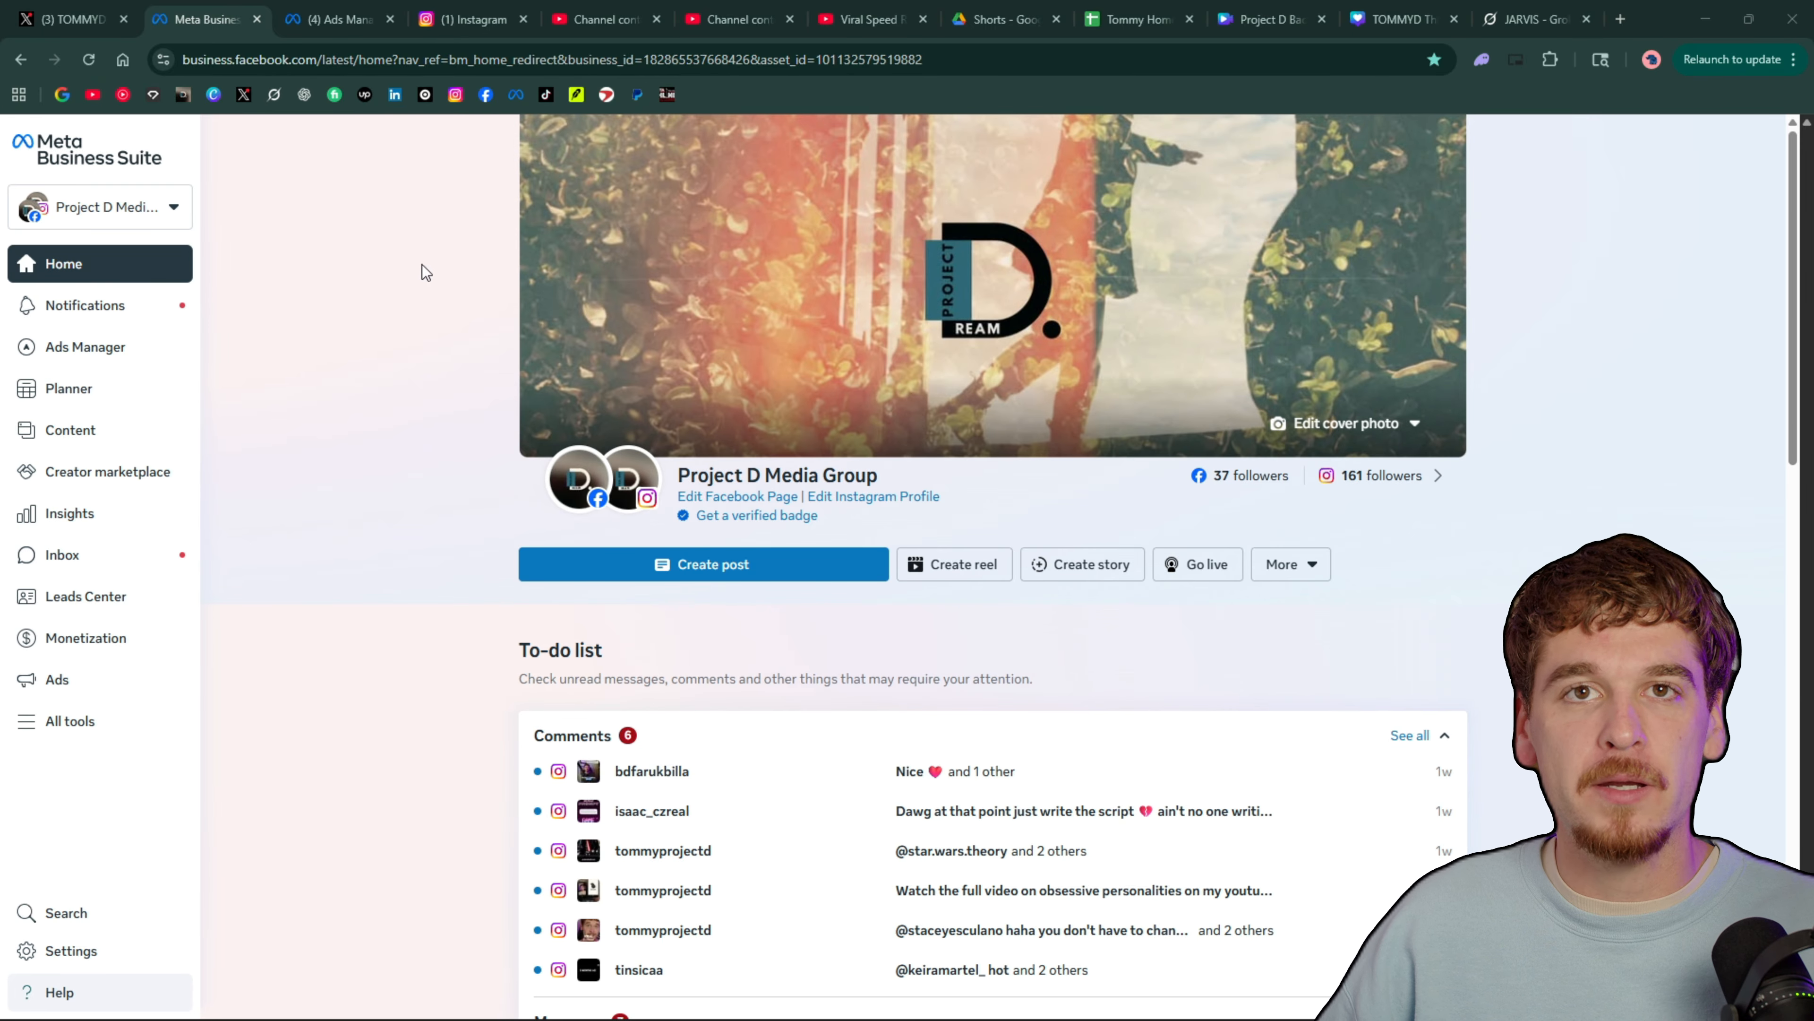
scroll(471, 346, "down", 3)
scroll(451, 376, "up", 1)
scroll(451, 376, "up", 2)
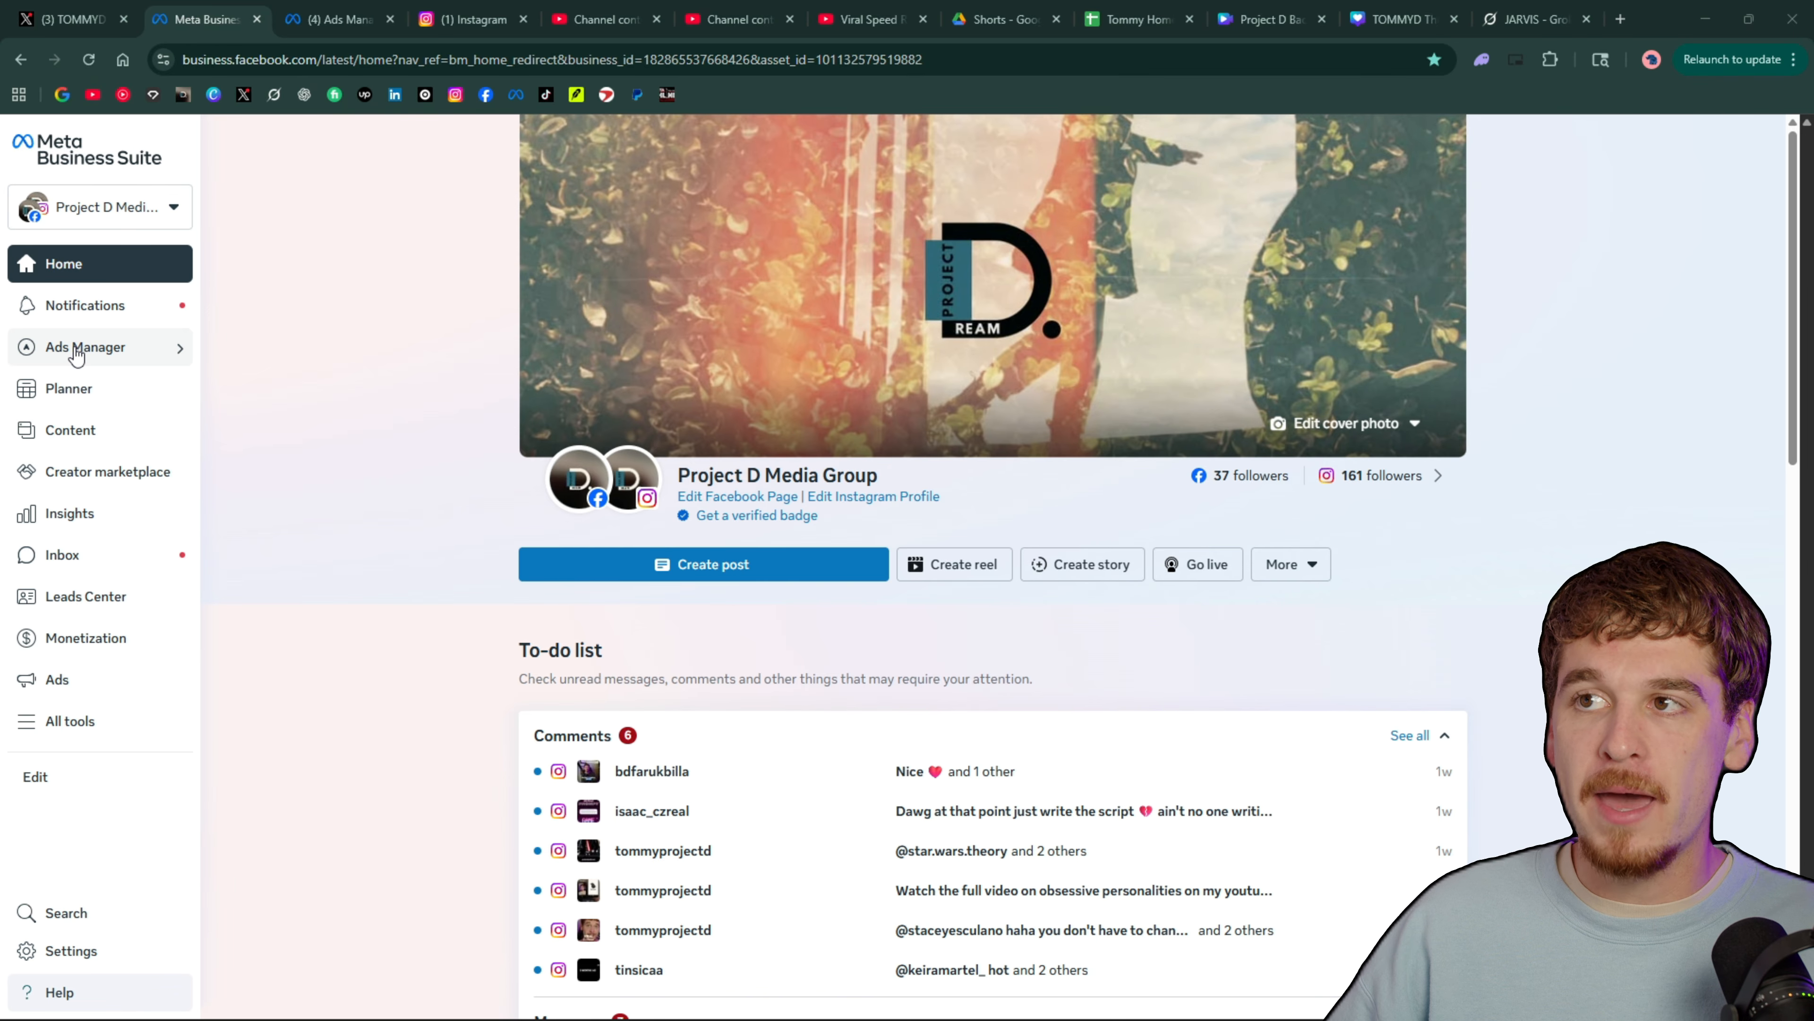
Switch to Ads Manager, open its account overview, and compare it with the Meta Business Suite home page
left_click(334, 19)
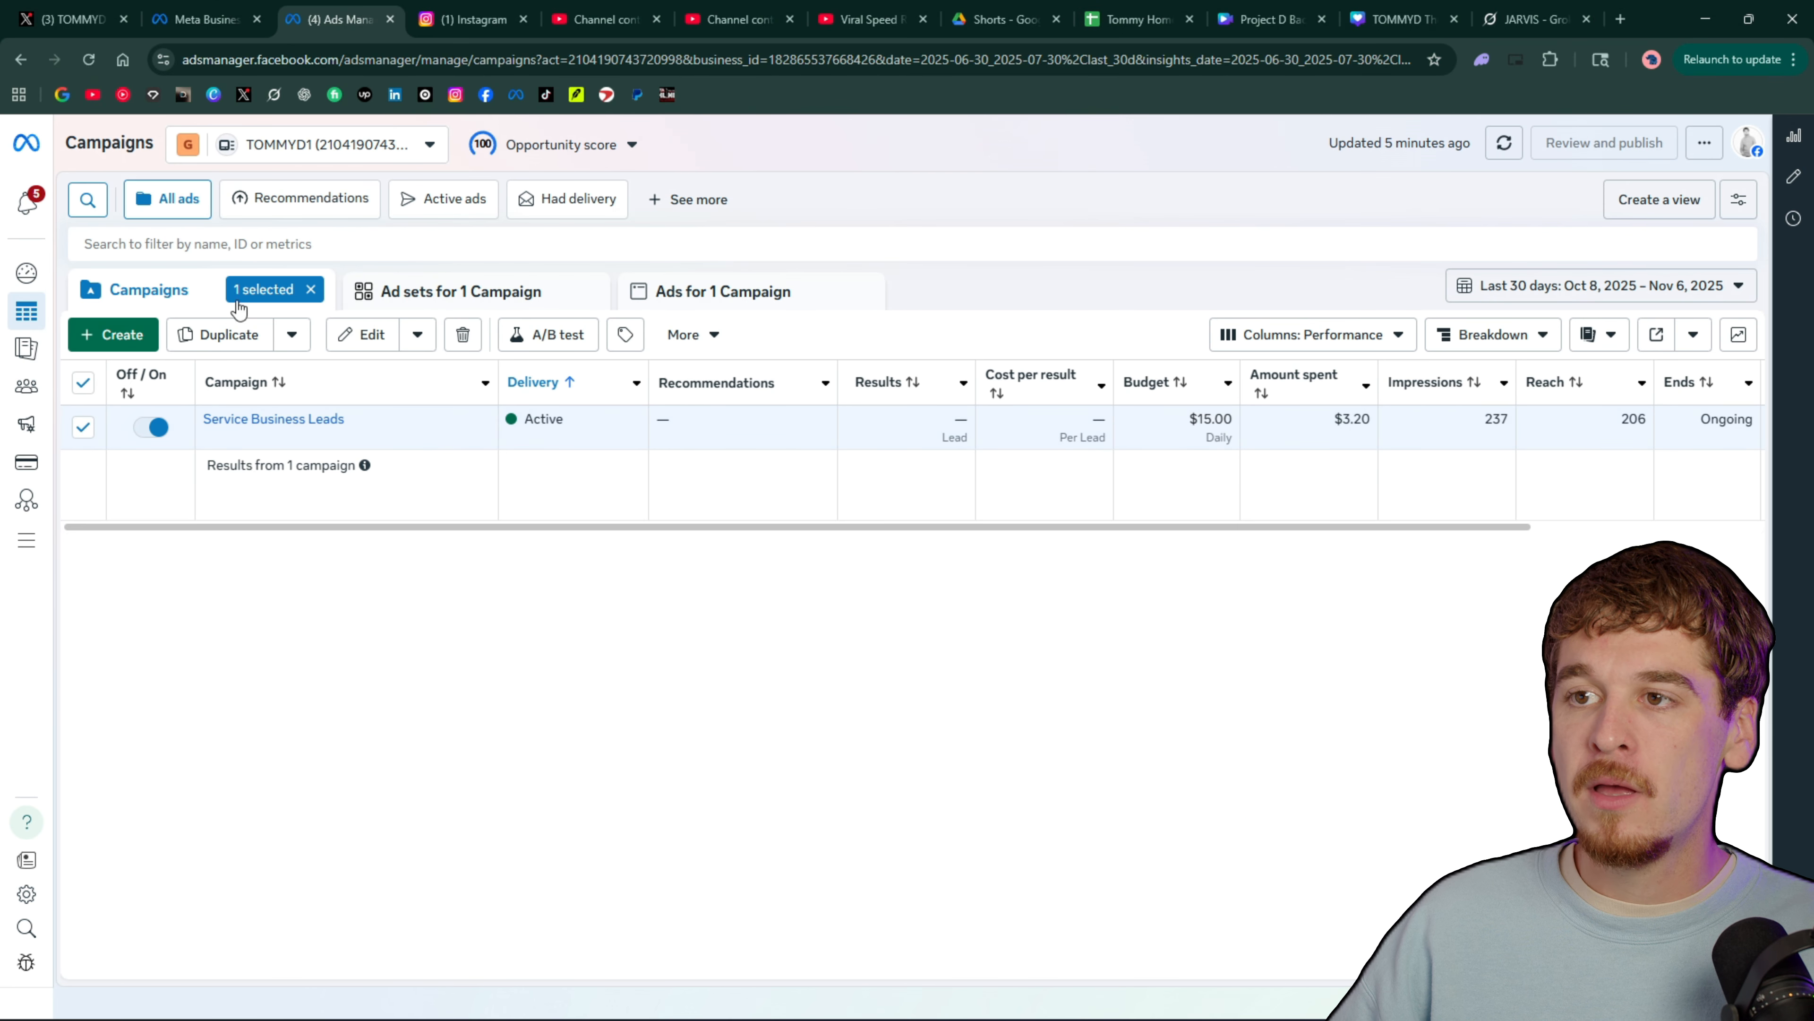
left_click(43, 270)
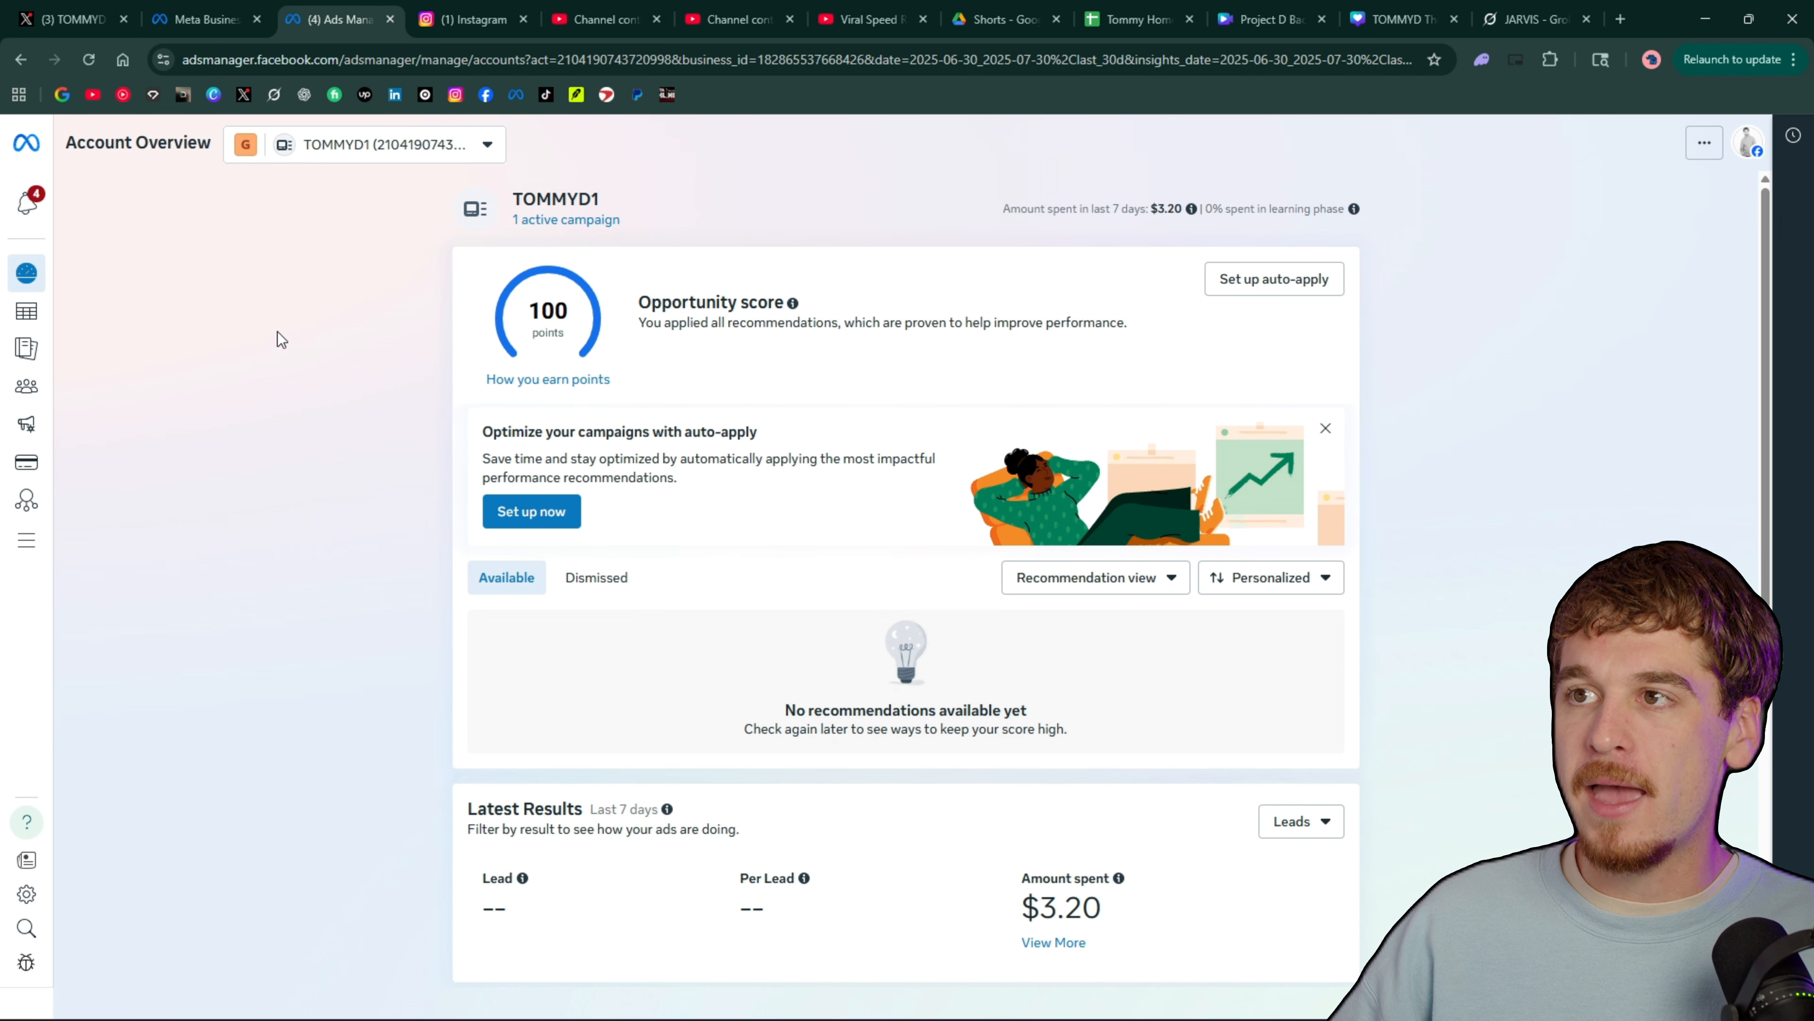
left_click(206, 13)
left_click(325, 9)
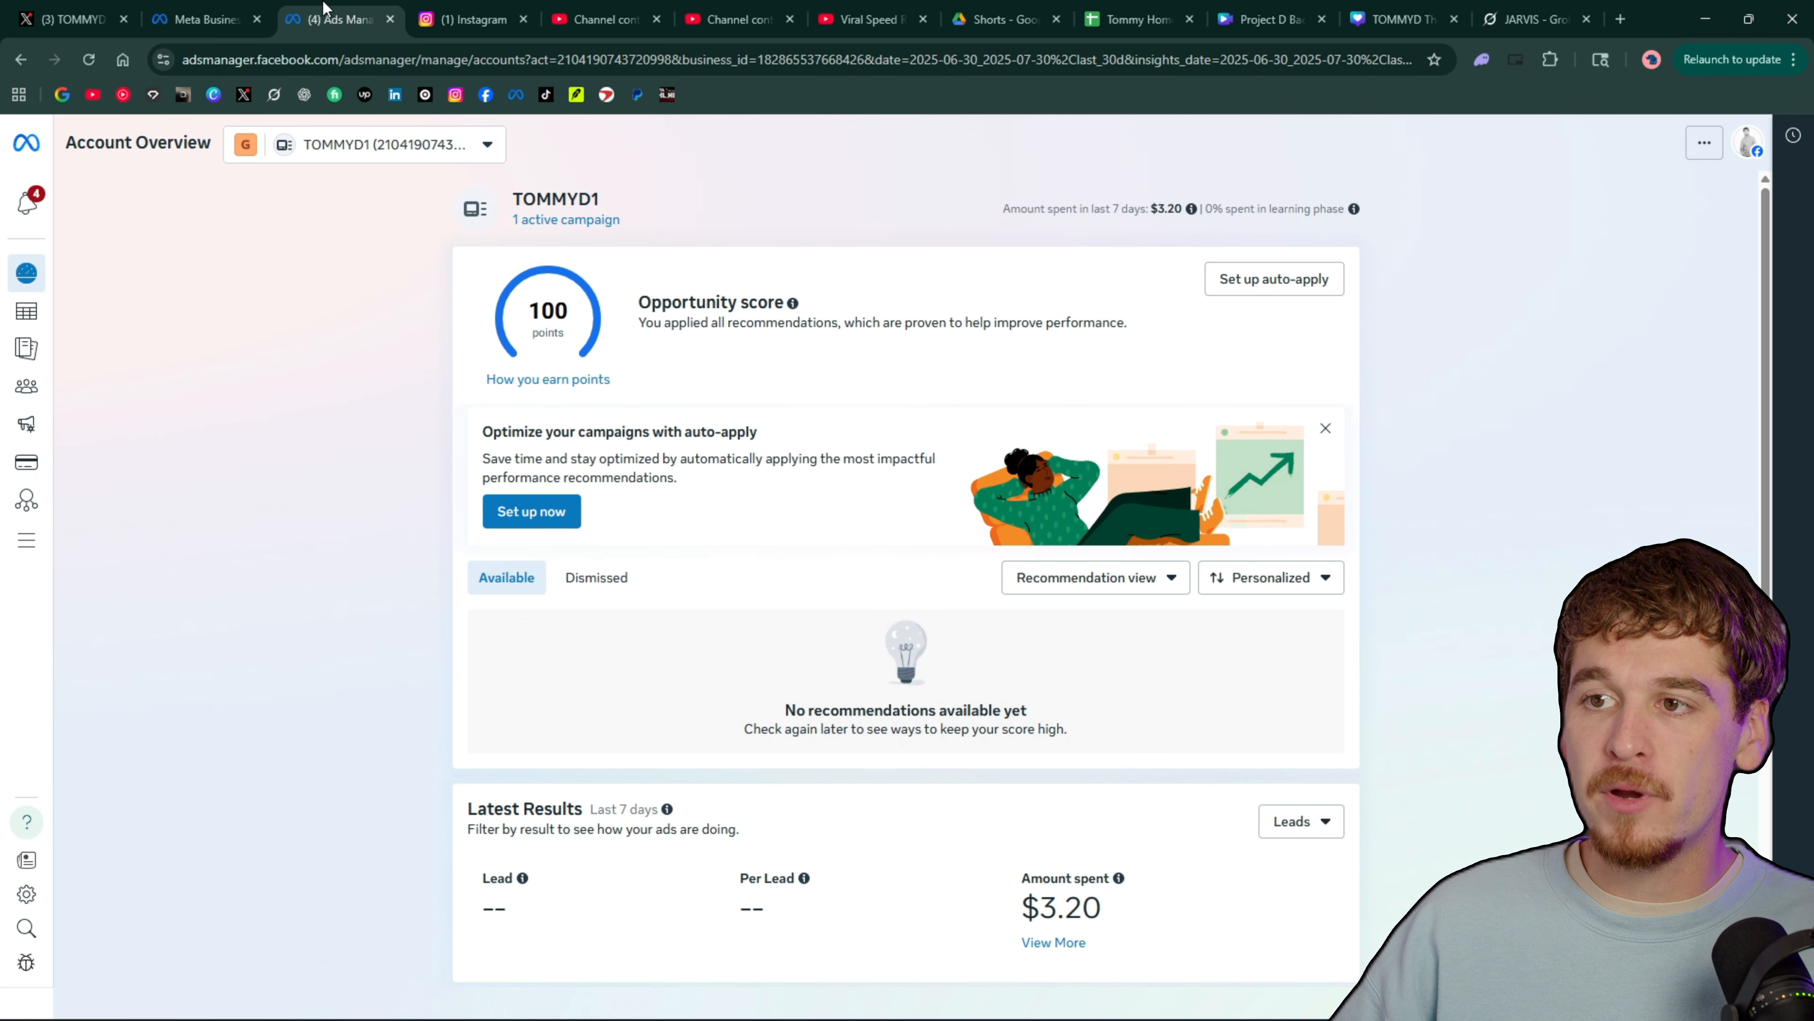
left_click(204, 16)
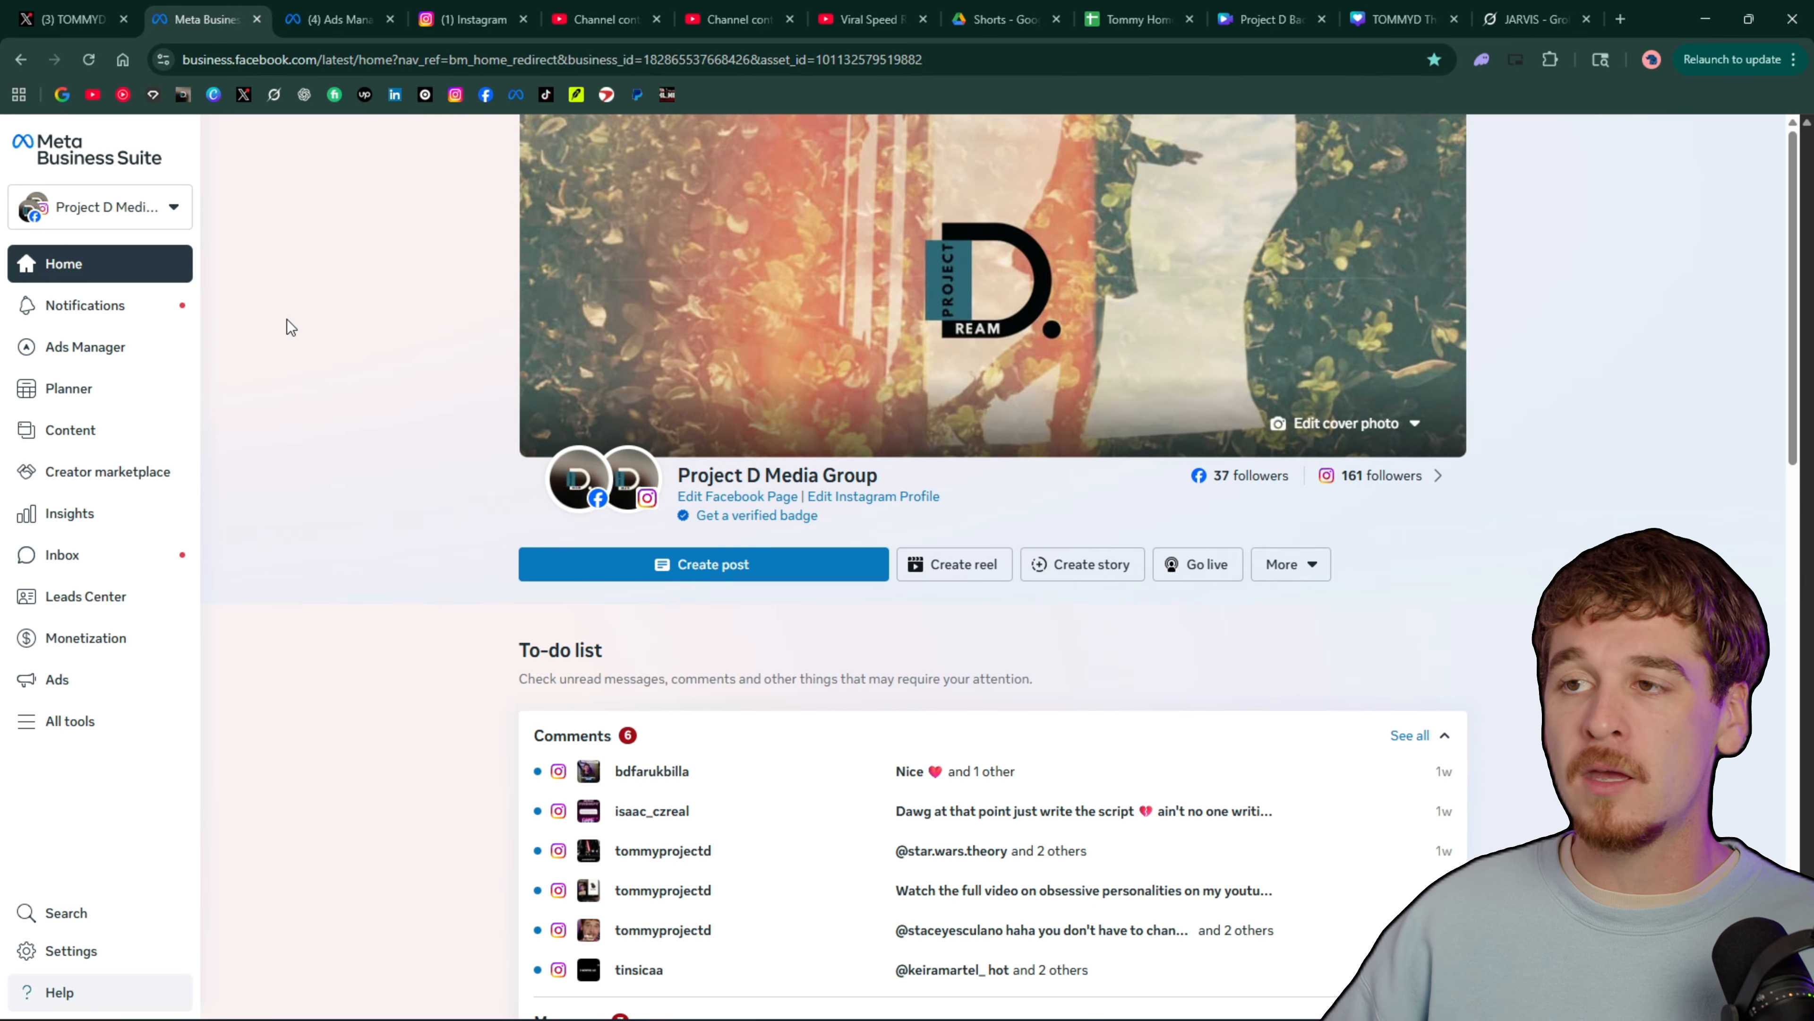
left_click(336, 10)
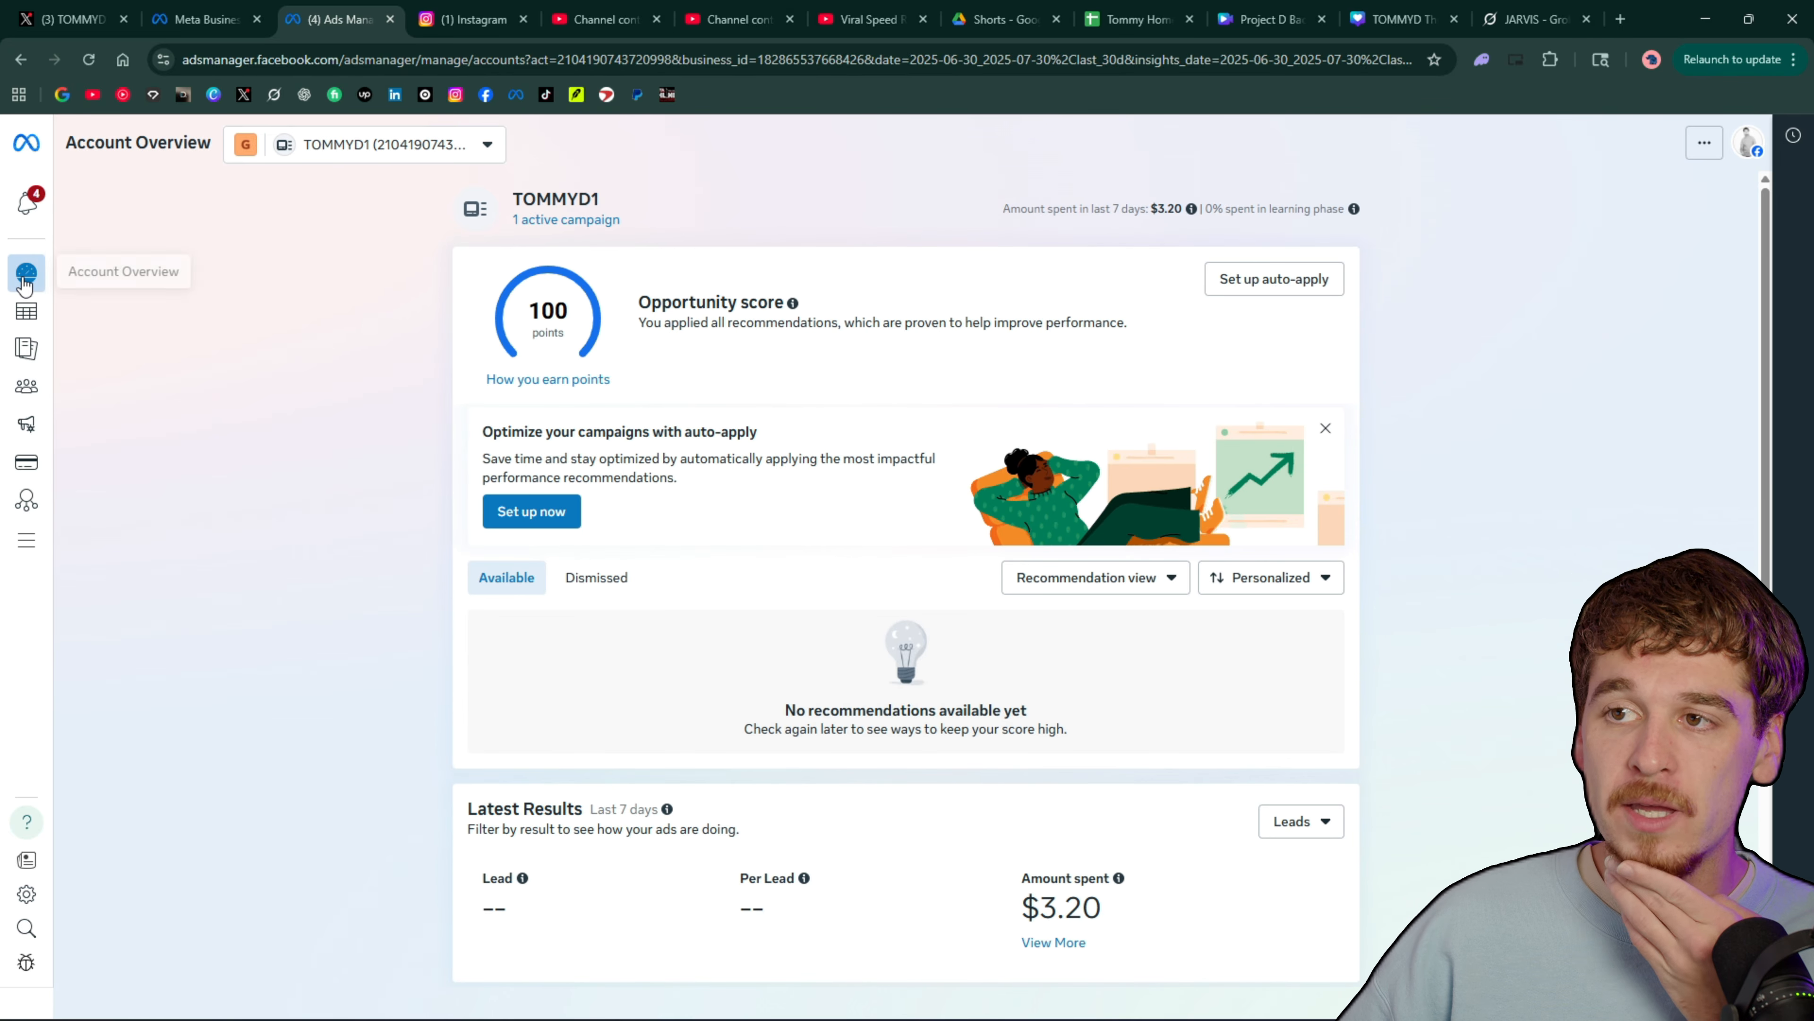
mouse_move(45, 284)
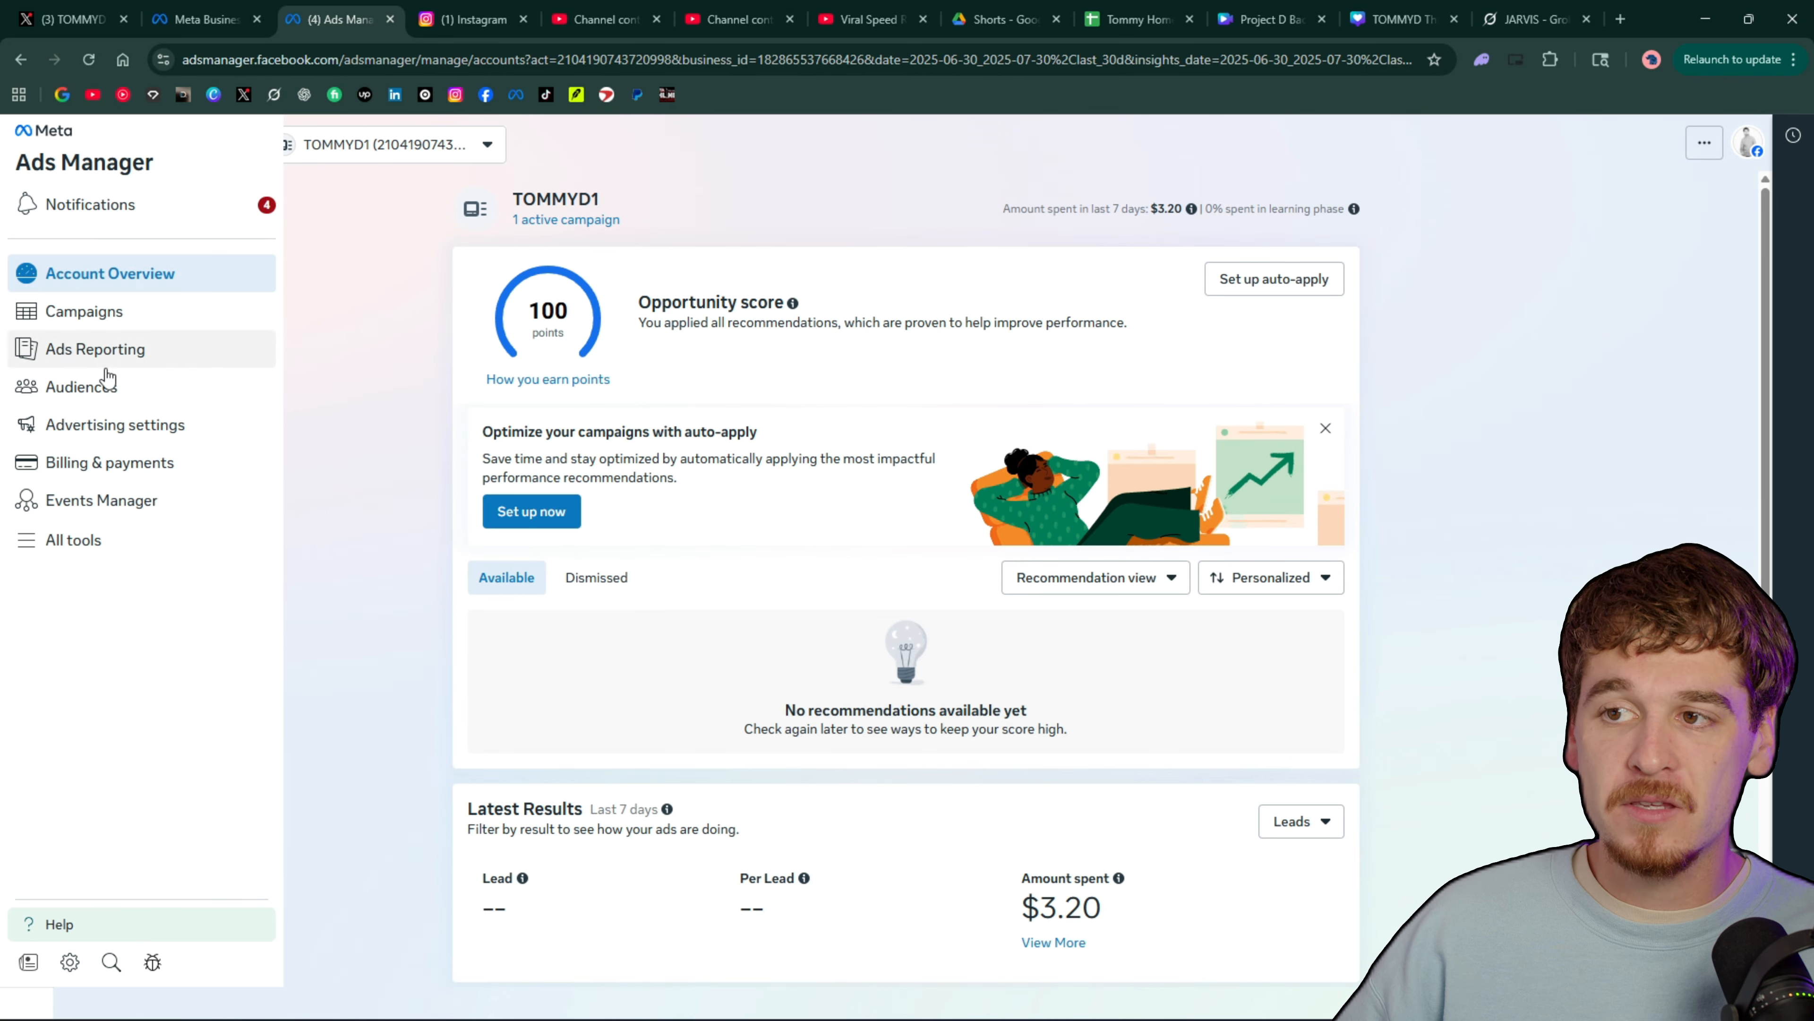
Open the campaigns list and review the delivery, spend and impressions of all ads in the Service Business Leads campaign
left_click(148, 322)
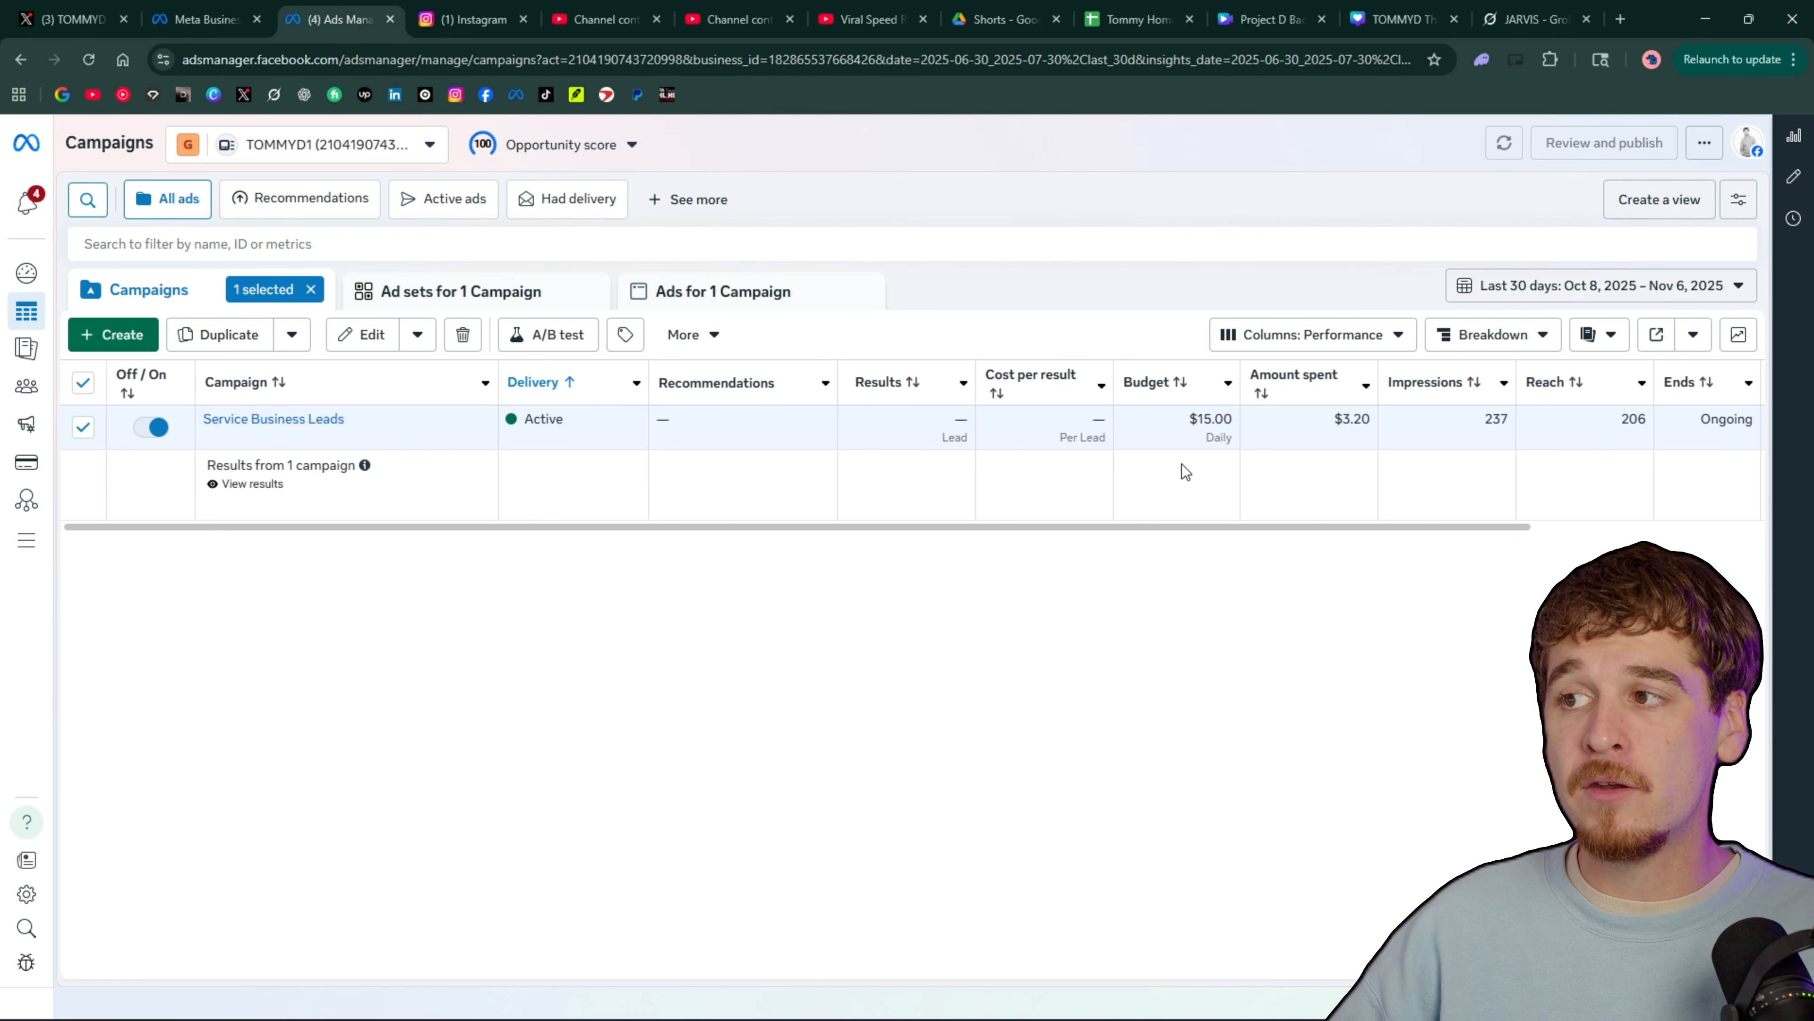
left_click(723, 289)
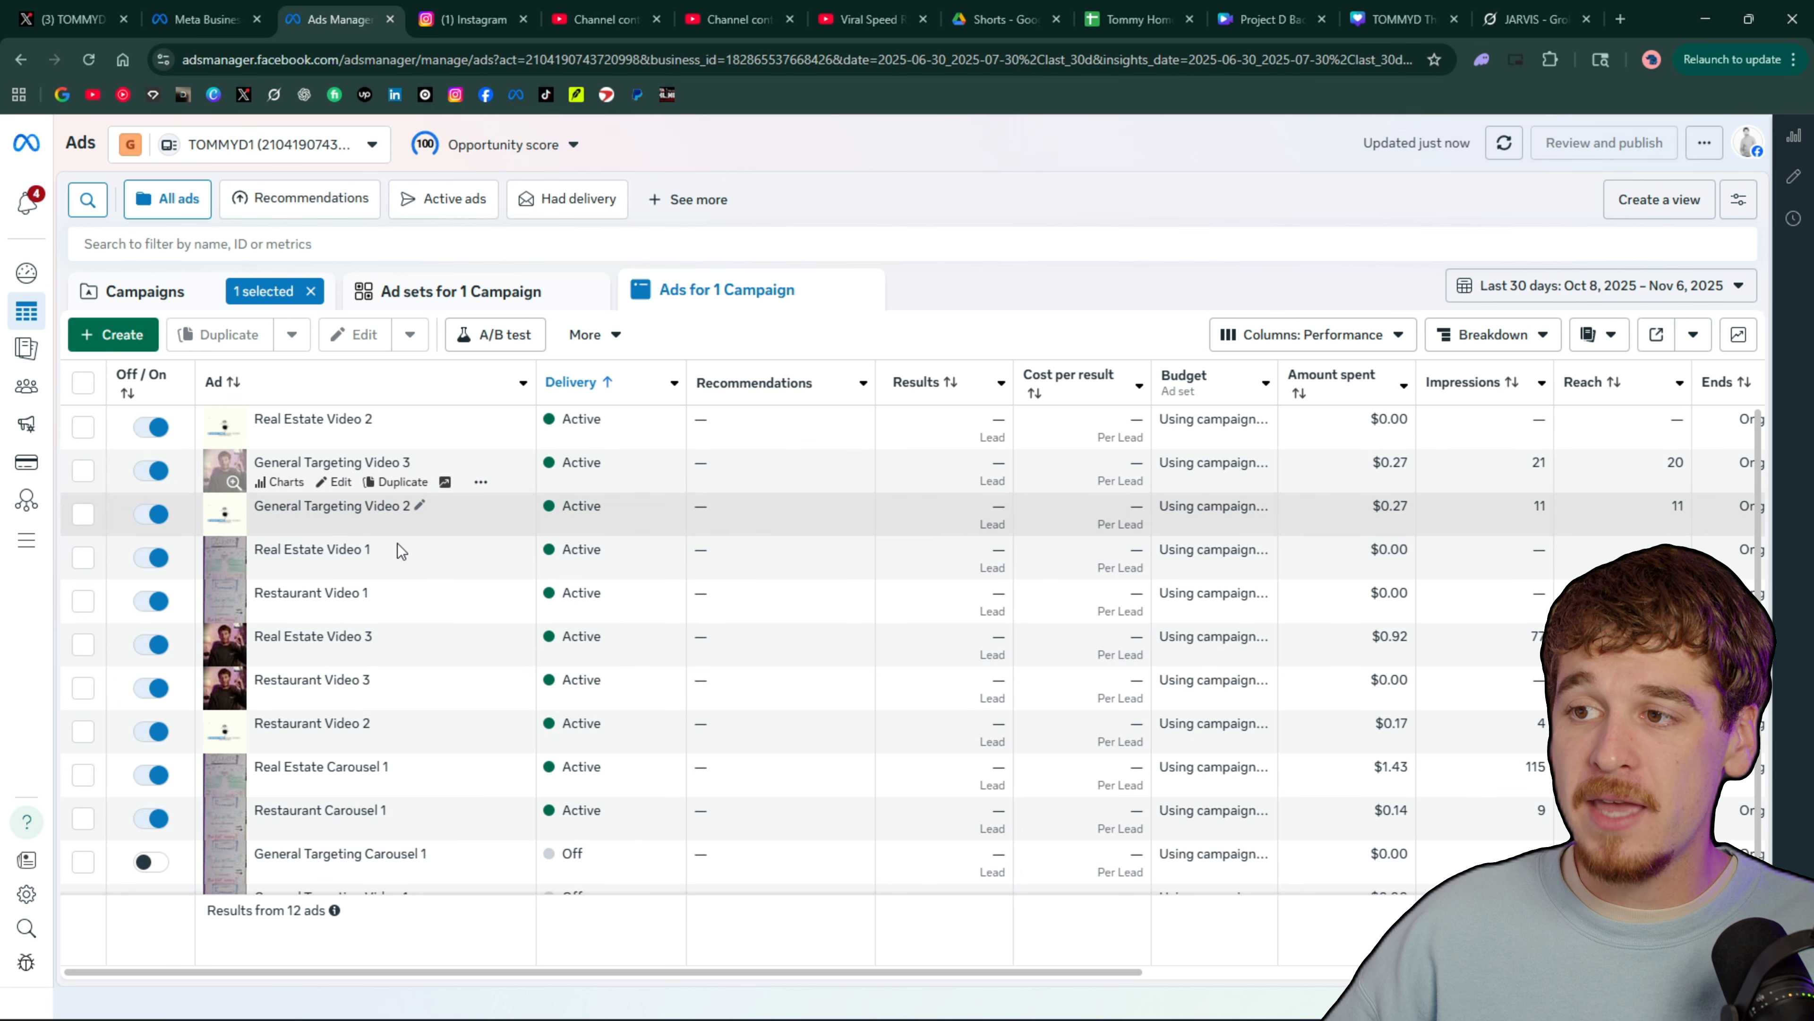
scroll(1255, 539, "right", 3)
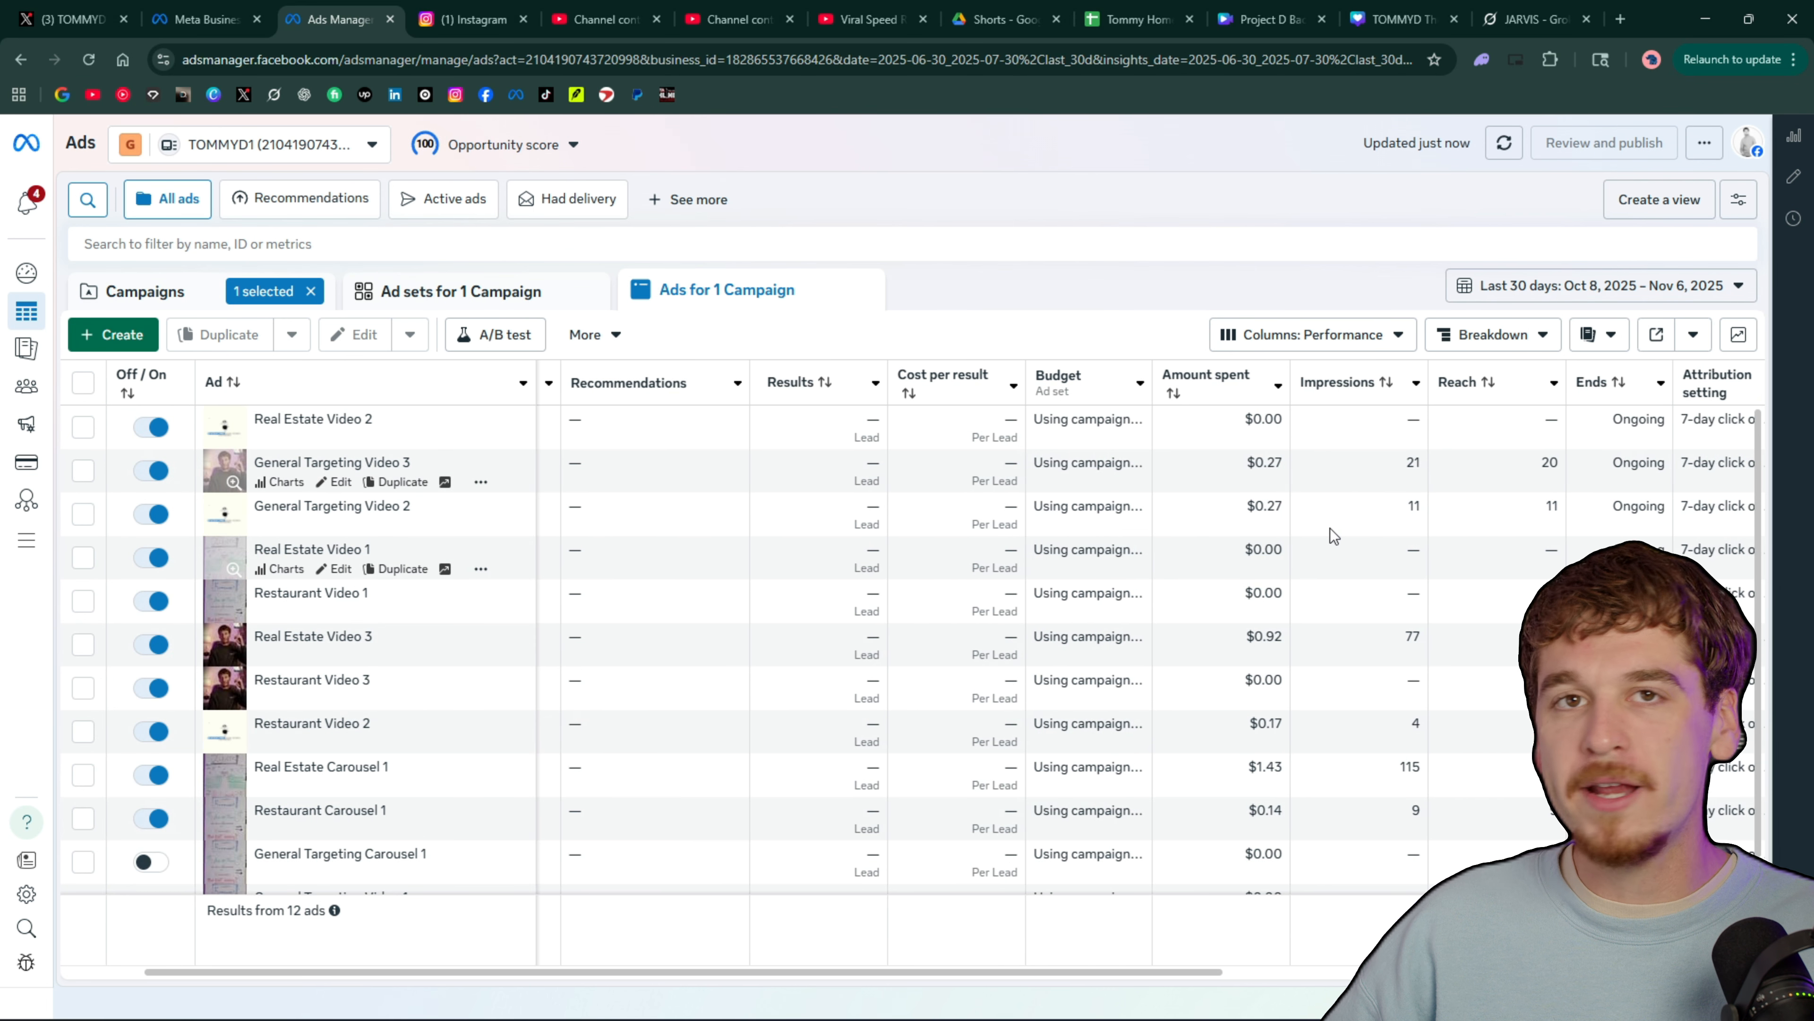
scroll(1331, 530, "down", 1)
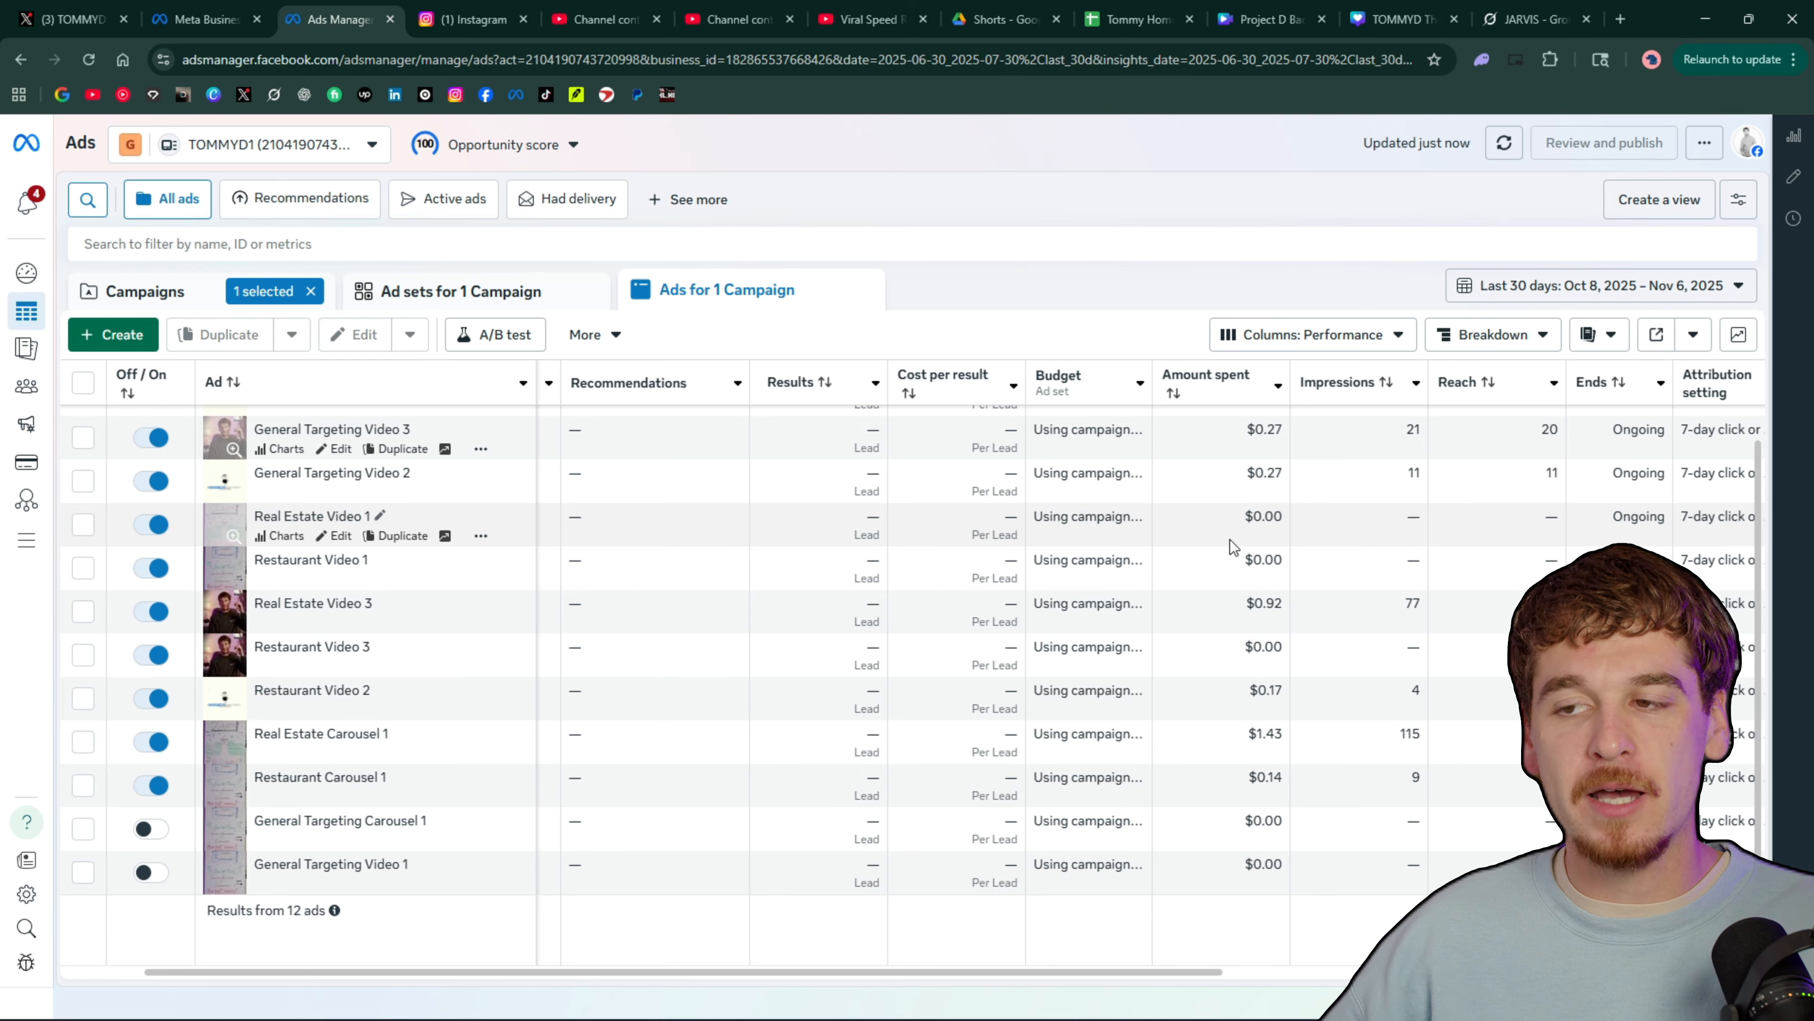
scroll(1000, 572, "up", 1)
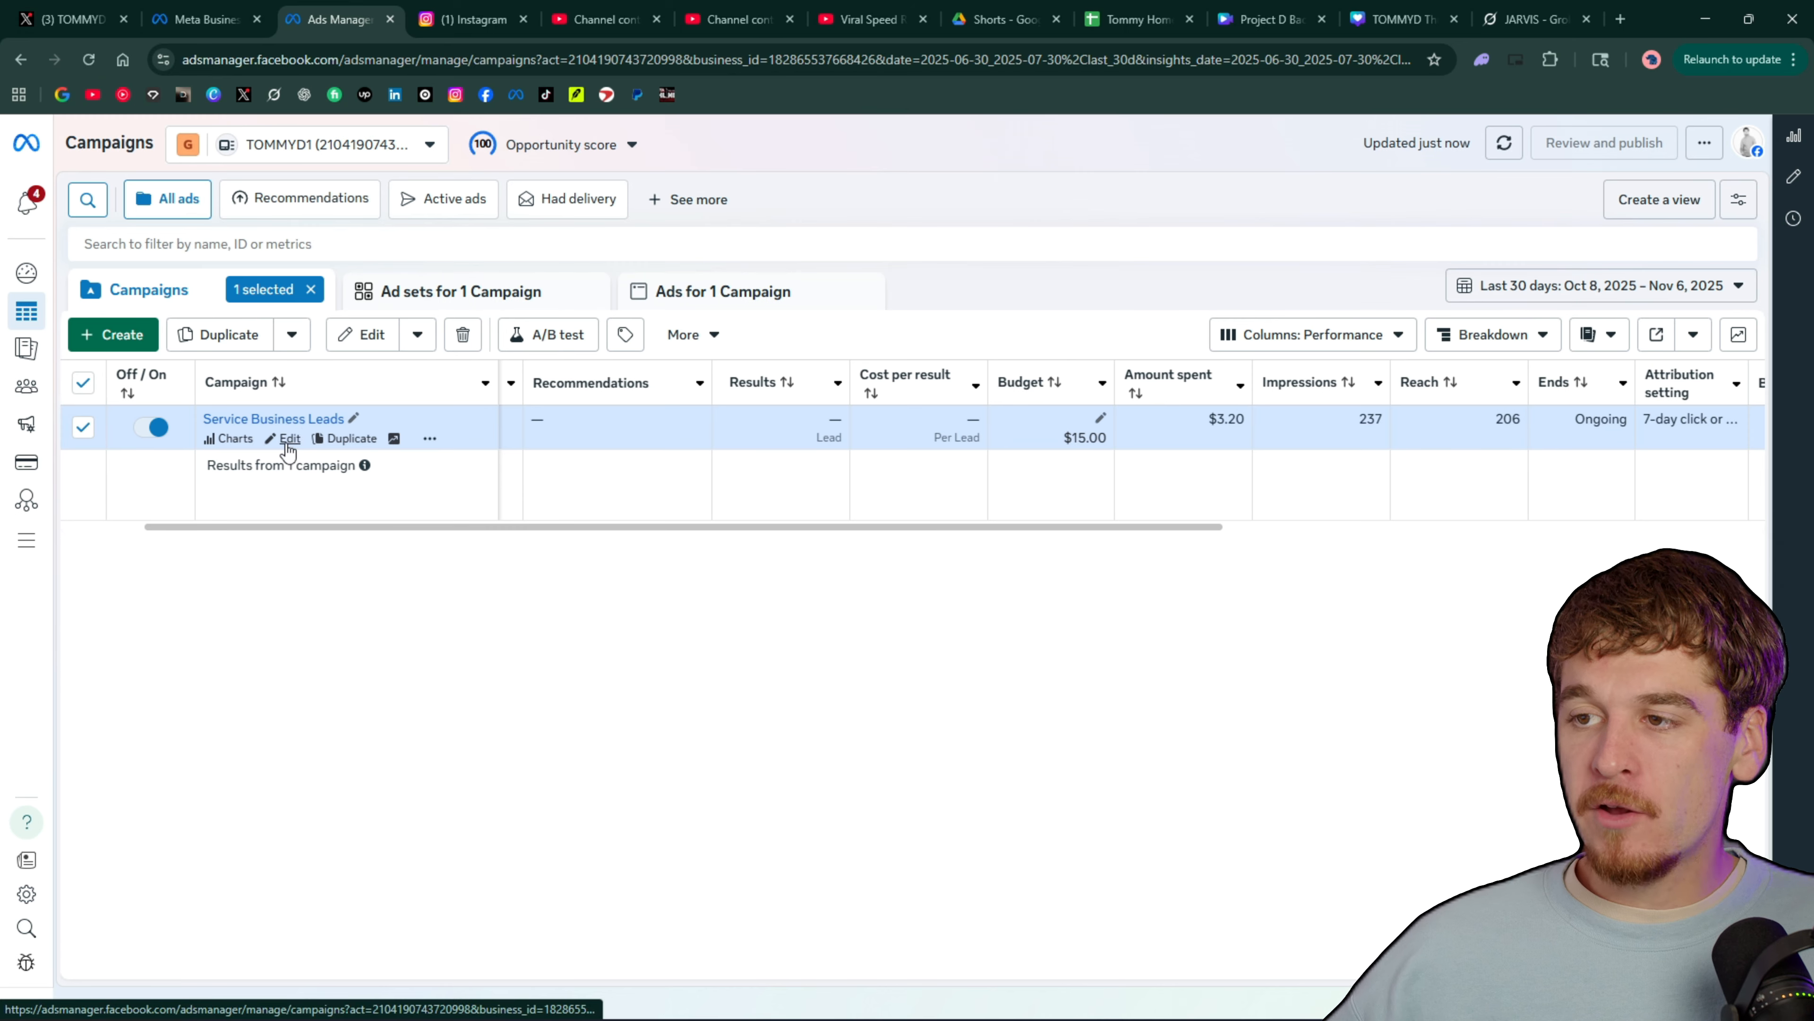
Open the Service Business Leads campaign for editing and review its campaign details and budget settings
left_click(288, 441)
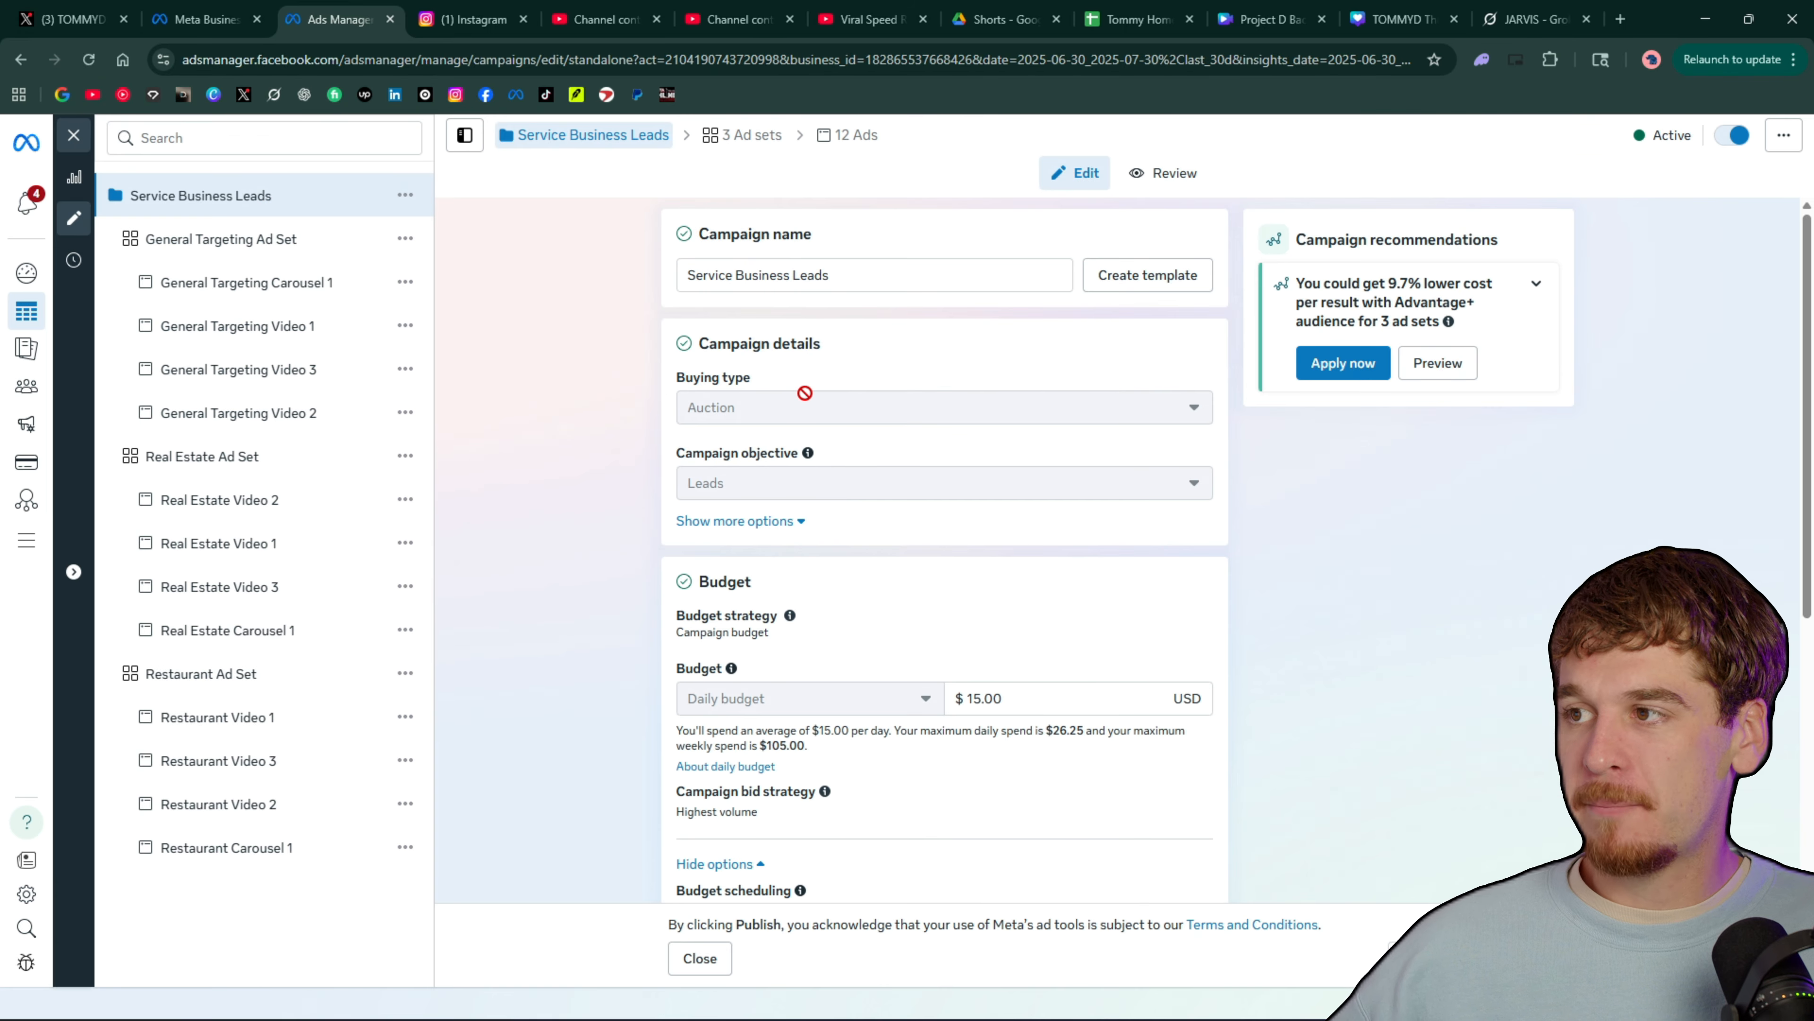
scroll(966, 296, "down", 1)
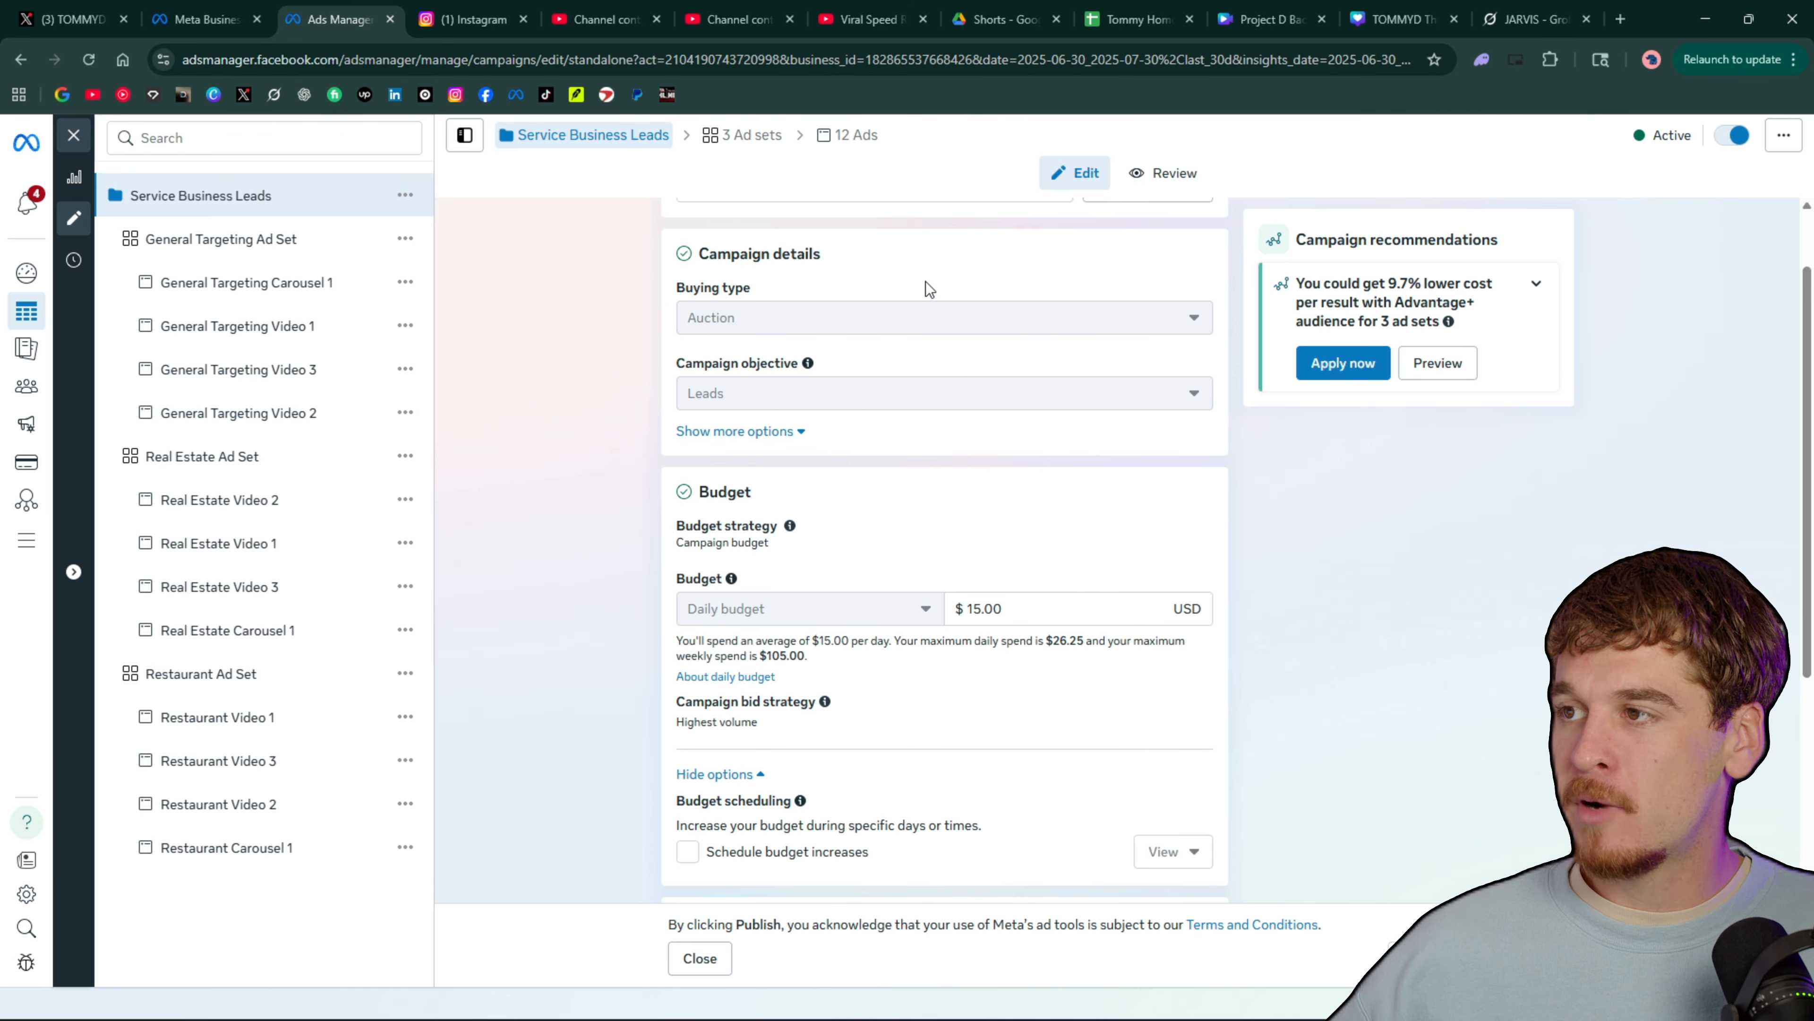
scroll(926, 280, "up", 1)
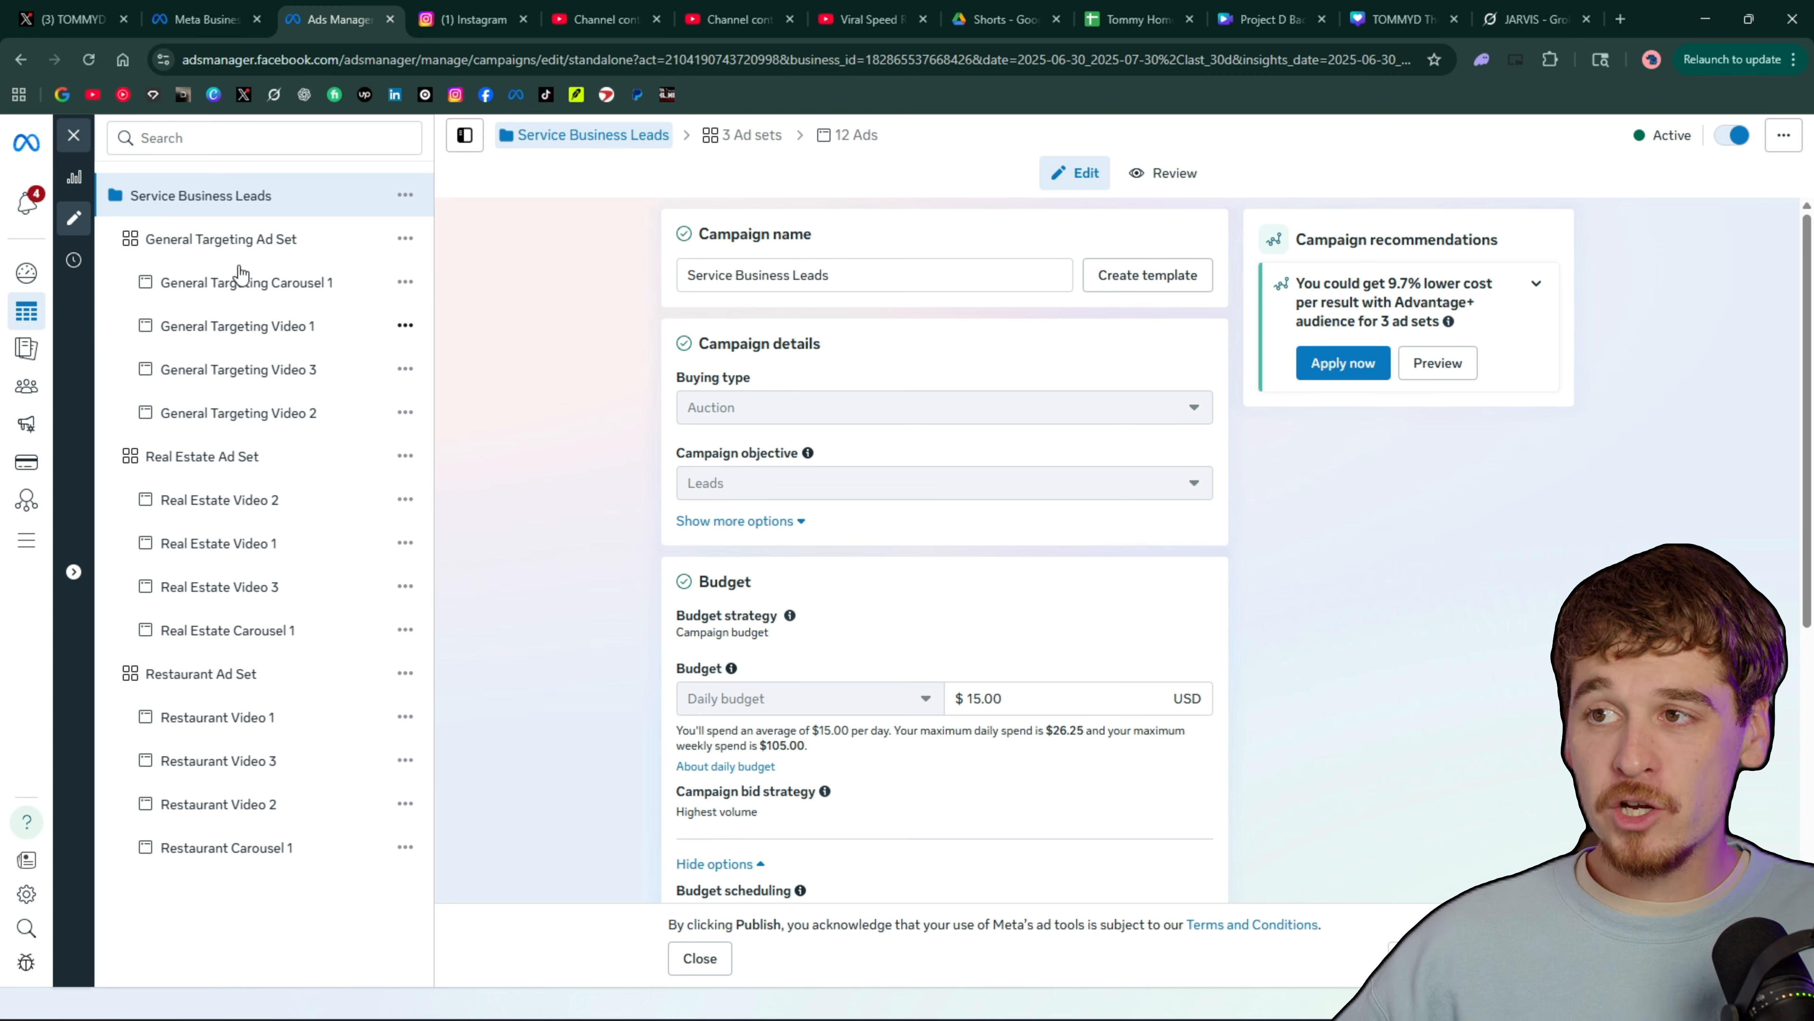
Review the settings of the General Targeting, Real Estate and Restaurant ad sets, ending on the General Targeting Ad Set
left_click(289, 247)
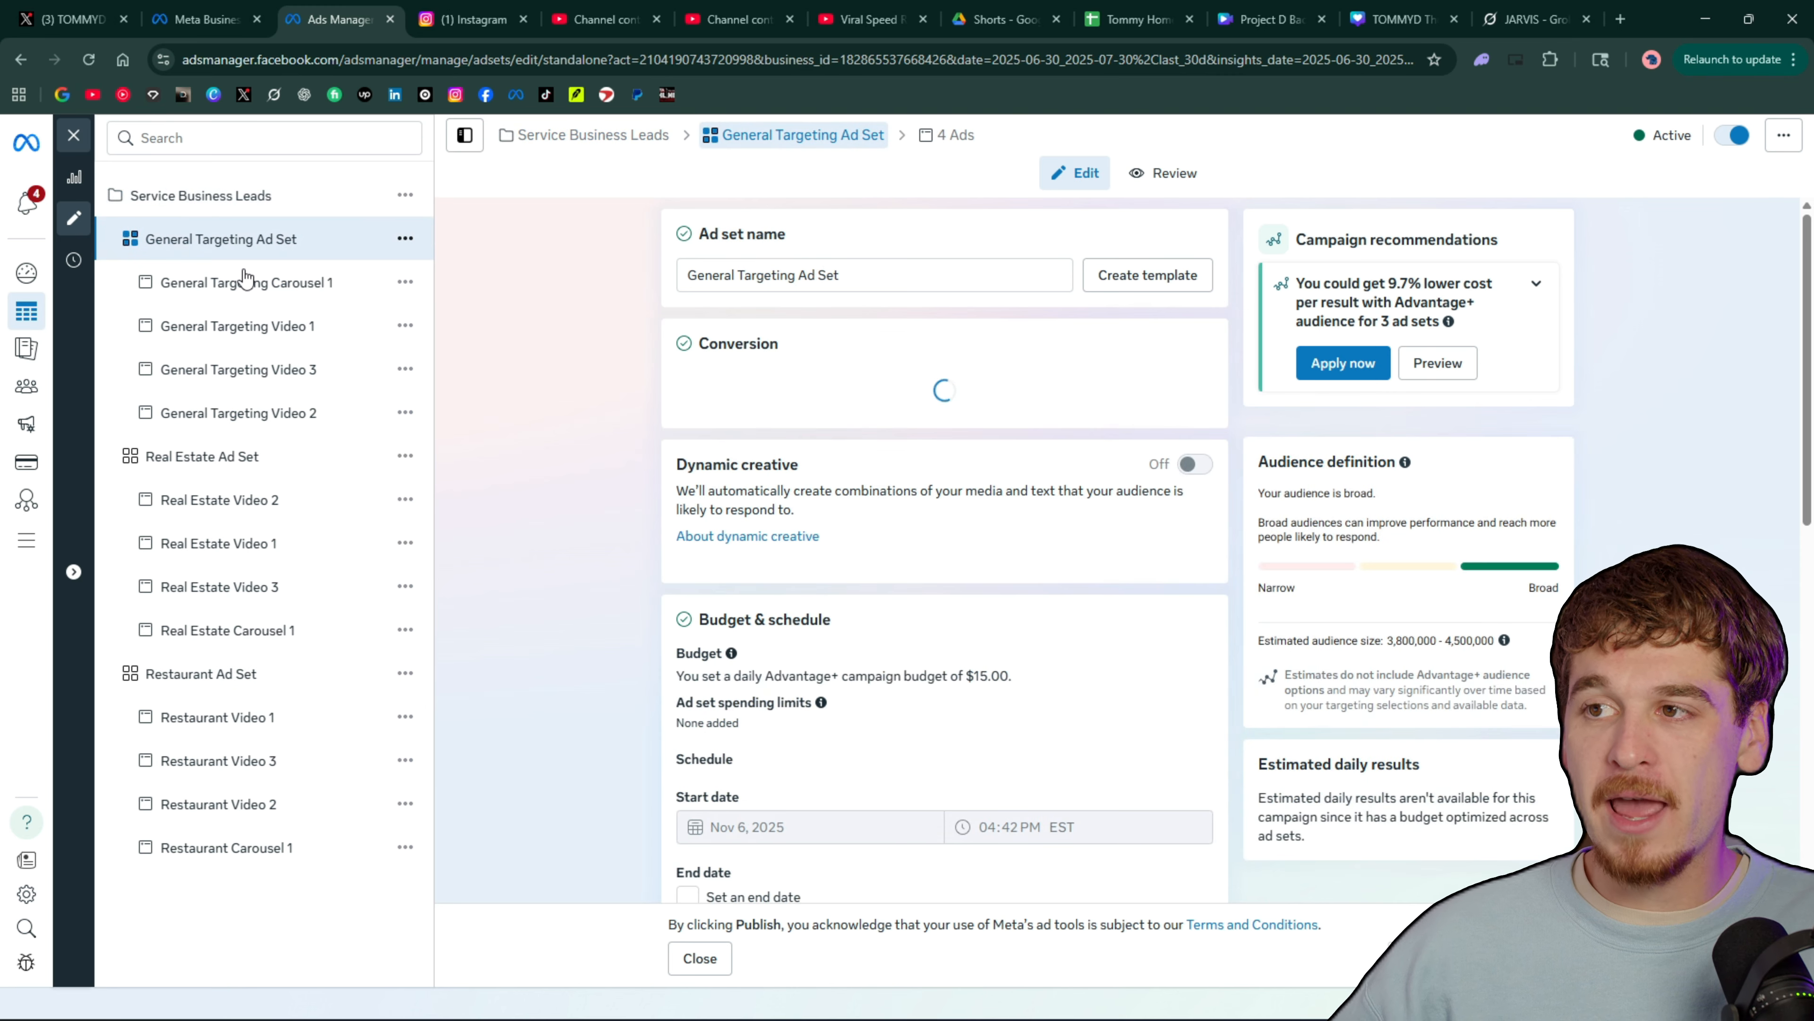
left_click(238, 465)
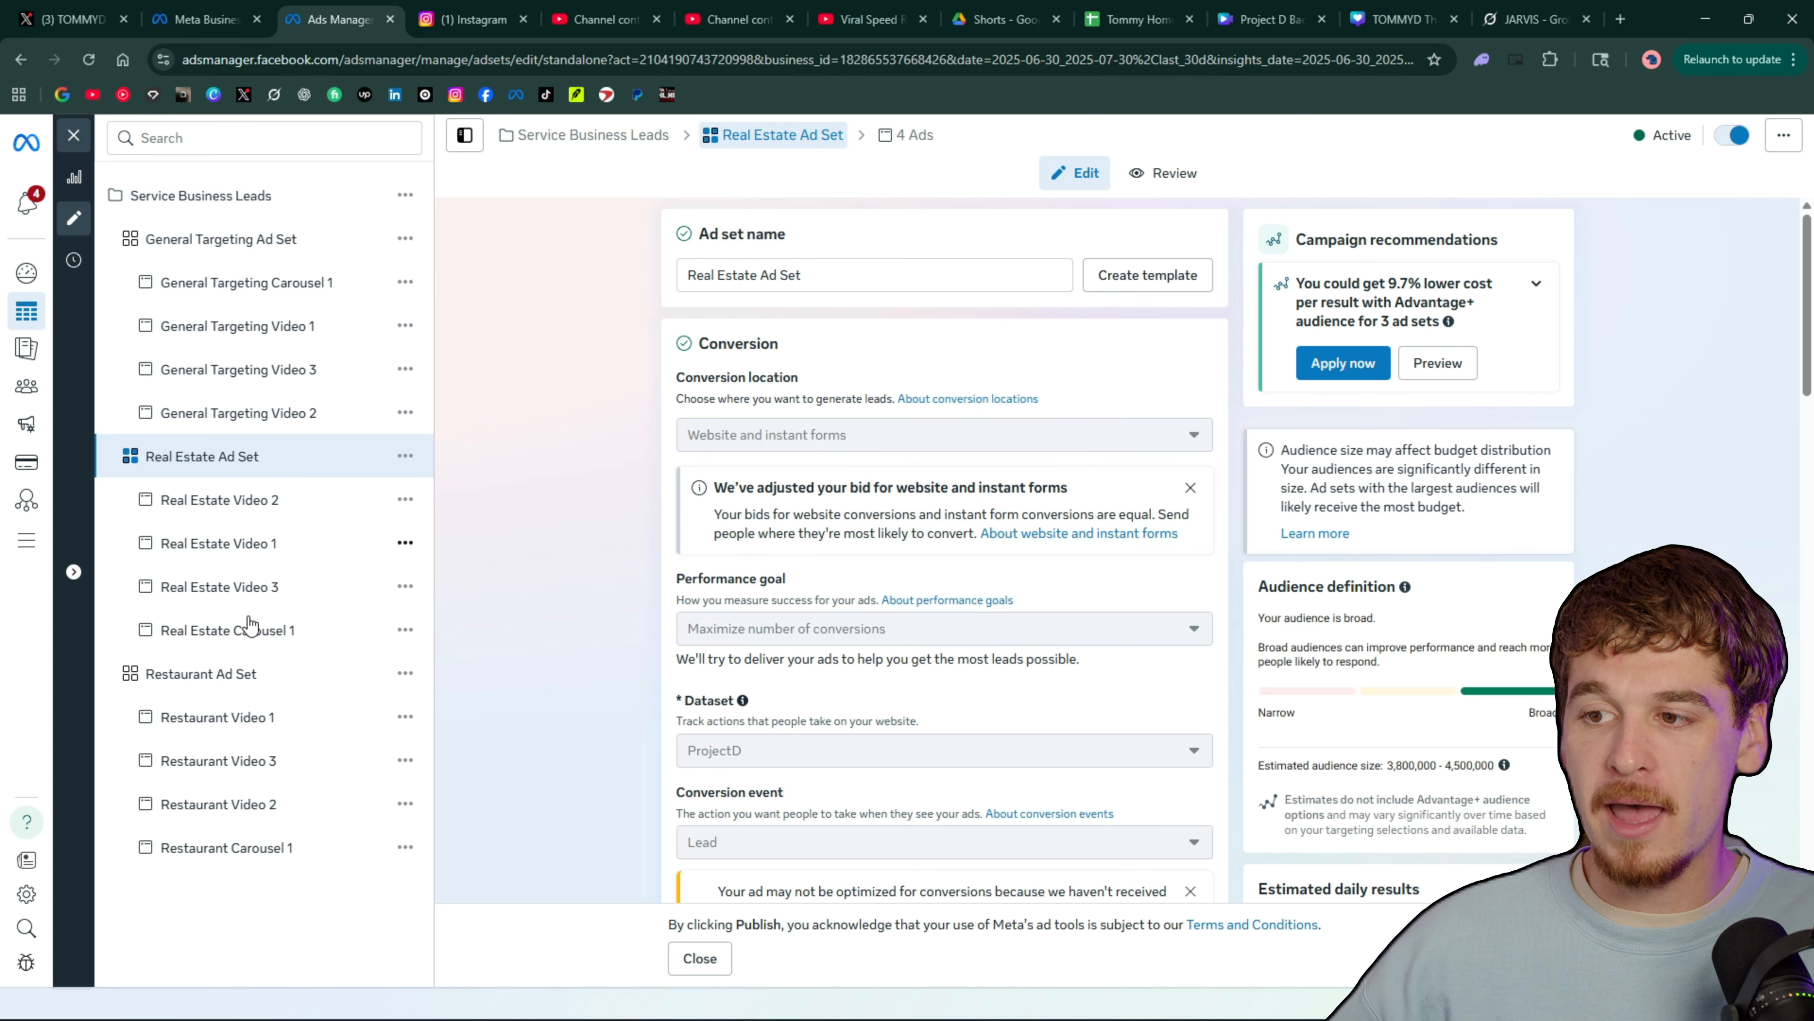
left_click(250, 688)
left_click_drag(838, 274, 662, 272)
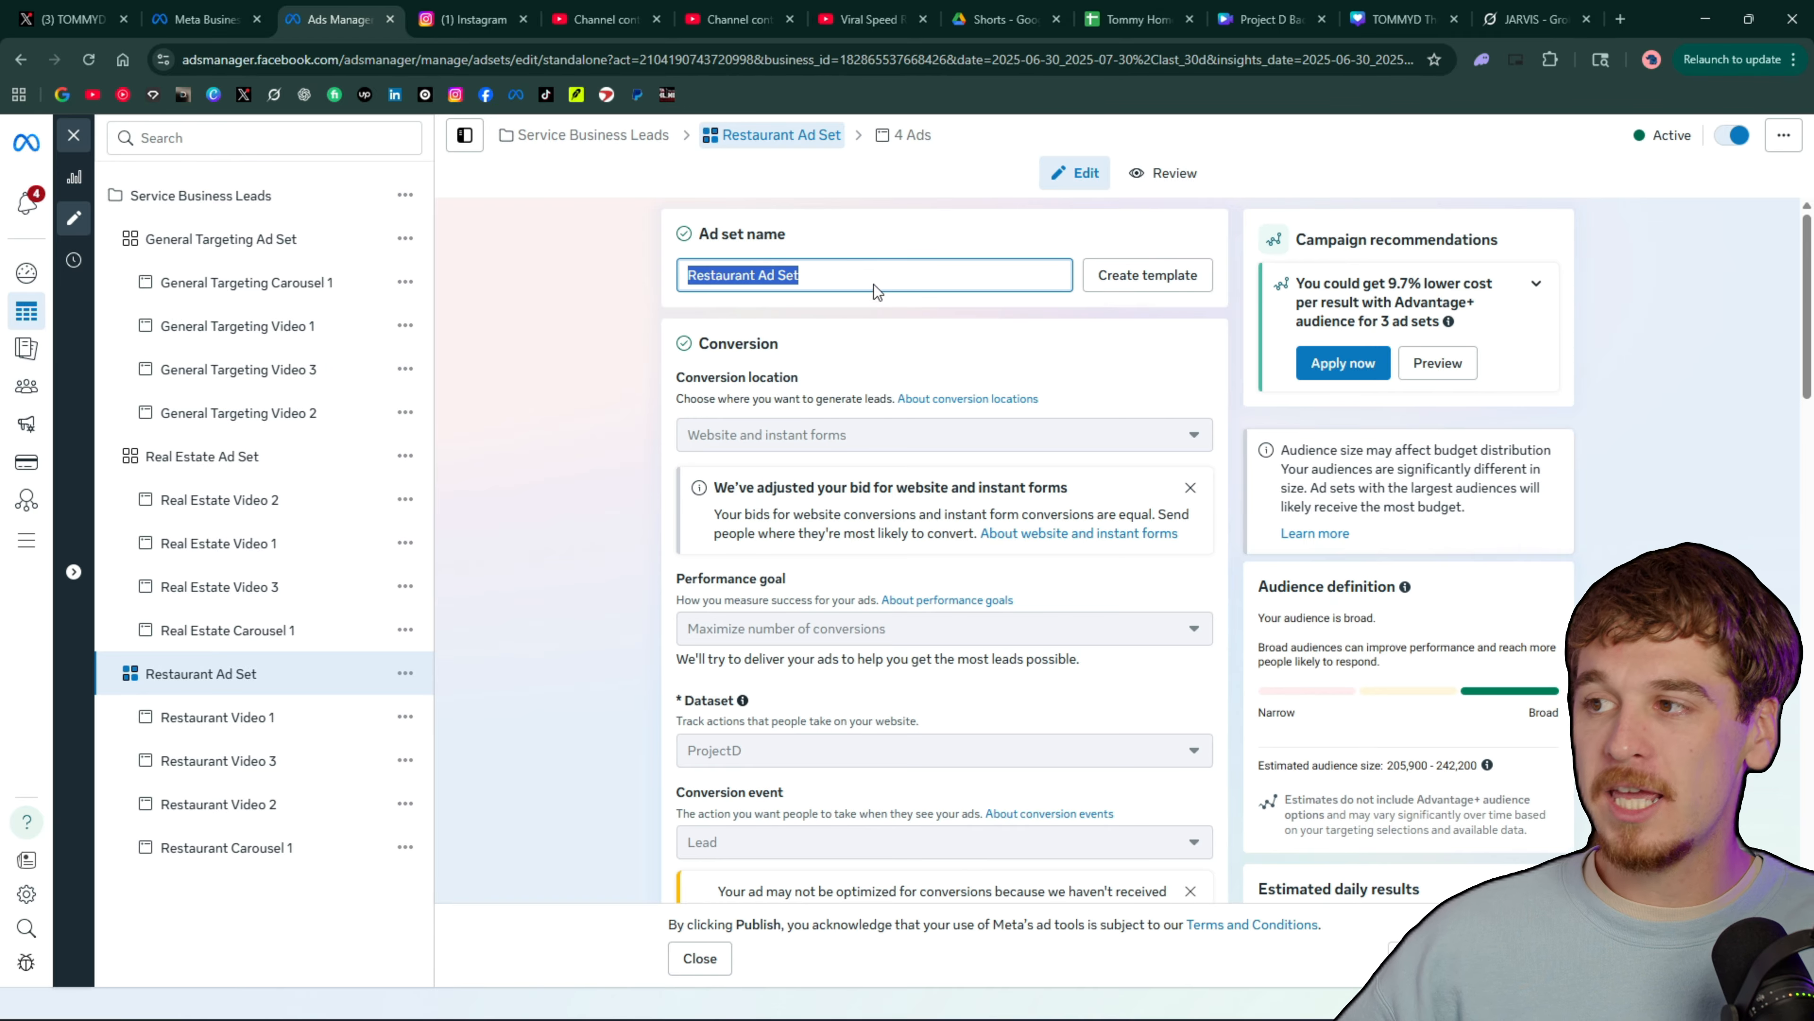
left_click(847, 273)
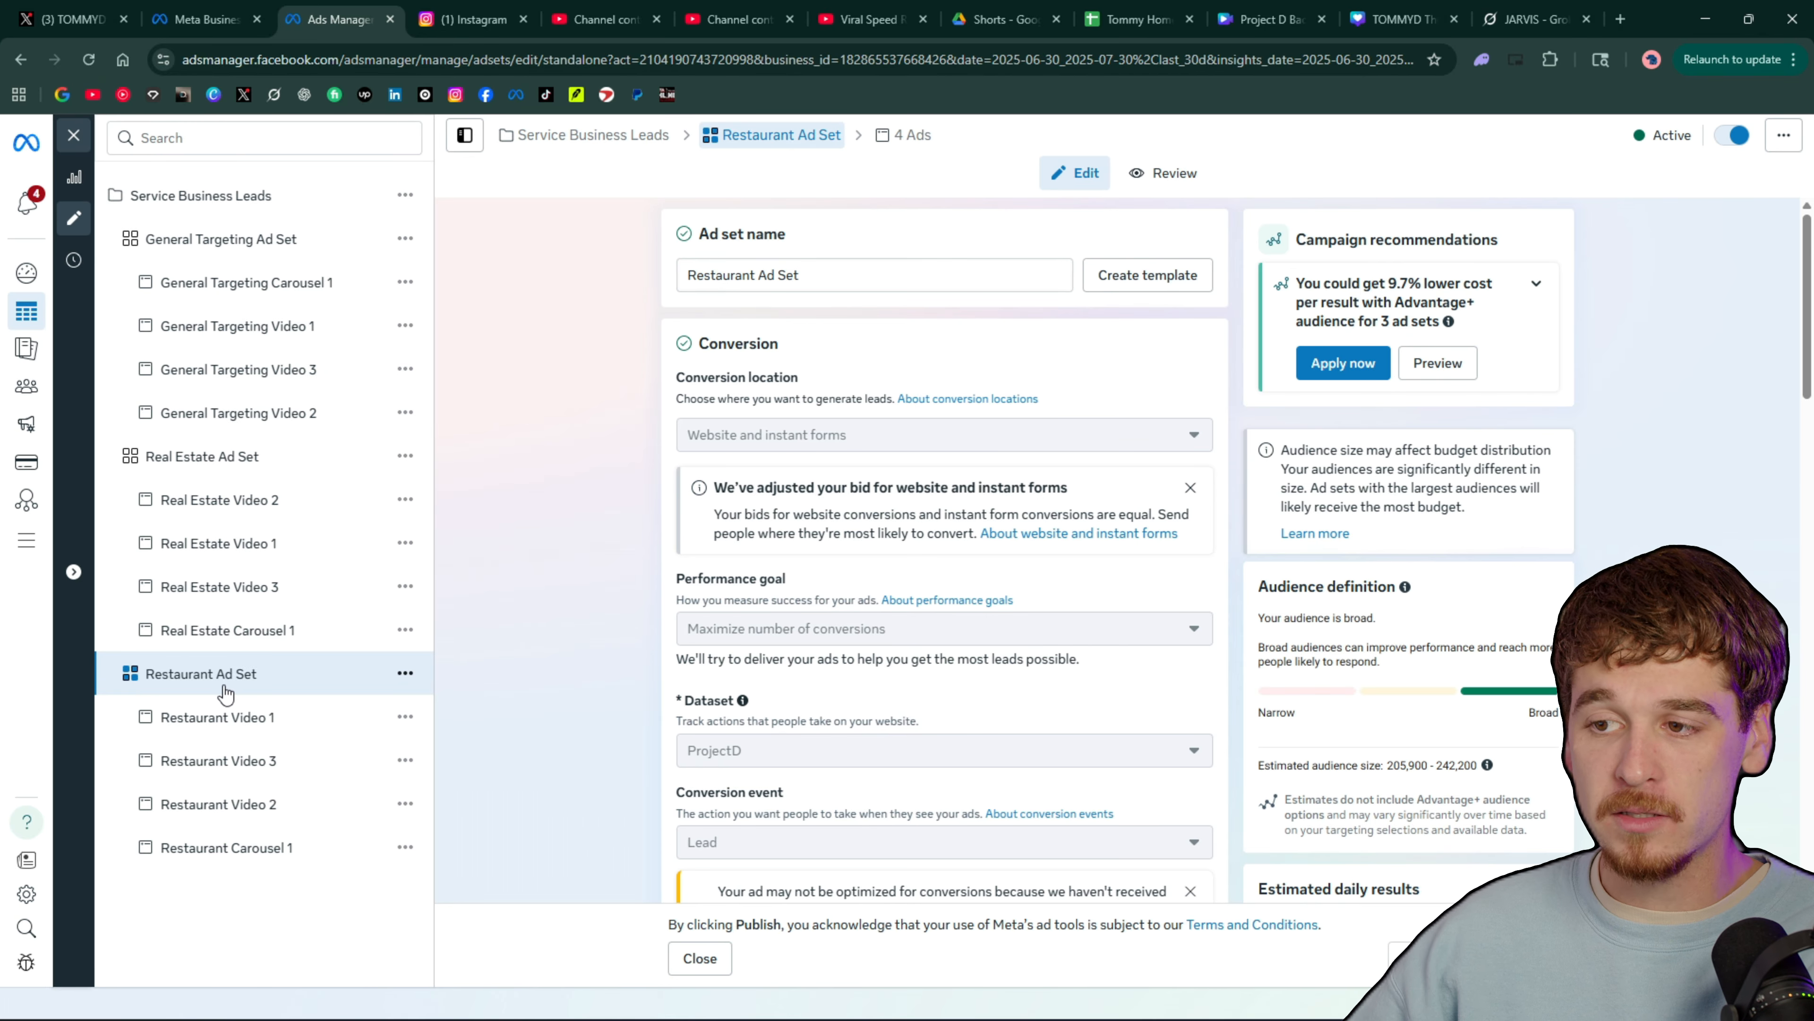
left_click(233, 459)
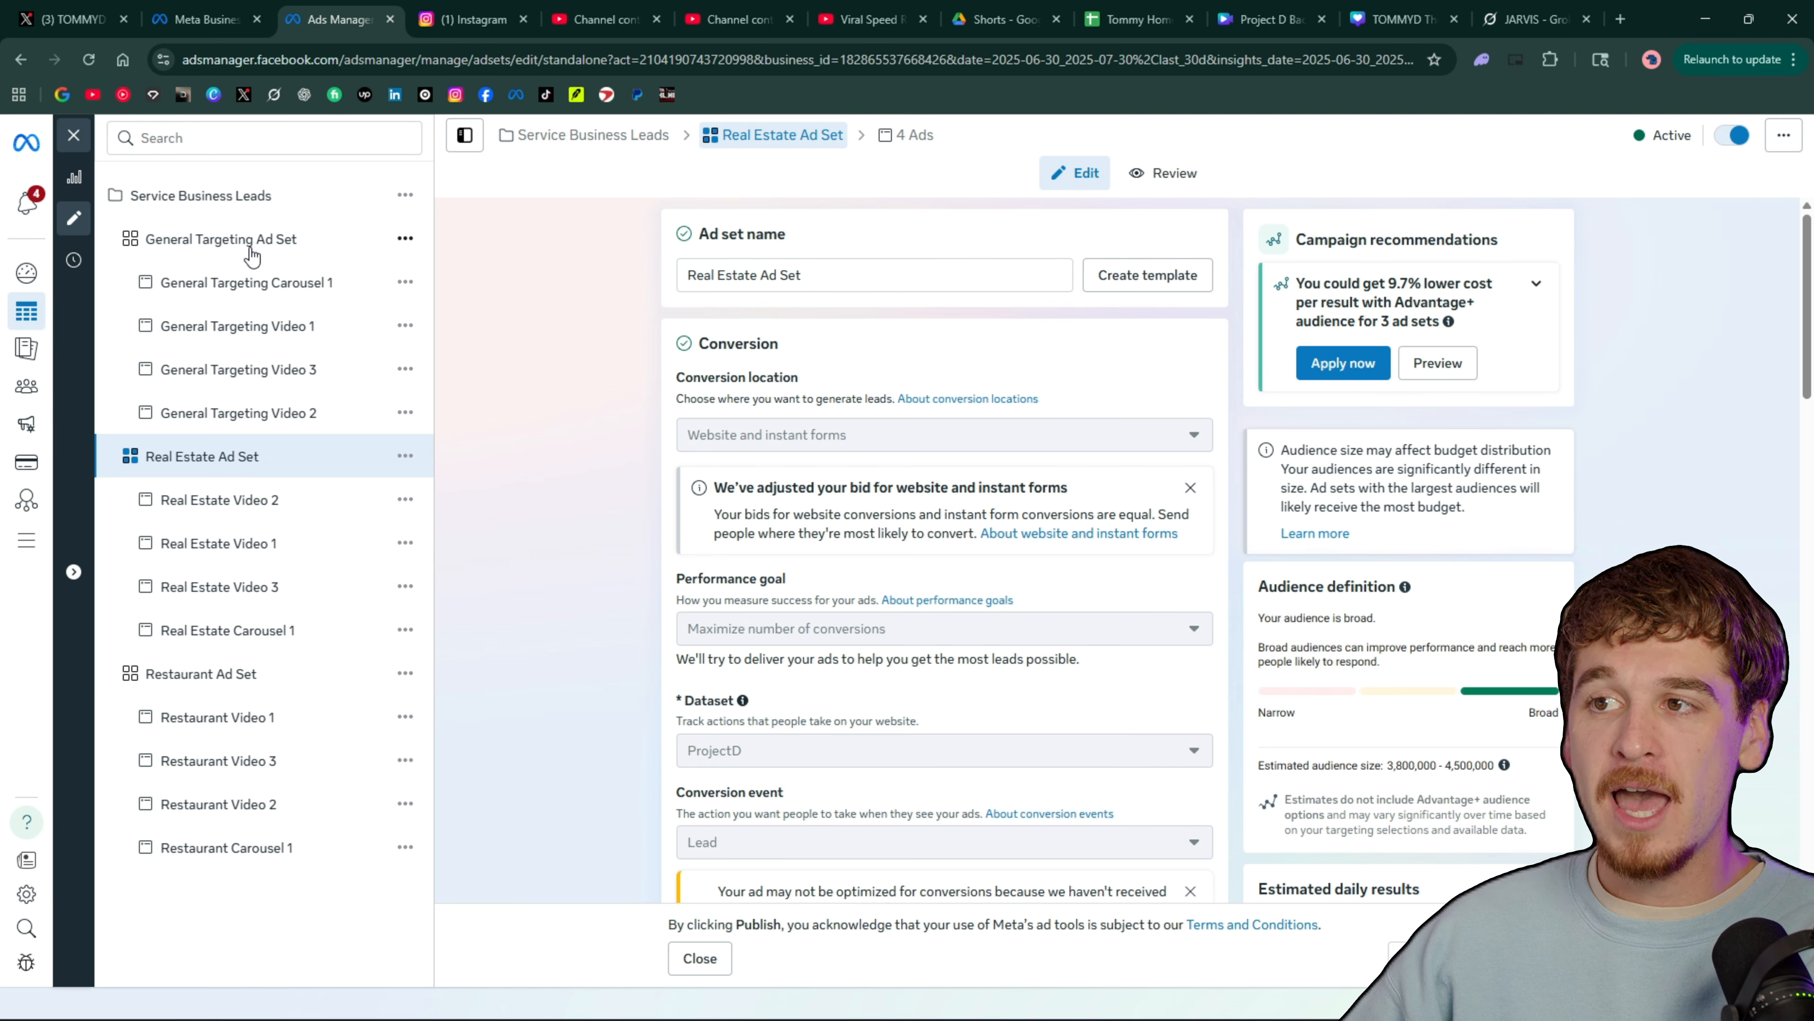
left_click(233, 236)
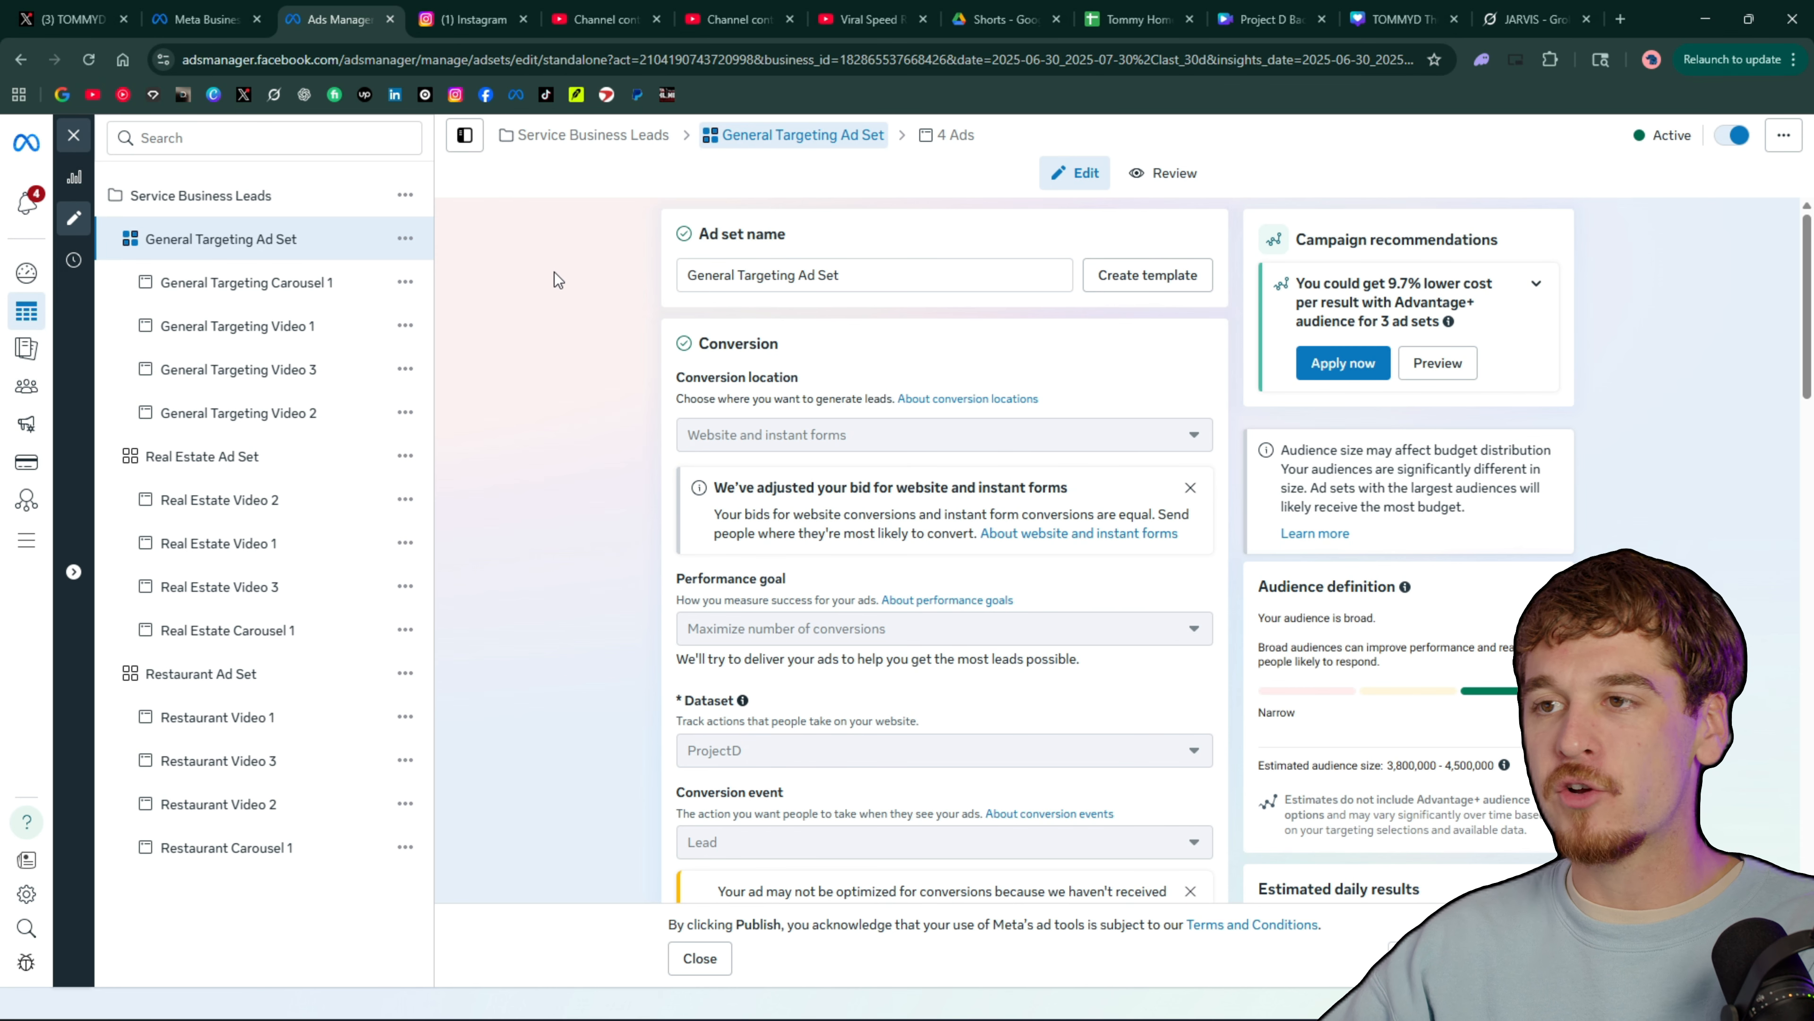
Open the General Targeting Carousel 1 ad and page through its carousel cards in the Facebook Feed preview
left_click(284, 284)
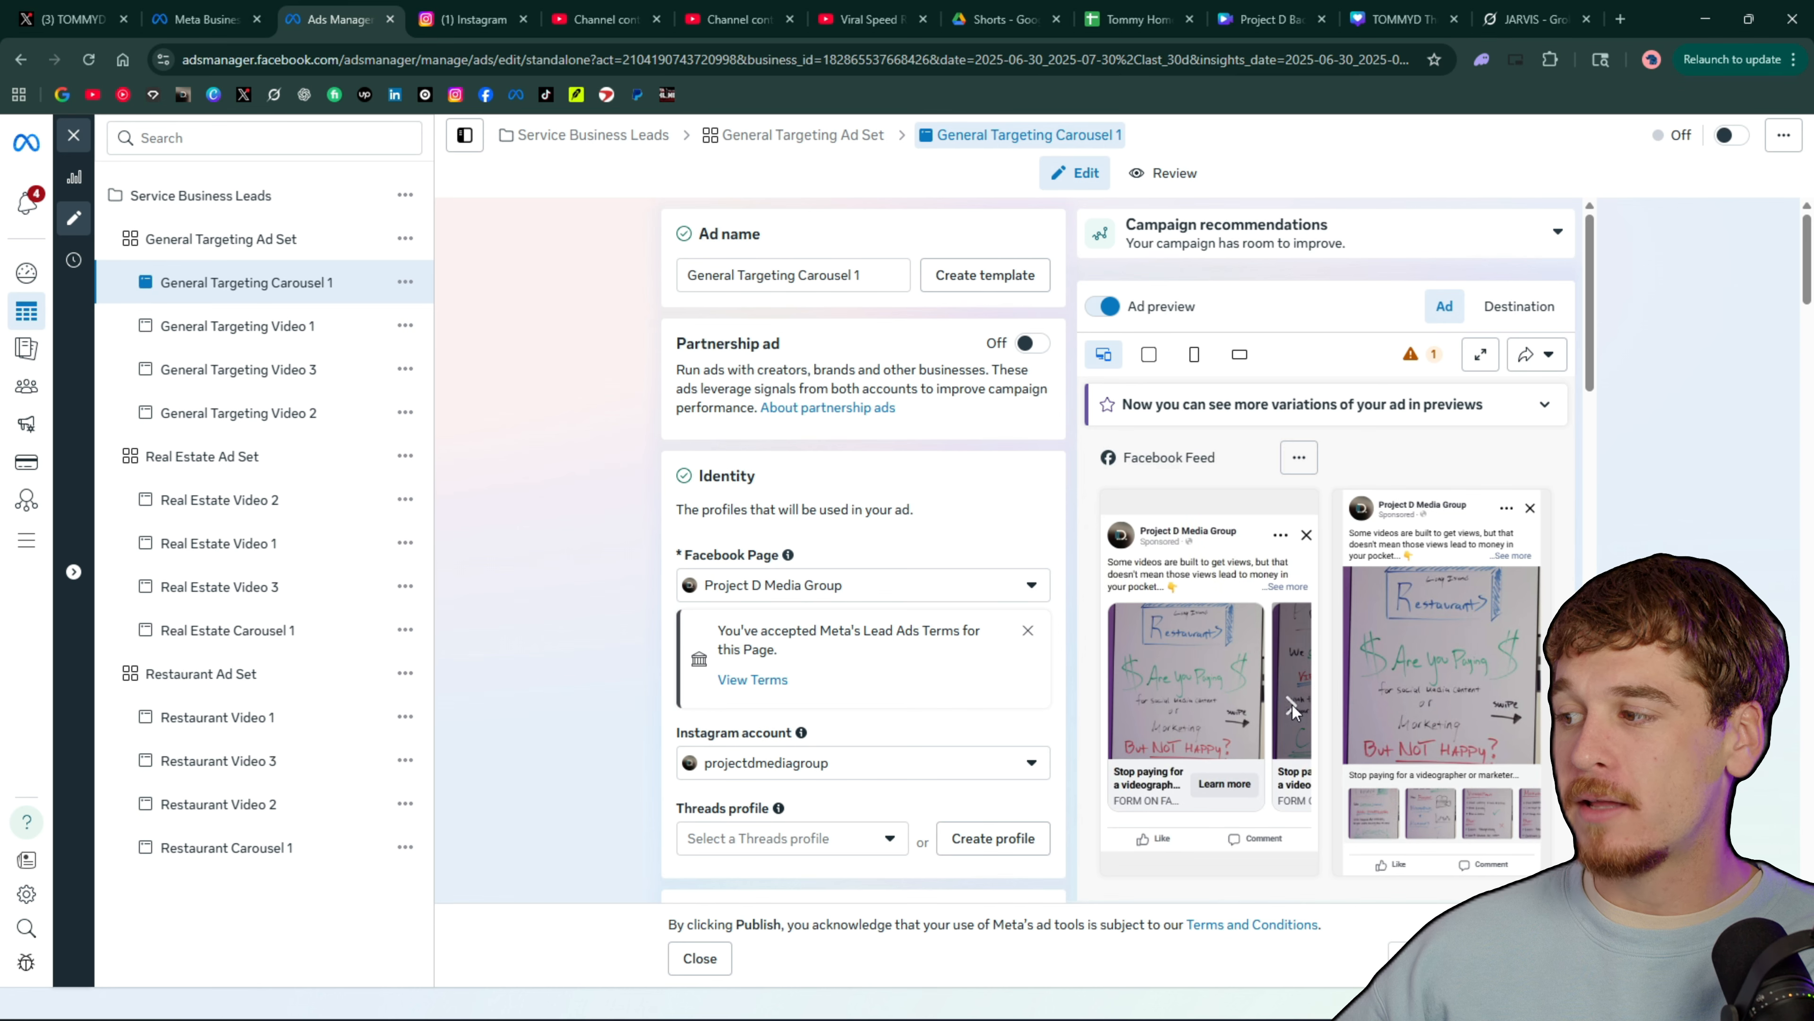
left_click(1292, 706)
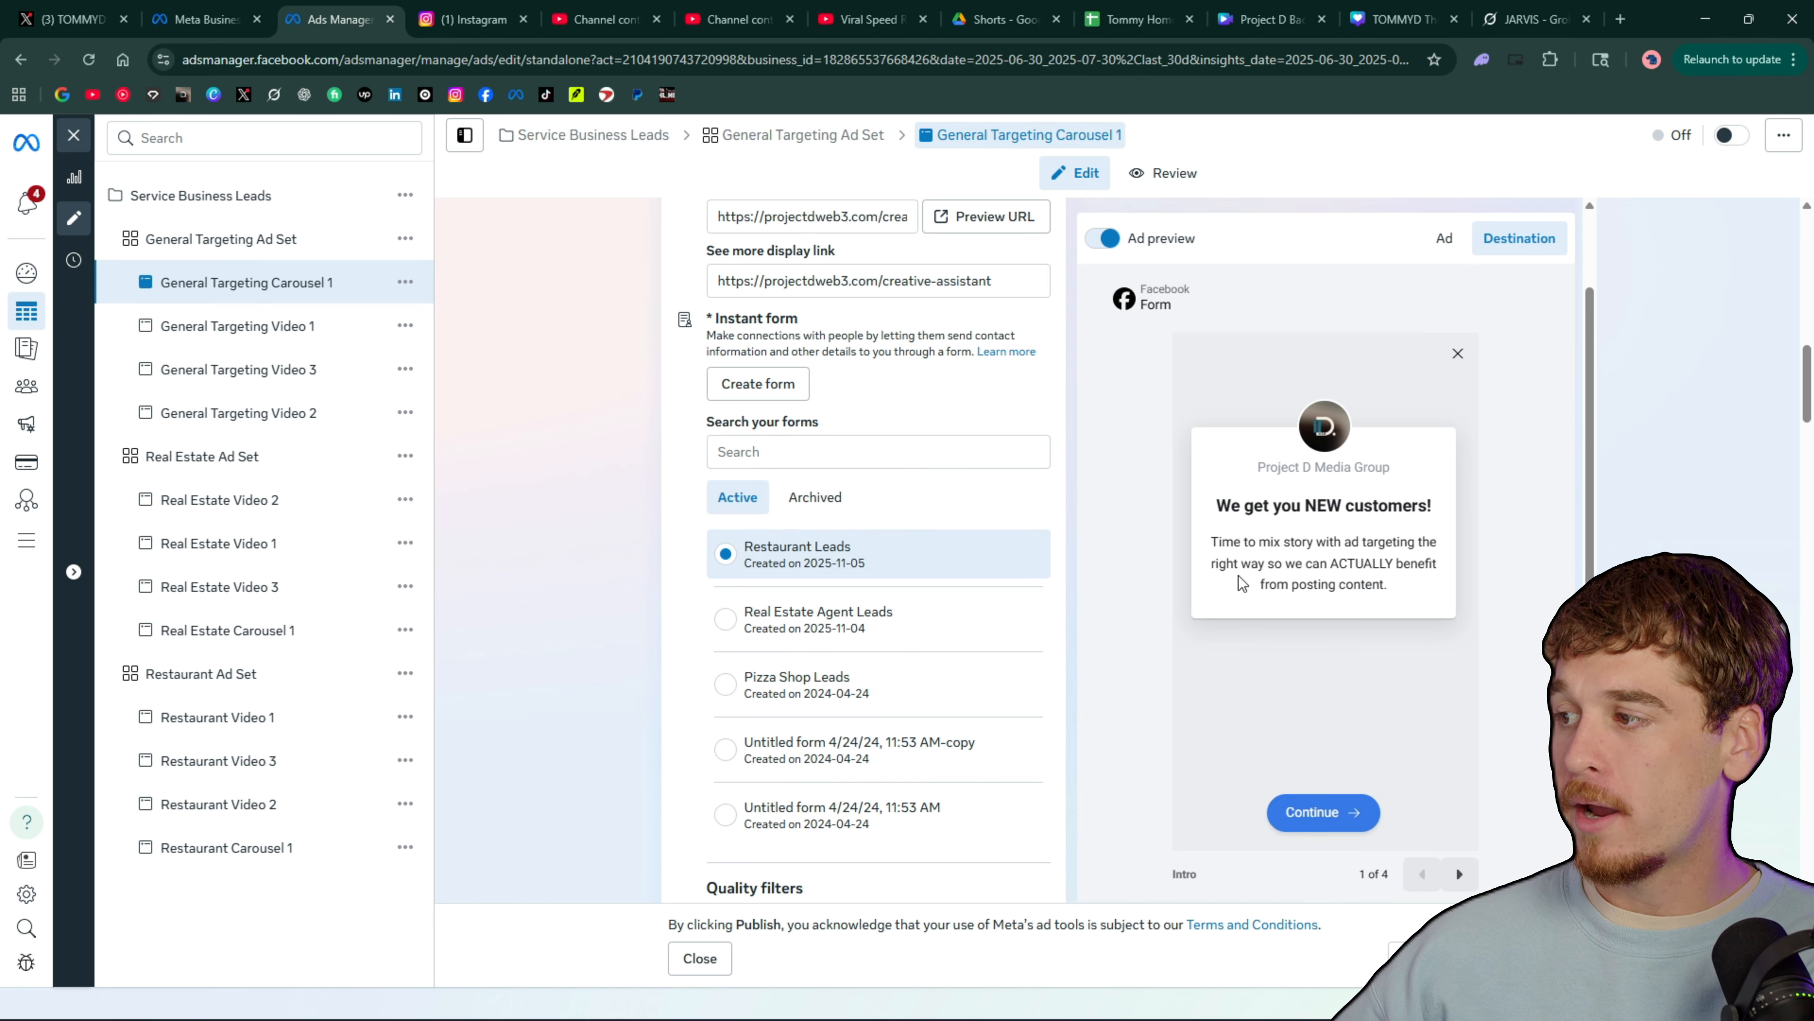
left_click(1444, 305)
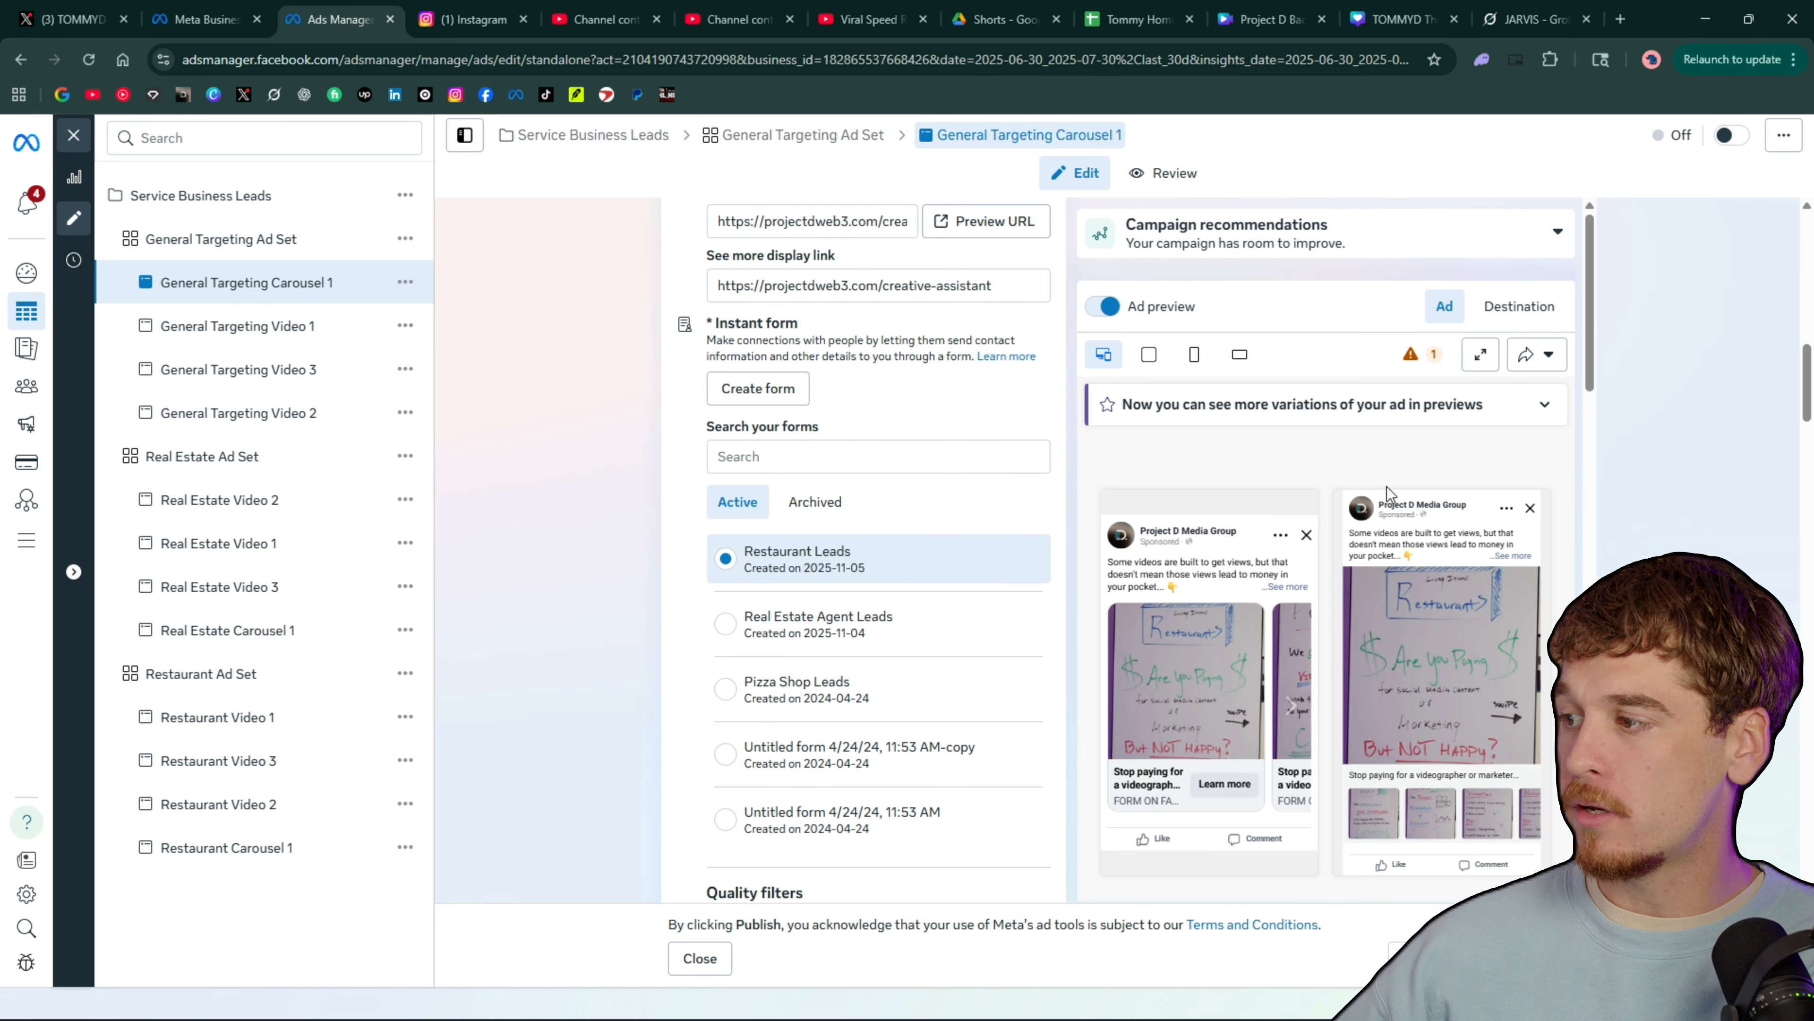
left_click(1290, 706)
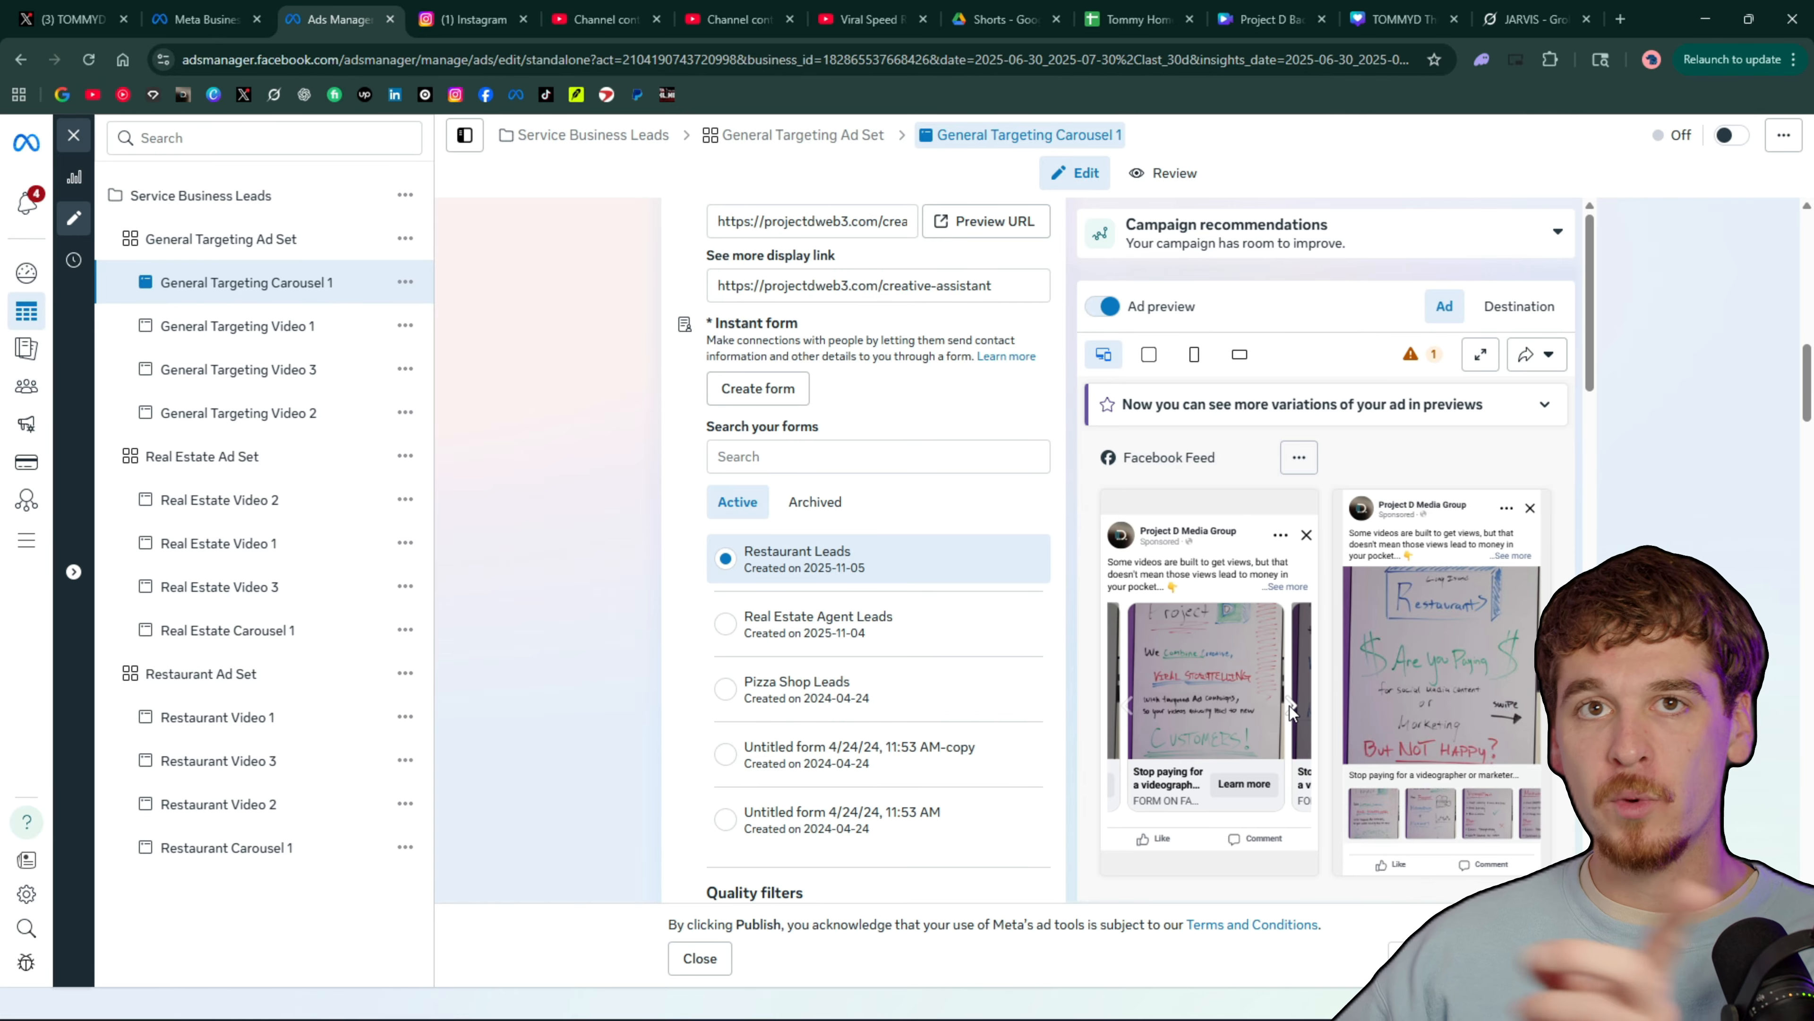
left_click(1290, 706)
left_click(1290, 706)
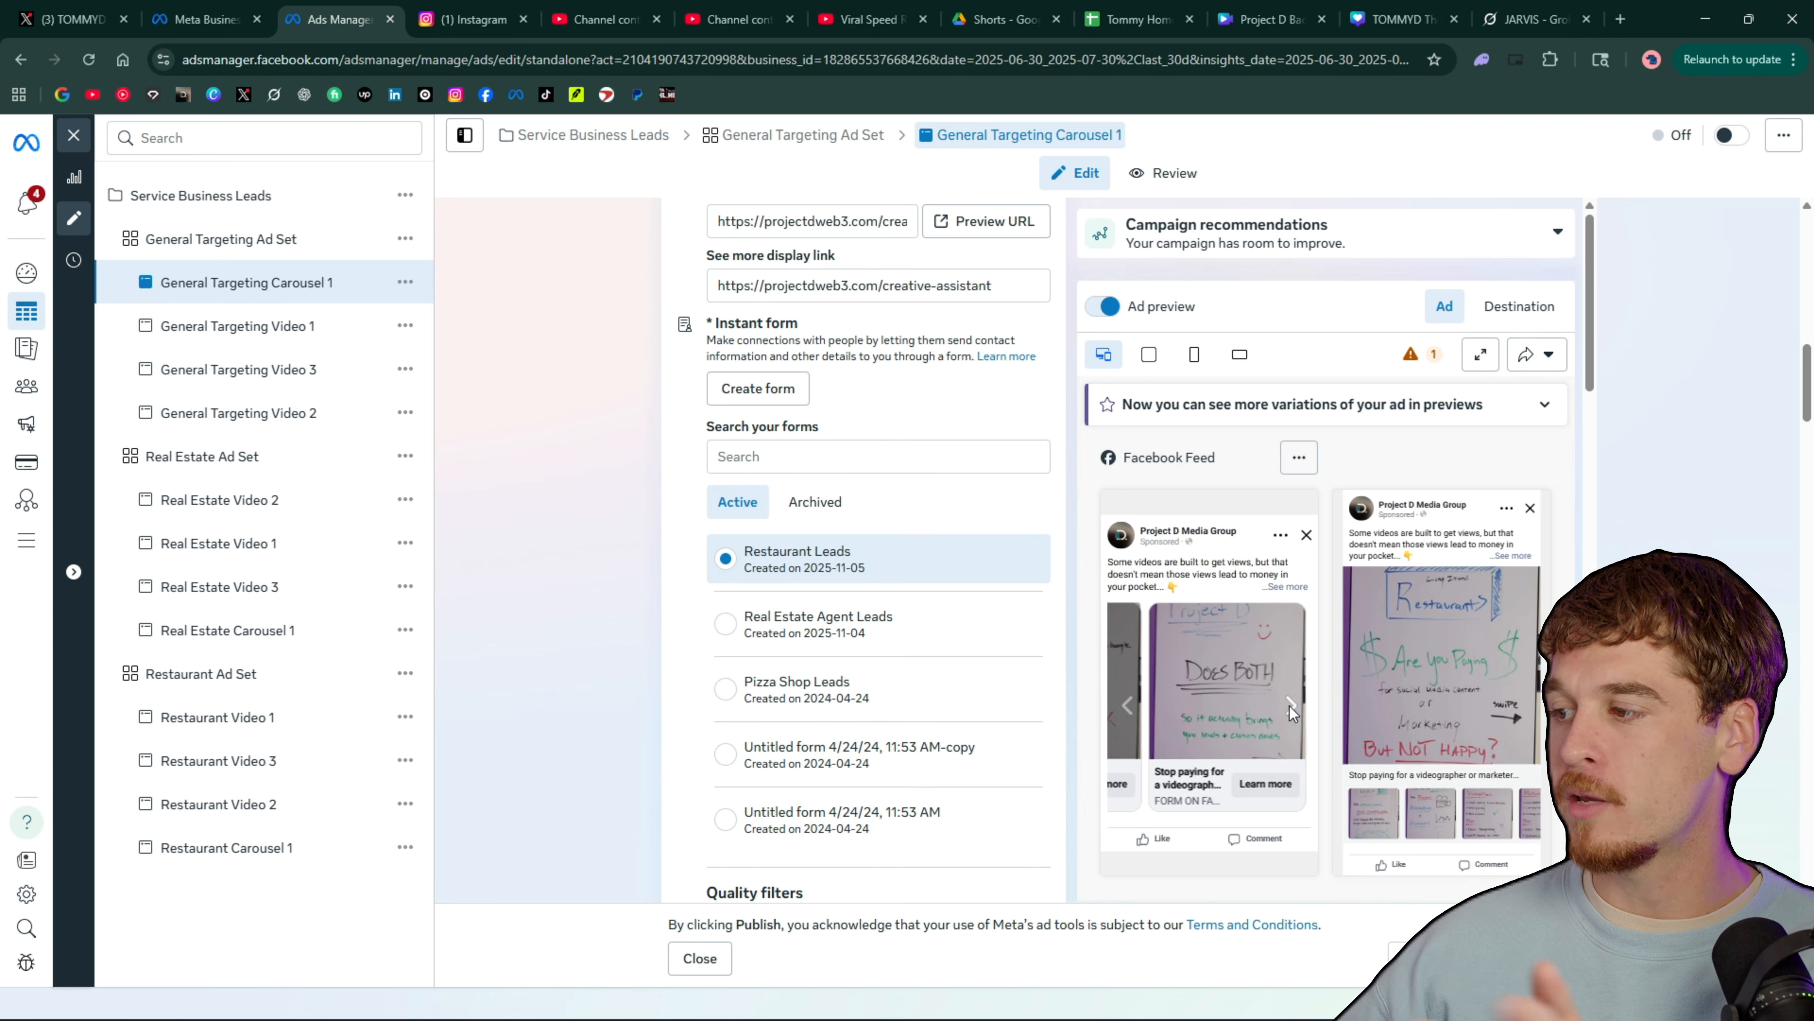
left_click(1290, 706)
Review the video ads in the General Targeting Ad Set and their previews, ending on General Targeting Video 2
left_click(271, 330)
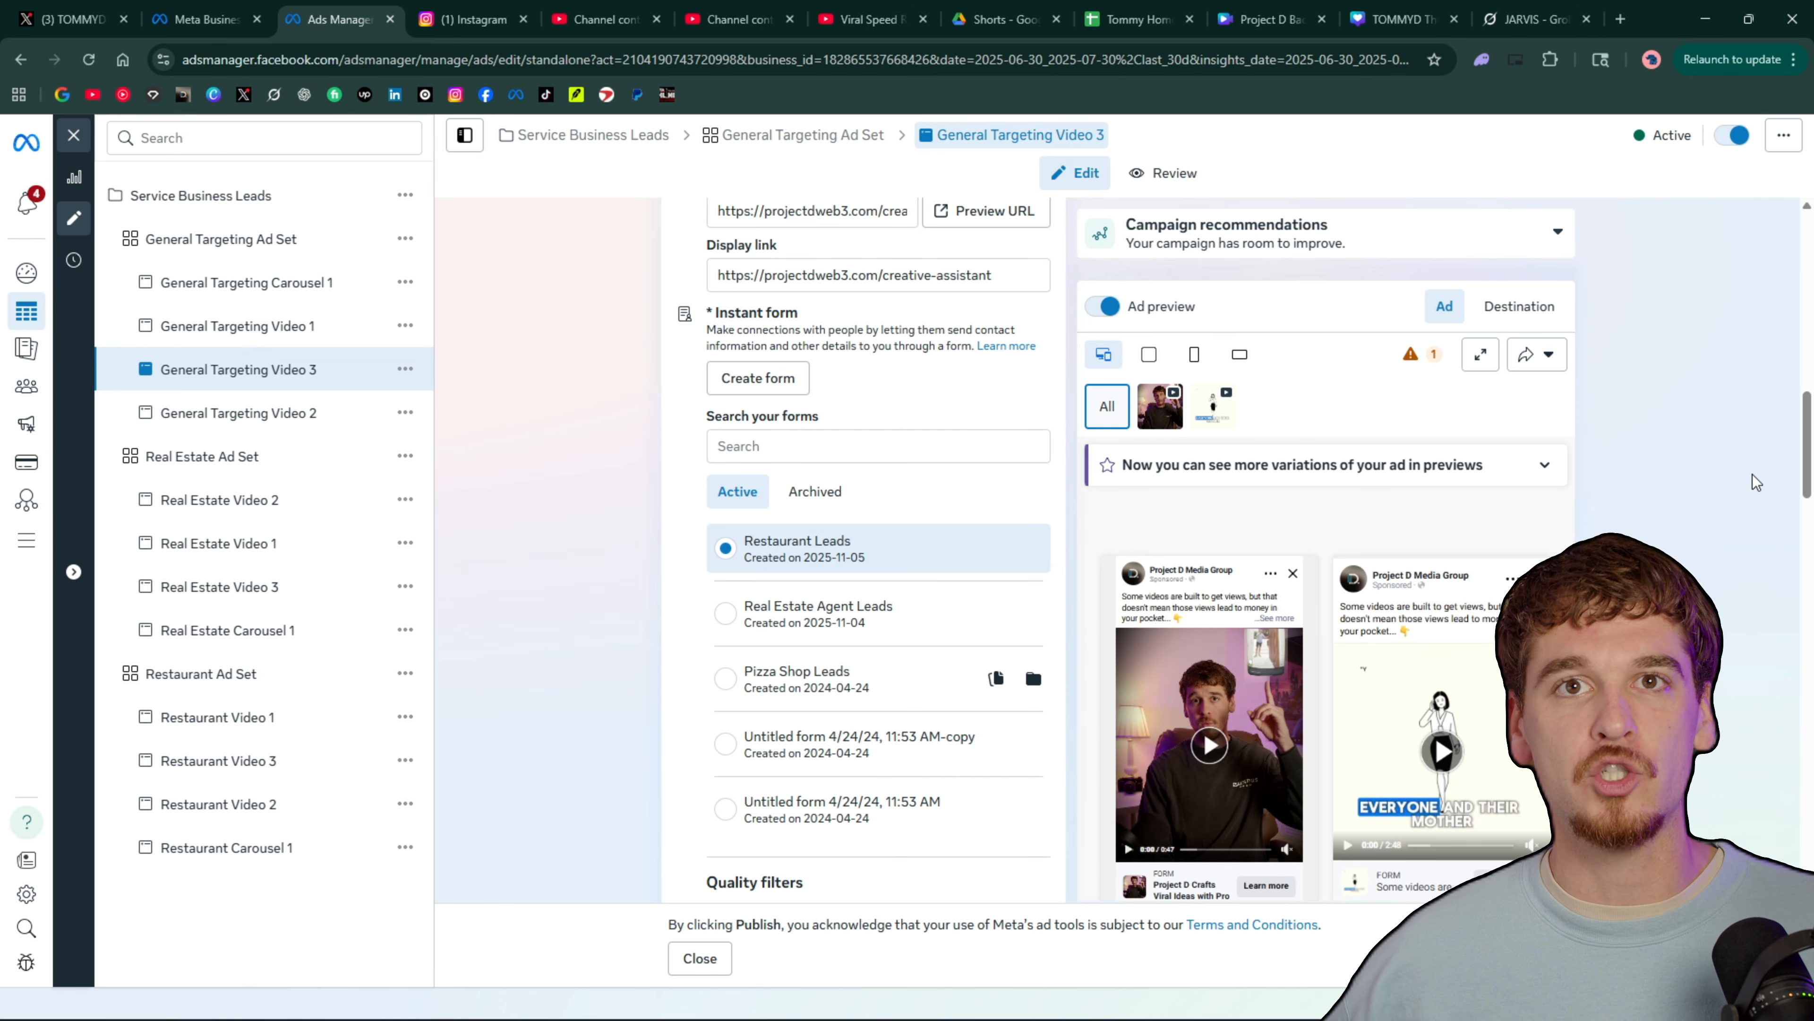
scroll(1218, 718, "down", 1)
scroll(1218, 718, "down", 1)
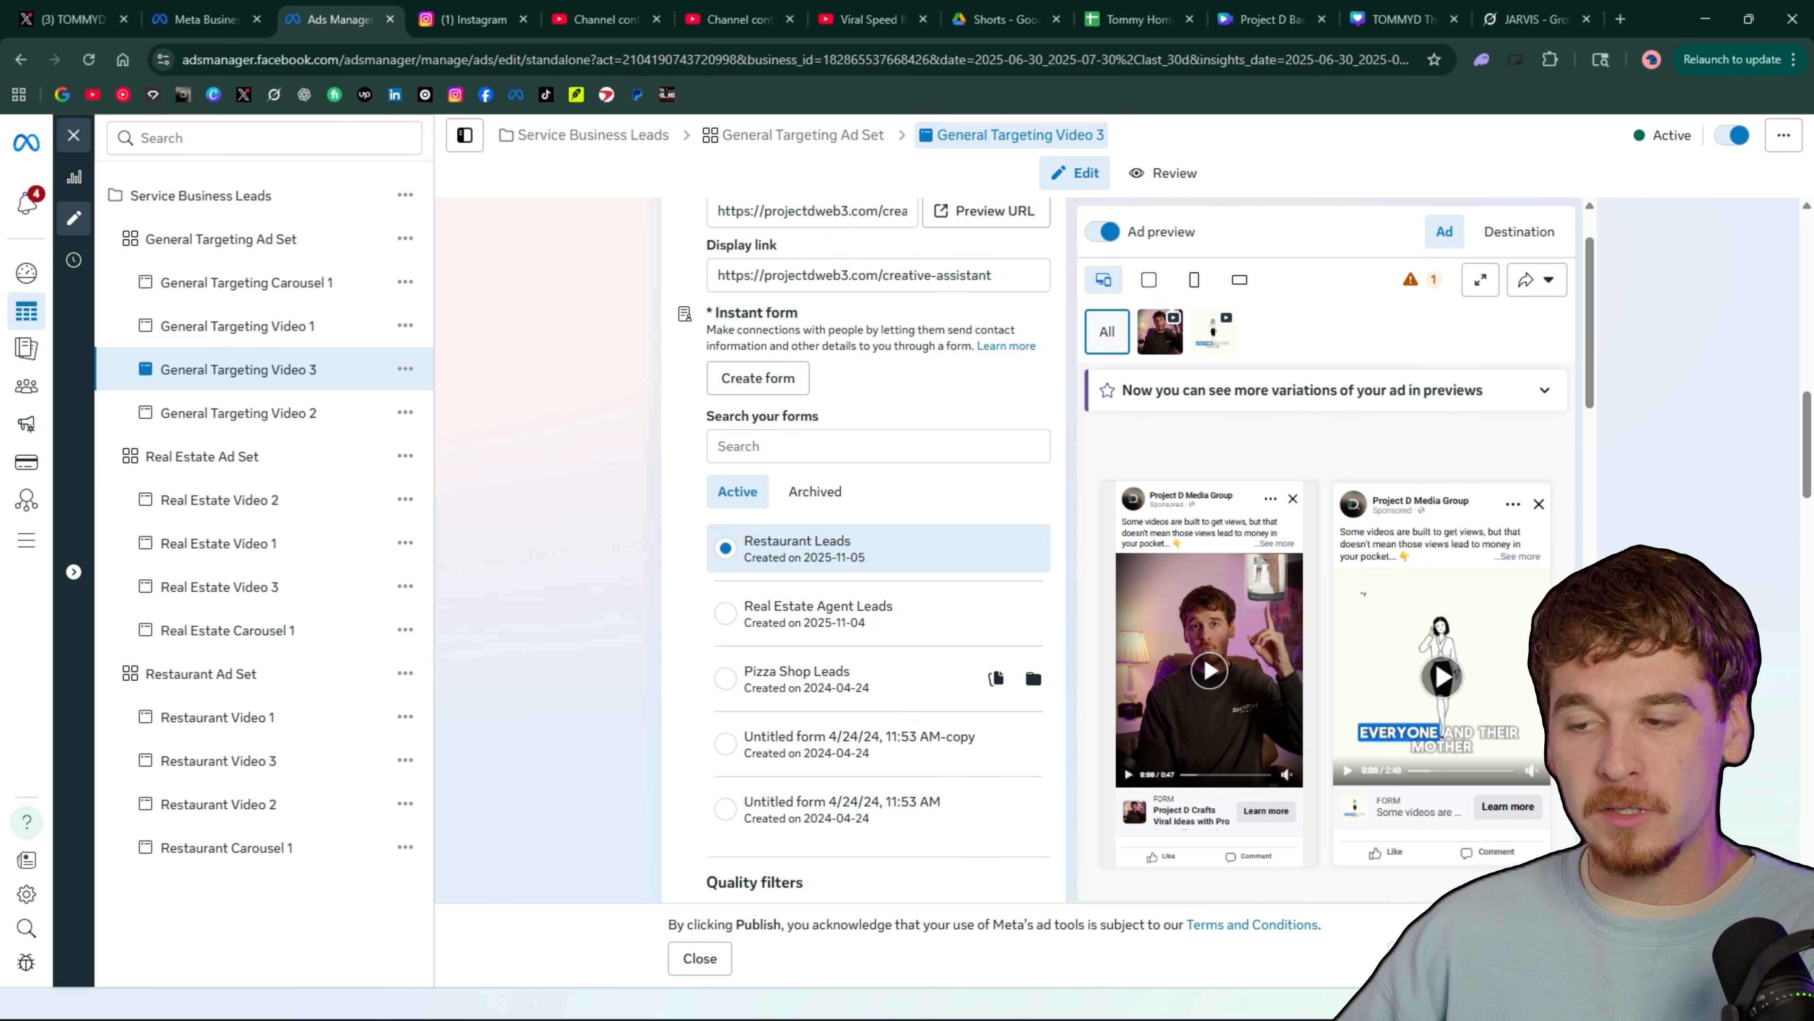
left_click(263, 418)
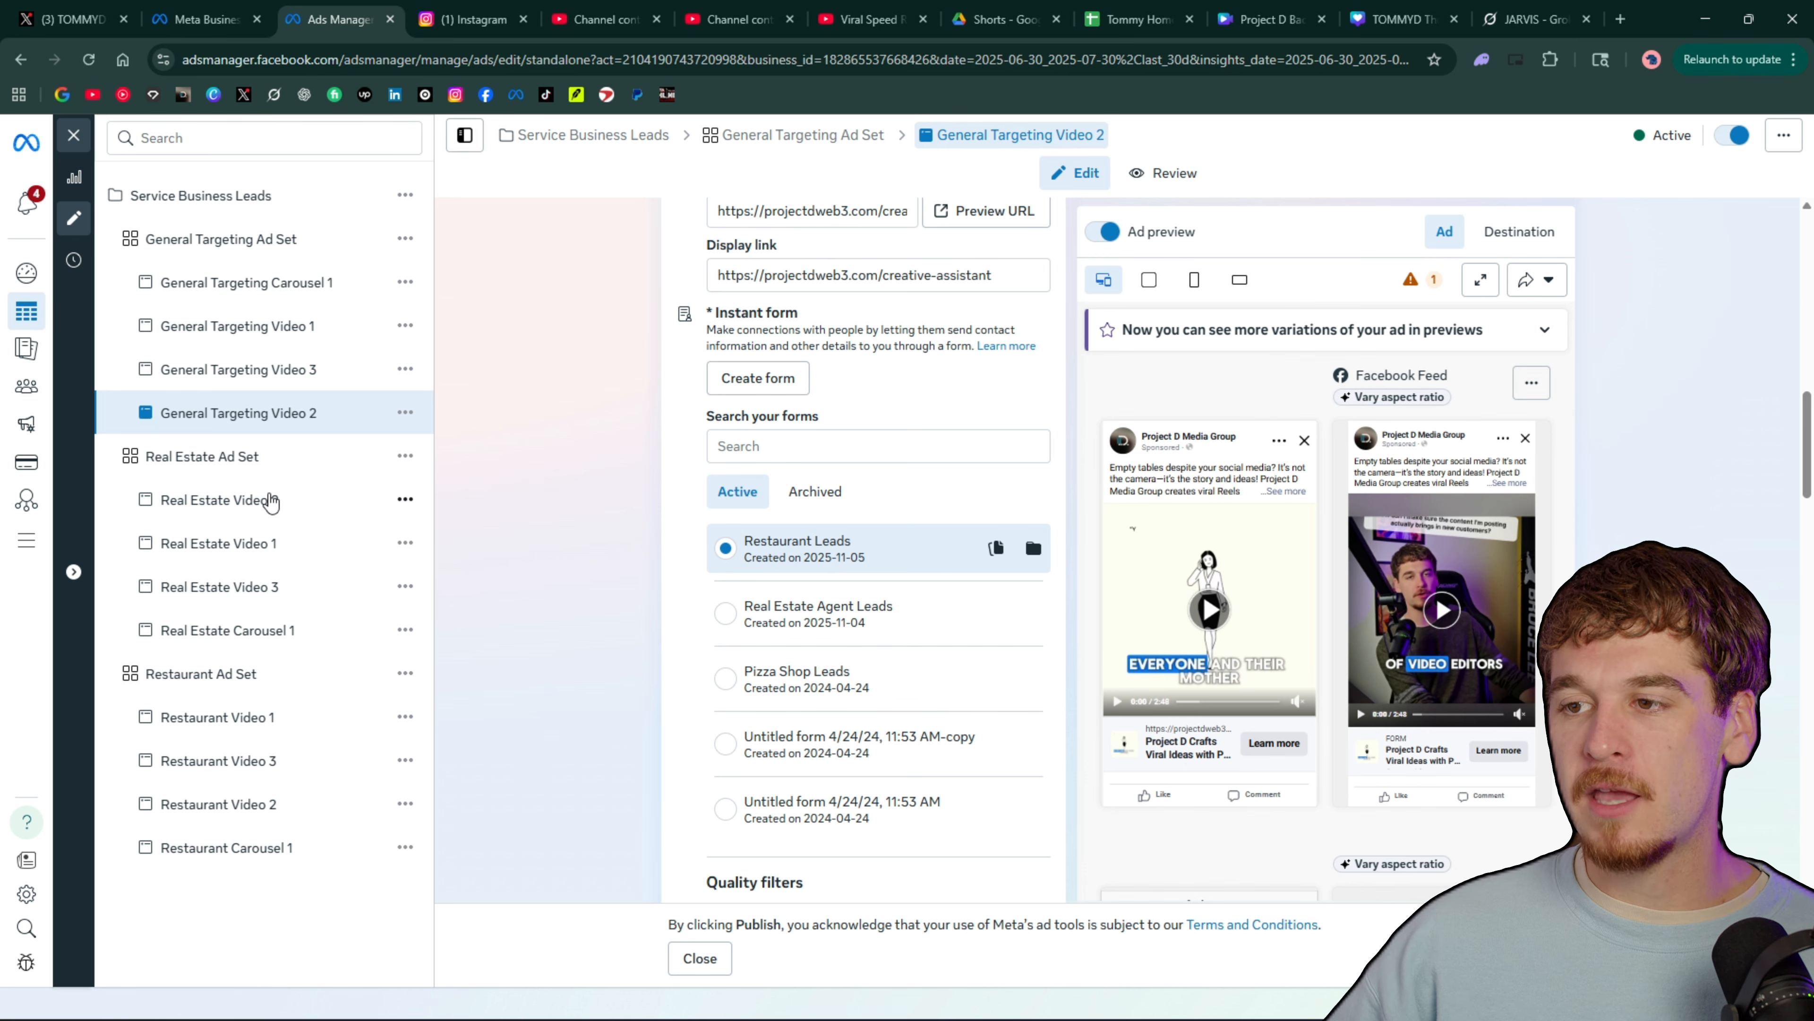
Examine the video and carousel ads in the Real Estate Ad Set and their lead form, ending on Real Estate Carousel 1
left_click(270, 502)
left_click(310, 556)
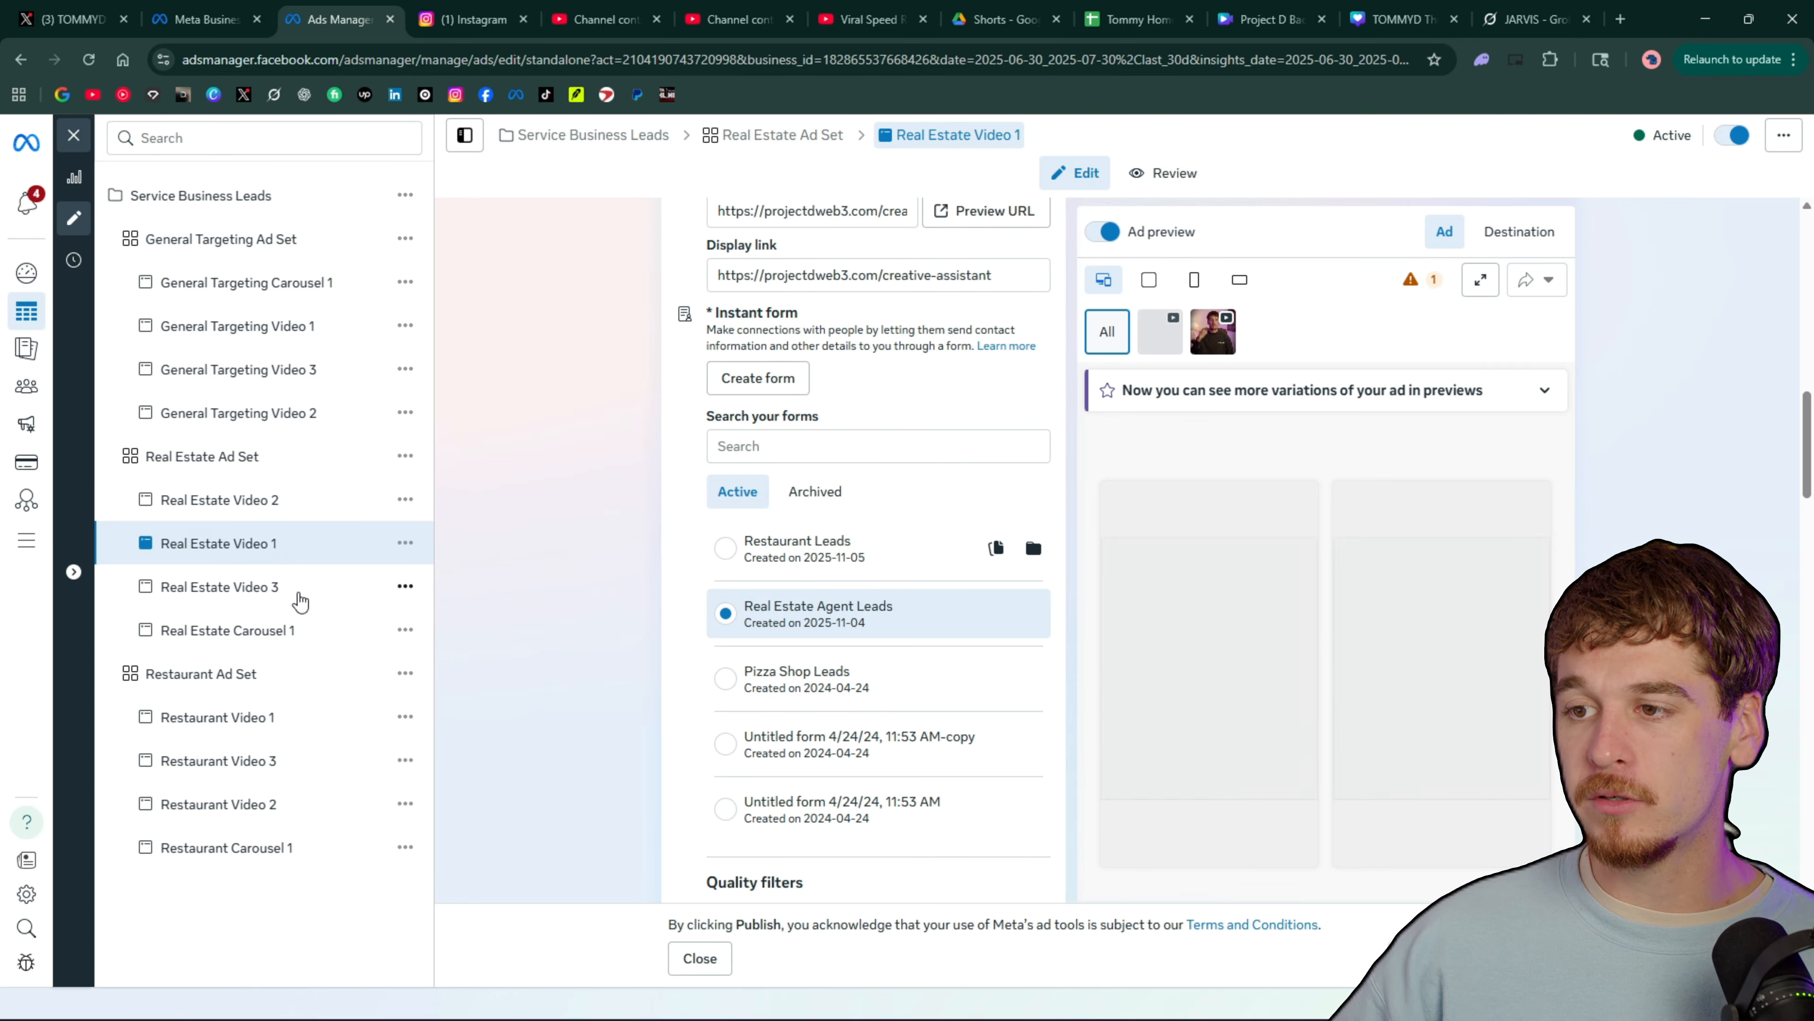
left_click(300, 633)
left_click(300, 593)
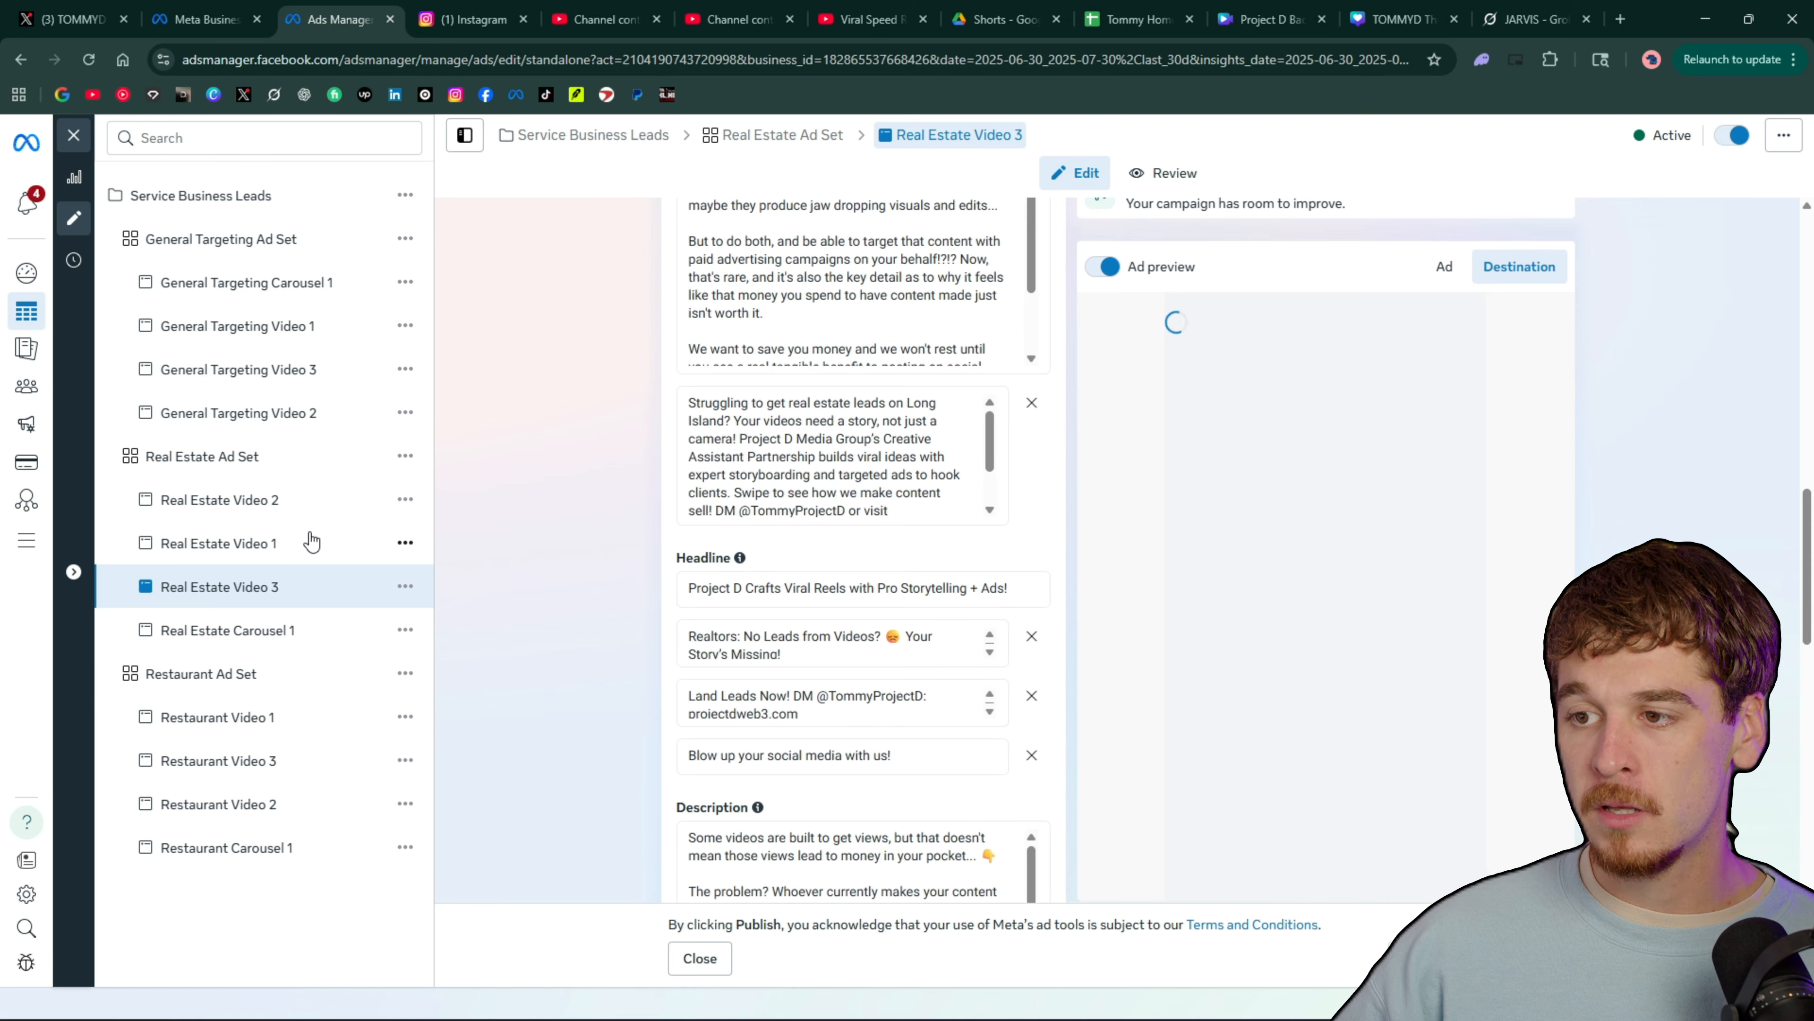
left_click(311, 541)
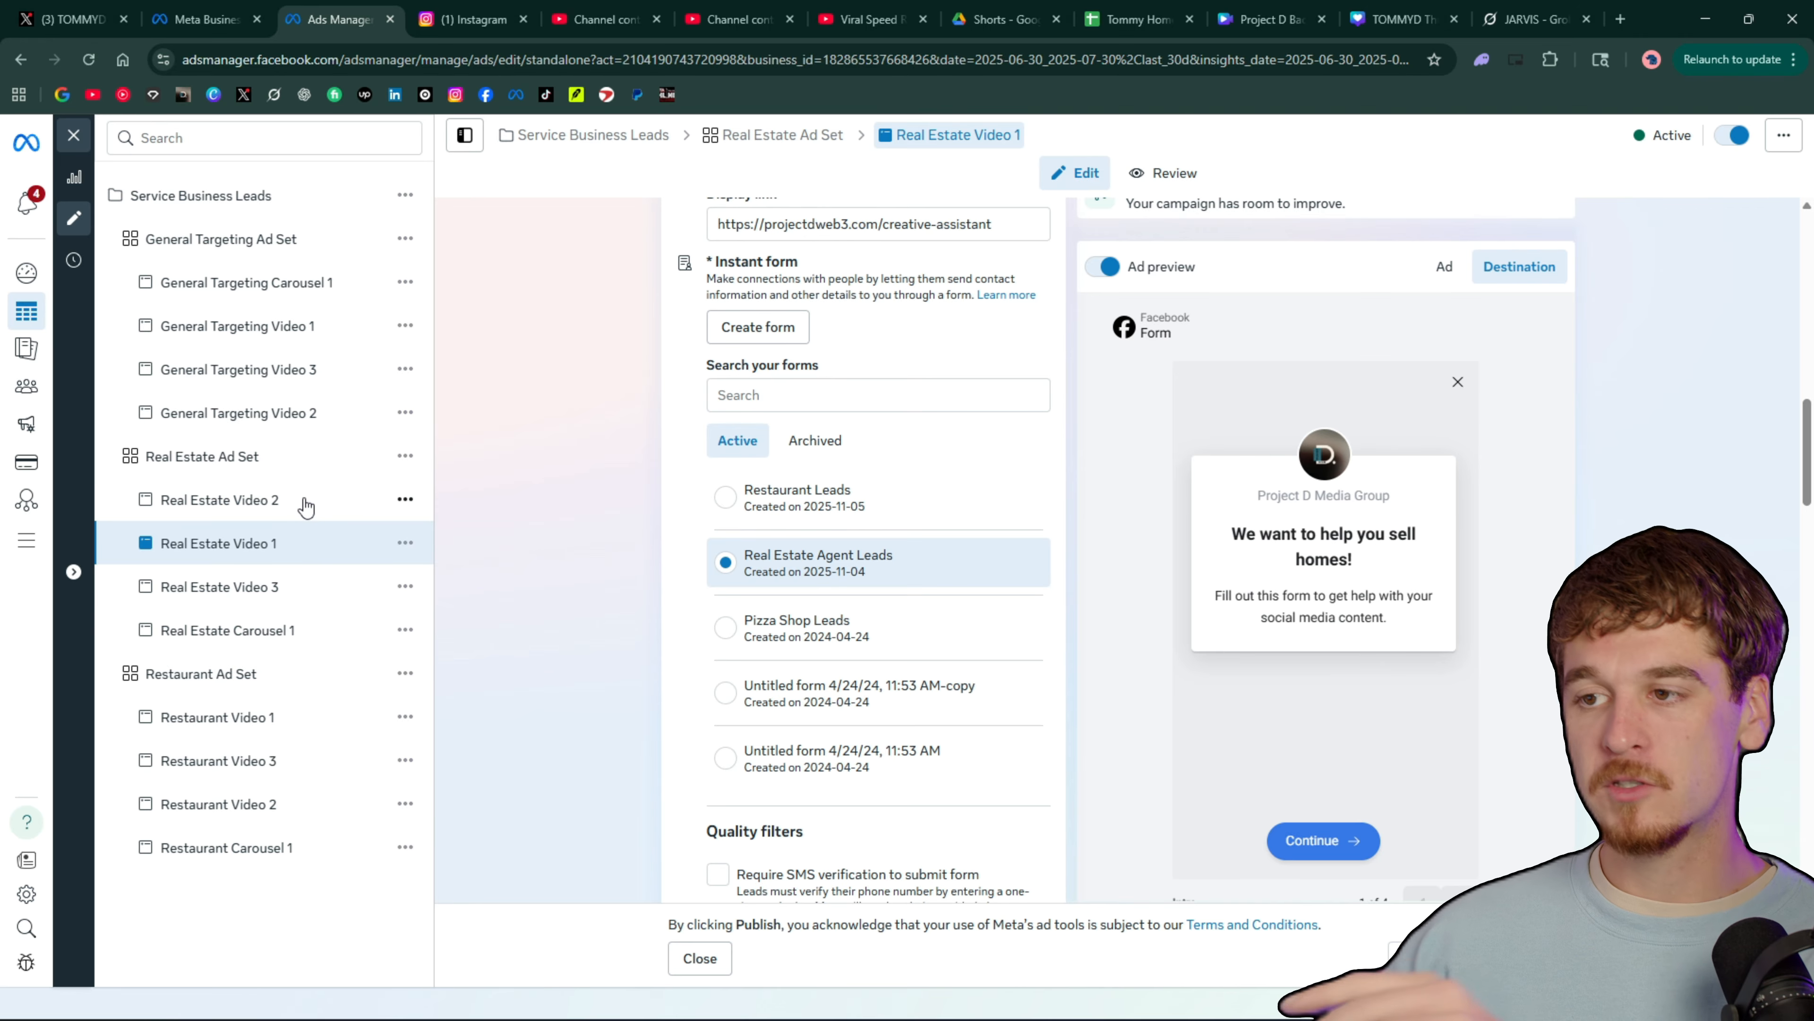
left_click(289, 507)
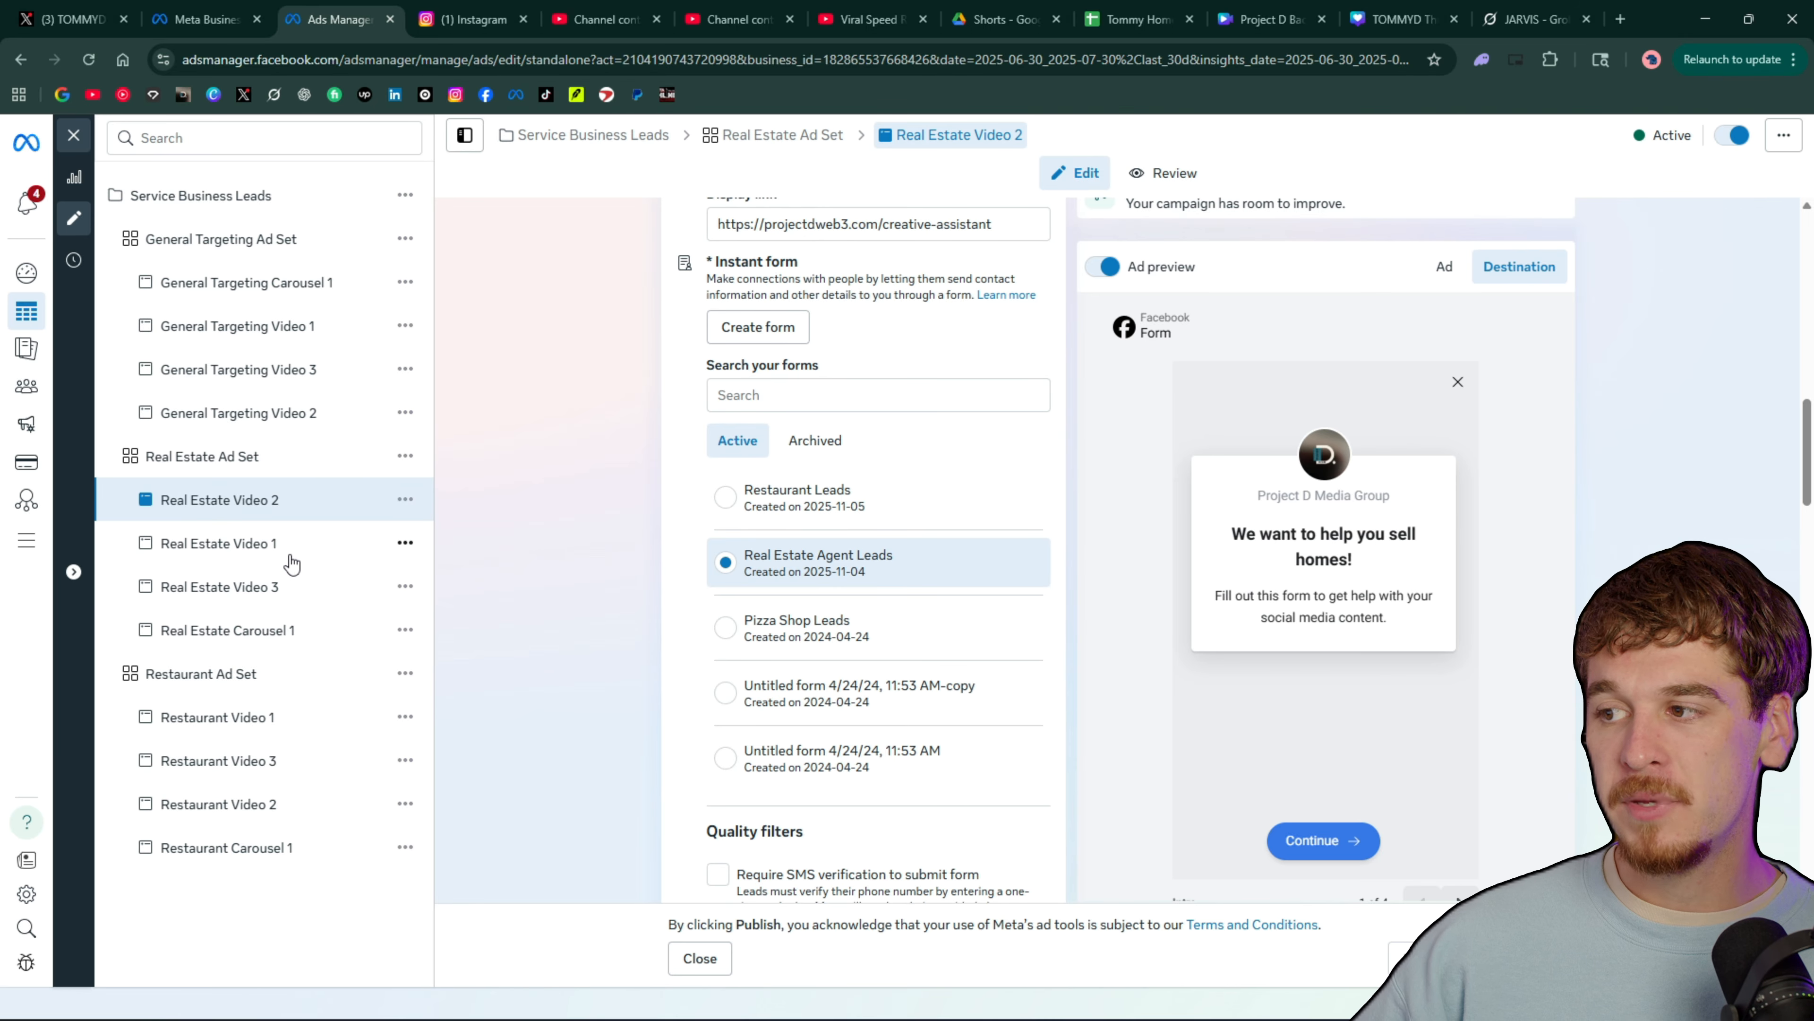
left_click(292, 557)
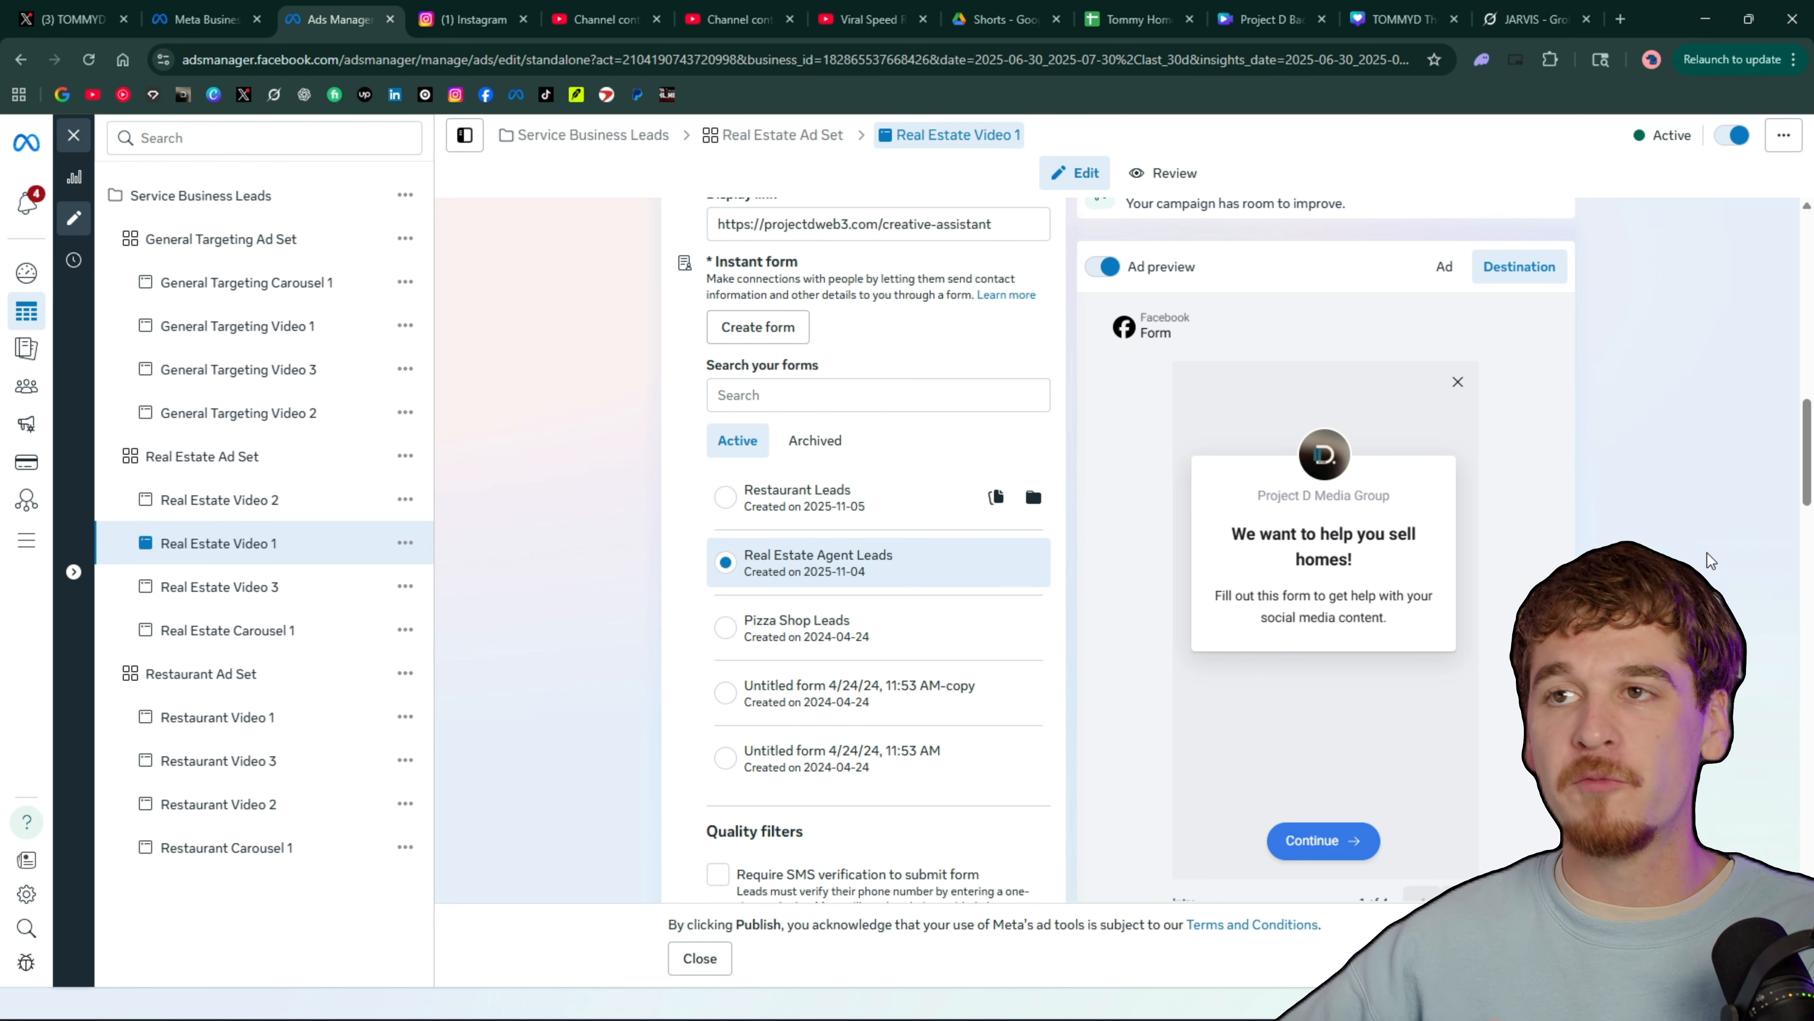
left_click(232, 633)
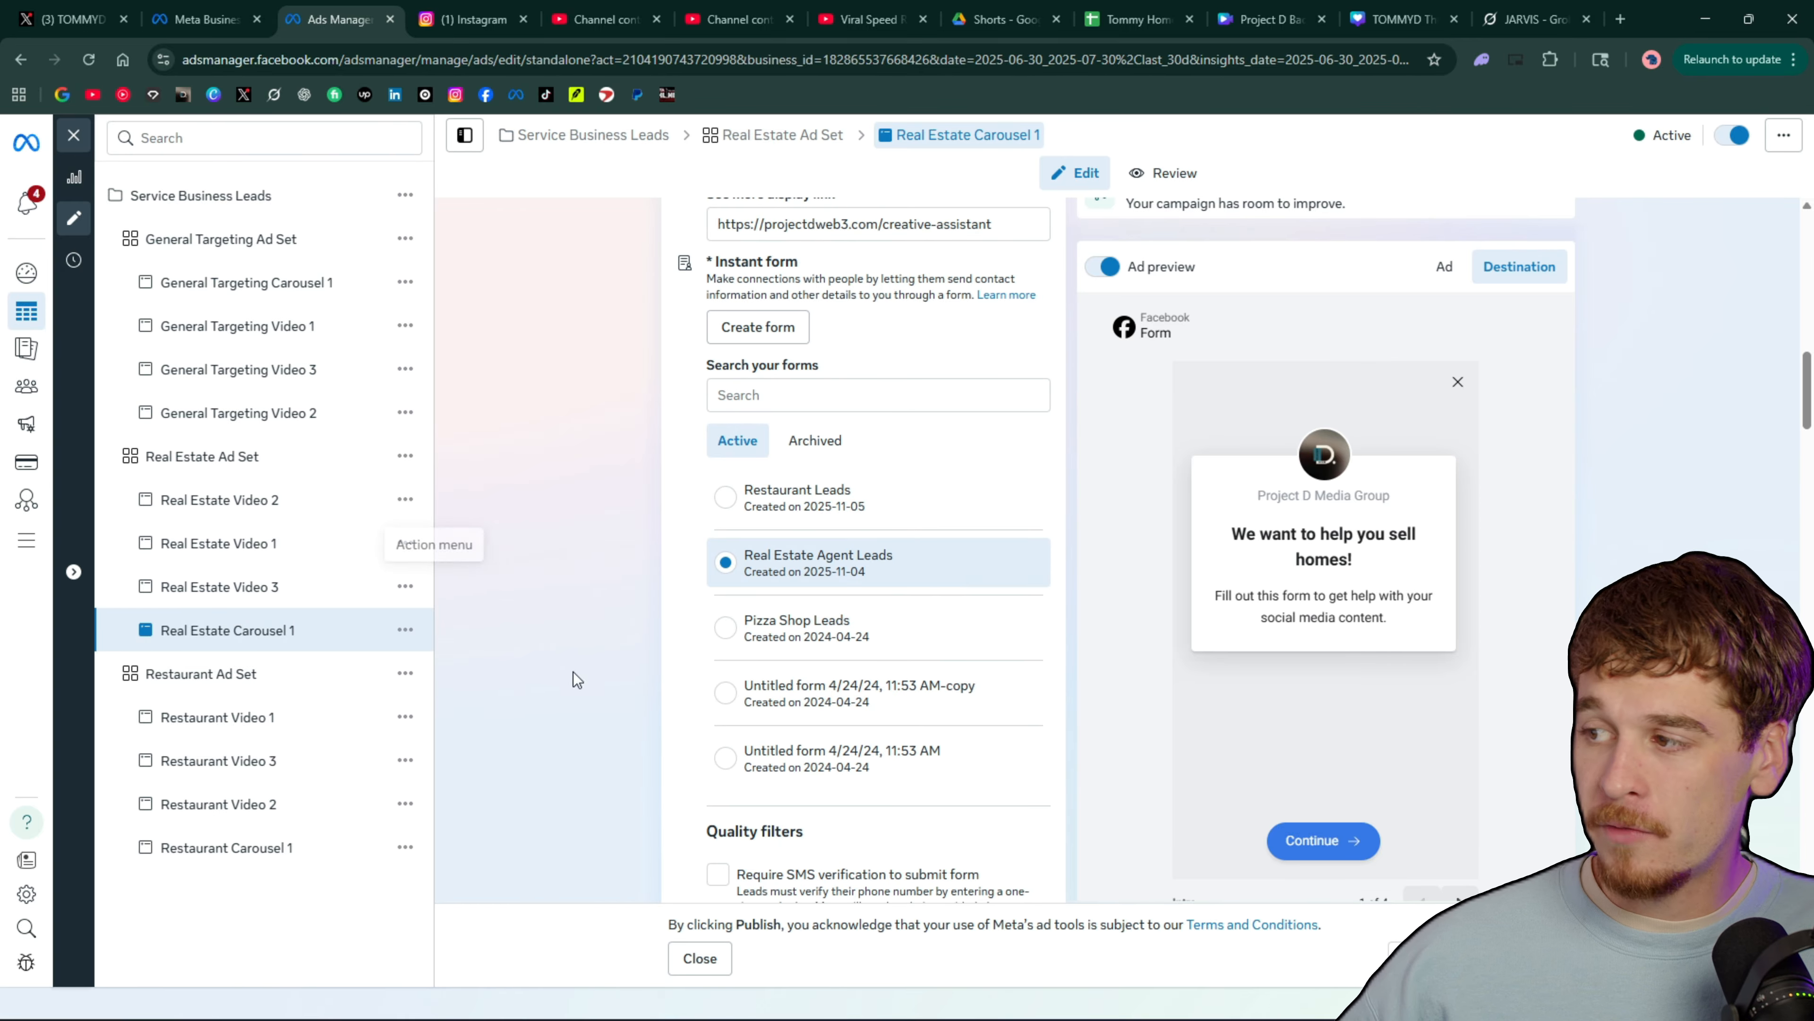
Compare the ad previews of Real Estate Carousel 1 and Restaurant Carousel 1, and advance the real estate carousel's cards
left_click(1444, 267)
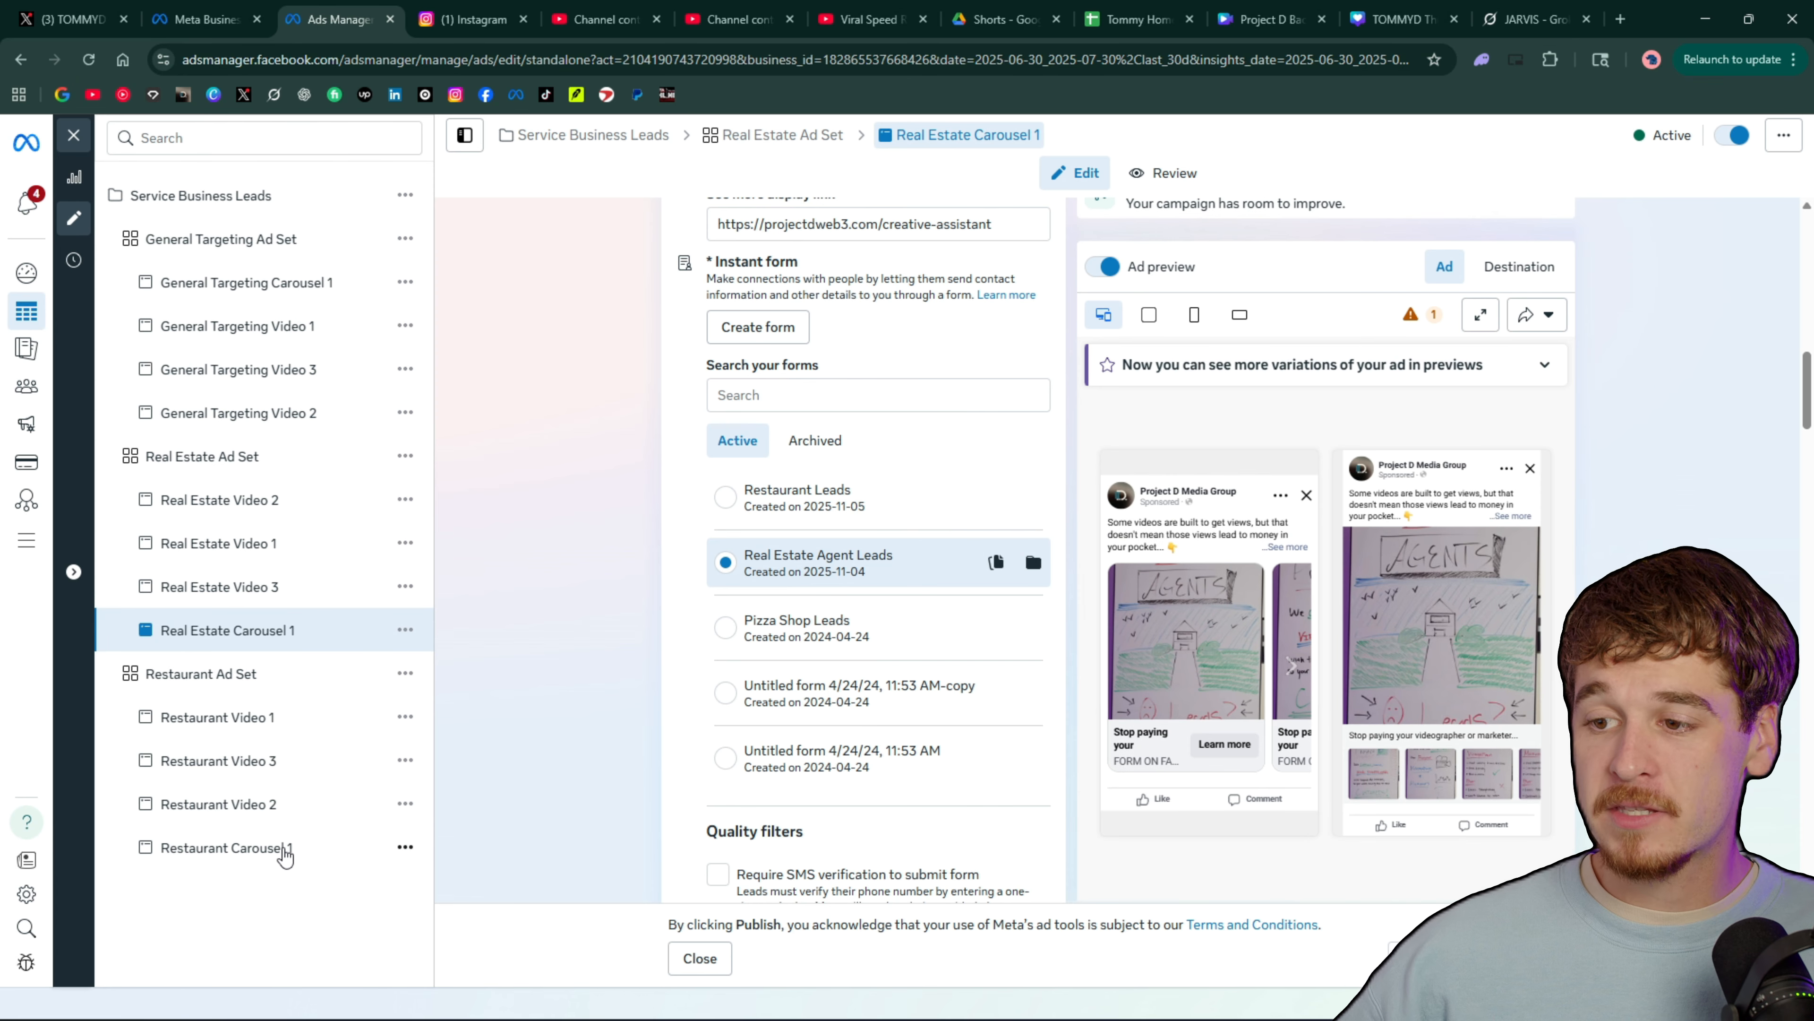
left_click(281, 848)
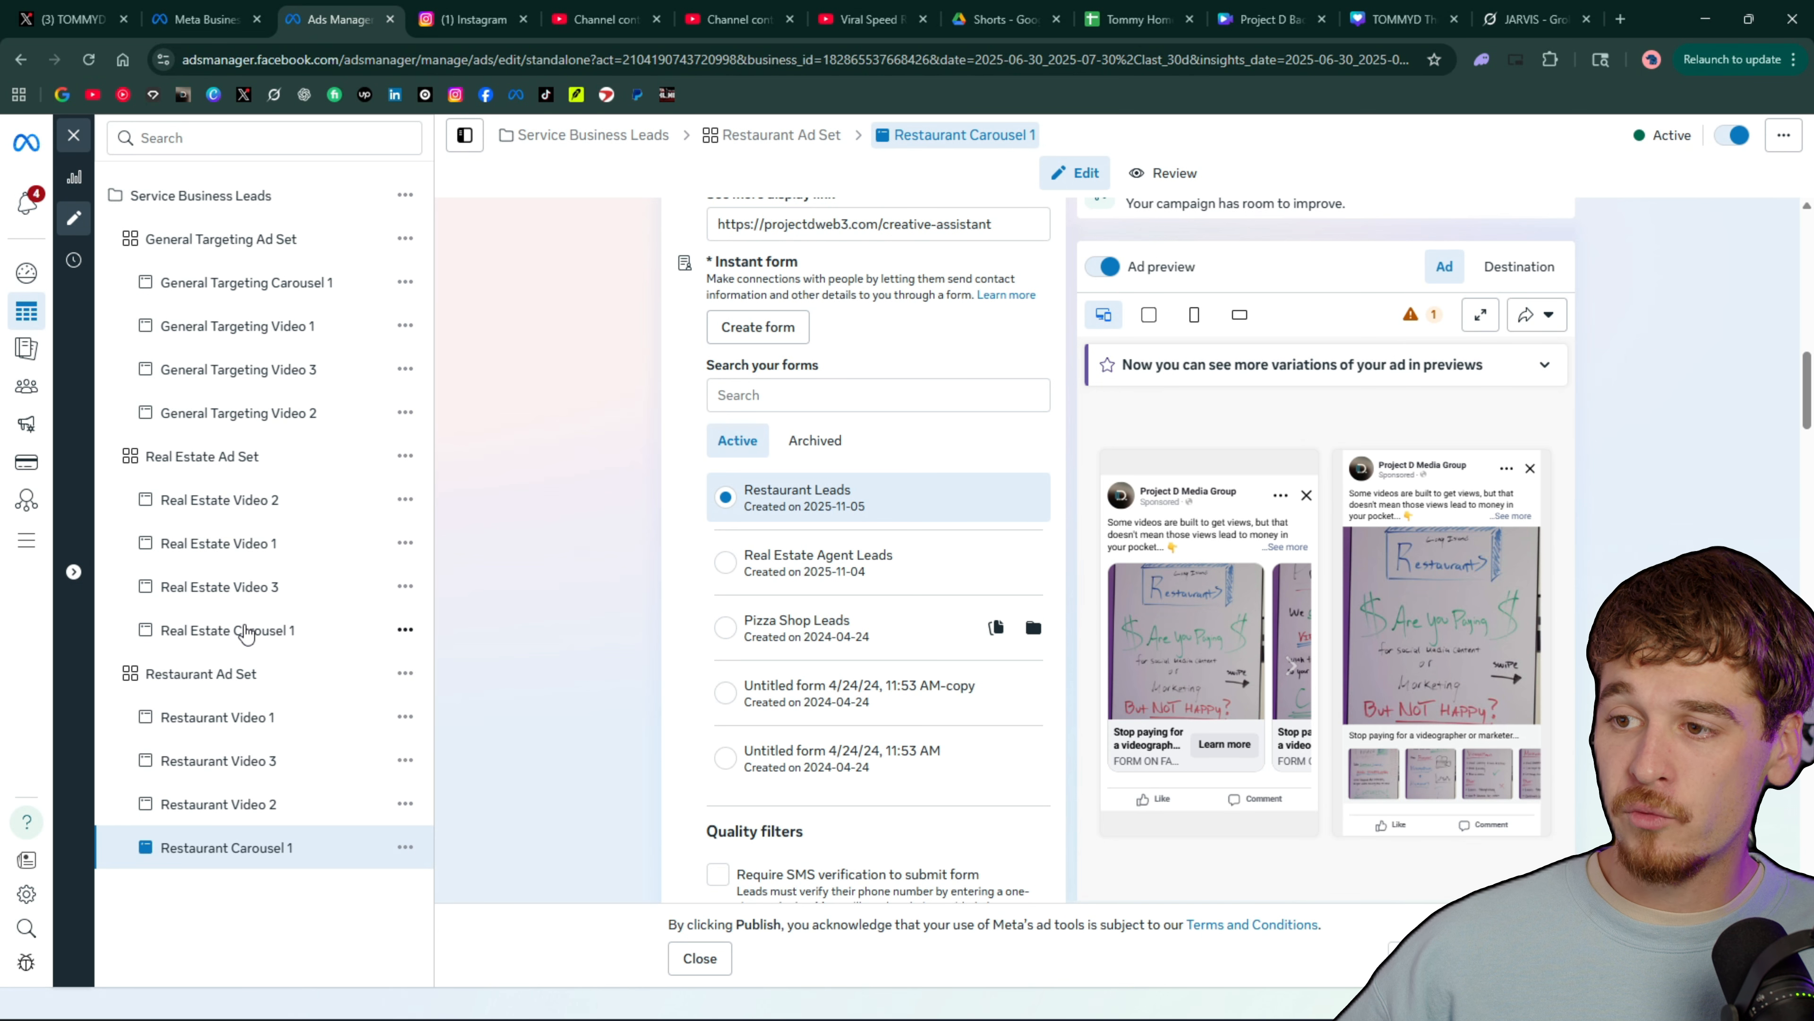
left_click(250, 633)
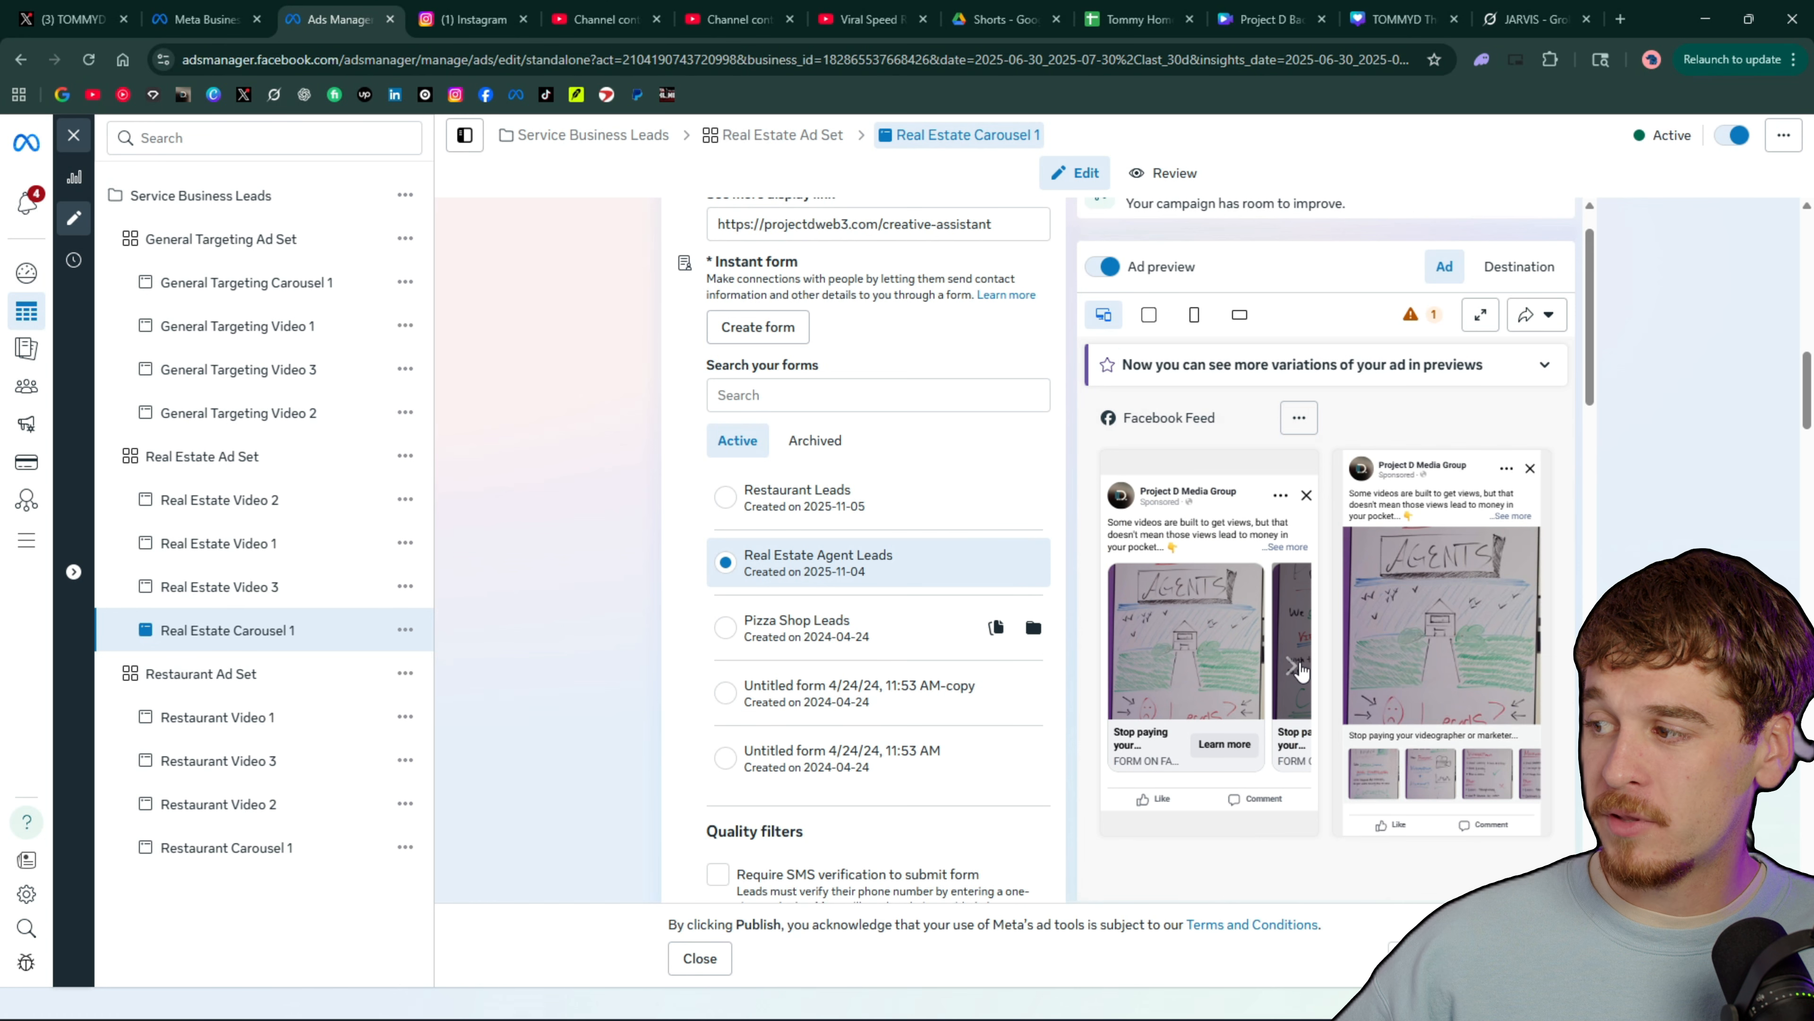
left_click(1295, 667)
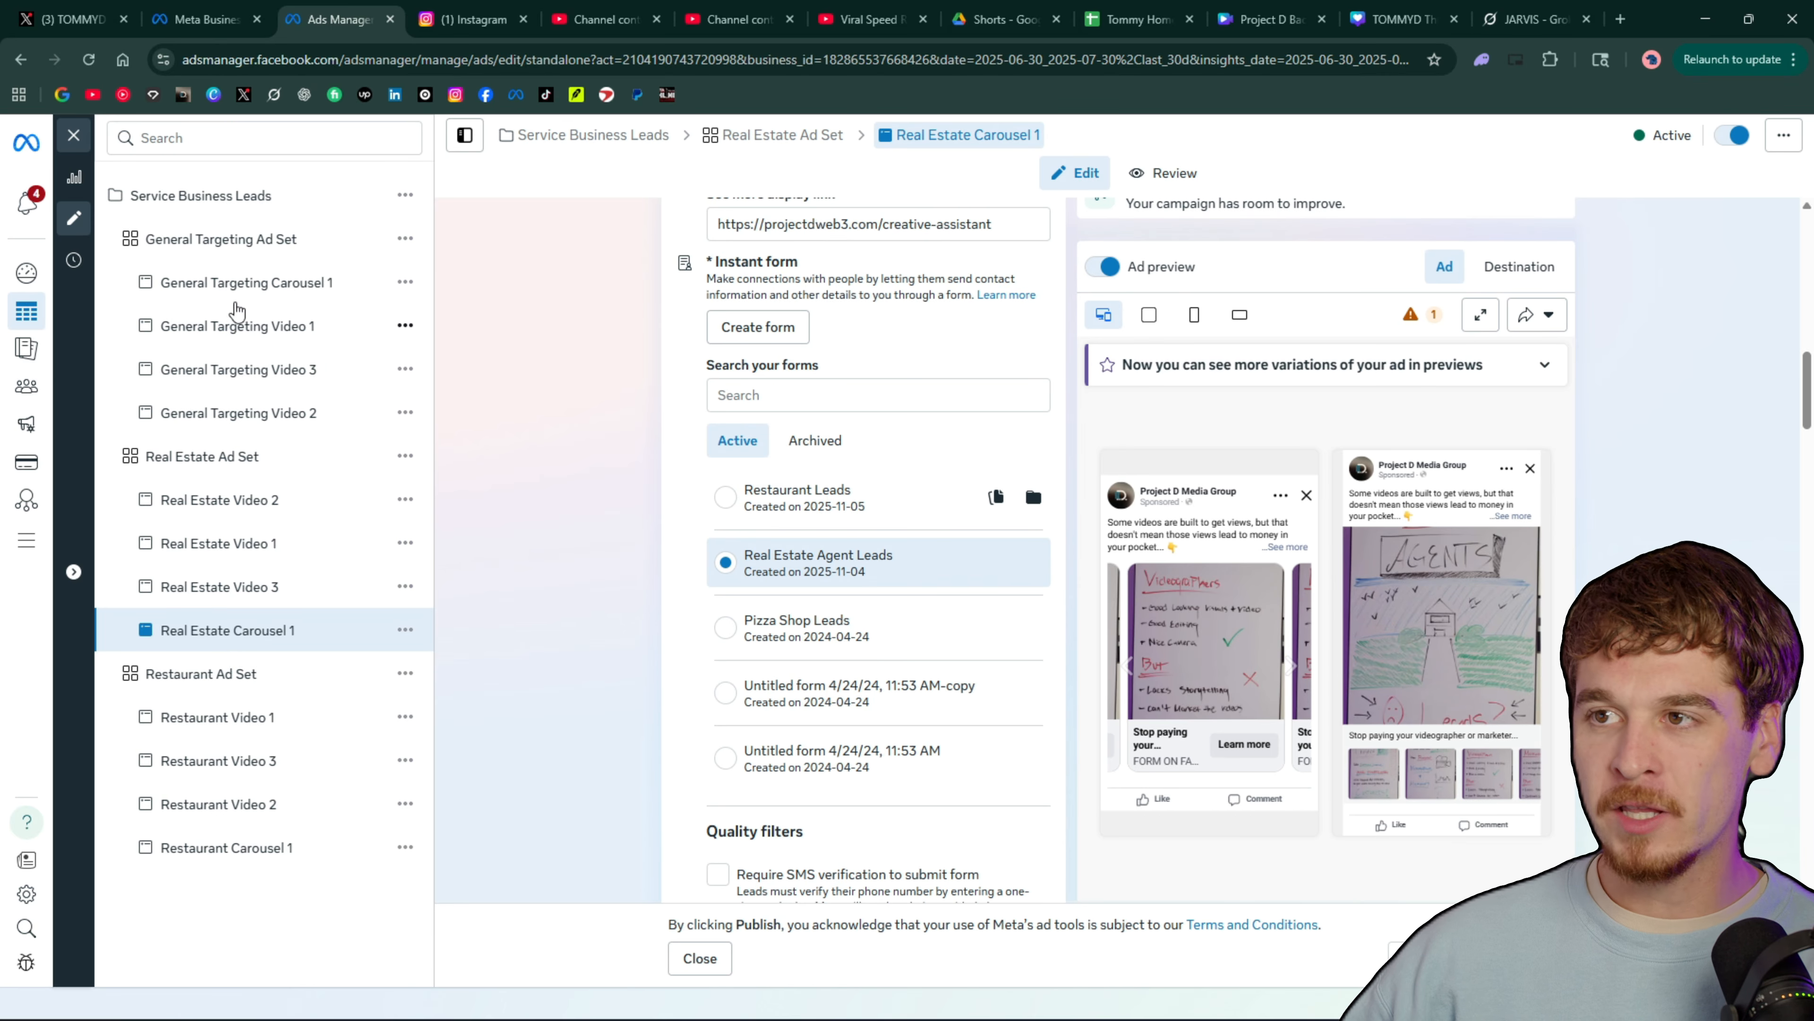
Return to the account's campaigns list and start creating a new campaign
left_click(32, 273)
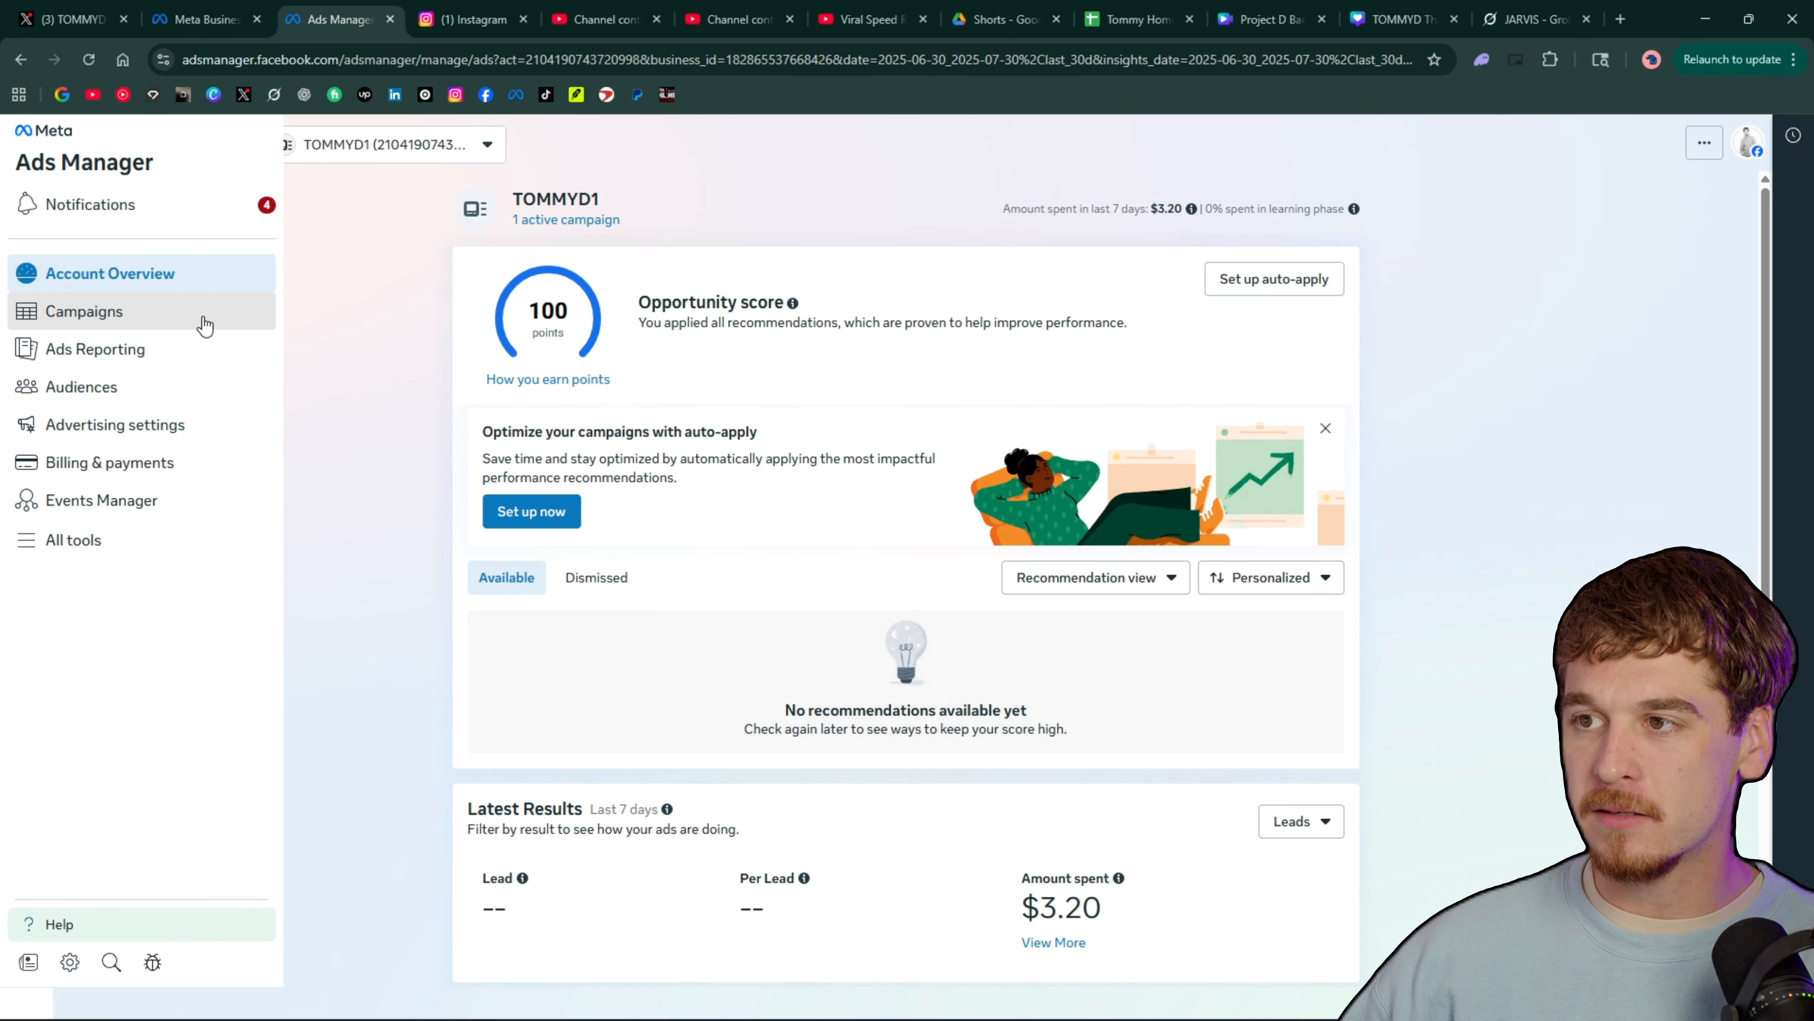
left_click(207, 322)
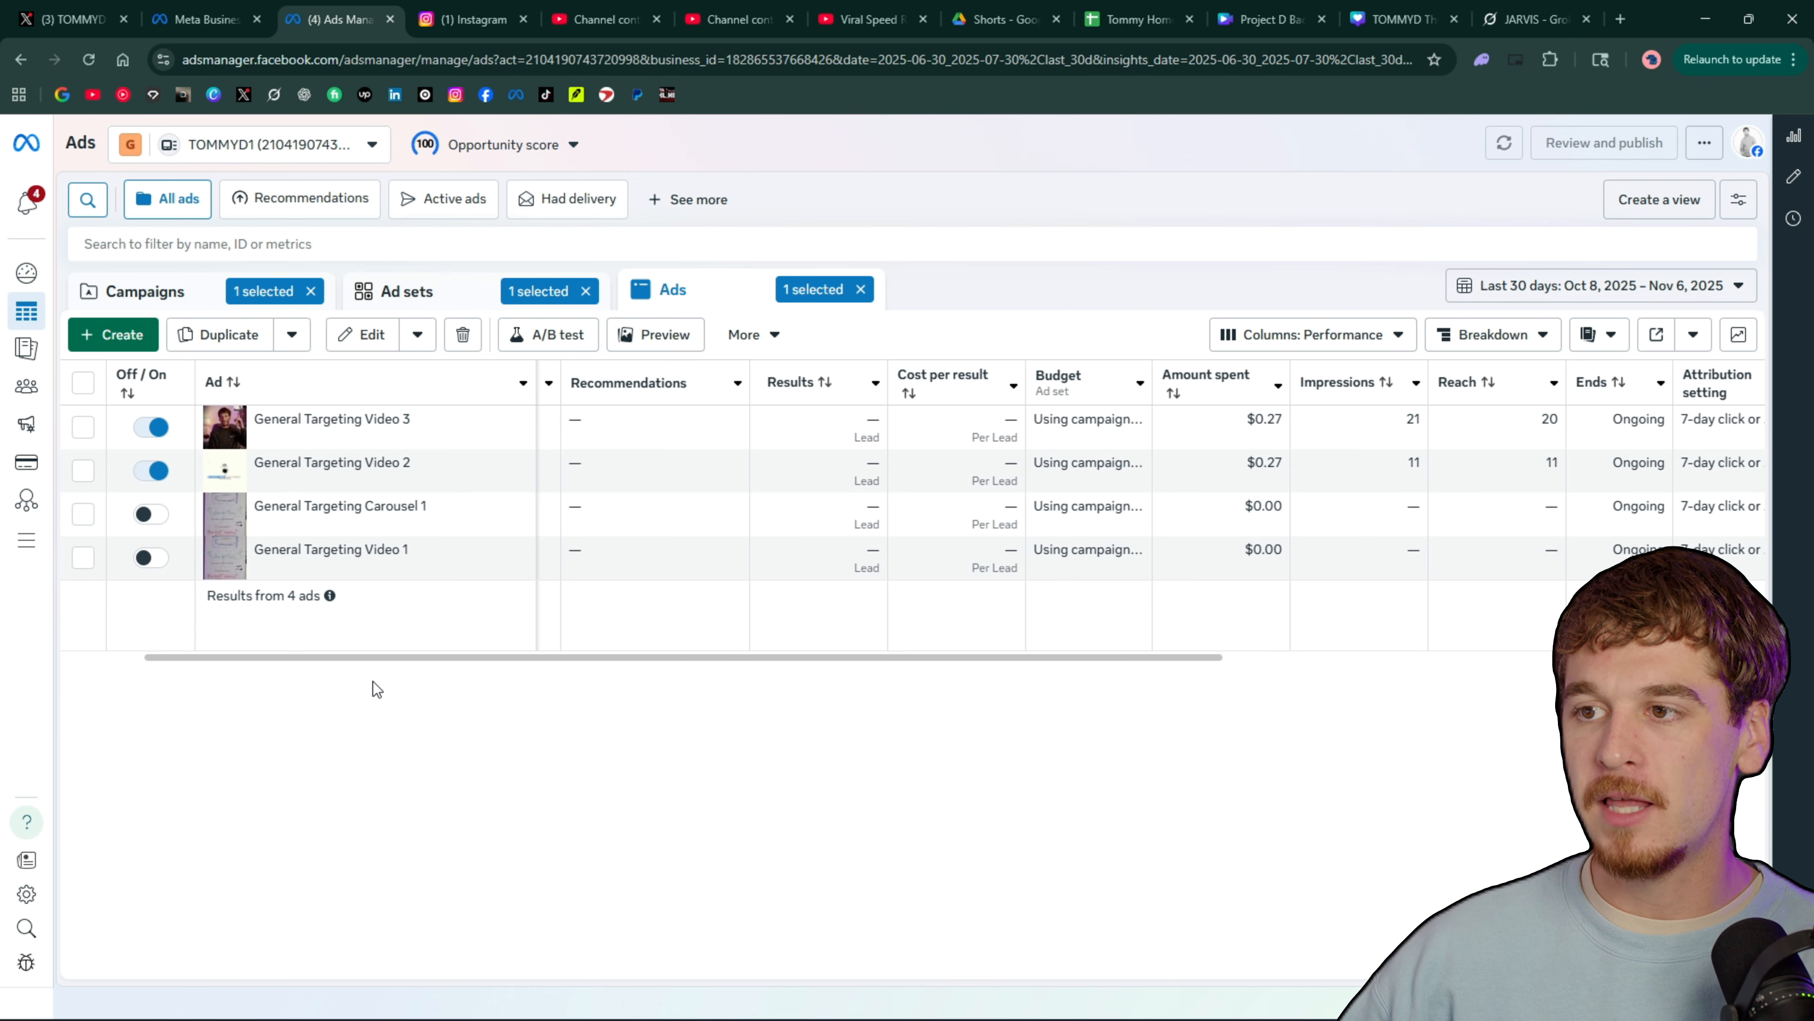
left_click(172, 293)
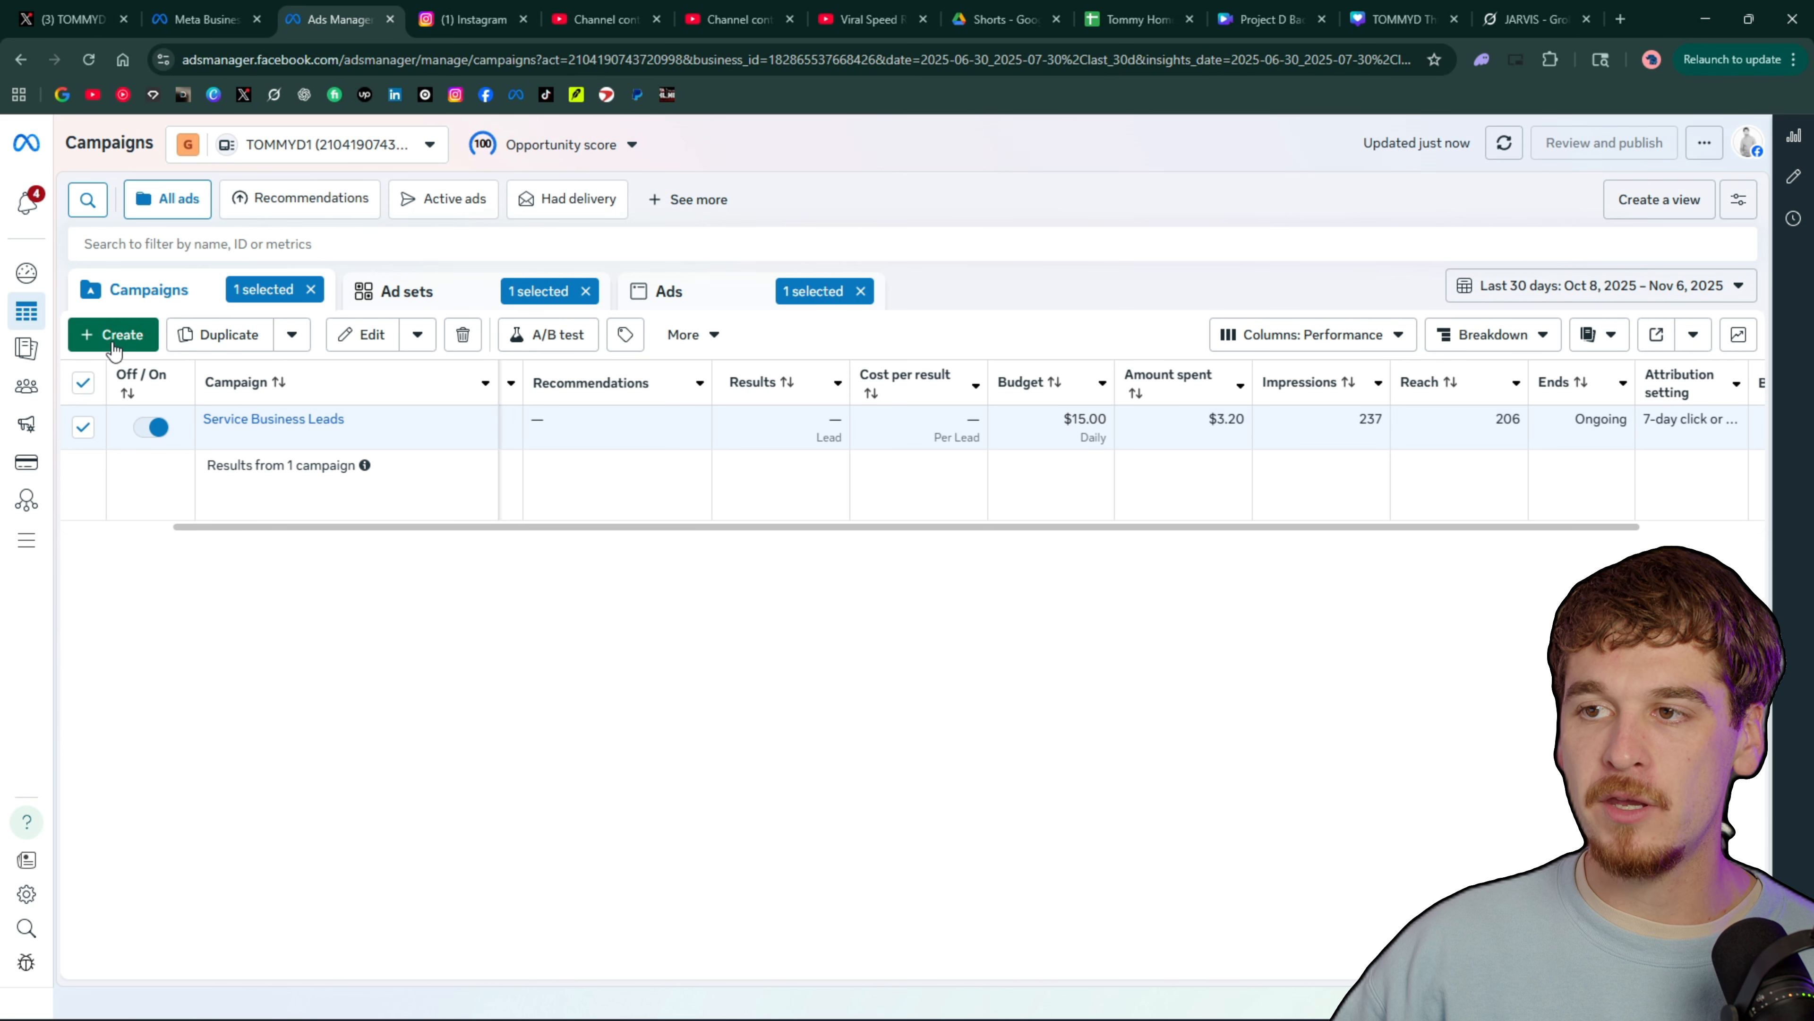
left_click(111, 336)
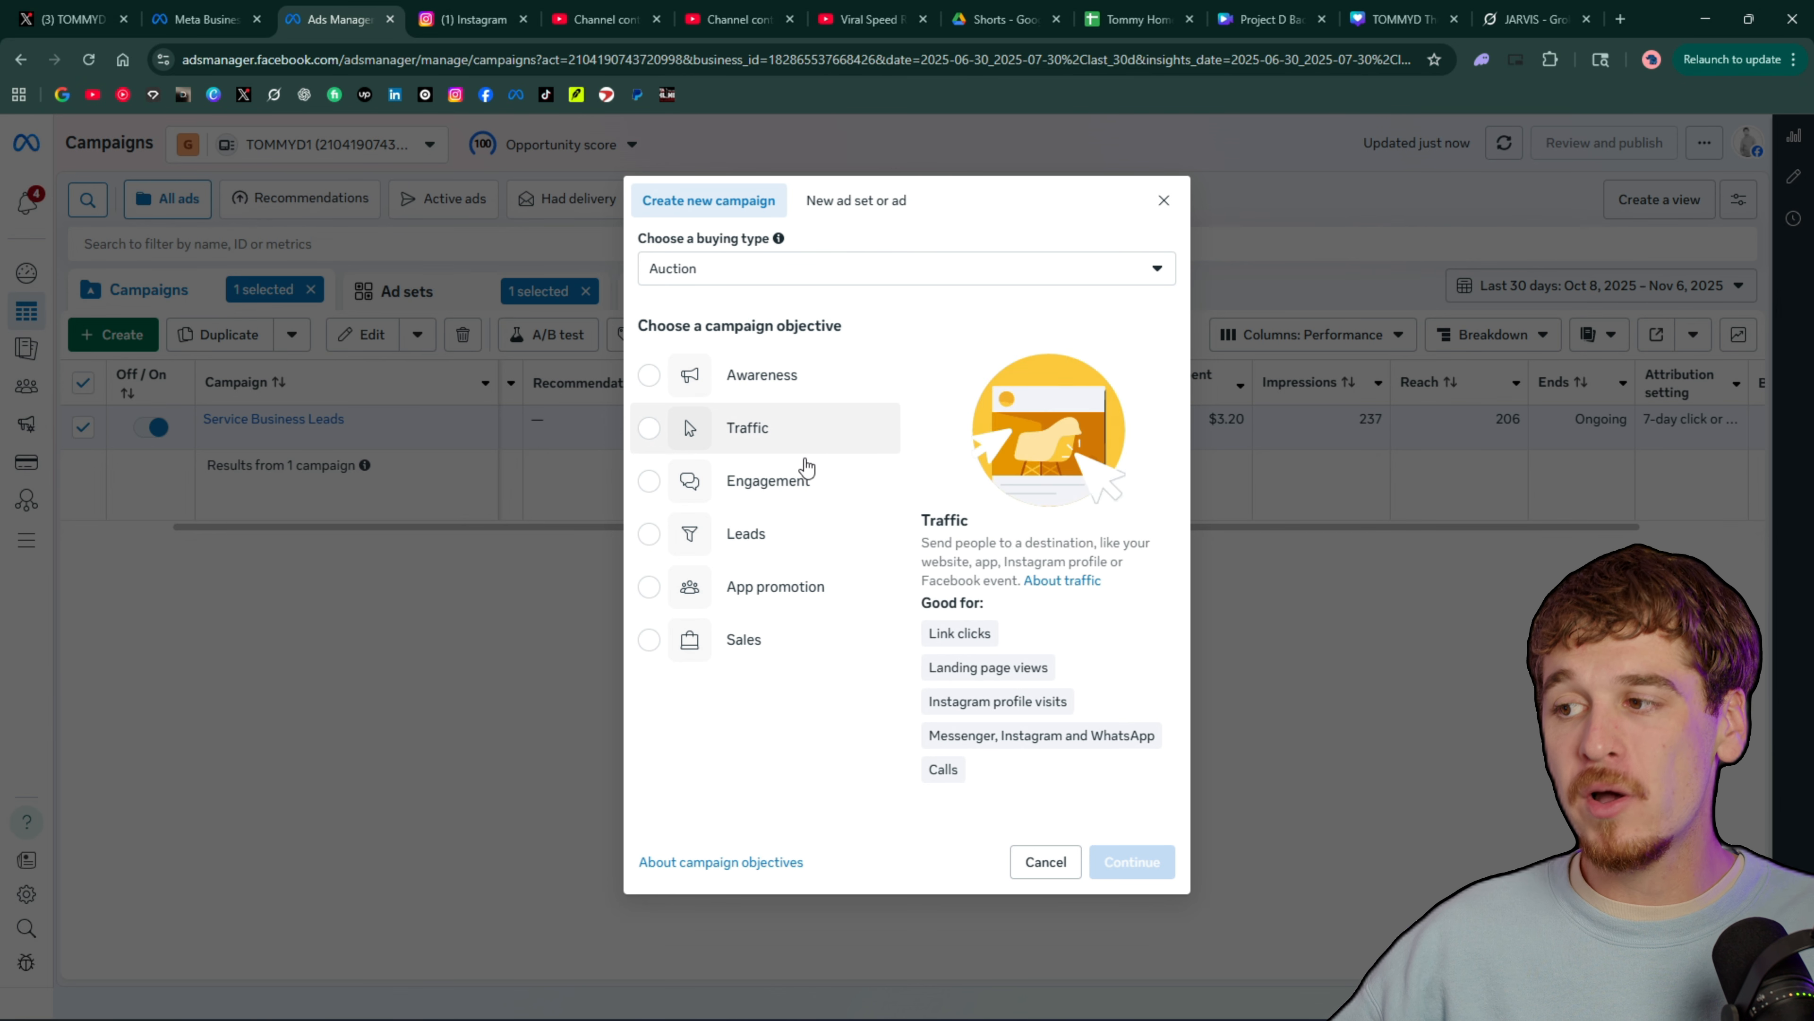
Compare the descriptions and recommended uses of the Leads, Traffic, Engagement and Sales campaign objectives
left_click(750, 533)
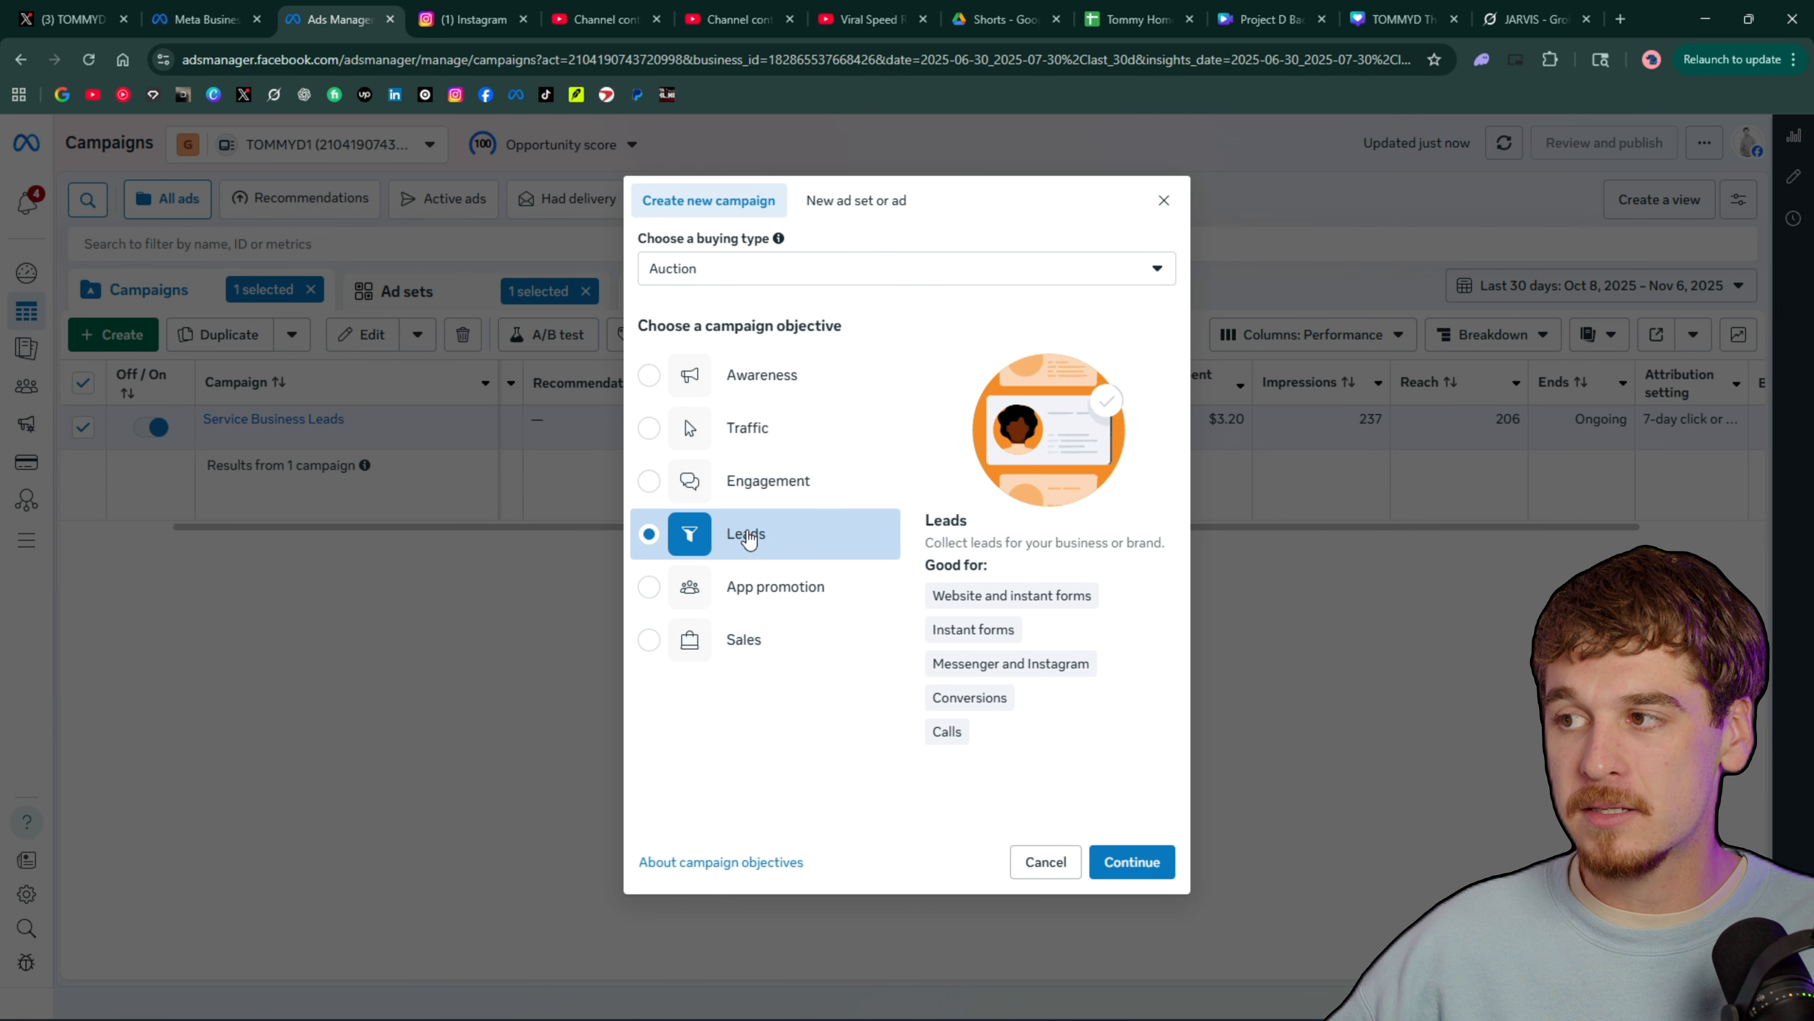
left_click(791, 432)
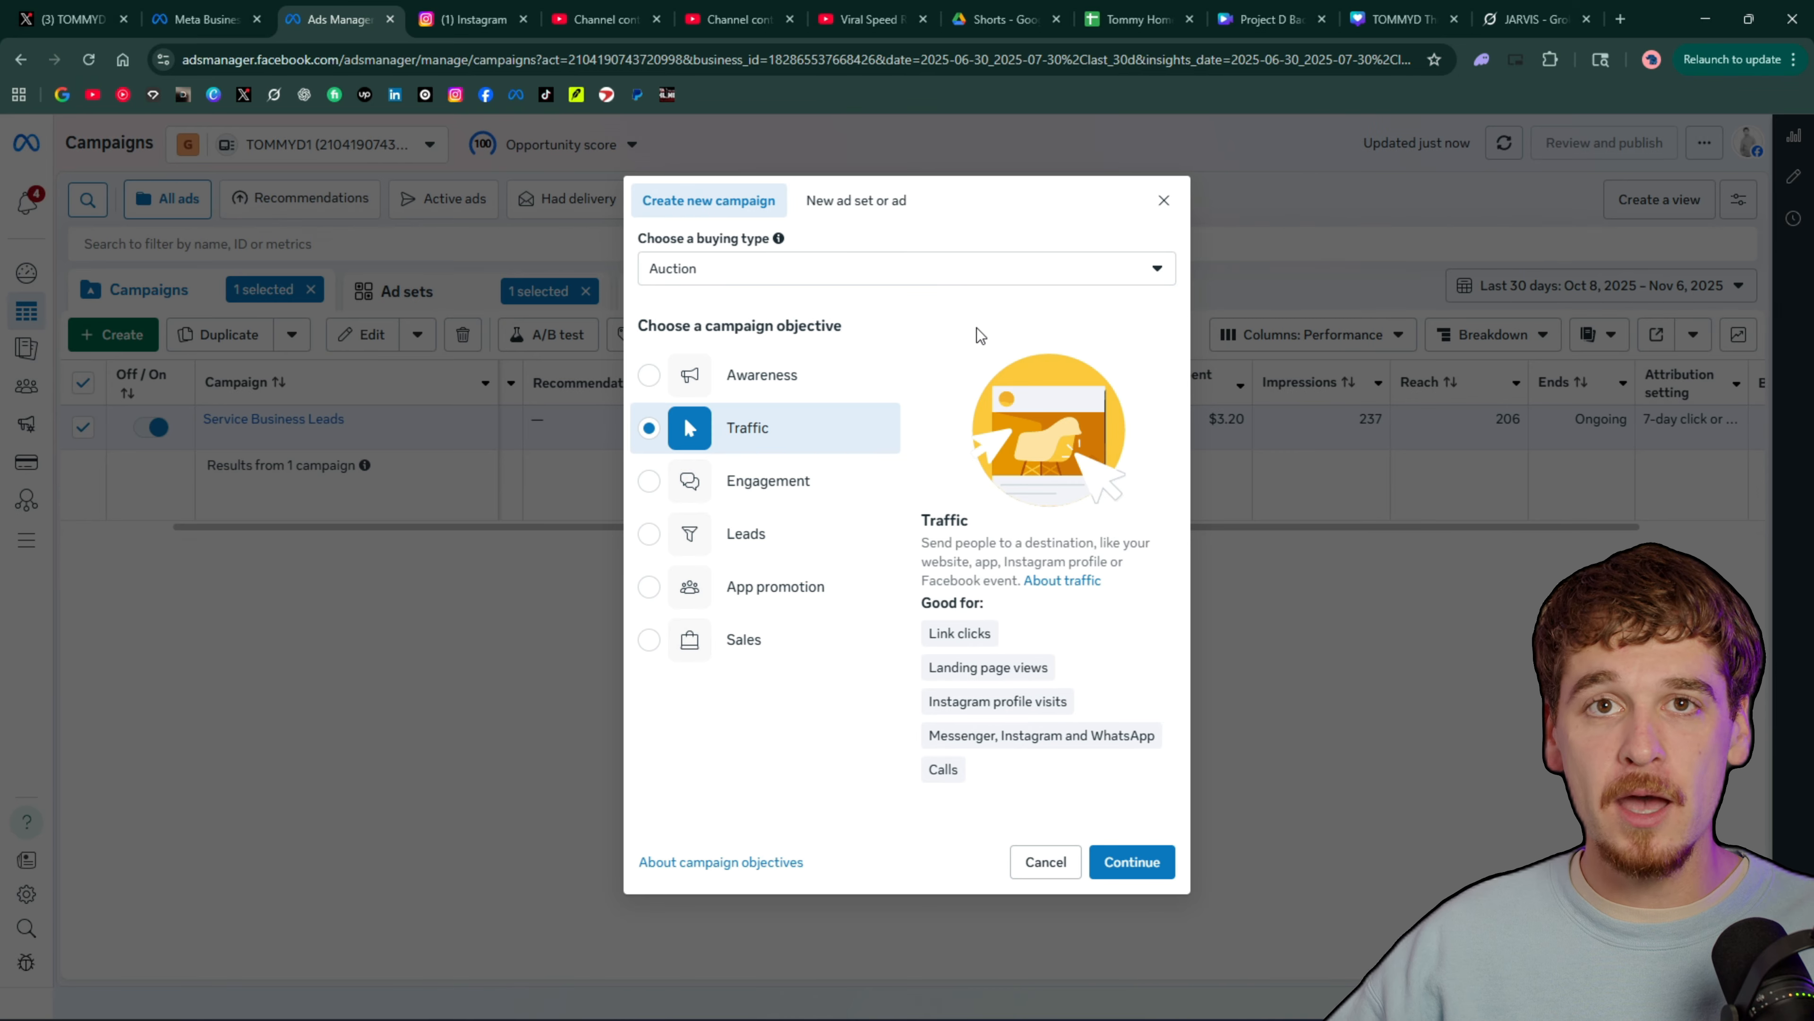
left_click(711, 537)
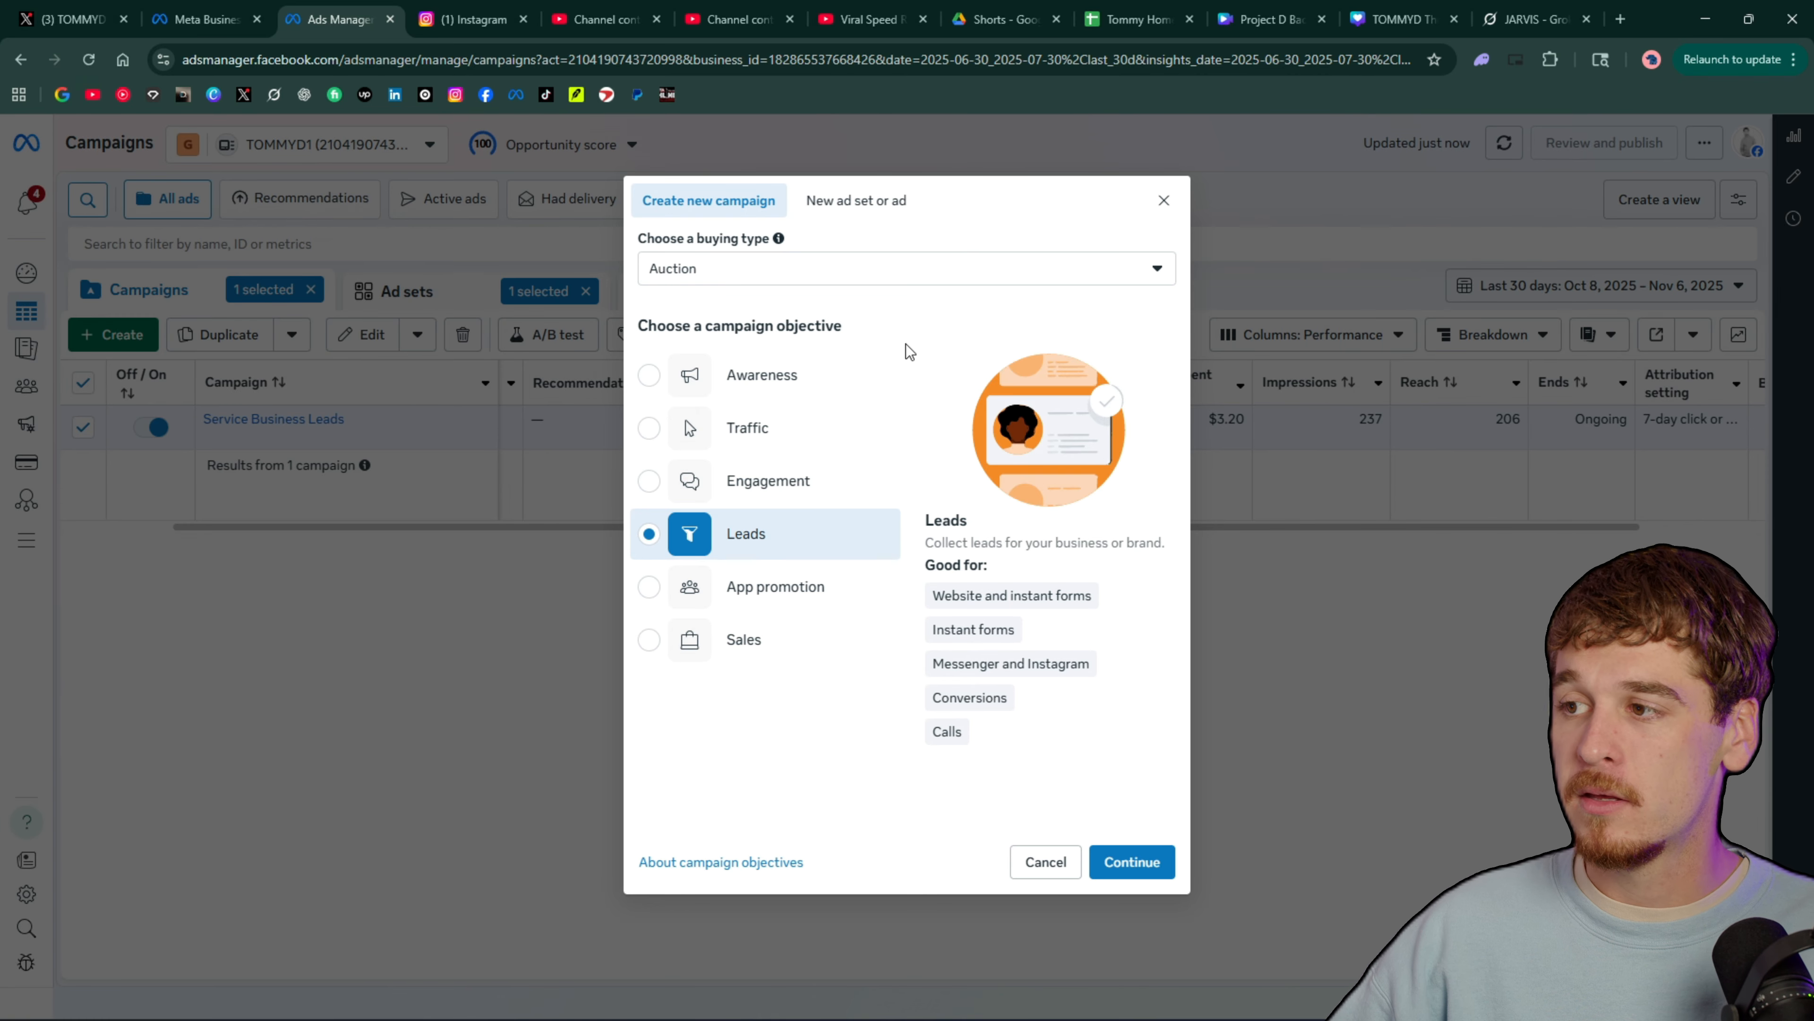
left_click(790, 429)
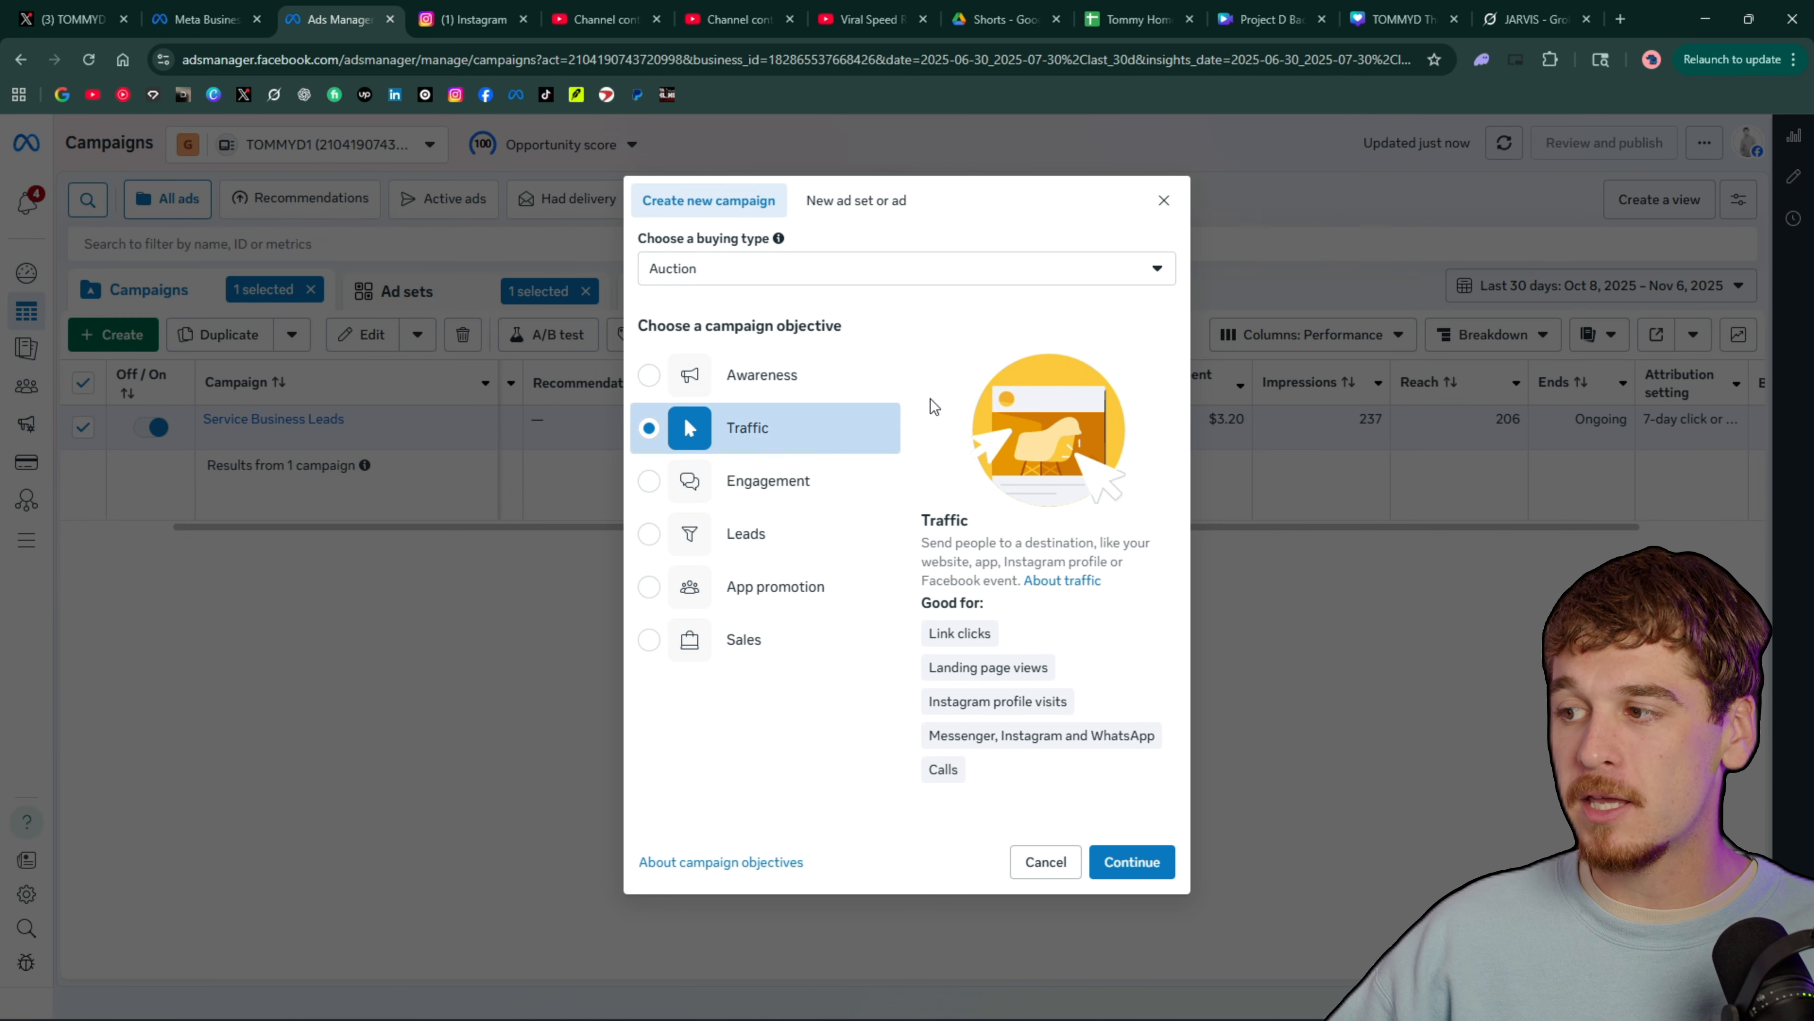
left_click(808, 492)
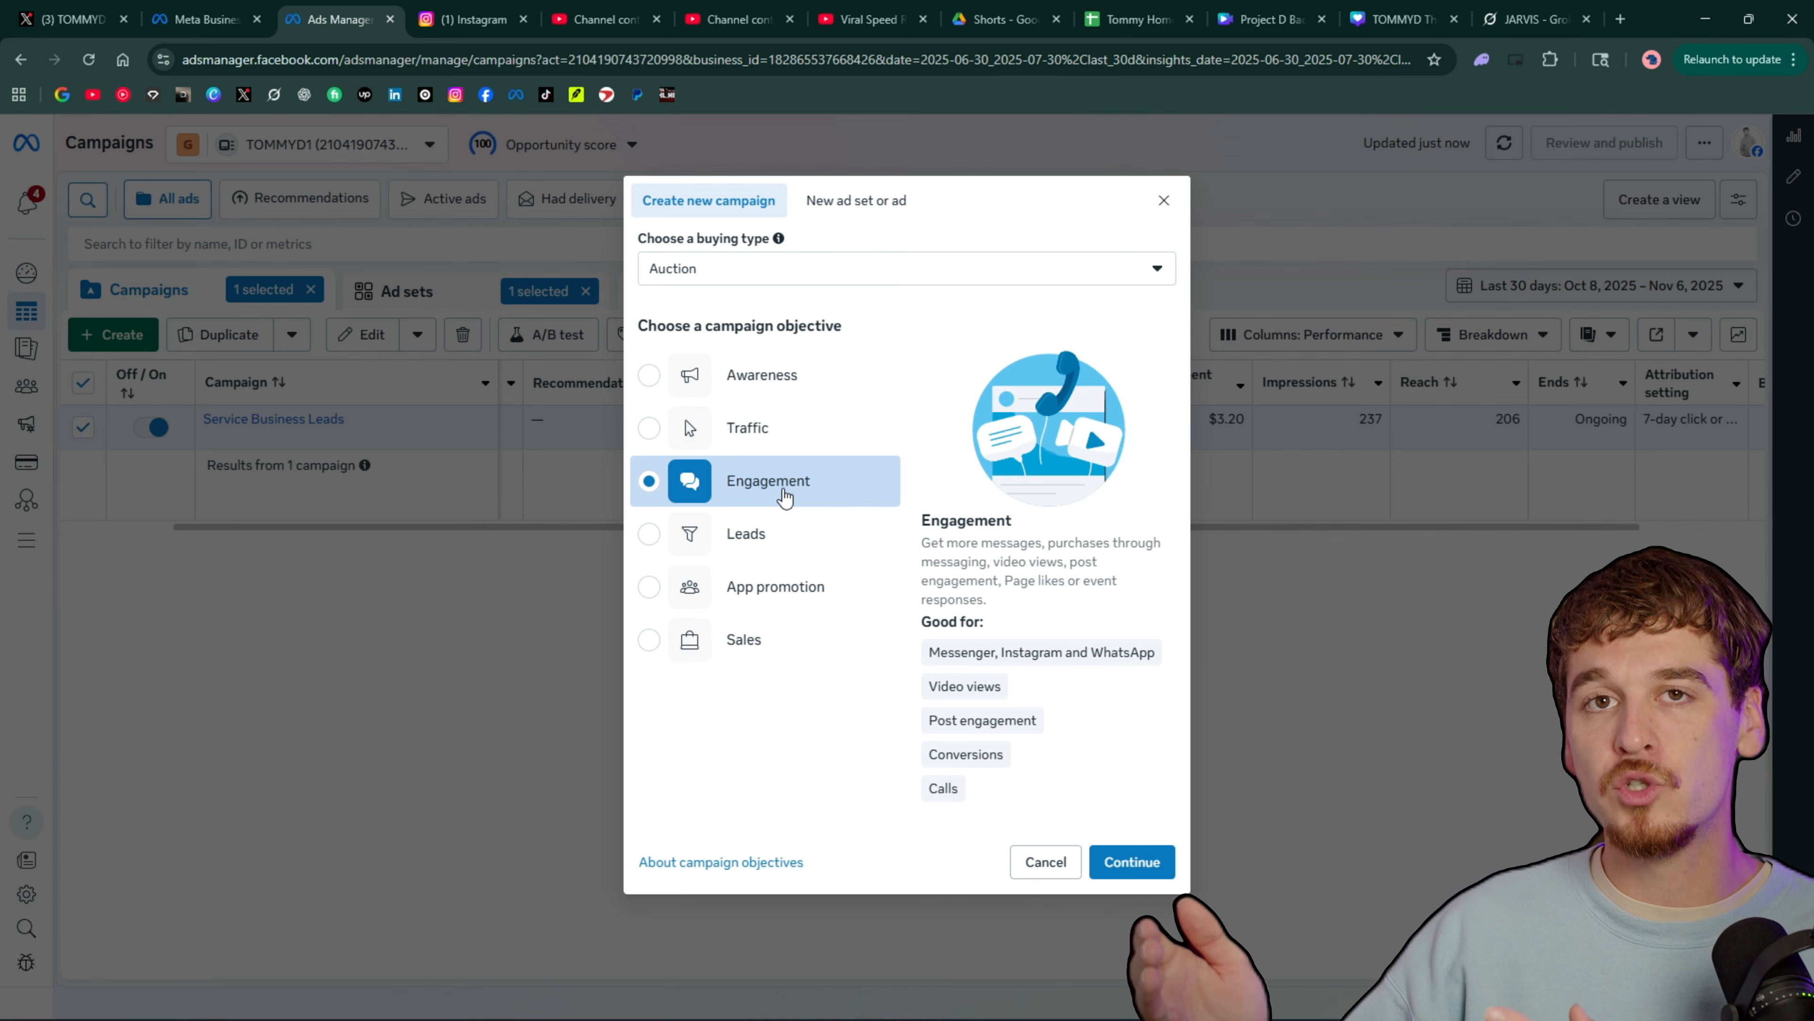
left_click(778, 652)
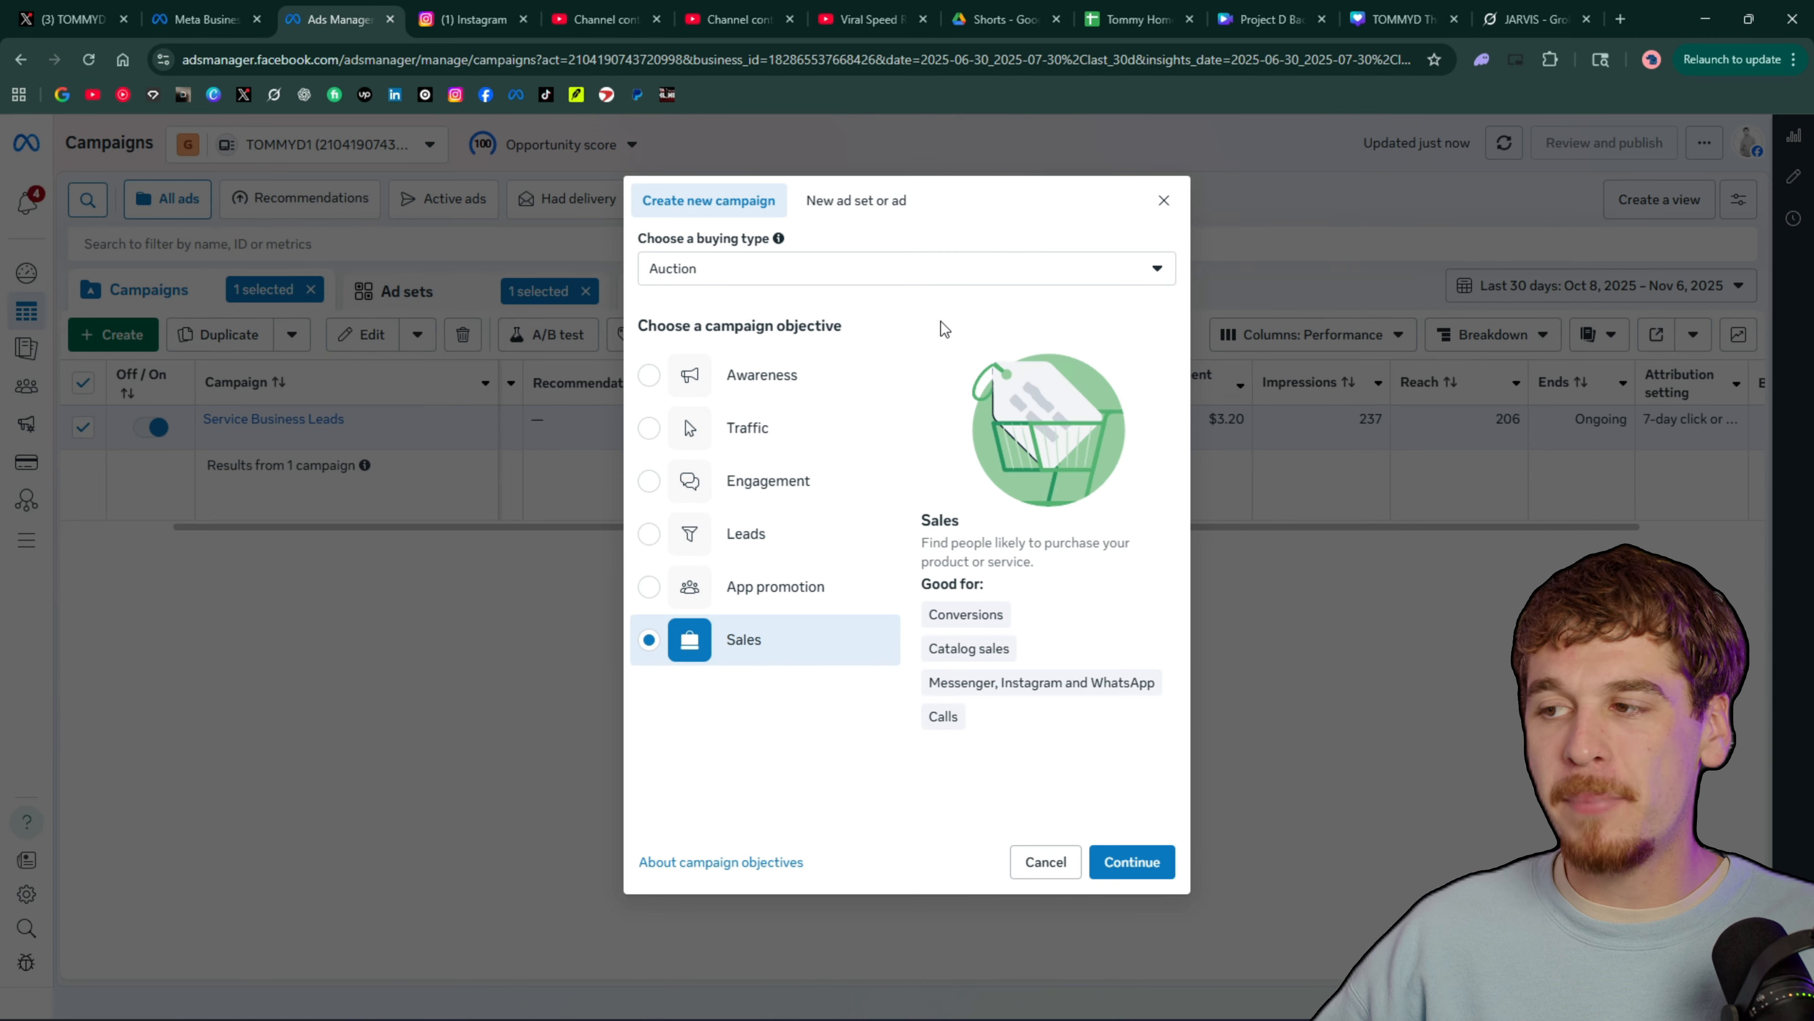
Alternate between the Traffic and Sales objectives to contrast them, ending on Traffic
left_click(782, 433)
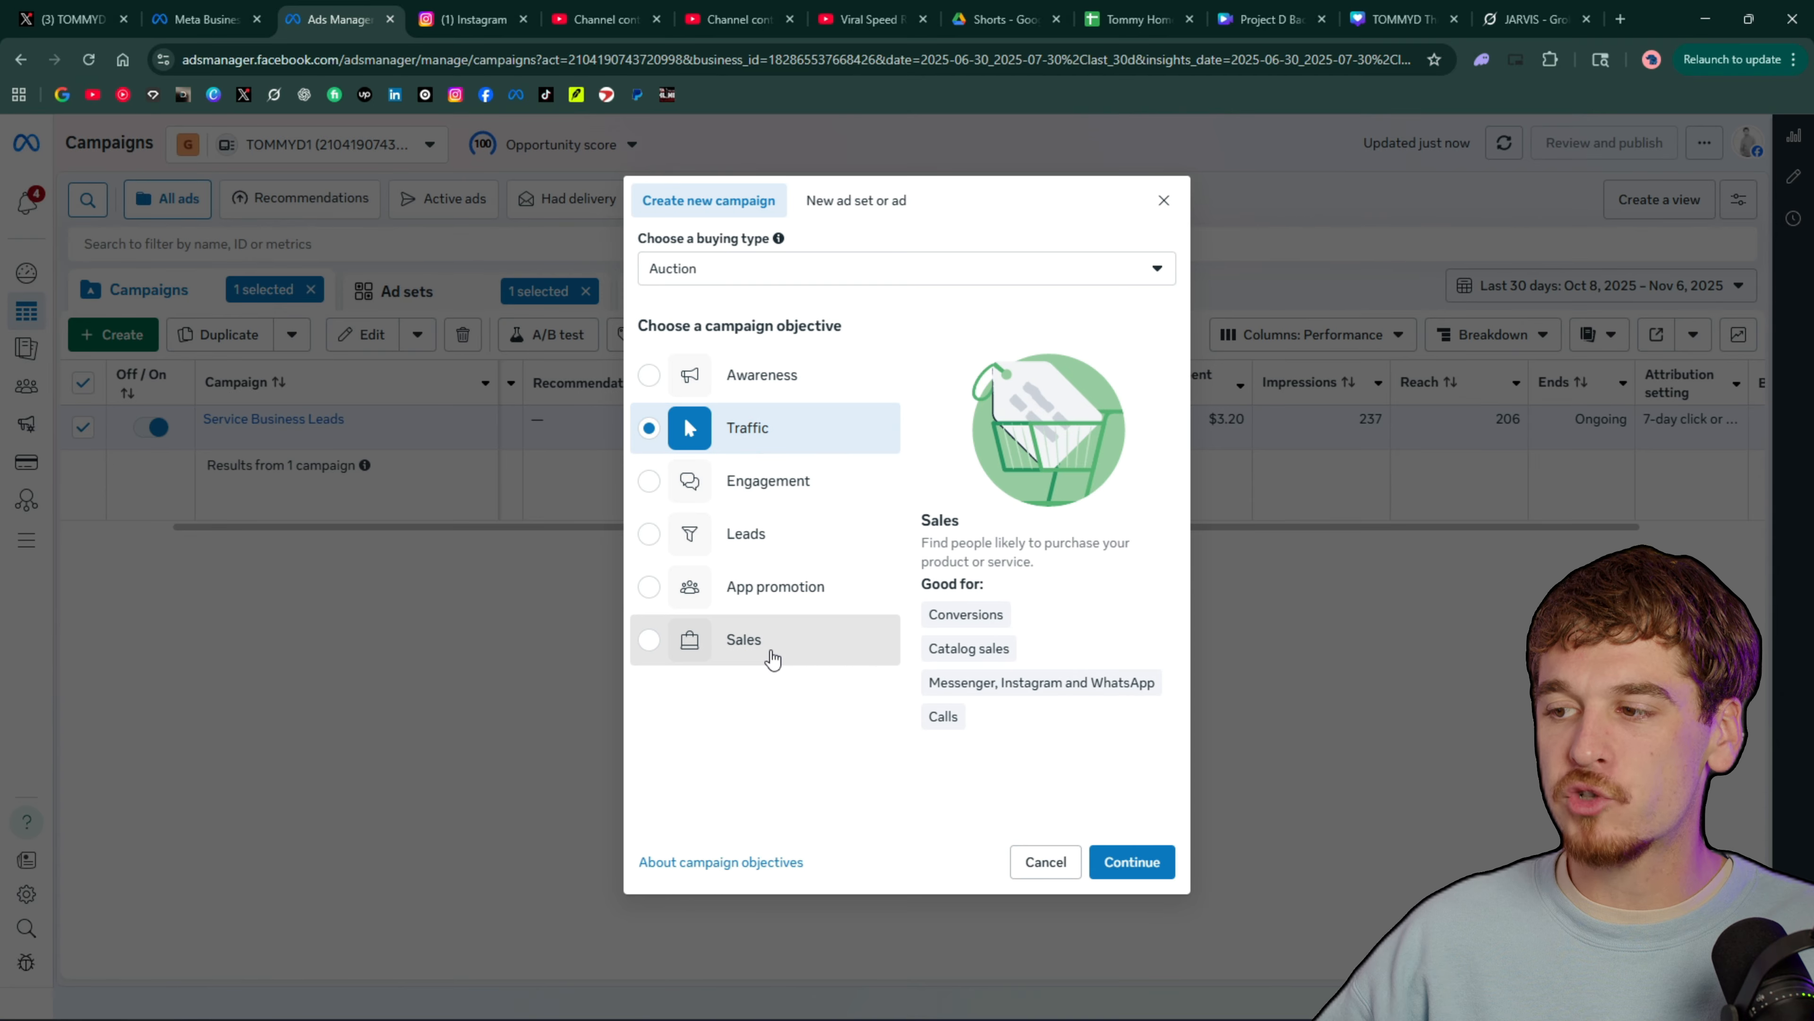
left_click(746, 641)
left_click(750, 429)
left_click(758, 647)
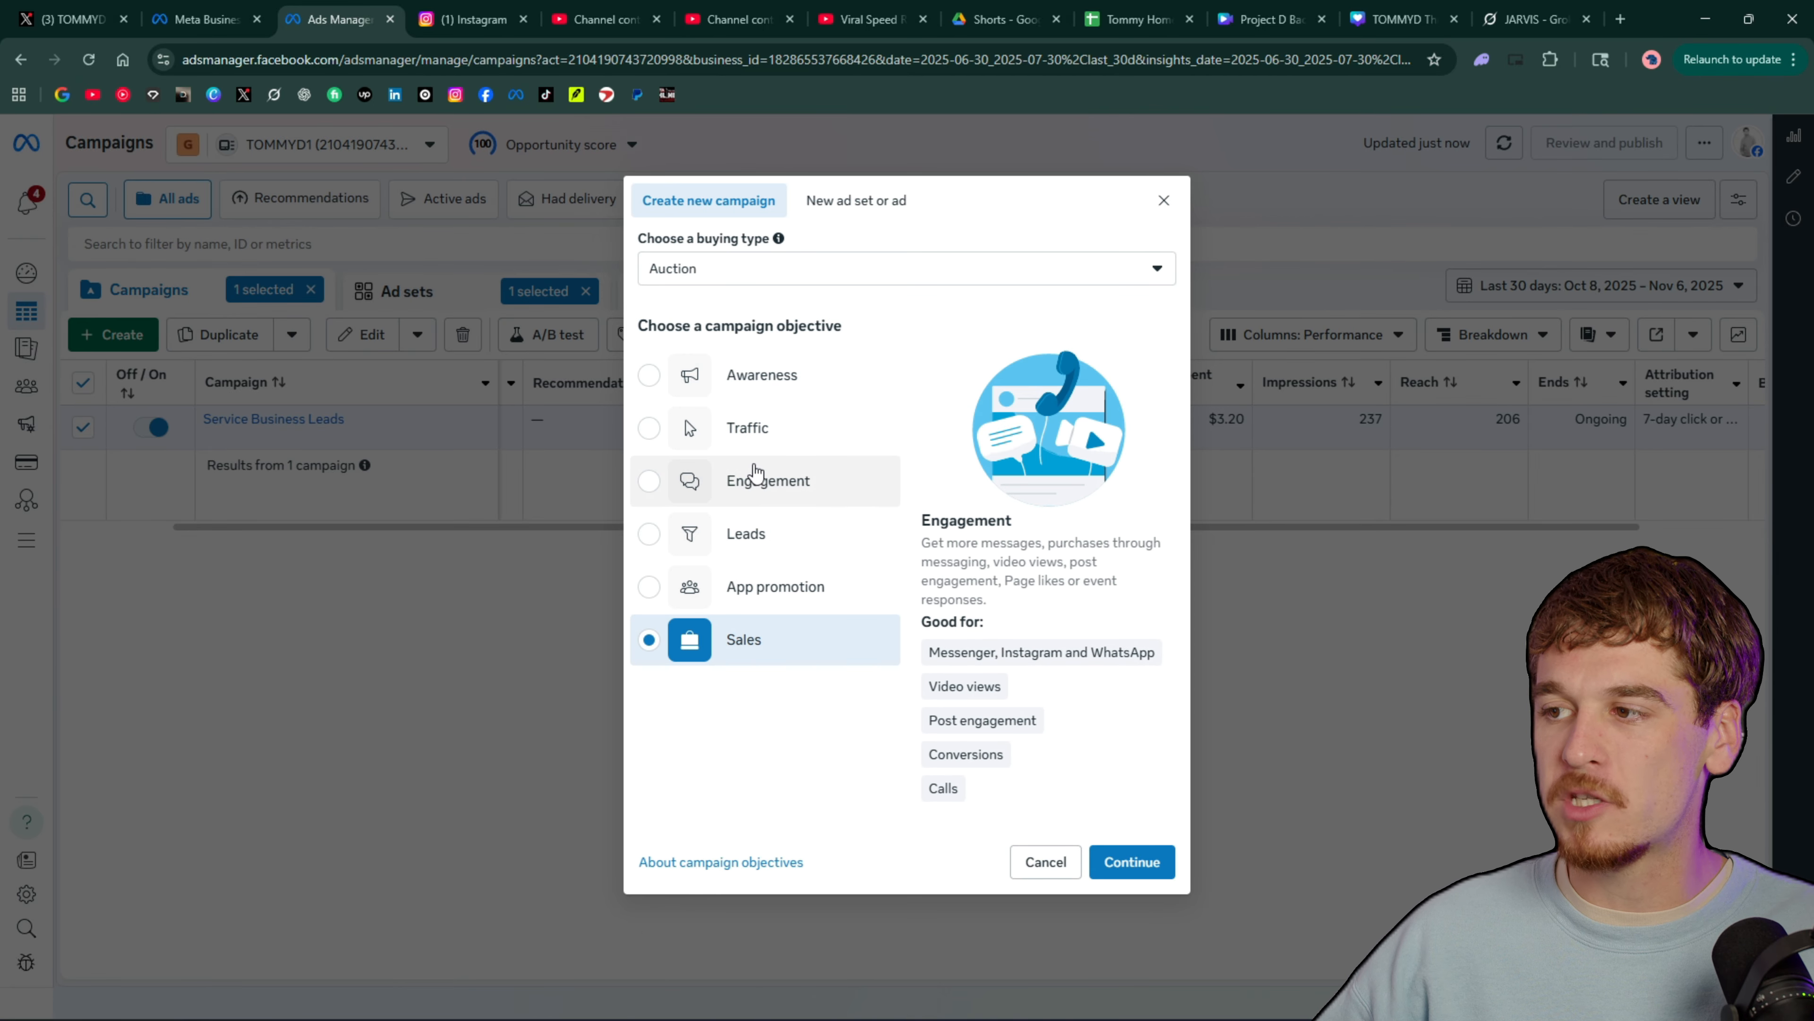
left_click(750, 429)
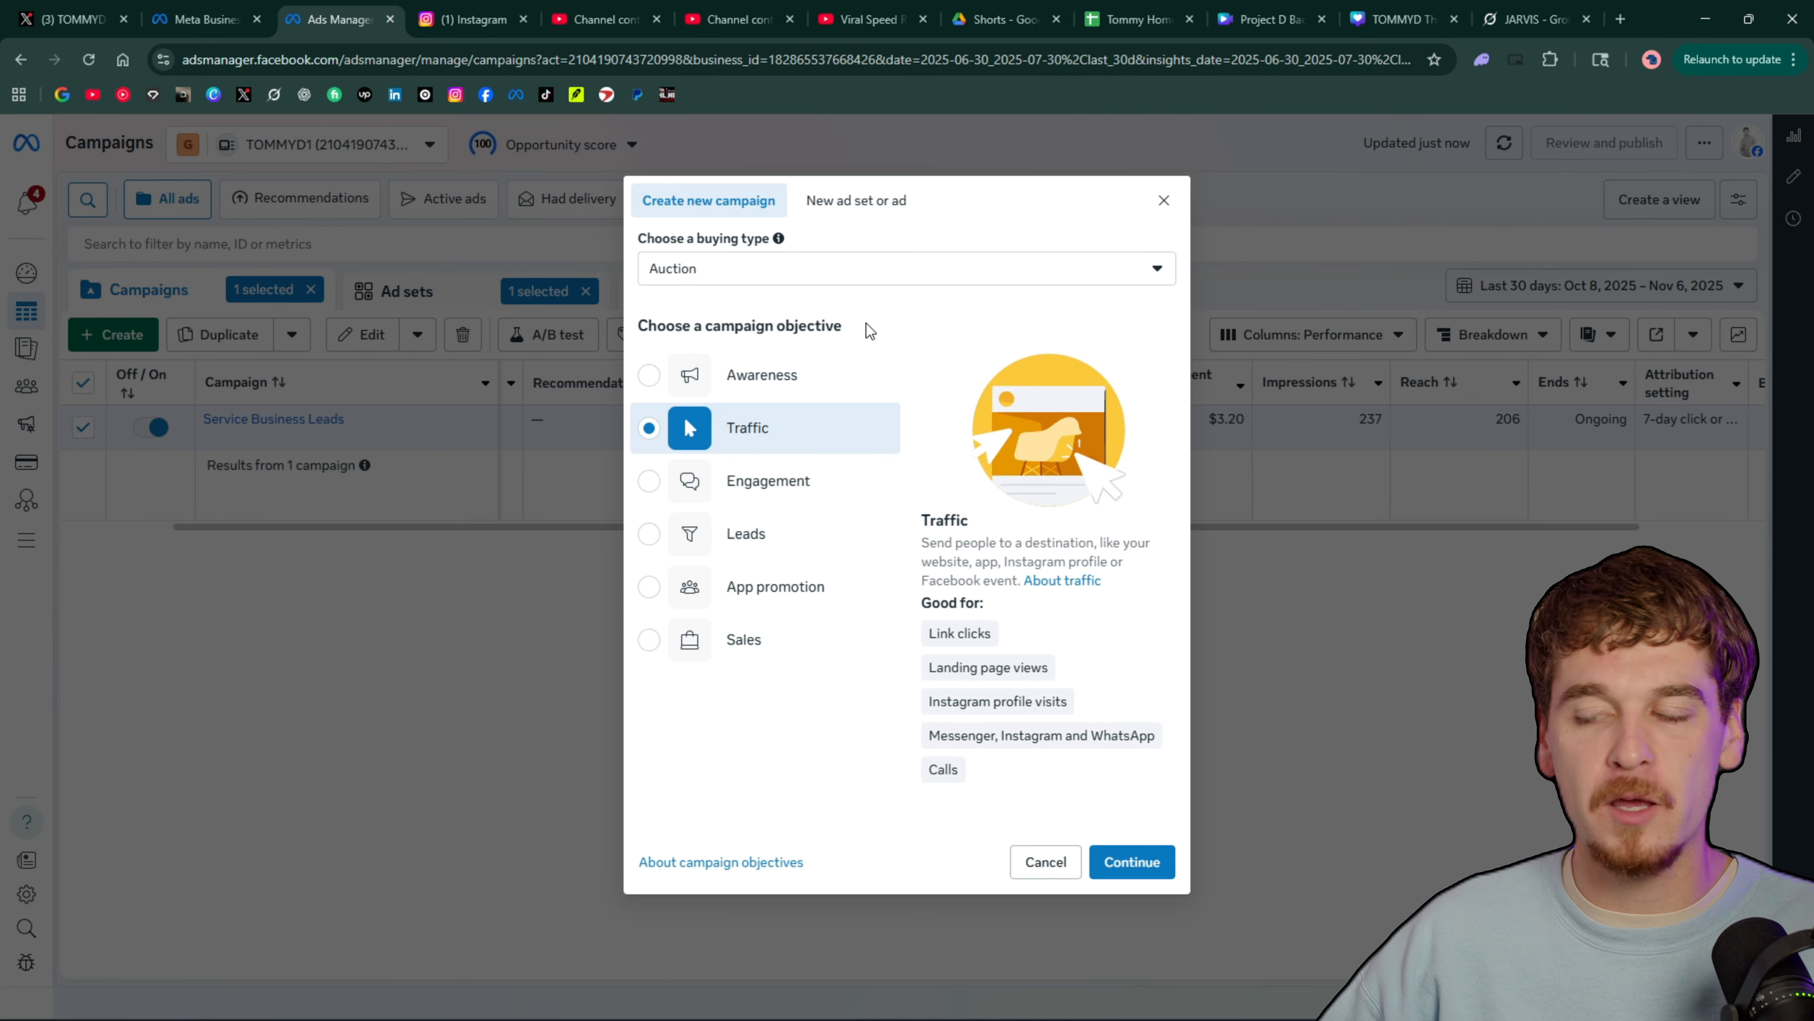
Go through the Awareness, Engagement, Traffic, Leads and Sales objectives once more to see what each is for
left_click(786, 376)
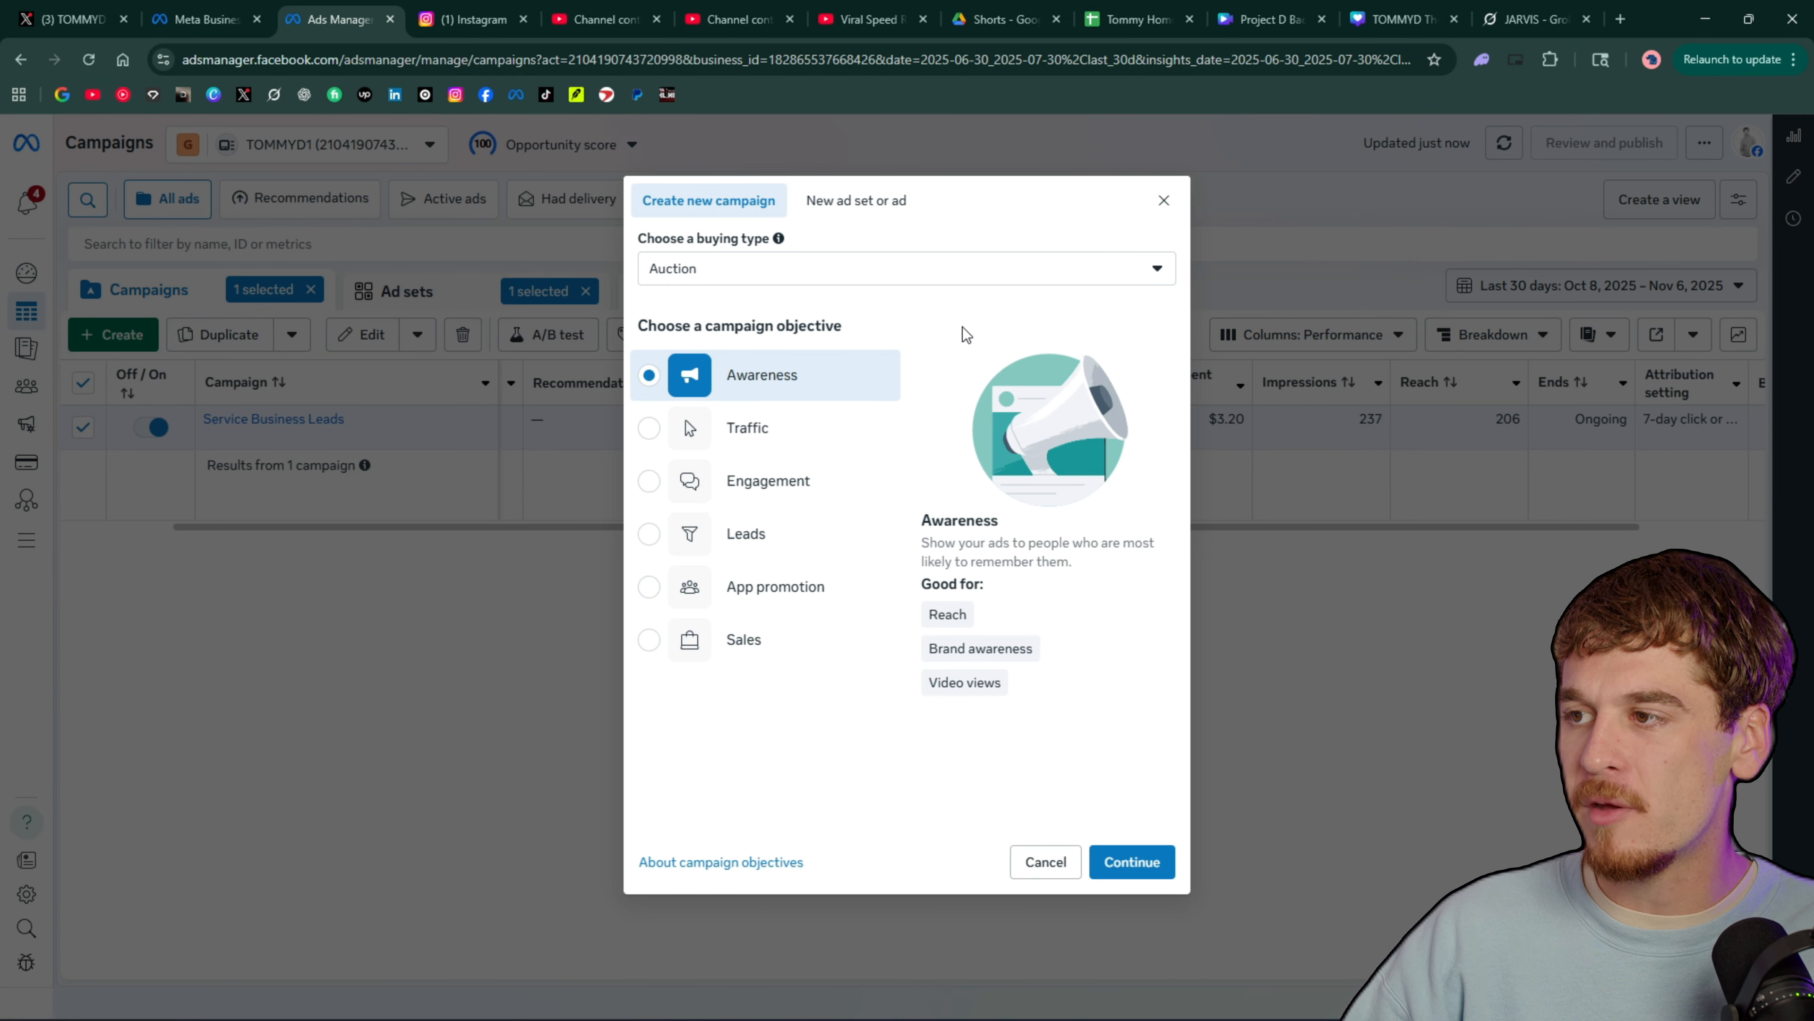
left_click(810, 468)
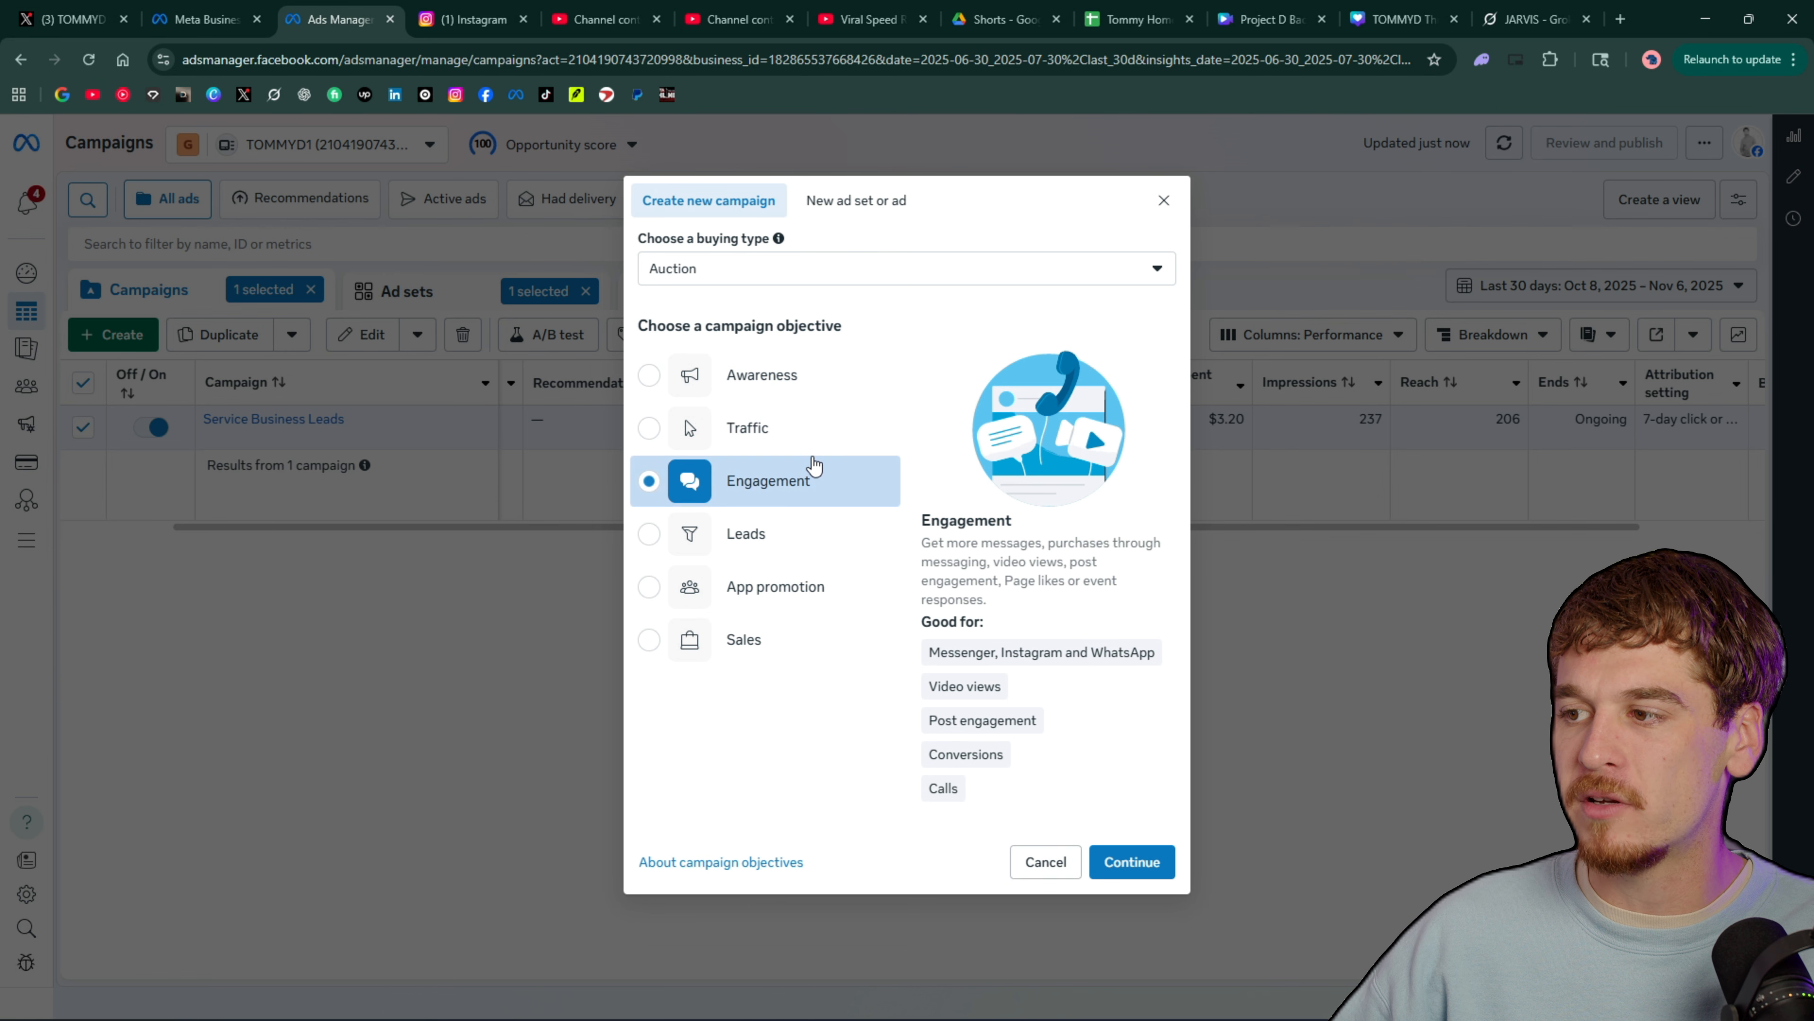
left_click(838, 443)
left_click(826, 529)
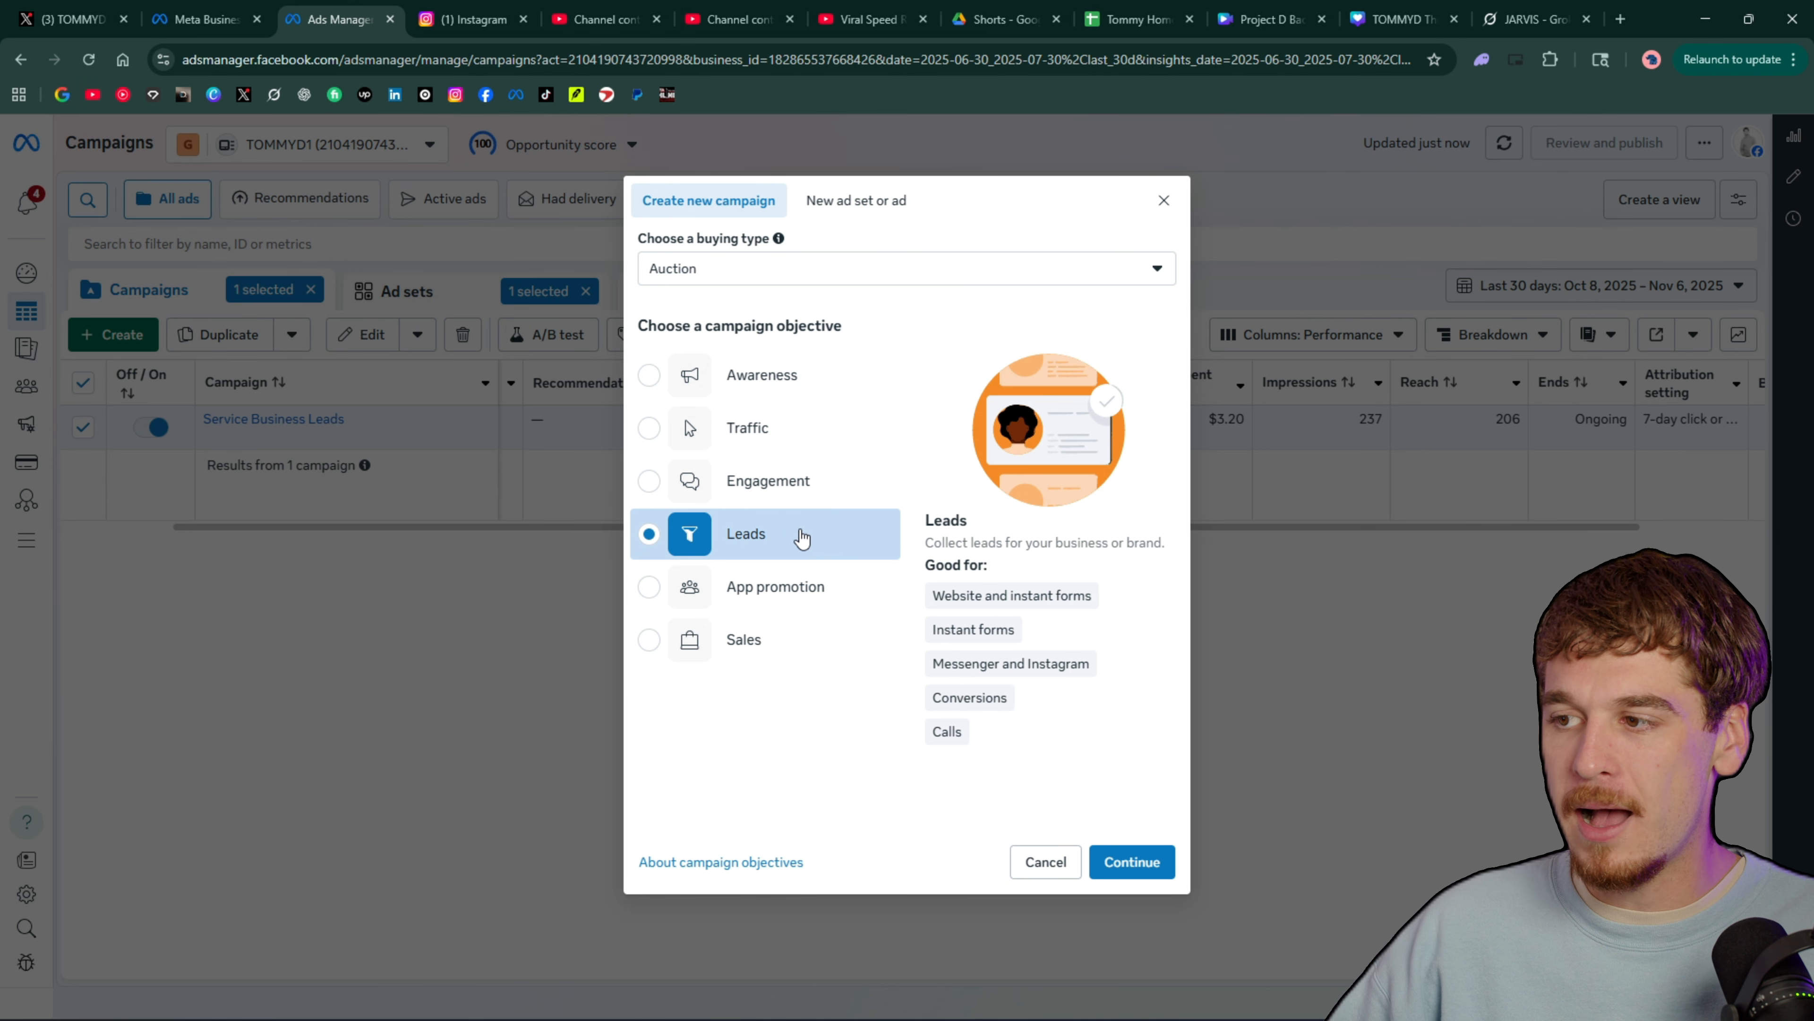
left_click(749, 636)
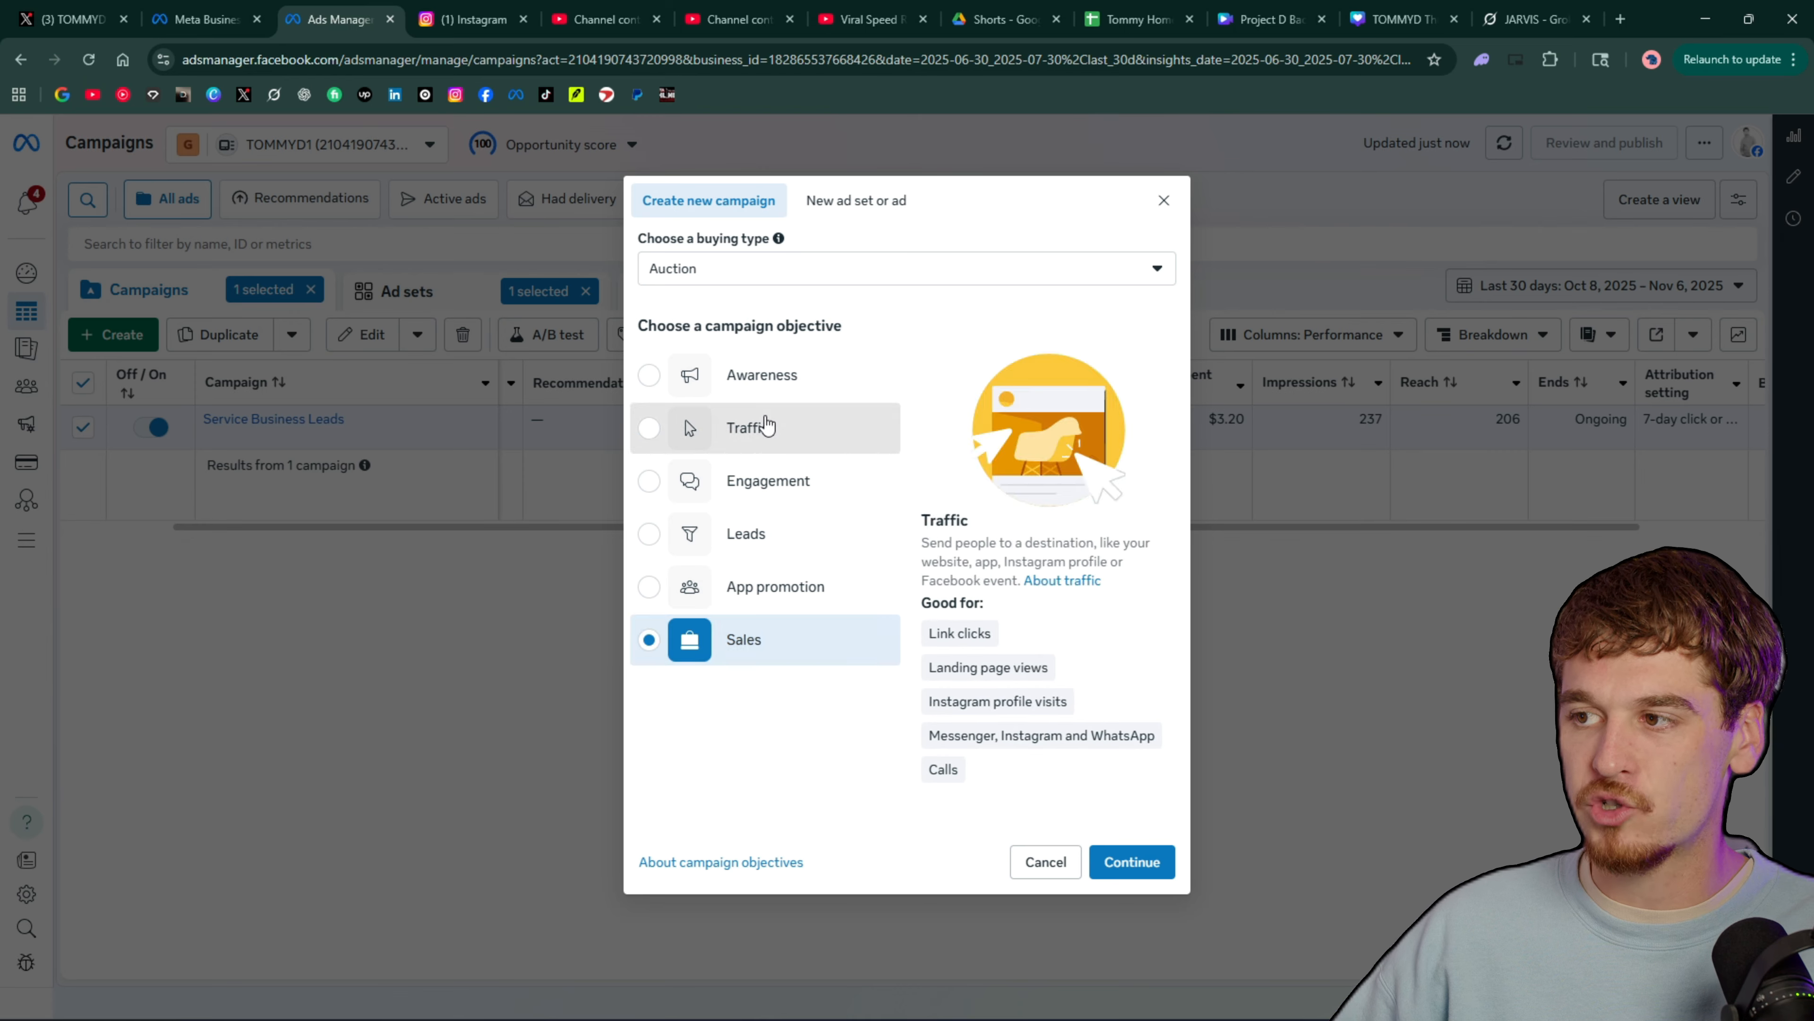
Choose Leads as the campaign objective and continue to the new campaign's draft
left_click(746, 424)
left_click(774, 540)
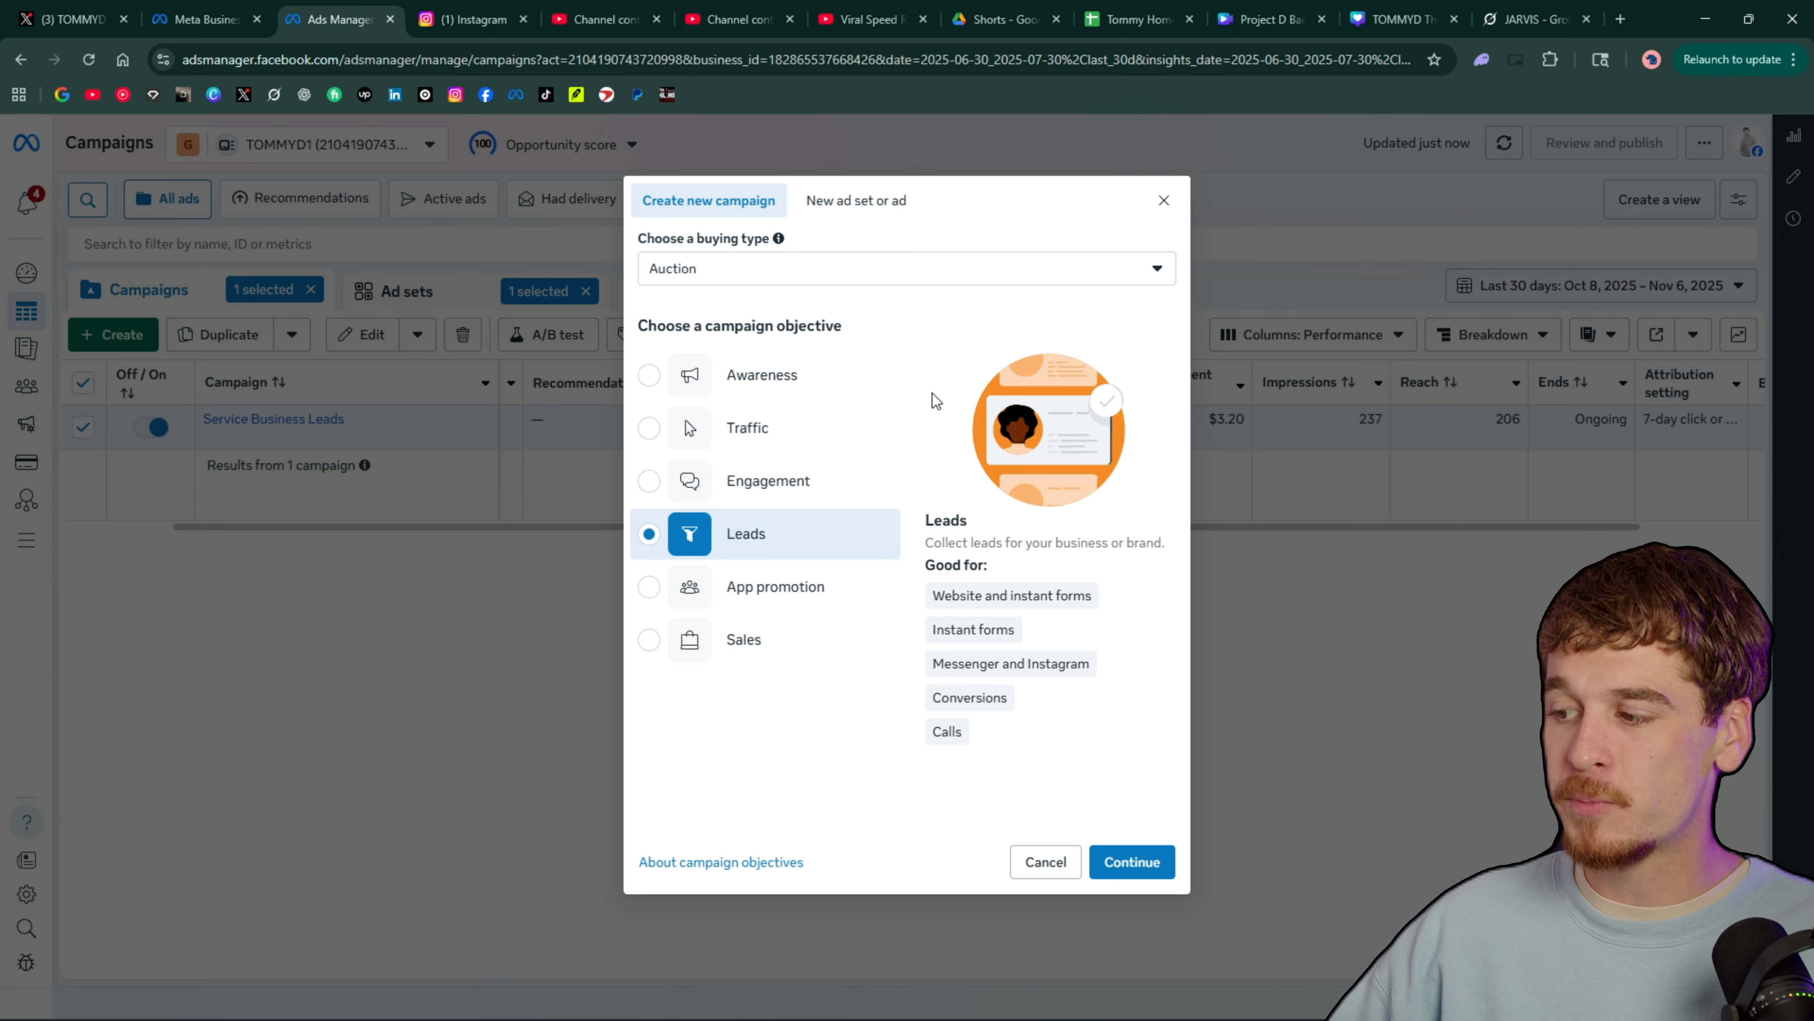
left_click(1151, 863)
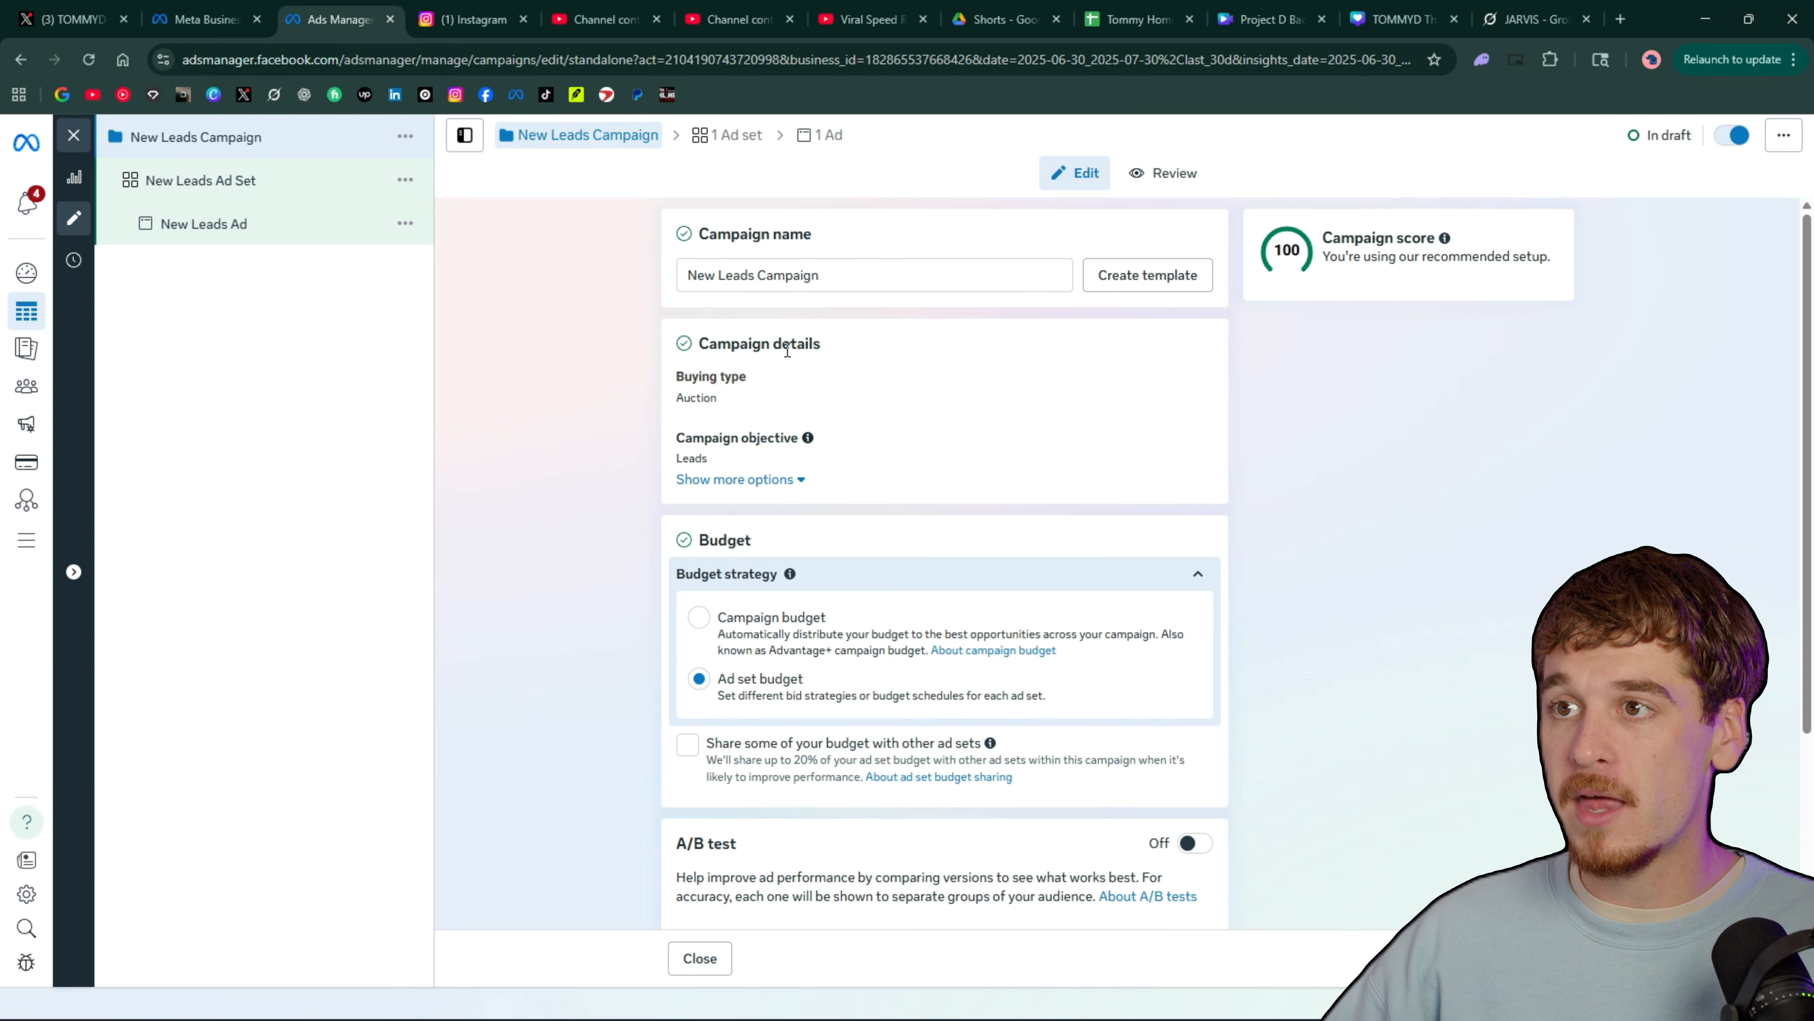
Rename the new campaign to "Content Creators Campaign"
triple_click(905, 281)
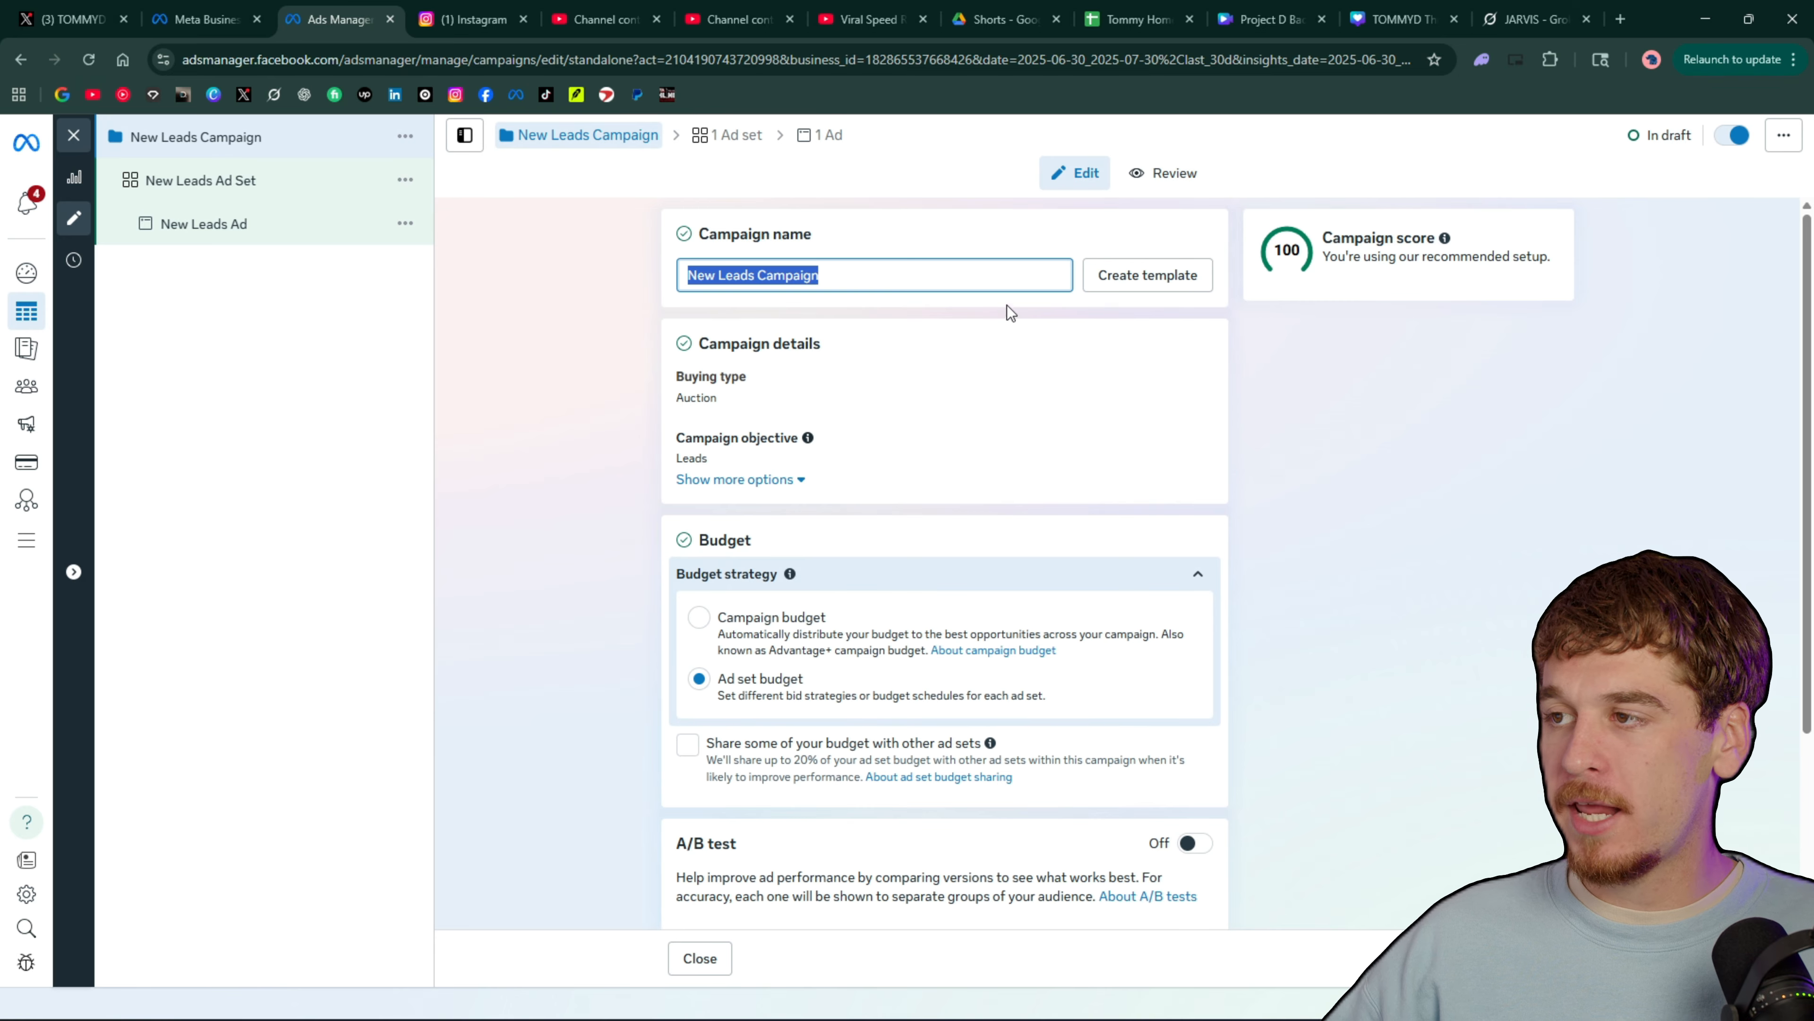
left_click(755, 275)
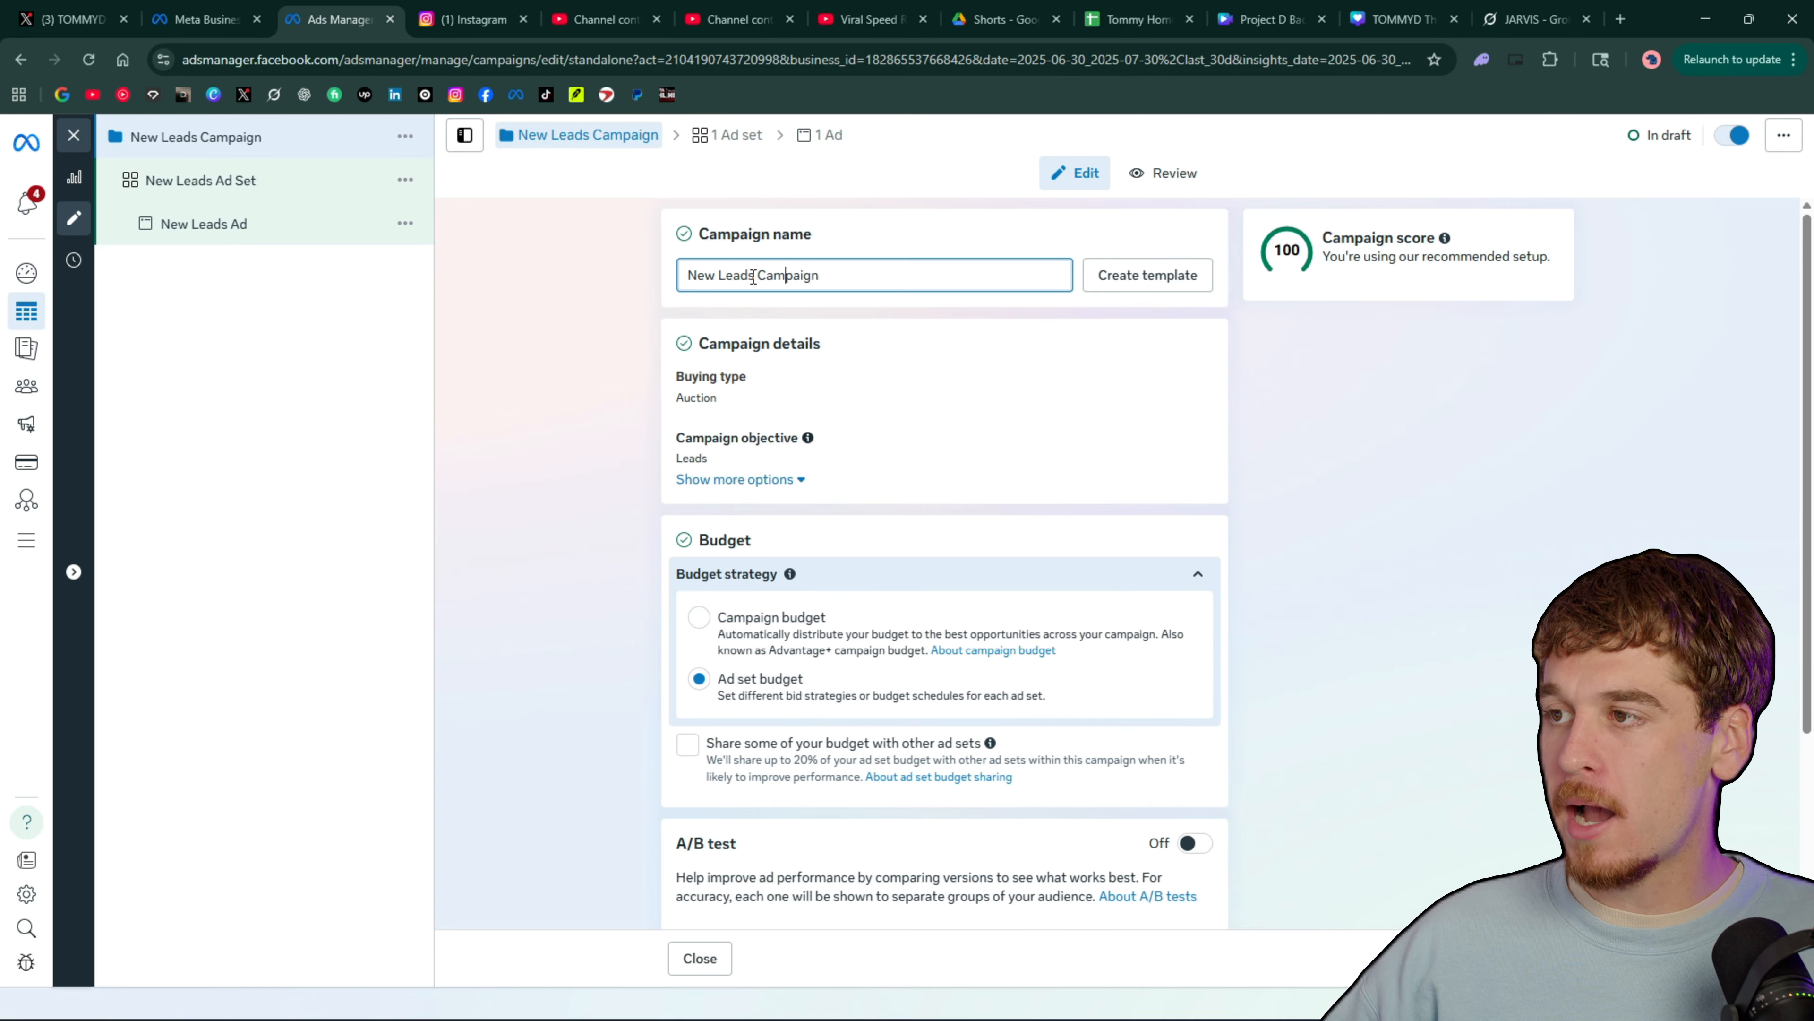
left_click_drag(755, 275, 688, 279)
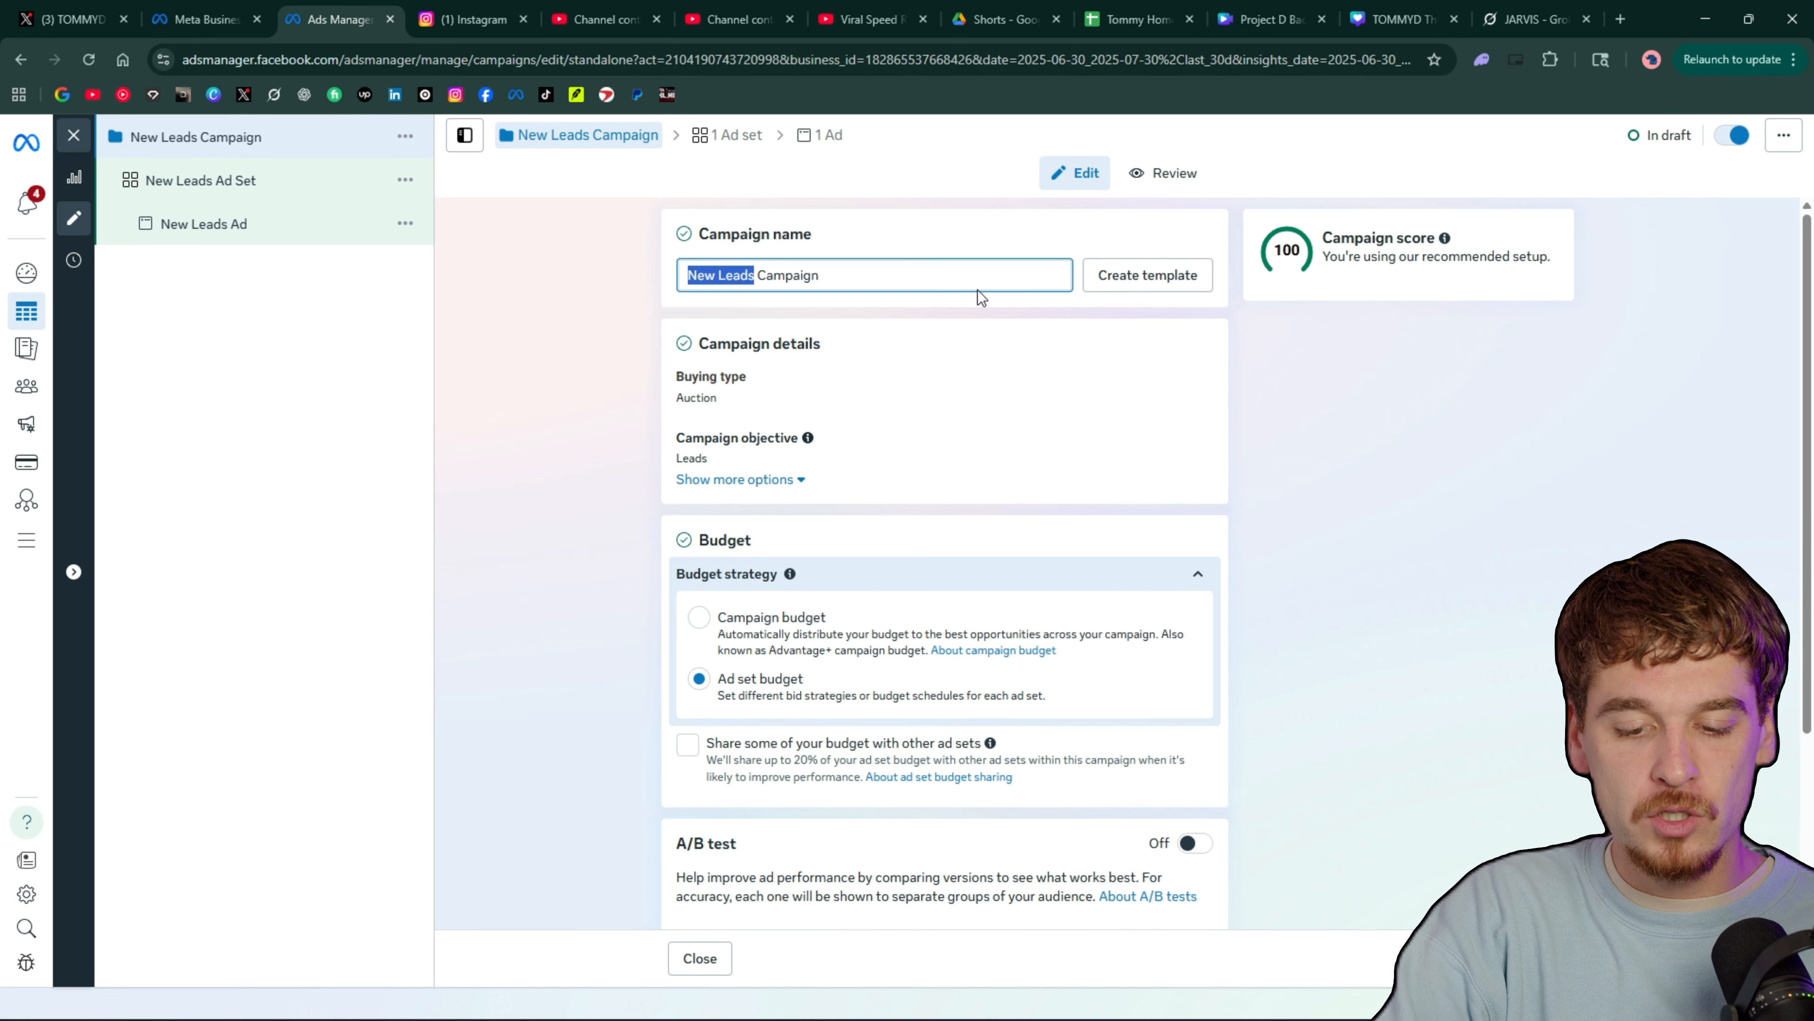
type("Content")
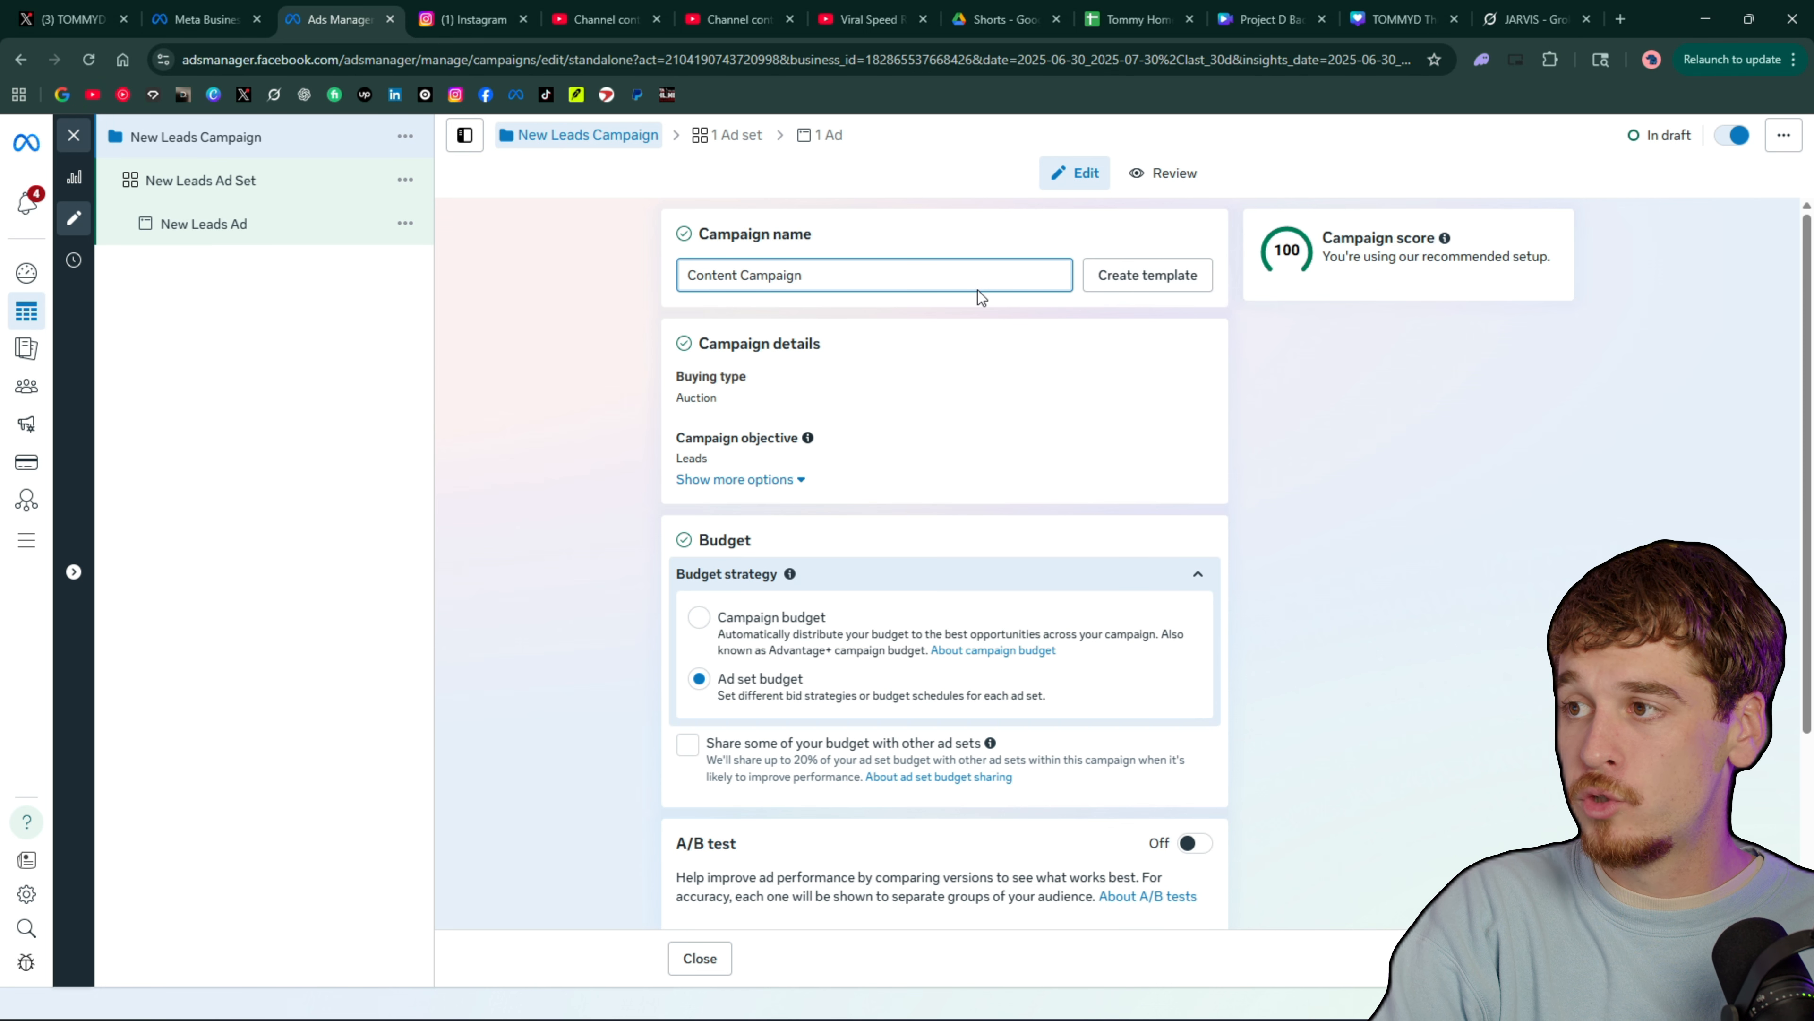
type(" Creators C")
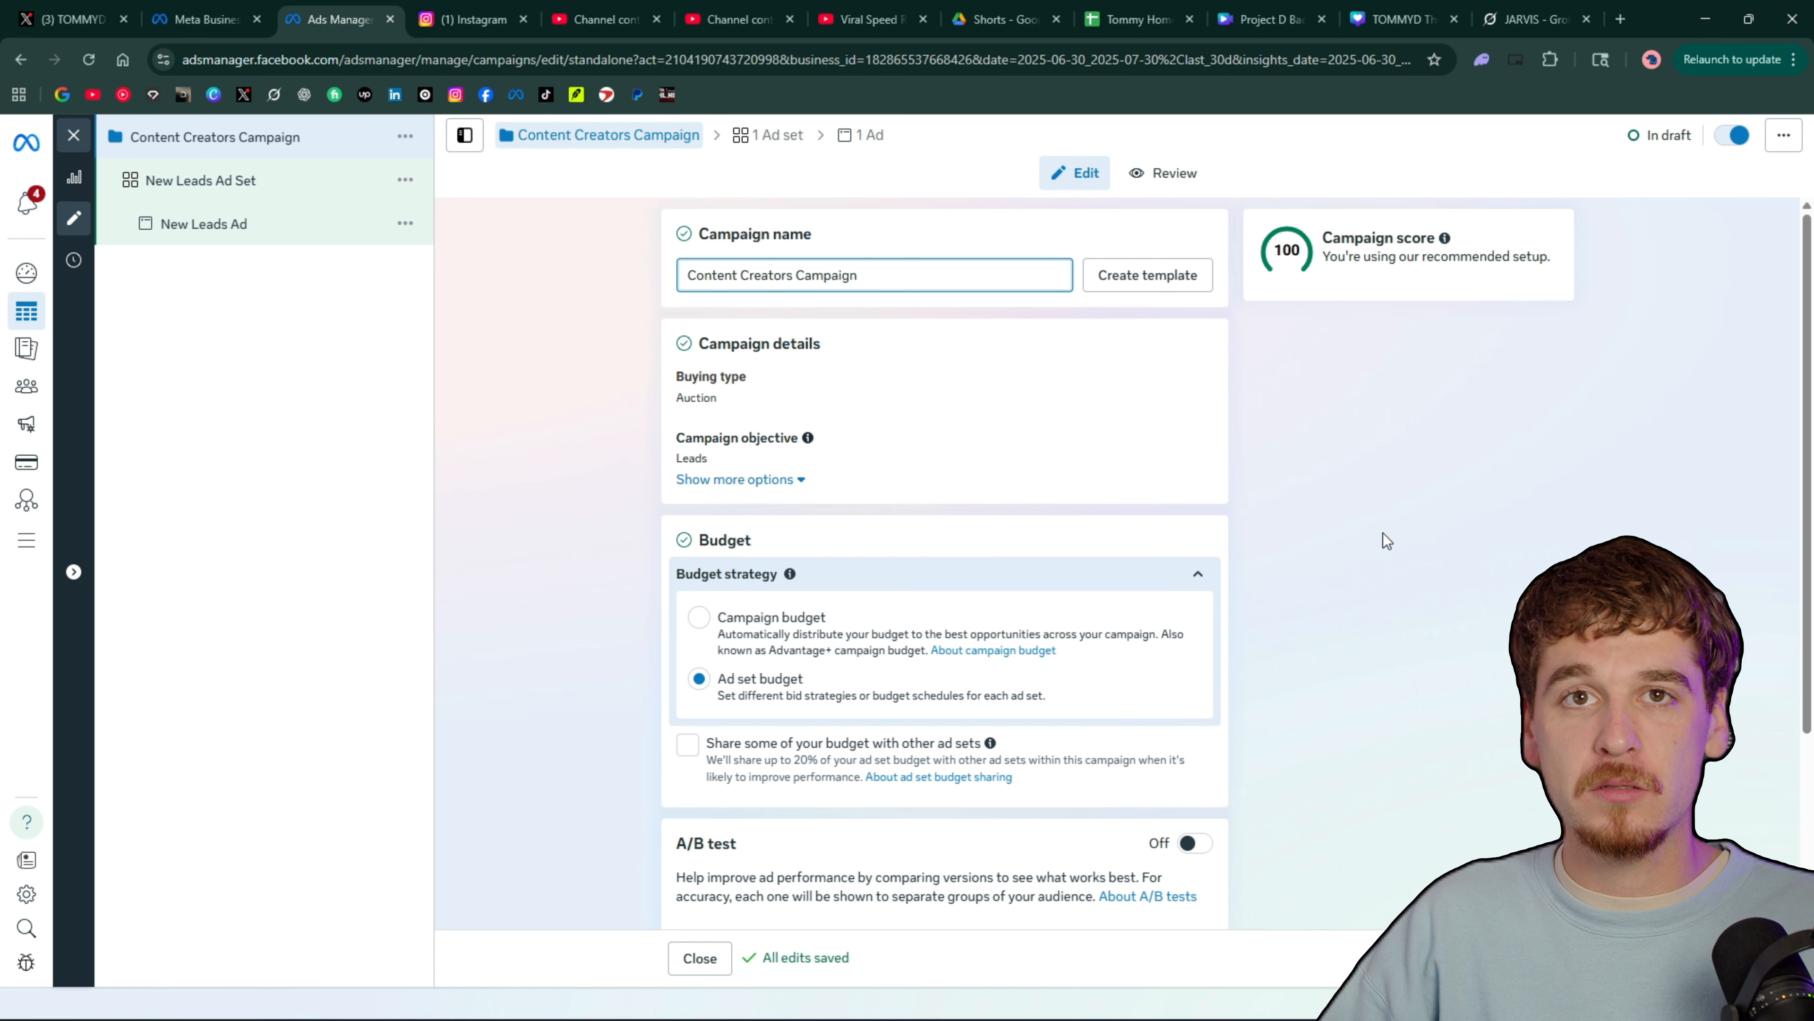
Review the campaign's details, budget strategy, A/B test and special ad category settings
scroll(598, 439, "down", 3)
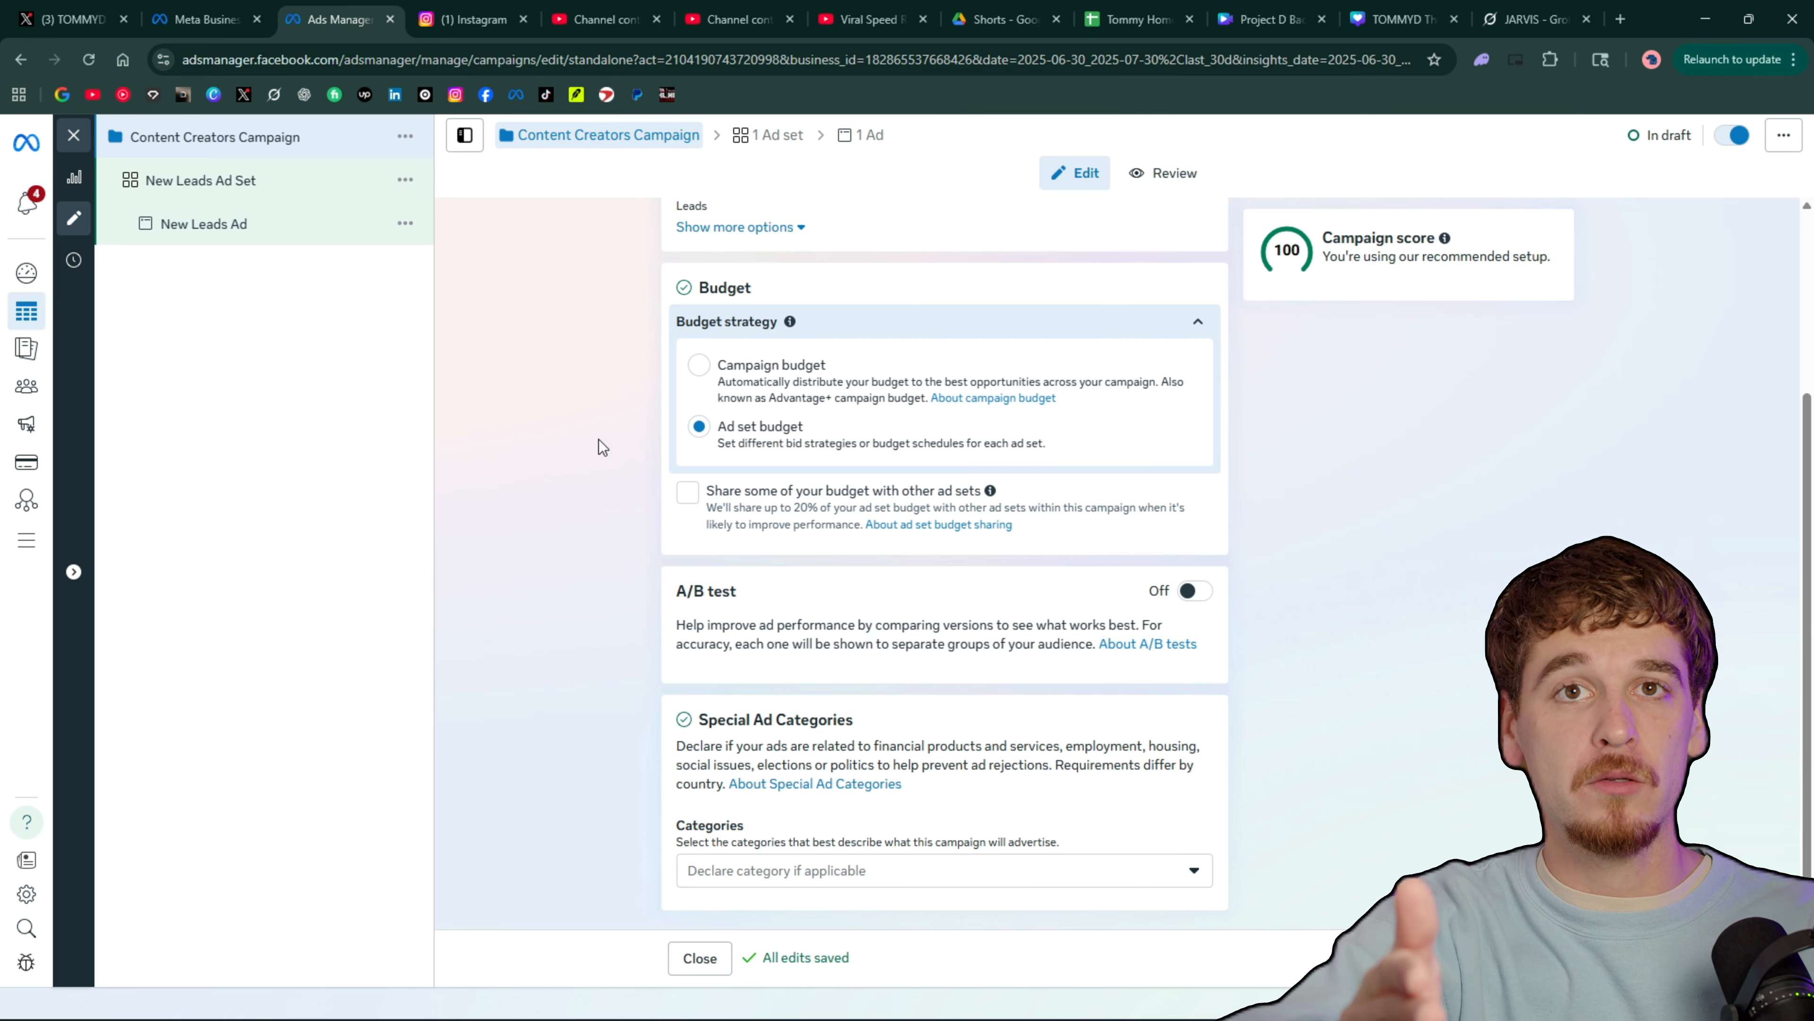
scroll(1371, 444, "up", 4)
scroll(1063, 407, "down", 3)
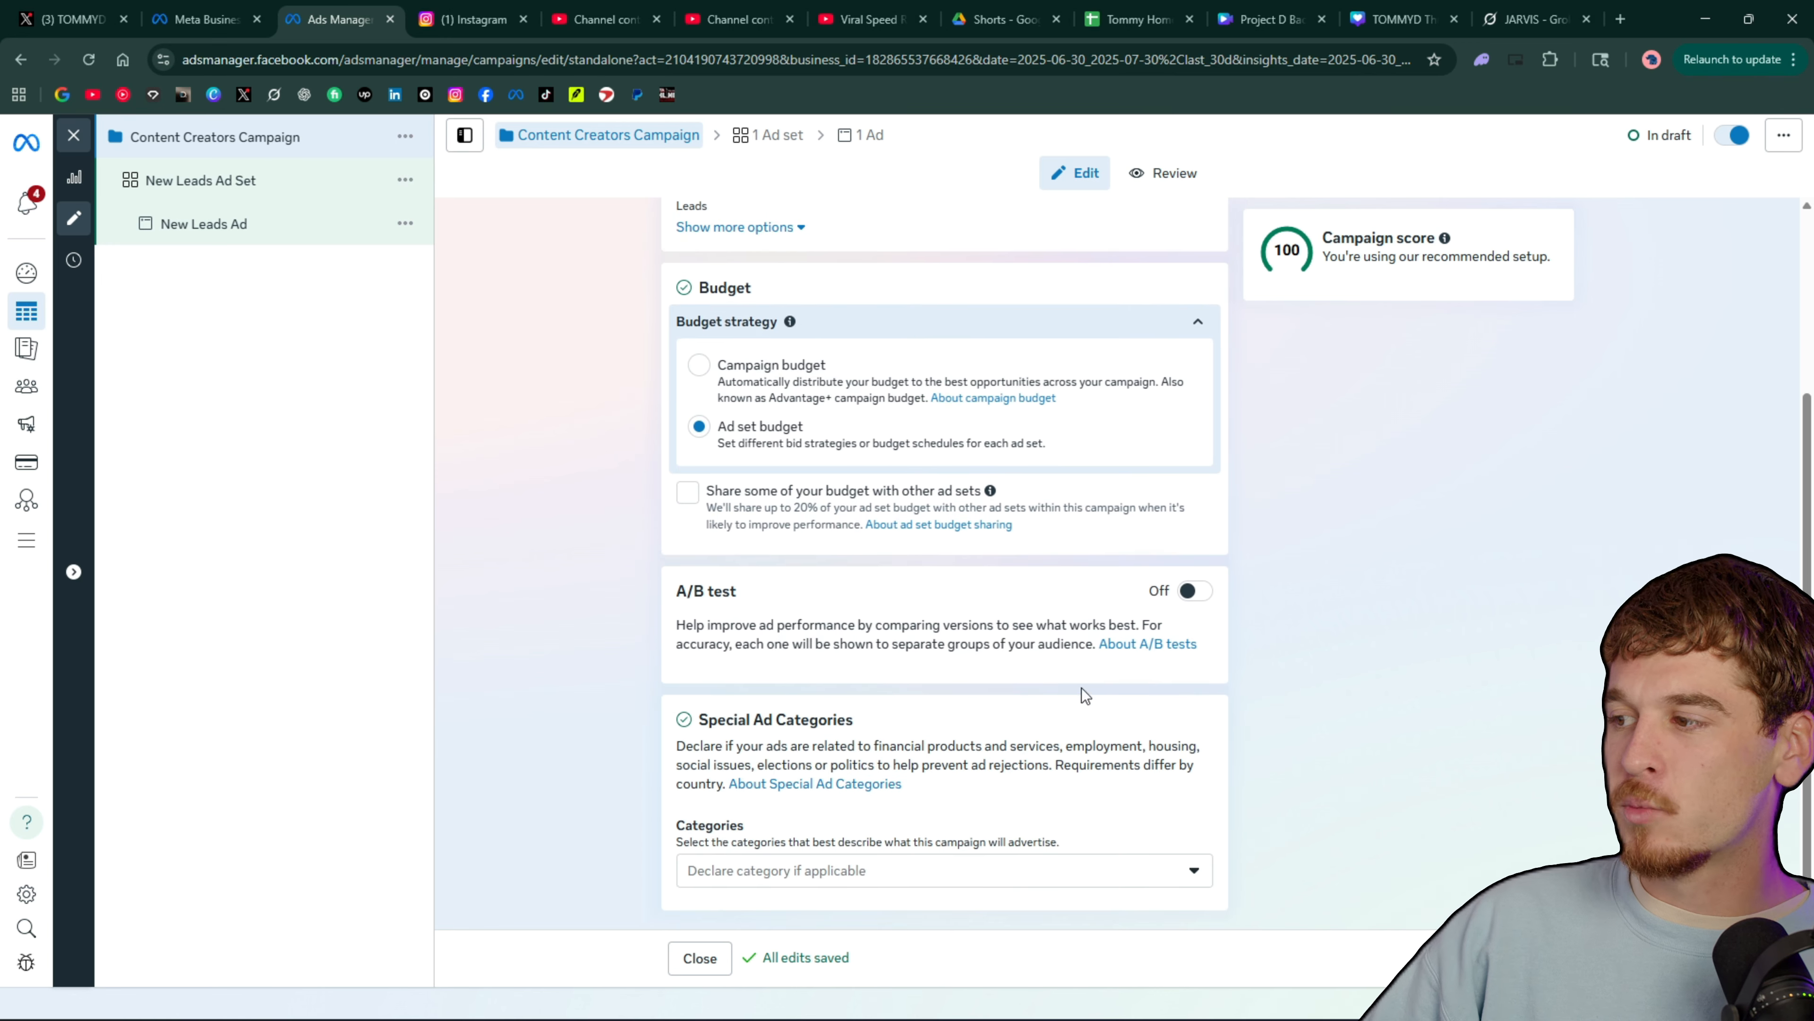
scroll(1093, 657, "up", 3)
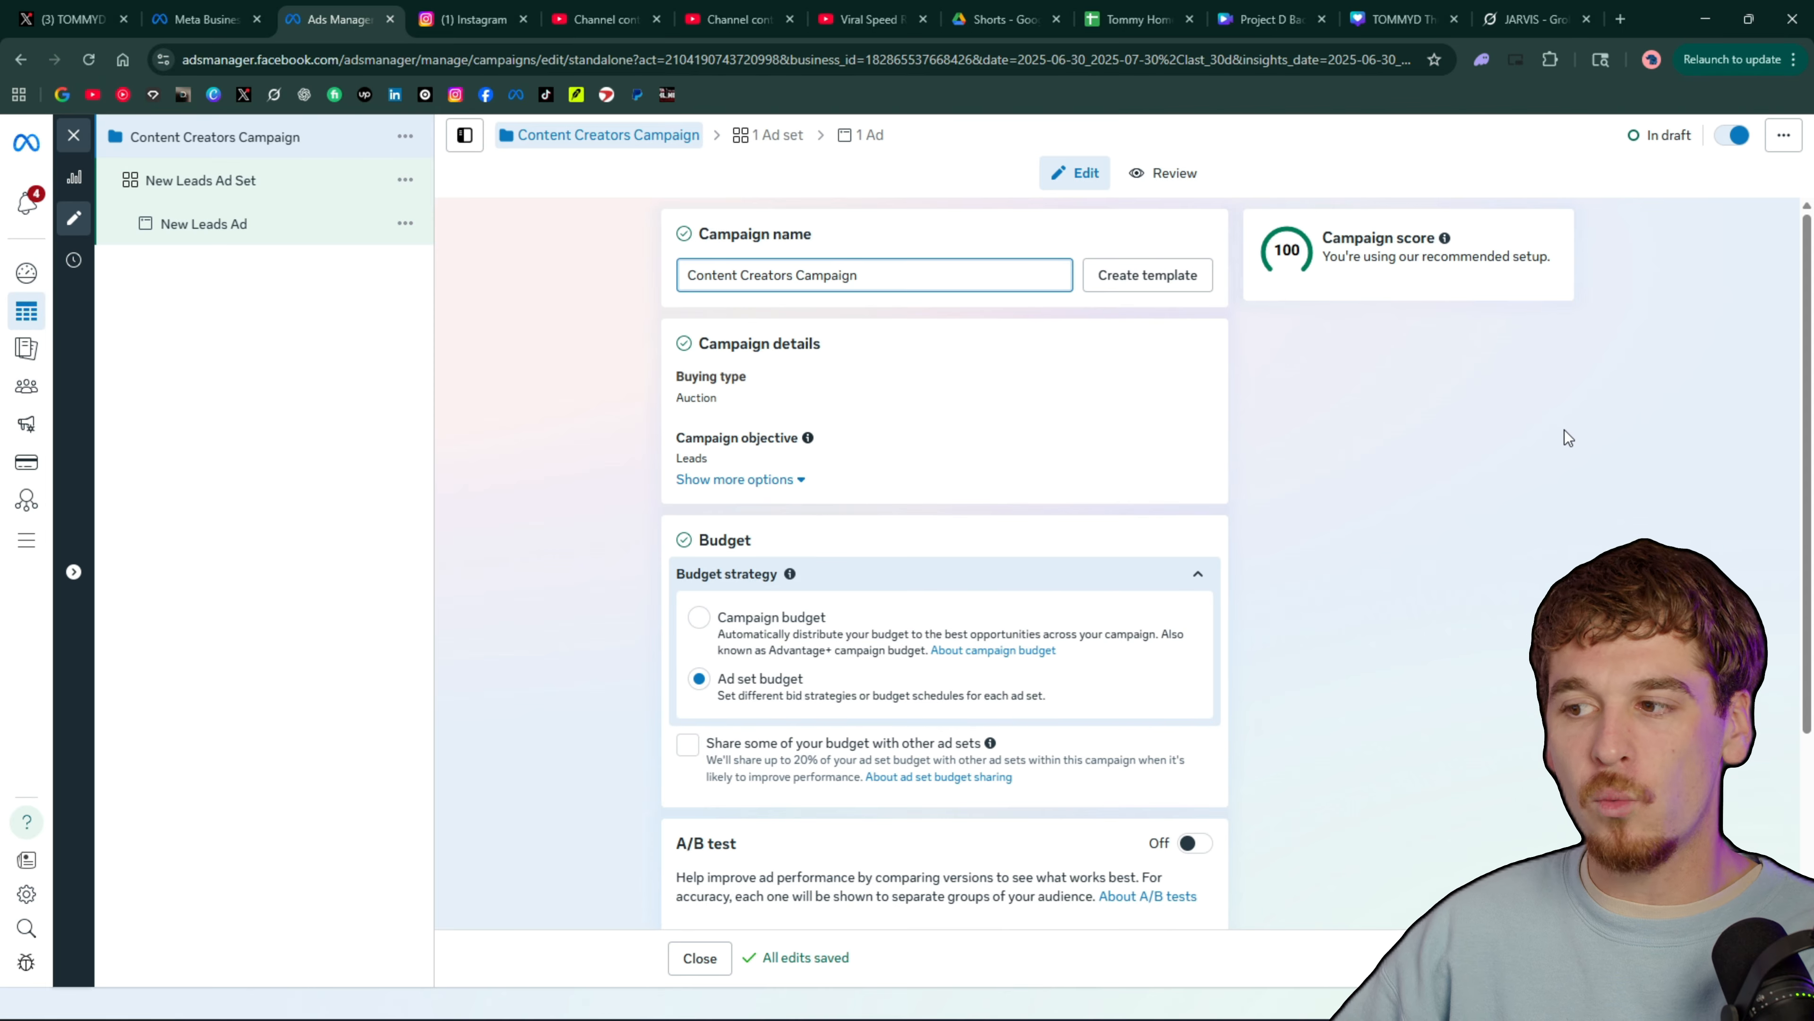
scroll(969, 552, "down", 3)
scroll(968, 553, "up", 3)
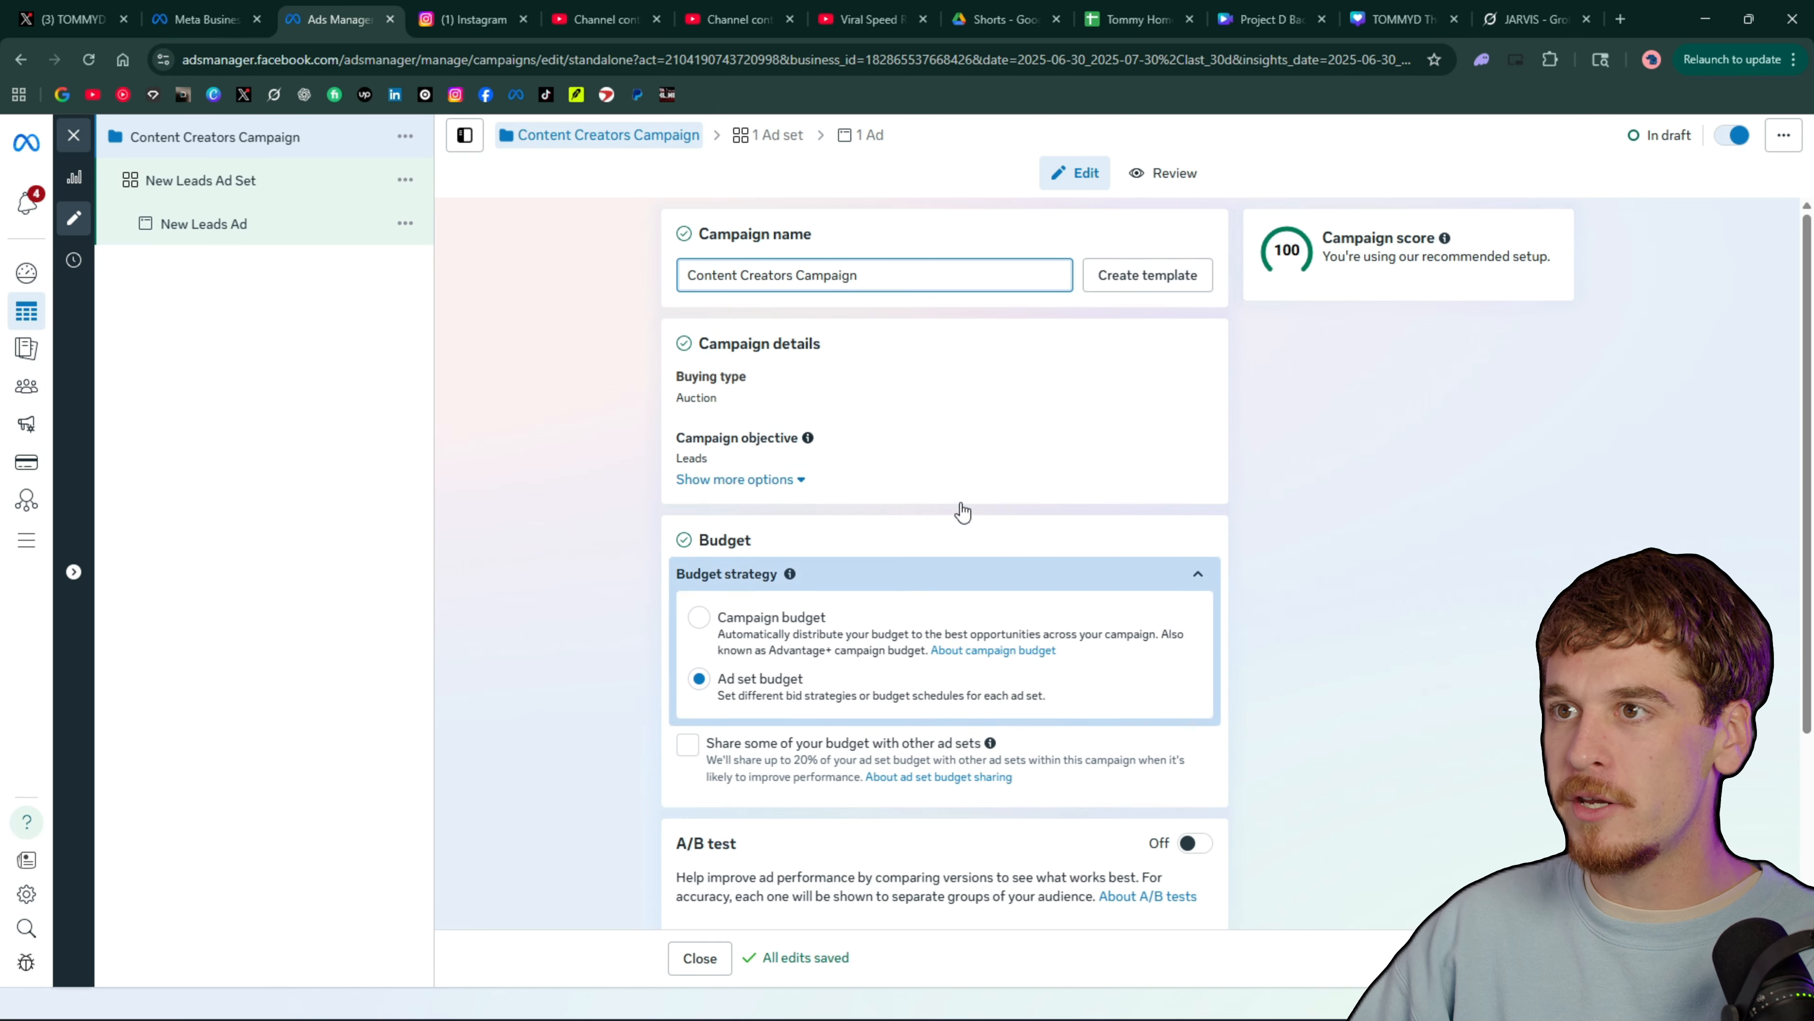
Look at the New Leads Ad Set, then return to Content Creators Campaign and expand its additional campaign detail options
left_click(259, 188)
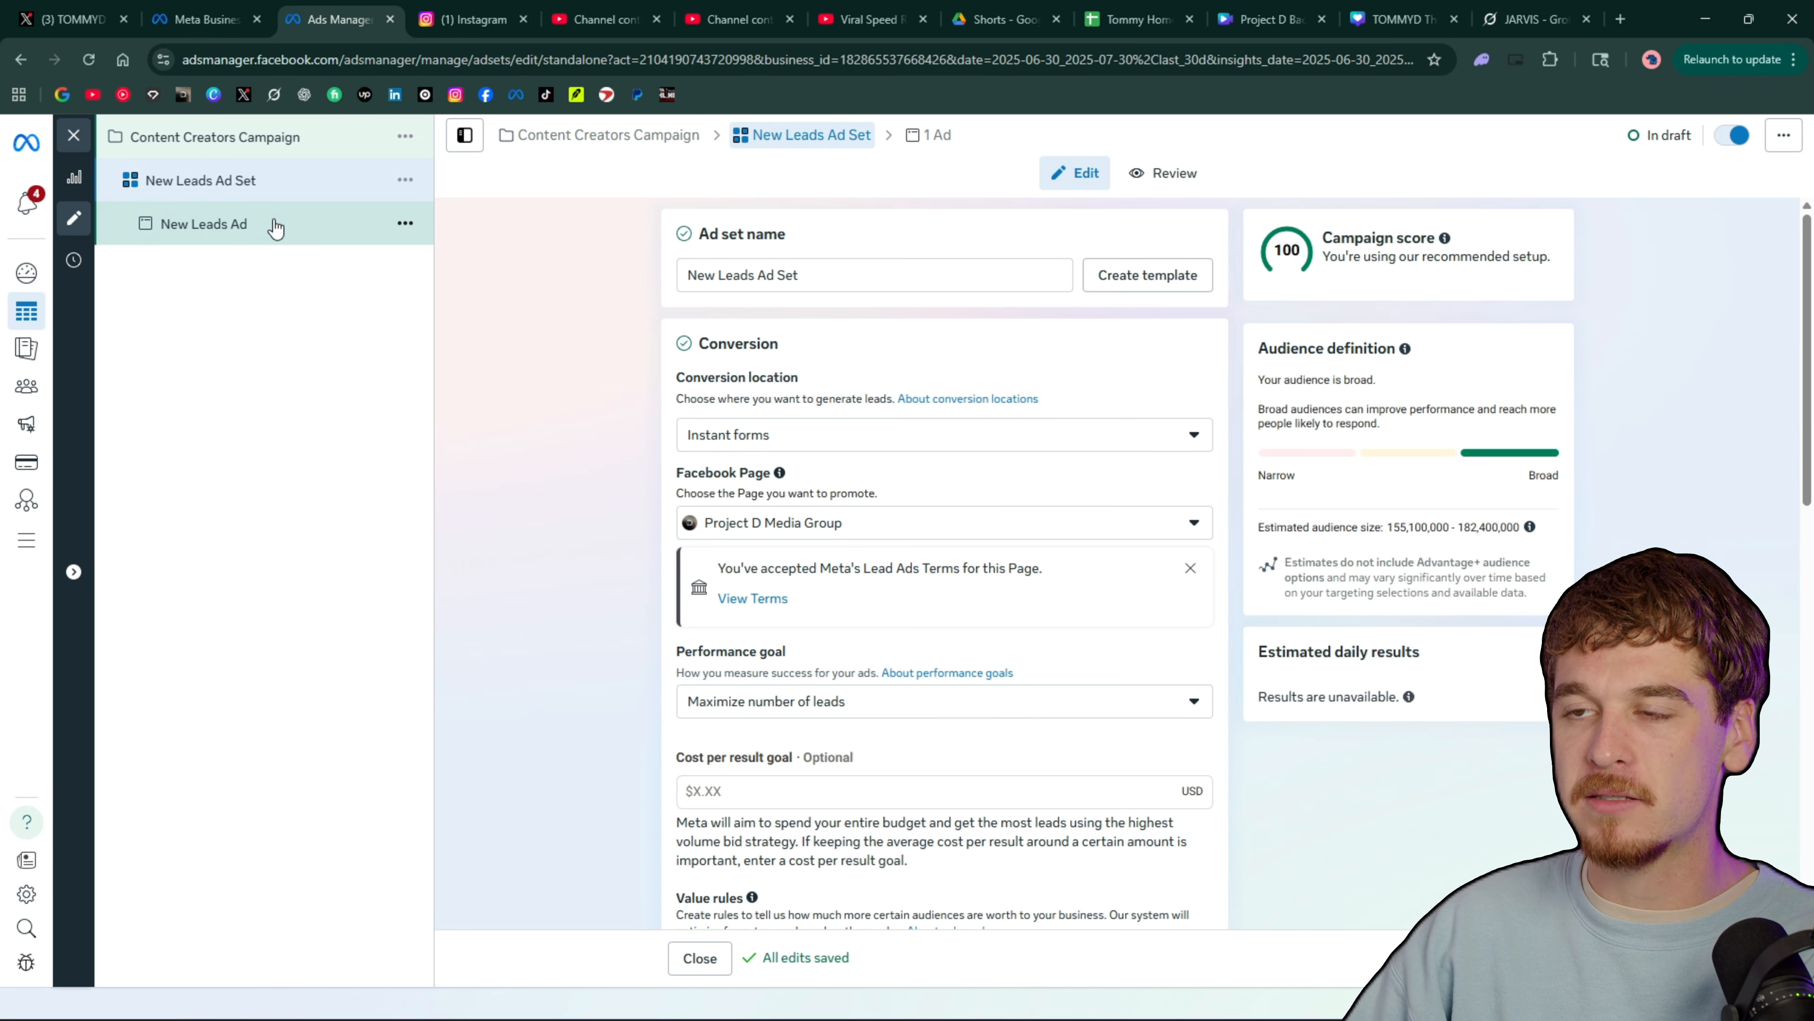
left_click(255, 137)
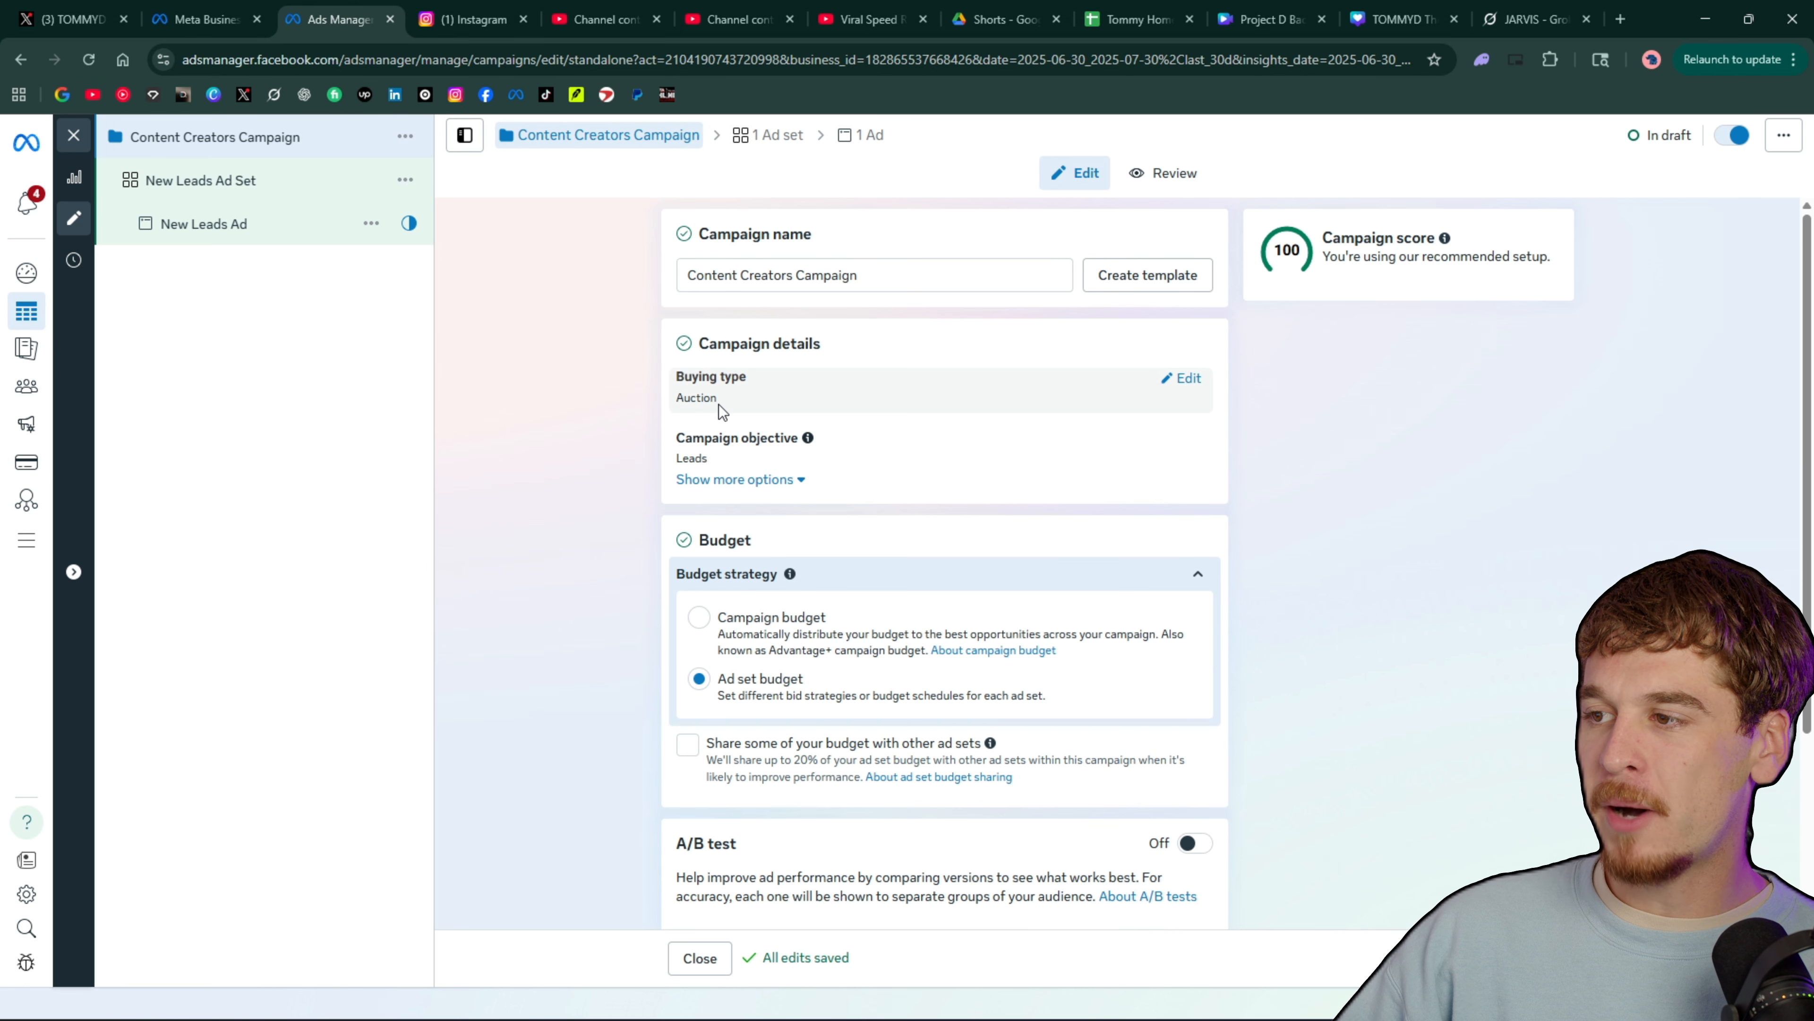
left_click(778, 478)
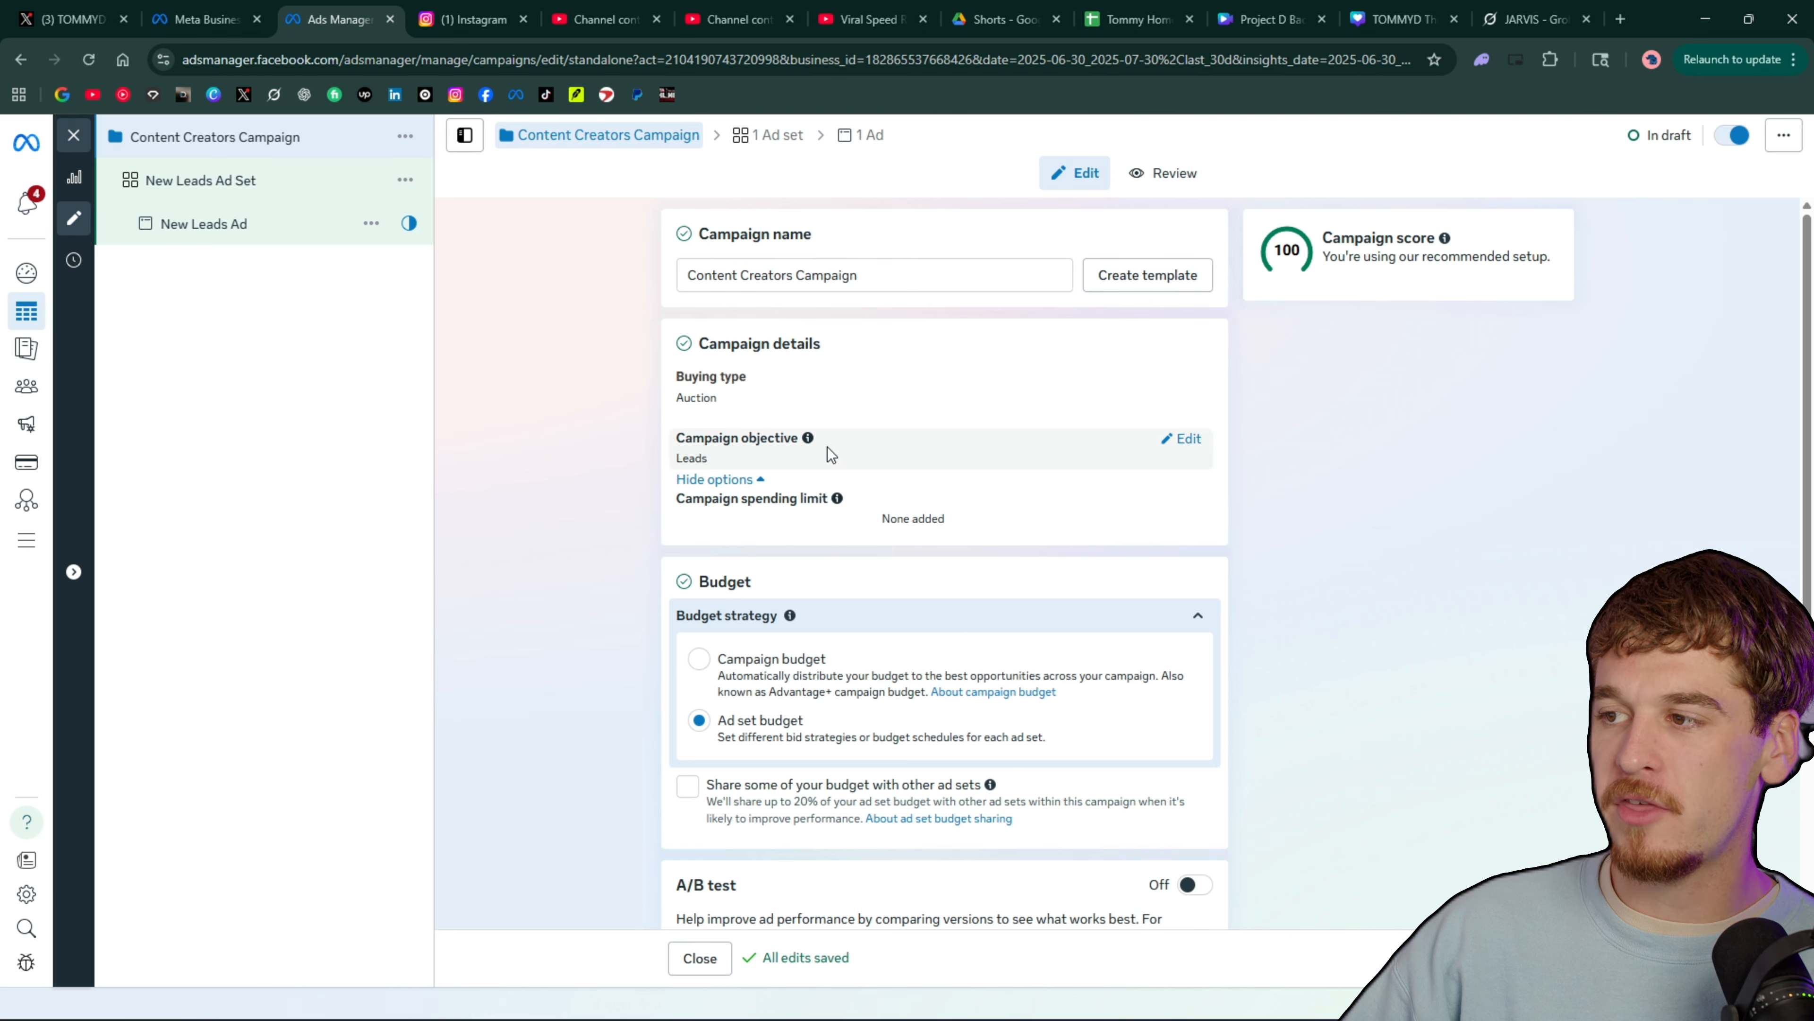
Open the campaign objective for editing and switch the budget strategy to Campaign budget
left_click(1182, 439)
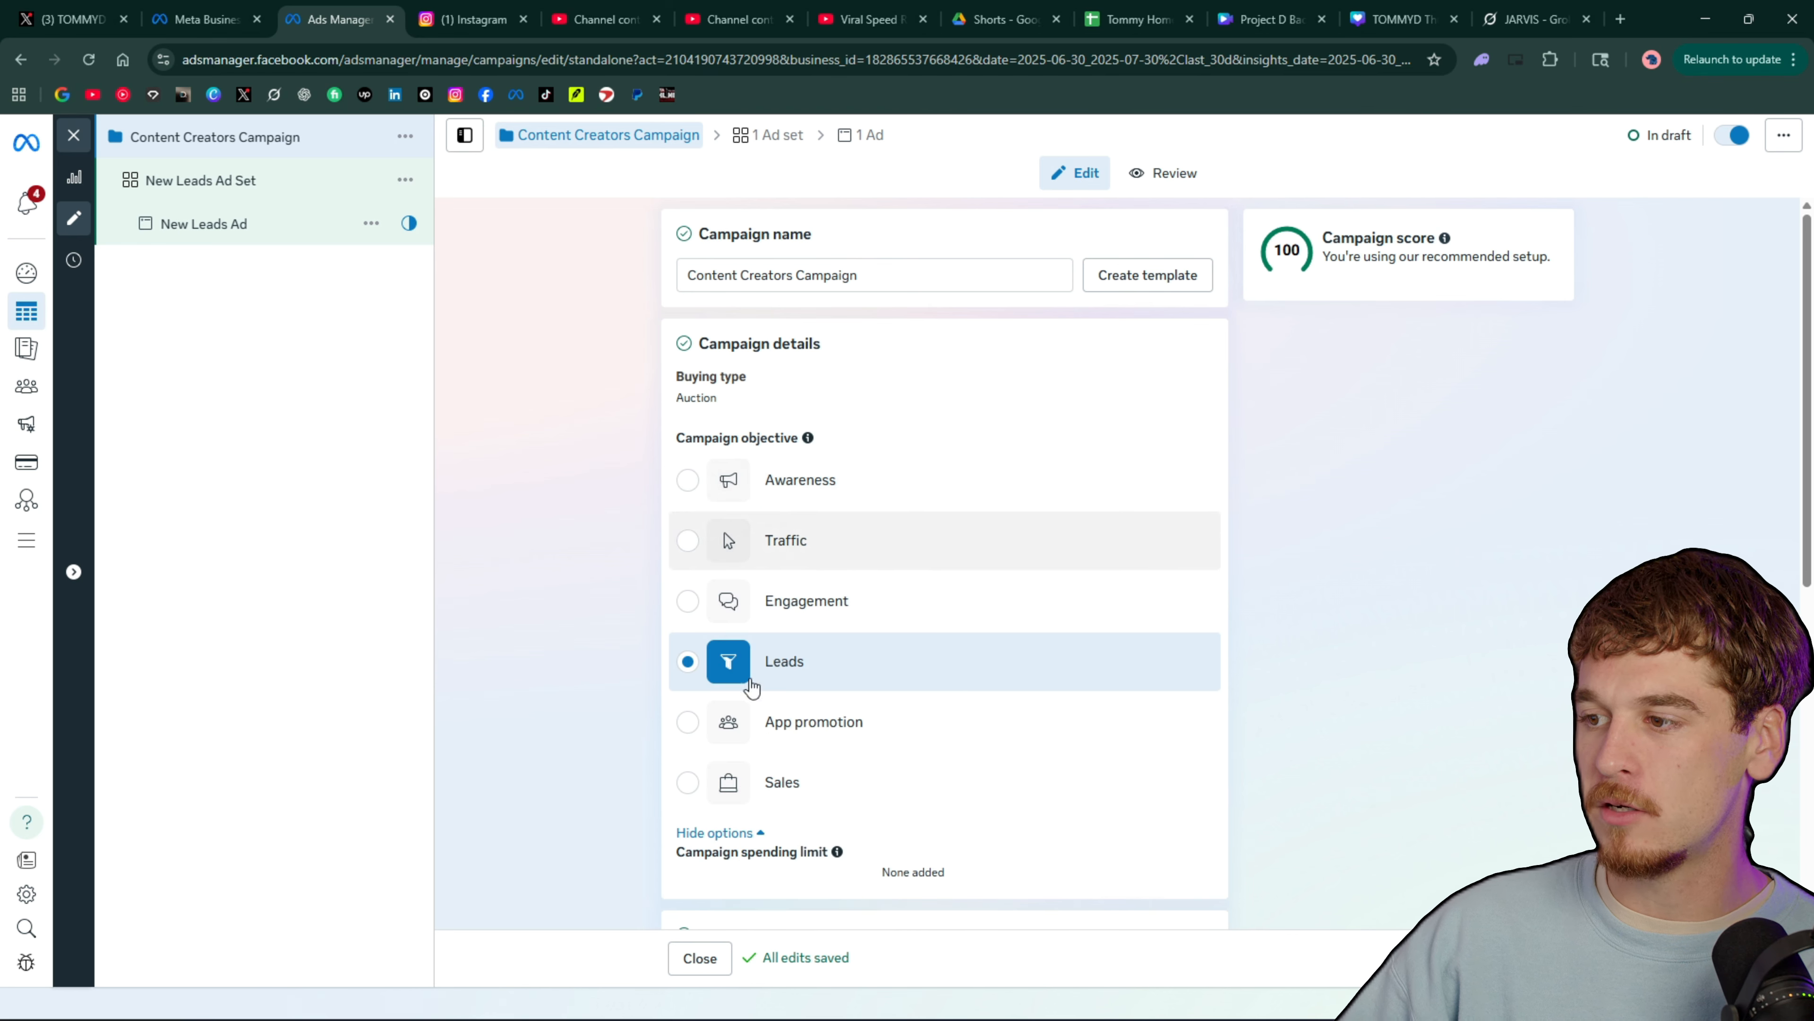
scroll(1244, 504, "down", 5)
scroll(1126, 552, "down", 4)
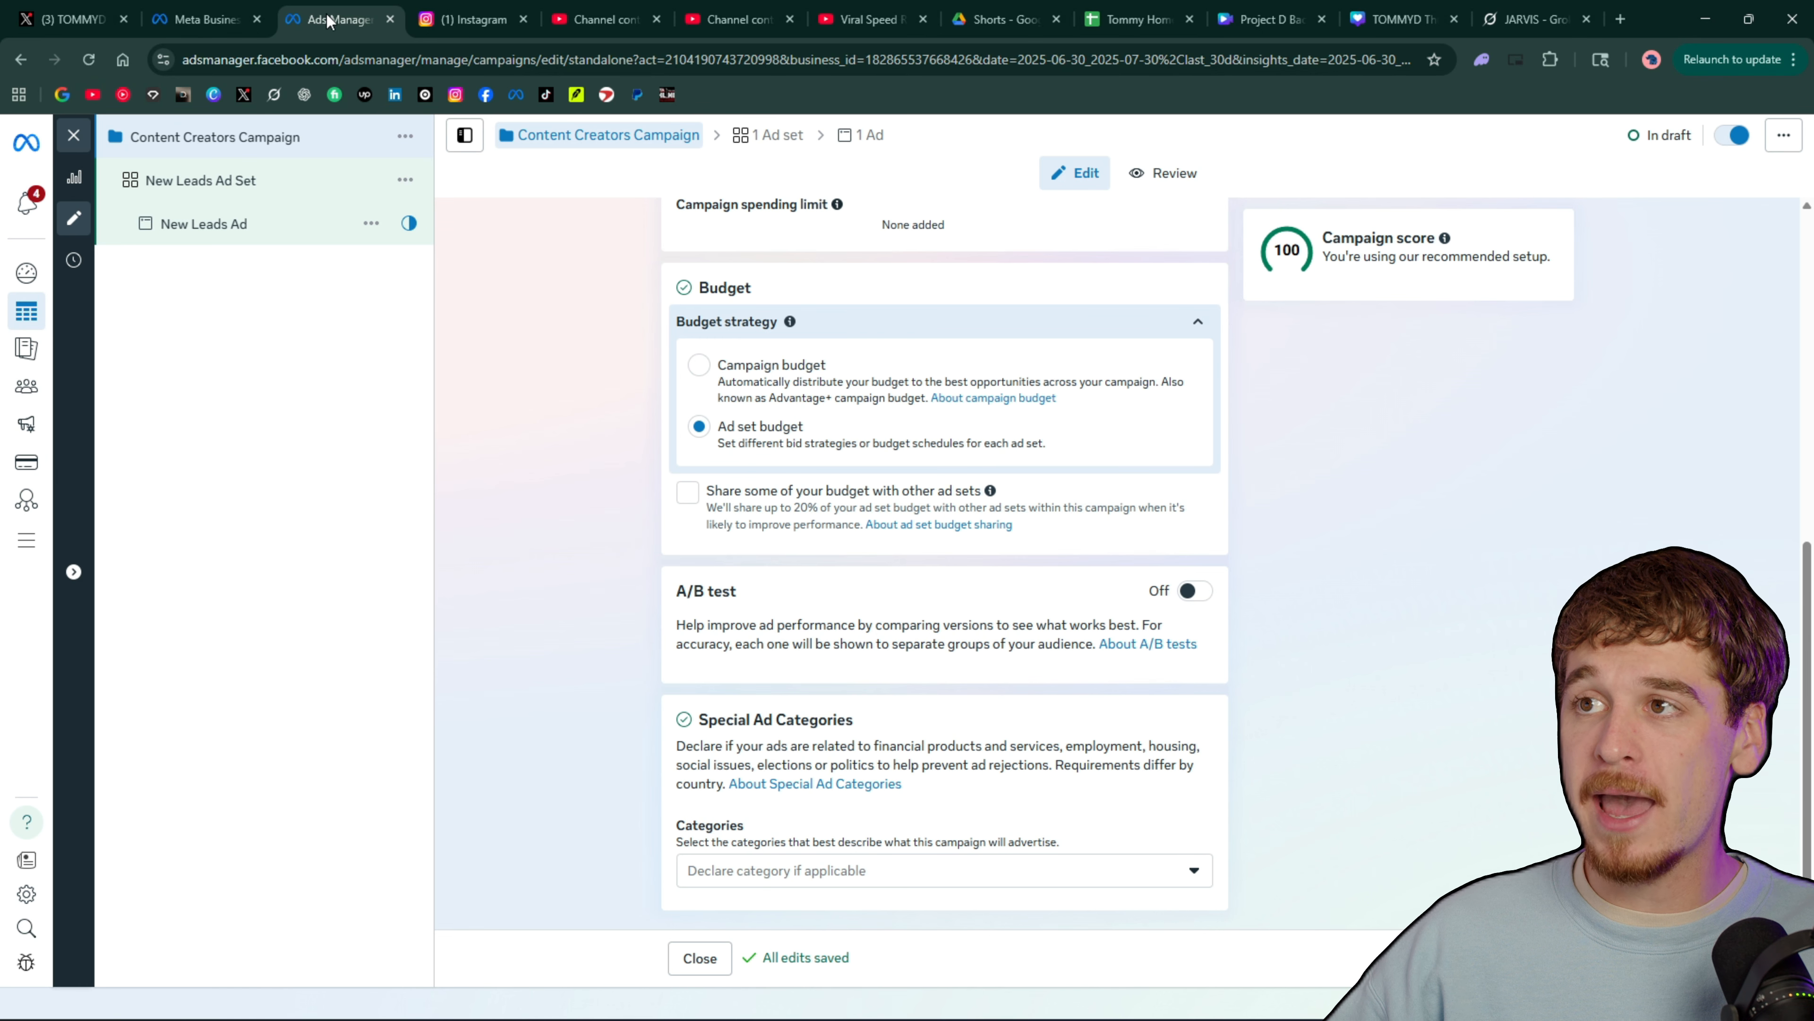
left_click(699, 365)
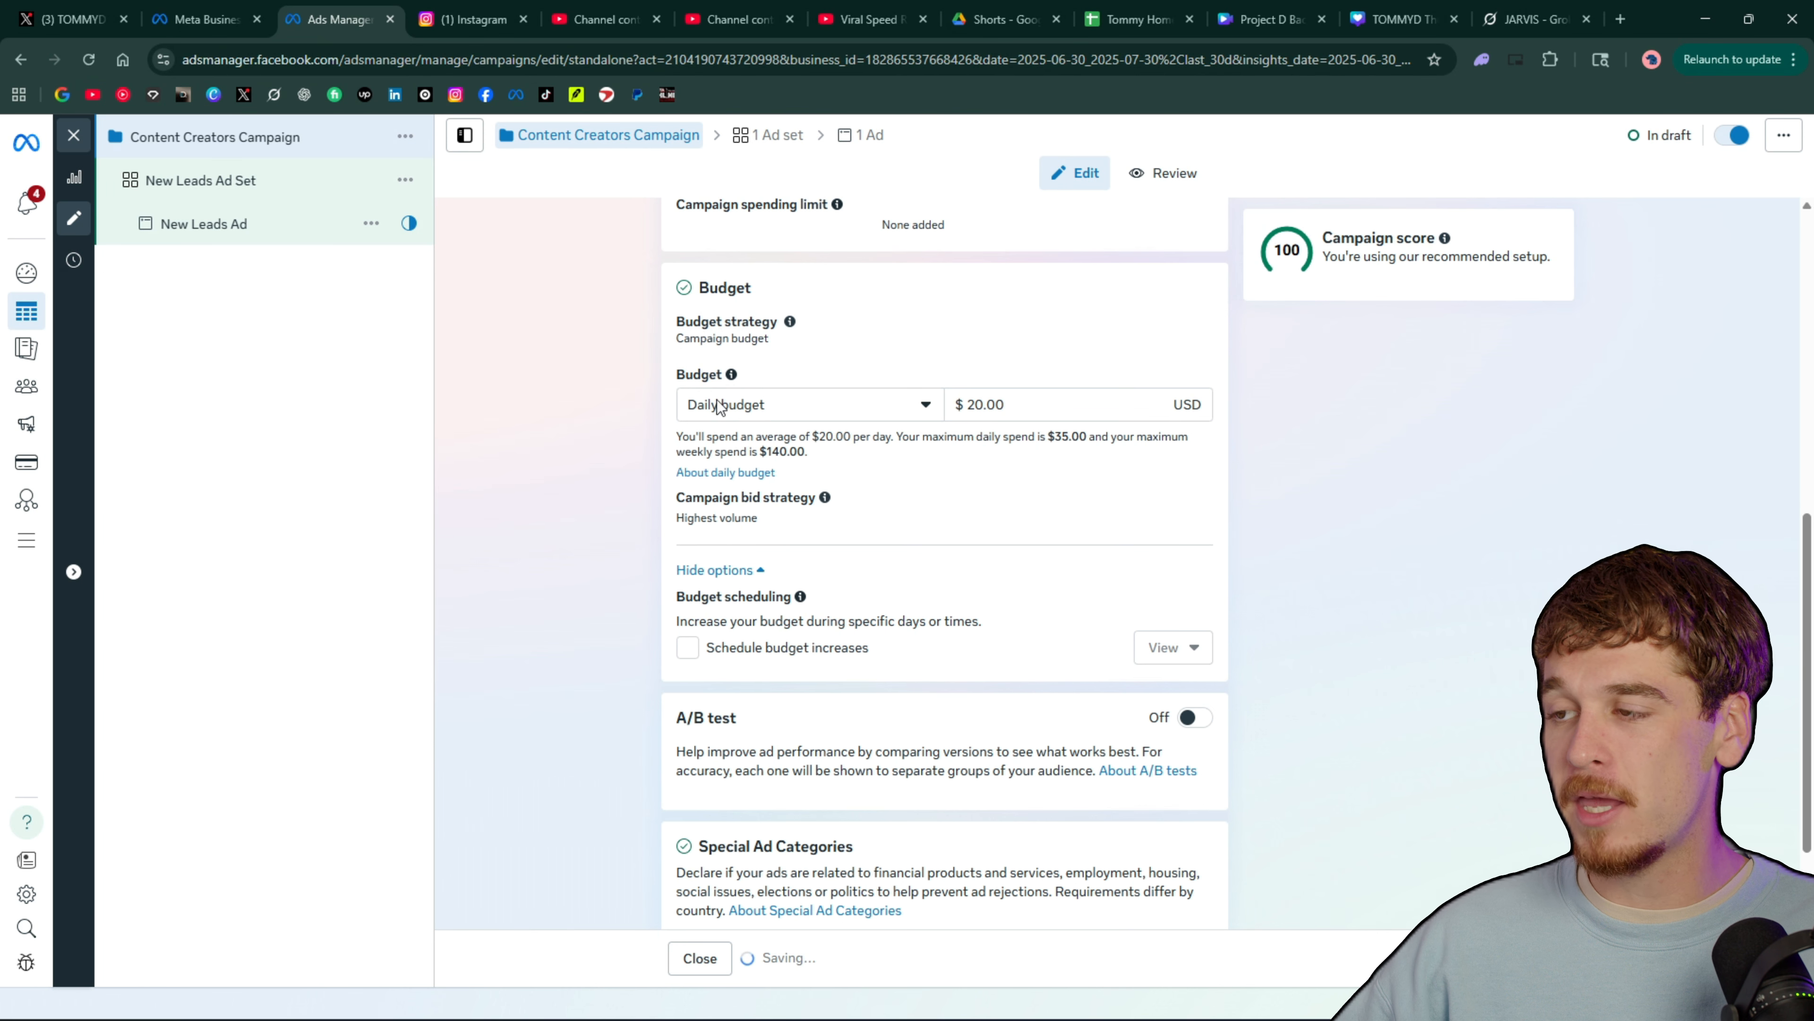
scroll(755, 581, "down", 1)
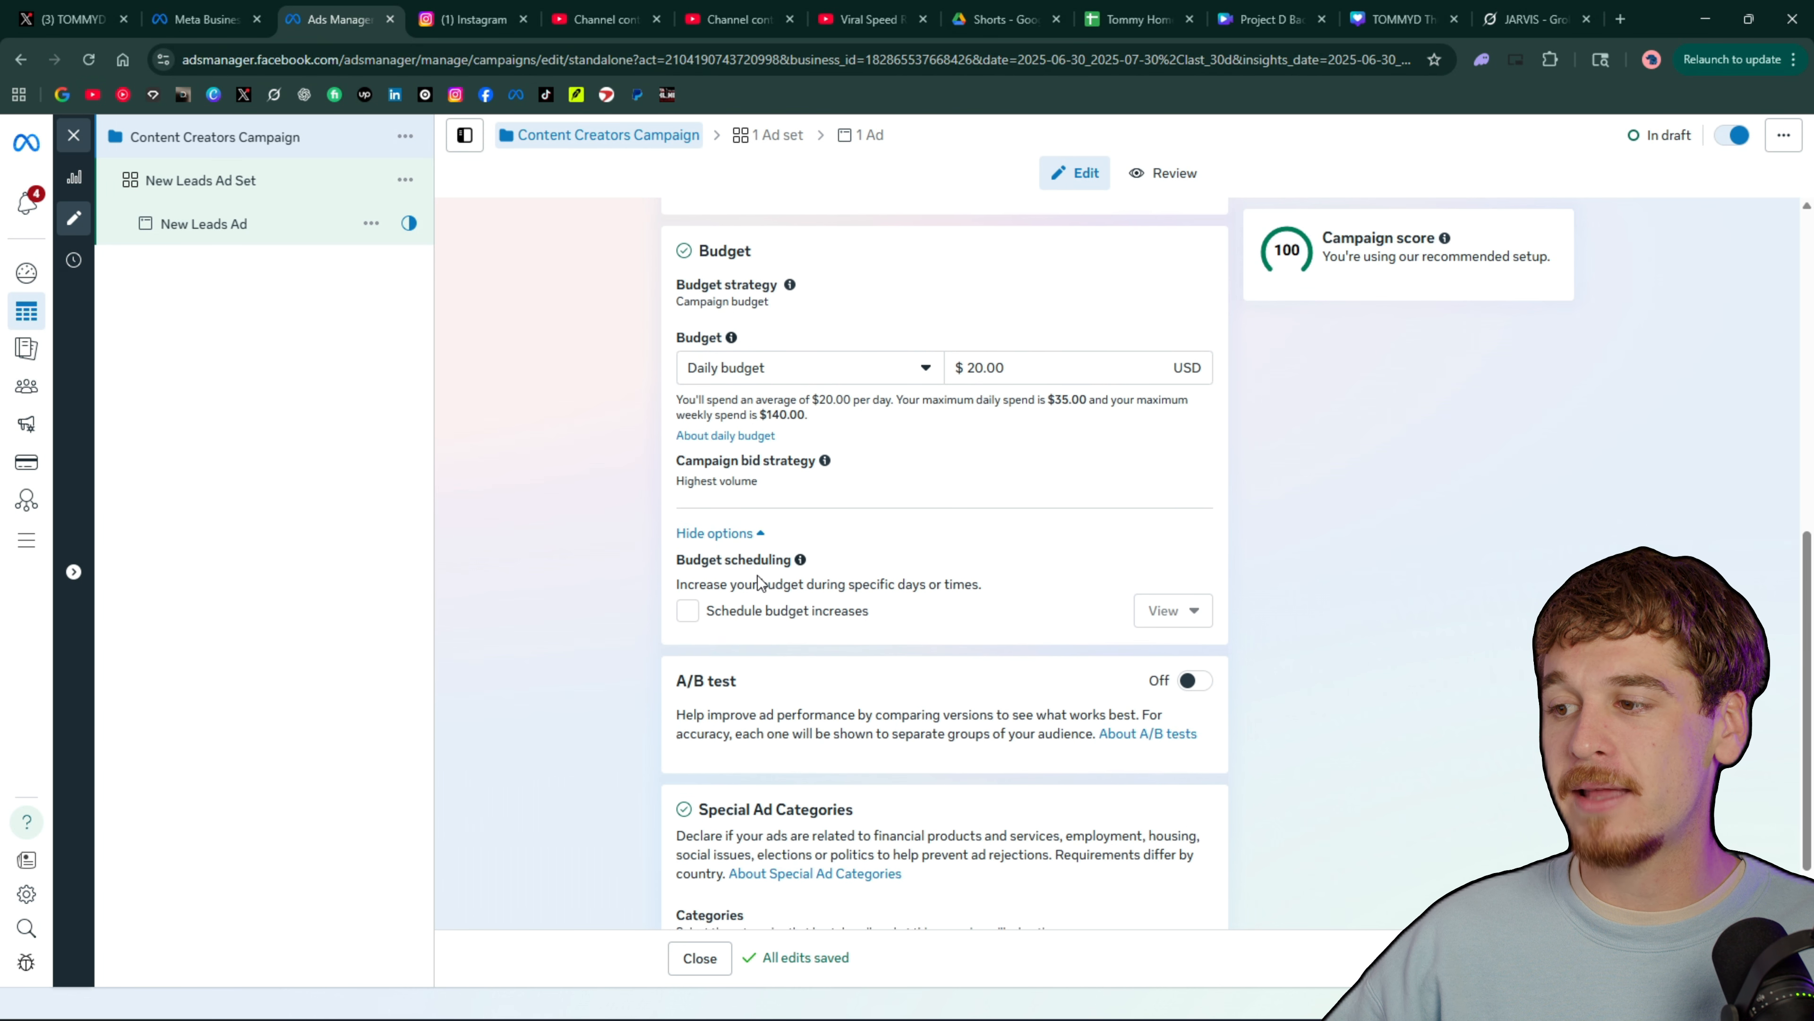
Examine the campaign's daily budget amount, bid strategy, budget scheduling and A/B test settings
scroll(757, 577, "down", 1)
scroll(767, 546, "up", 3)
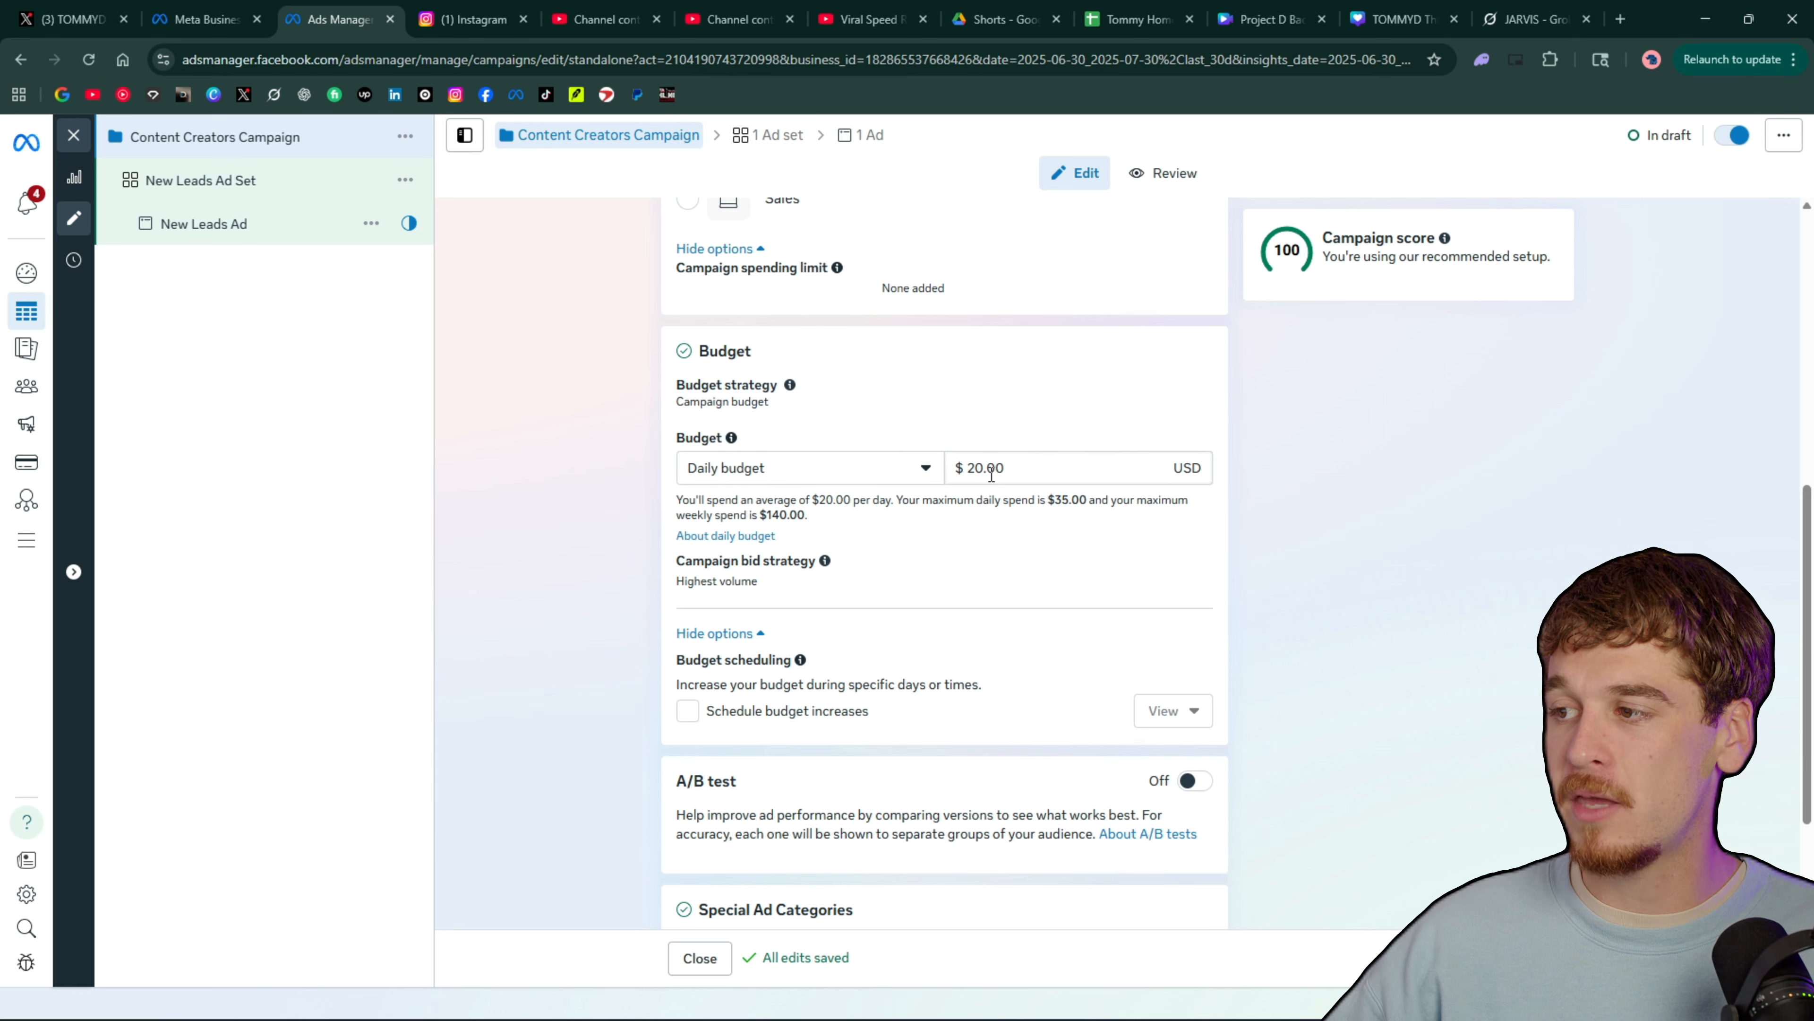
left_click(991, 475)
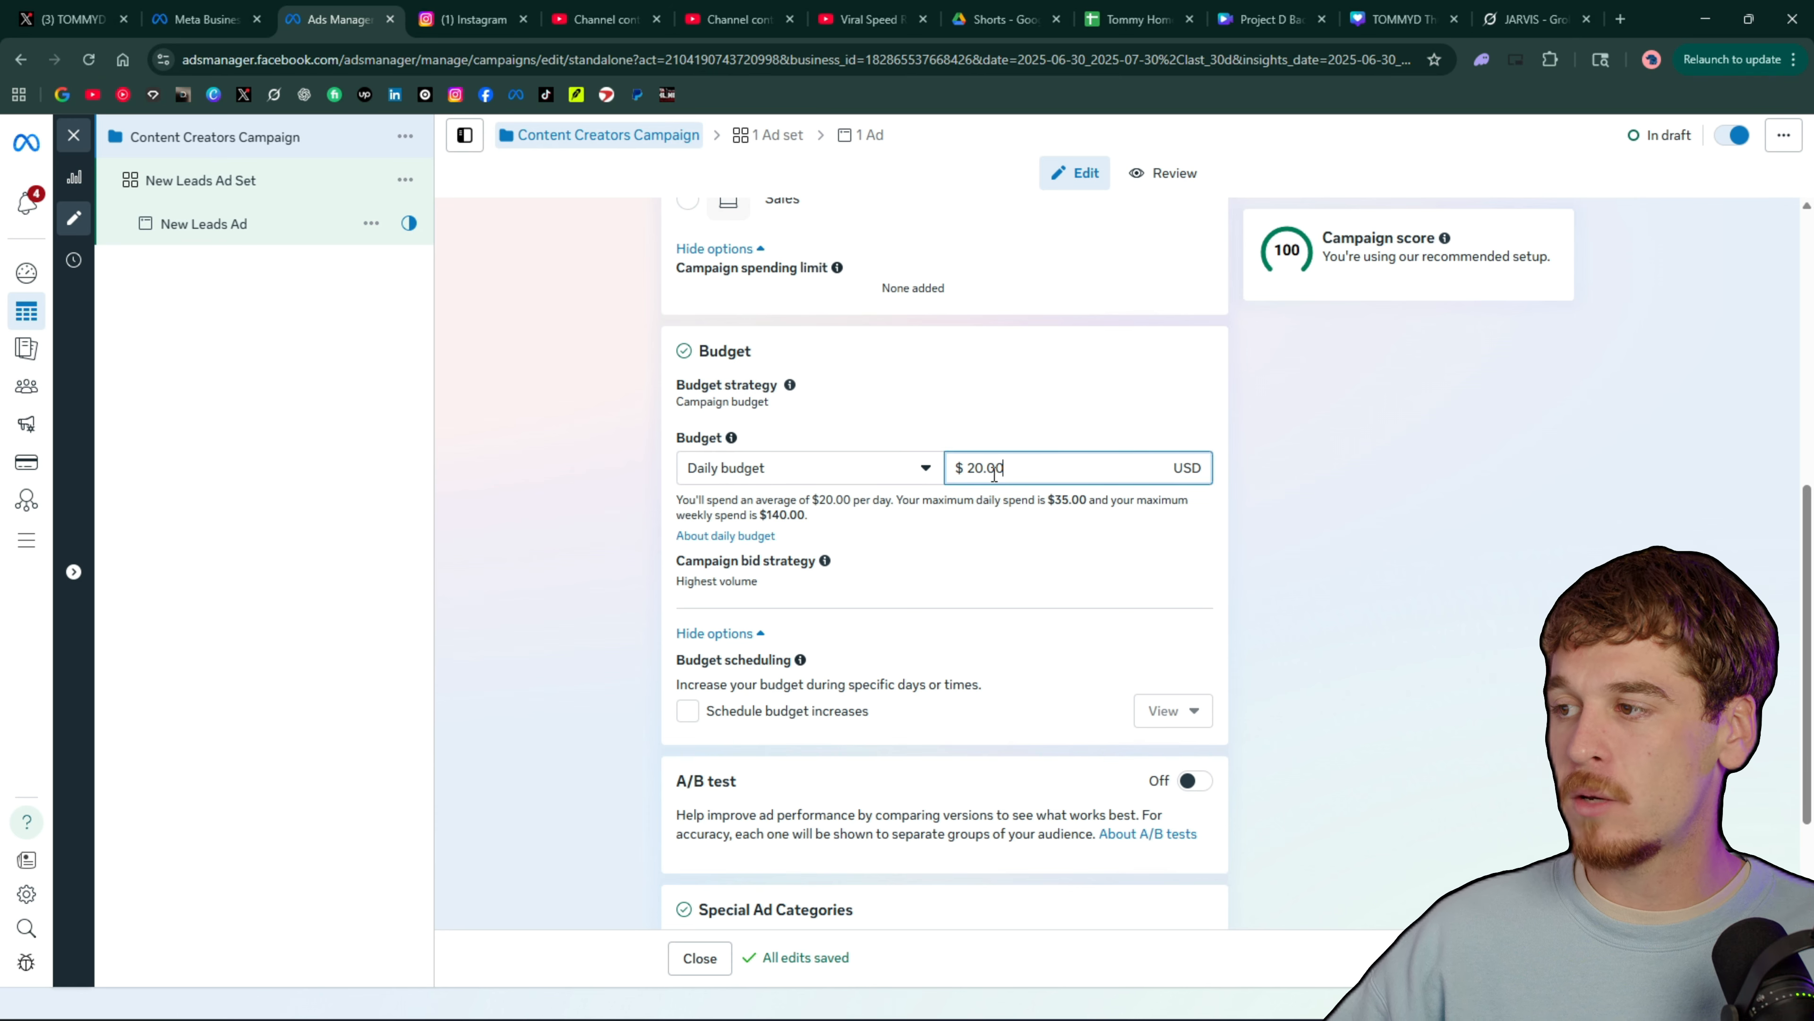
double_click(994, 474)
left_click(996, 527)
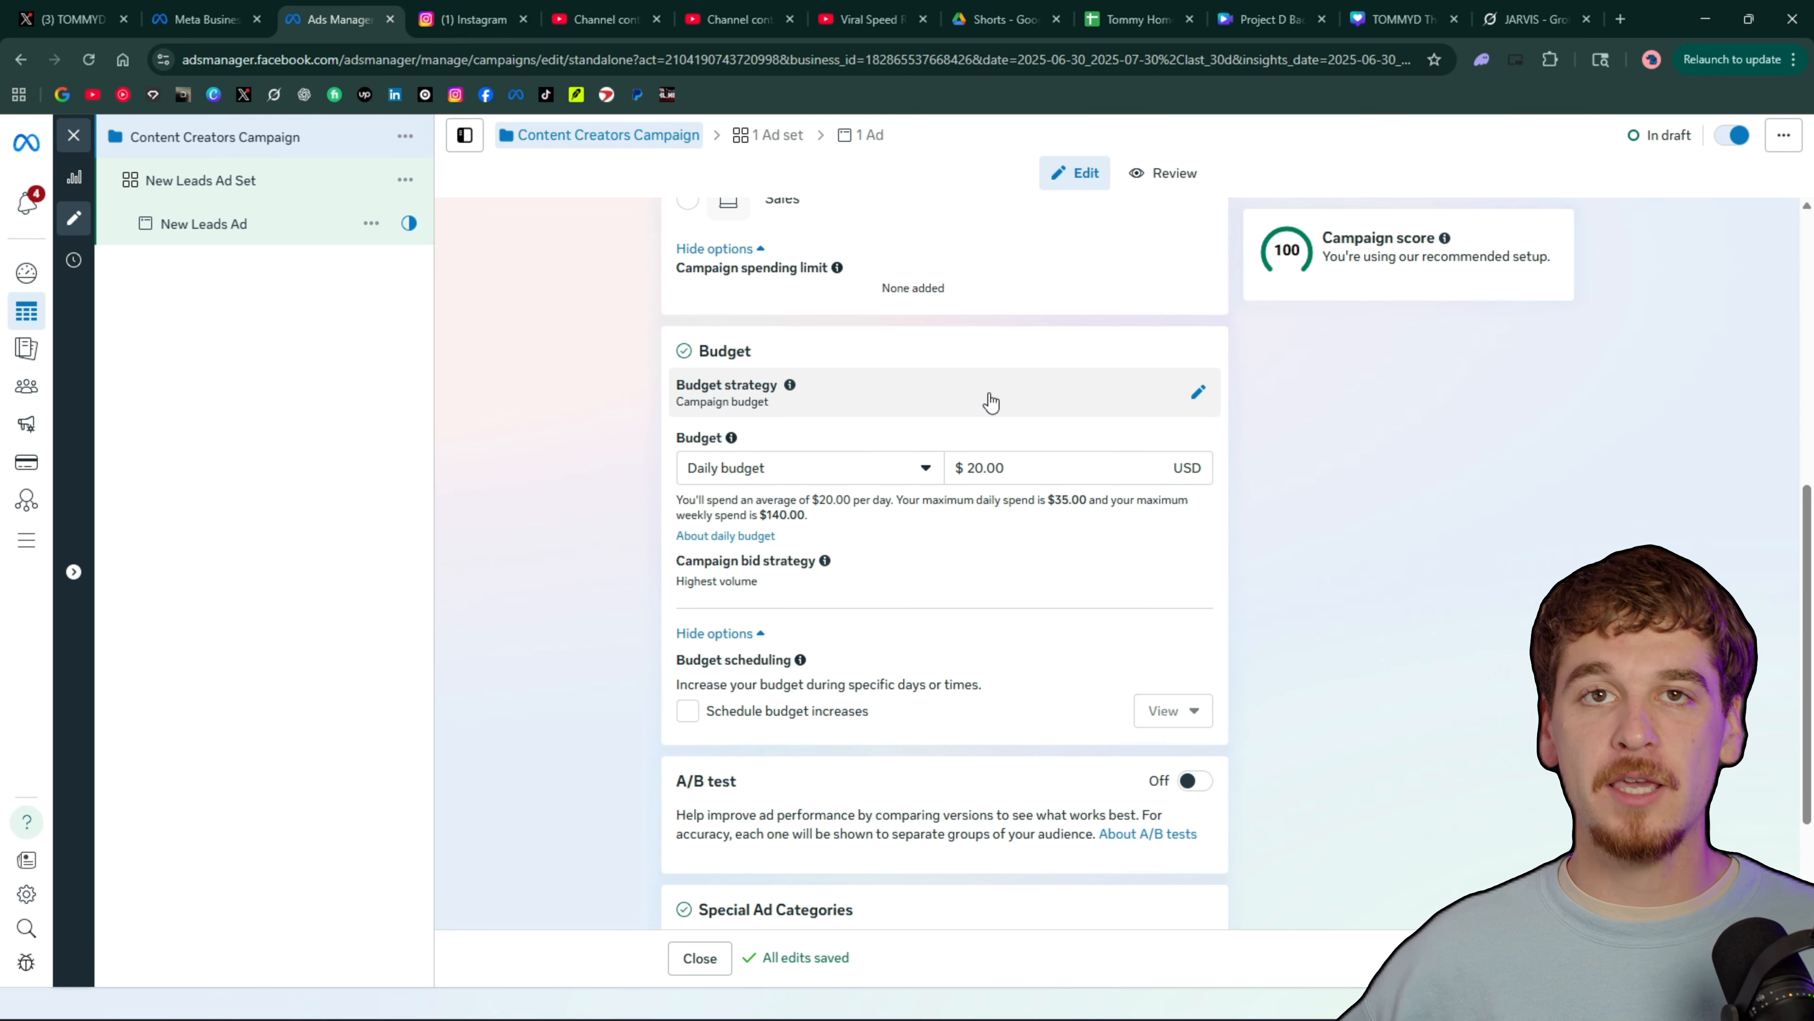
scroll(994, 426, "down", 3)
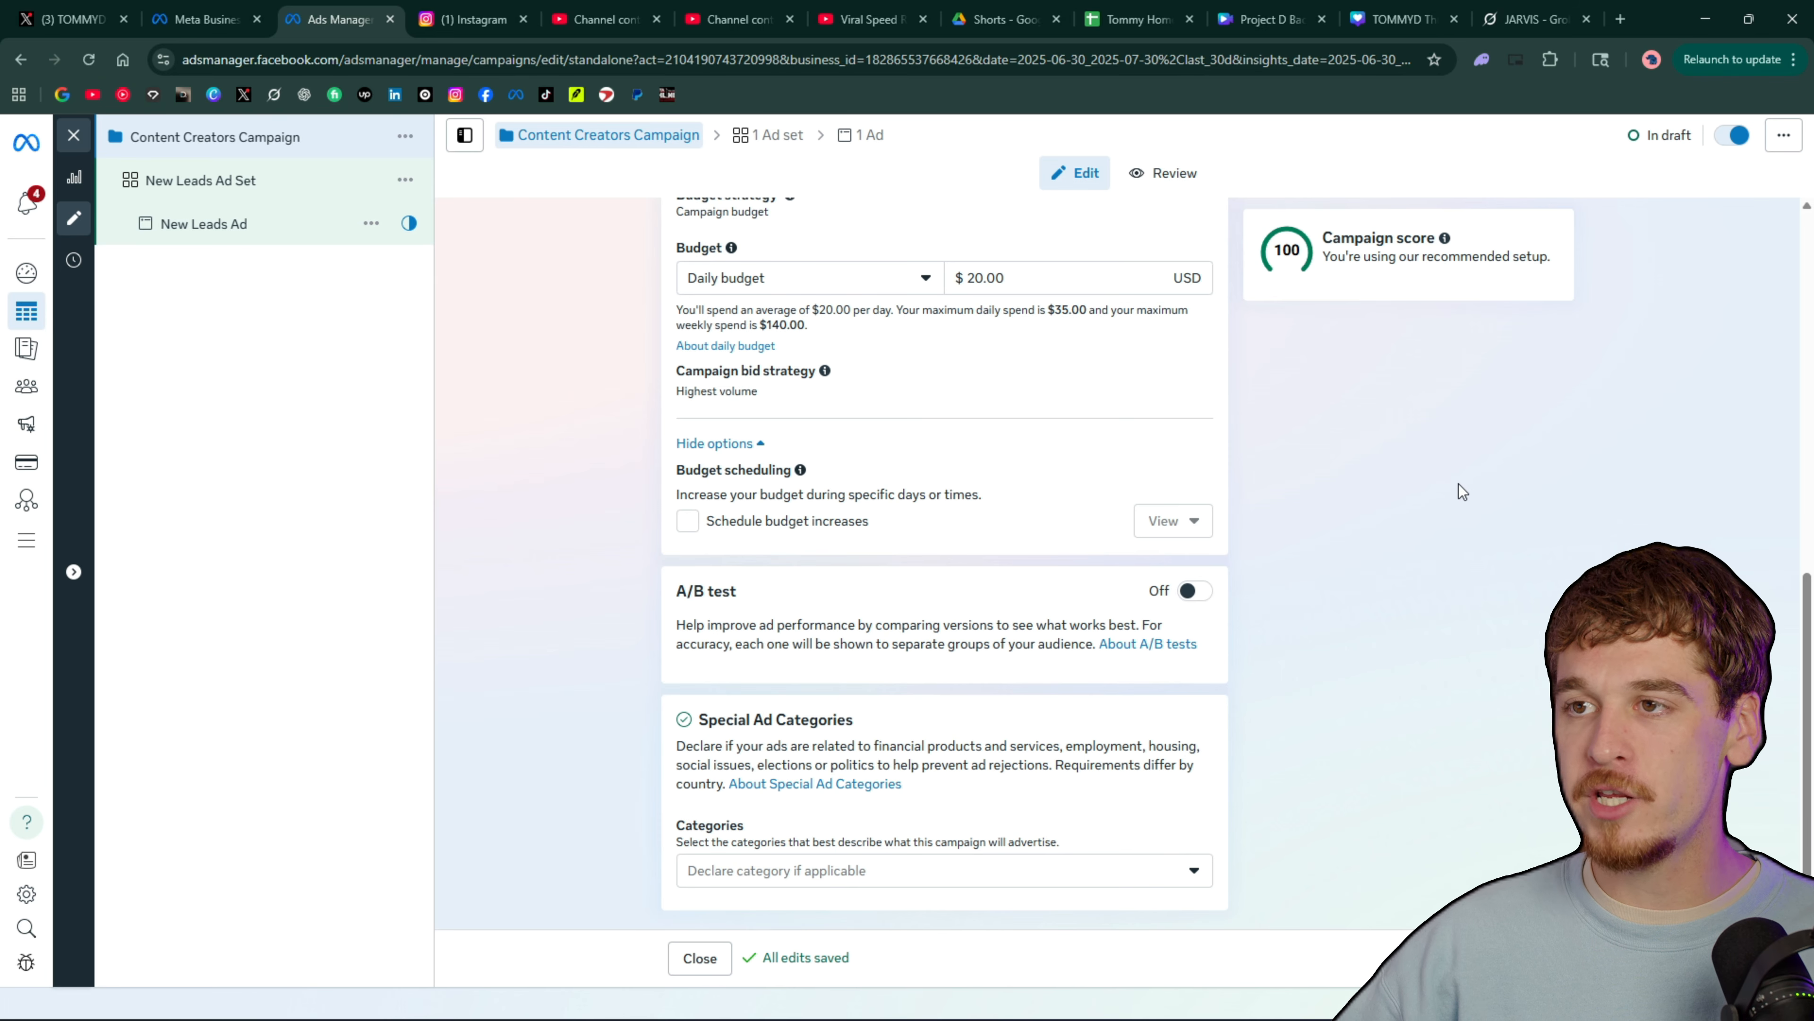
scroll(1459, 483, "up", 3)
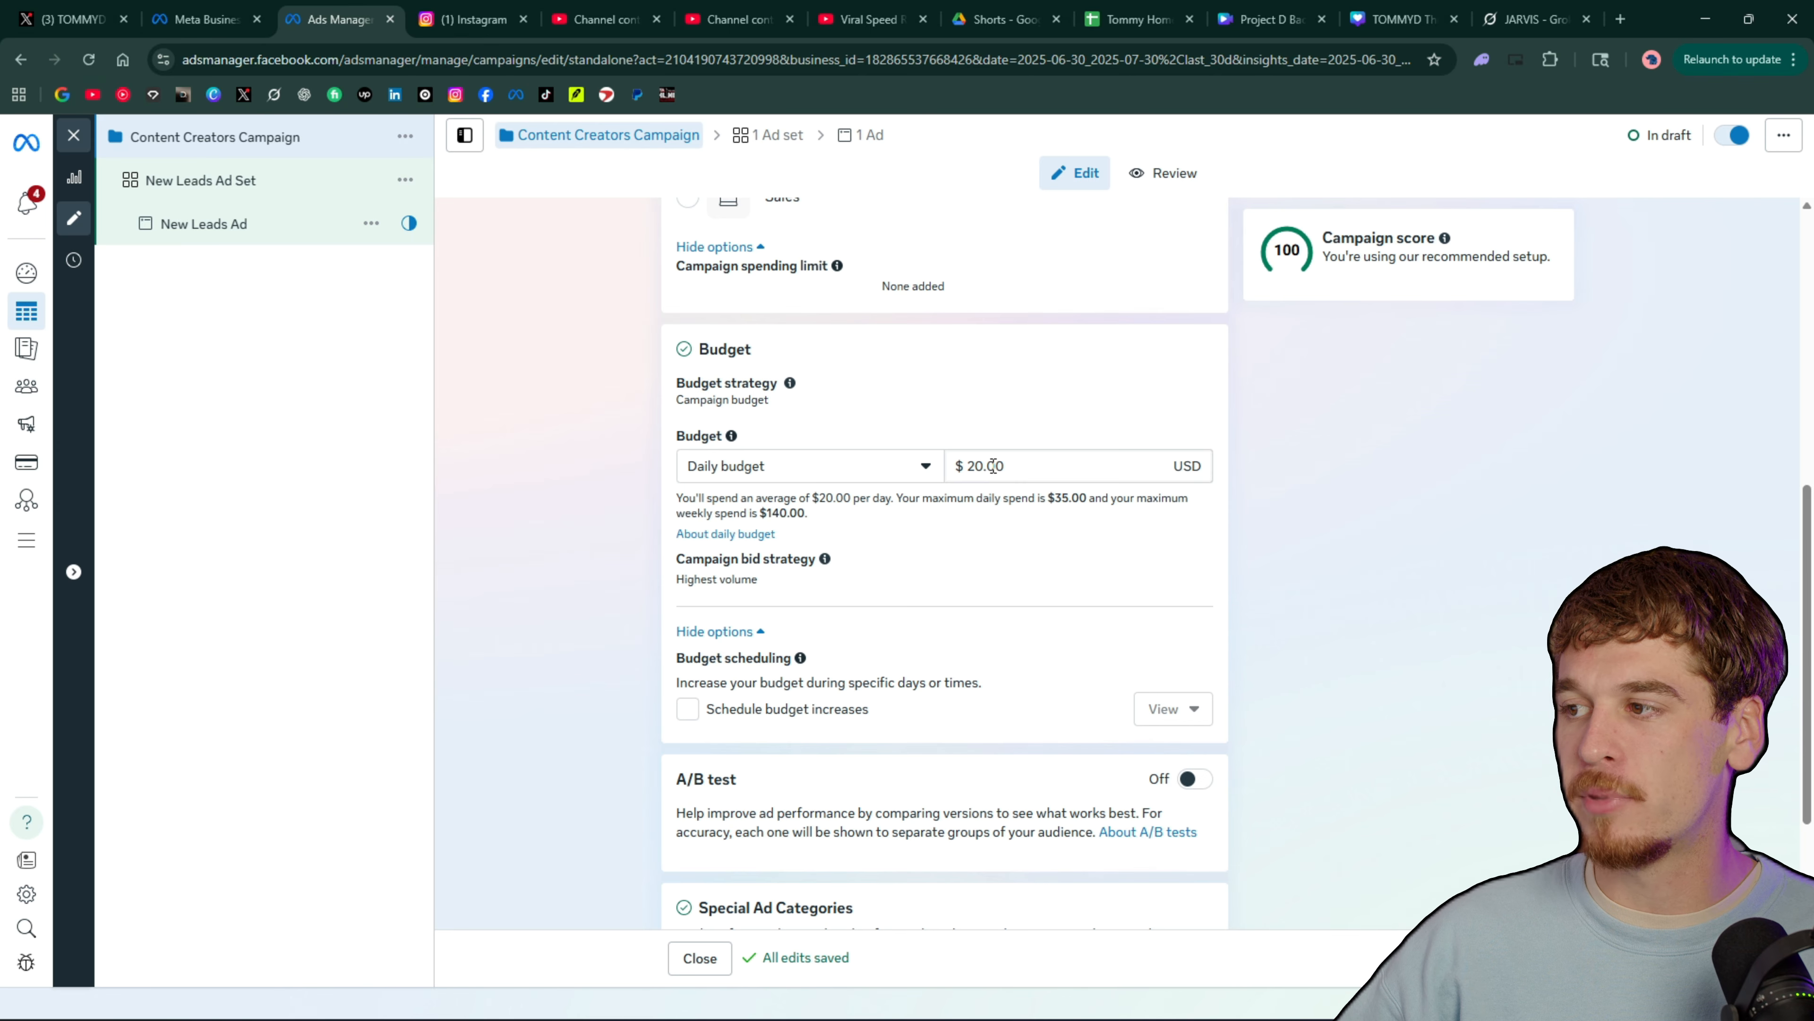
left_click(1022, 467)
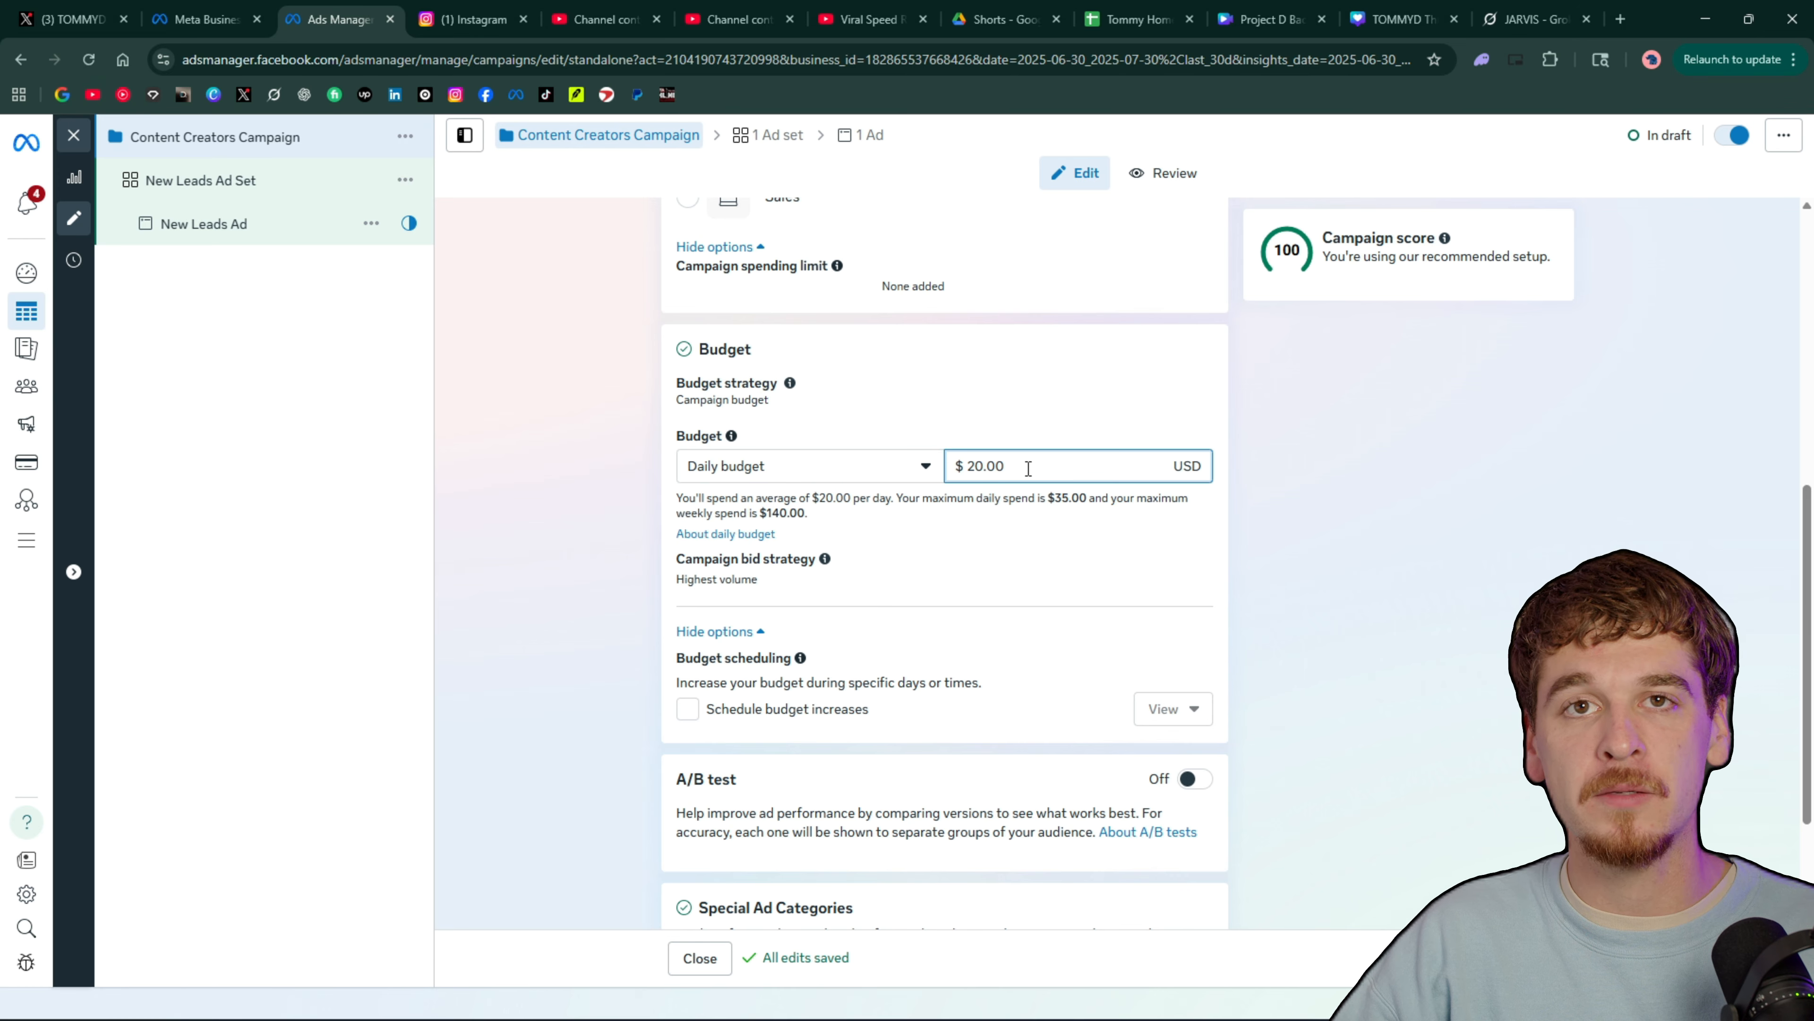
Enable scheduled budget increases to view the proposed time period, and turn them off again
scroll(1028, 469, "down", 3)
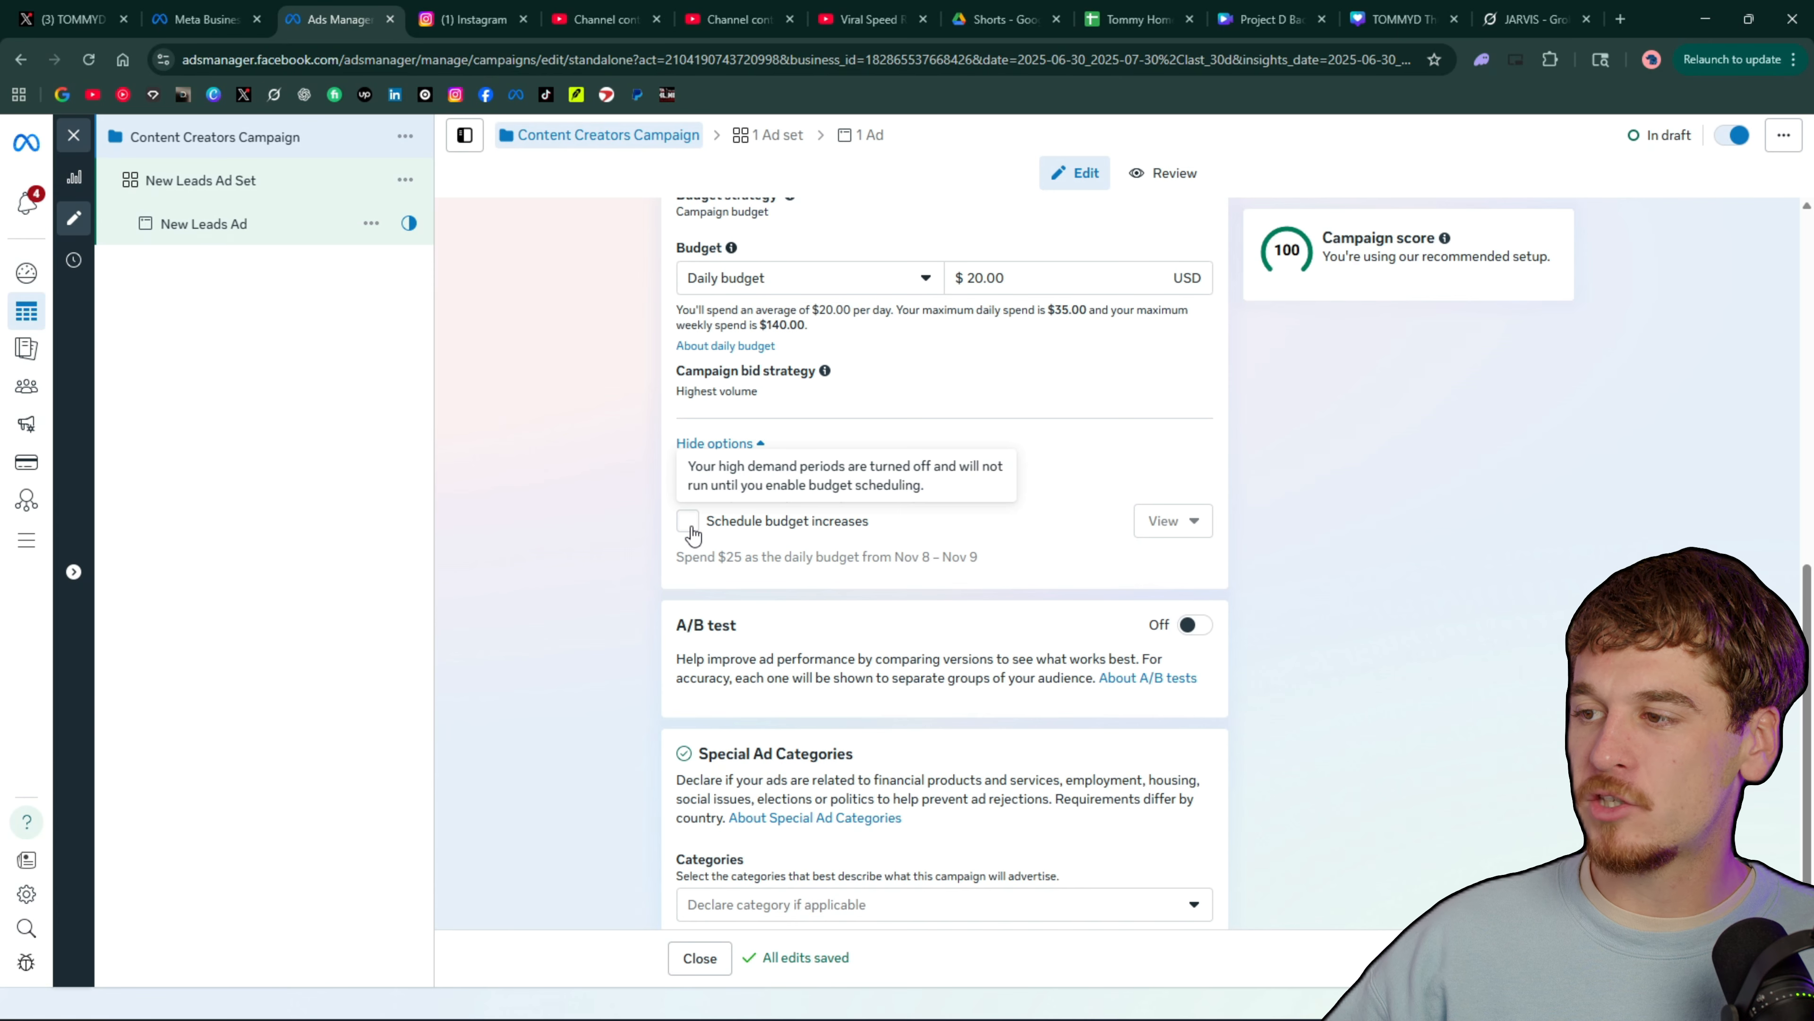
left_click(693, 526)
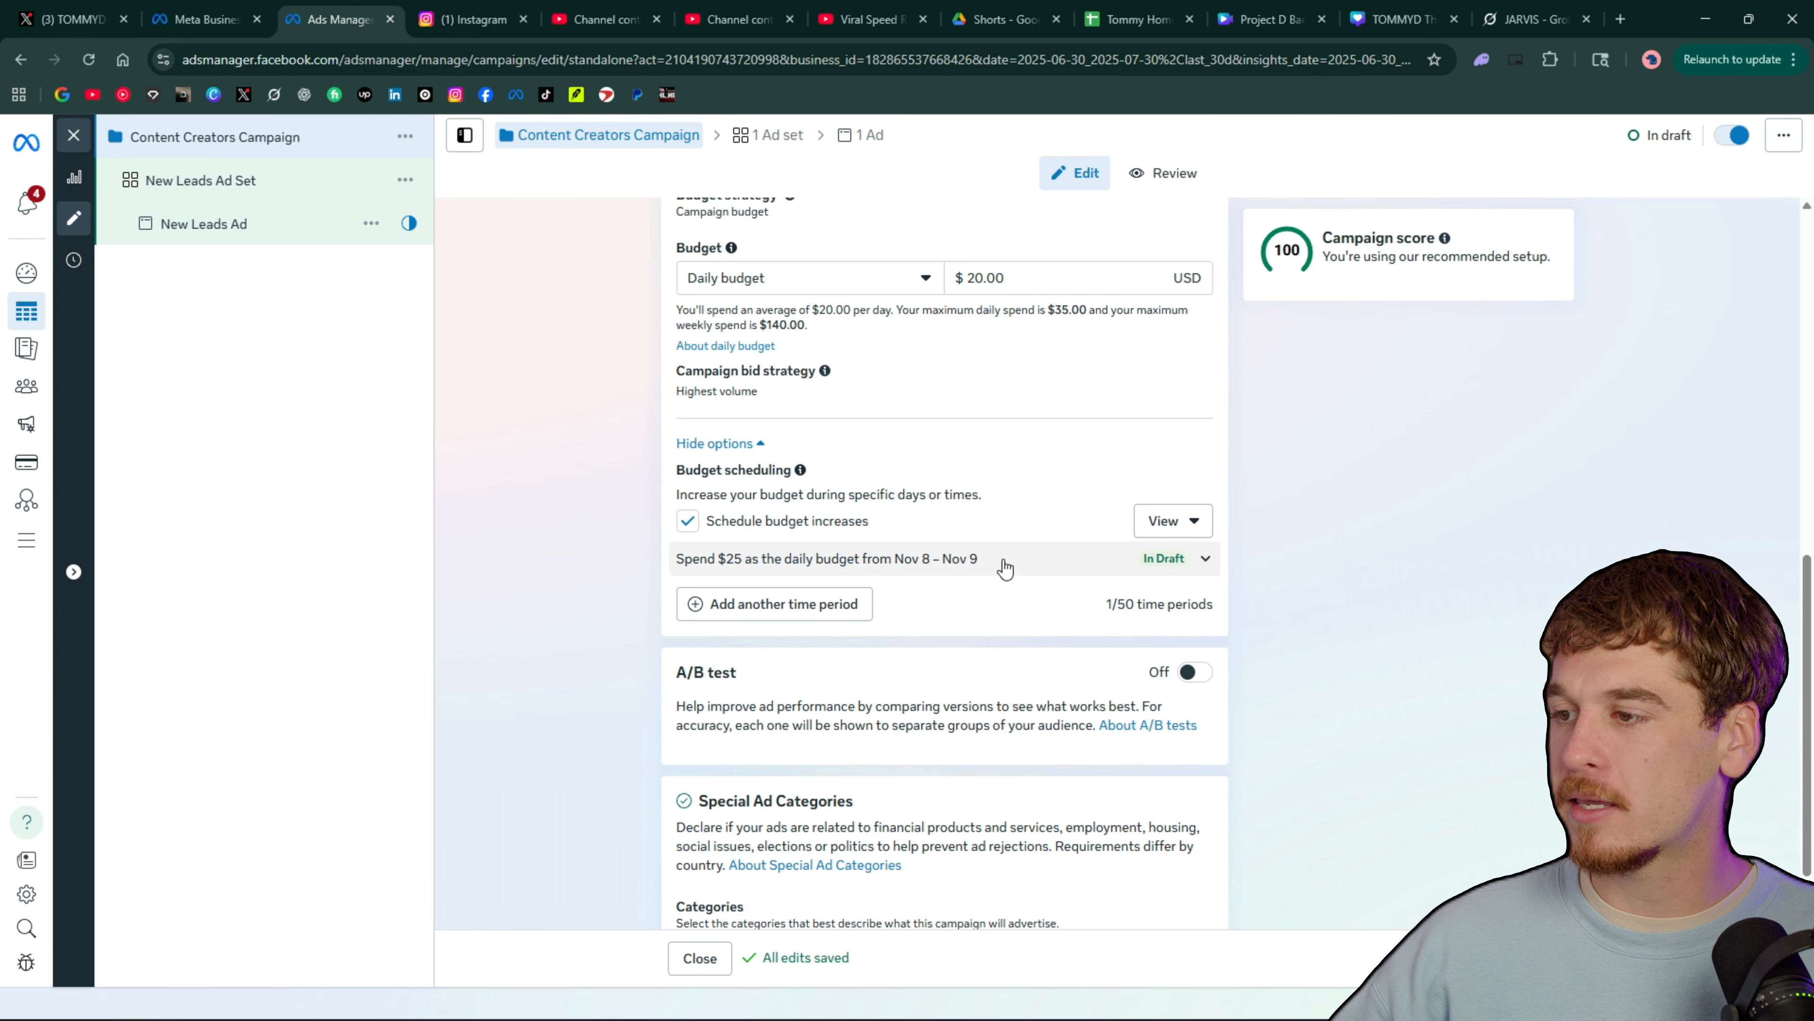
left_click(688, 523)
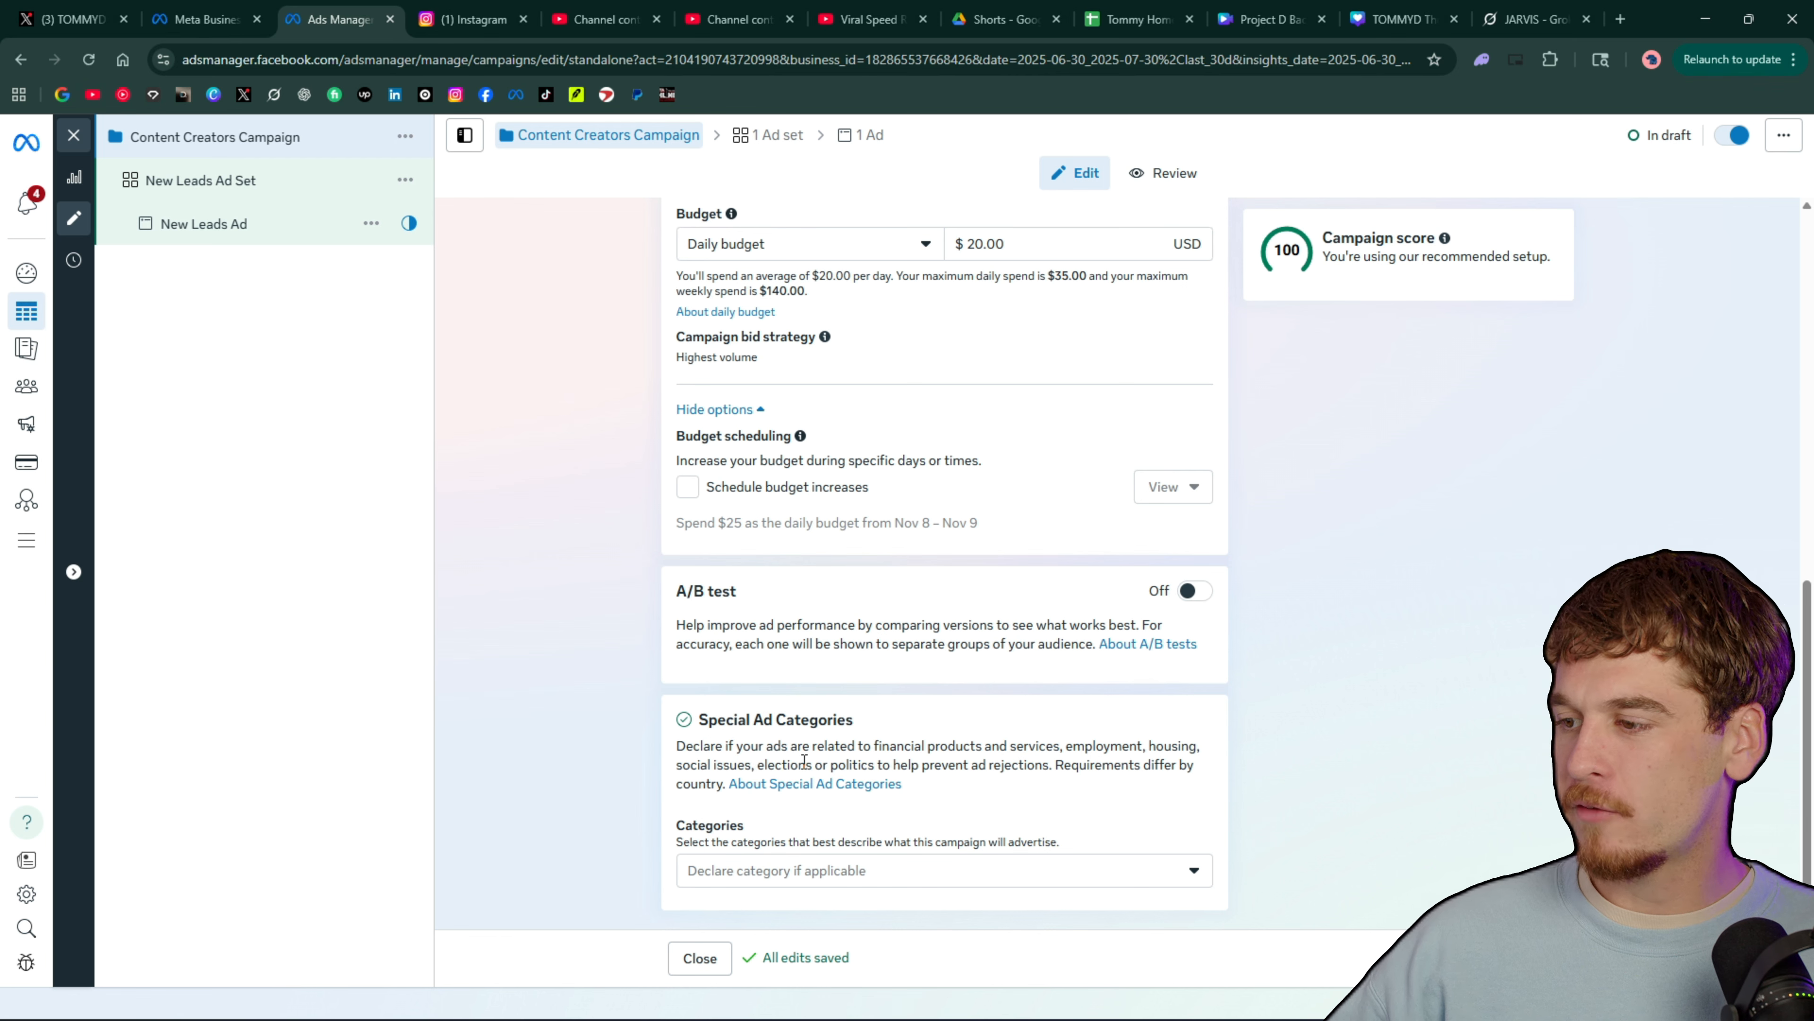
Examine the available special ad categories without declaring any, and look over the campaign's budget settings
left_click(854, 869)
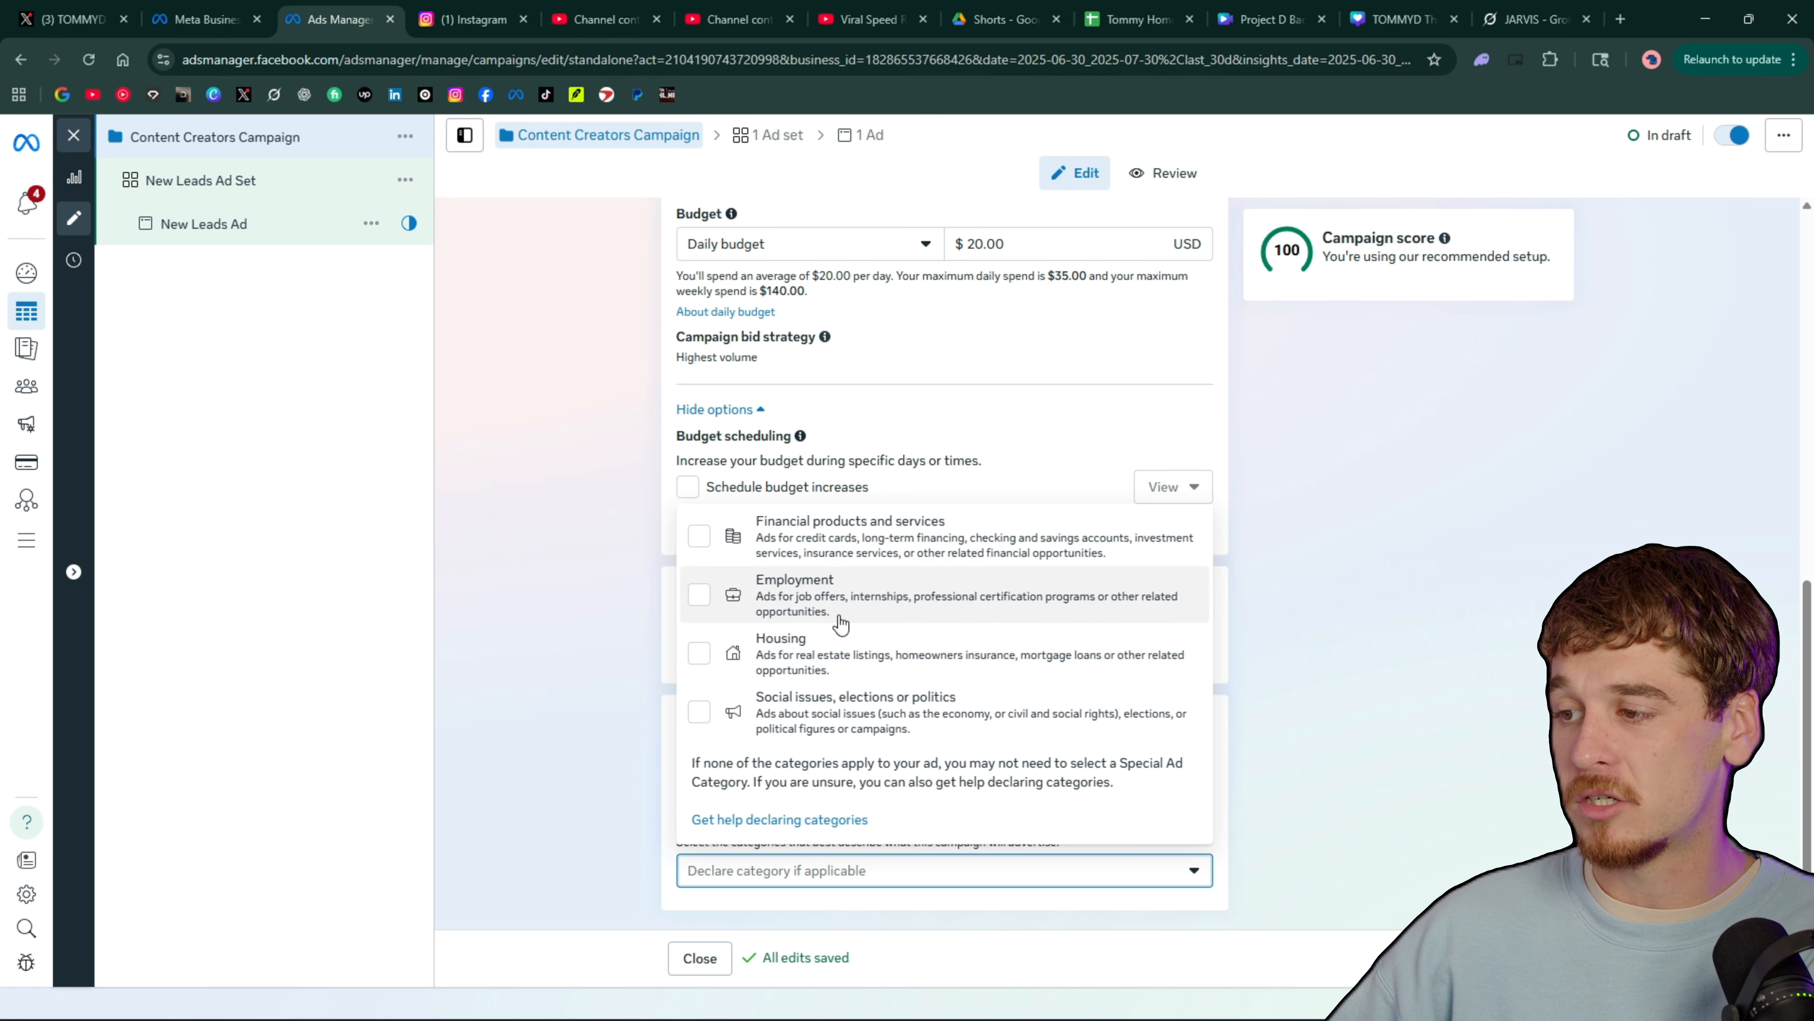
left_click(1298, 638)
scroll(1207, 589, "up", 9)
scroll(1156, 525, "down", 9)
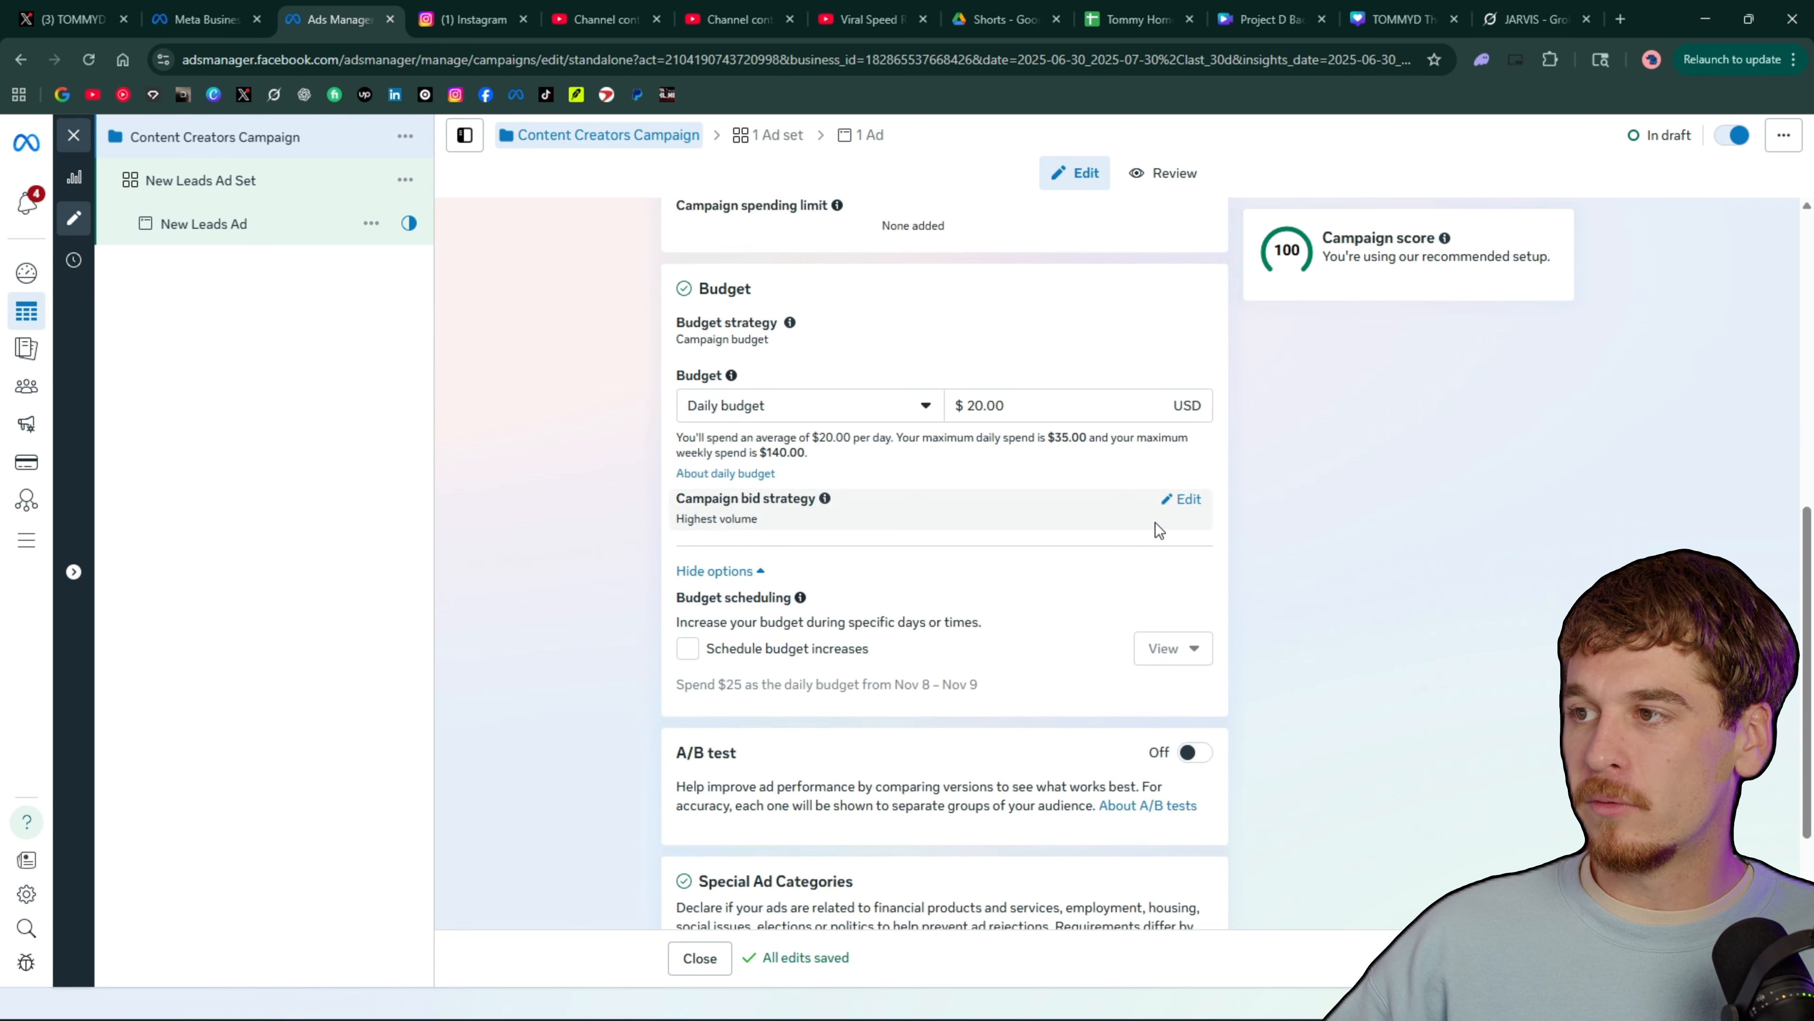
scroll(1171, 536, "up", 9)
scroll(1229, 506, "down", 7)
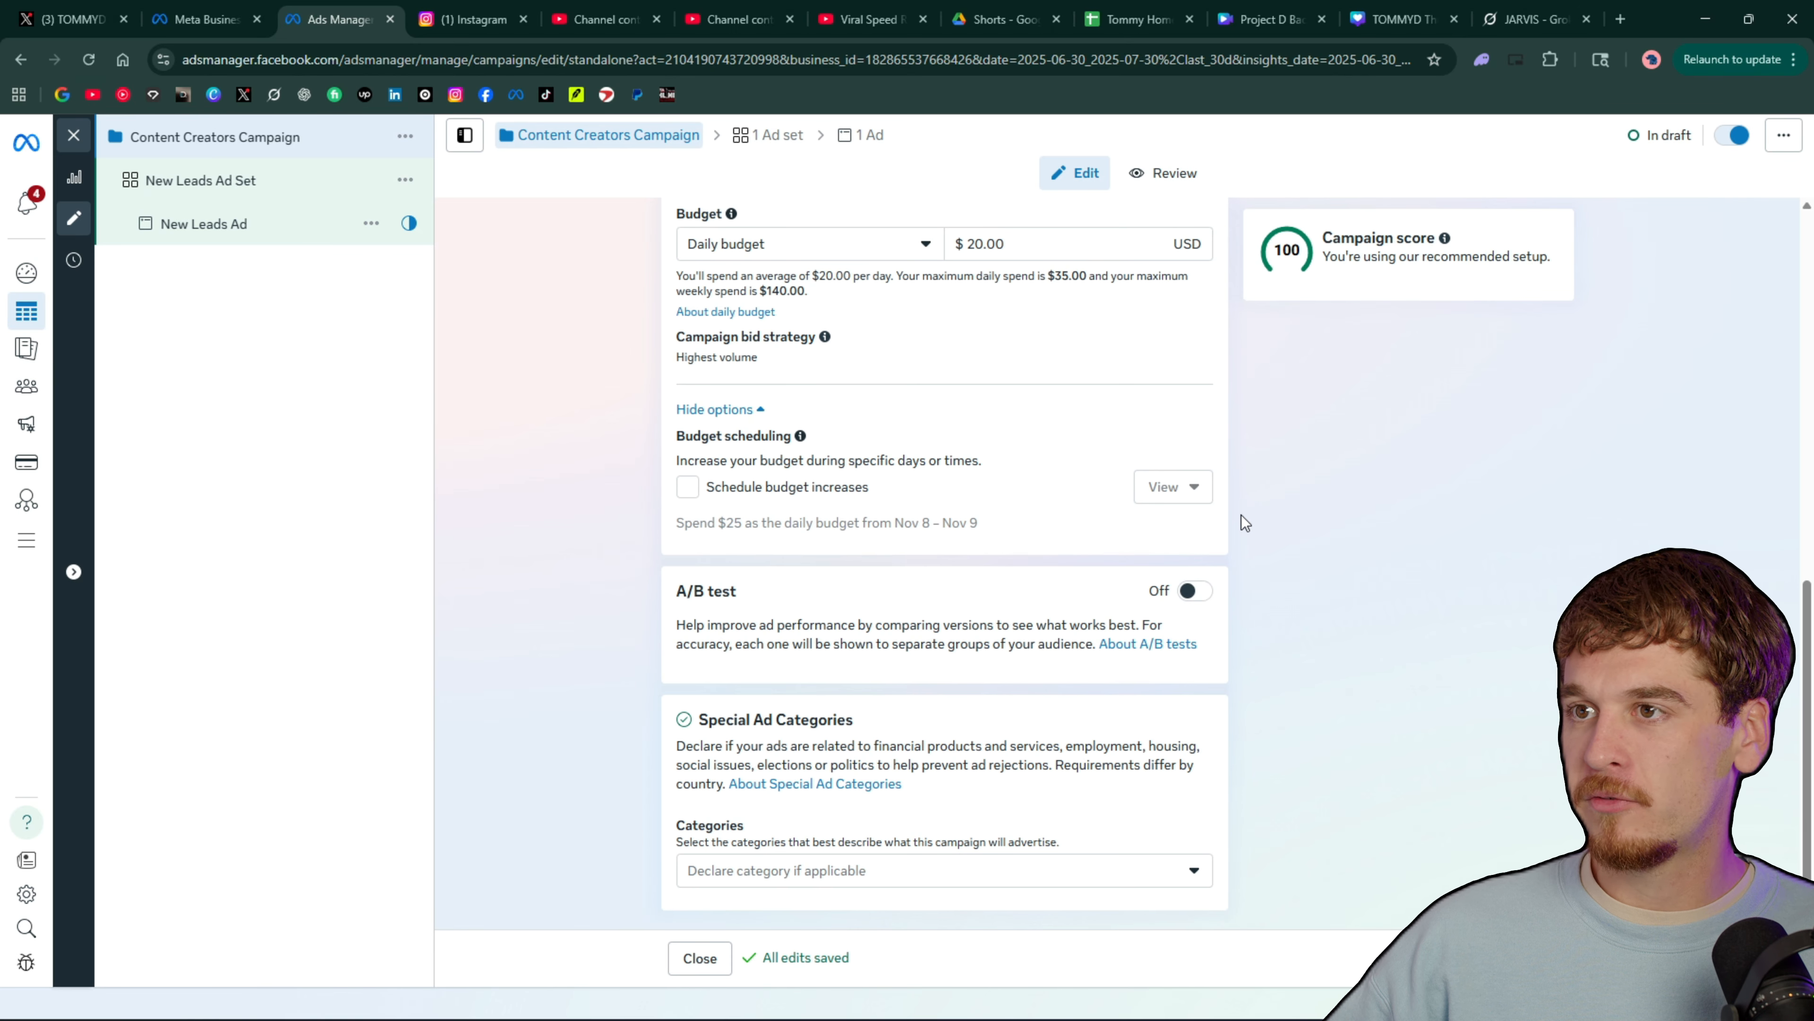
Rename the New Leads Ad Set to "Youtubers Long Form Ad Set"
left_click(278, 181)
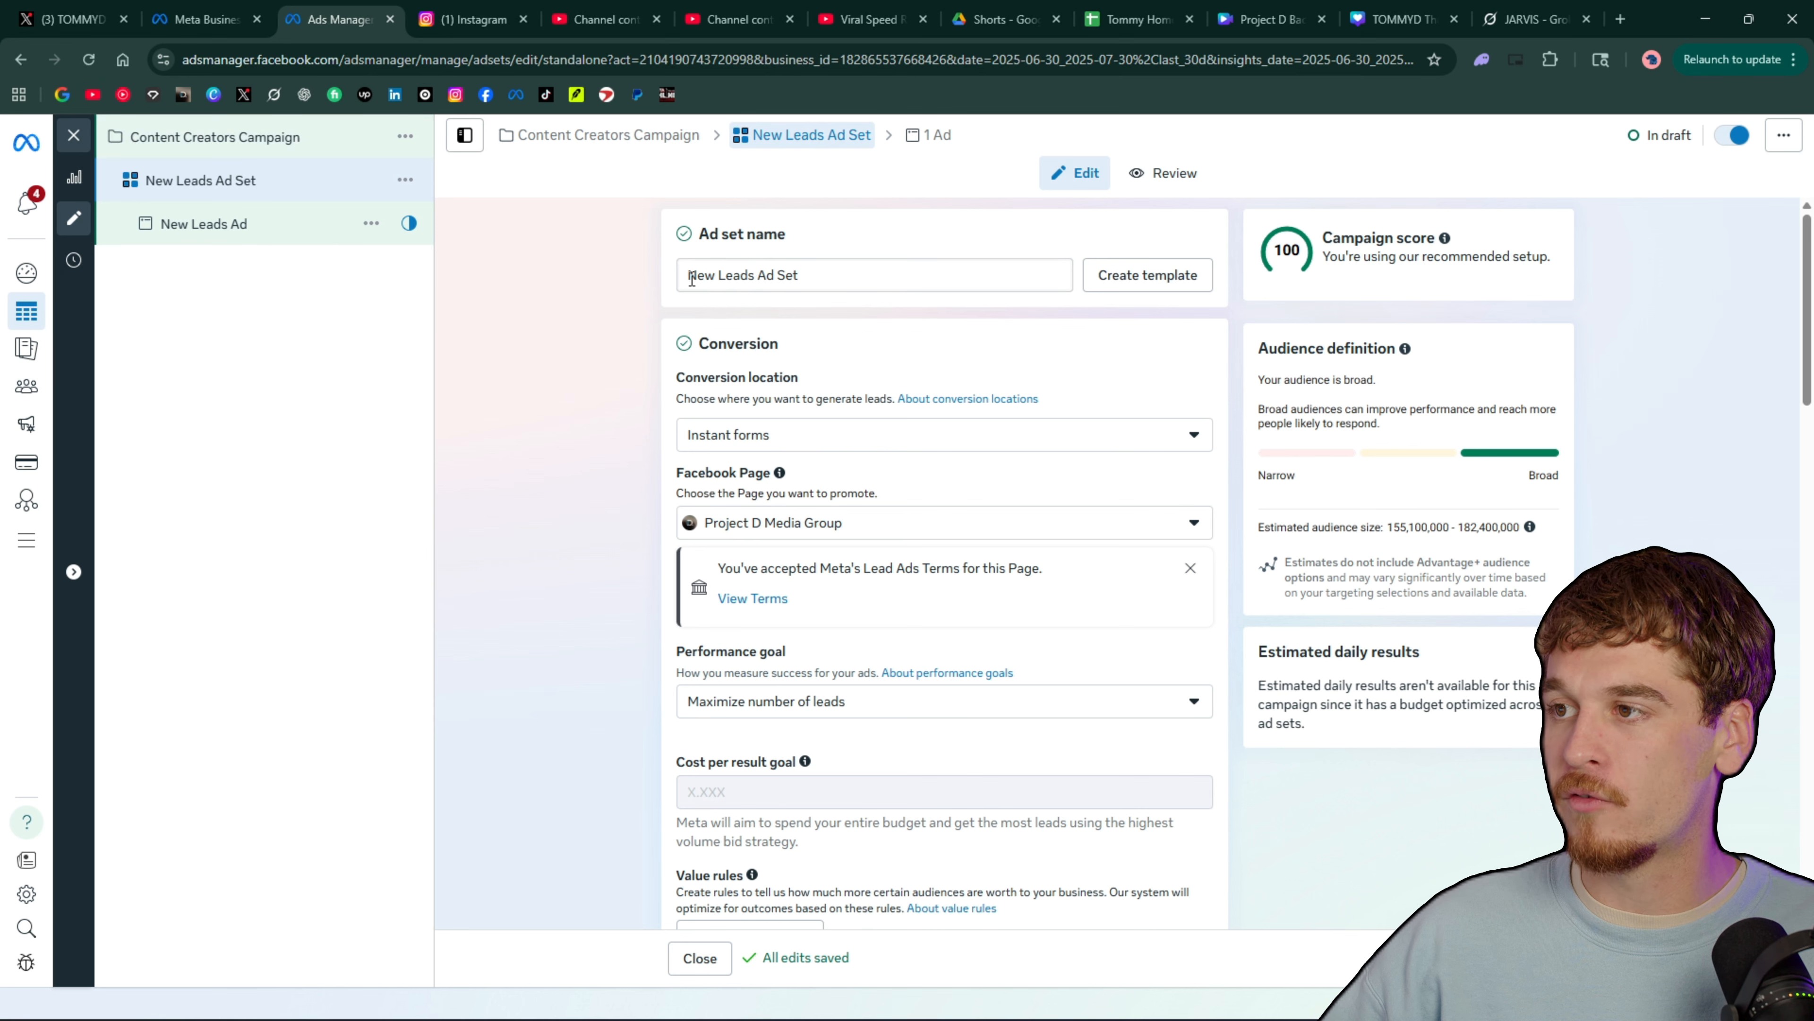
left_click_drag(691, 279, 757, 282)
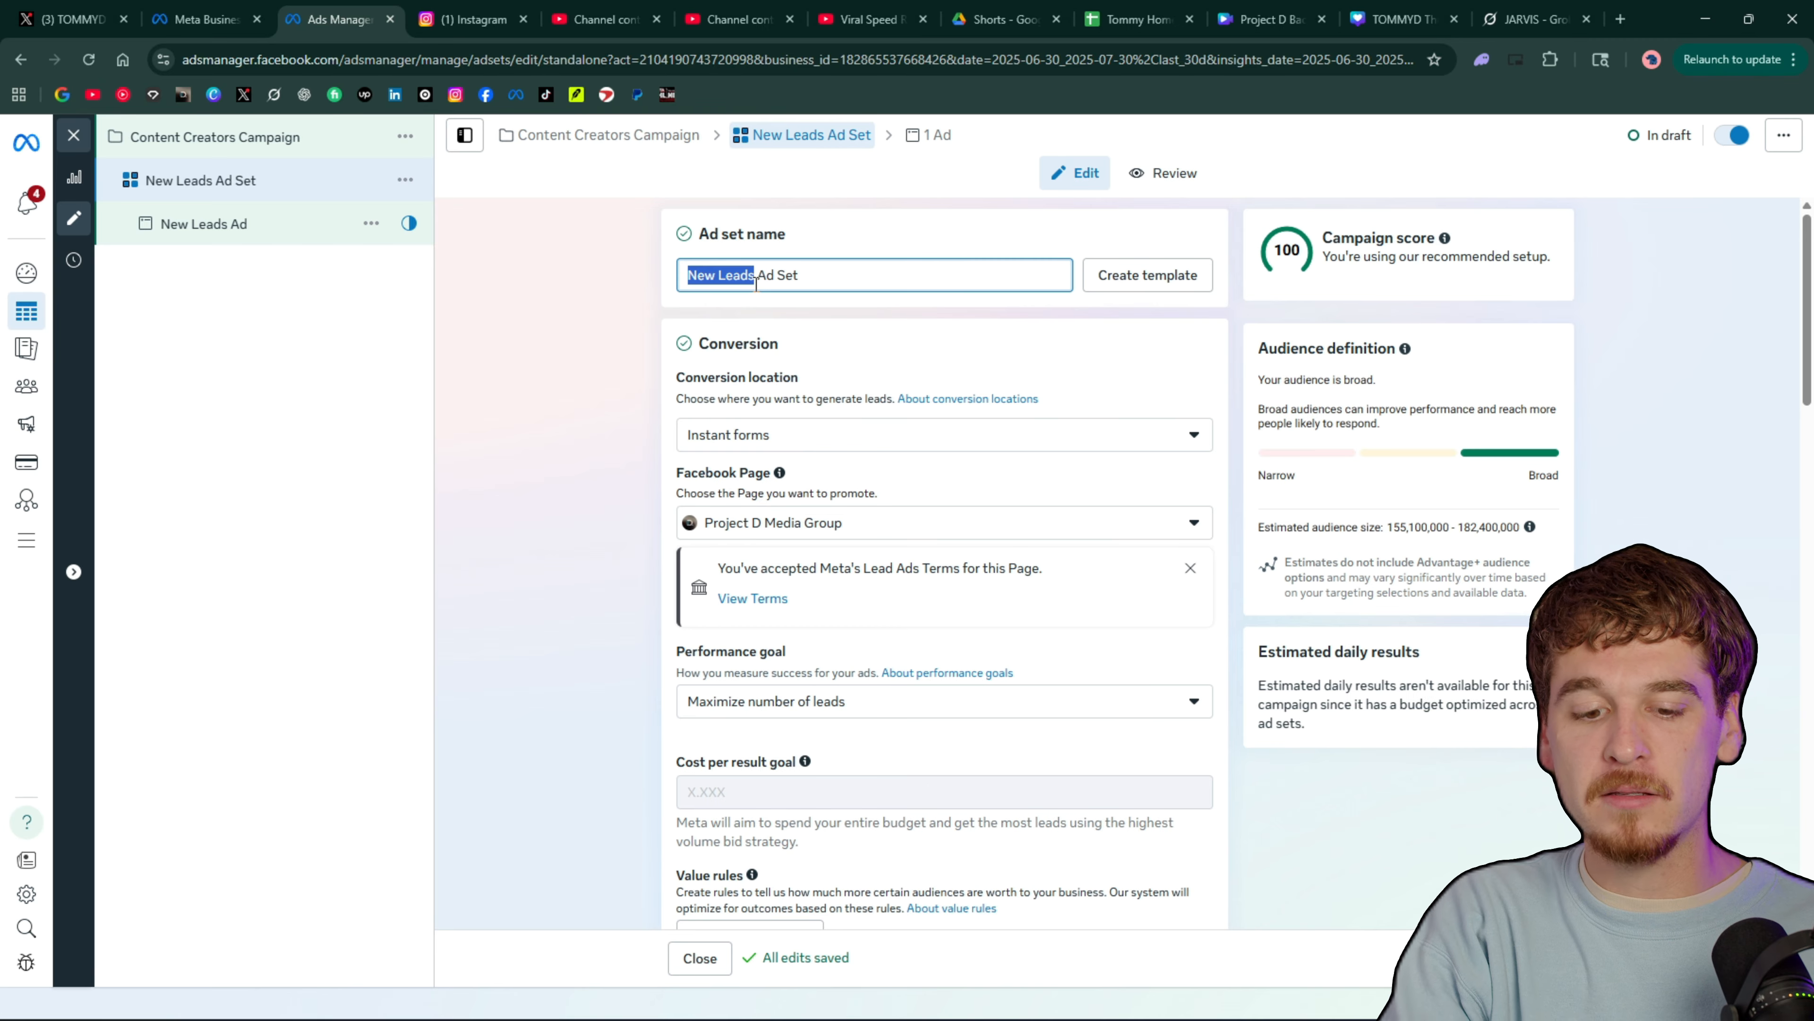
type("You")
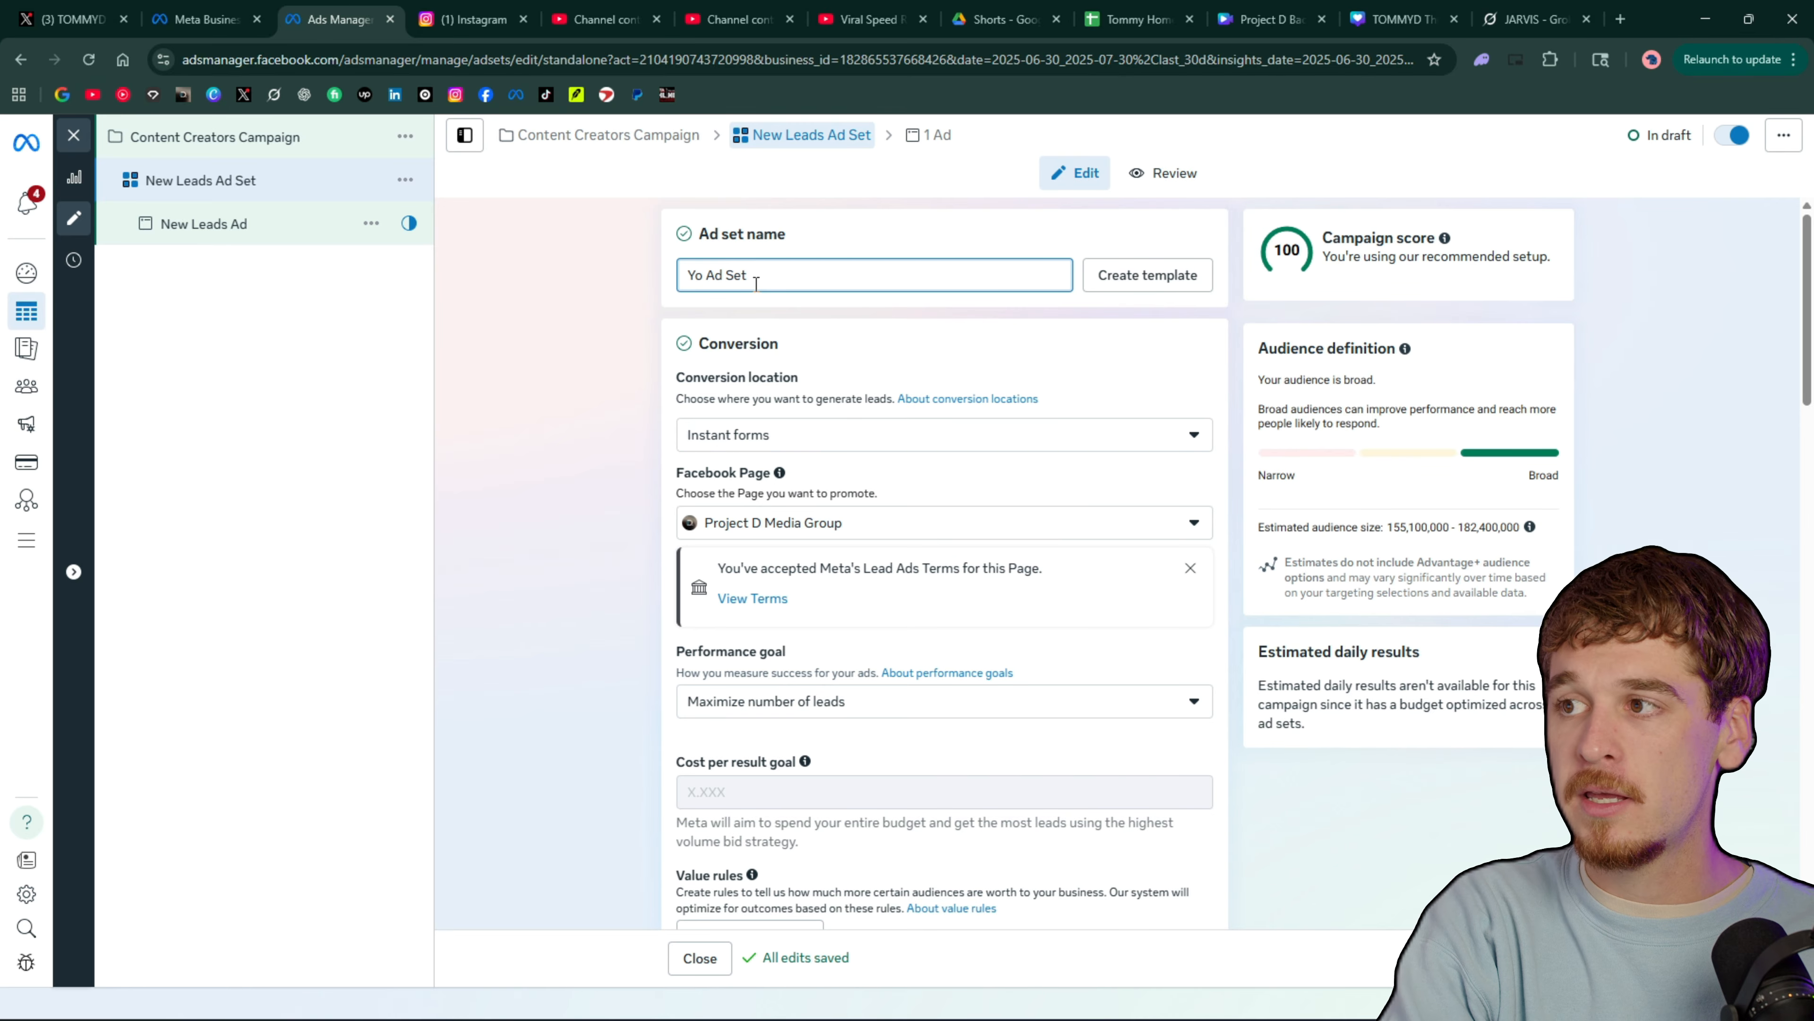
type("tubers Long")
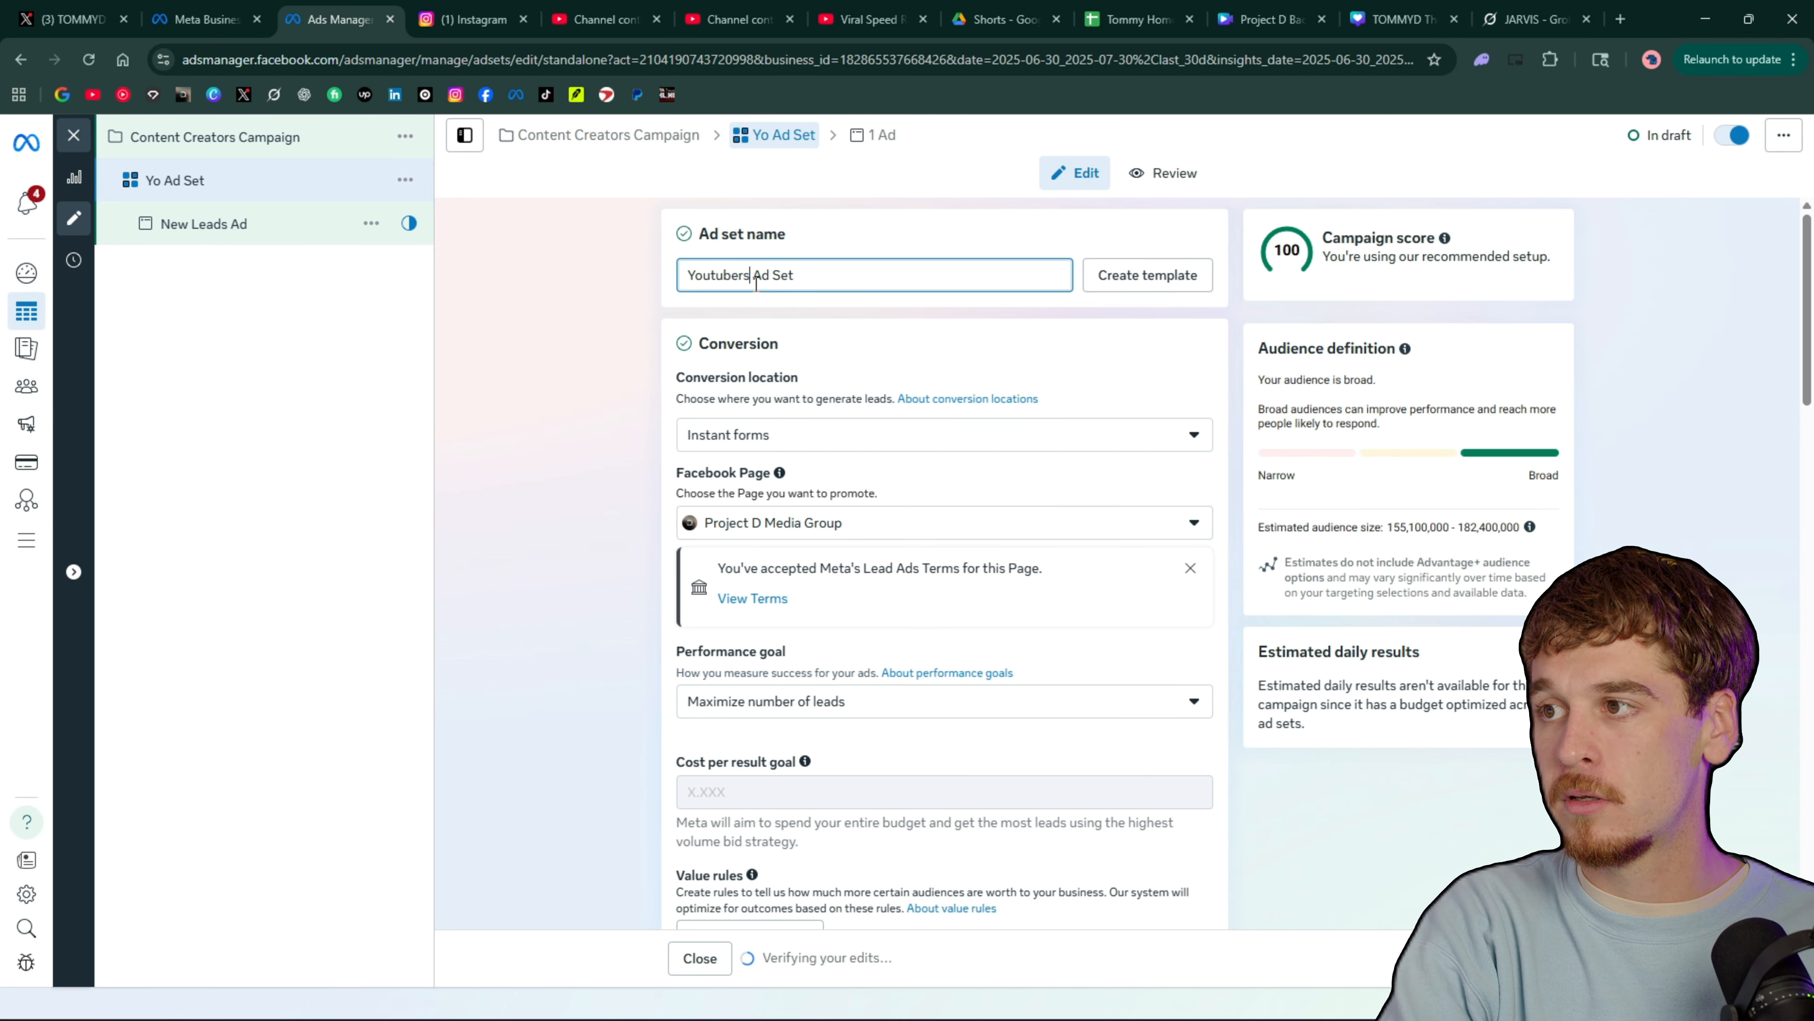
type(" Form")
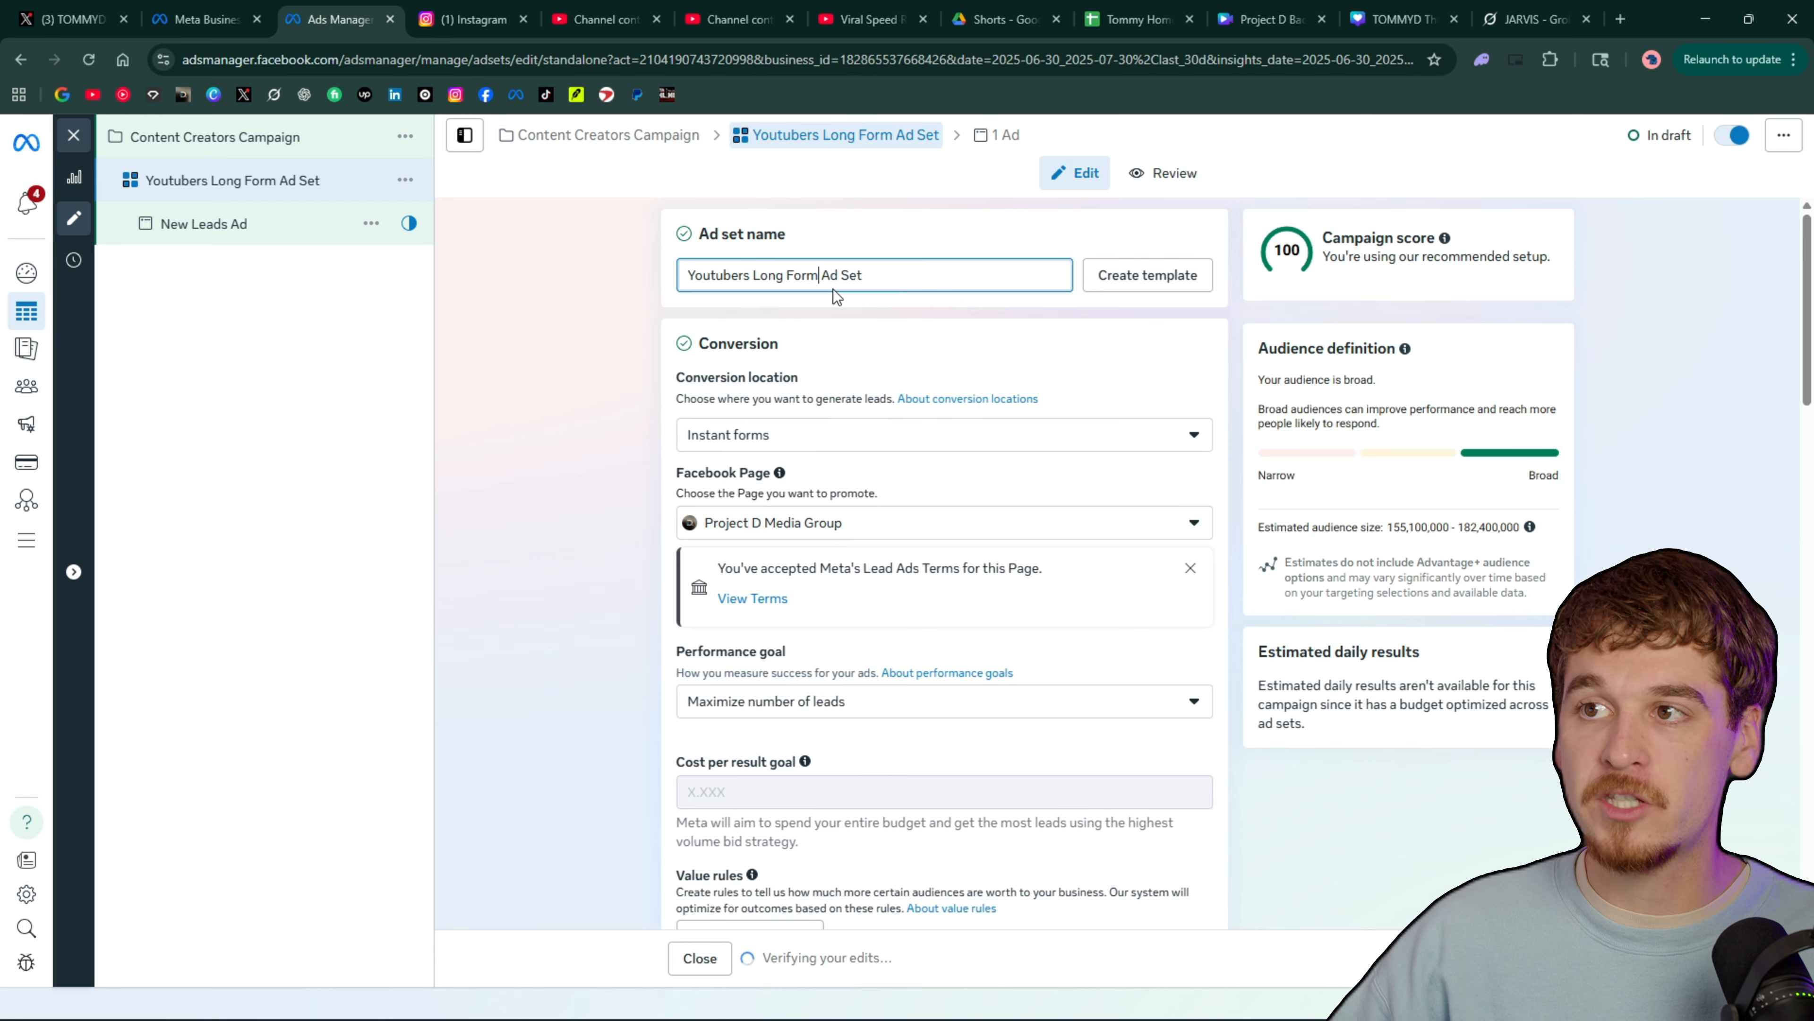
left_click(516, 340)
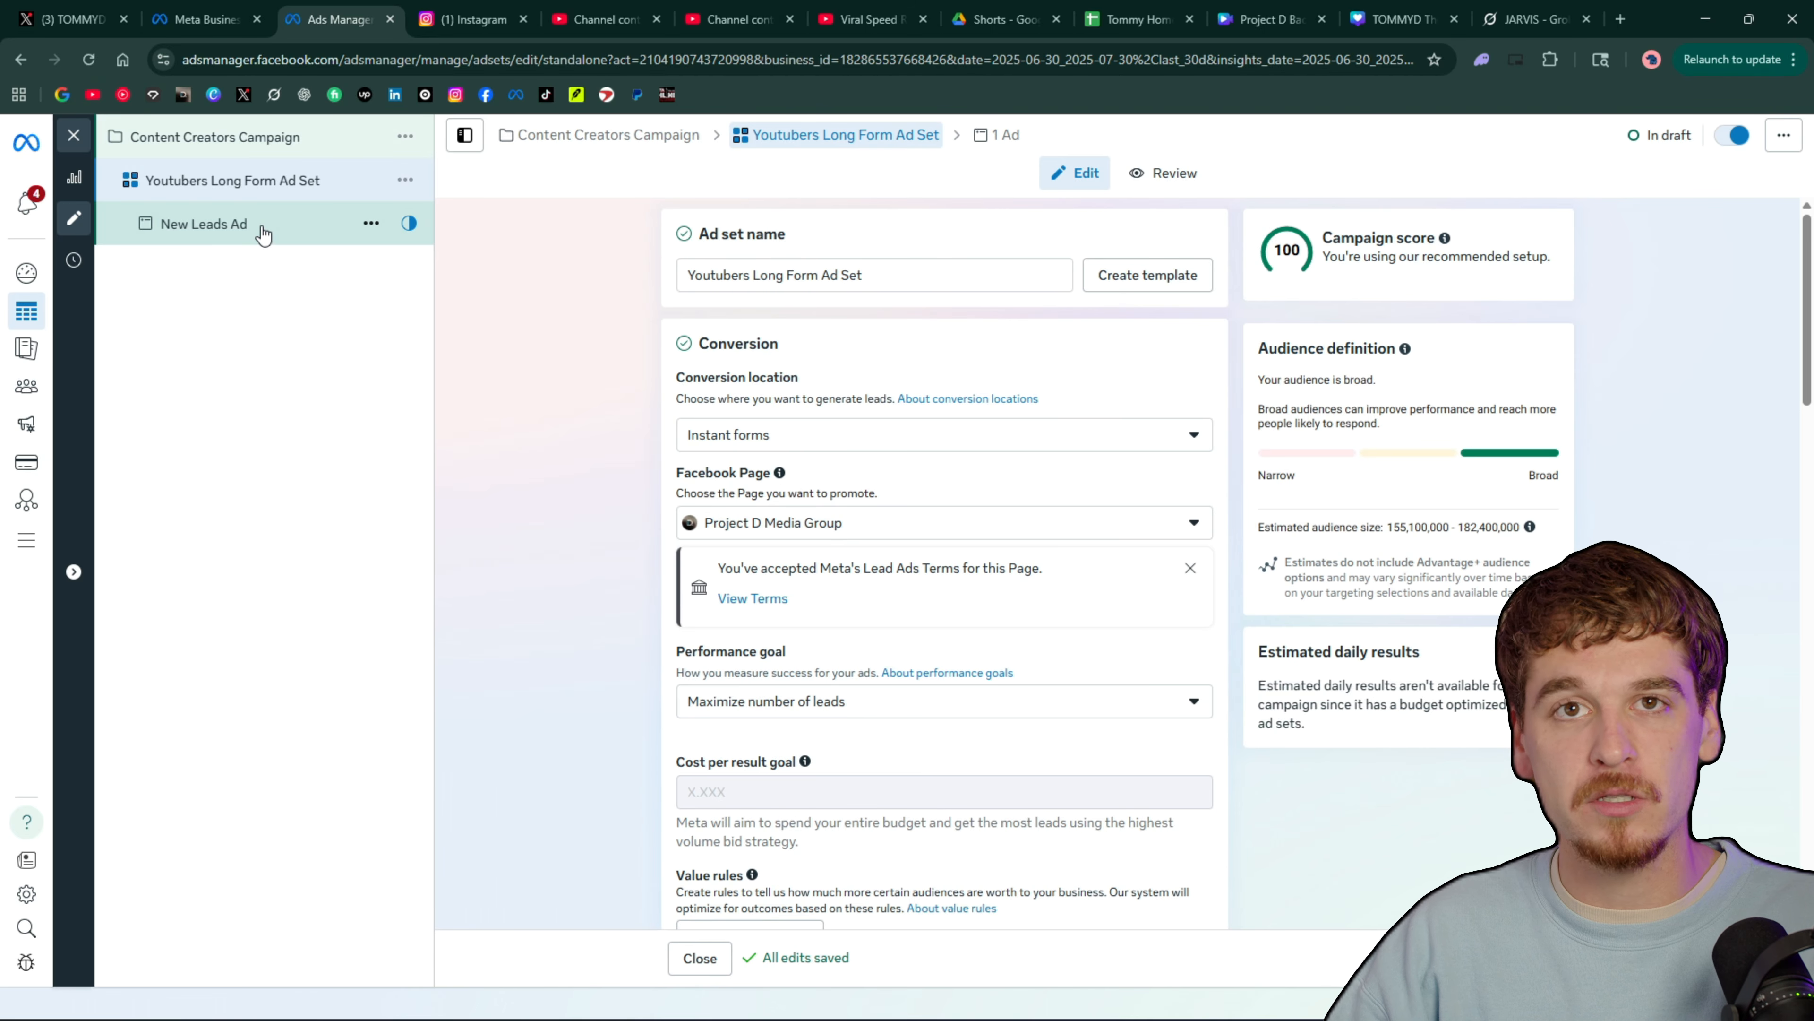
Set the ad set's conversion location to Website and instant forms
scroll(822, 393, "down", 2)
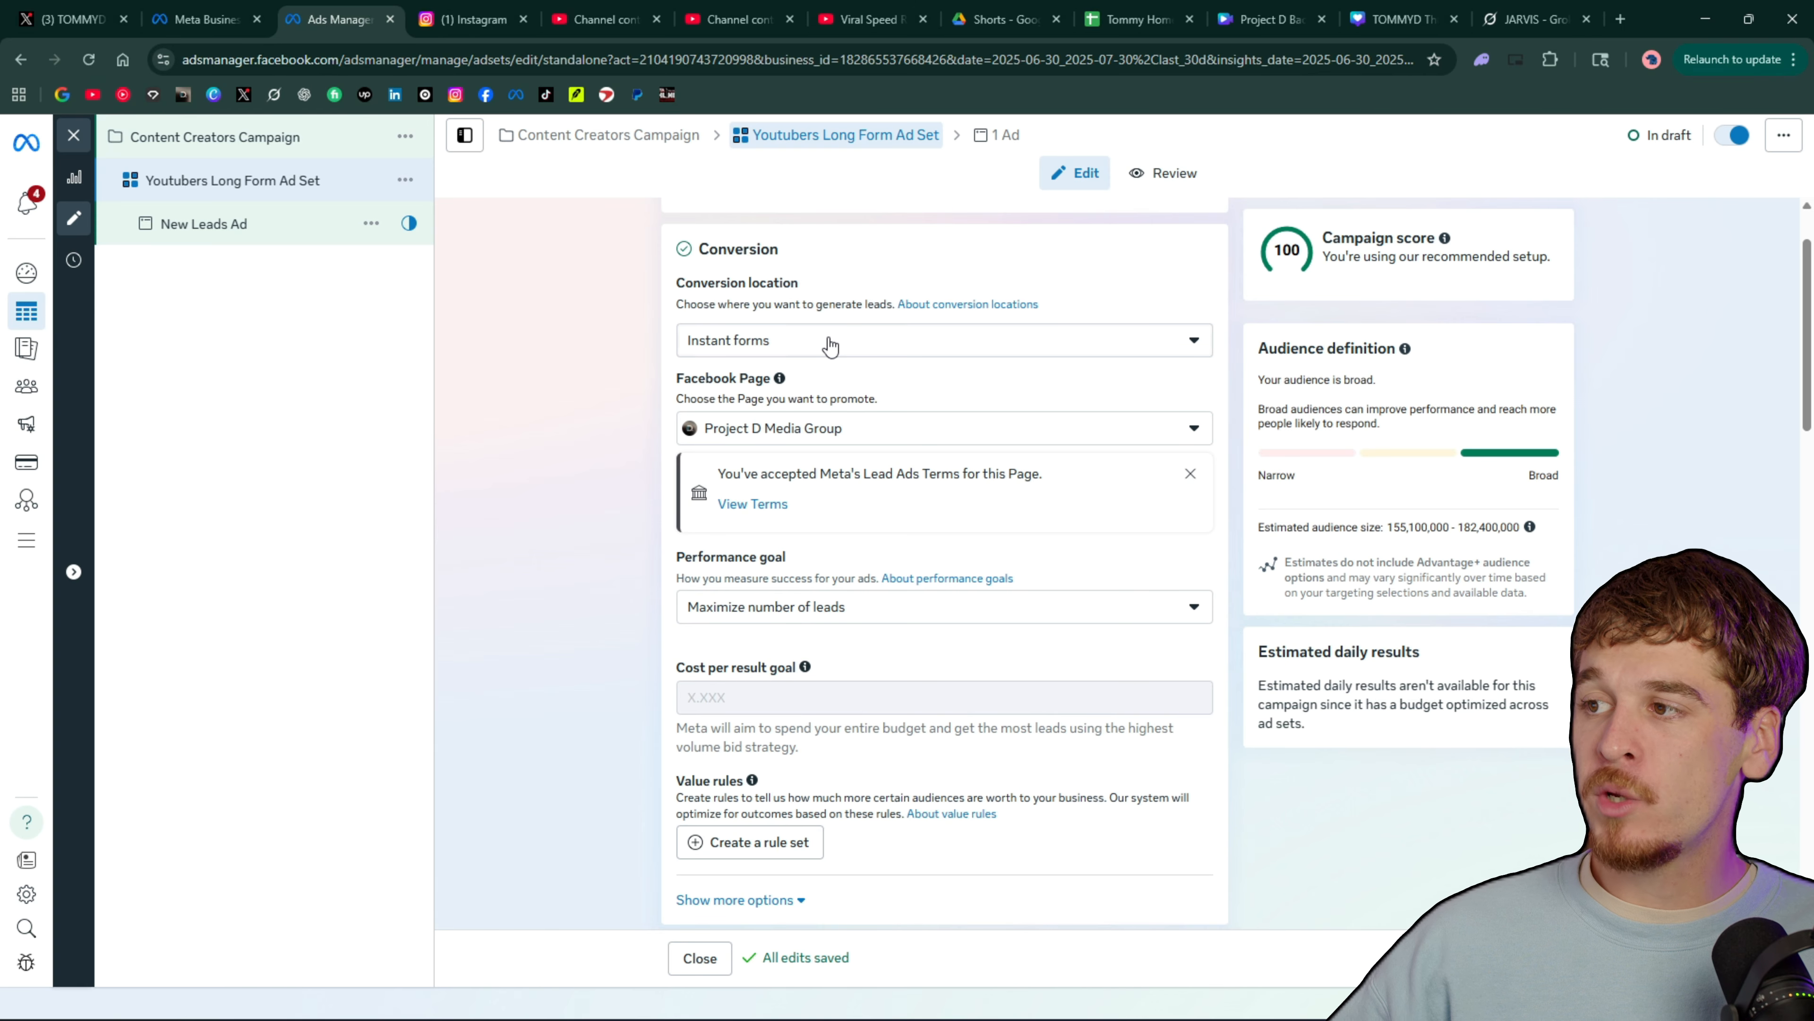
left_click(831, 346)
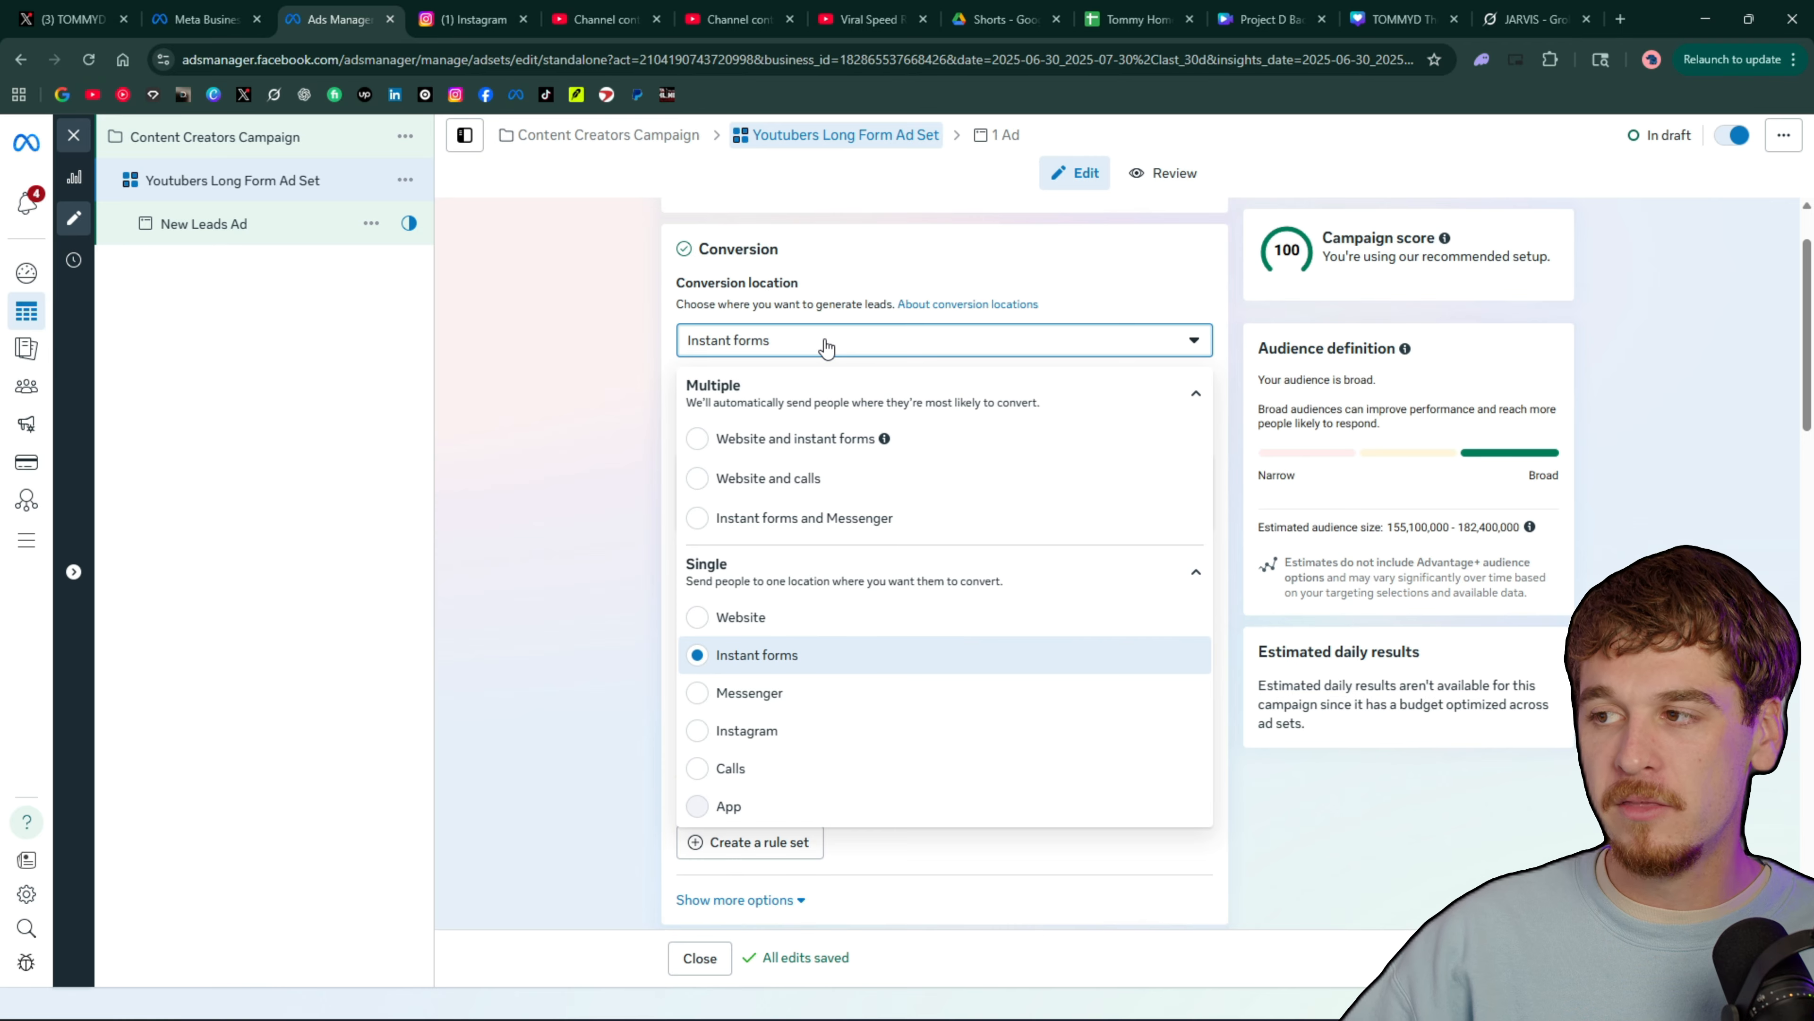
left_click(819, 454)
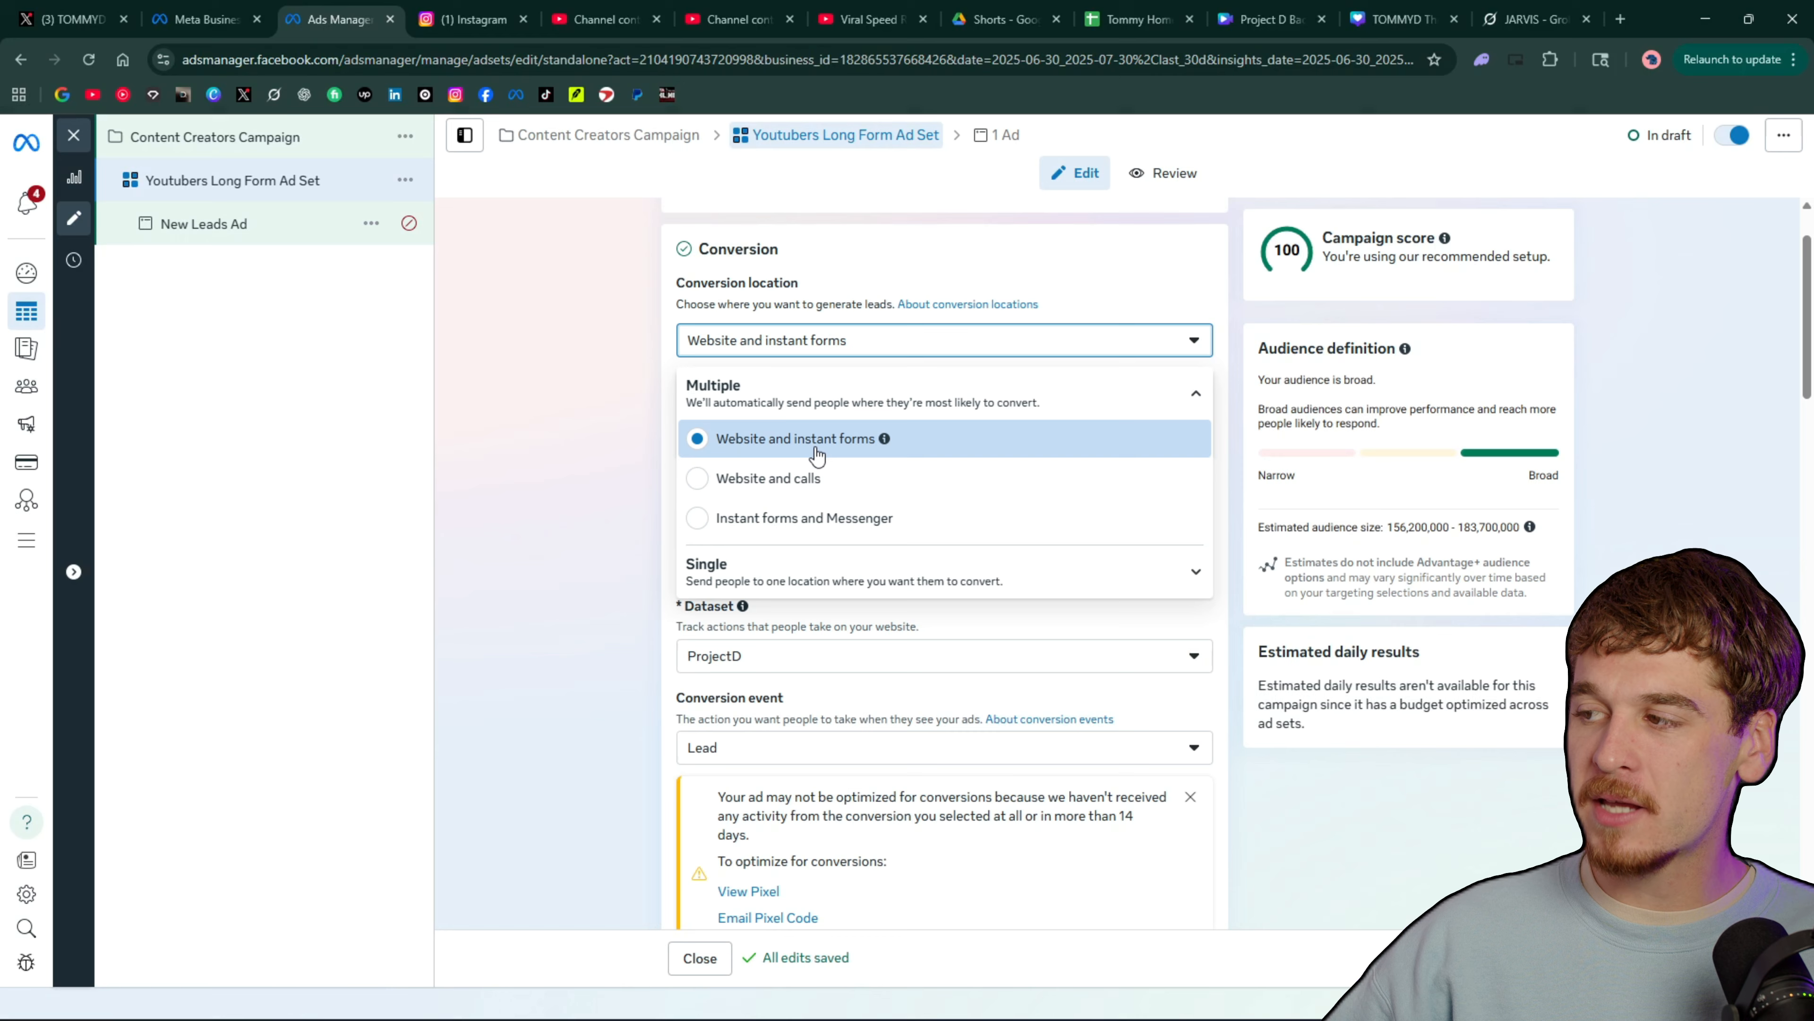
left_click(904, 443)
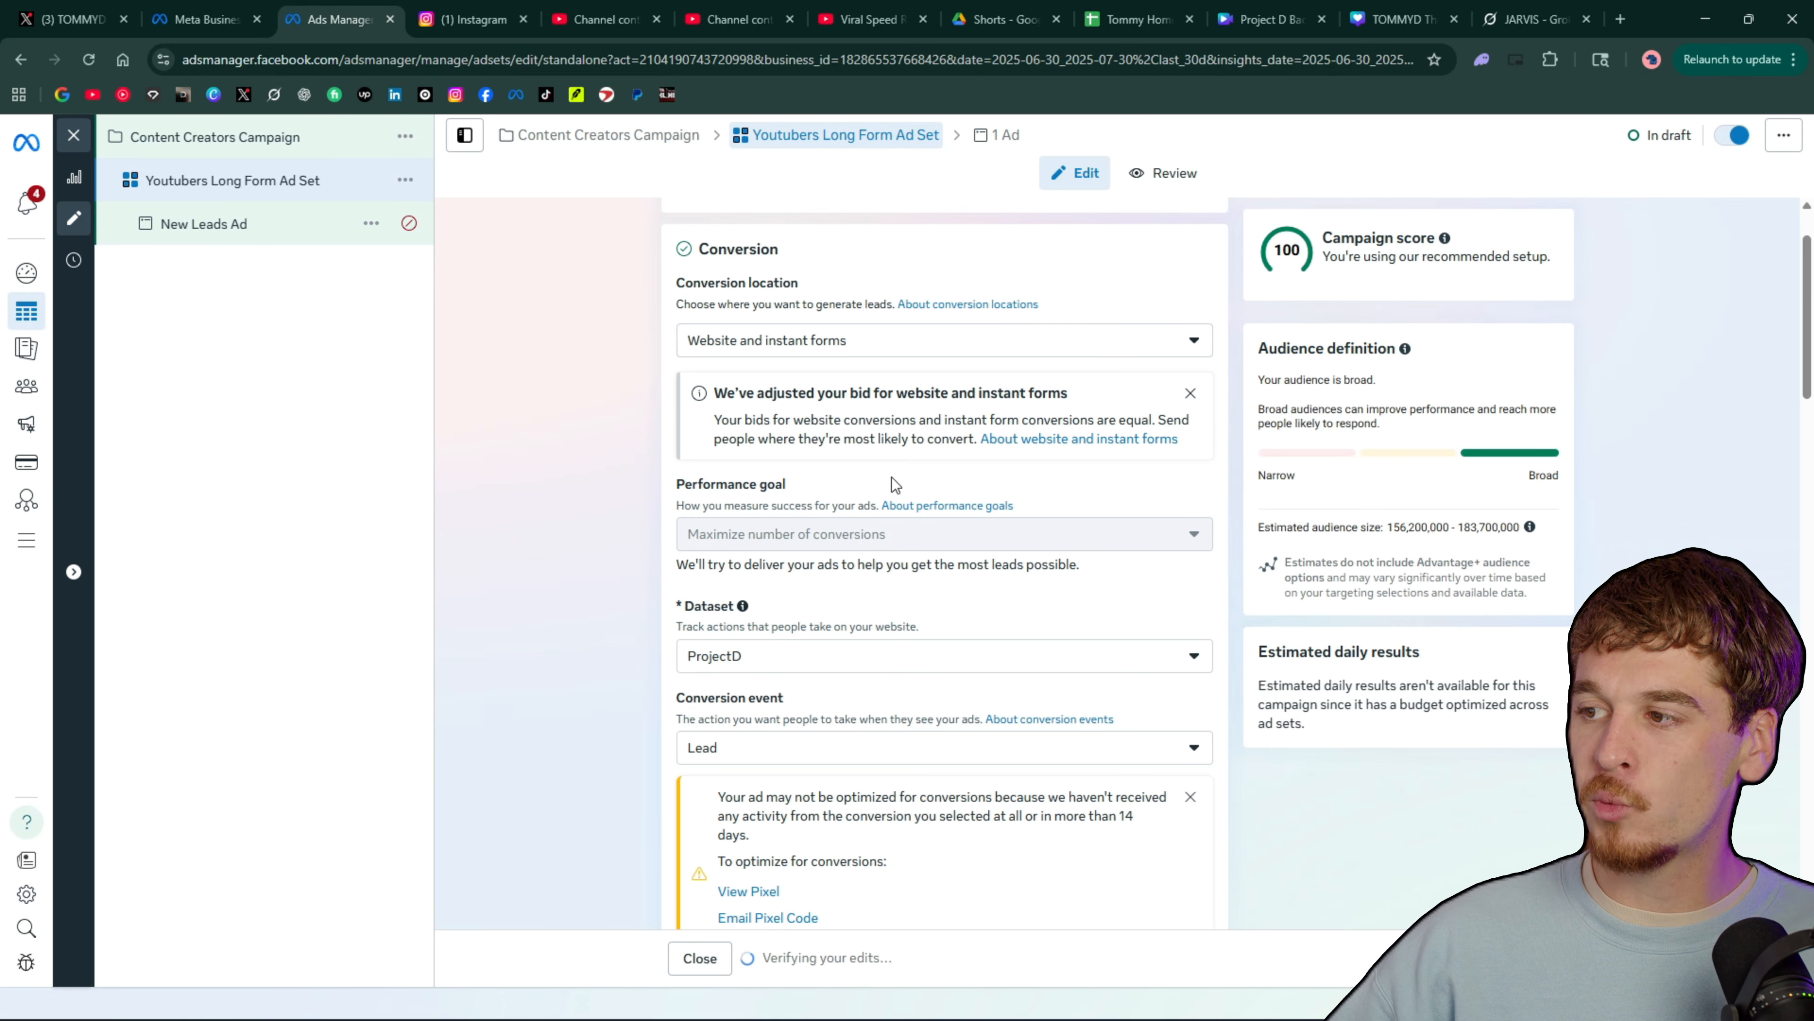
Examine the ad set's performance goal, dataset and conversion event, and look at the conversion location choices again
scroll(929, 478, "down", 2)
scroll(1041, 473, "up", 1)
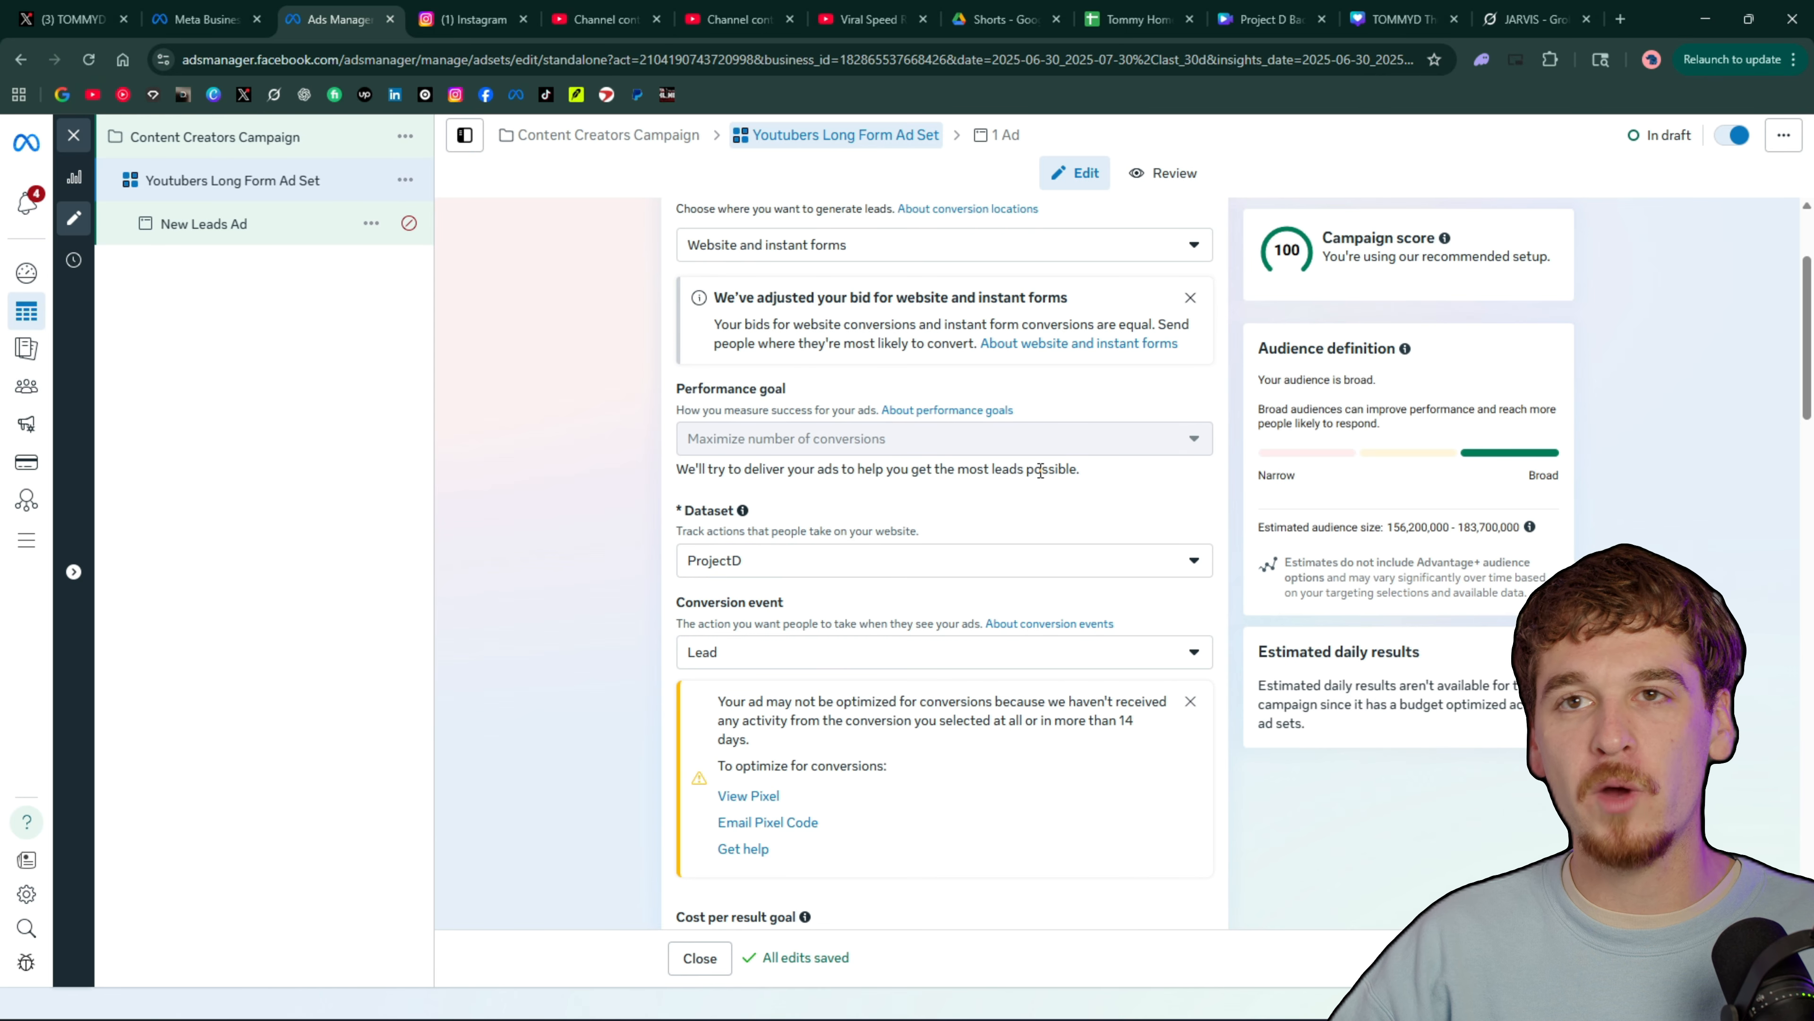
scroll(964, 498, "down", 1)
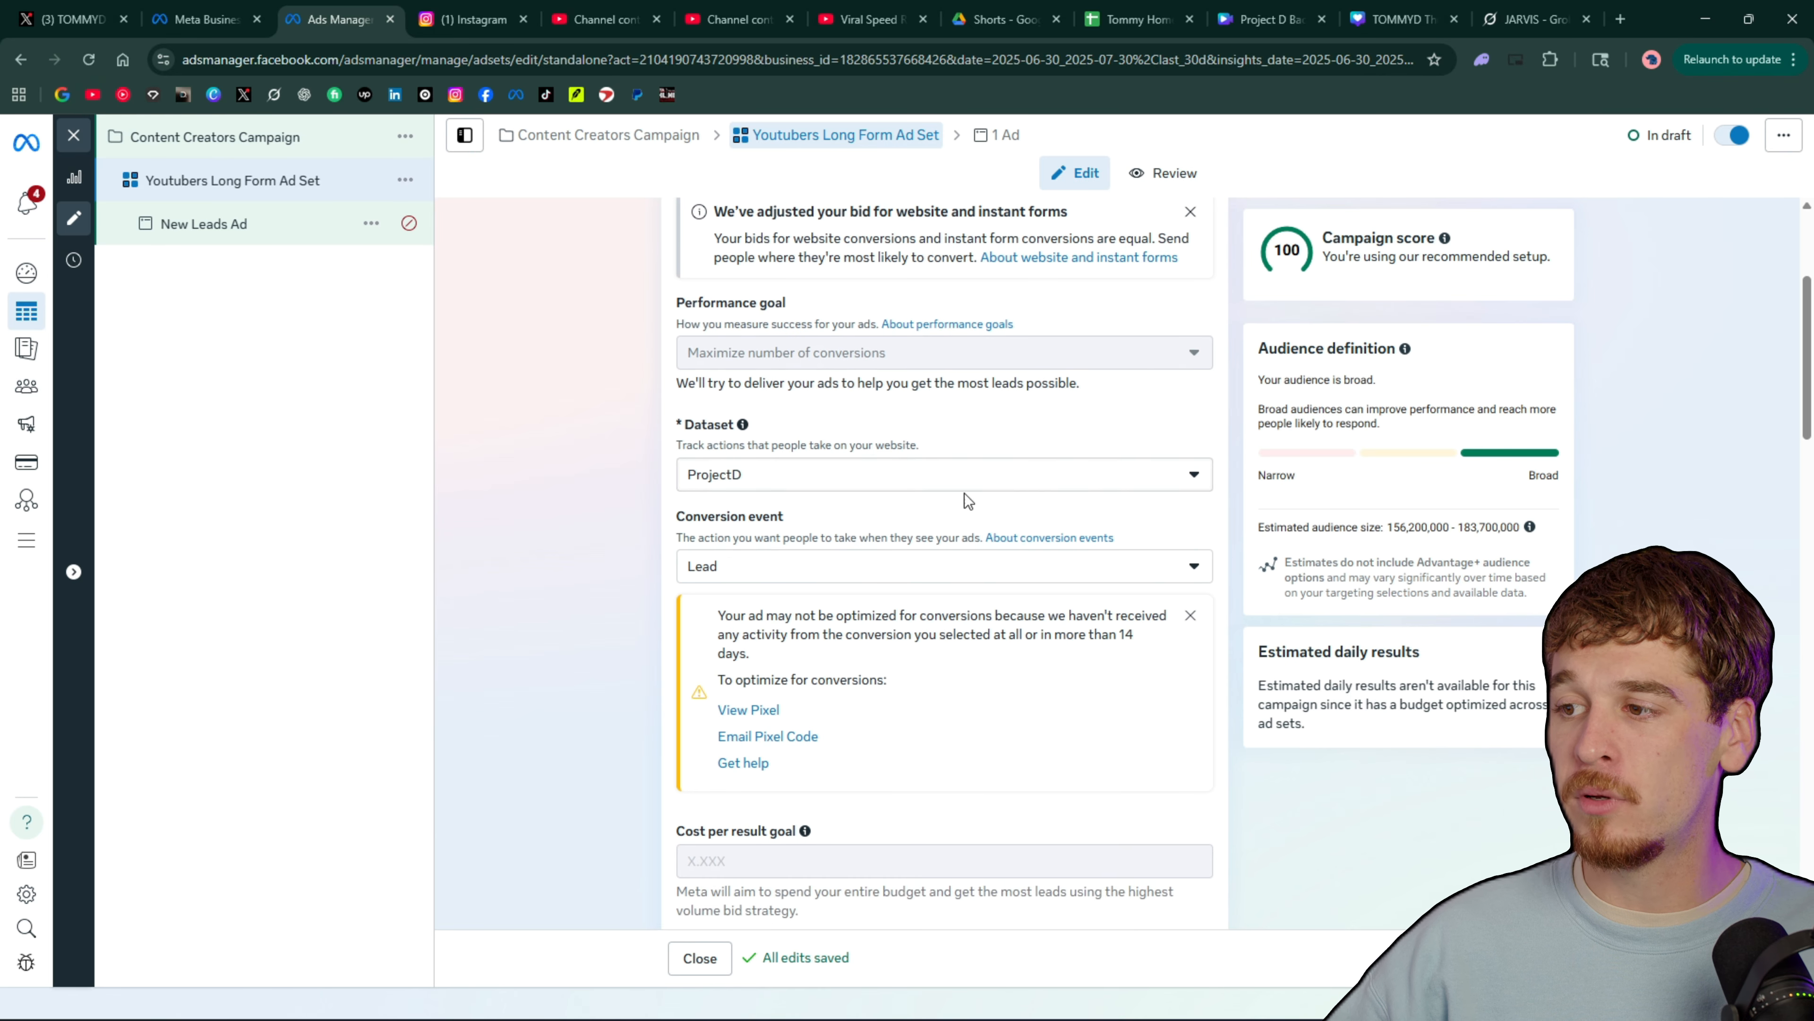
scroll(794, 451, "up", 3)
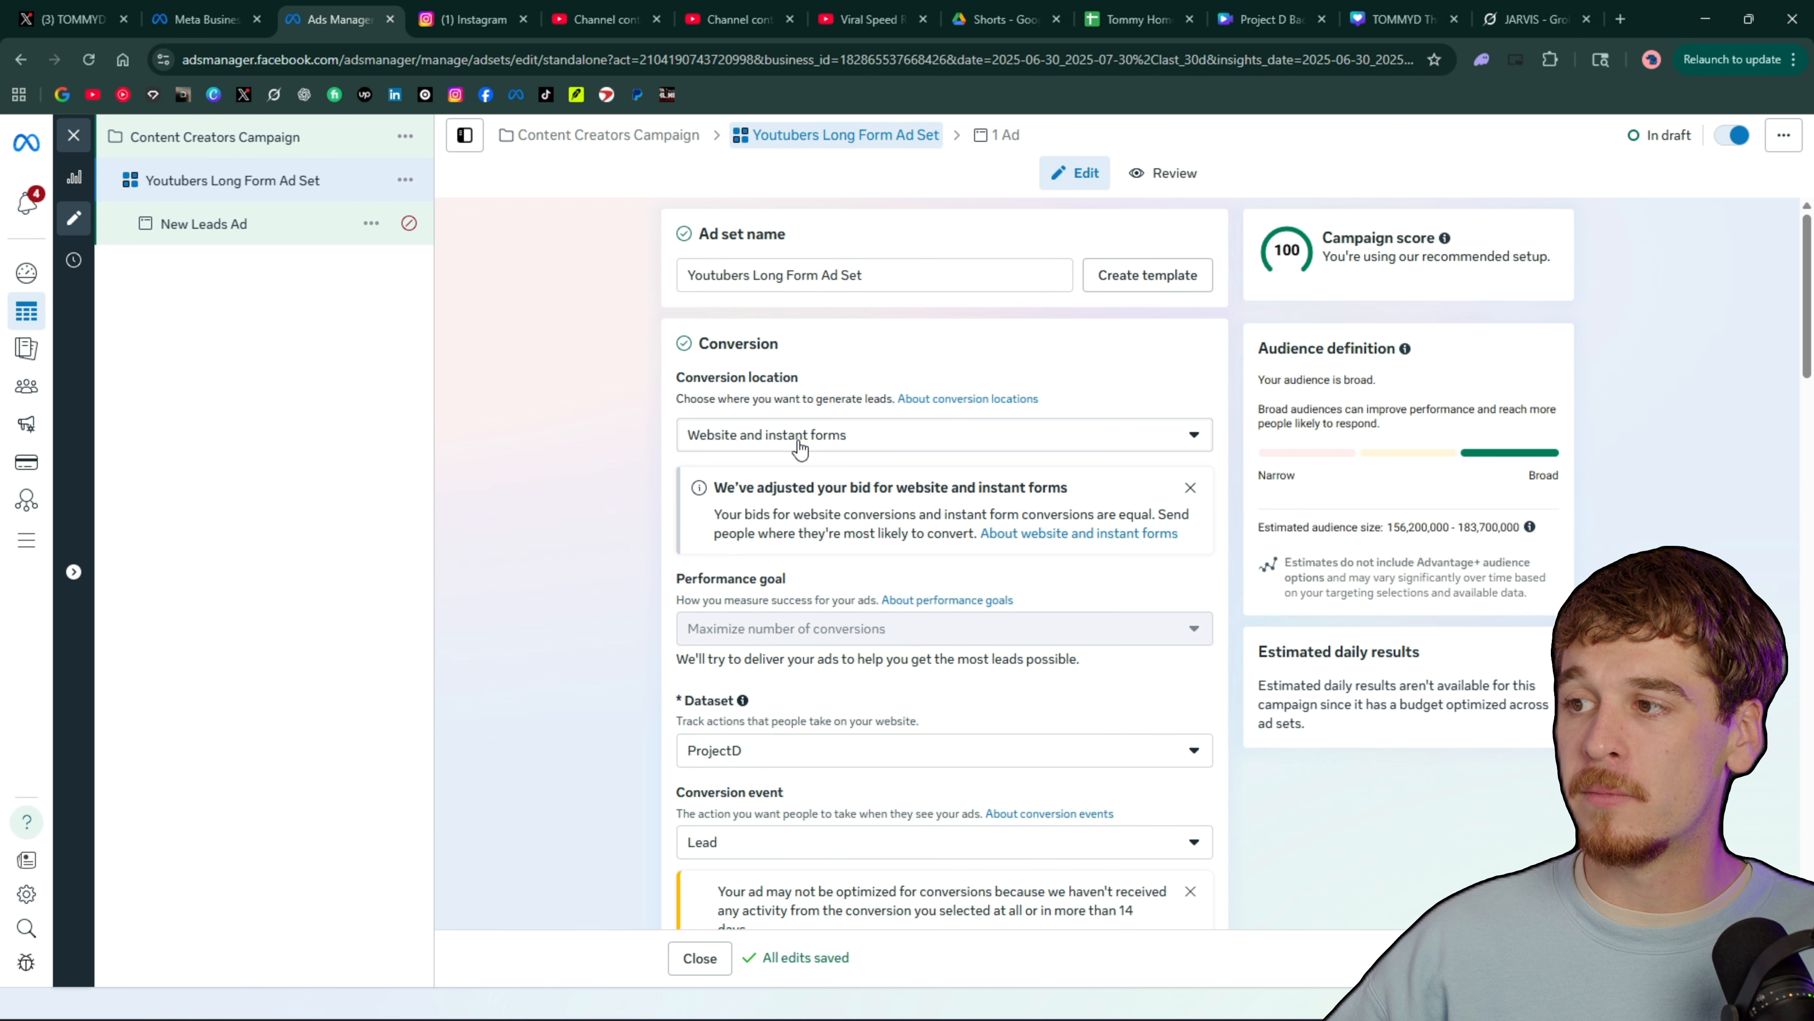
scroll(850, 372, "down", 3)
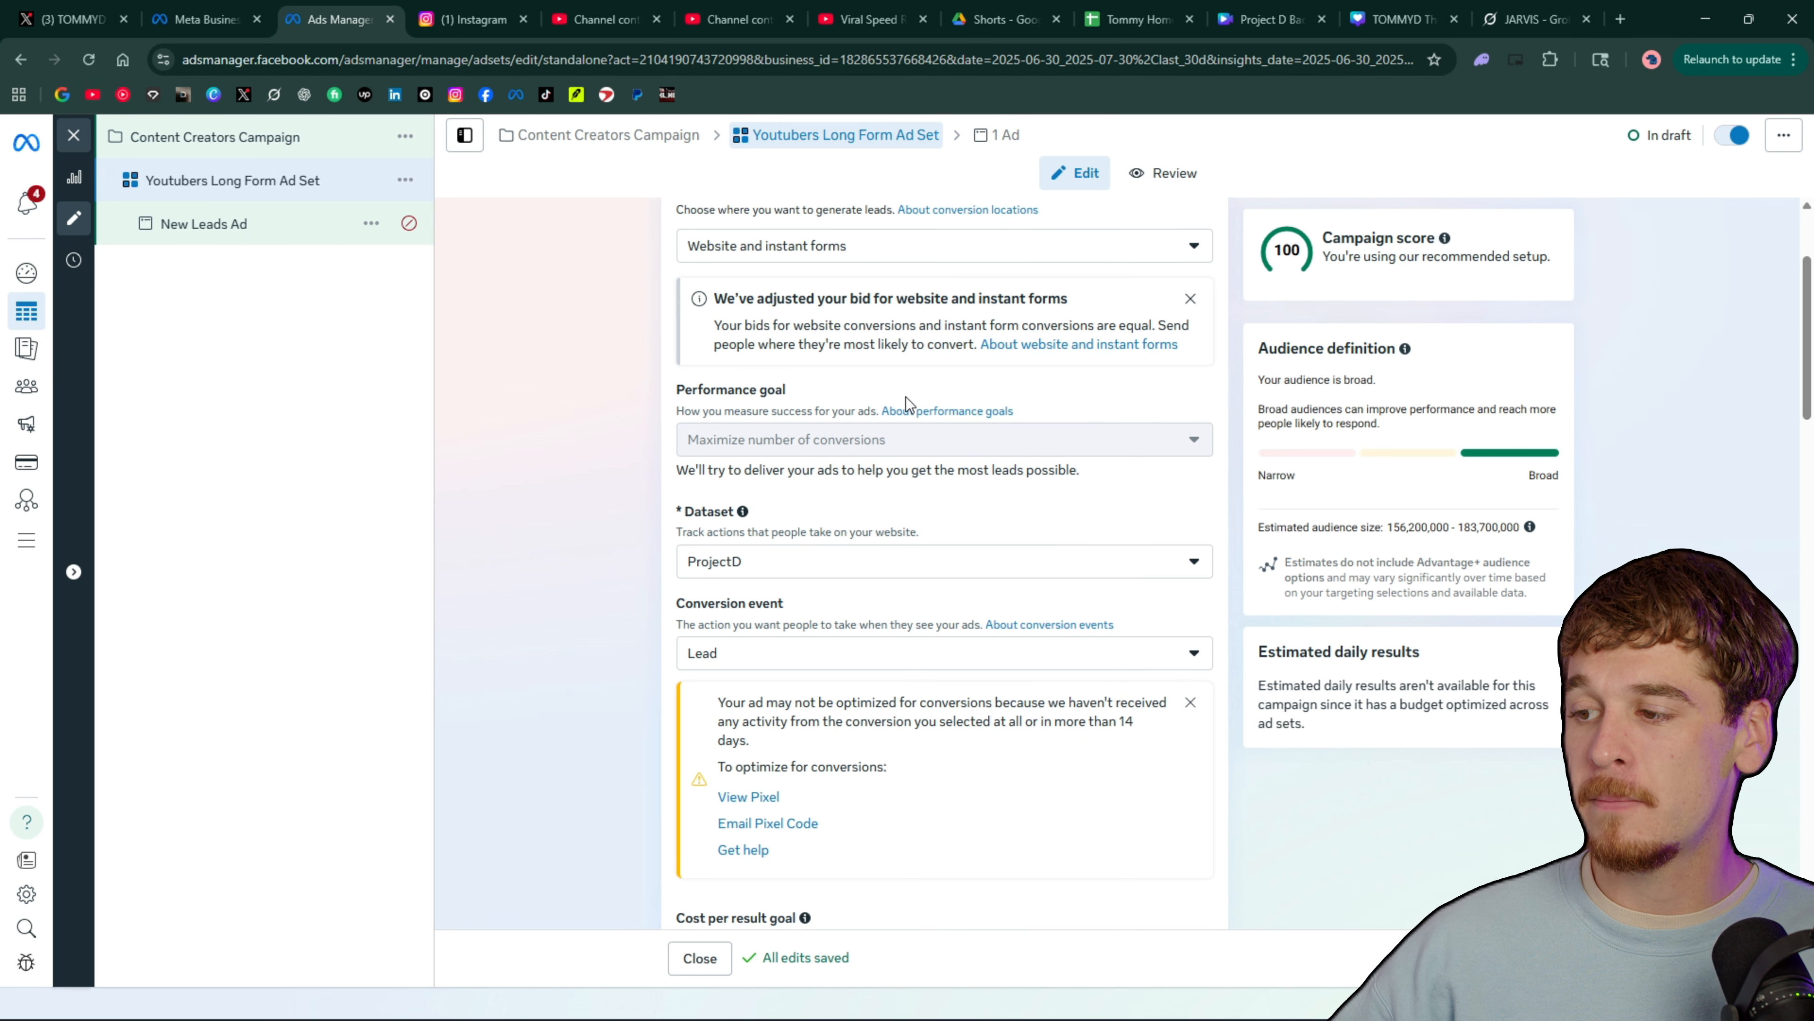
scroll(905, 397, "up", 3)
left_click(863, 436)
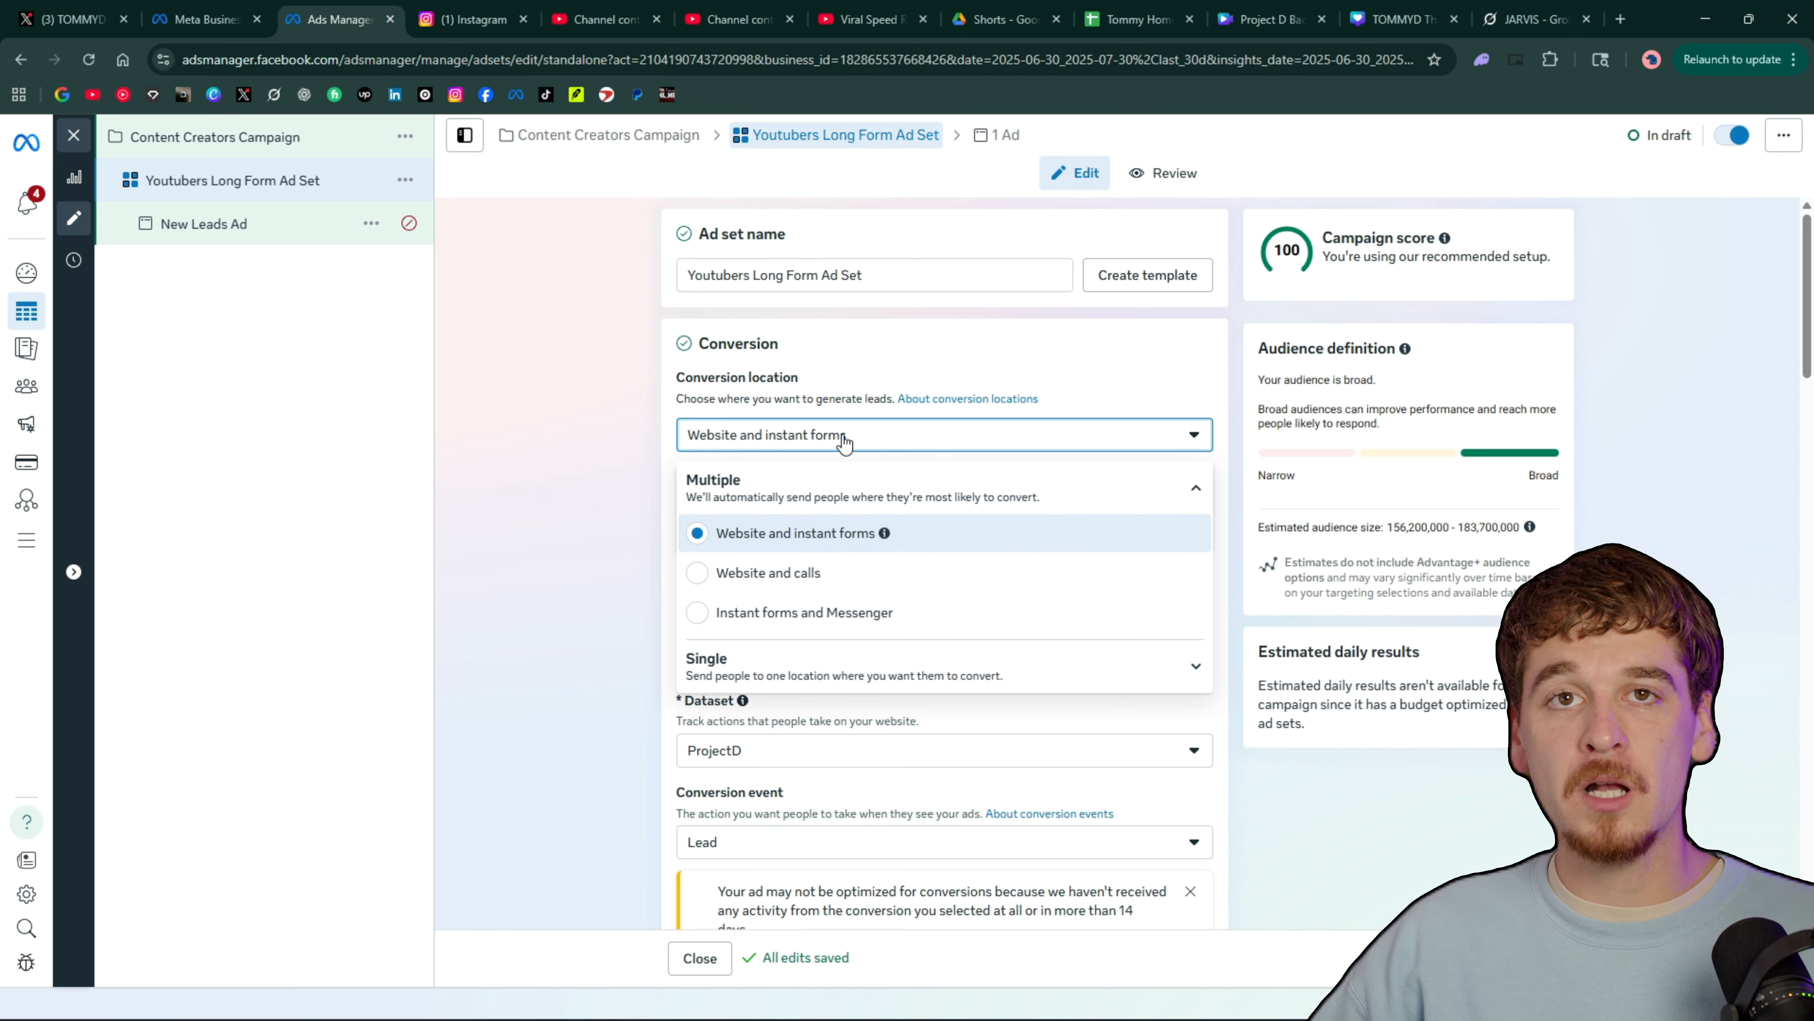
left_click(843, 441)
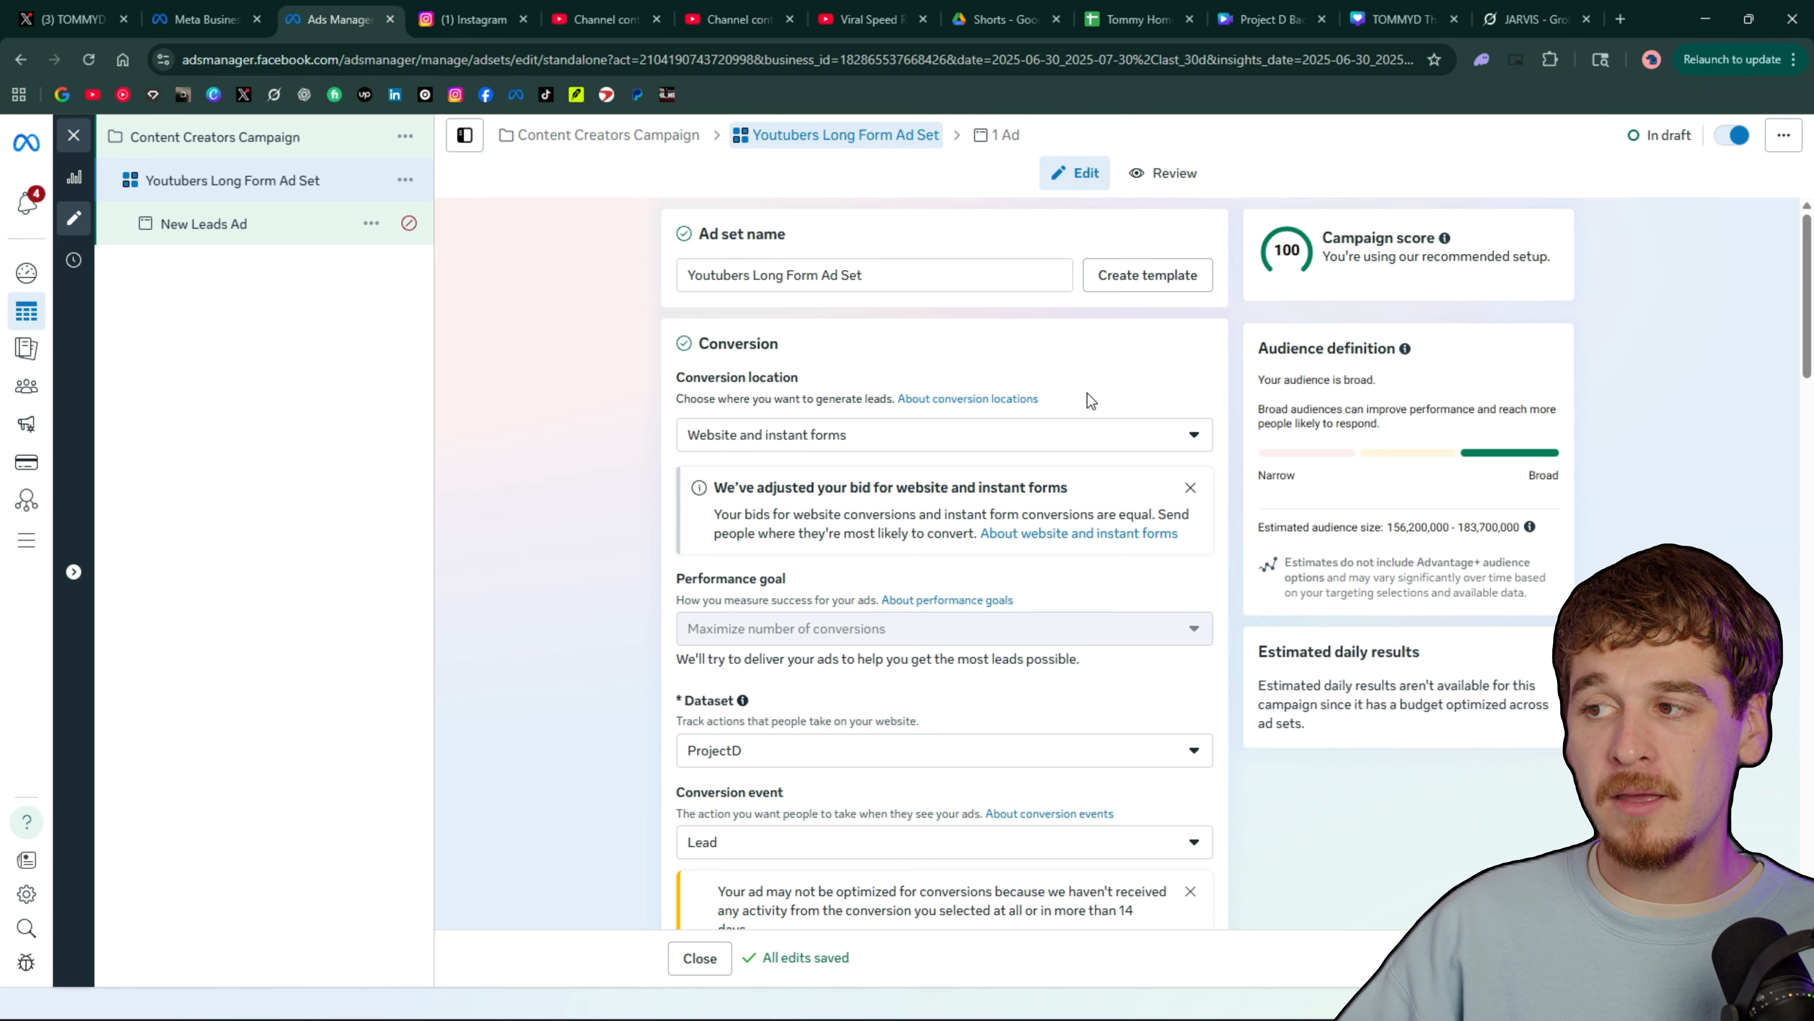
Examine the datasets available for tracking the ad set's website conversions, keeping ProjectD selected
scroll(628, 389, "down", 15)
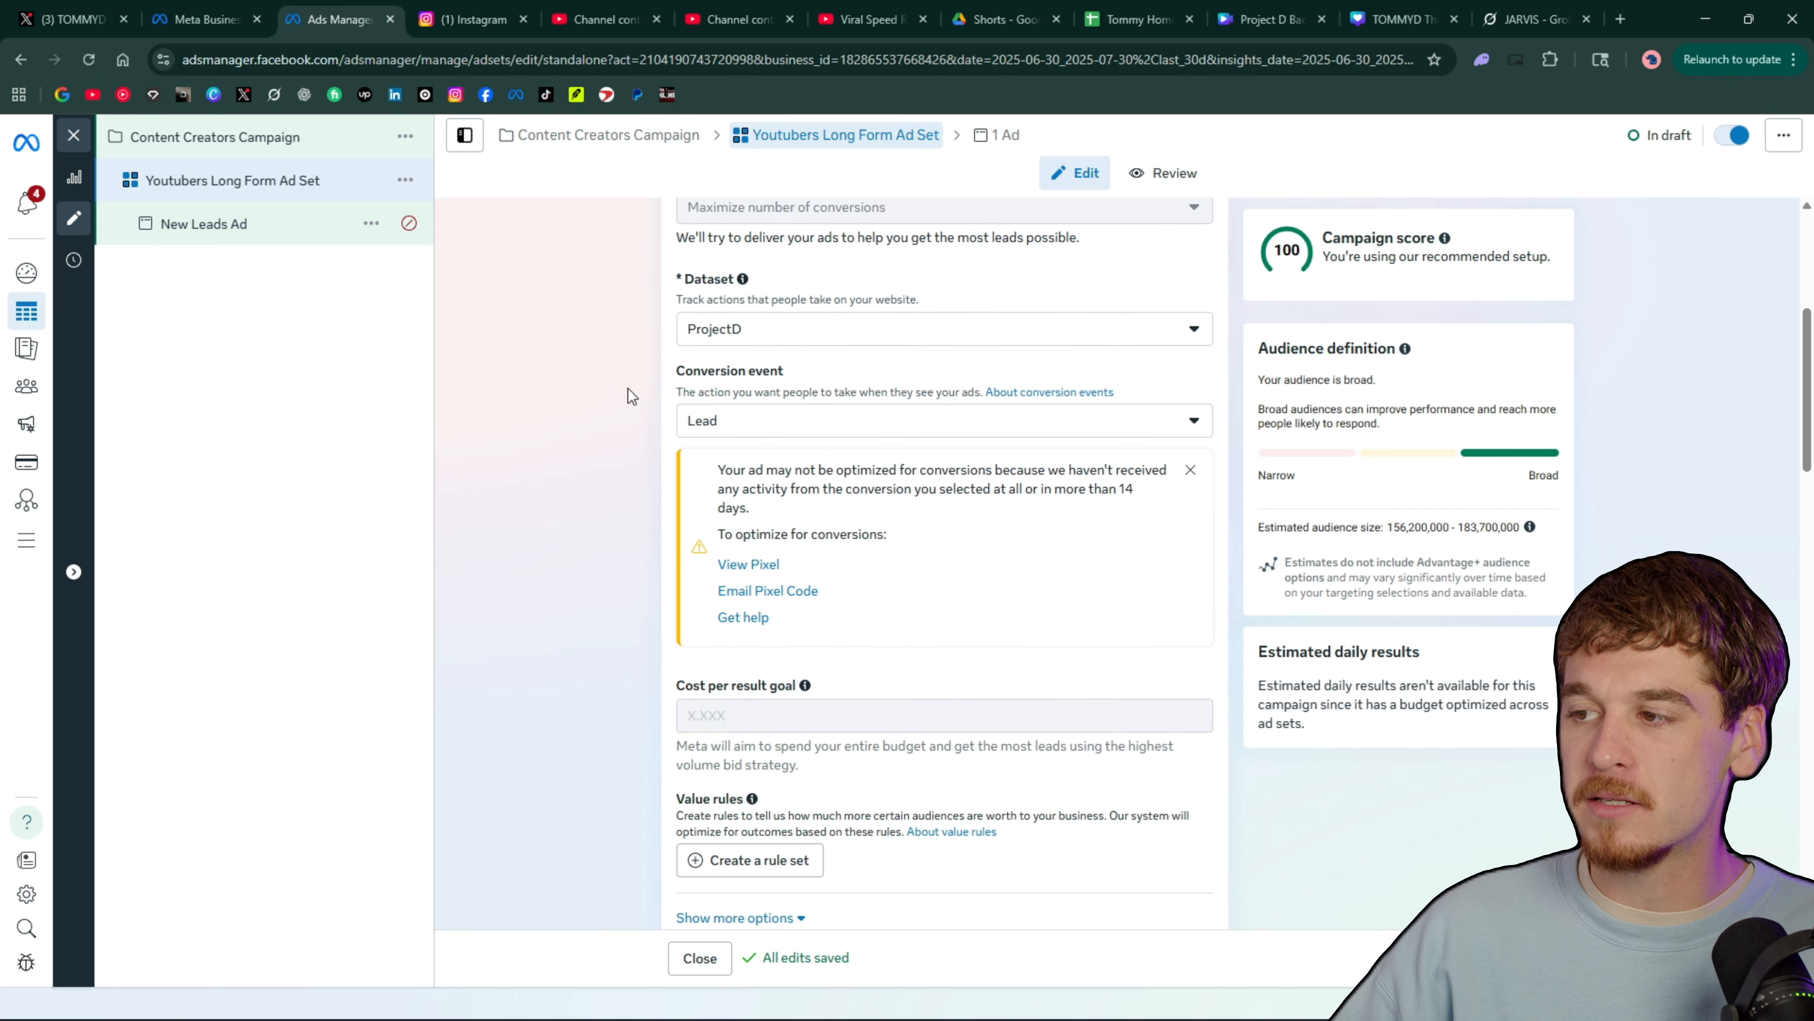
scroll(625, 369, "up", 10)
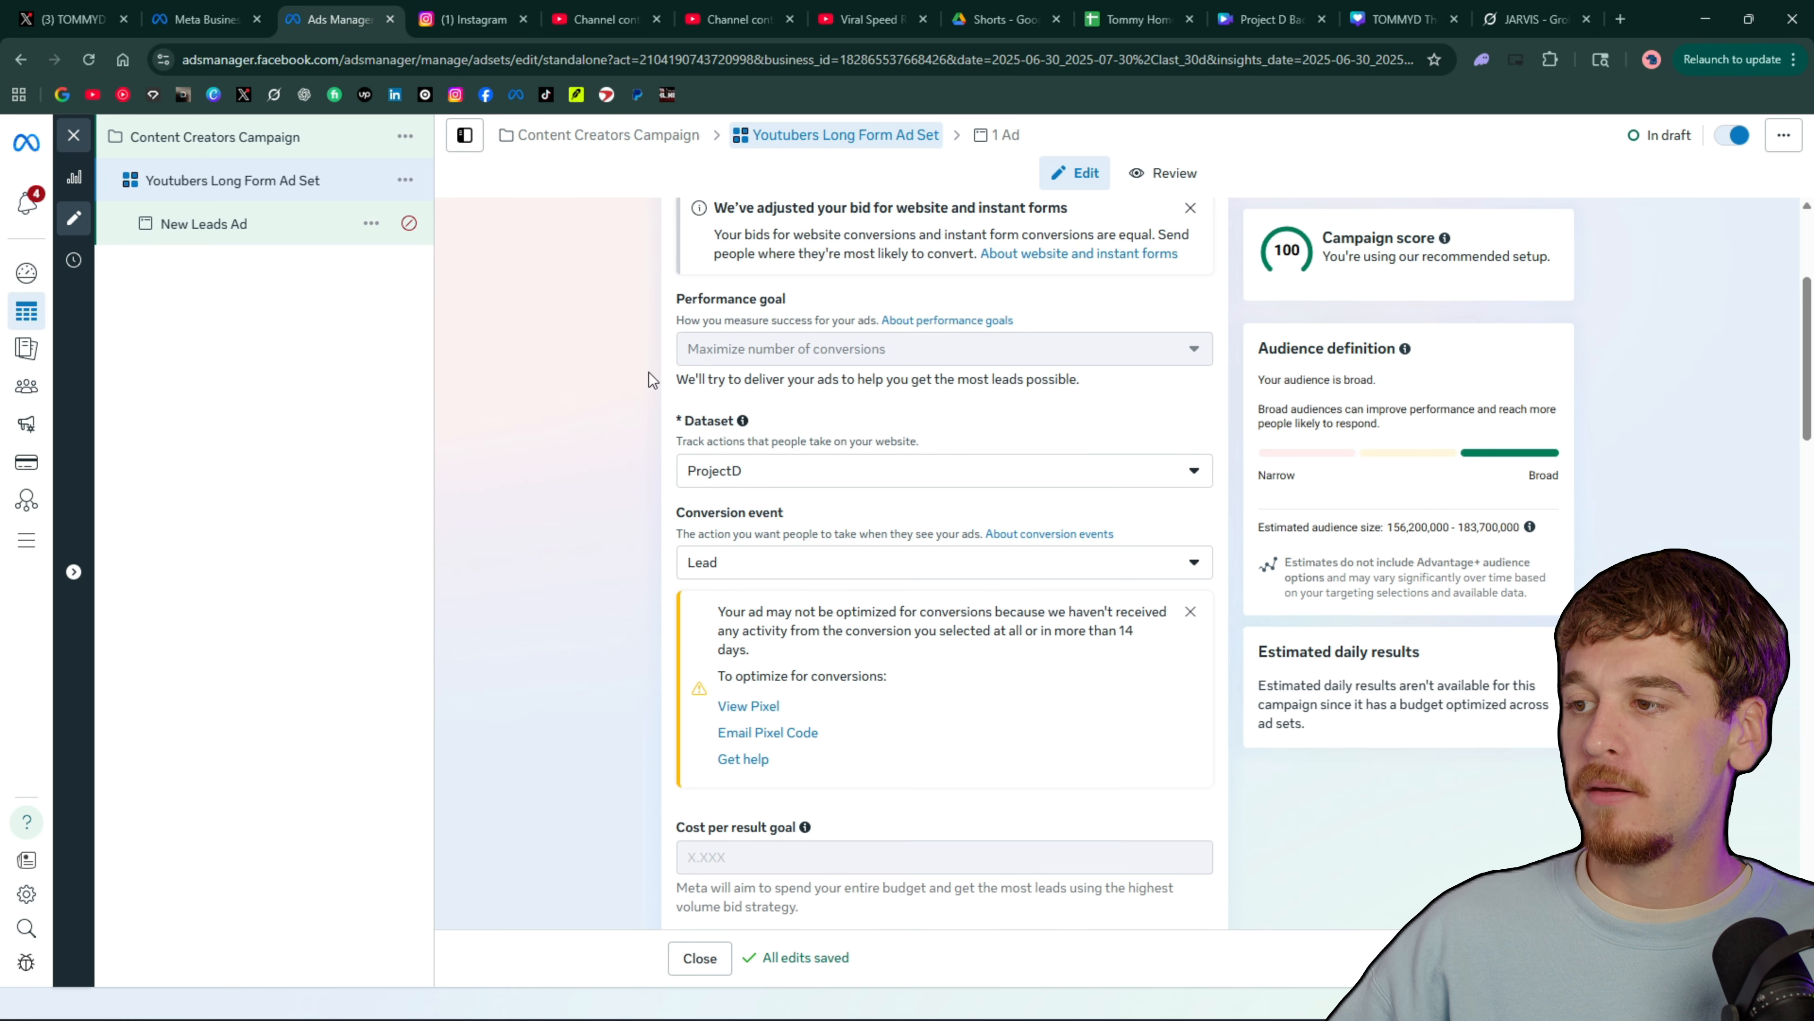
left_click(756, 468)
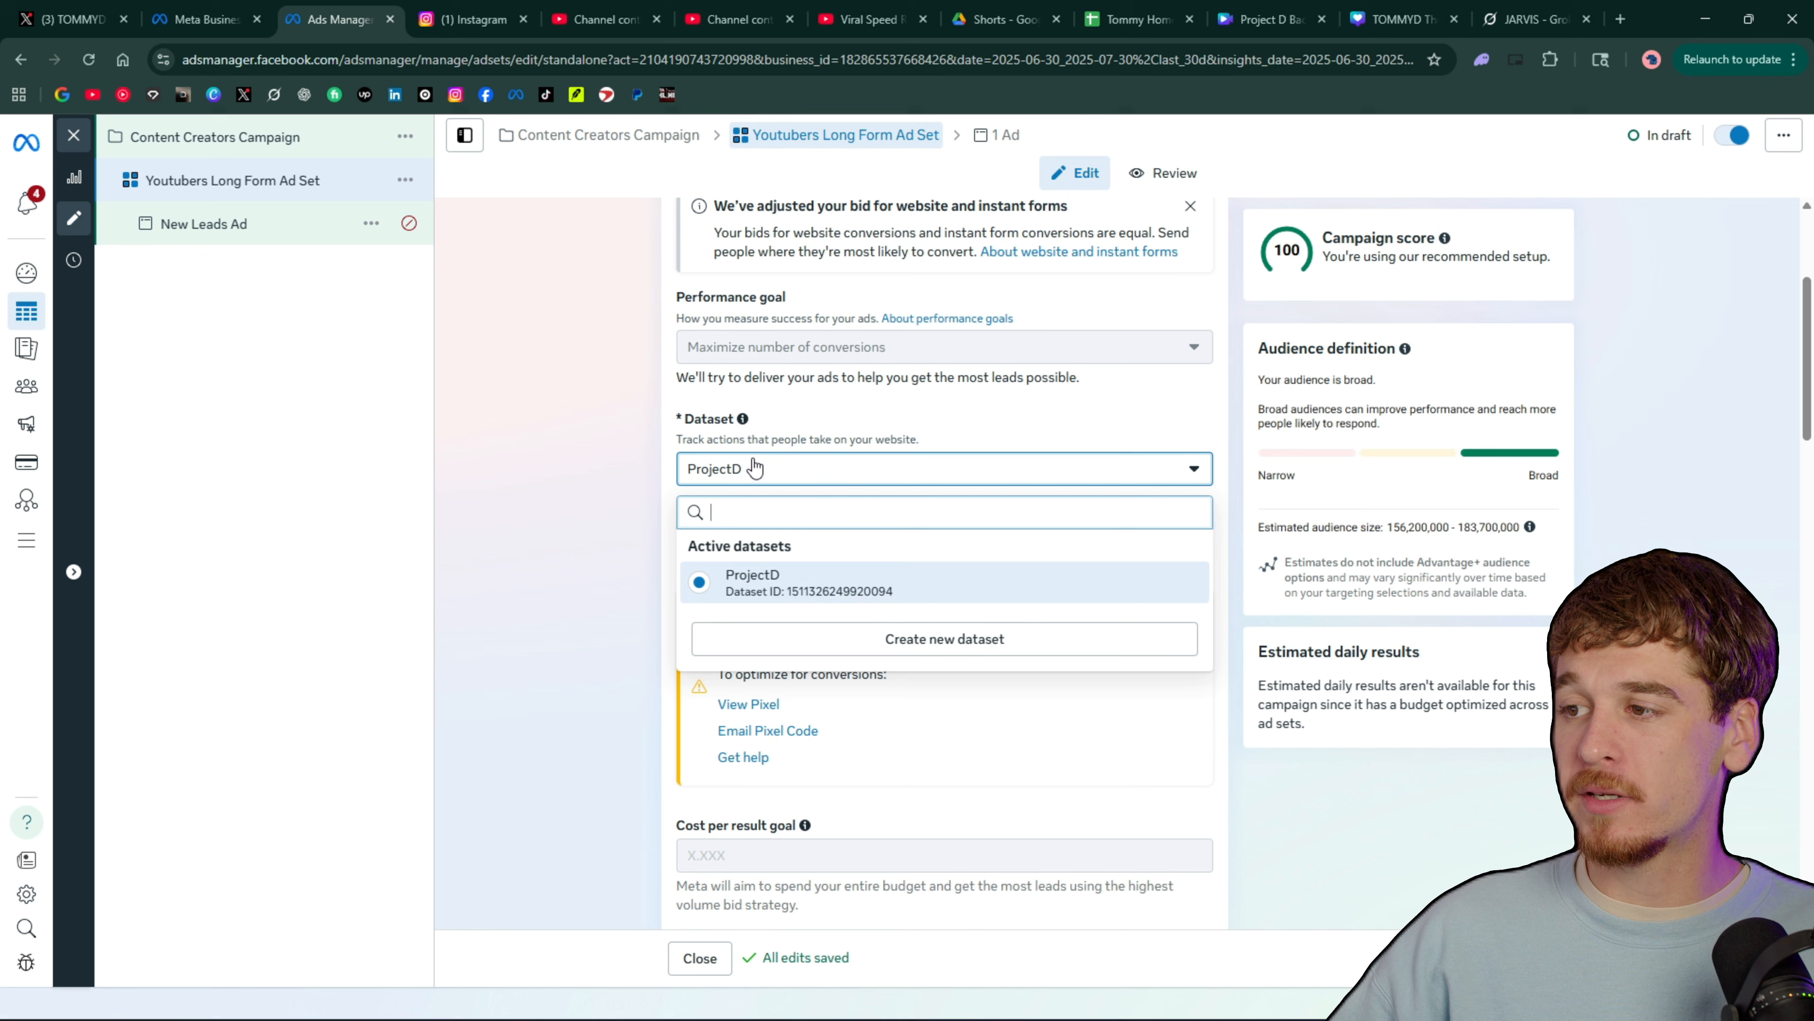
left_click(821, 471)
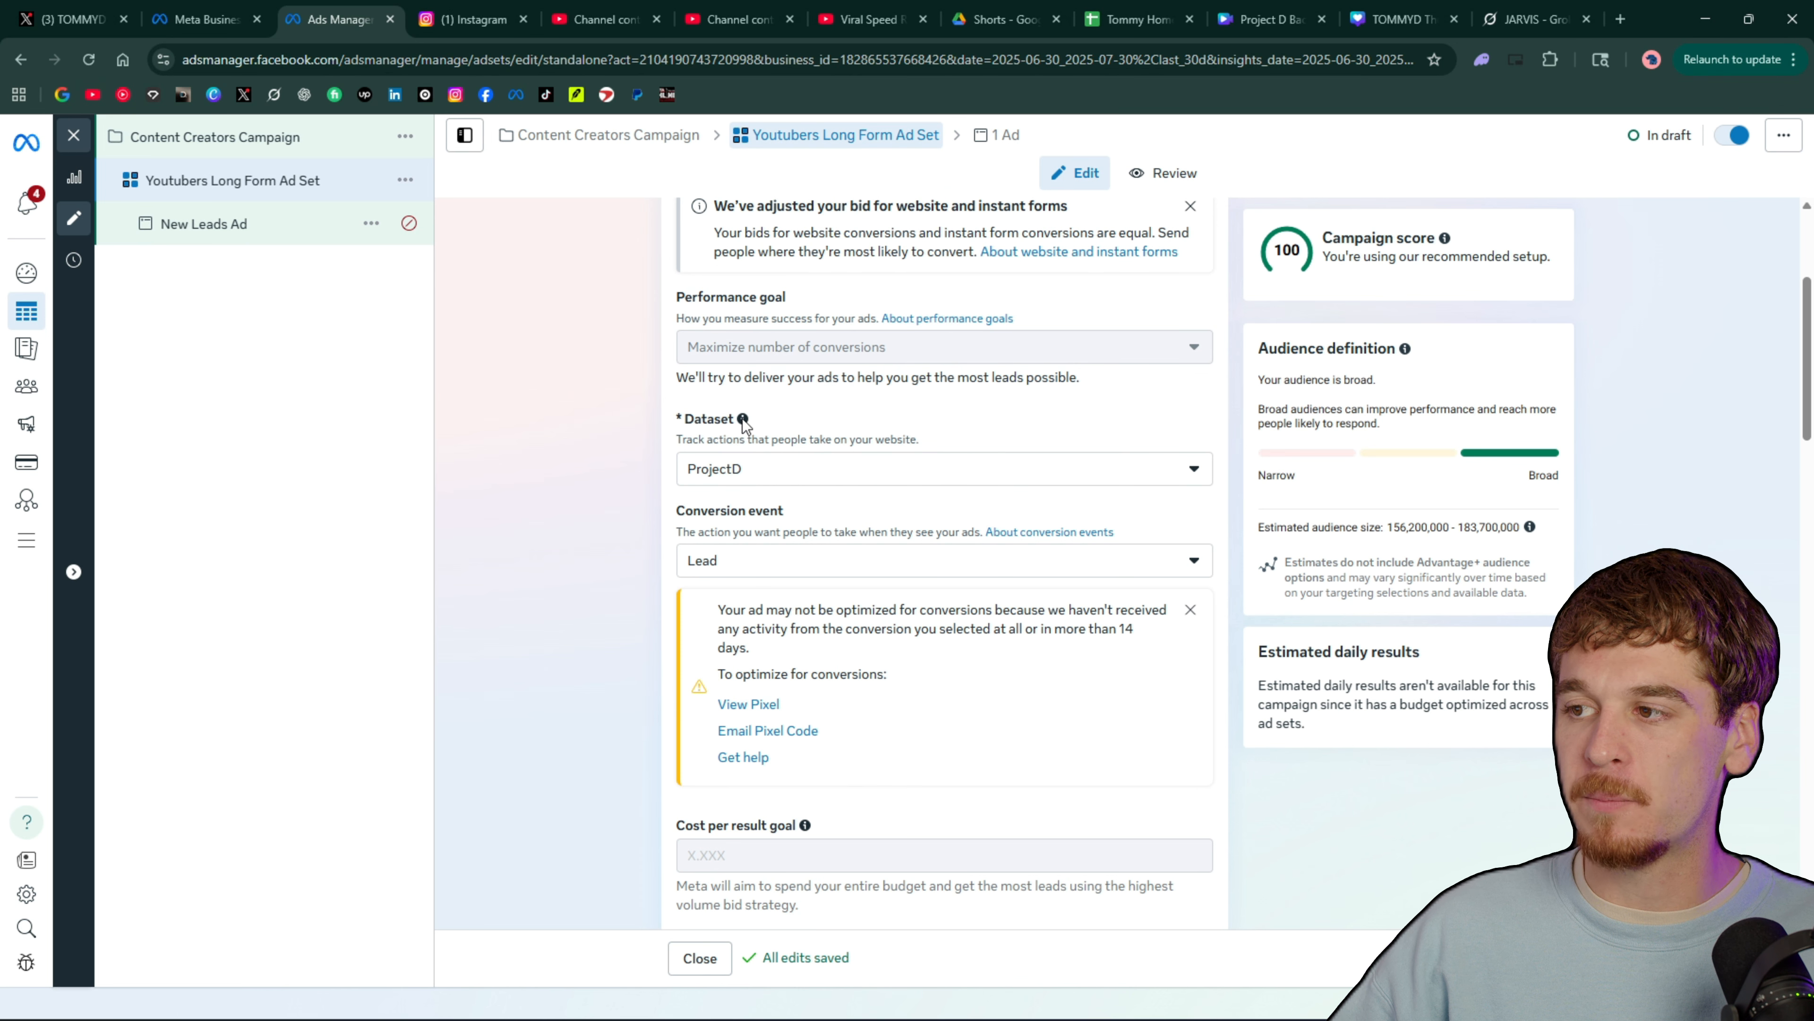
left_click(750, 475)
left_click(807, 476)
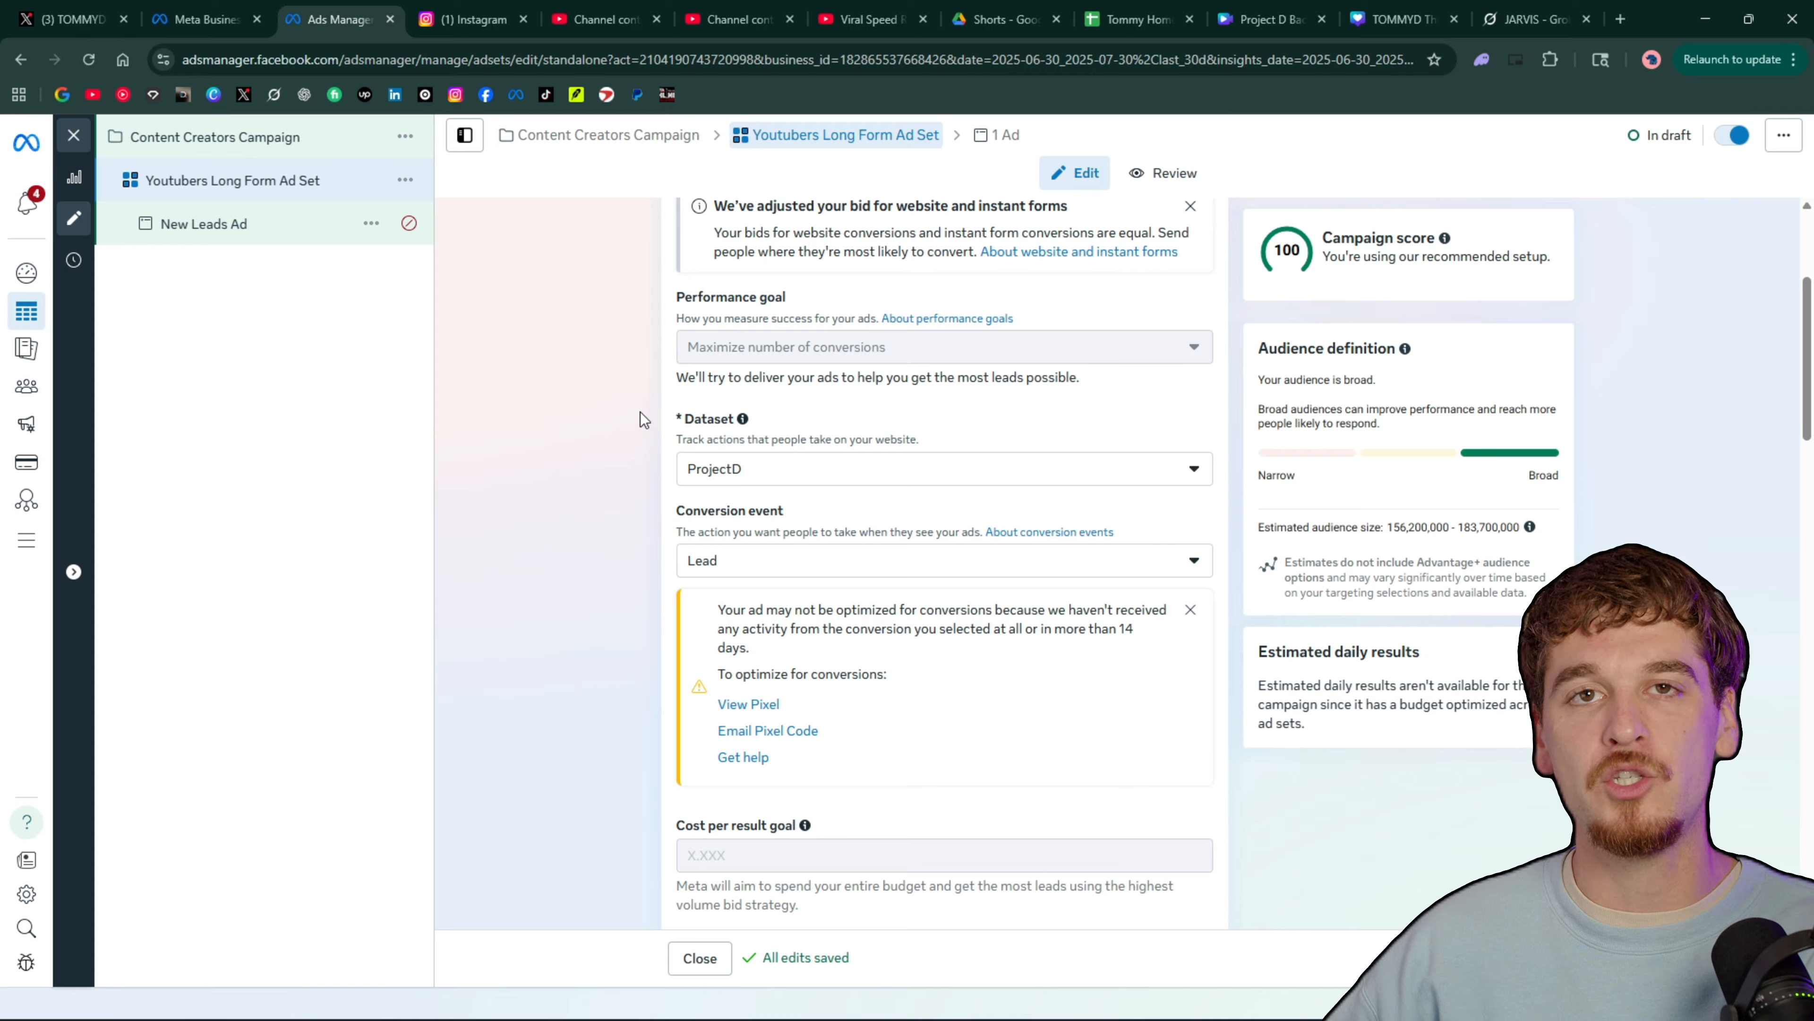
left_click(825, 472)
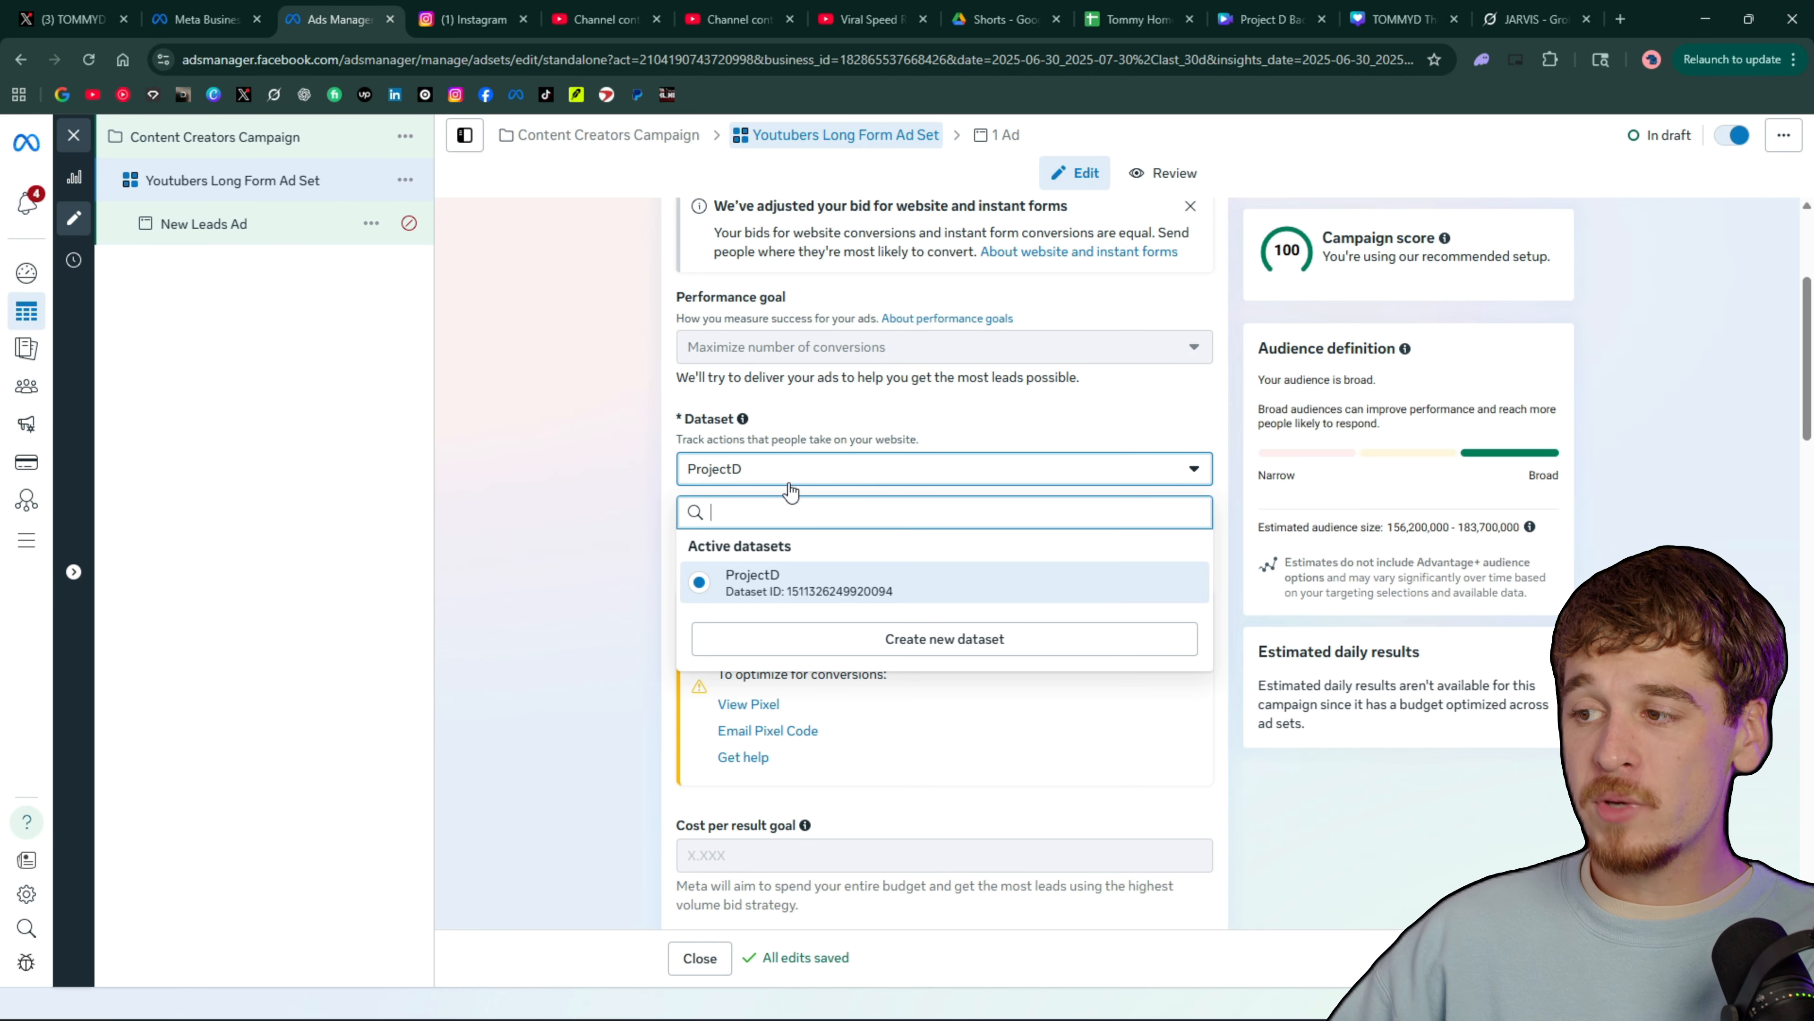
left_click(758, 569)
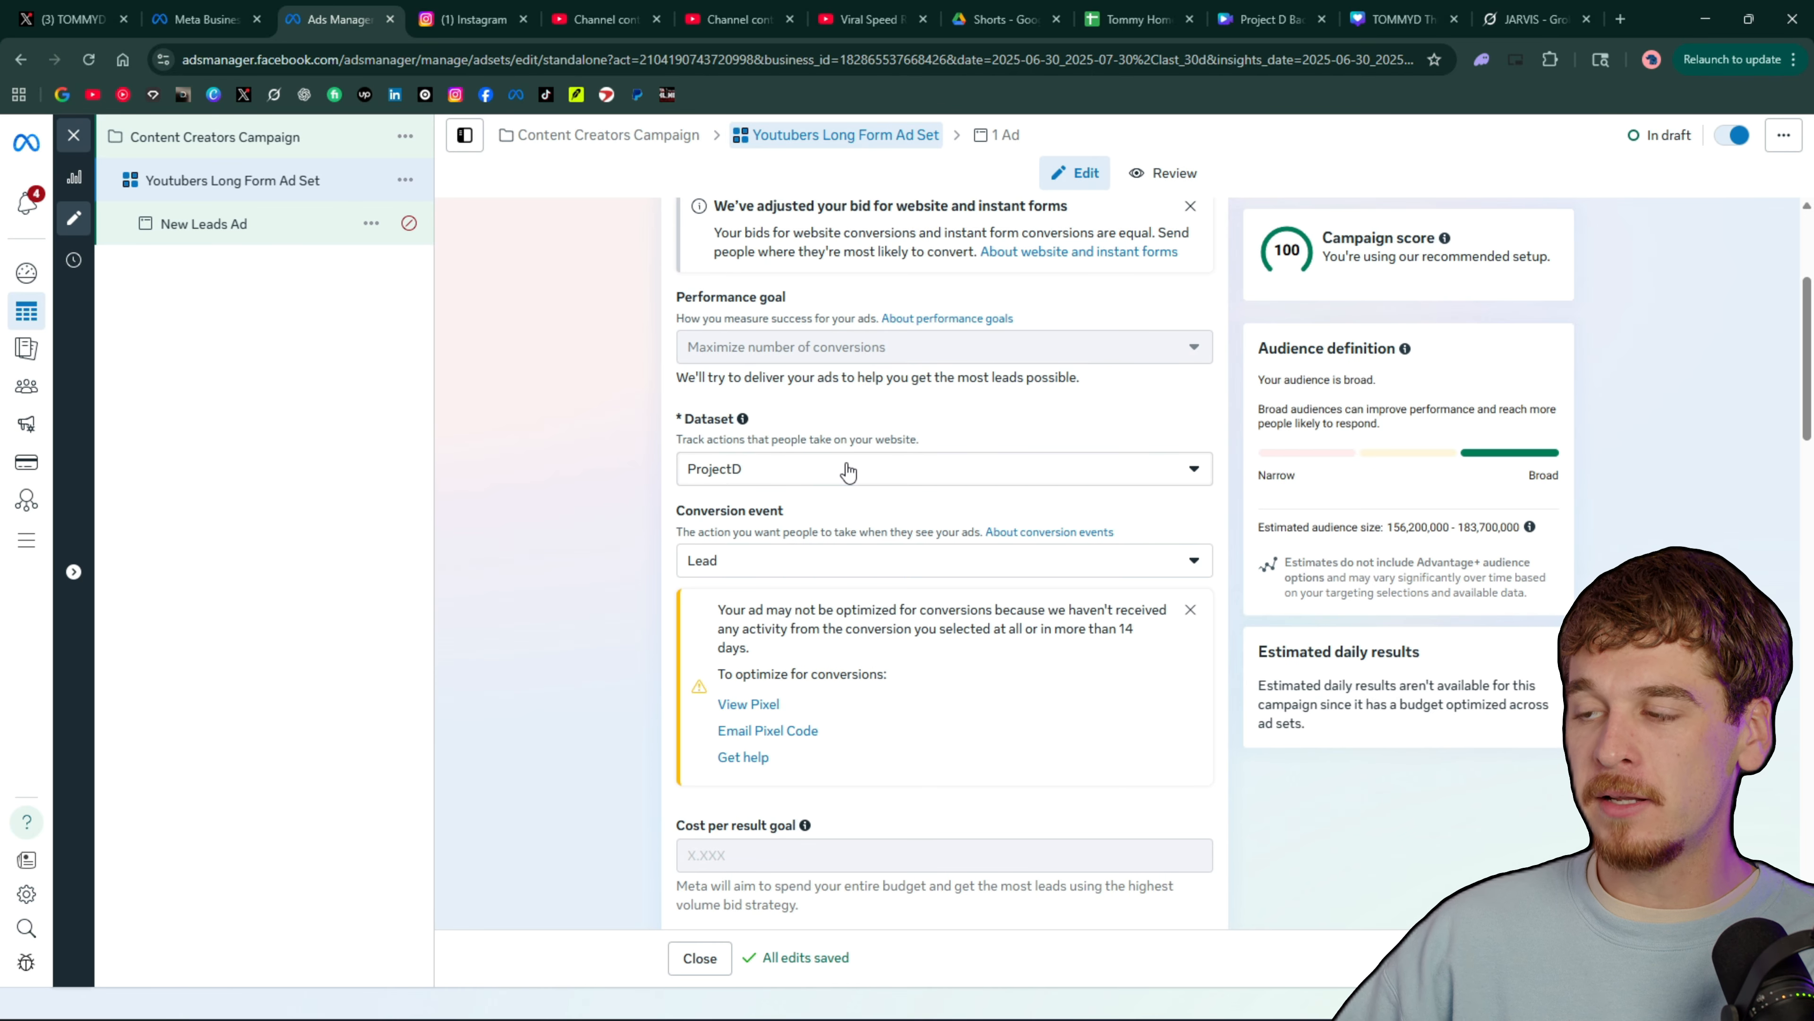
left_click(1024, 474)
left_click(822, 580)
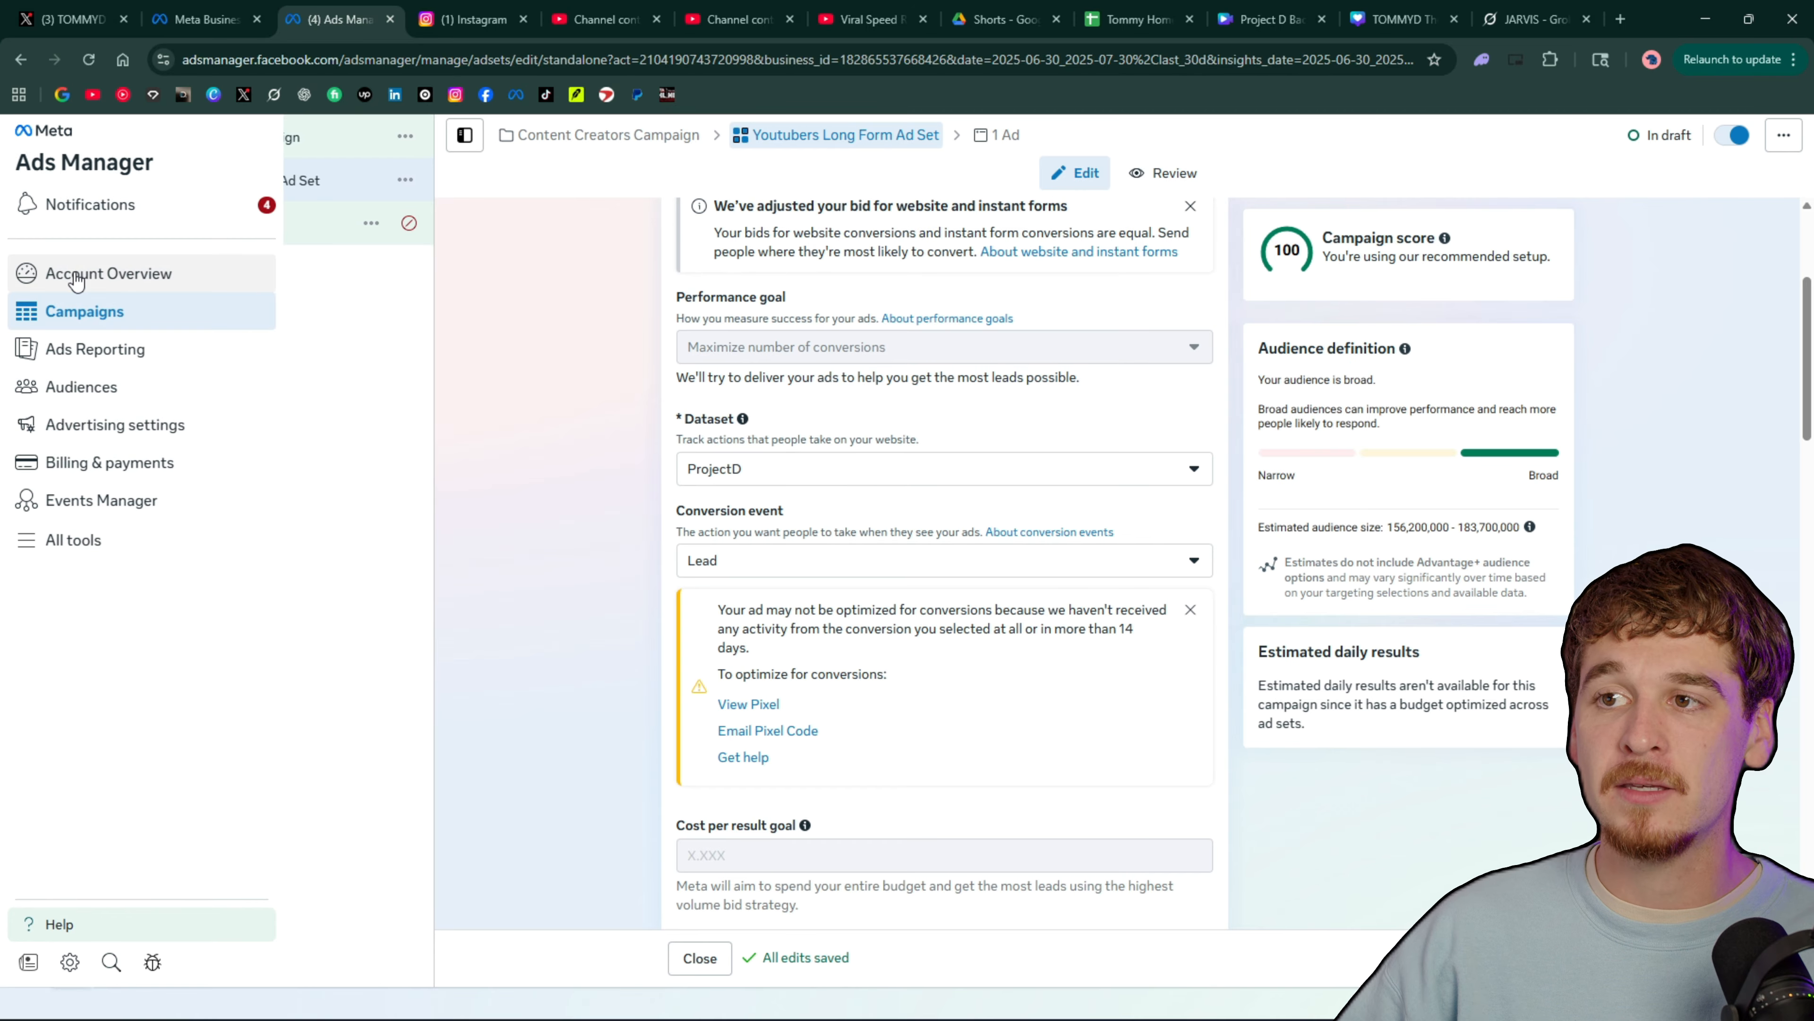
Clear the campaign selection in the campaign overview, look over the list of all campaigns, and return to the ad set's settings
left_click(77, 275)
left_click(117, 312)
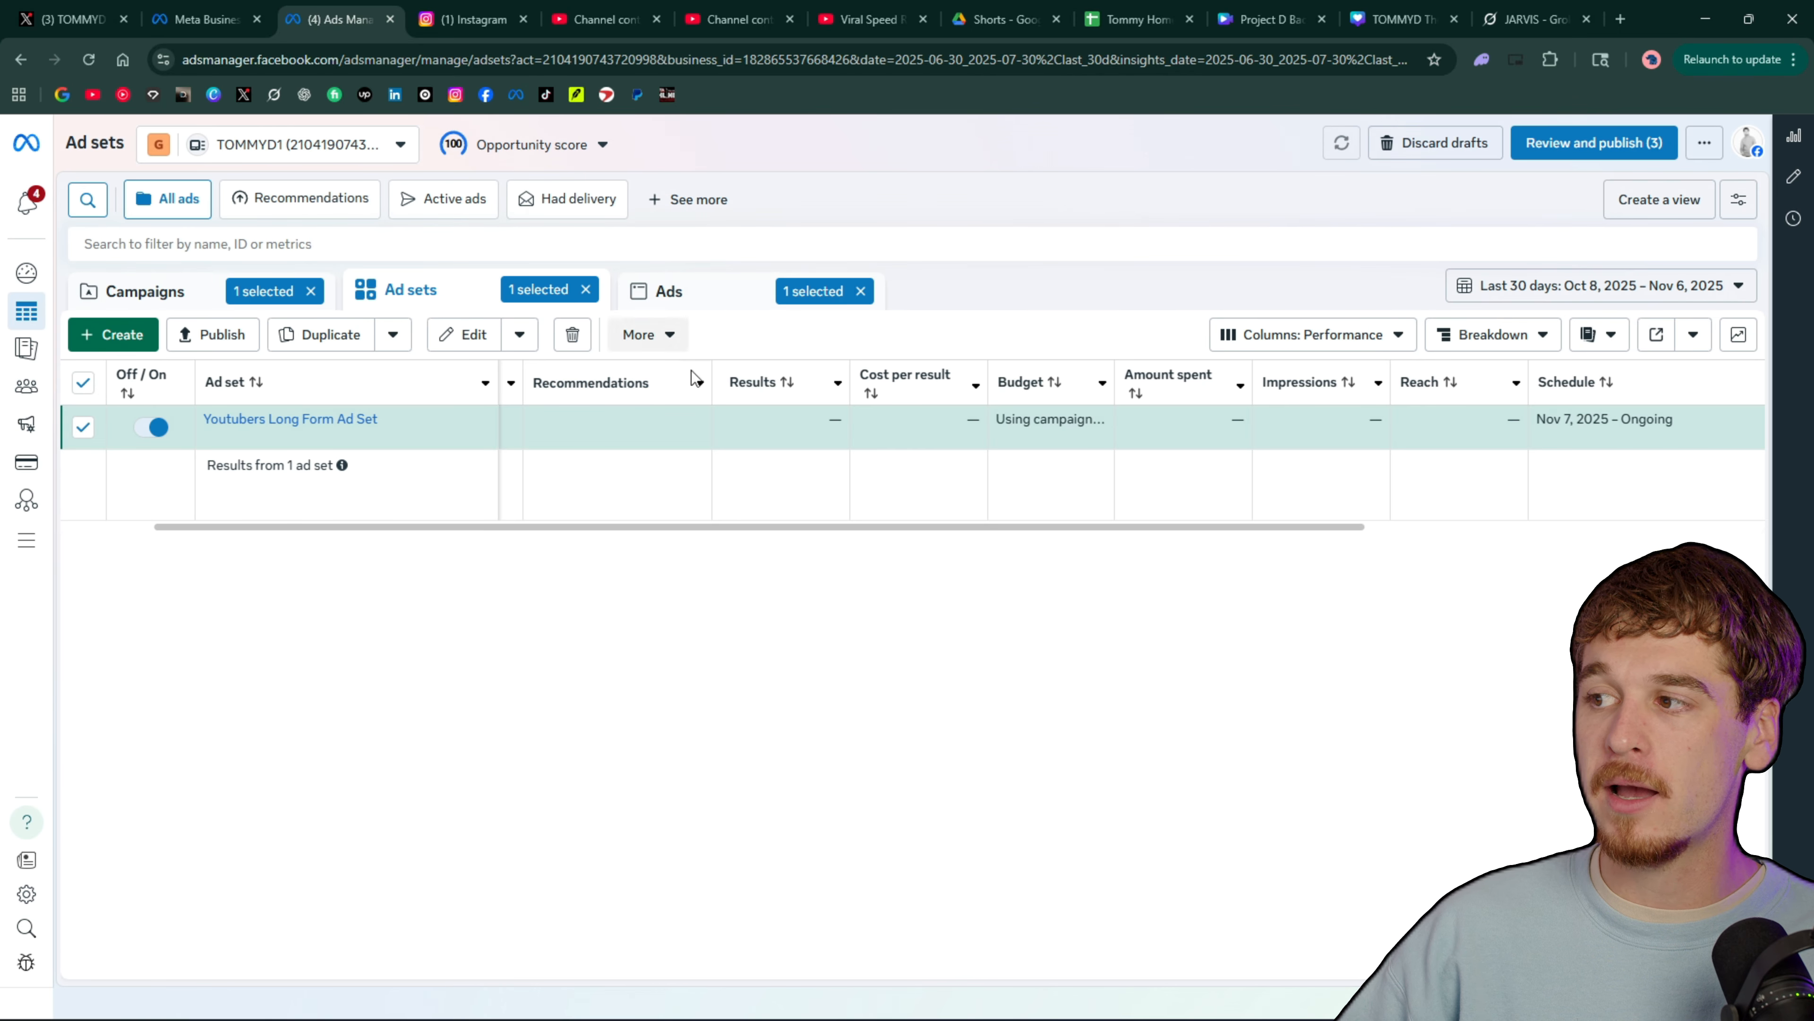
left_click(310, 292)
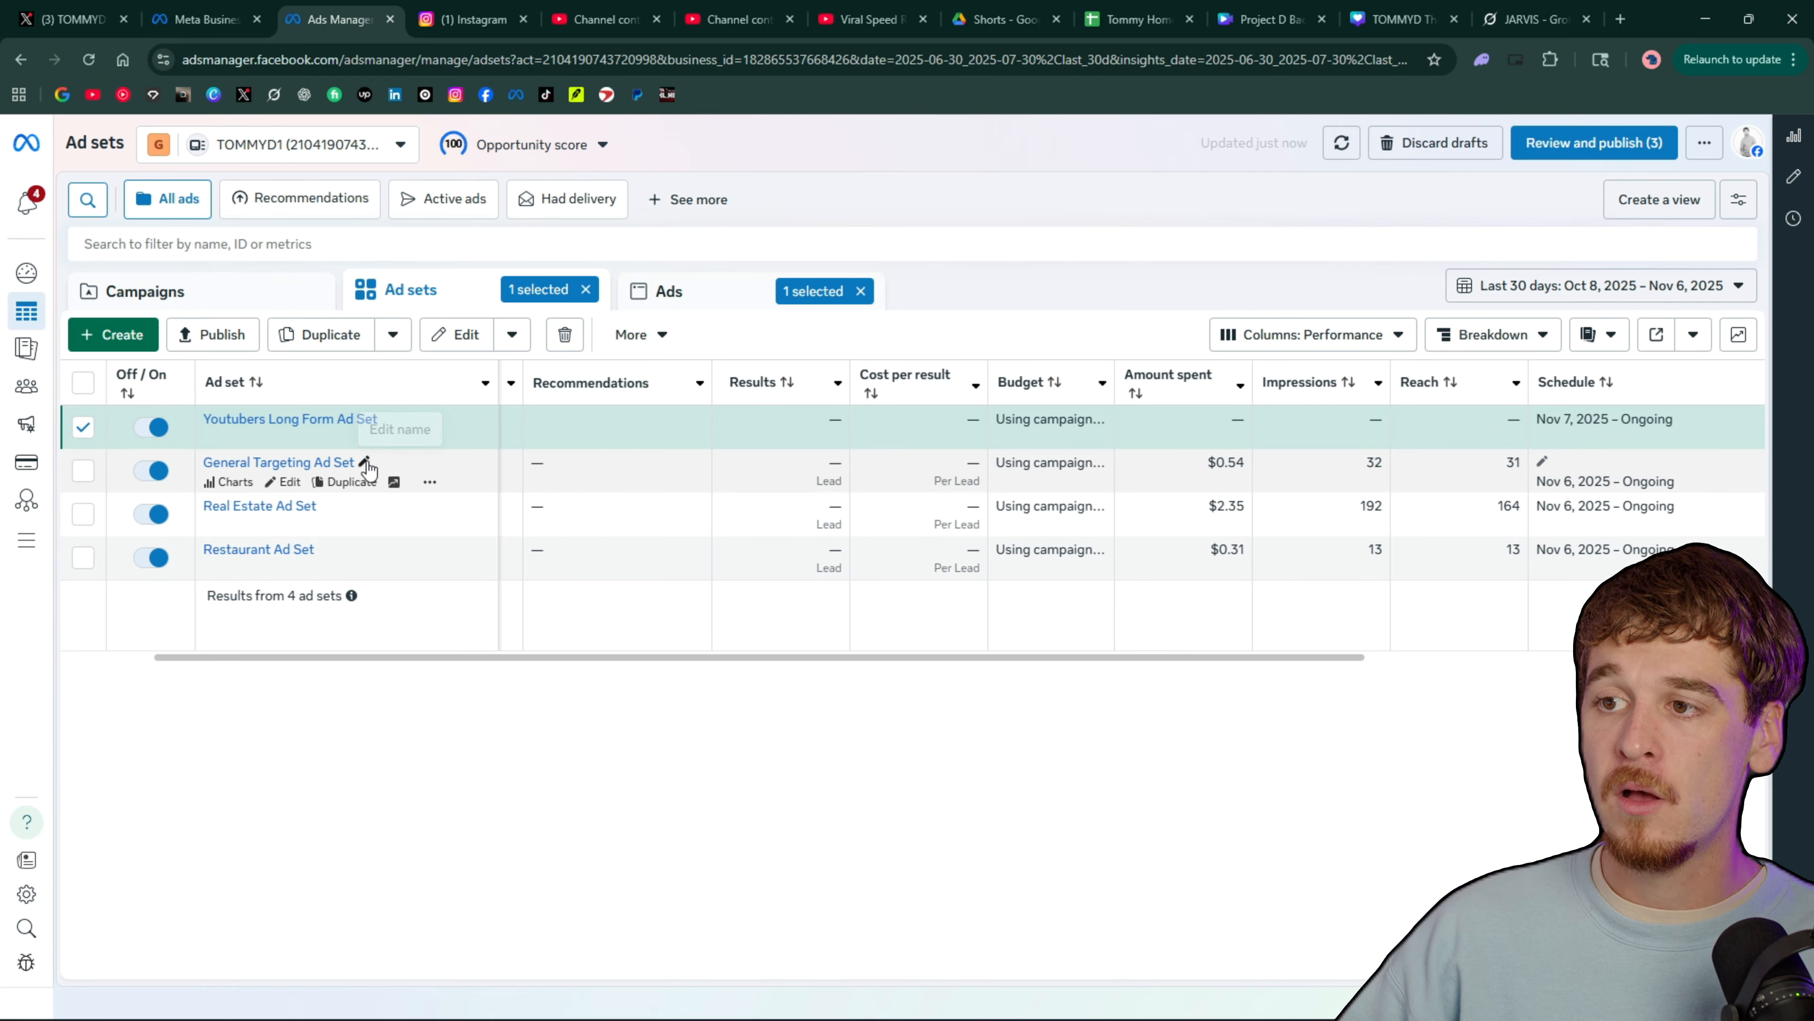
left_click(143, 300)
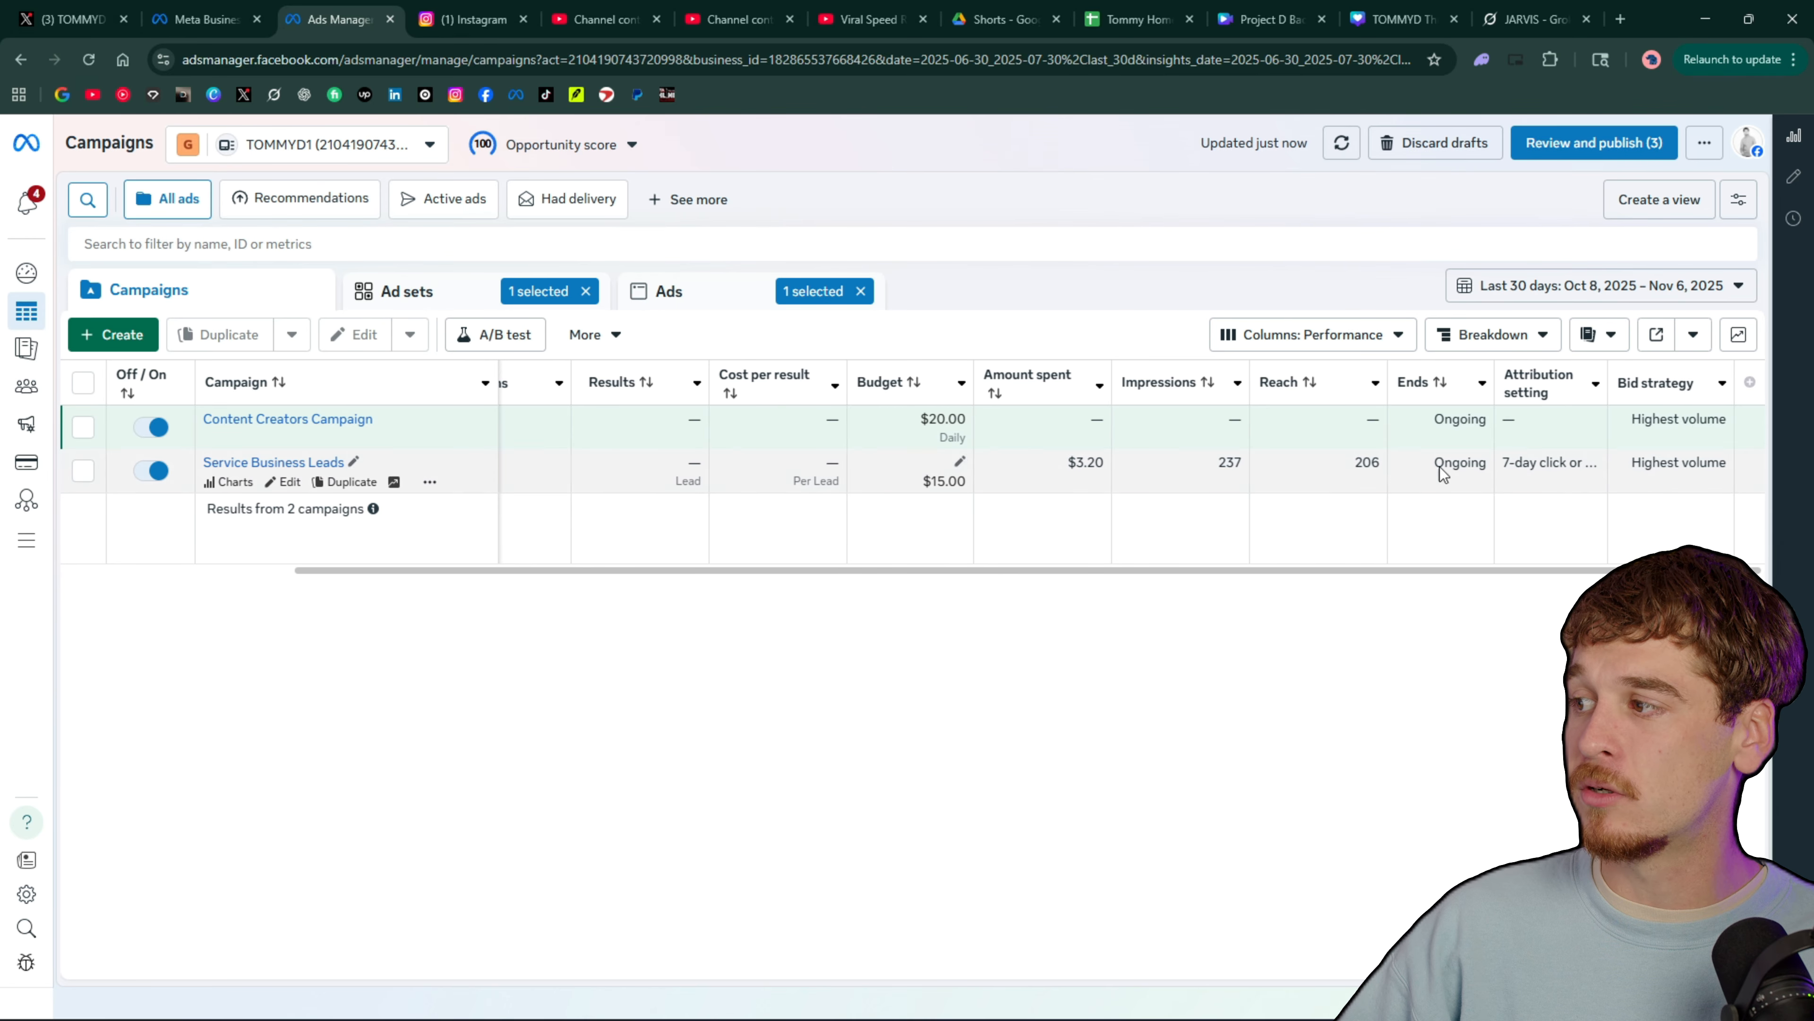
scroll(1373, 471, "left", 5)
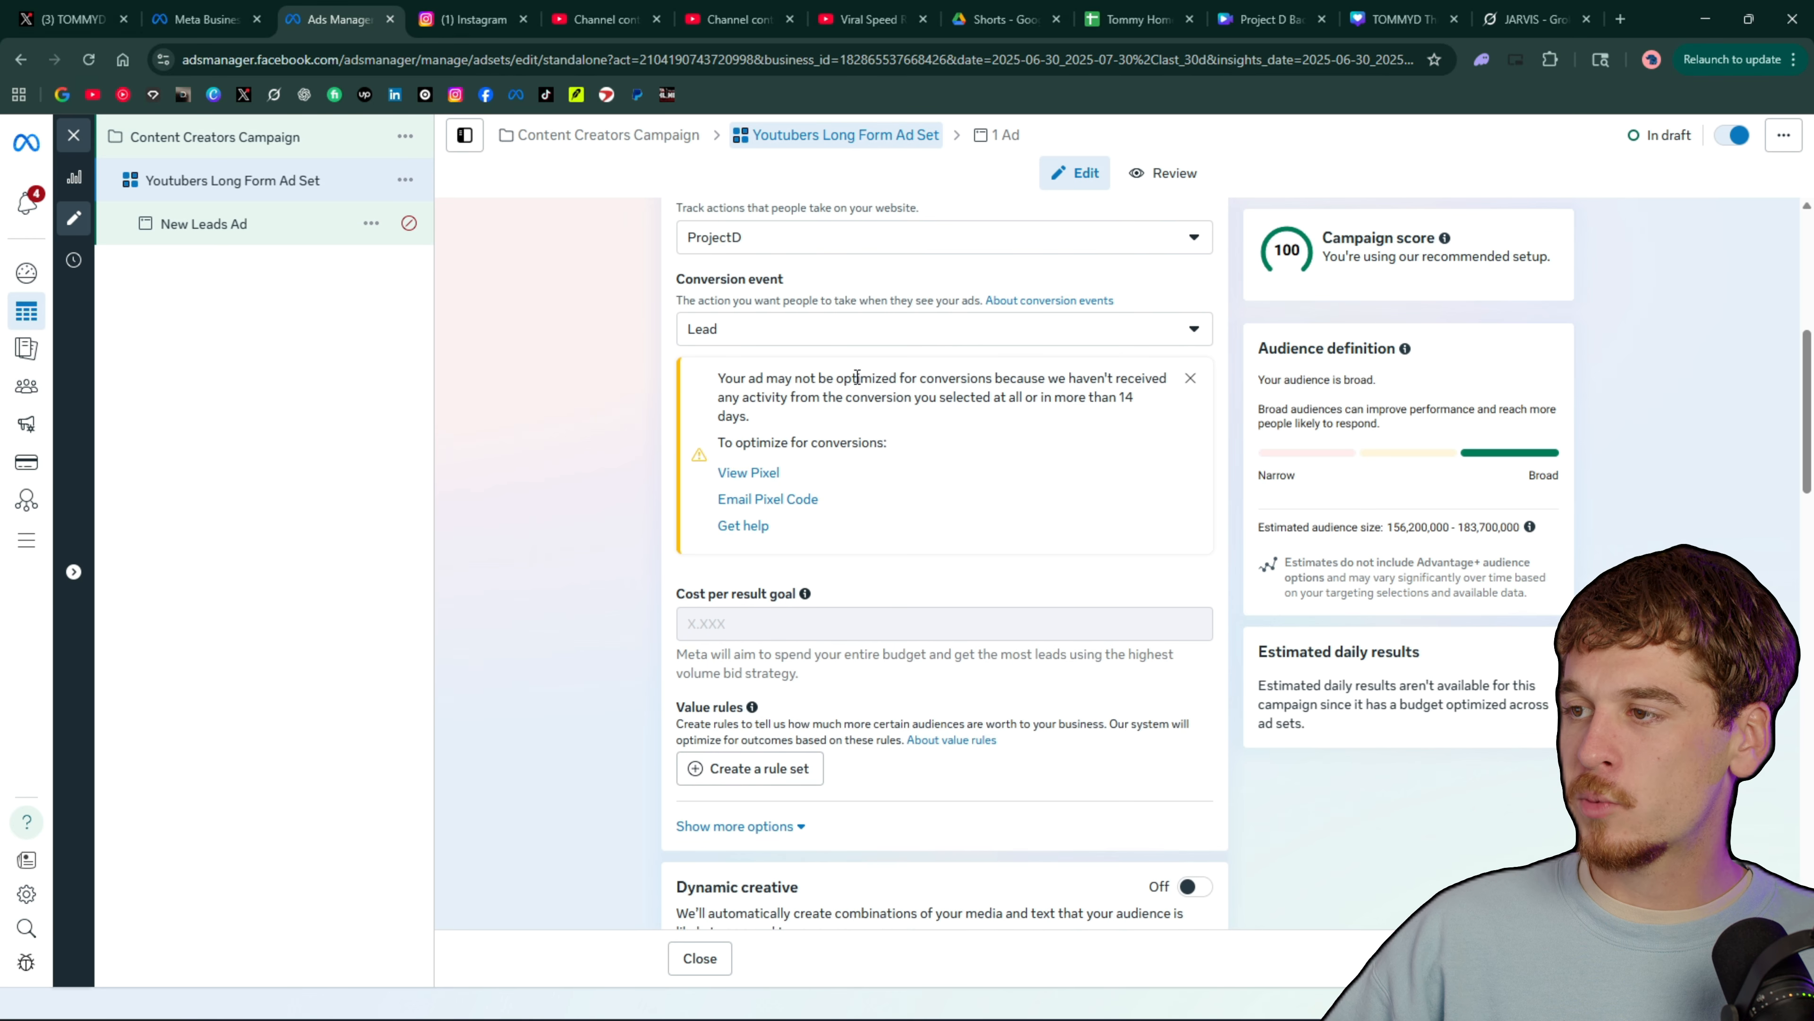
Try enabling an end date in the ad set's schedule, and turn it off again
scroll(857, 376, "down", 5)
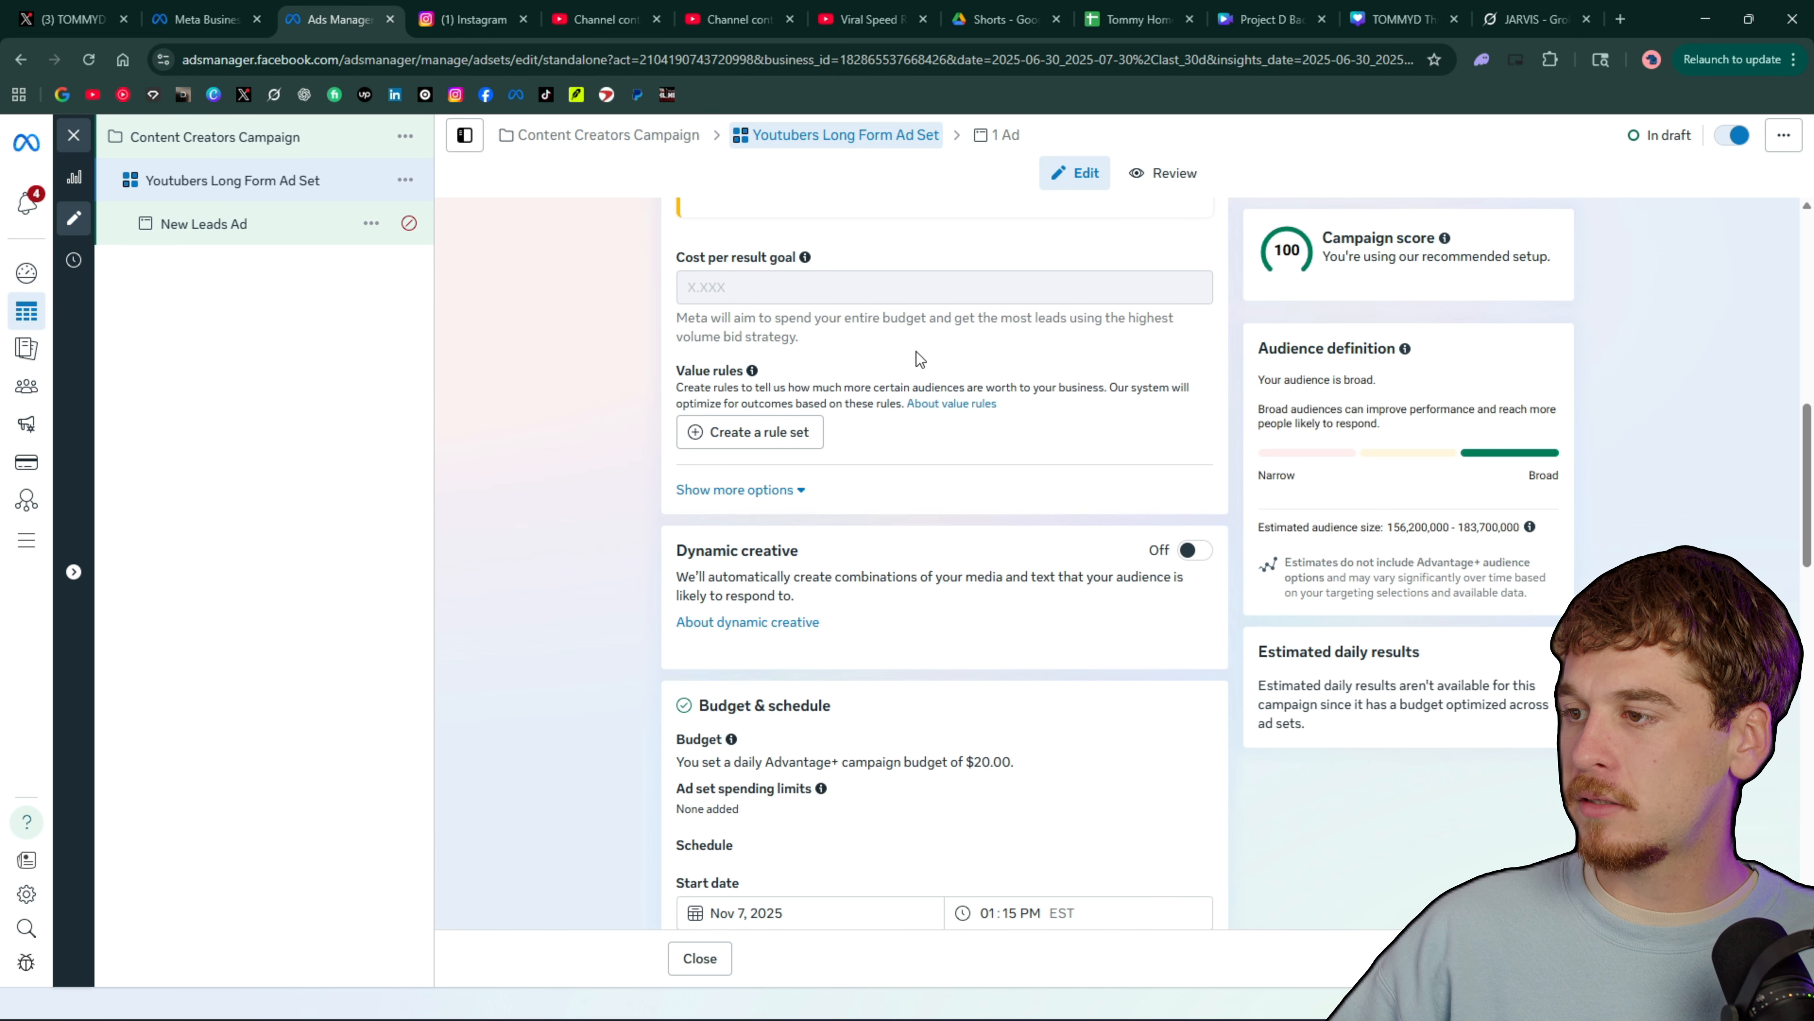
scroll(915, 352, "down", 5)
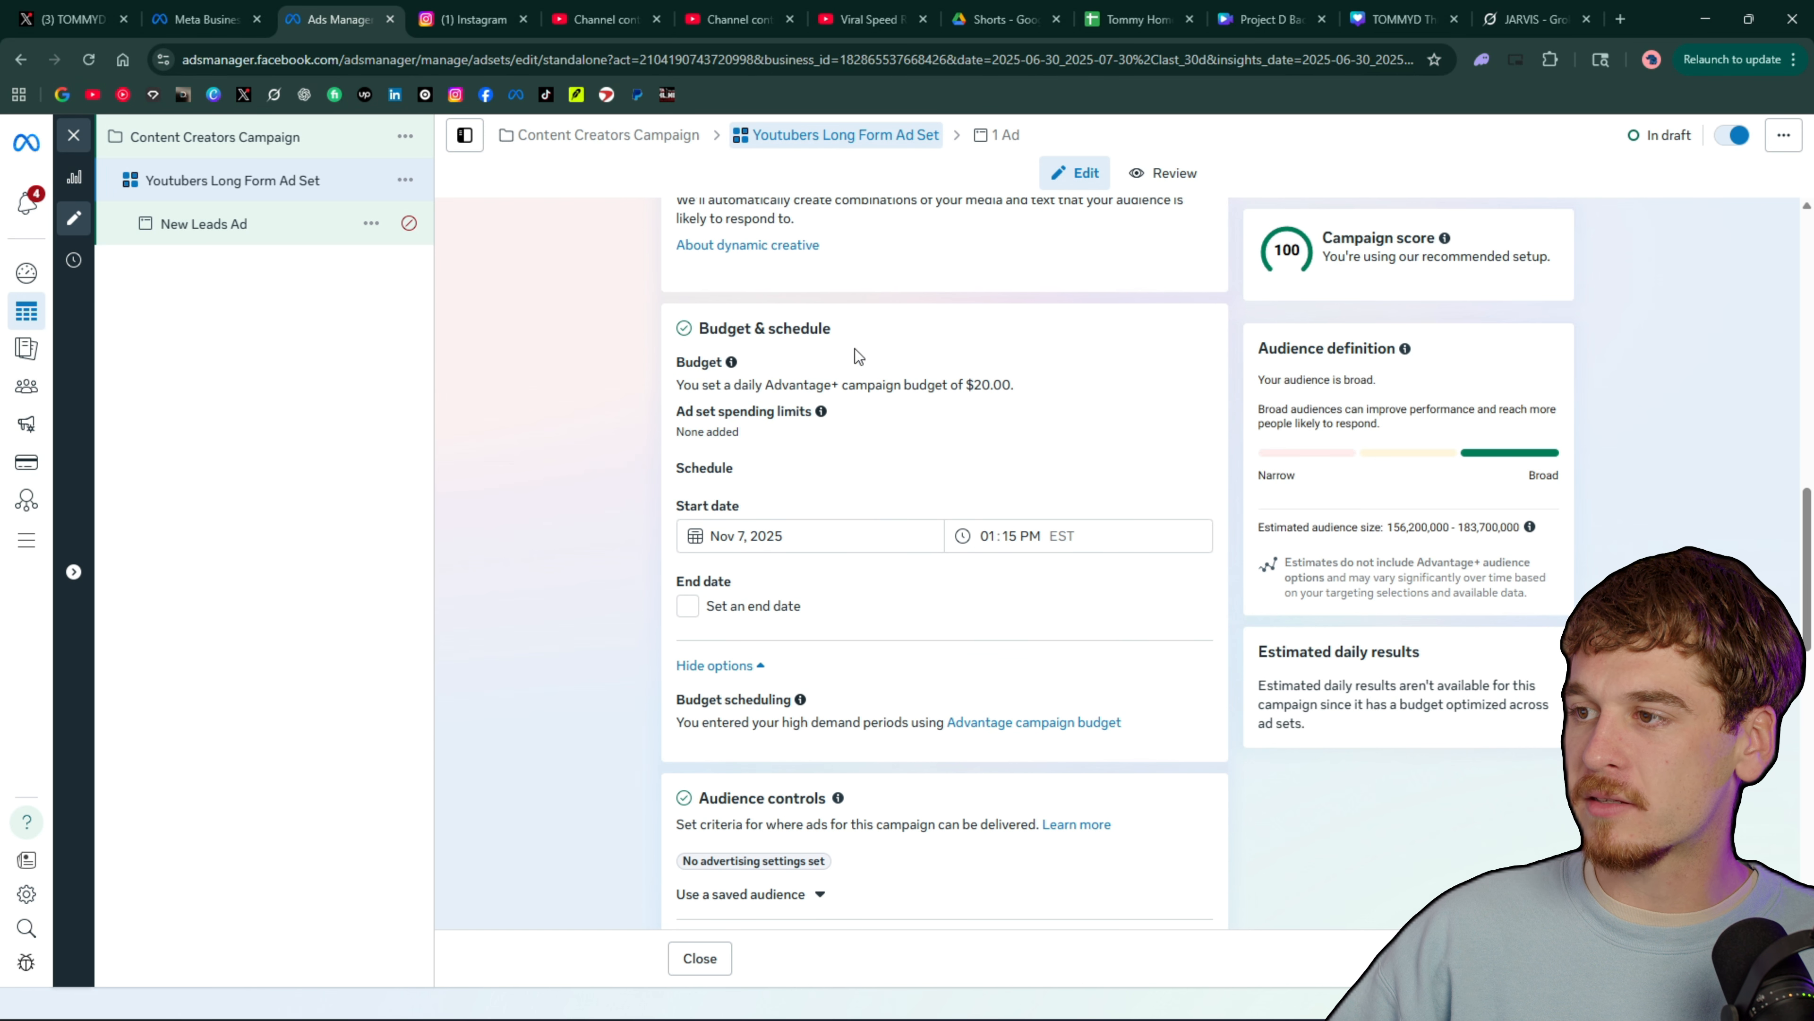
left_click(703, 611)
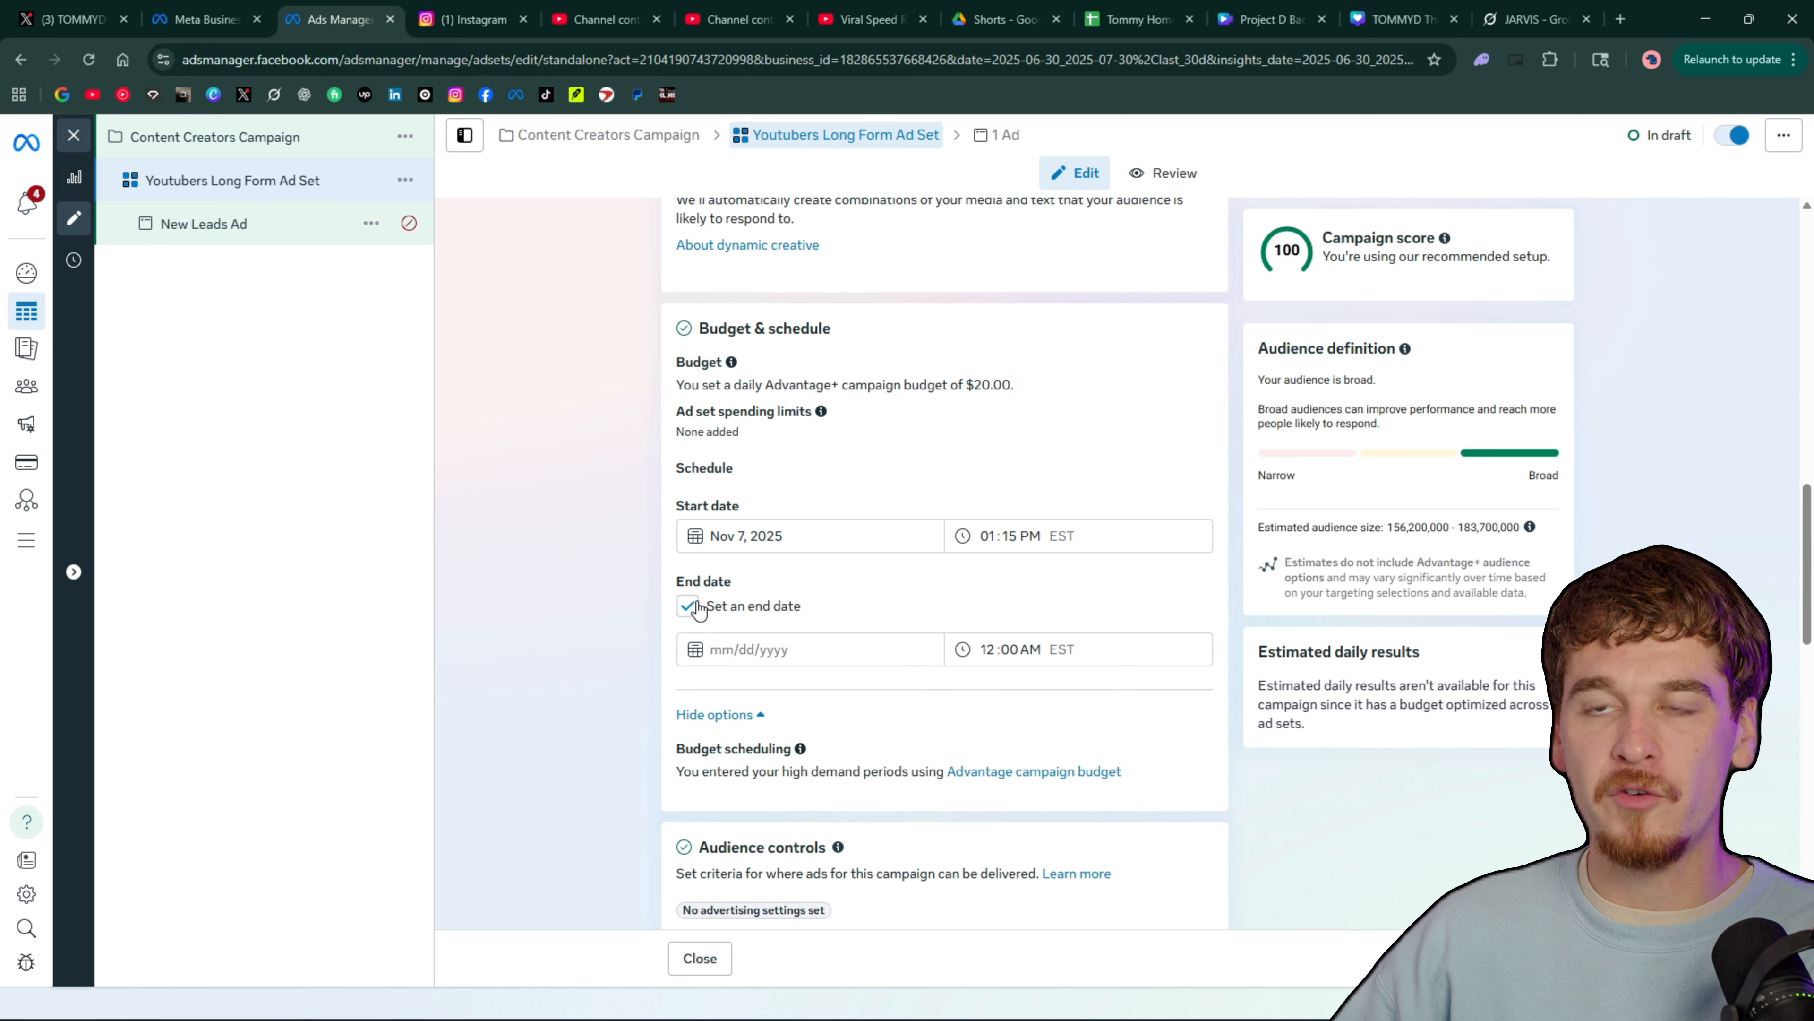
left_click(699, 611)
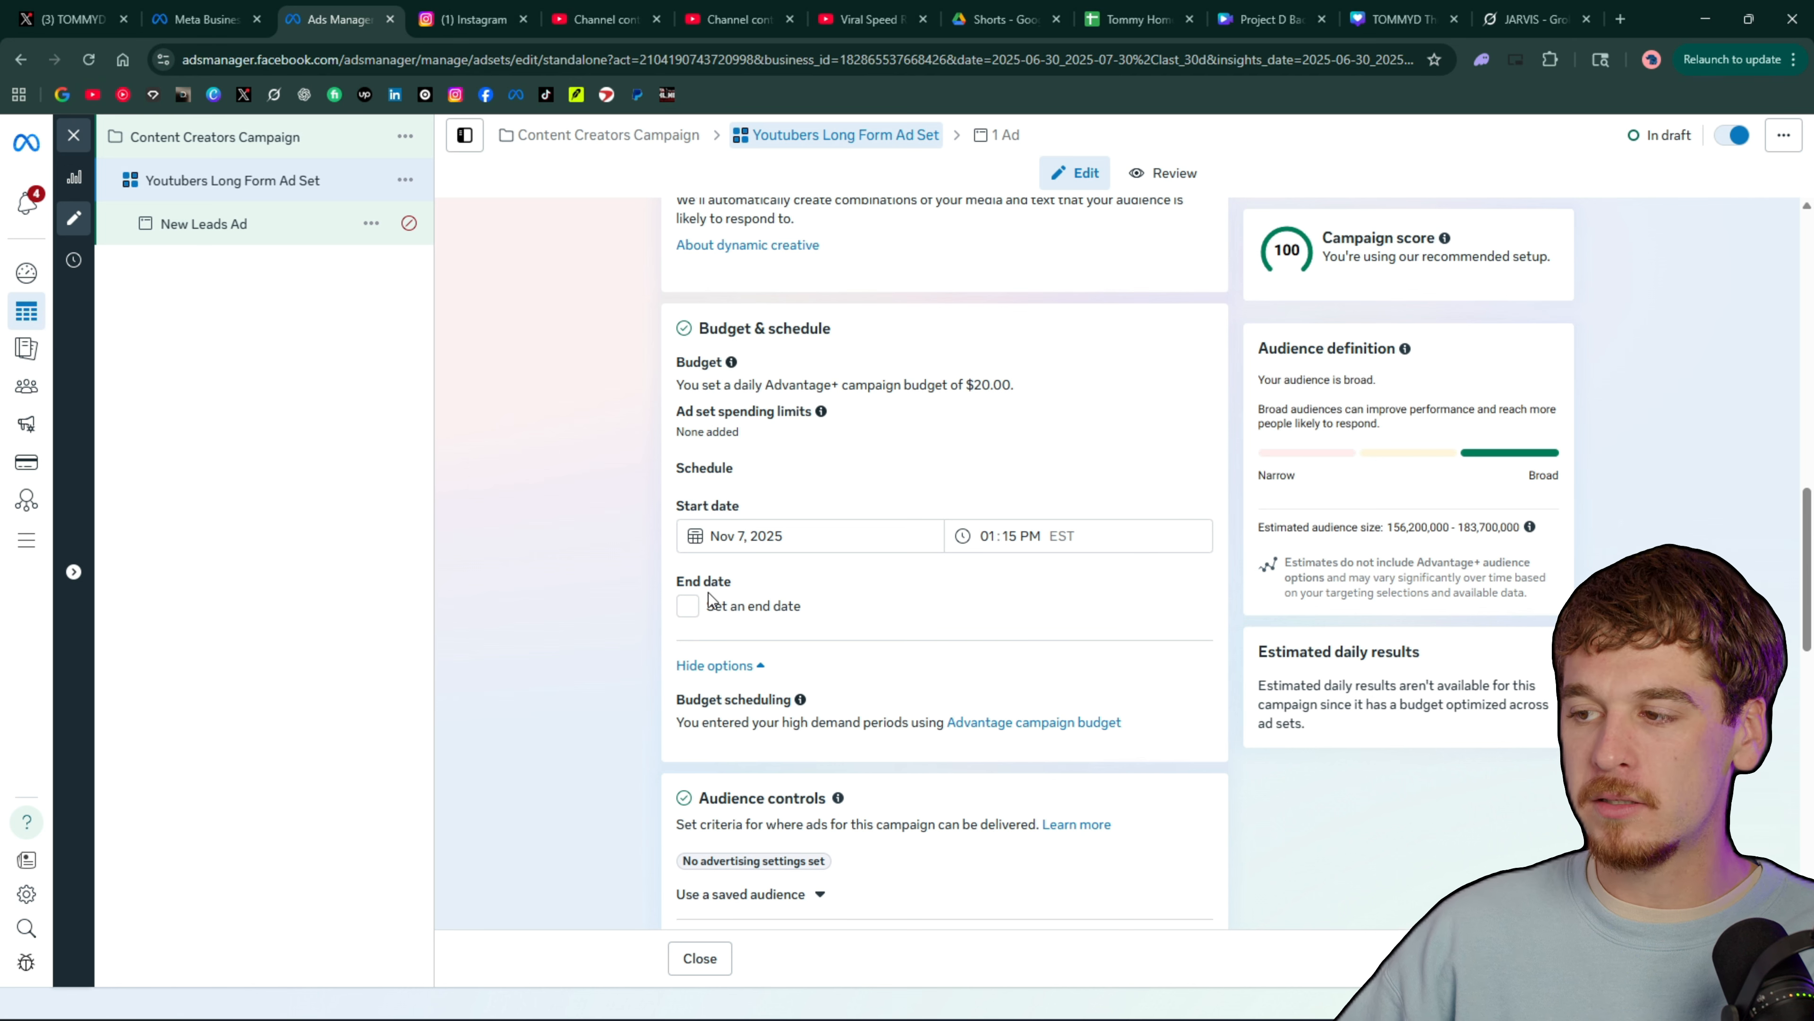
scroll(1011, 543, "down", 3)
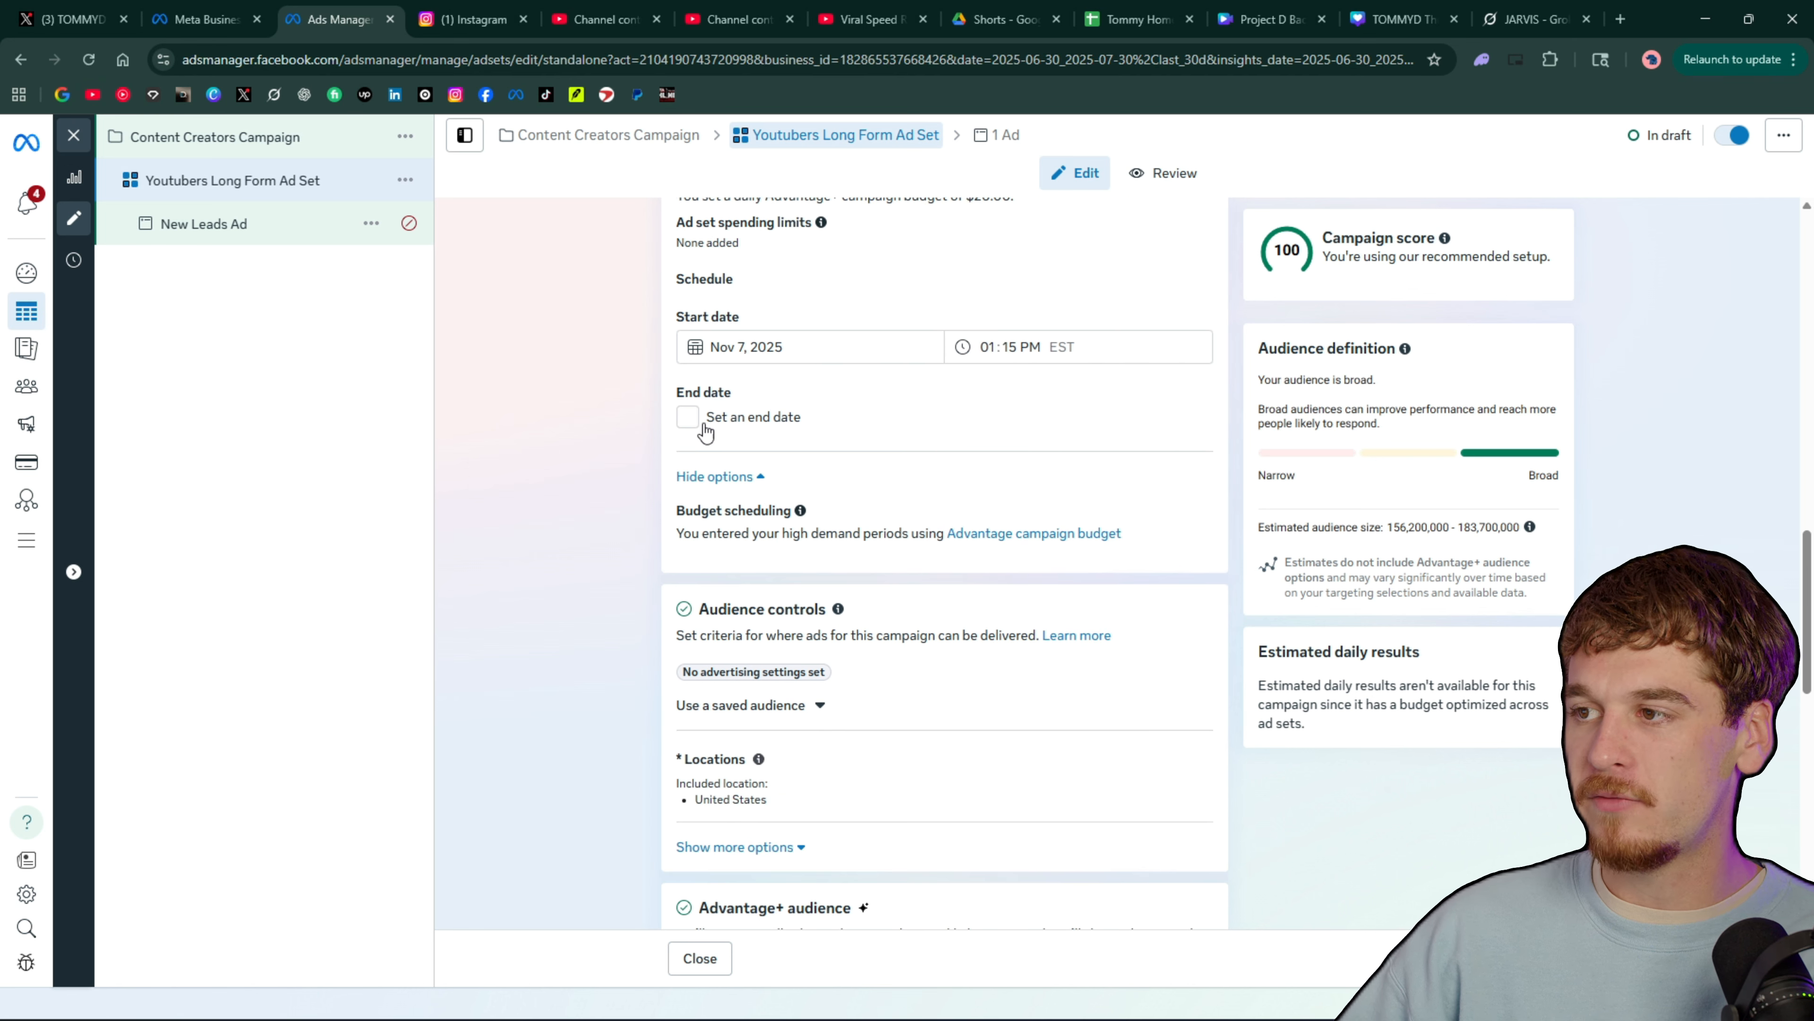
Replace the United States audience location with a map pin on central Long Island at about 40.8308, -73.1635
scroll(975, 424, "down", 4)
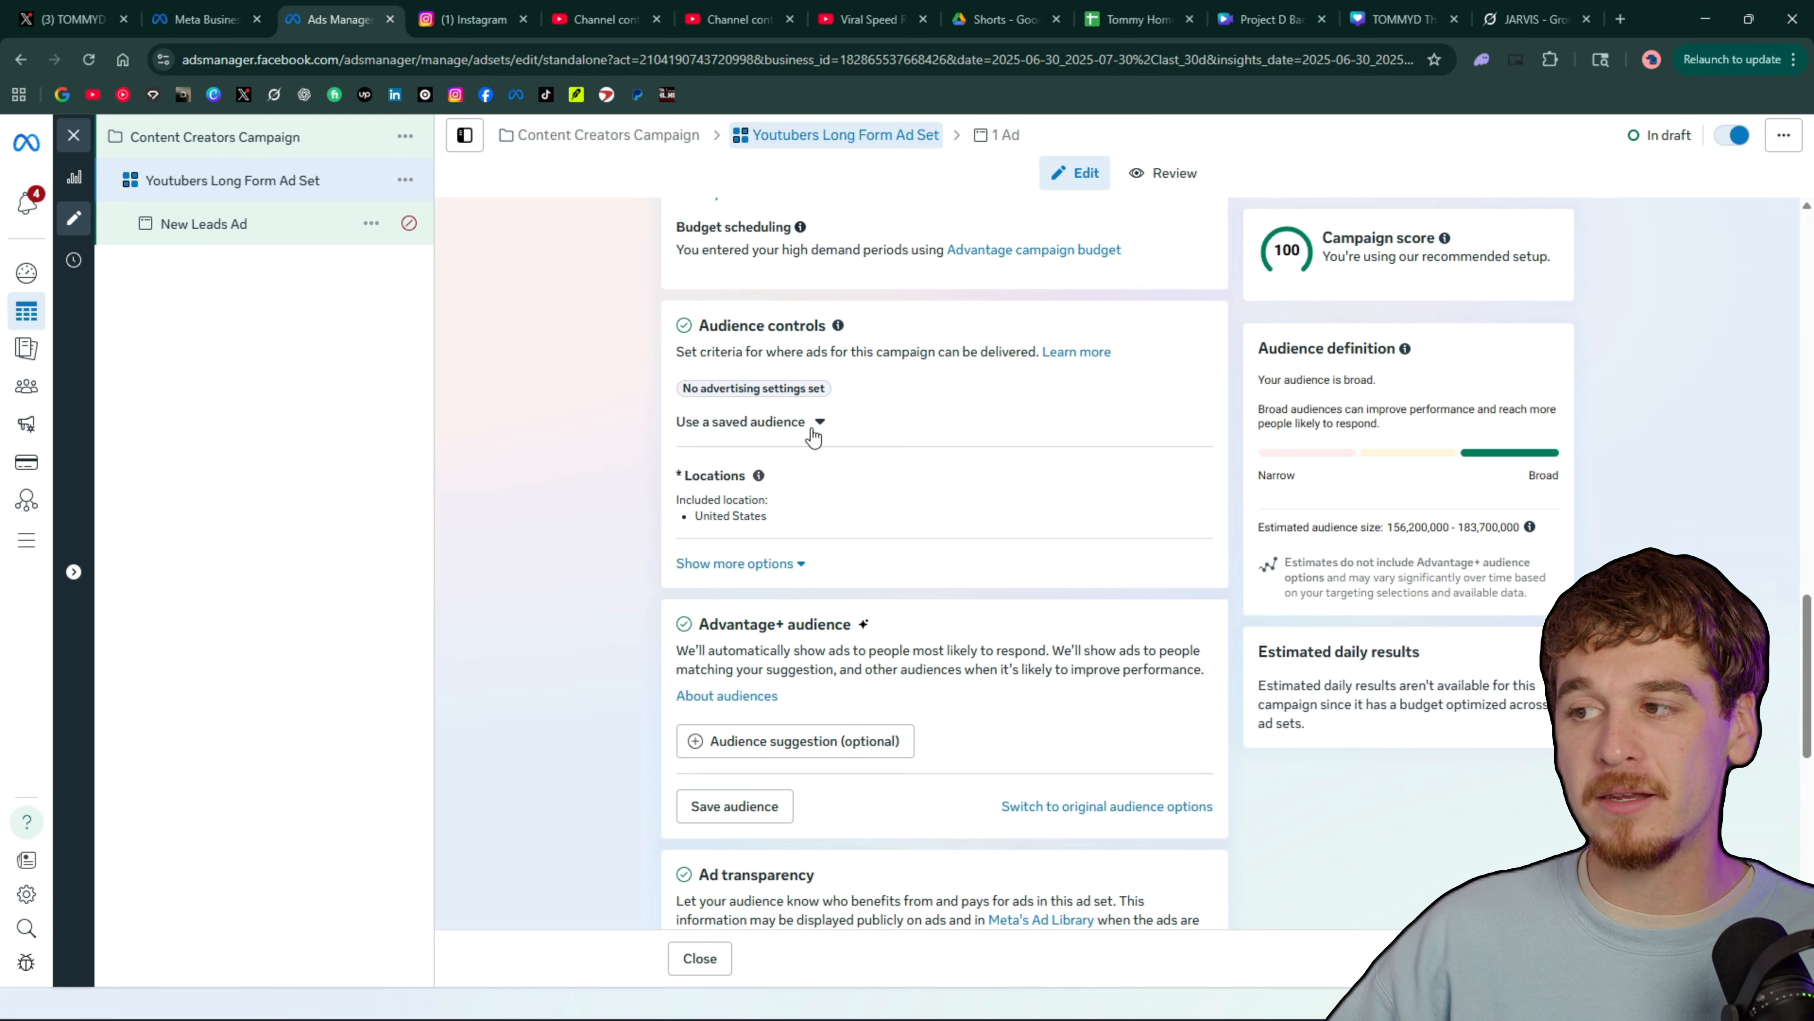
mouse_move(811, 501)
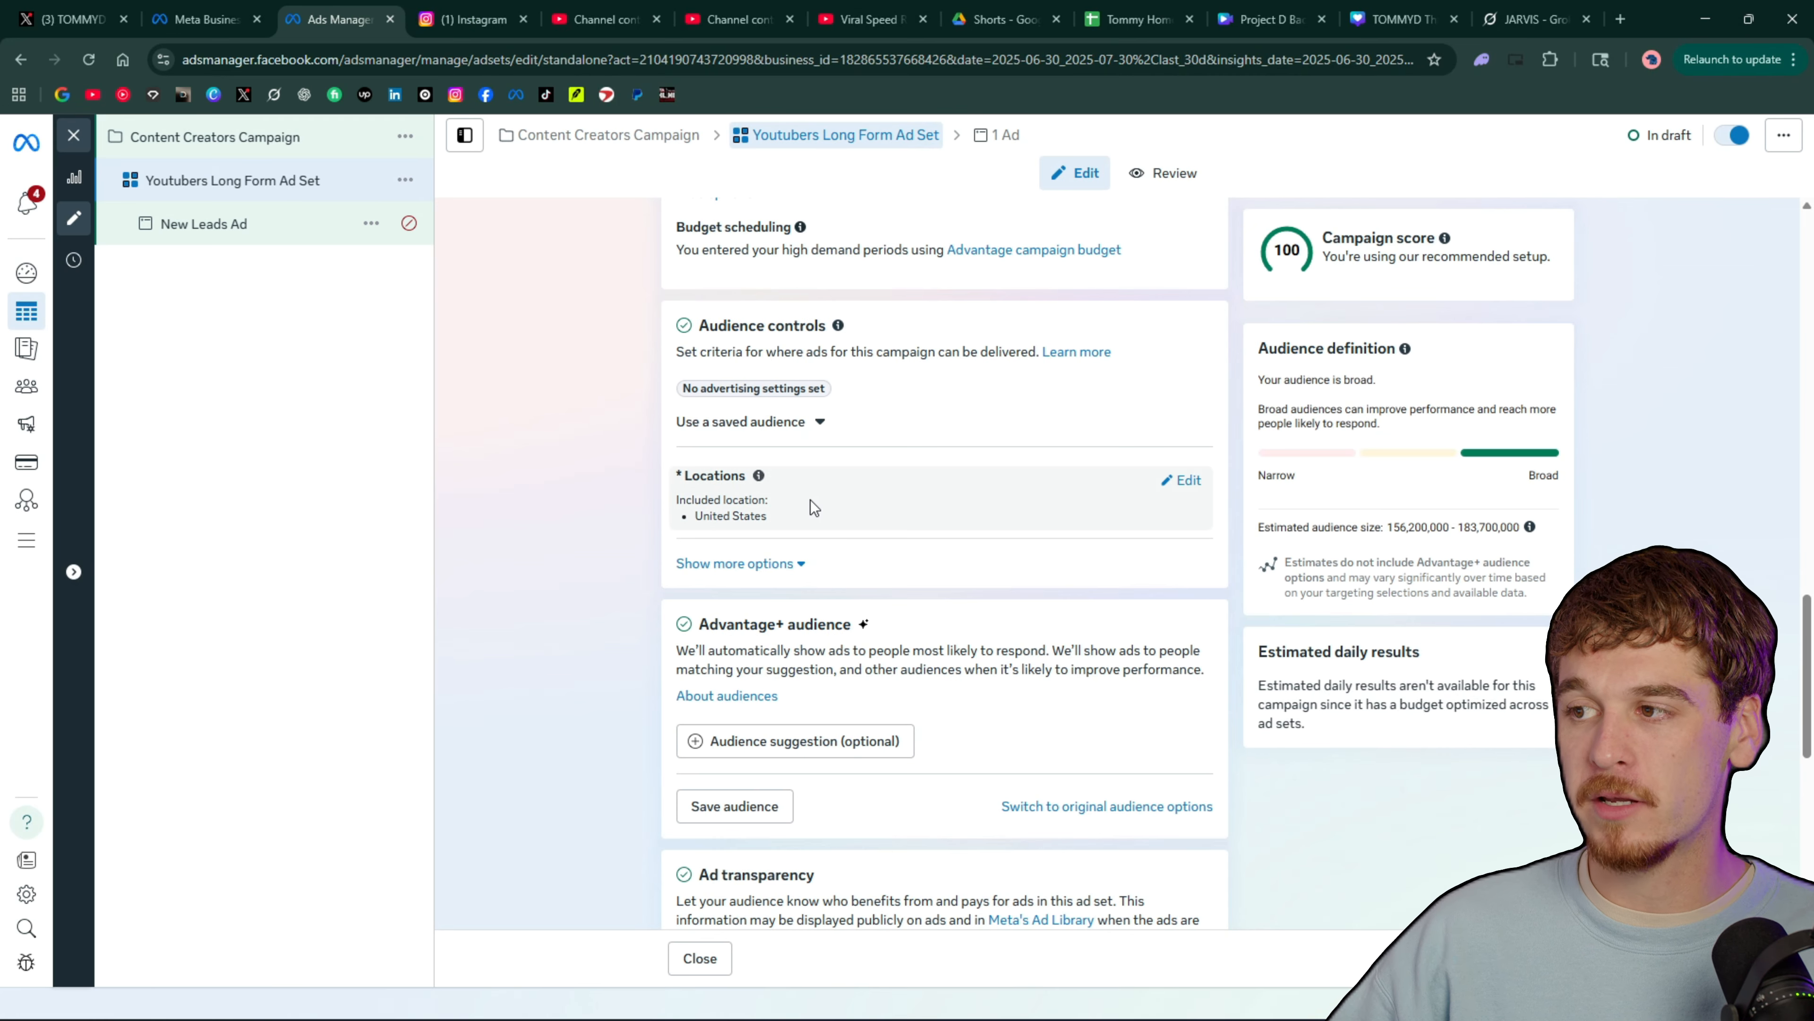
left_click(1184, 479)
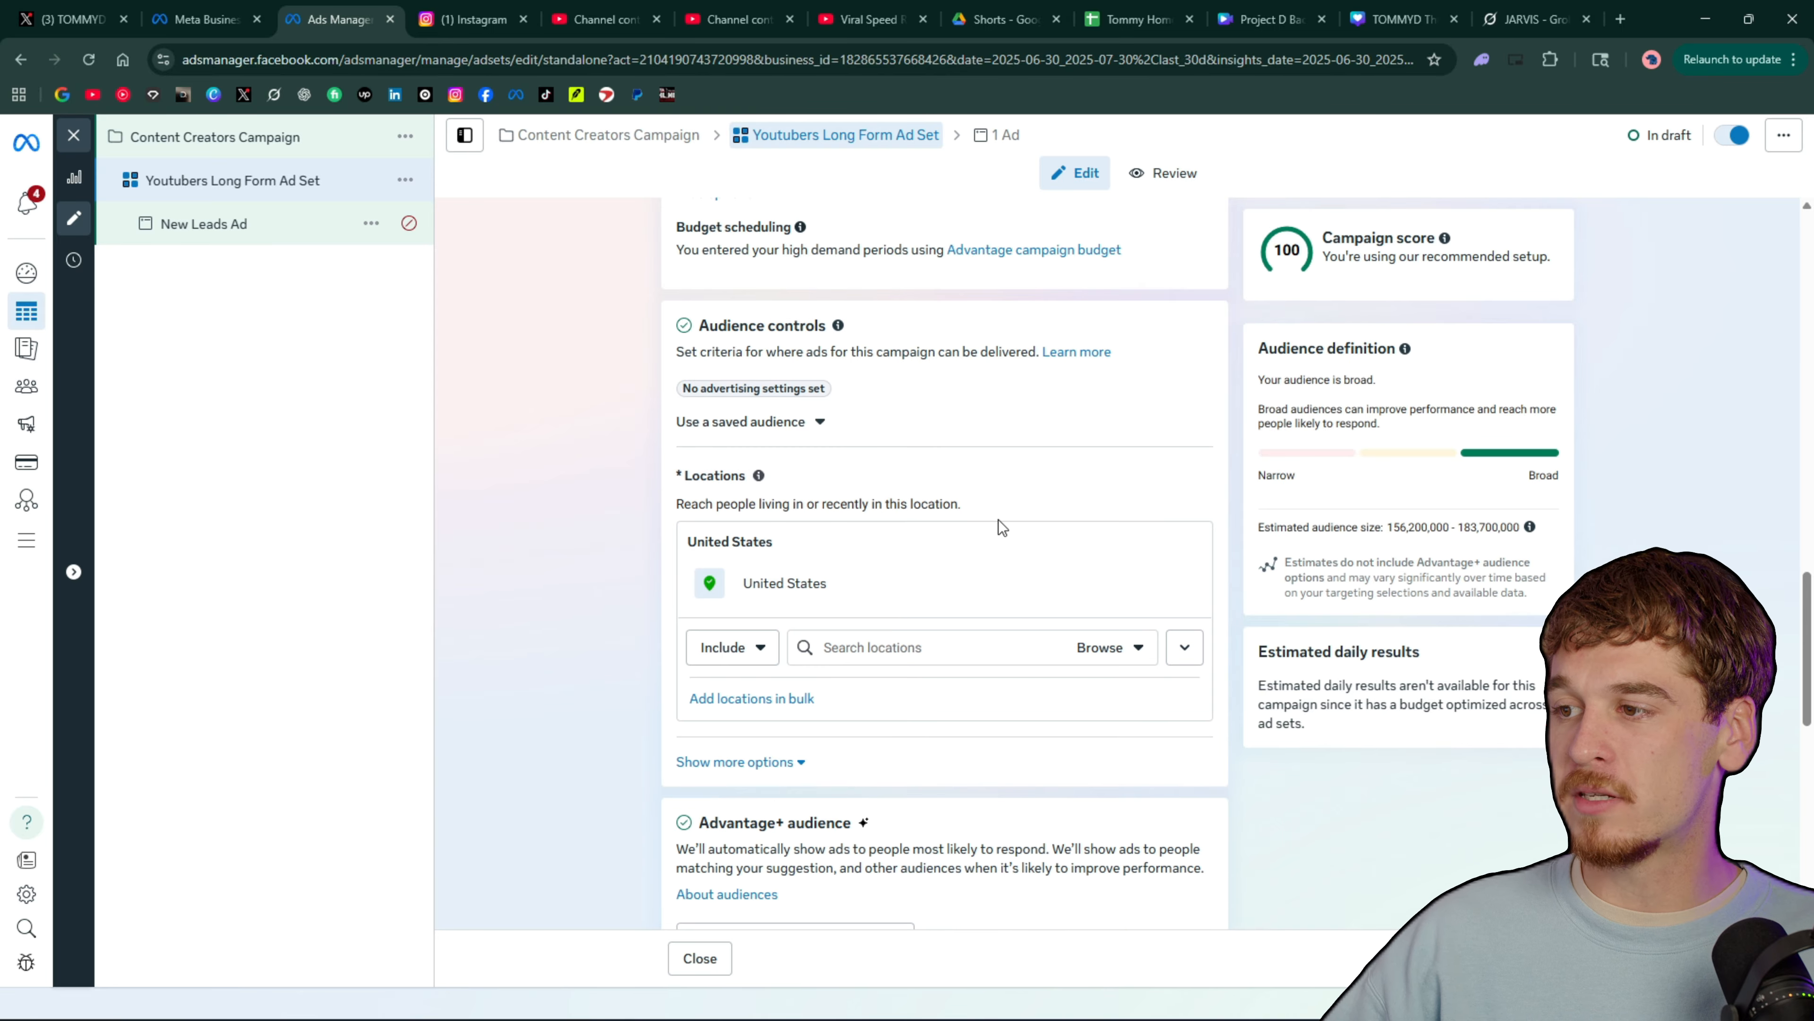
left_click(925, 578)
scroll(933, 525, "down", 2)
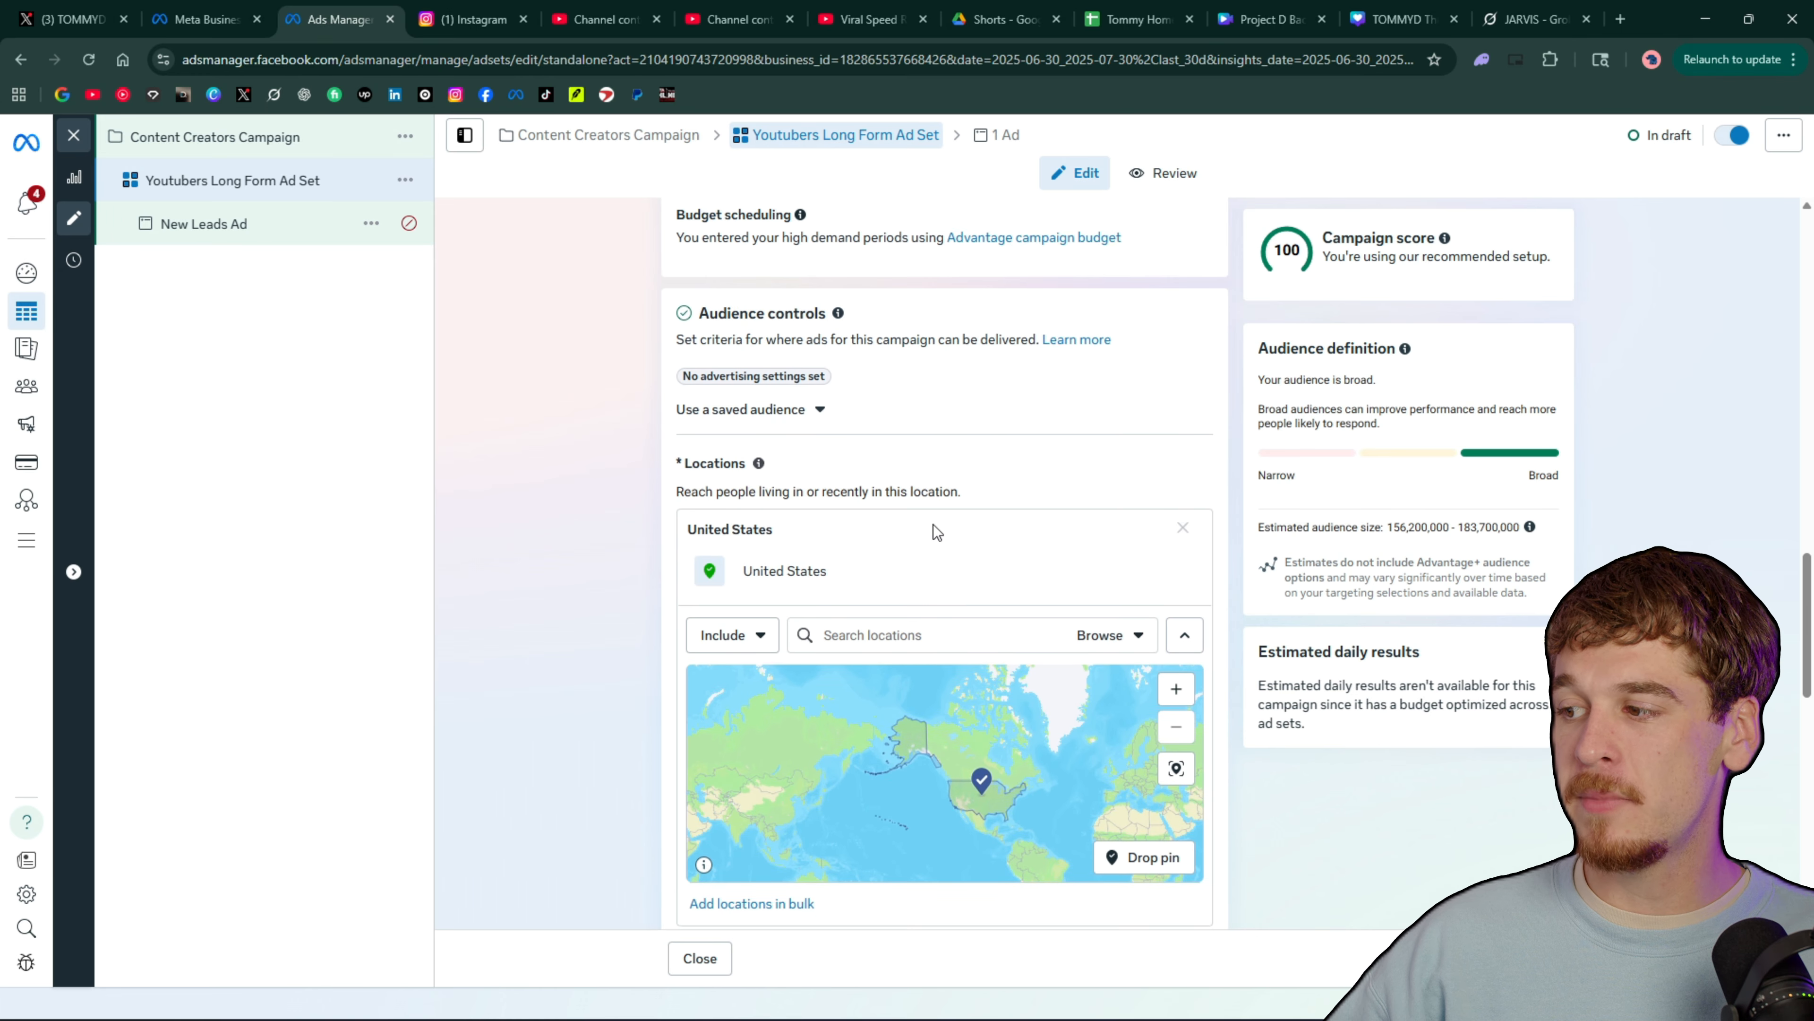
scroll(1038, 624, "up", 5)
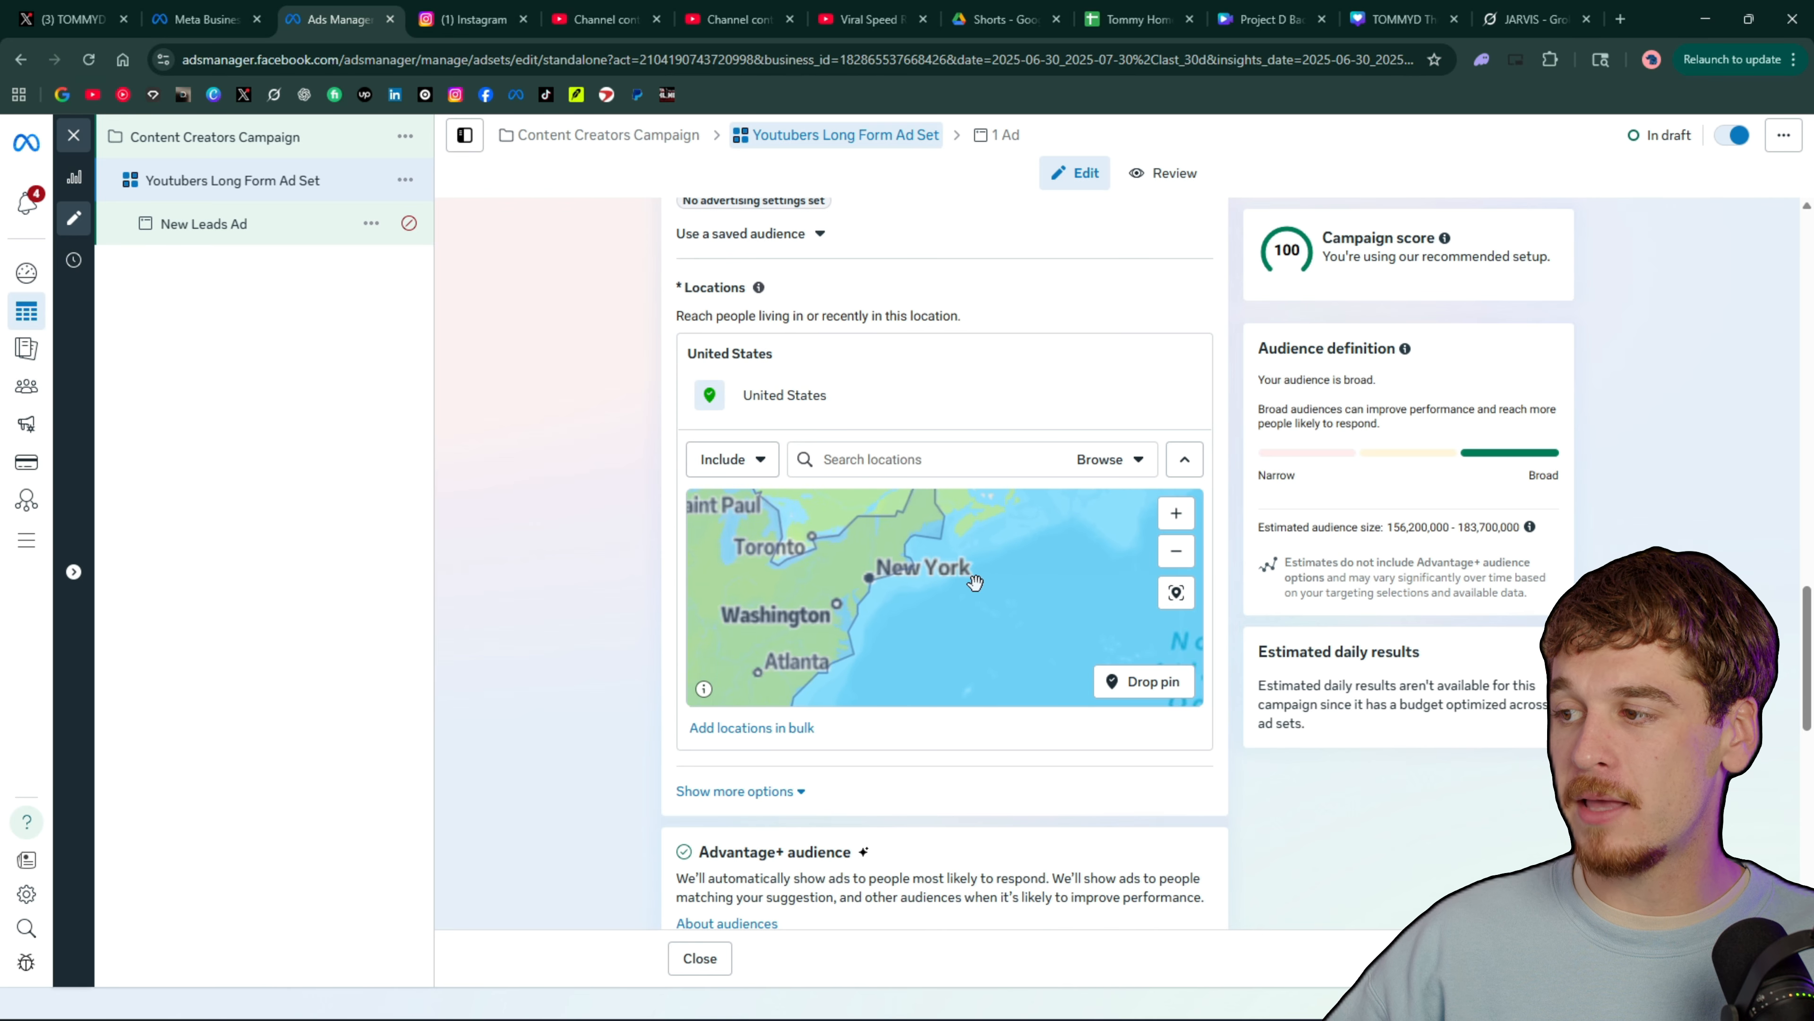
scroll(935, 599, "up", 5)
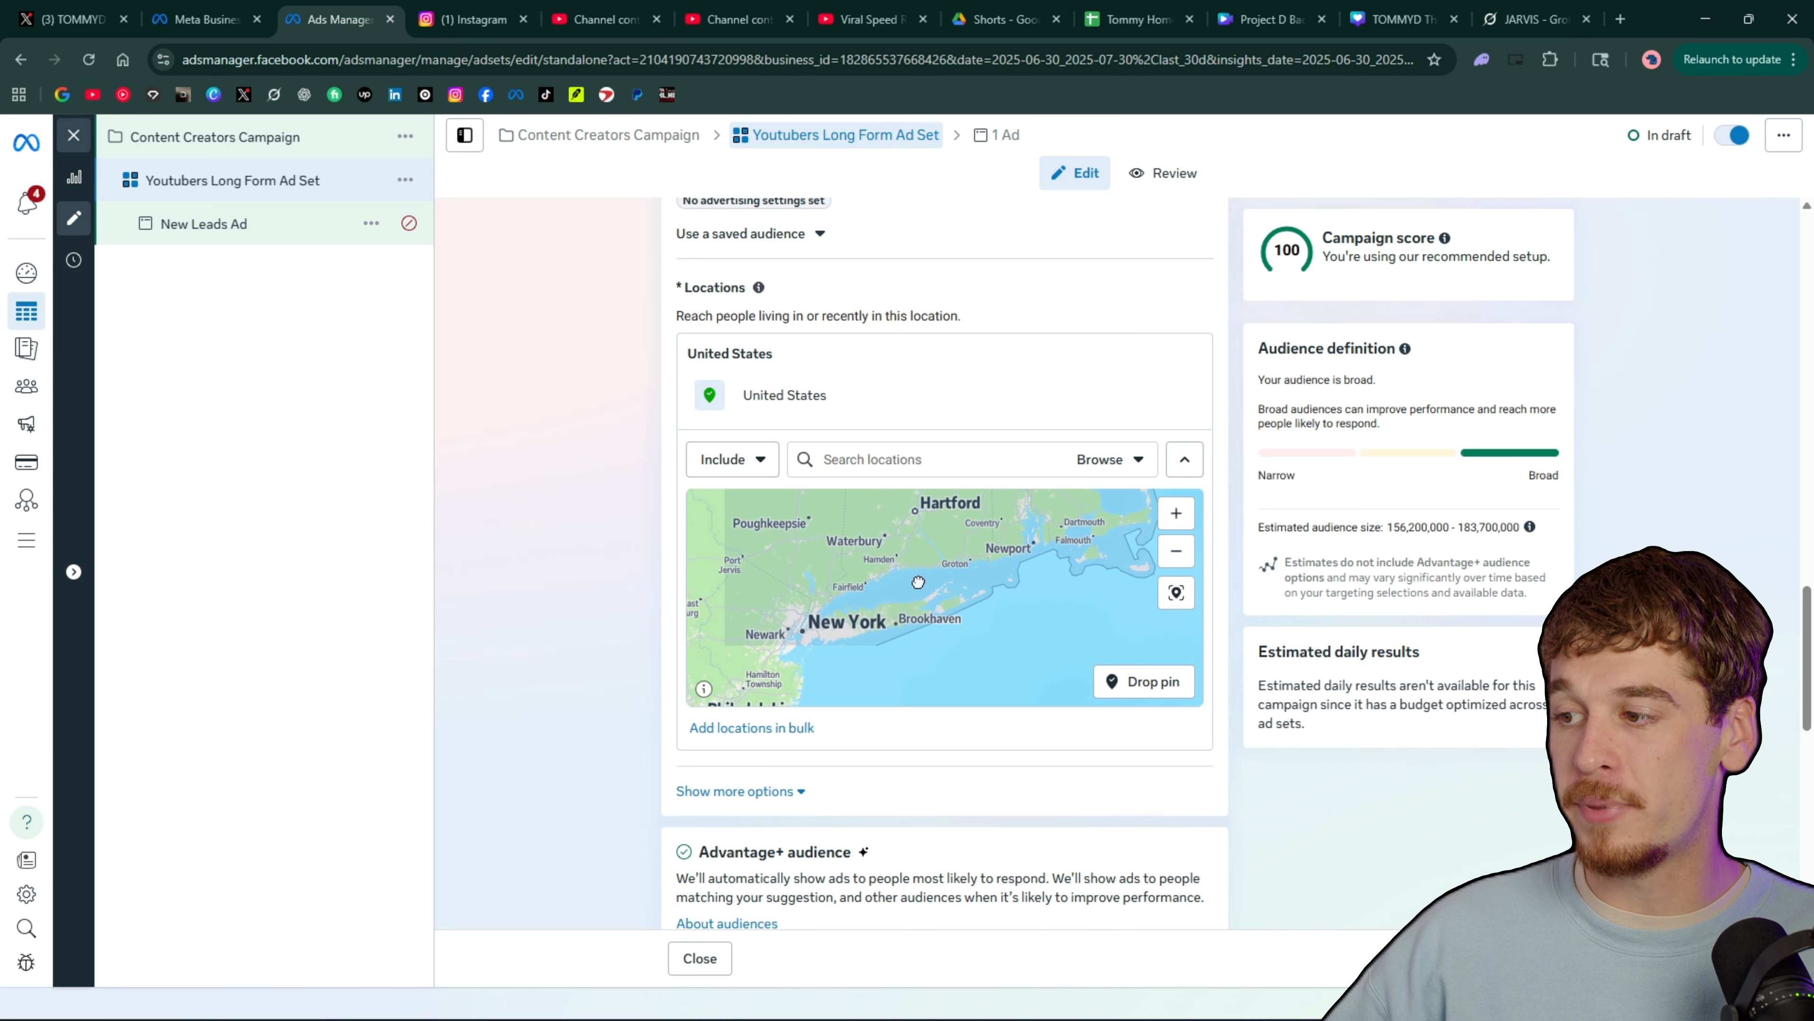
scroll(911, 600, "up", 5)
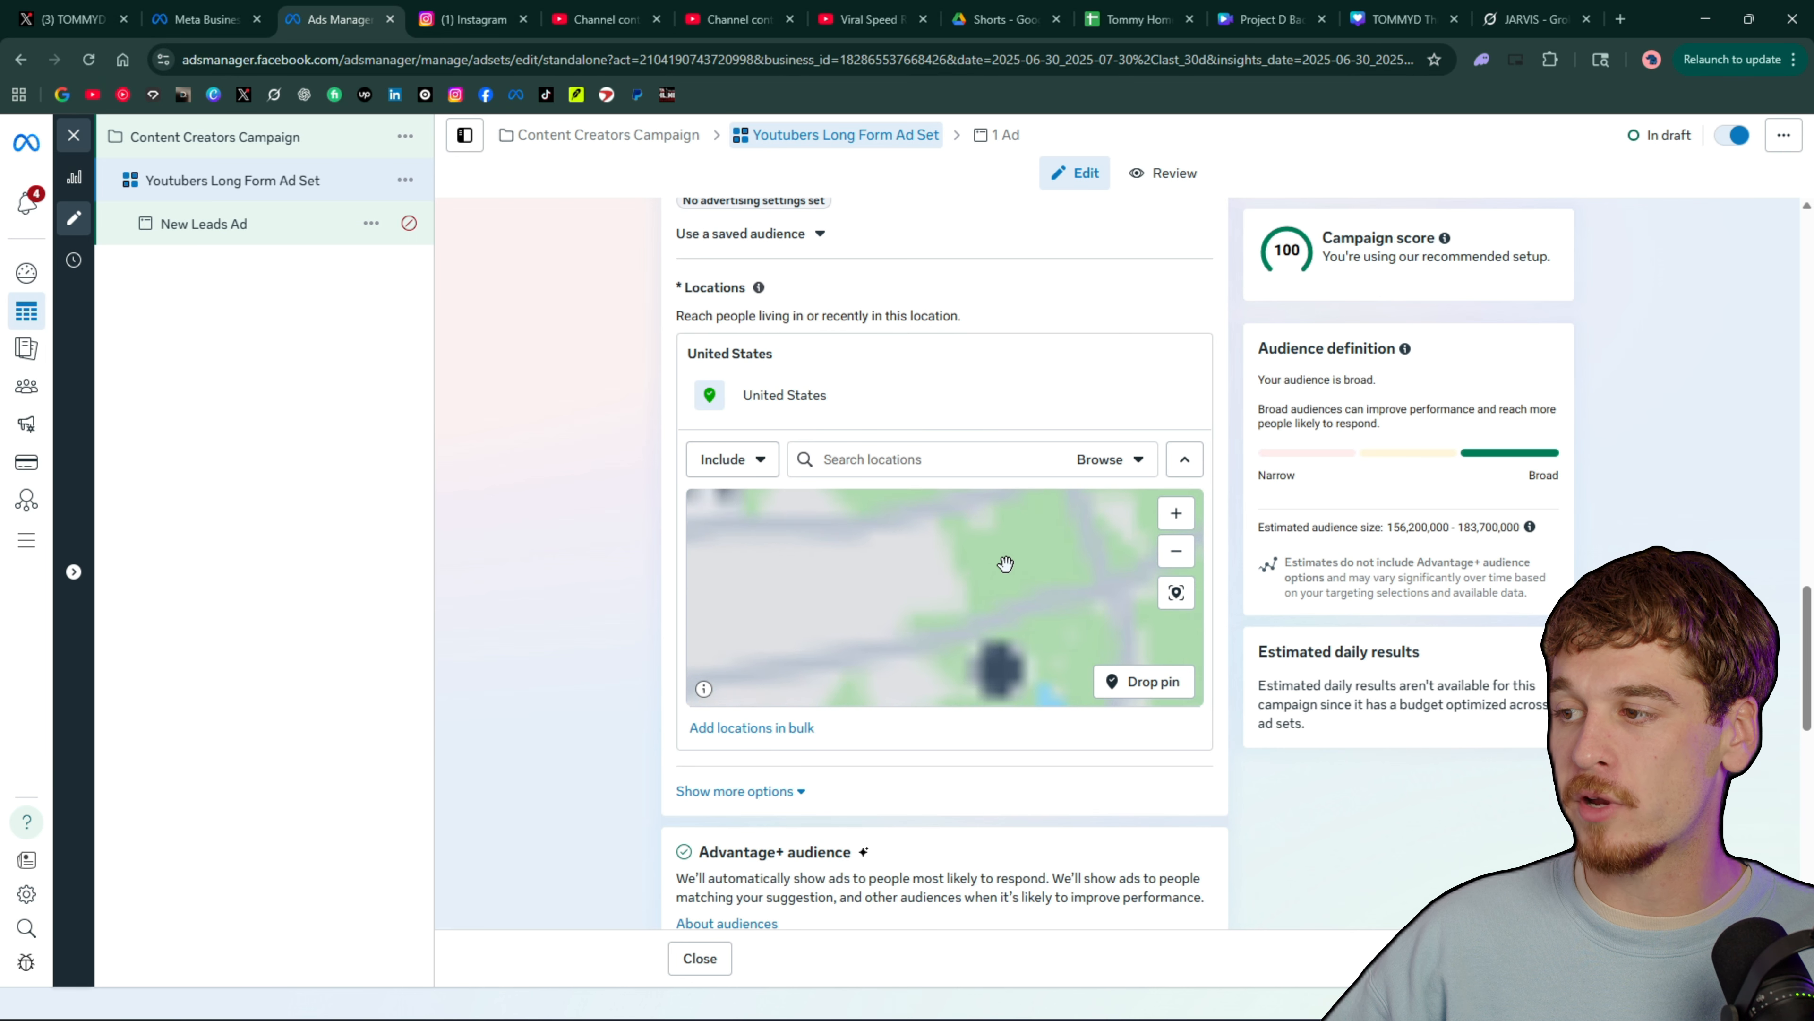
scroll(928, 570, "down", 5)
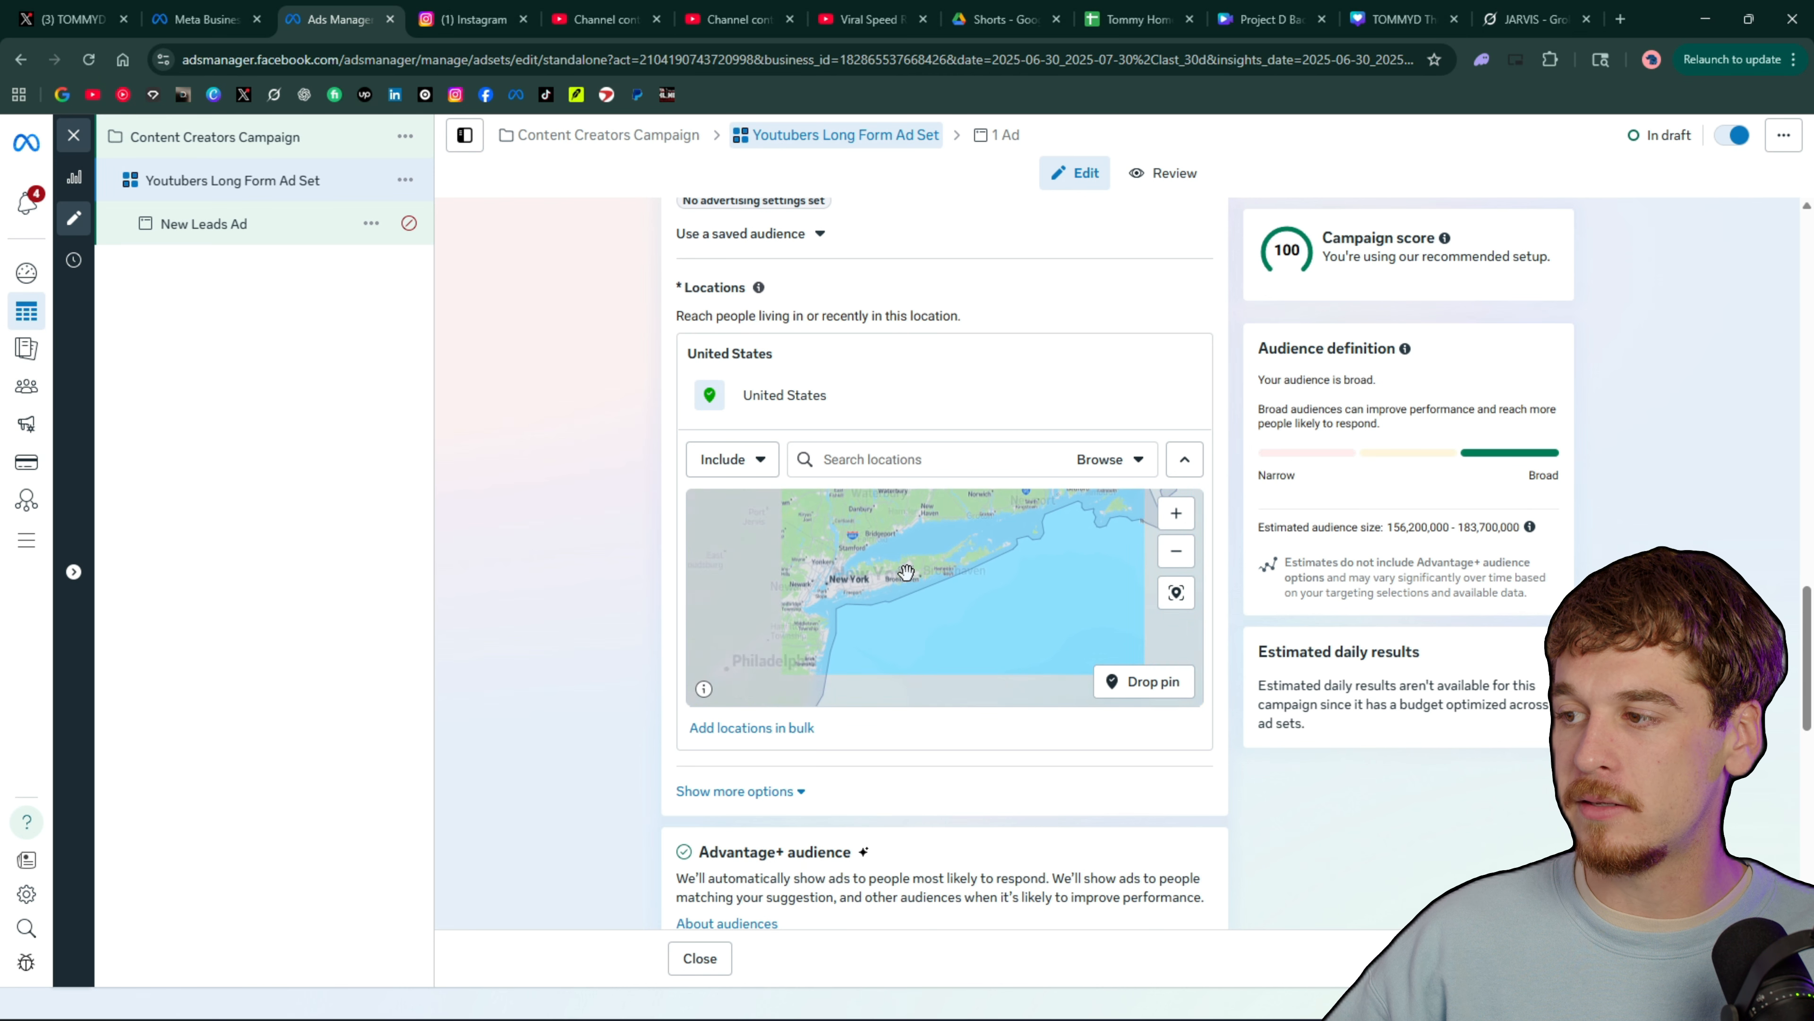
left_click(1145, 683)
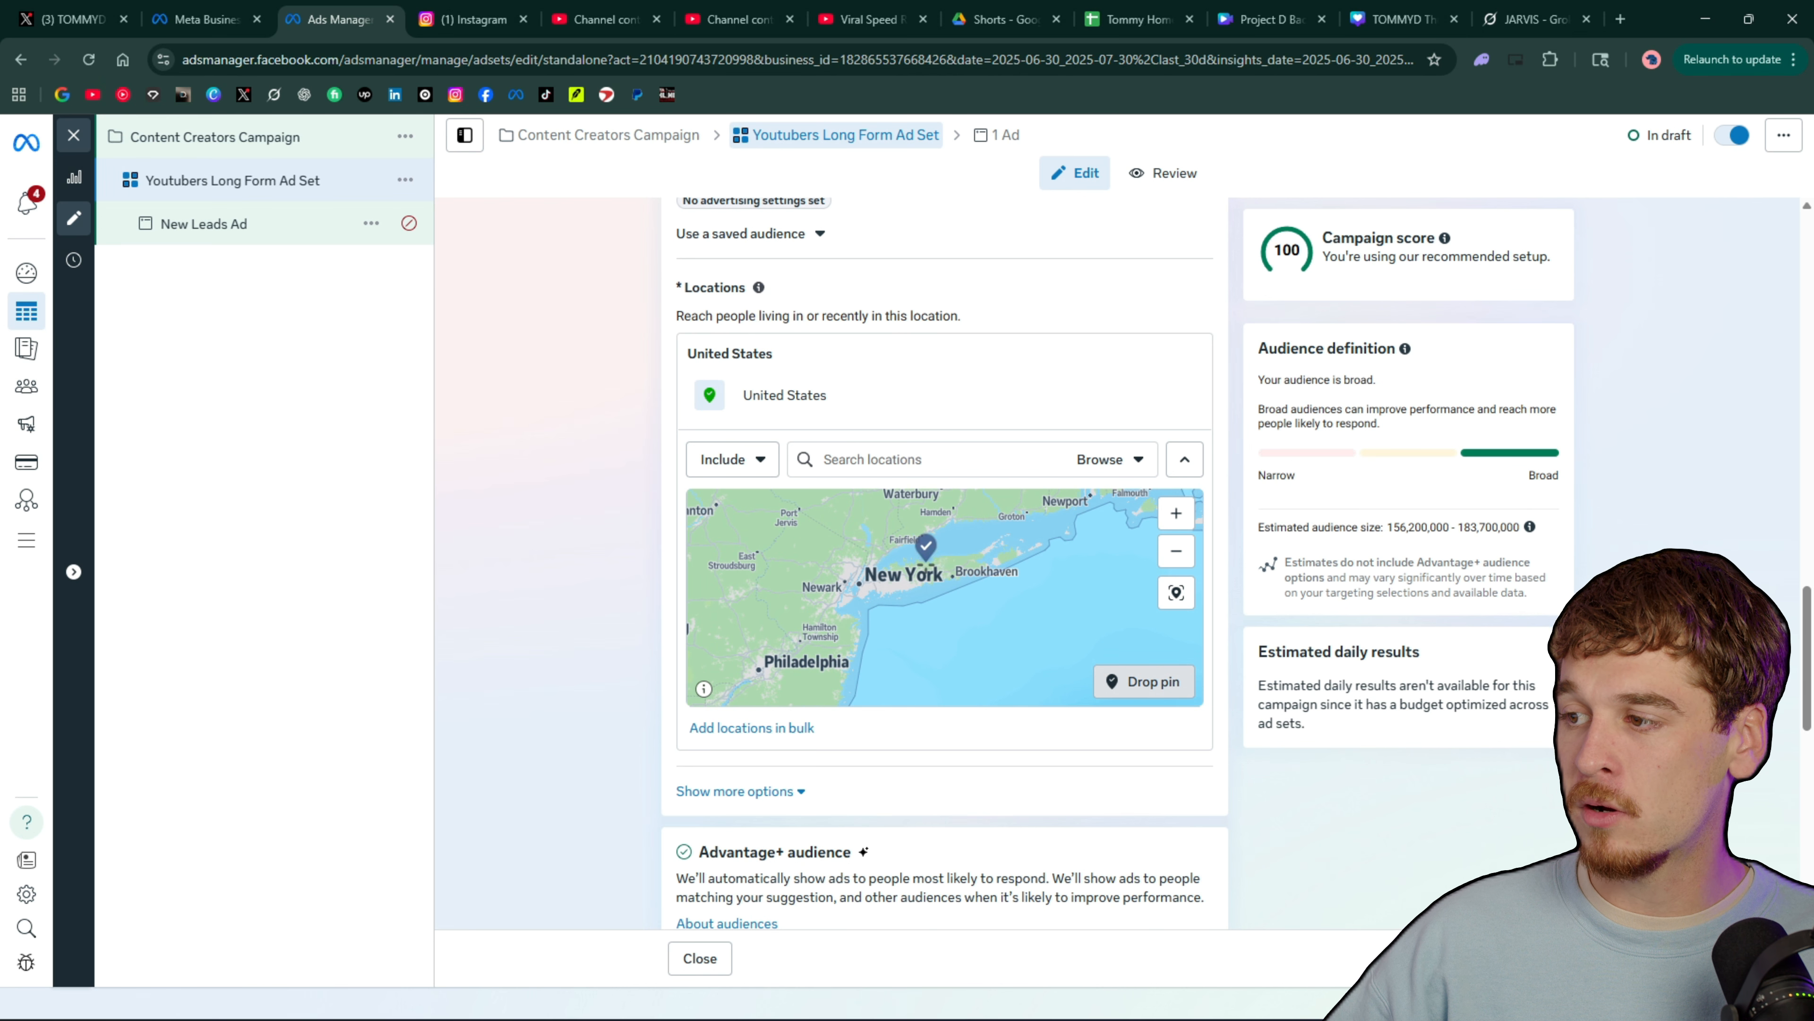
key("Escape")
left_click(932, 569)
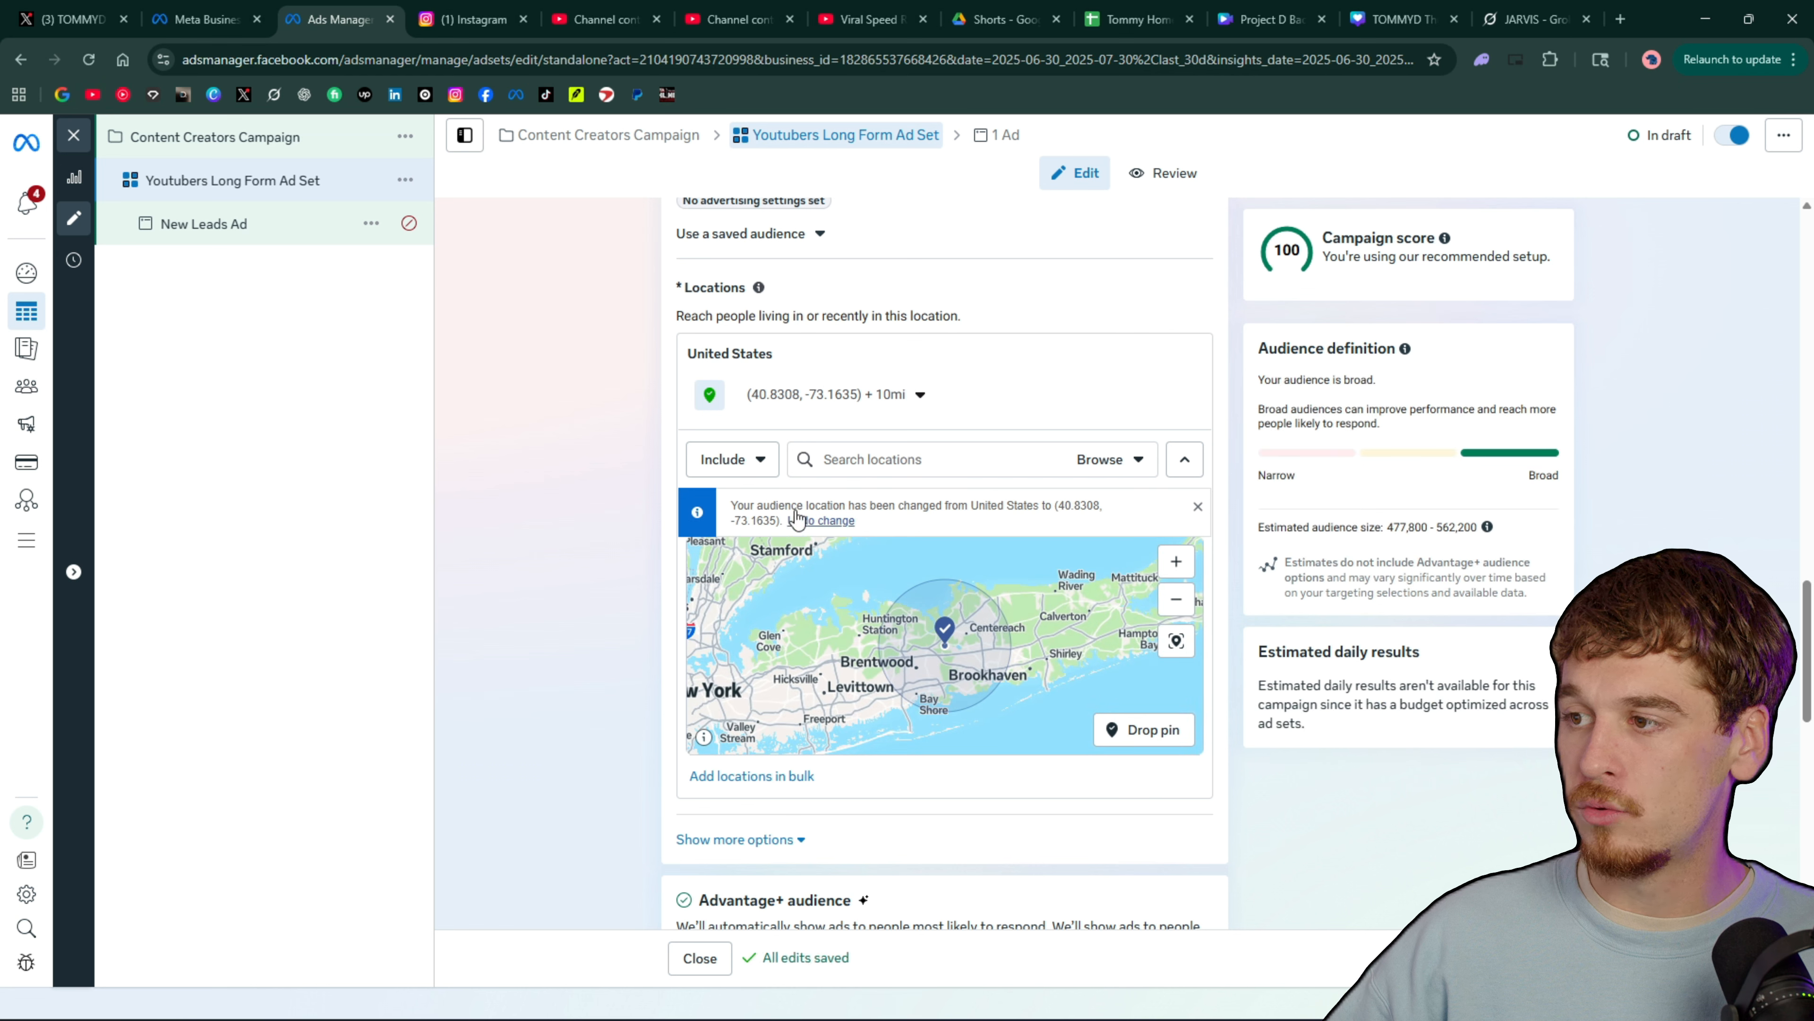
Set the Long Island pin's targeting radius to 25 mi
left_click(920, 394)
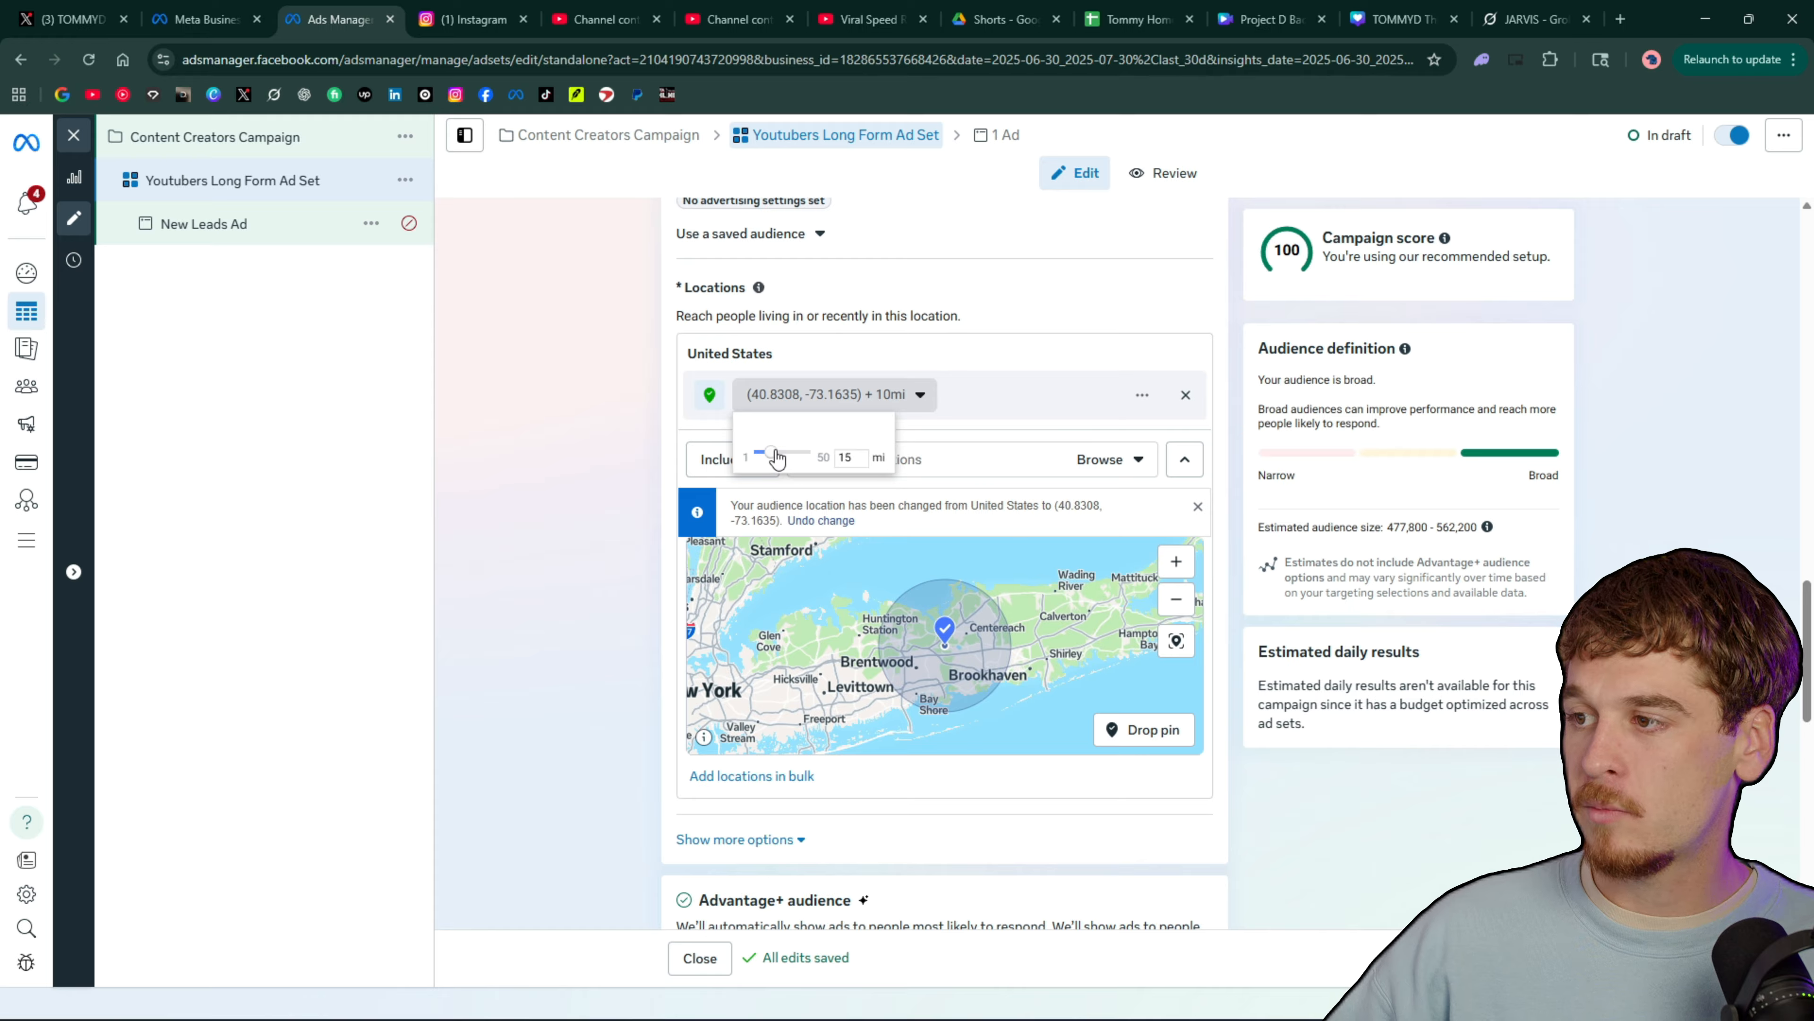
left_click_drag(766, 454, 788, 458)
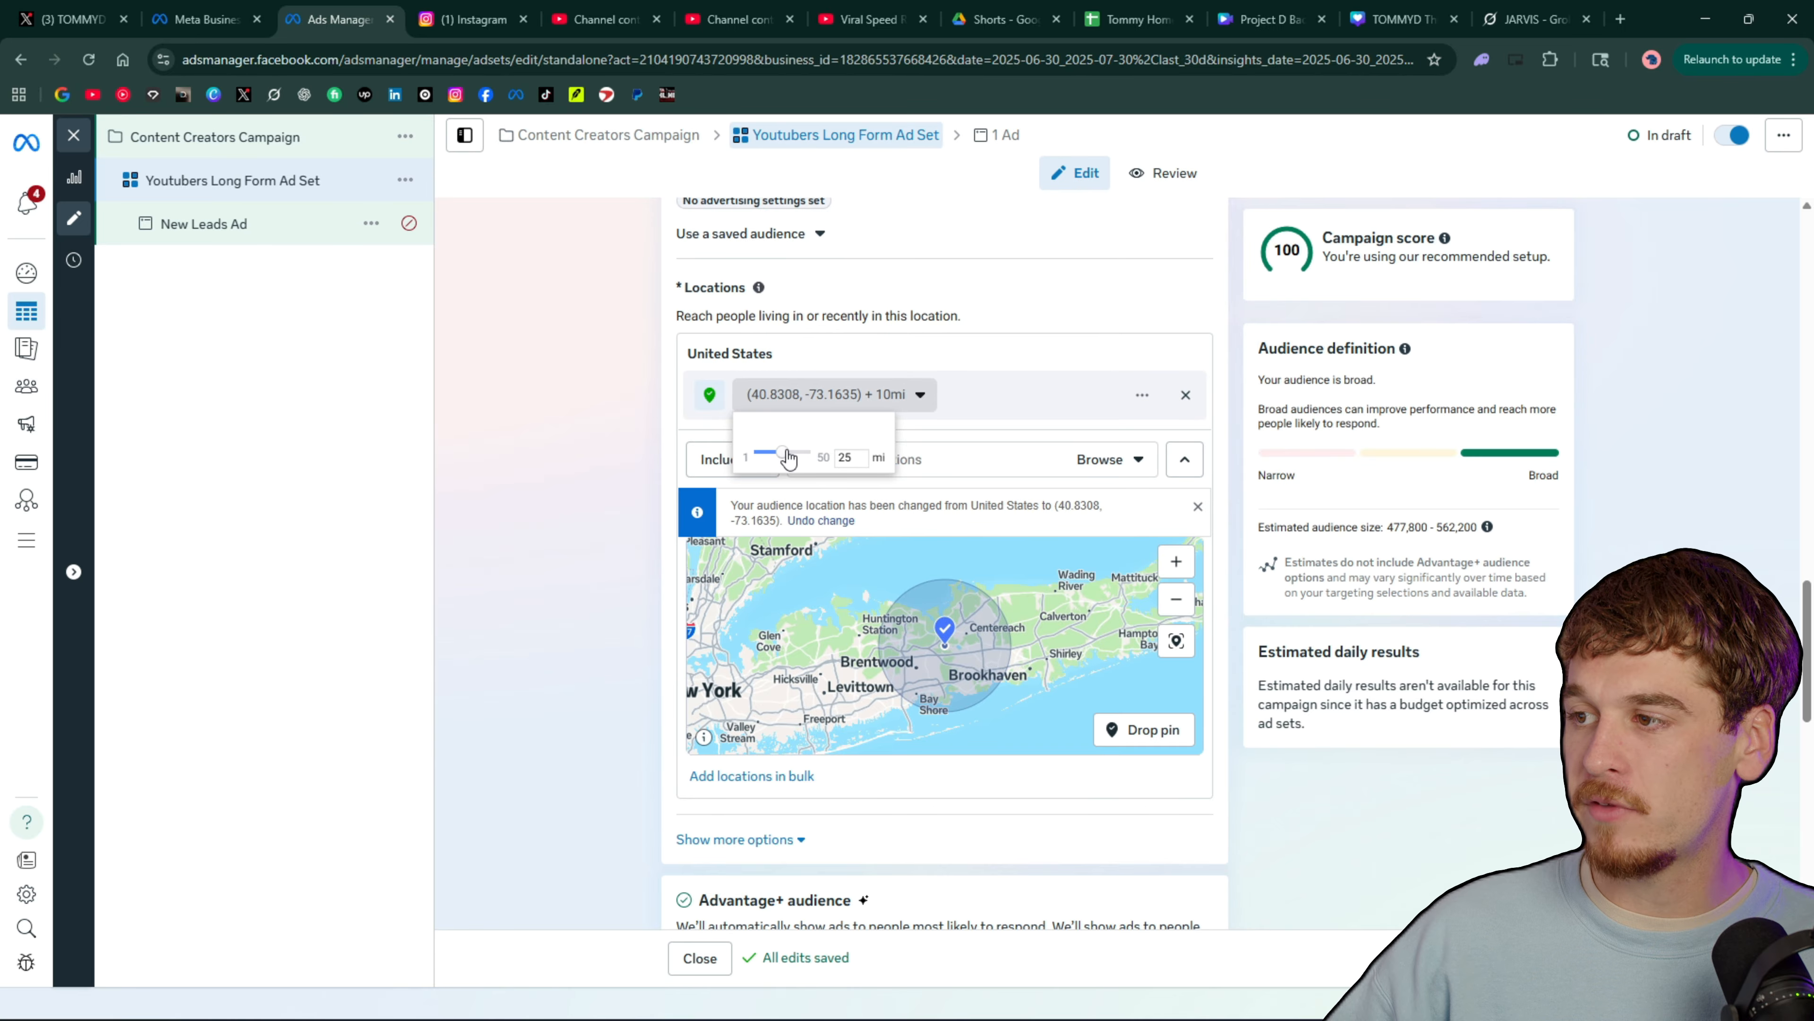
left_click(1414, 656)
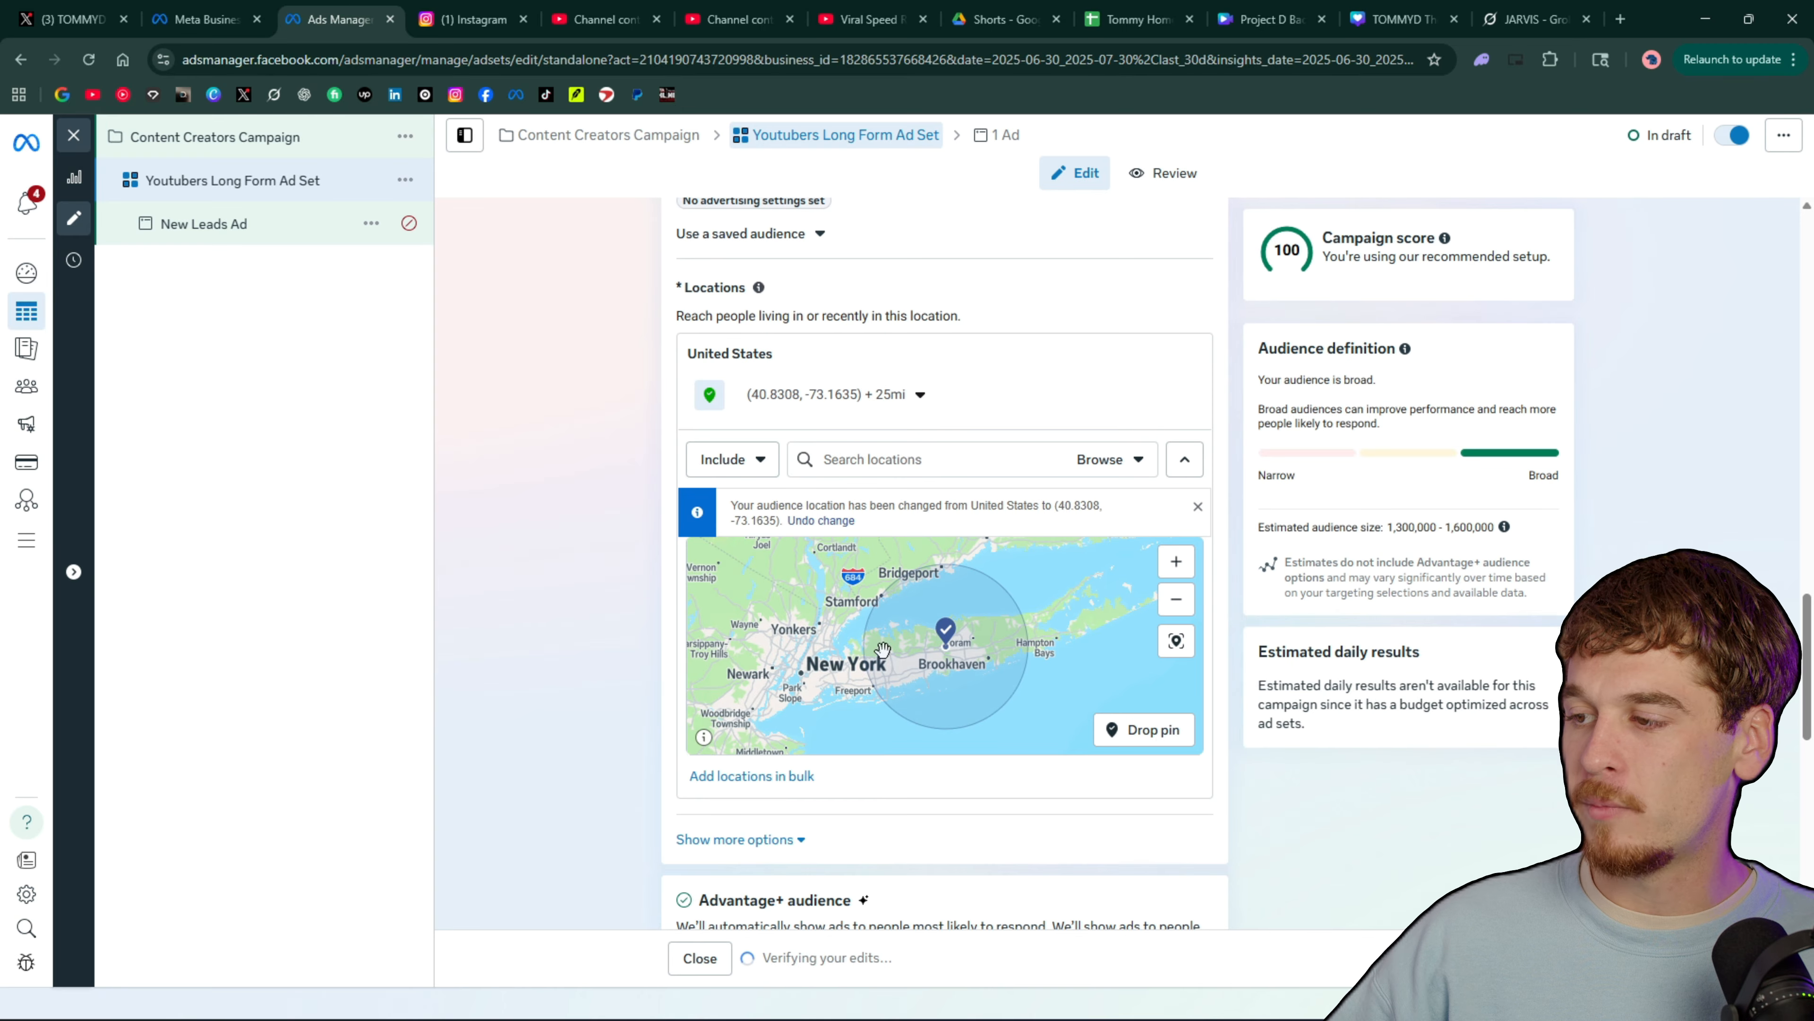
Add a second location pin beside New York City at about 40.8057, -74.0341 with a 25 mi radius
left_click(1144, 729)
left_click(802, 643)
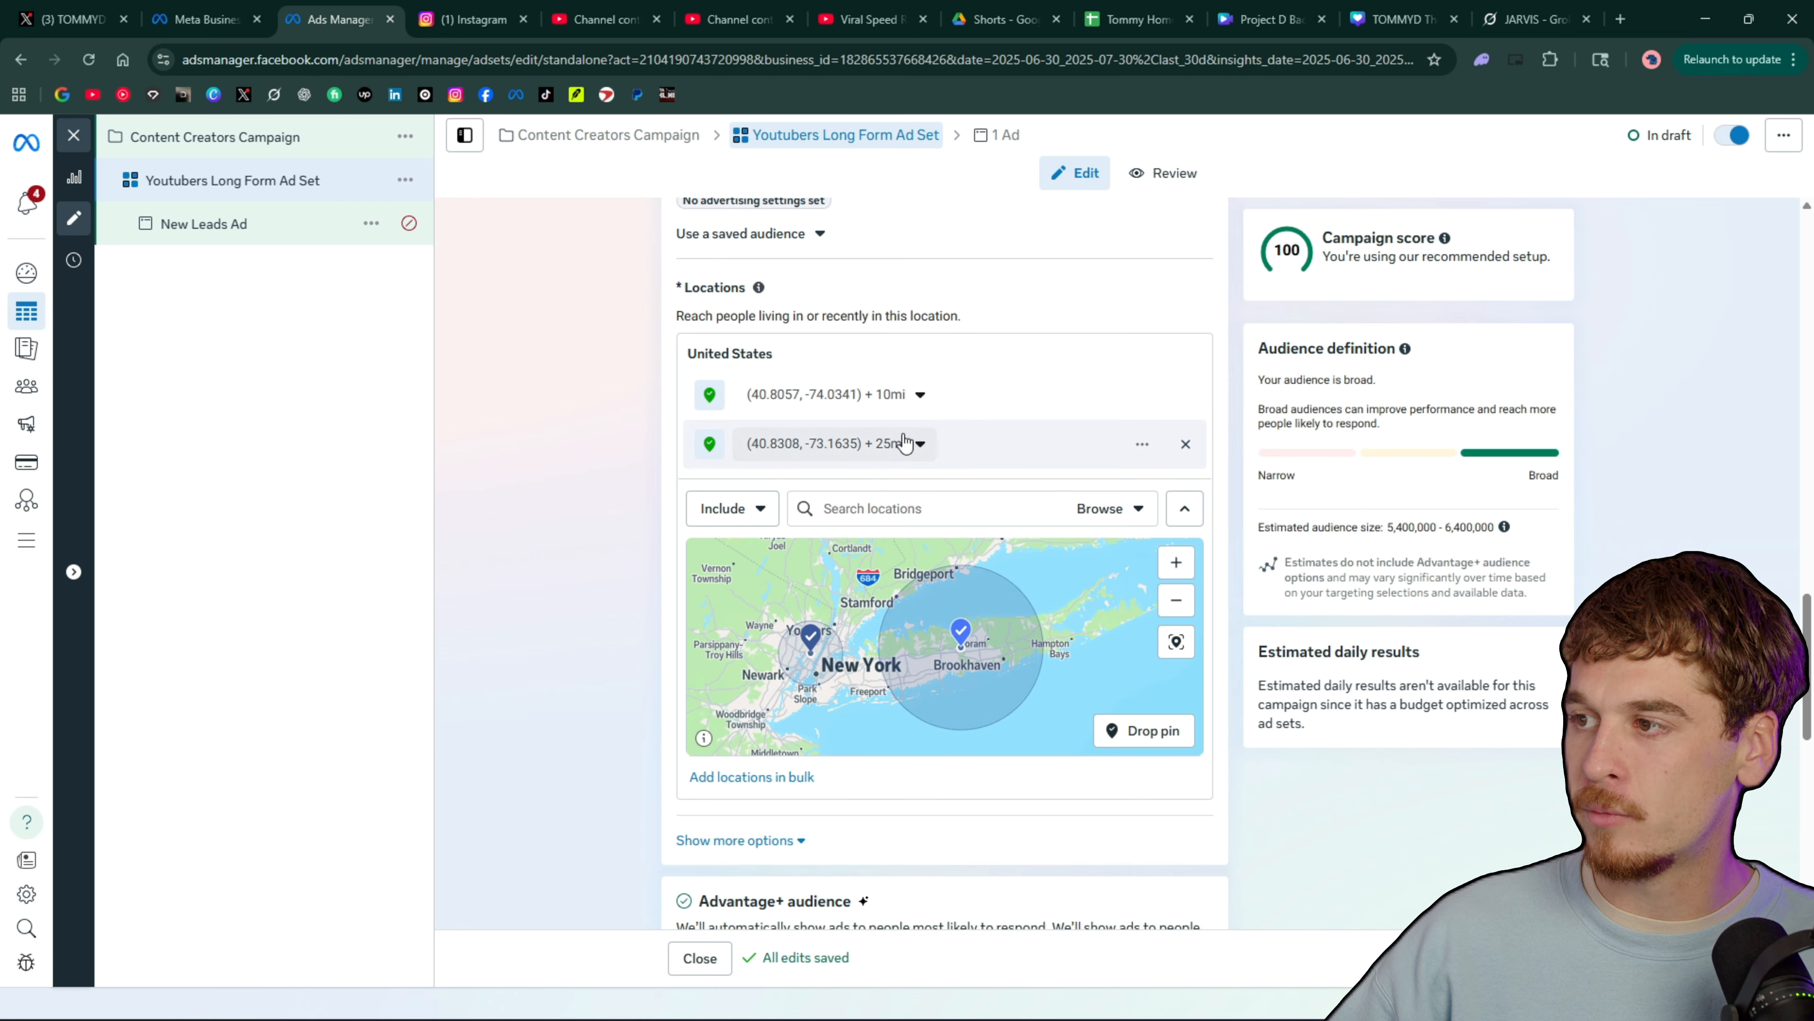
left_click(919, 395)
left_click_drag(764, 452, 782, 458)
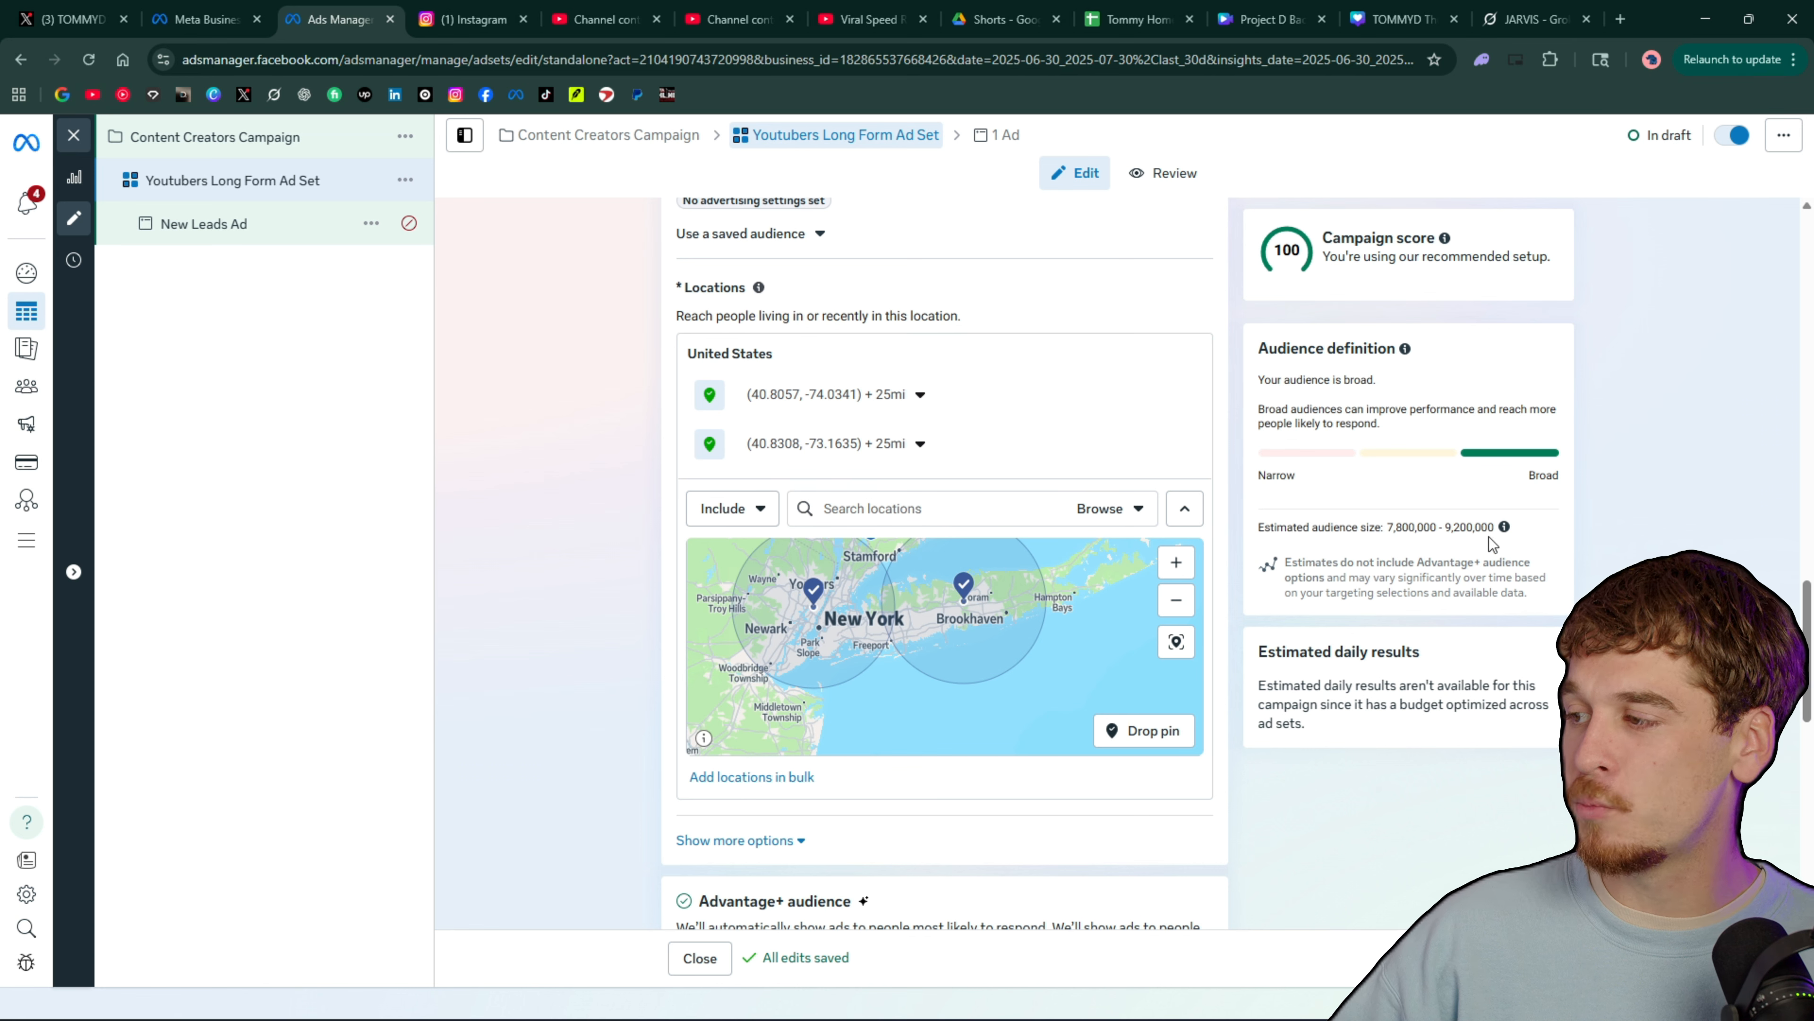
left_click_drag(877, 702, 948, 721)
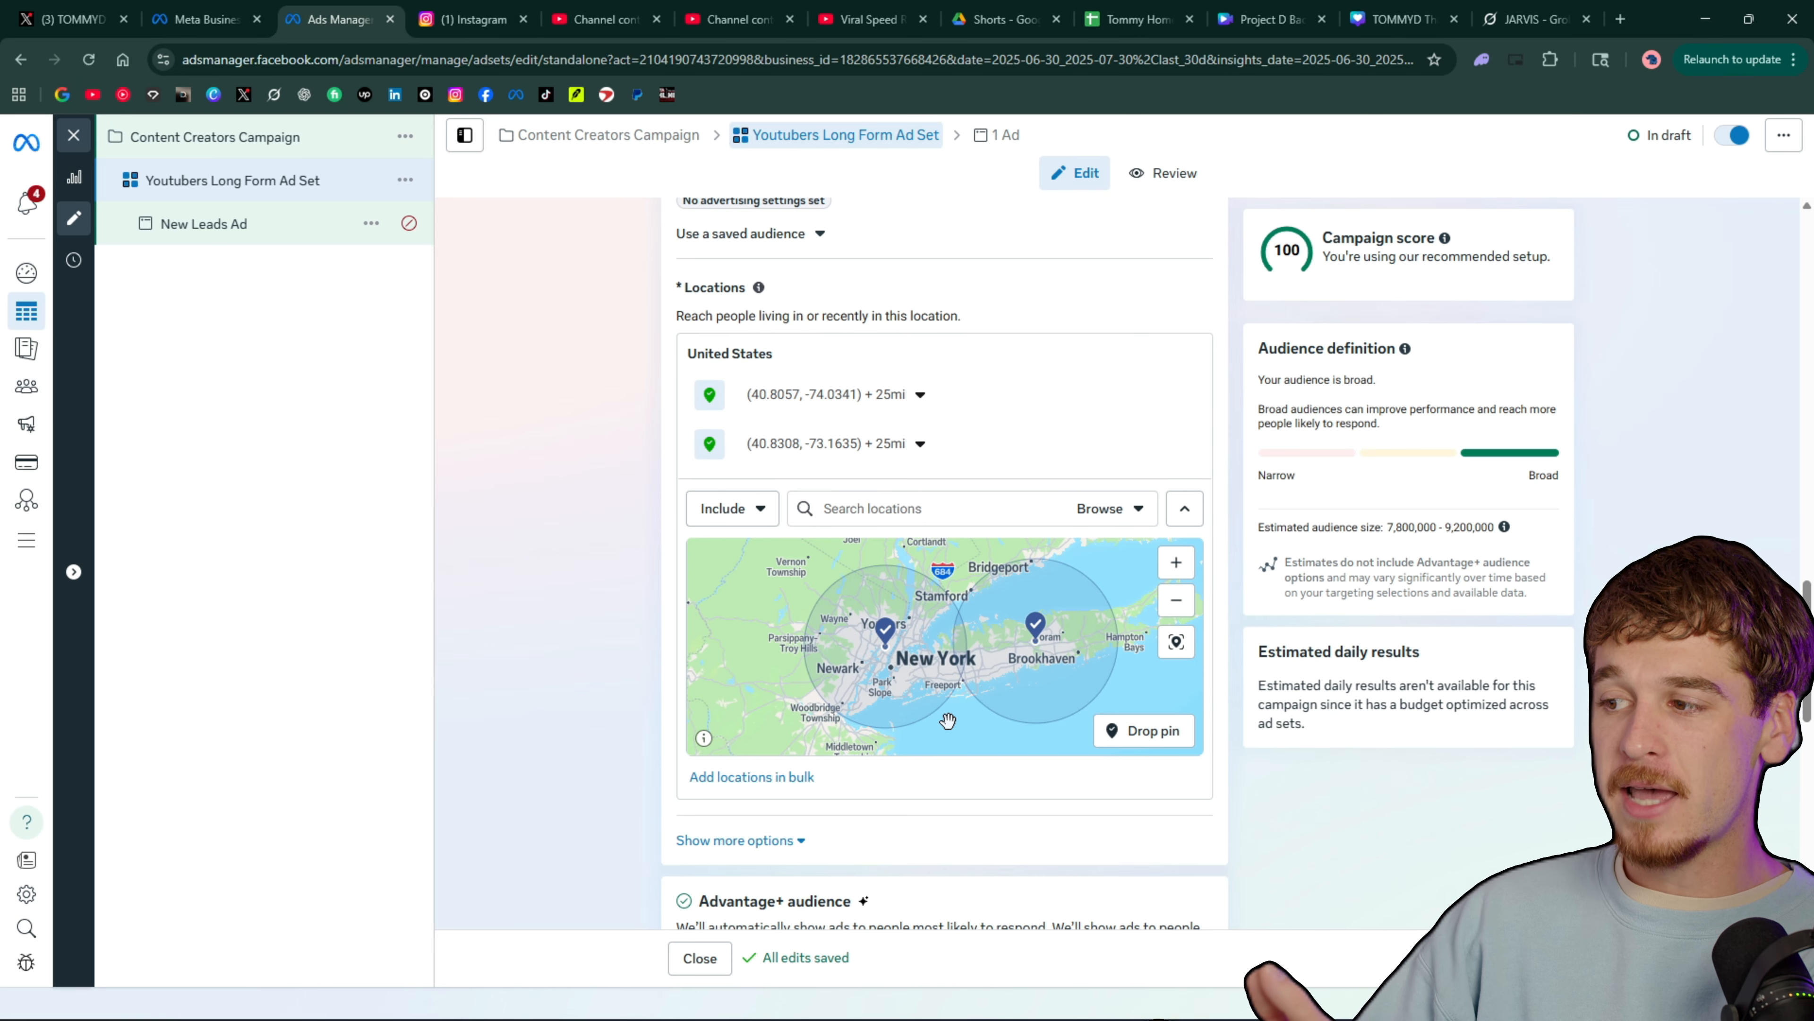
scroll(1029, 604, "down", 3)
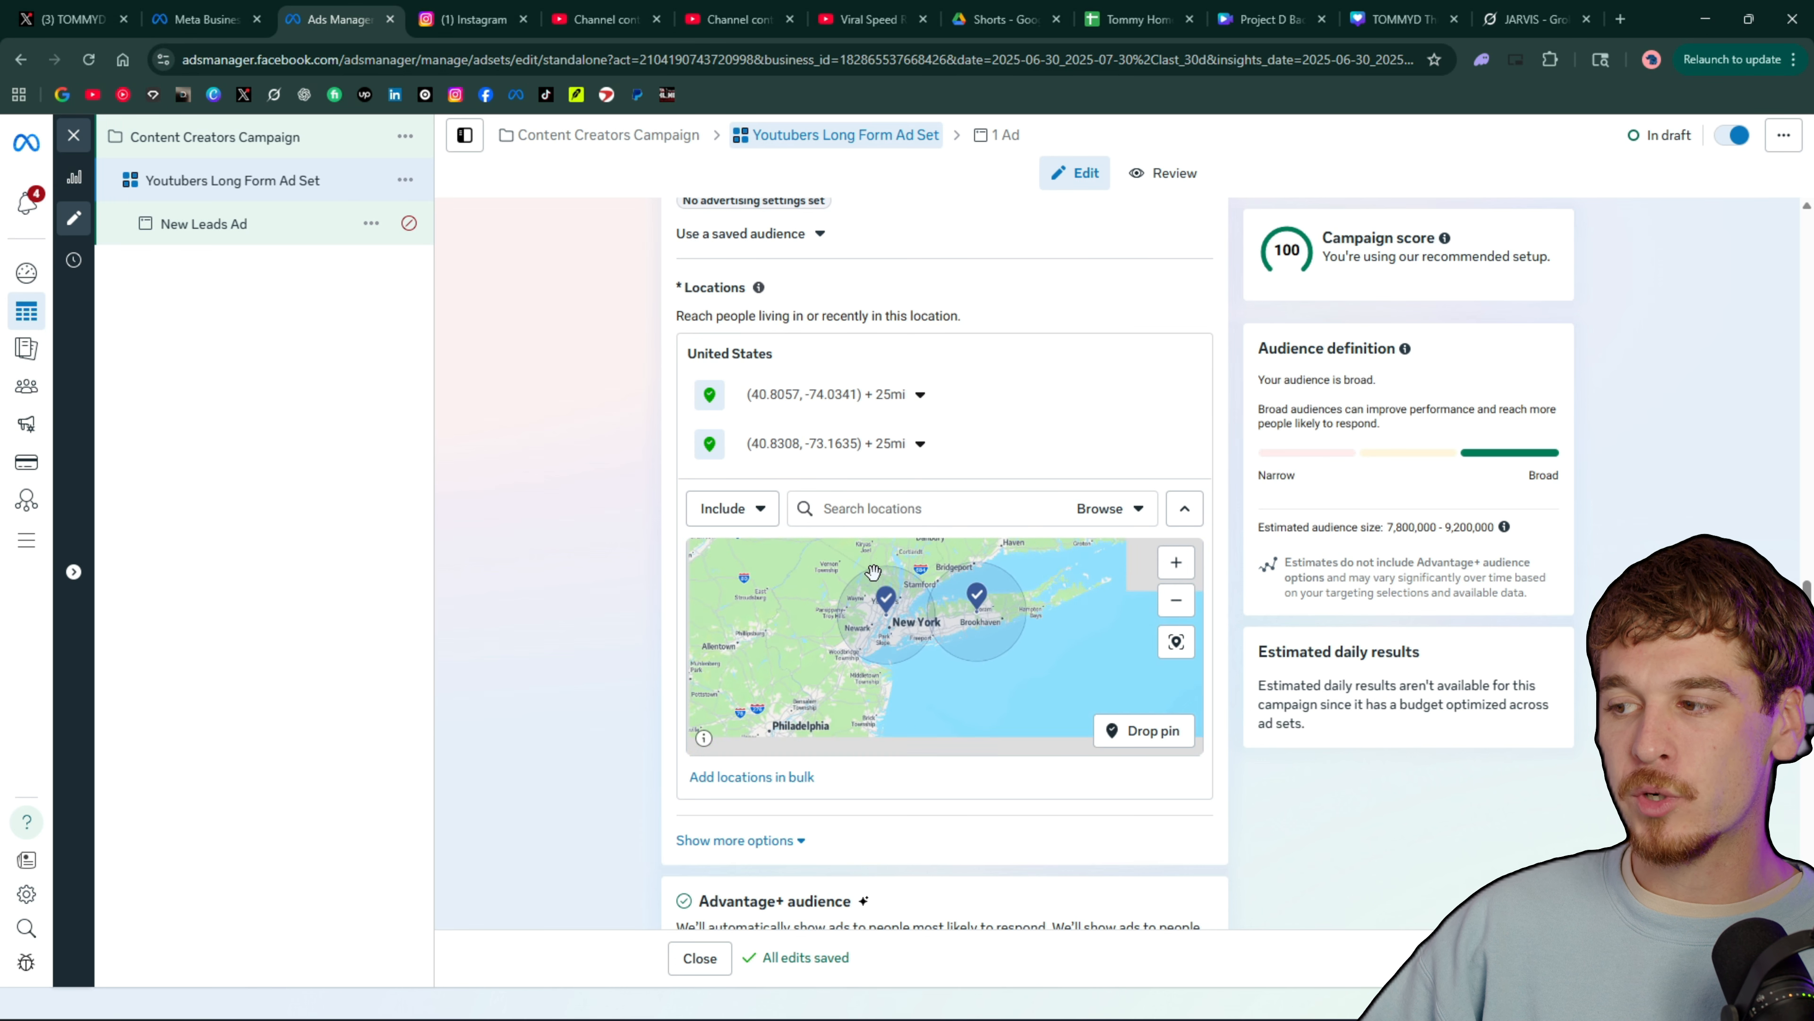
scroll(906, 637, "up", 2)
left_click_drag(918, 642, 1067, 798)
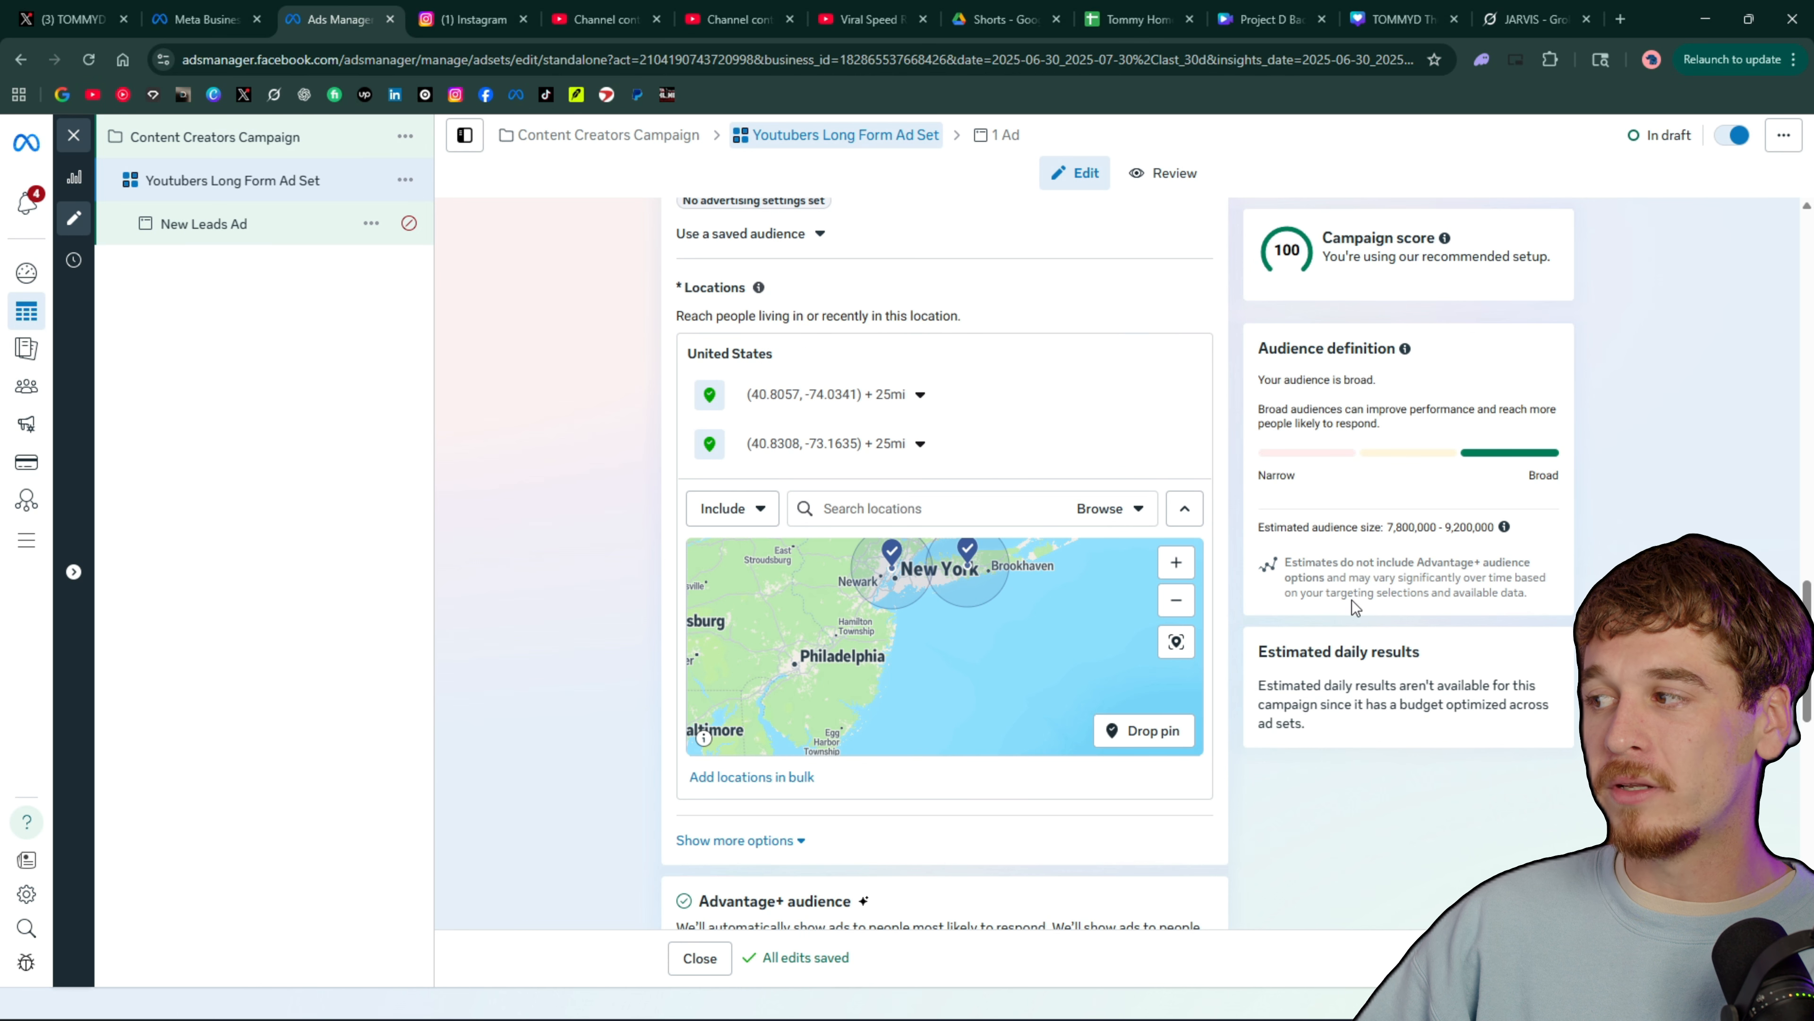
left_click_drag(934, 673, 940, 704)
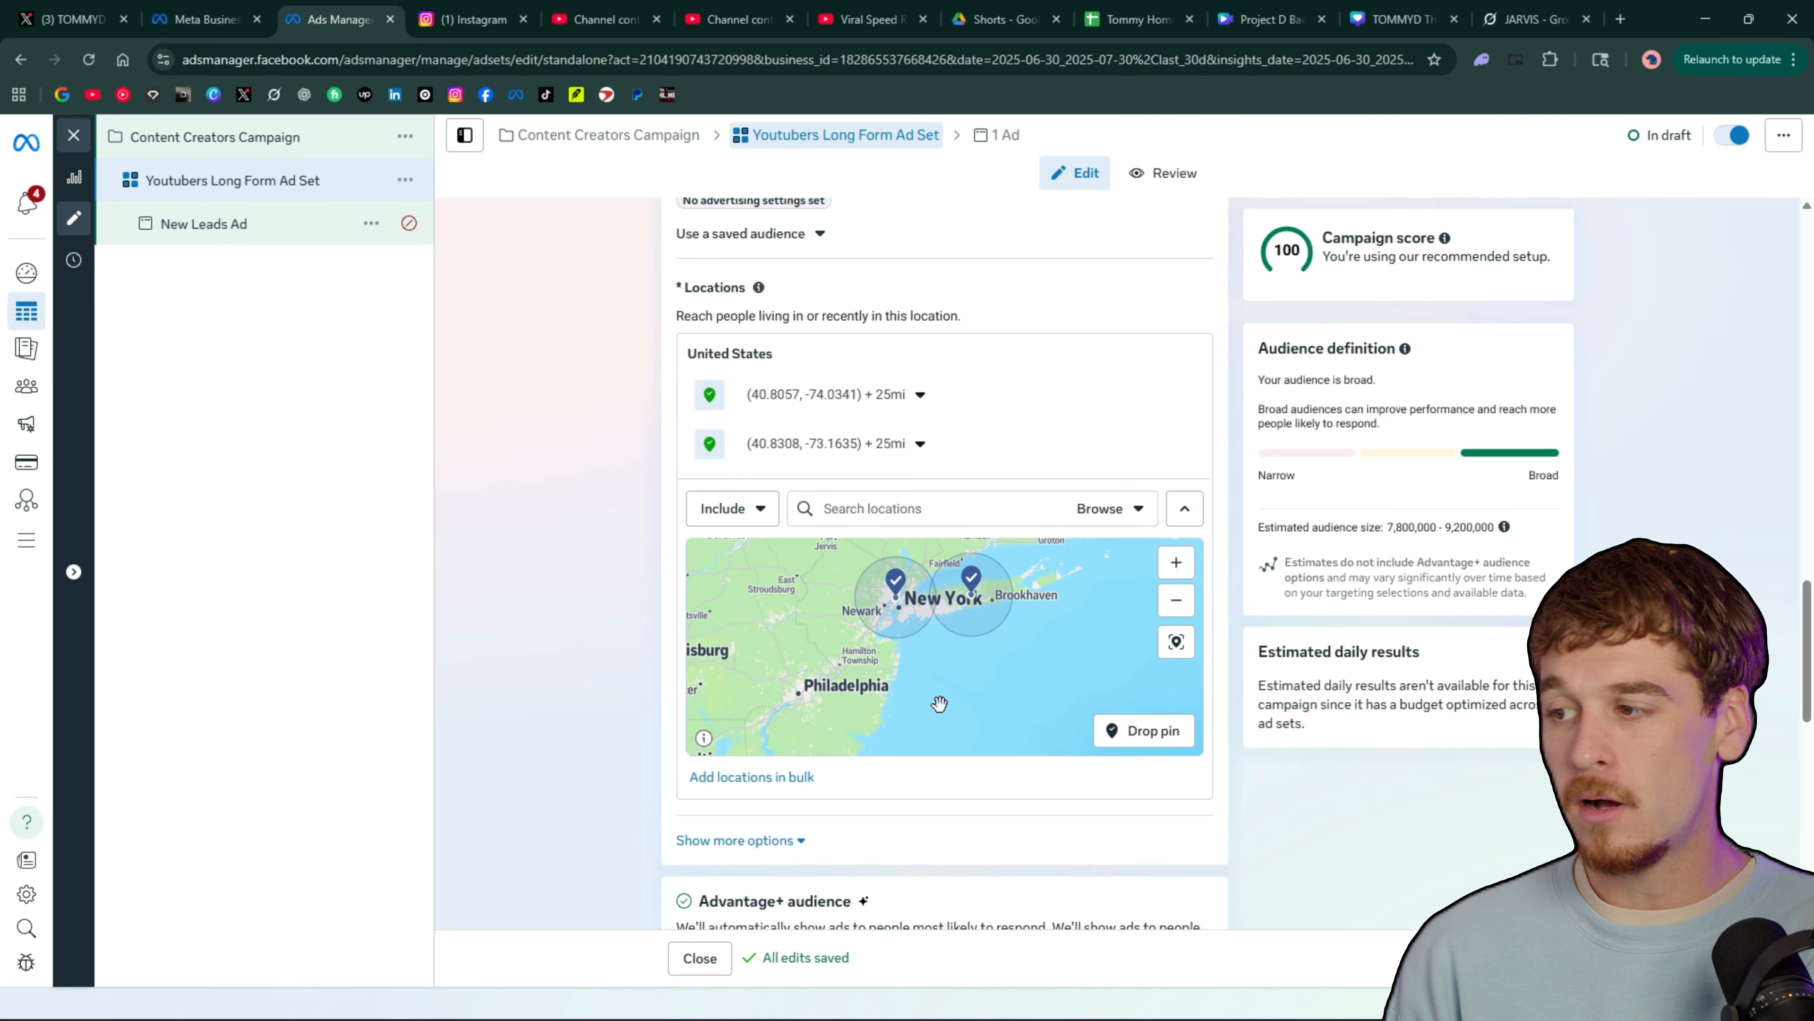
left_click_drag(939, 704, 1056, 710)
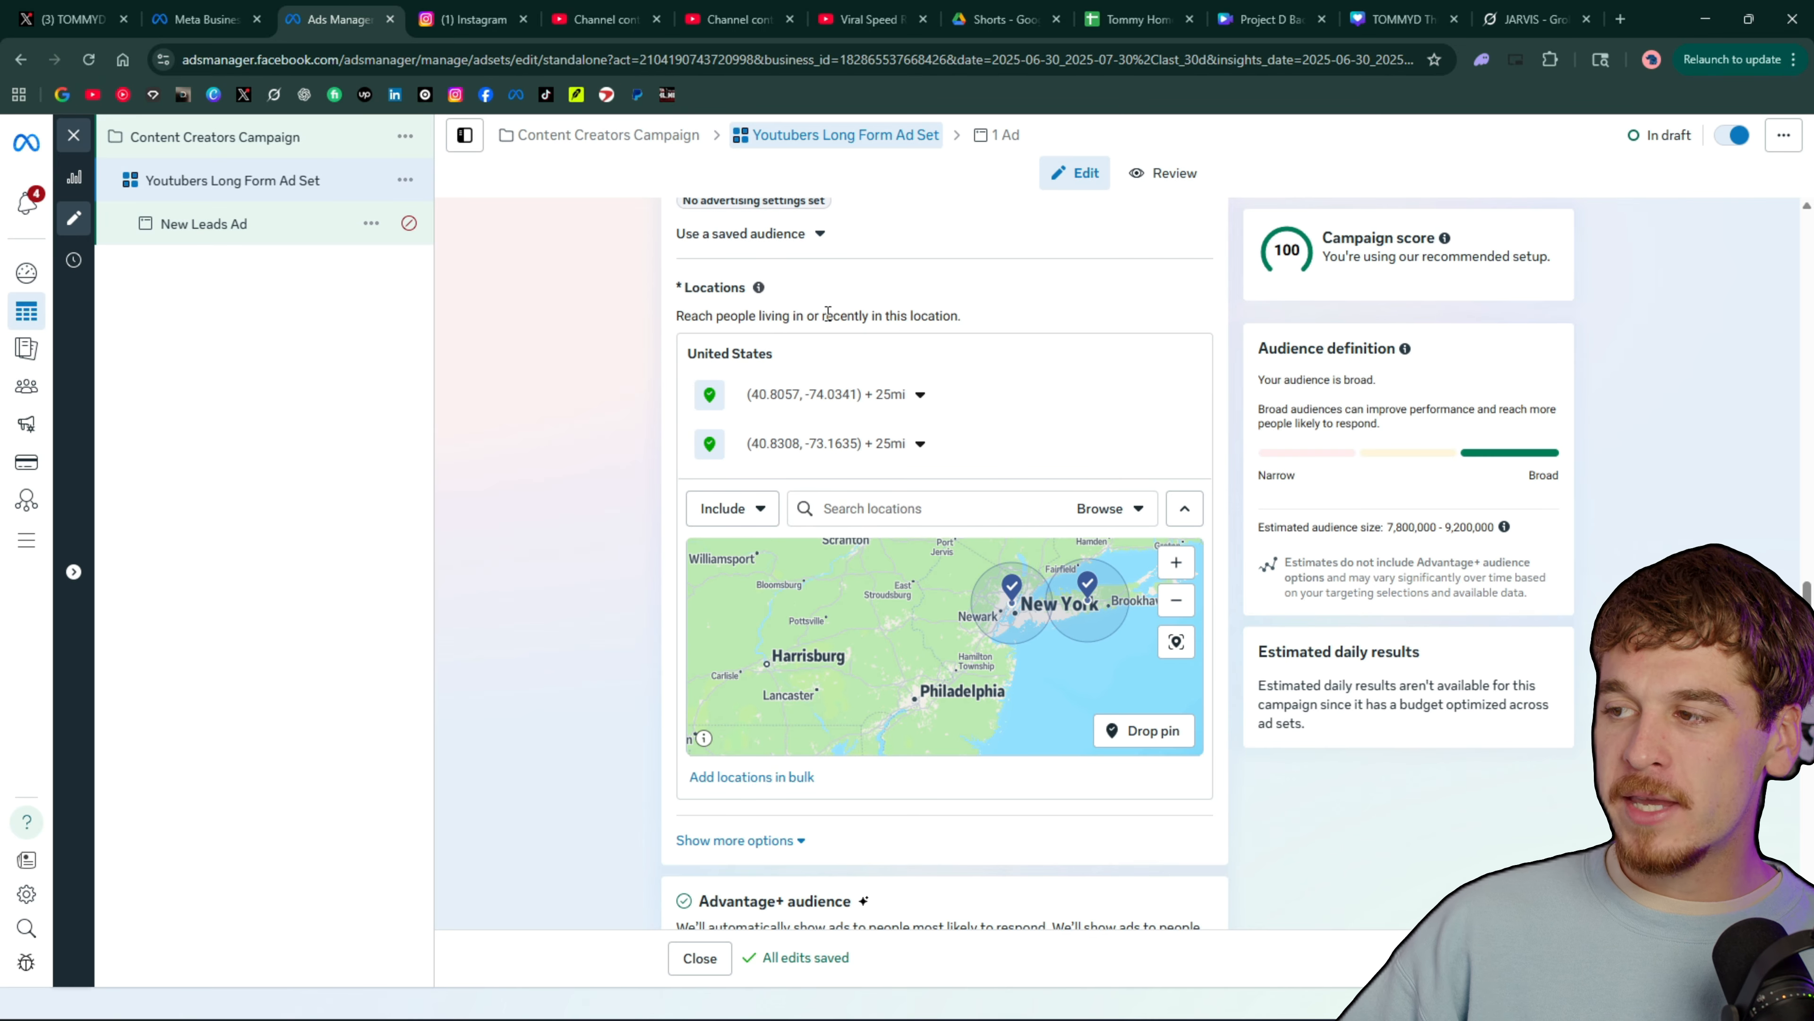
Show the additional audience options below the locations and set the minimum age to 23
scroll(567, 360, "down", 3)
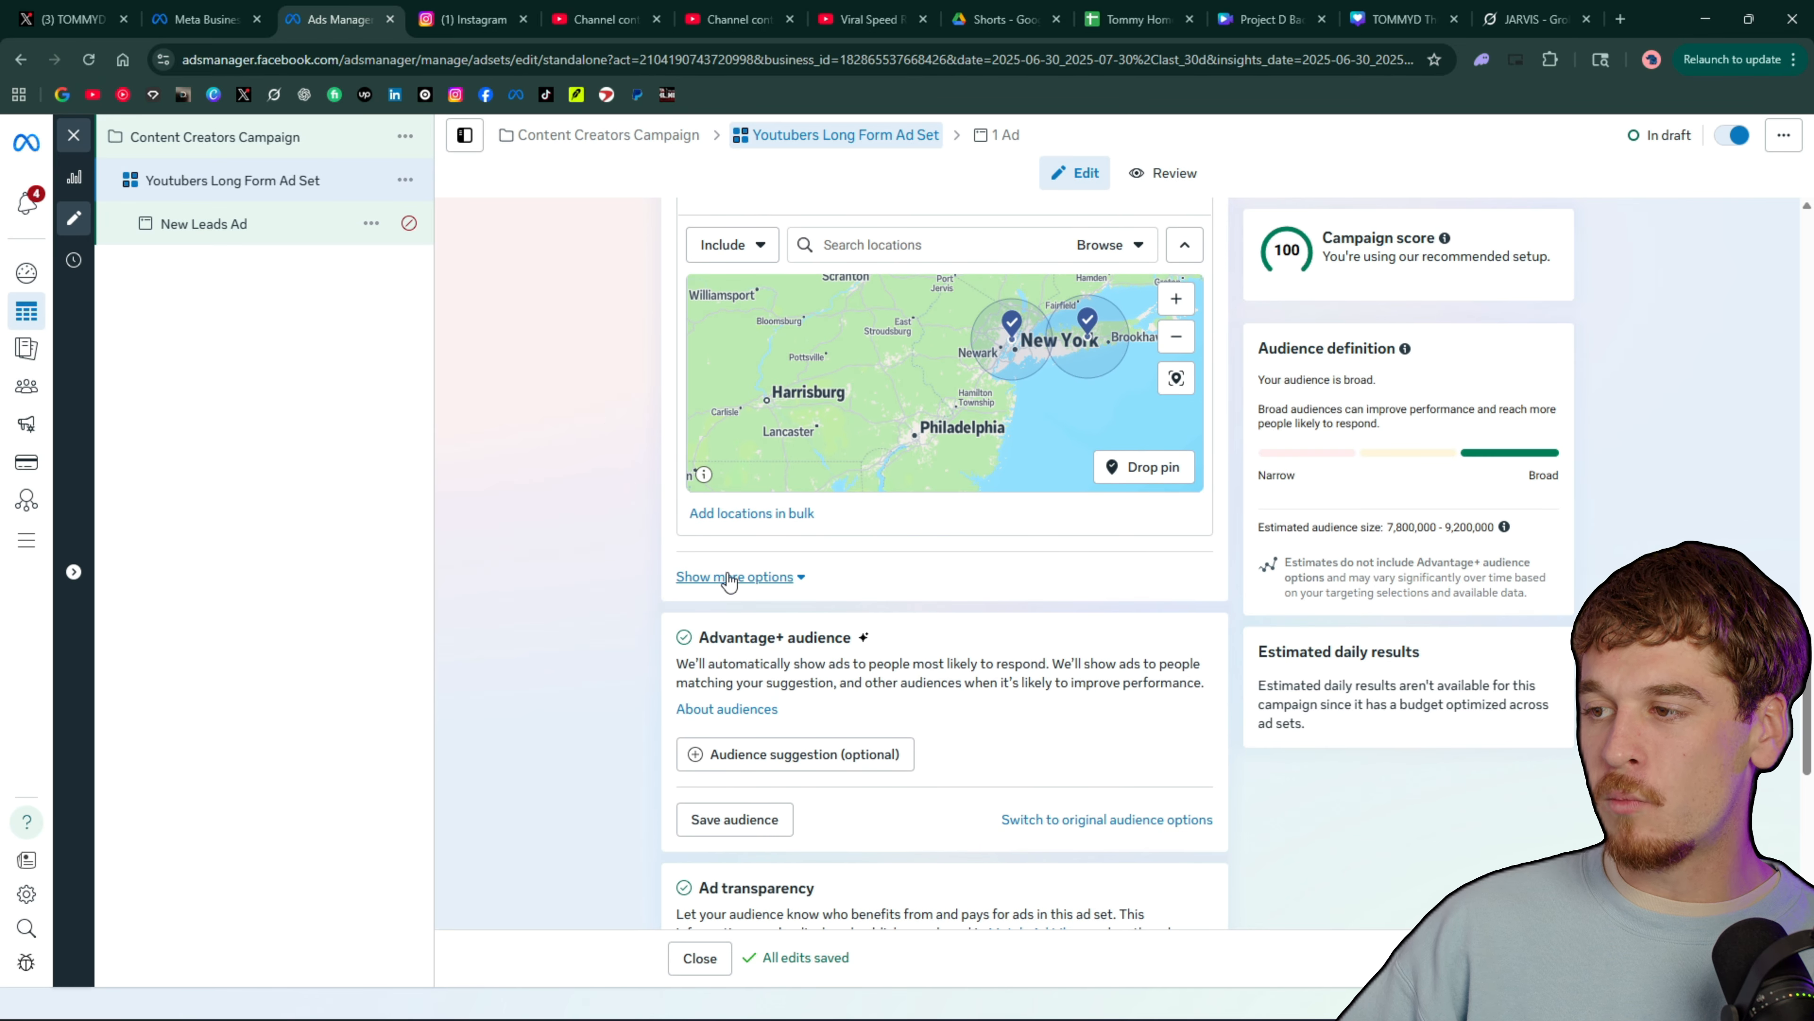
left_click(730, 577)
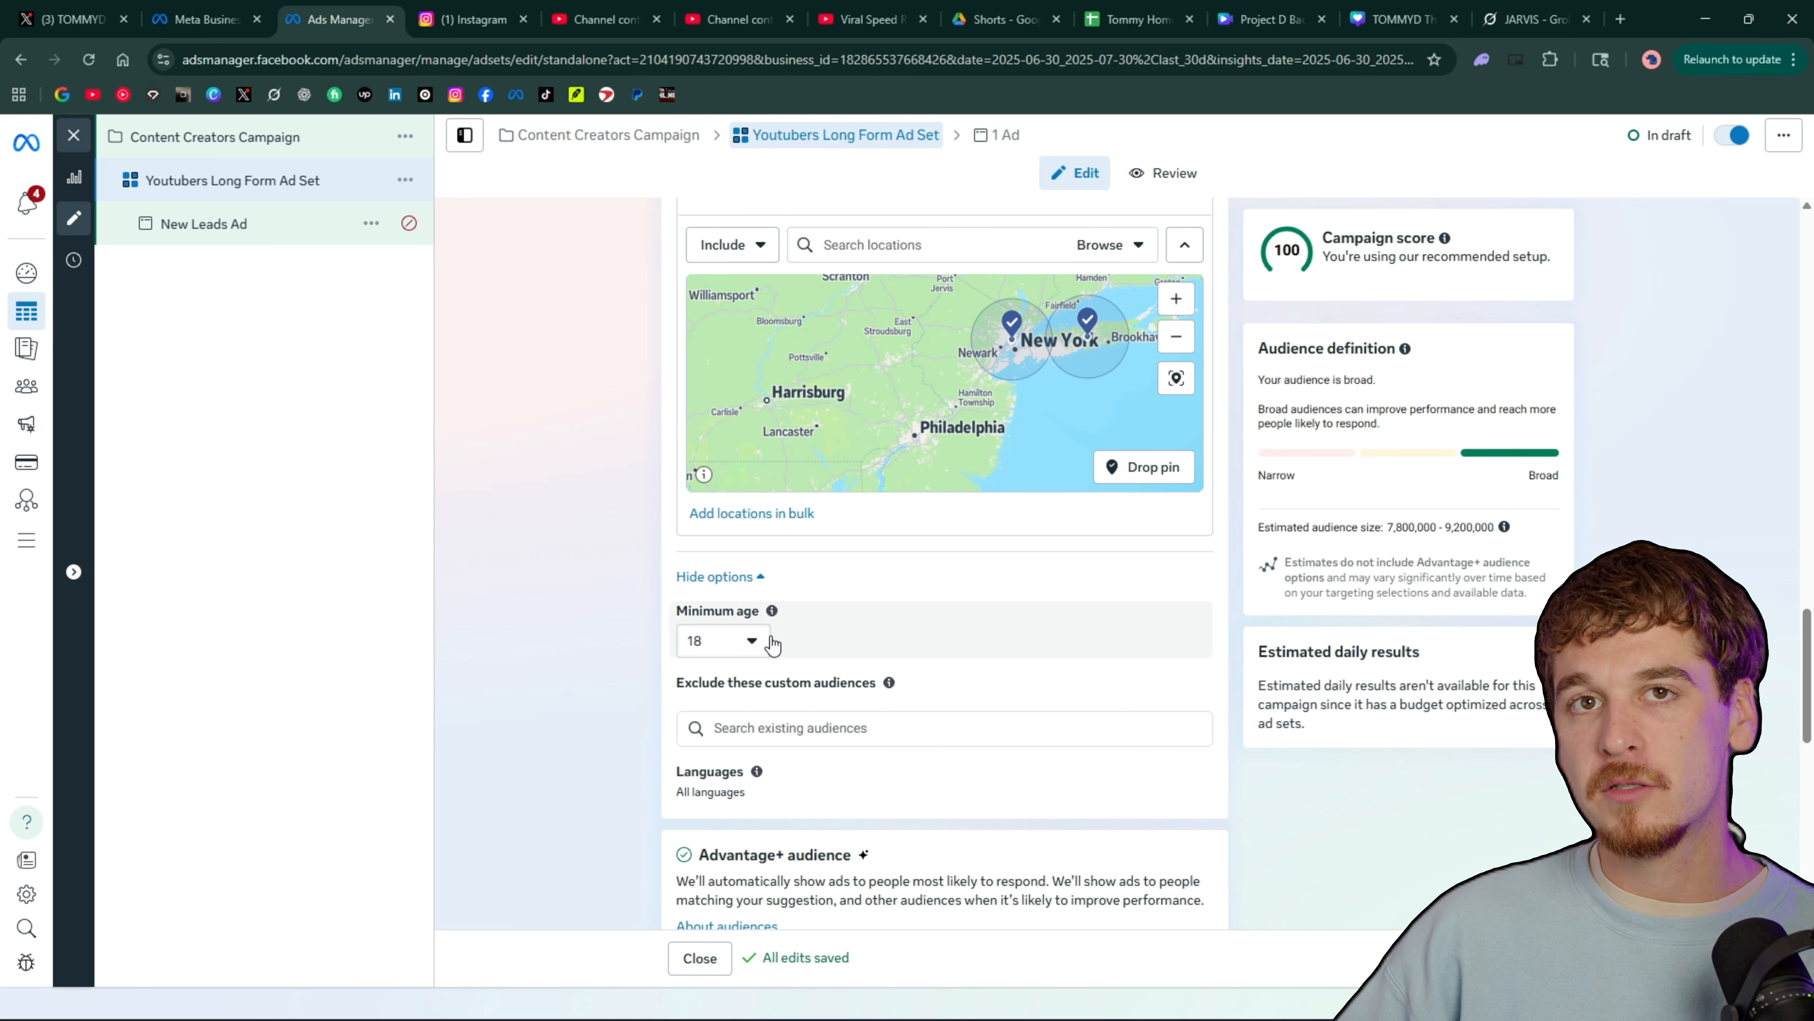
left_click(753, 643)
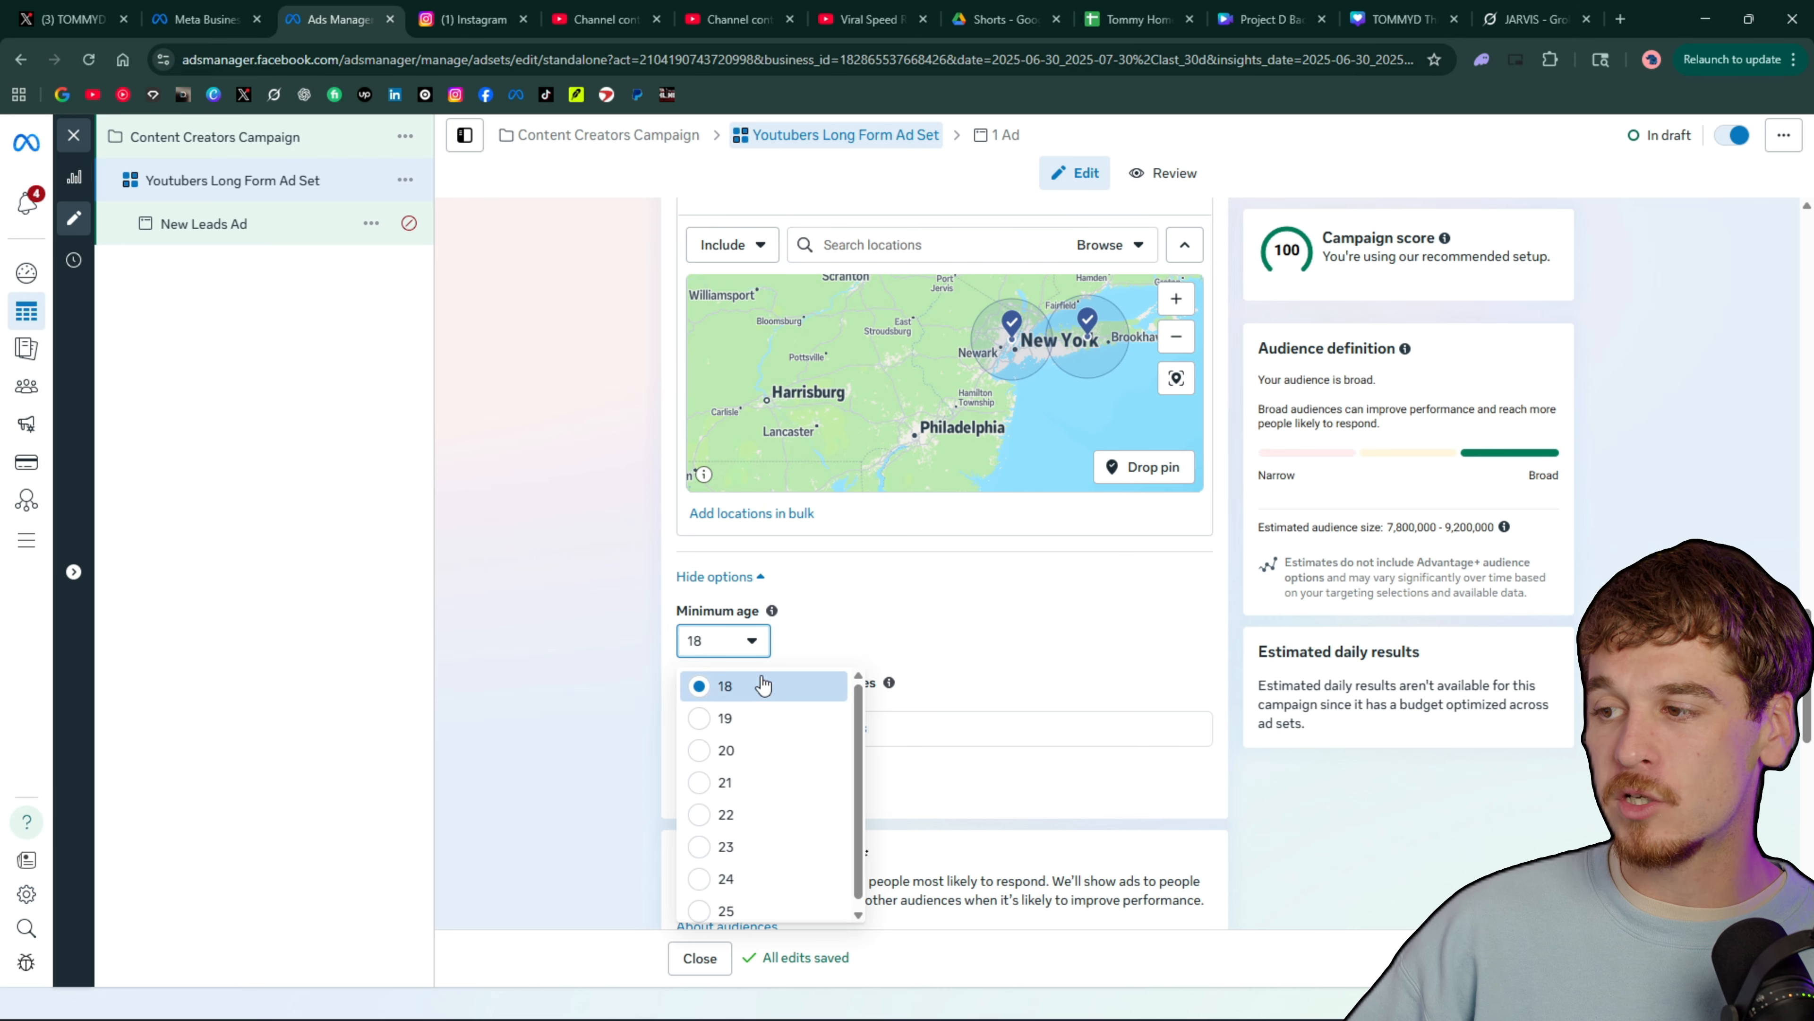
left_click(753, 643)
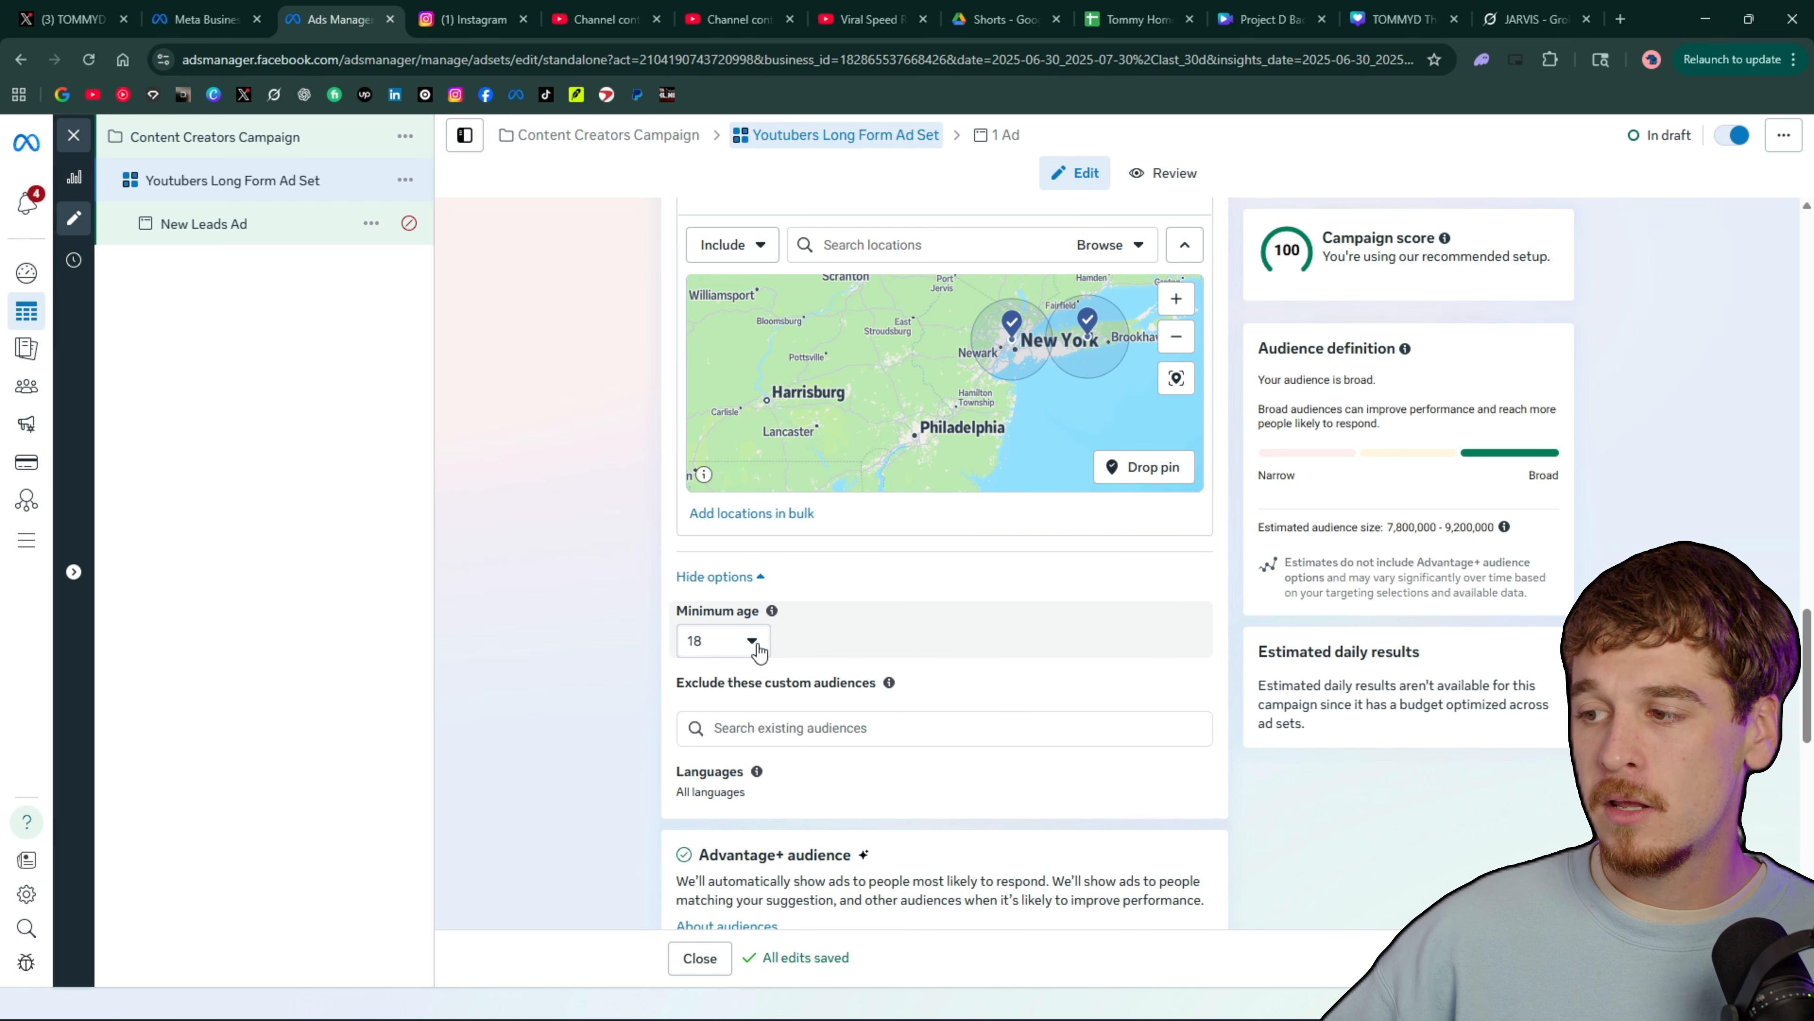
left_click(754, 643)
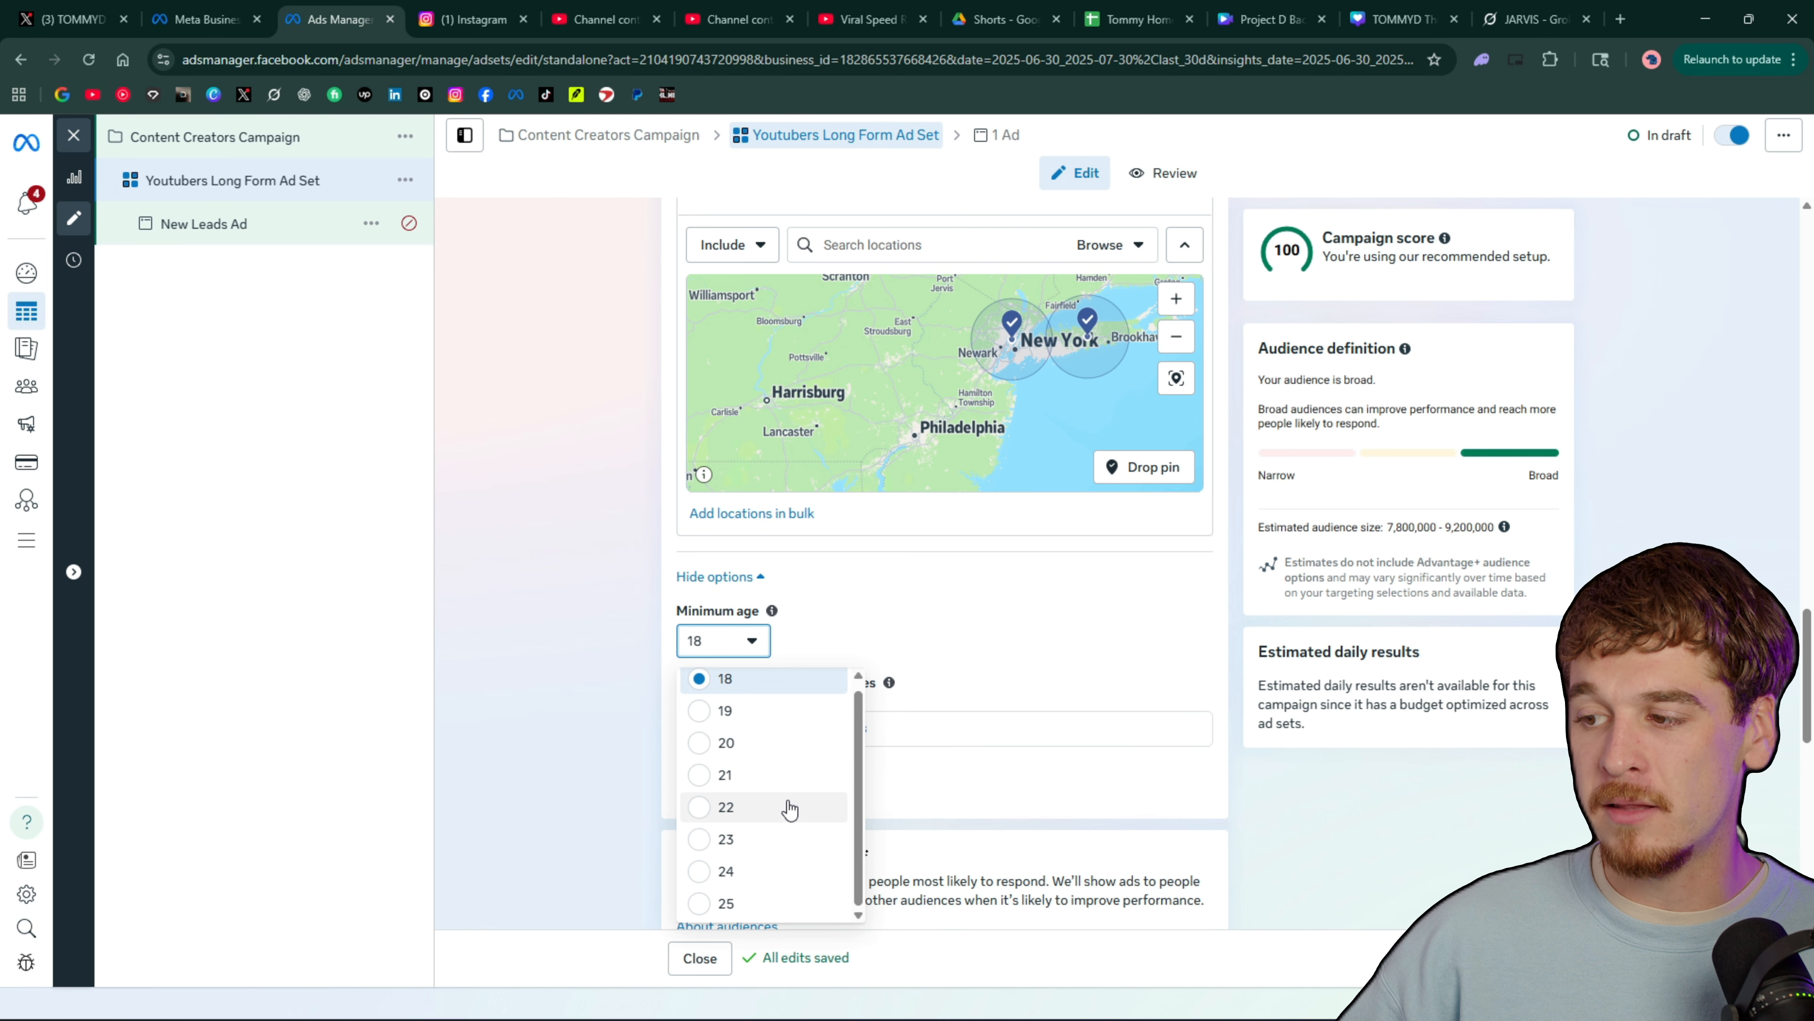
left_click(769, 846)
Switch the ad set from Advantage+ audience to the original audience options
scroll(936, 611, "down", 3)
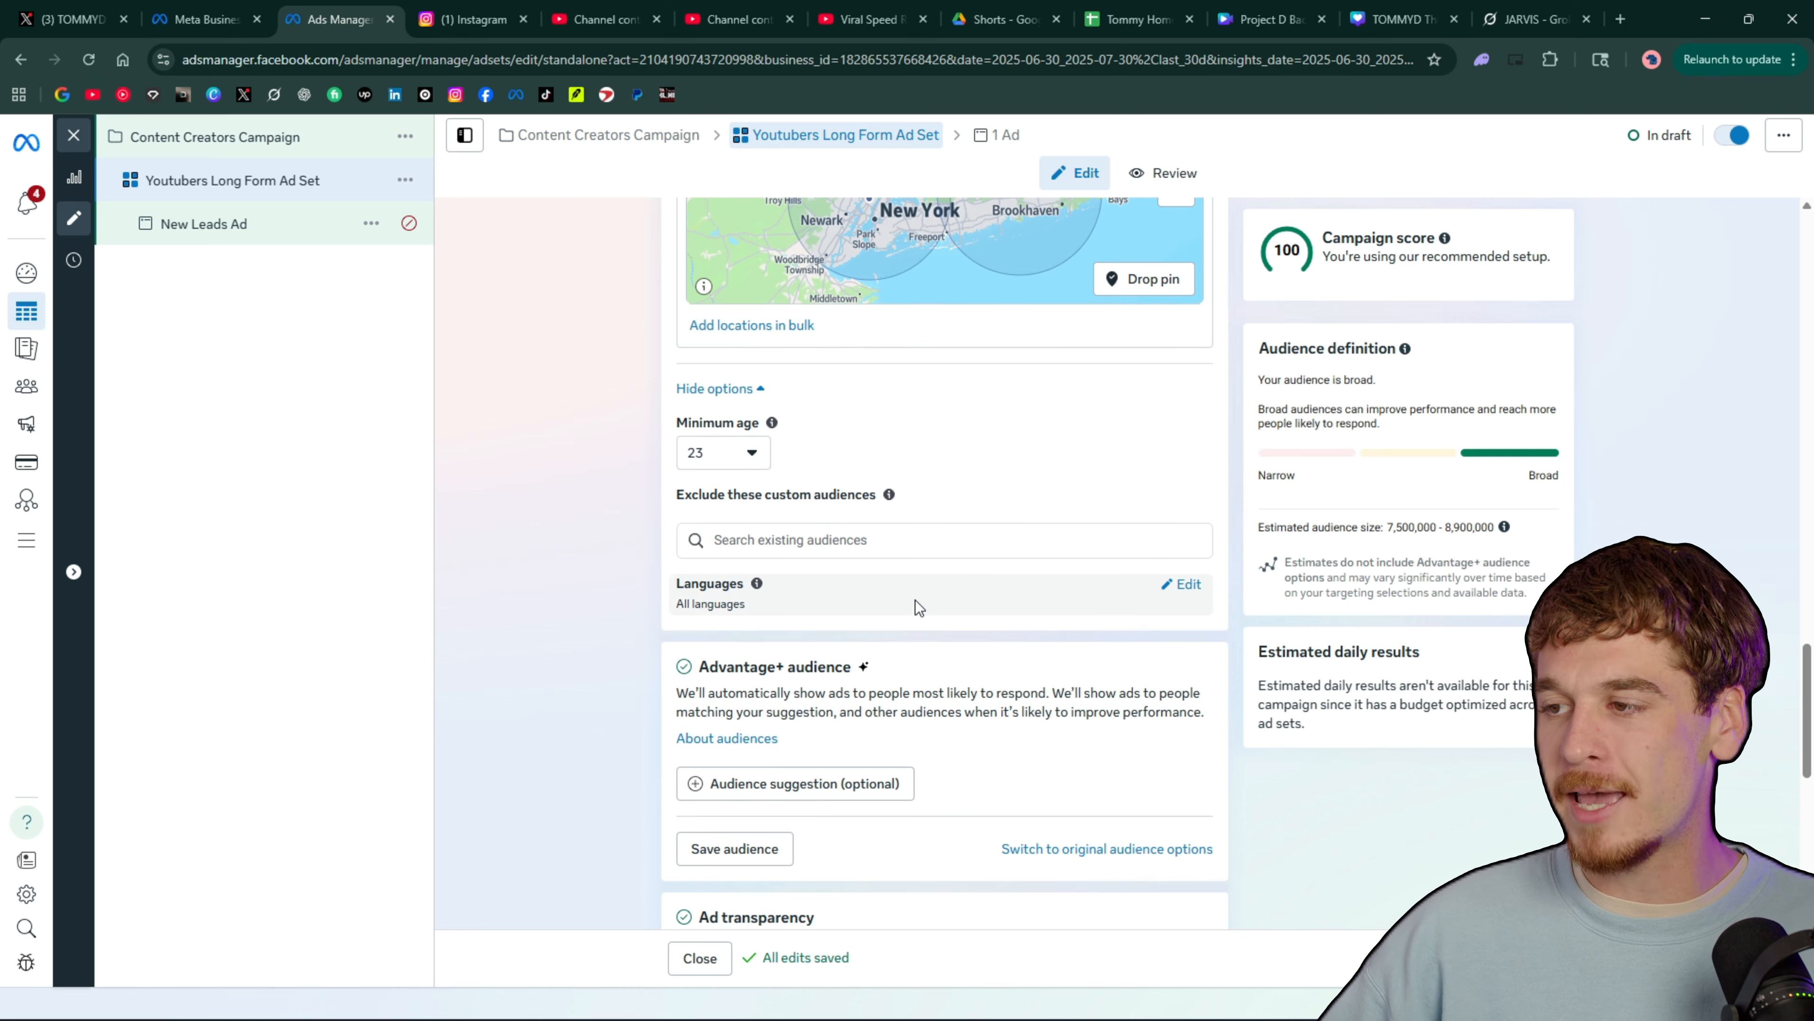
scroll(901, 509, "down", 3)
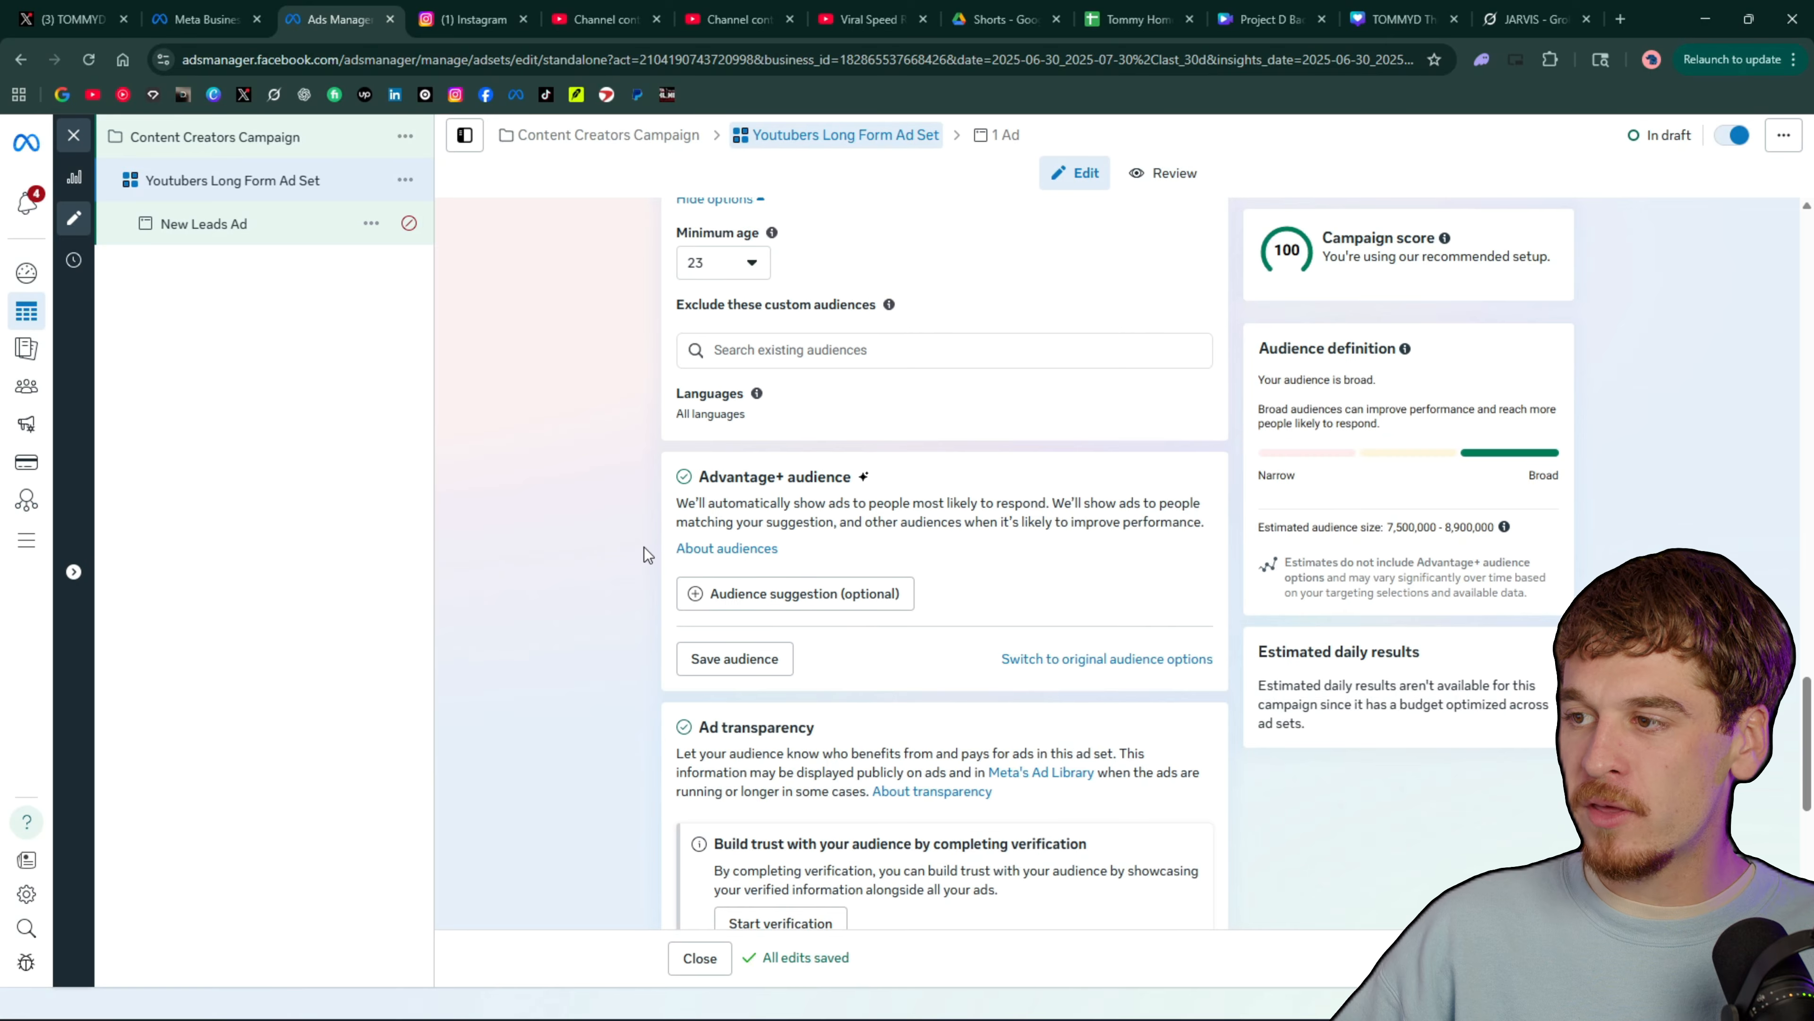
scroll(644, 544, "up", 3)
scroll(645, 543, "down", 2)
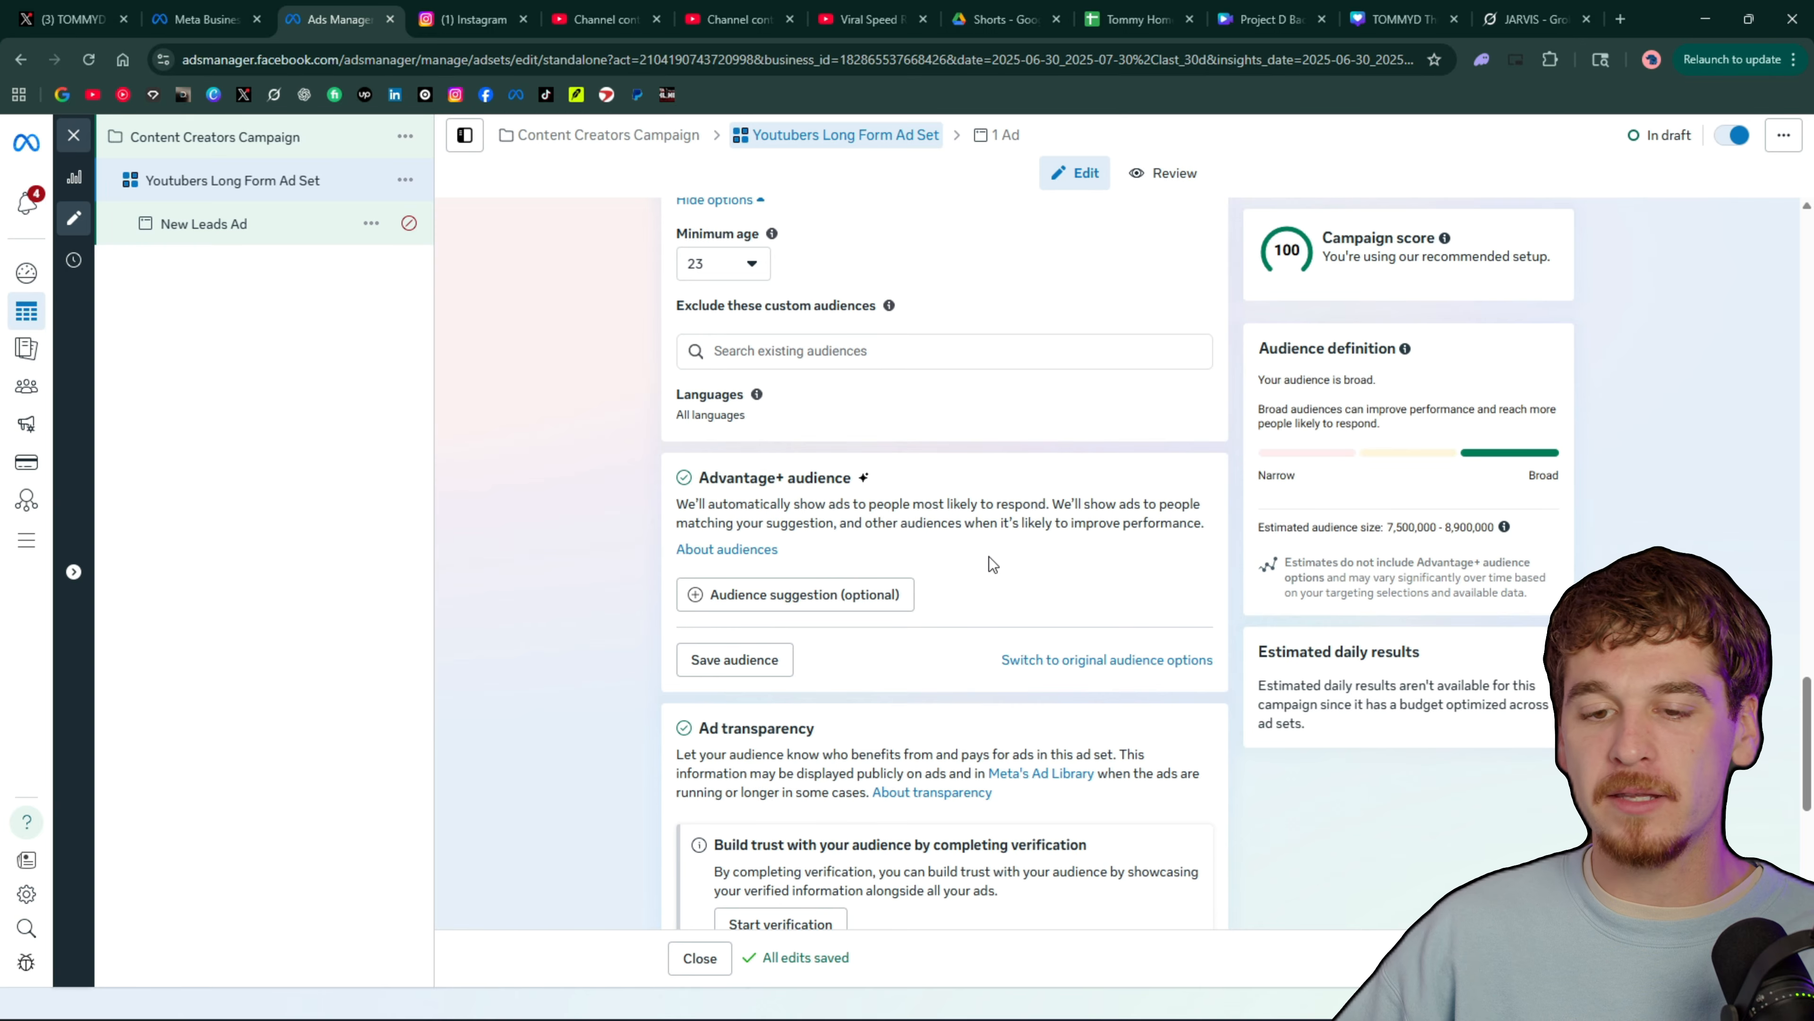
left_click(1082, 661)
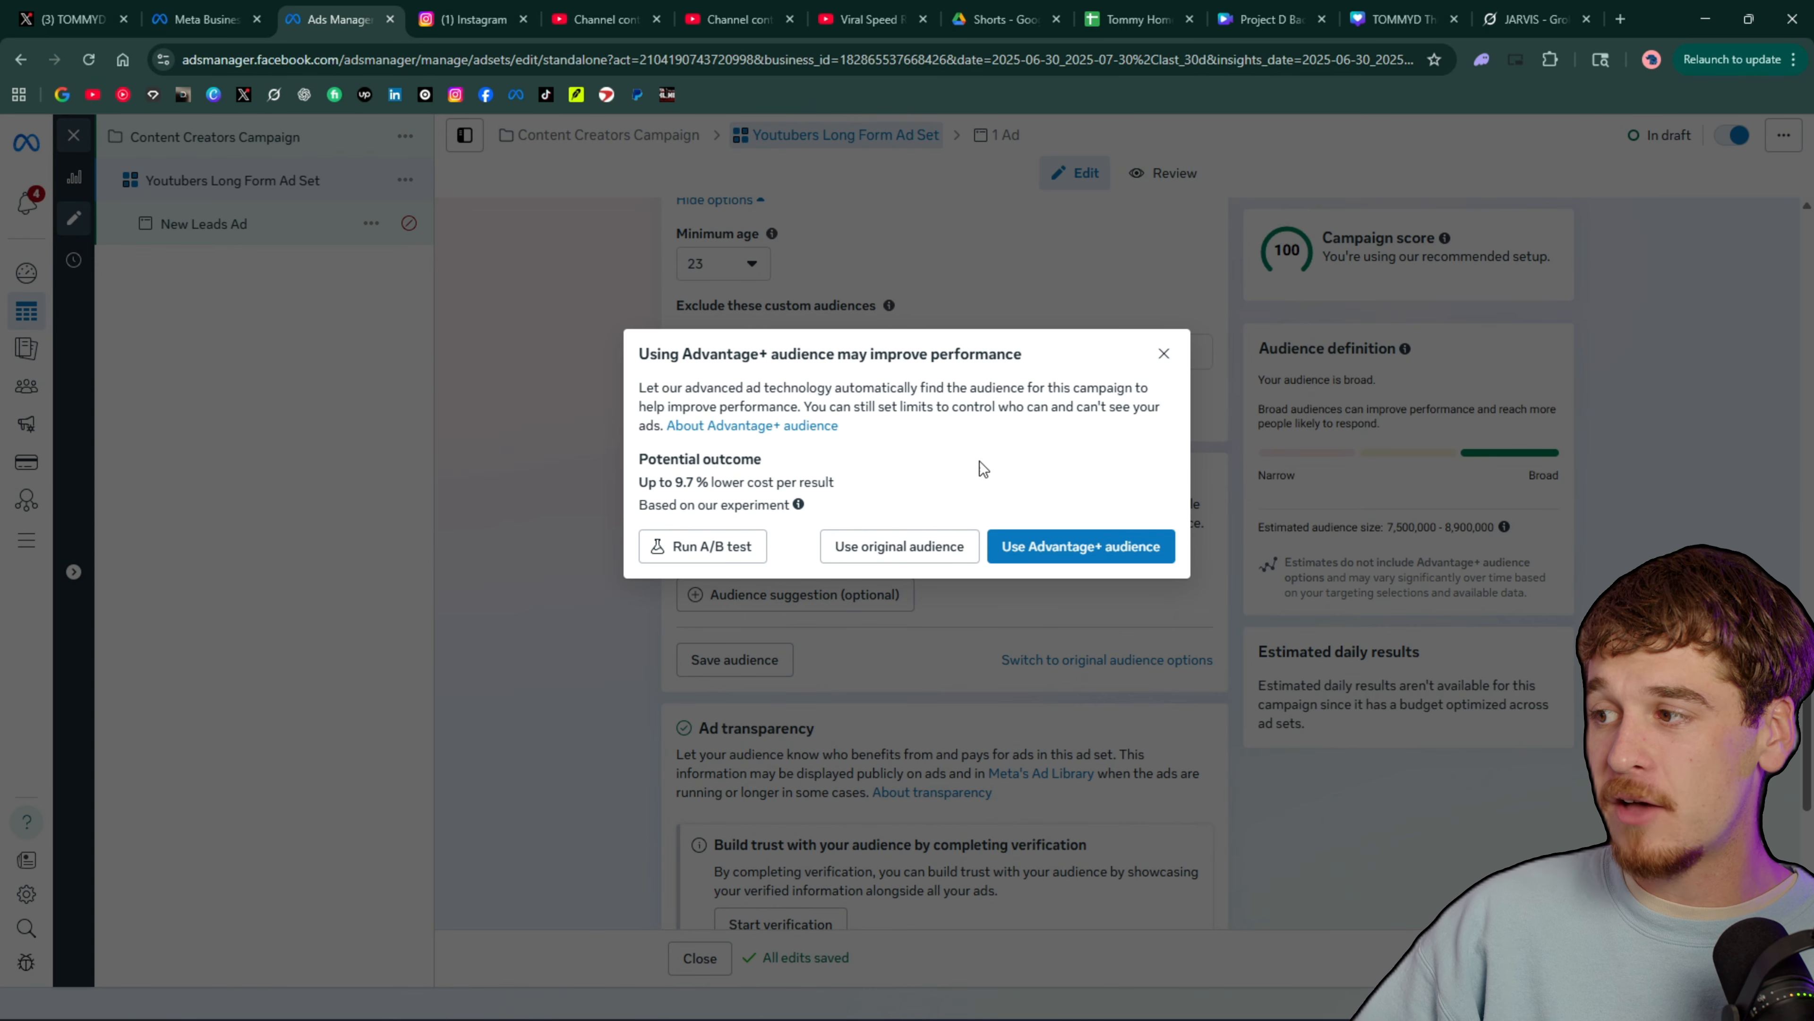
left_click(939, 549)
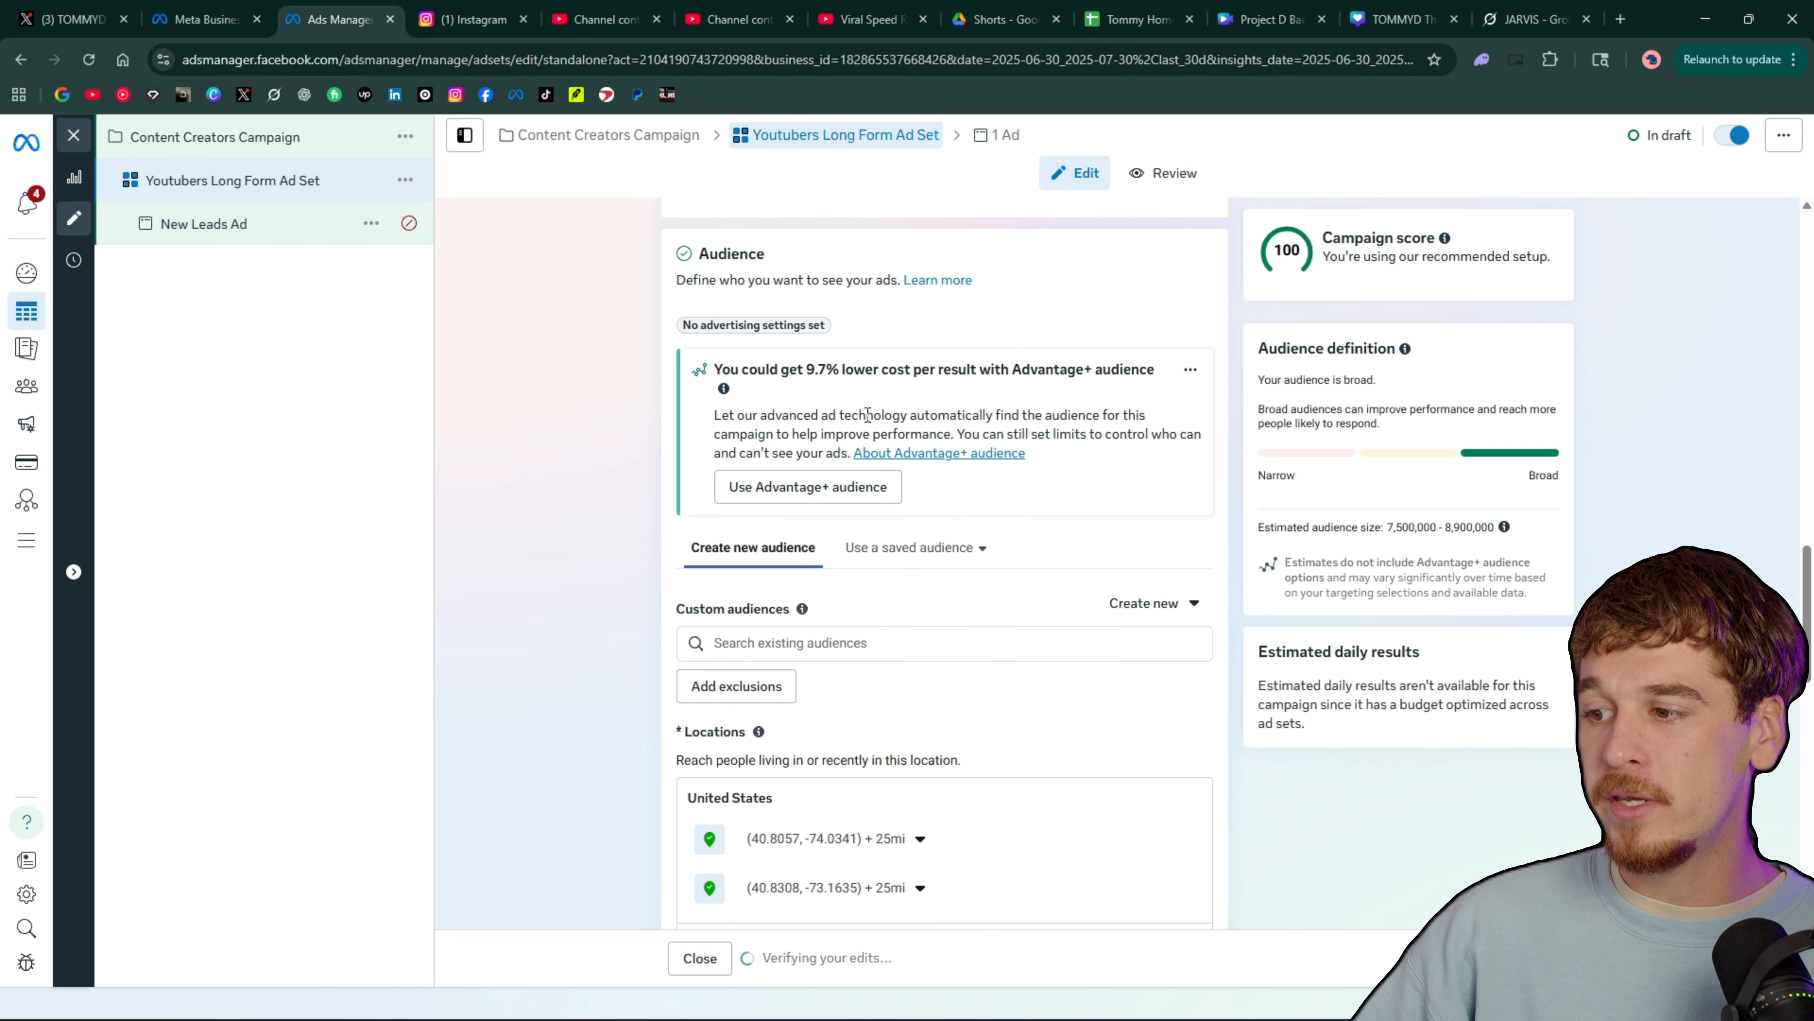
Review the original audience settings, covering custom audiences, locations, age, gender and detailed targeting
scroll(839, 395, "down", 1)
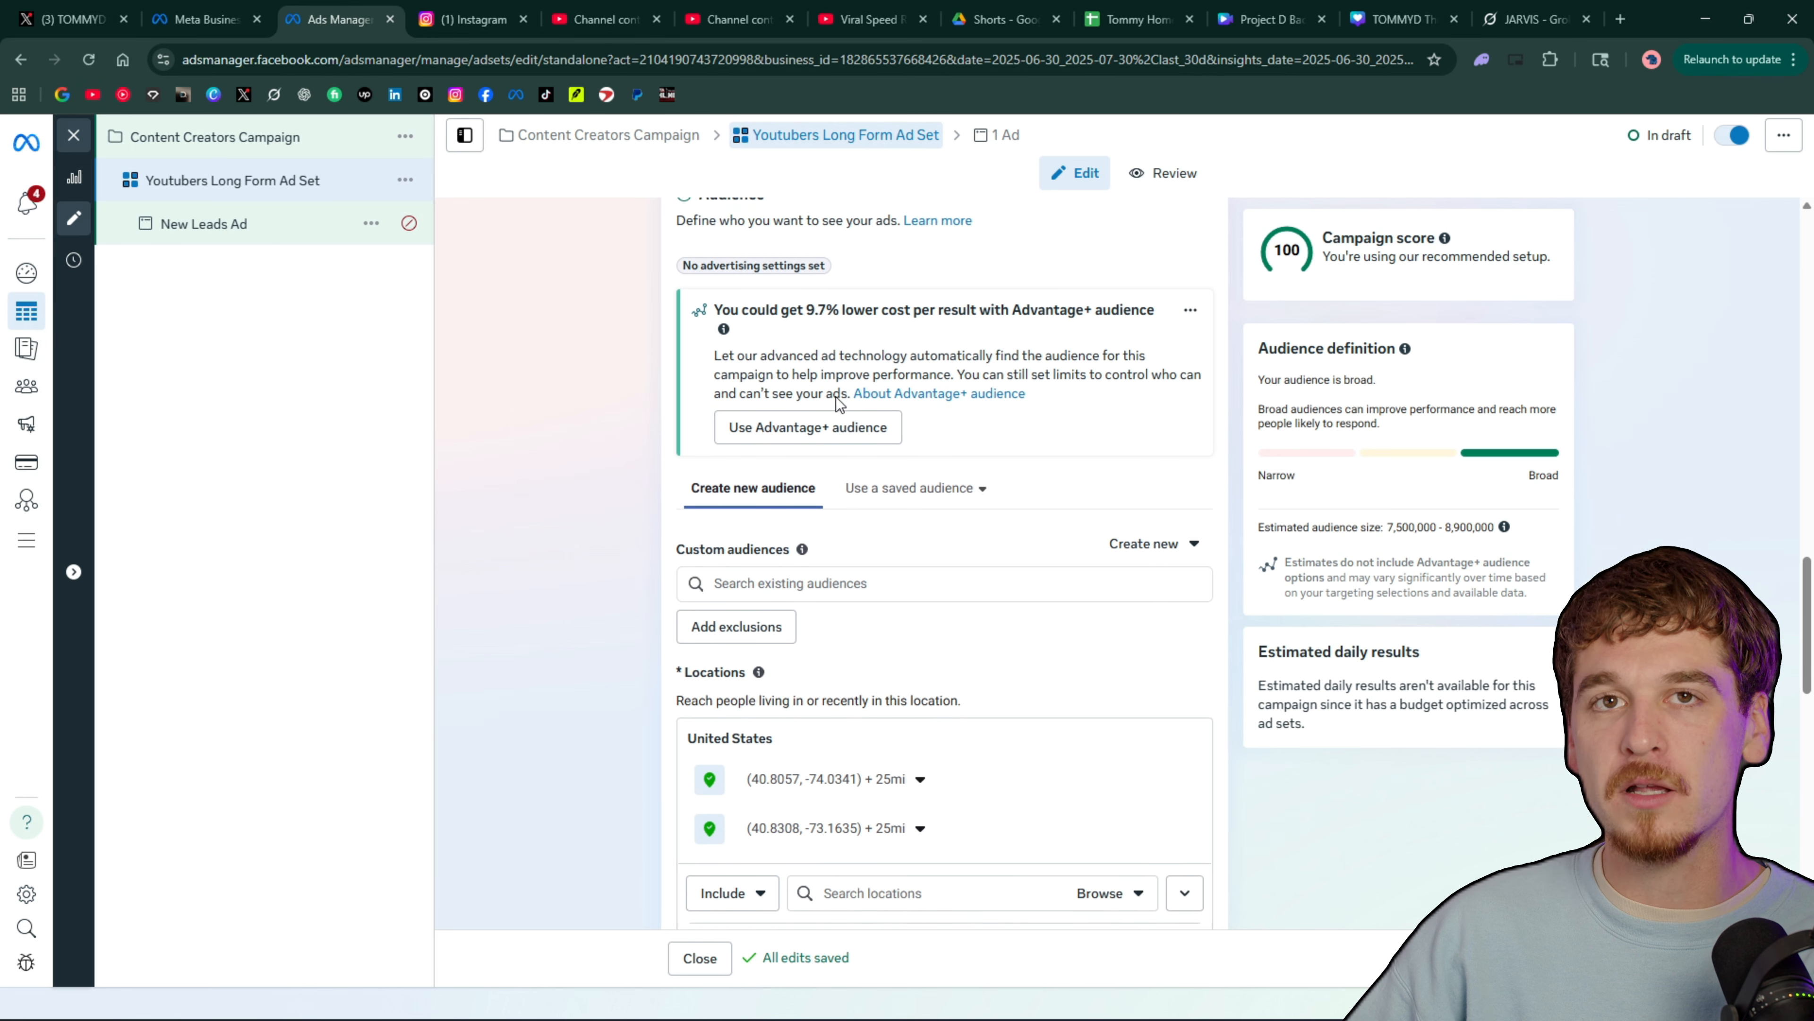
scroll(836, 397, "down", 1)
scroll(889, 480, "down", 2)
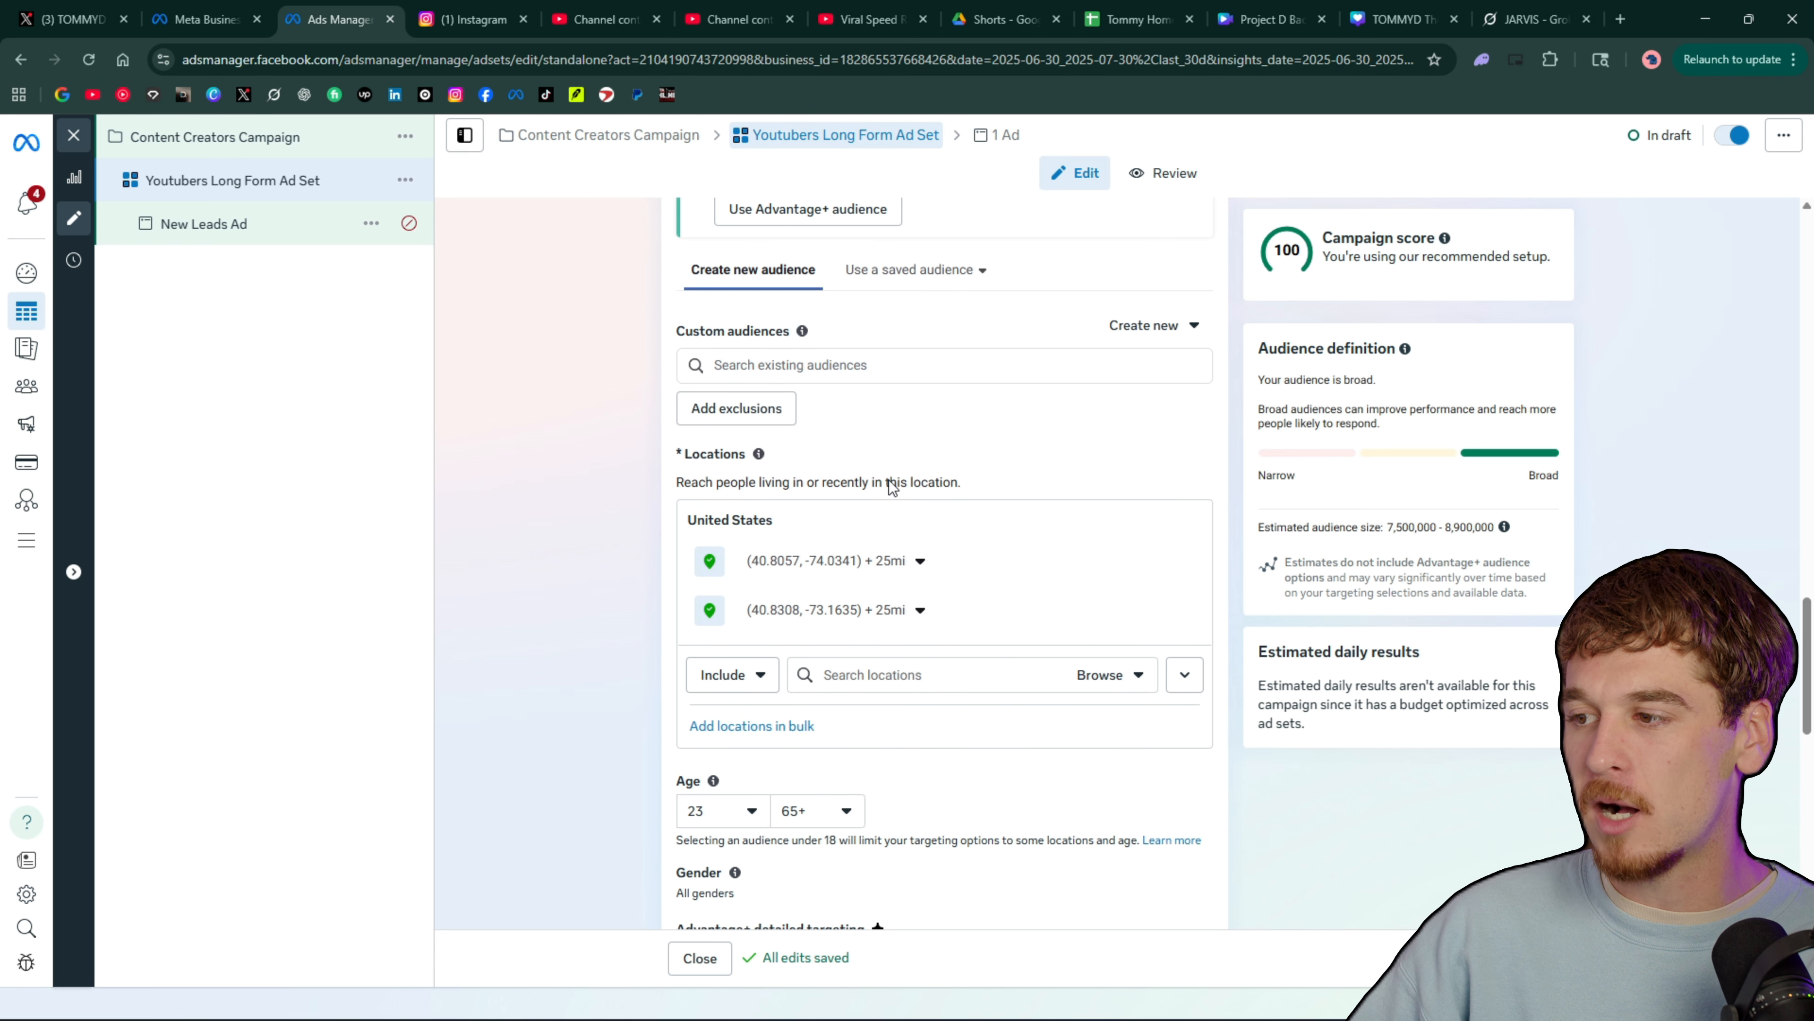
scroll(928, 536, "up", 1)
scroll(959, 632, "down", 1)
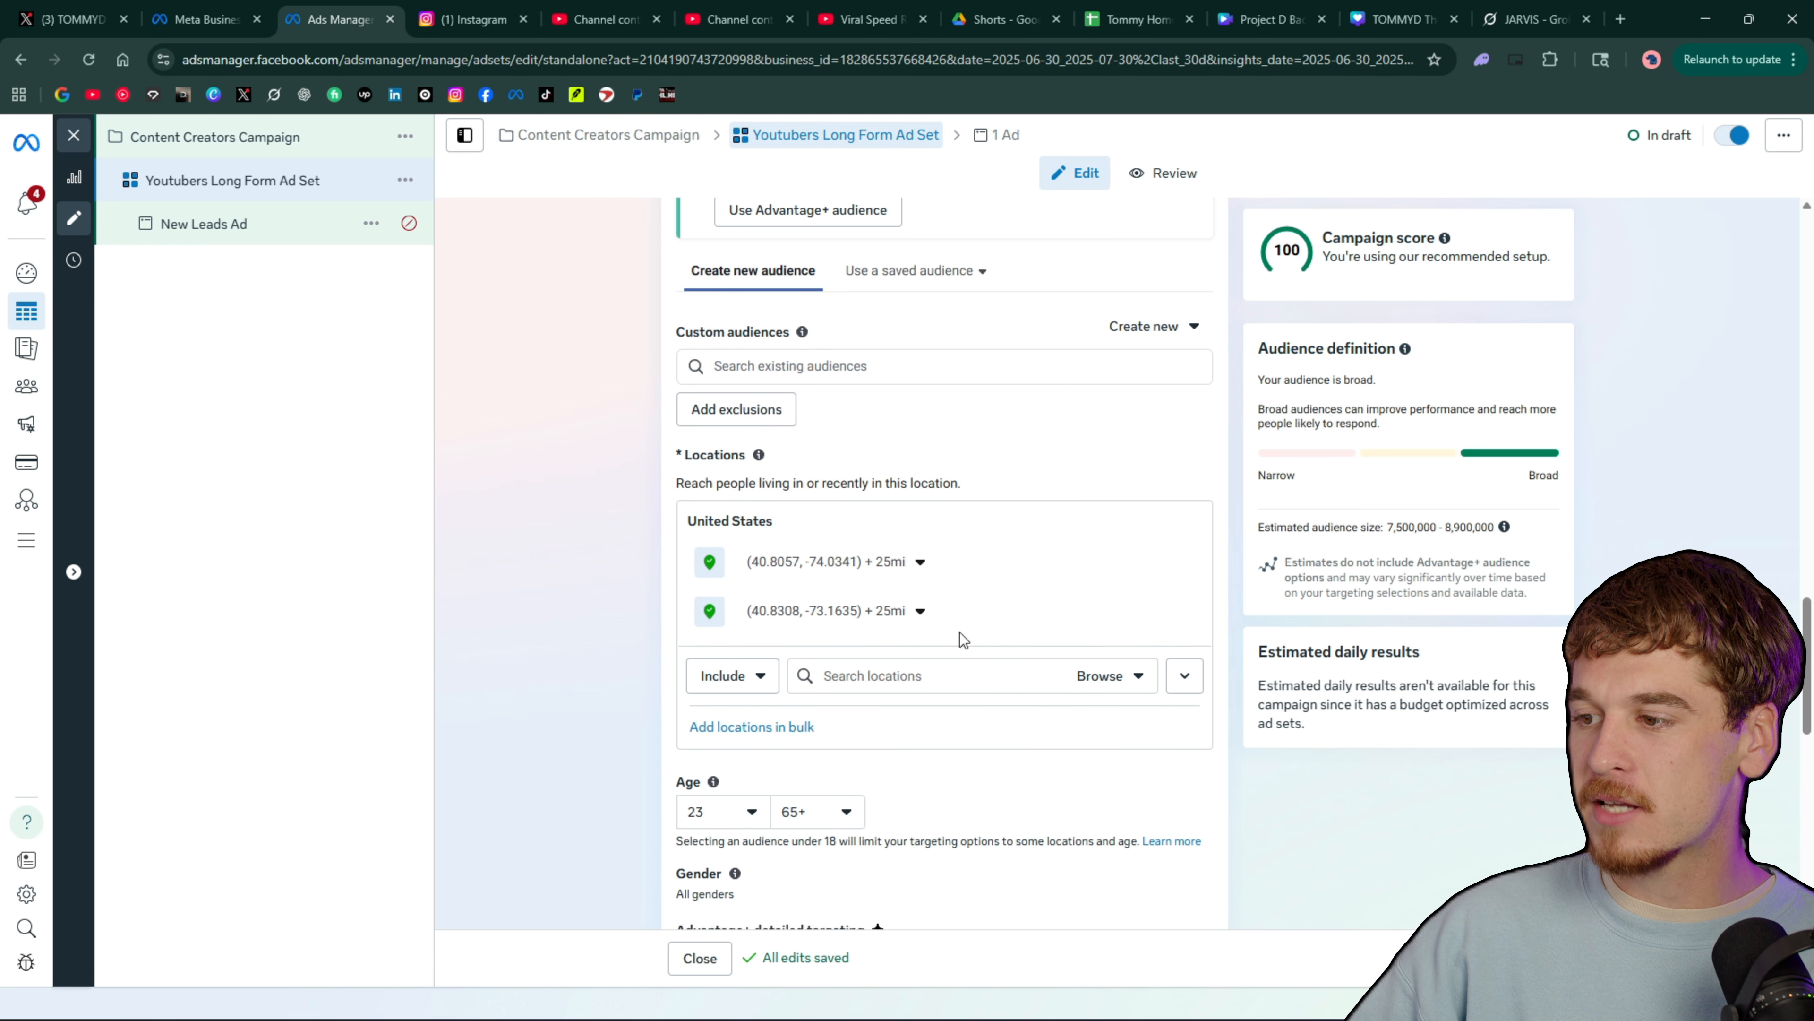
scroll(960, 633, "down", 5)
scroll(826, 586, "up", 7)
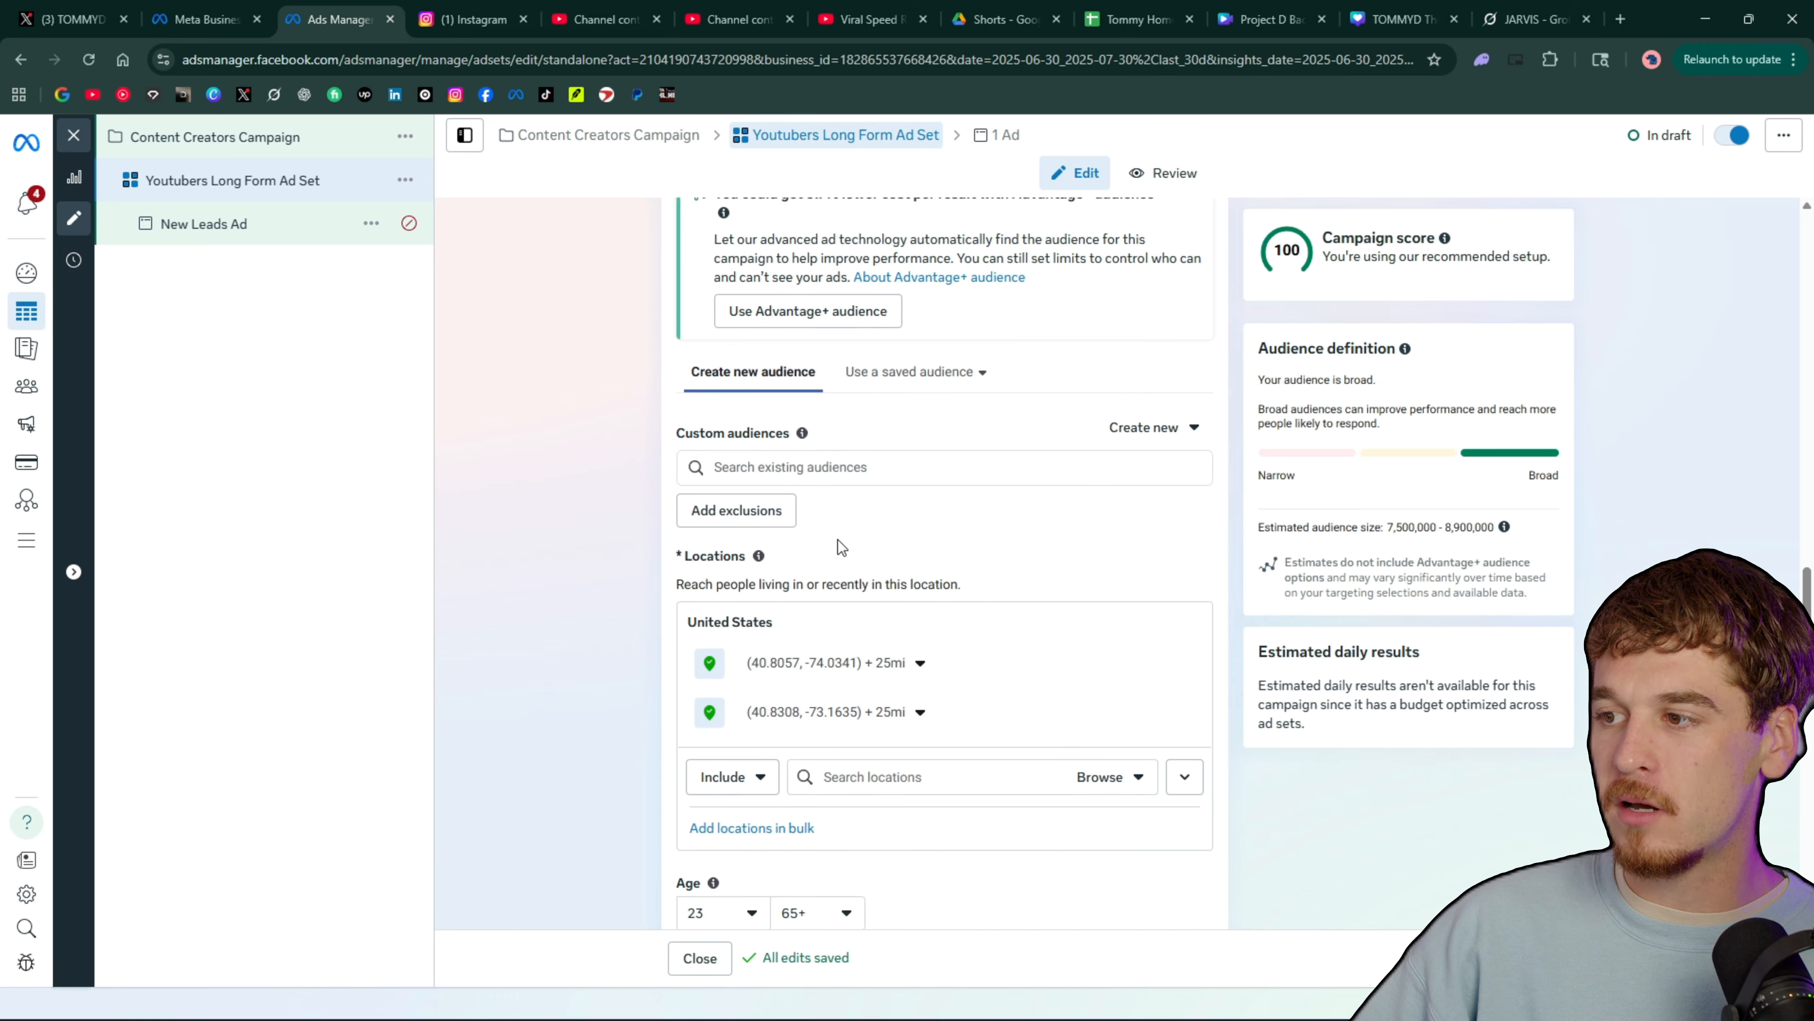
scroll(835, 663, "up", 1)
scroll(832, 675, "down", 1)
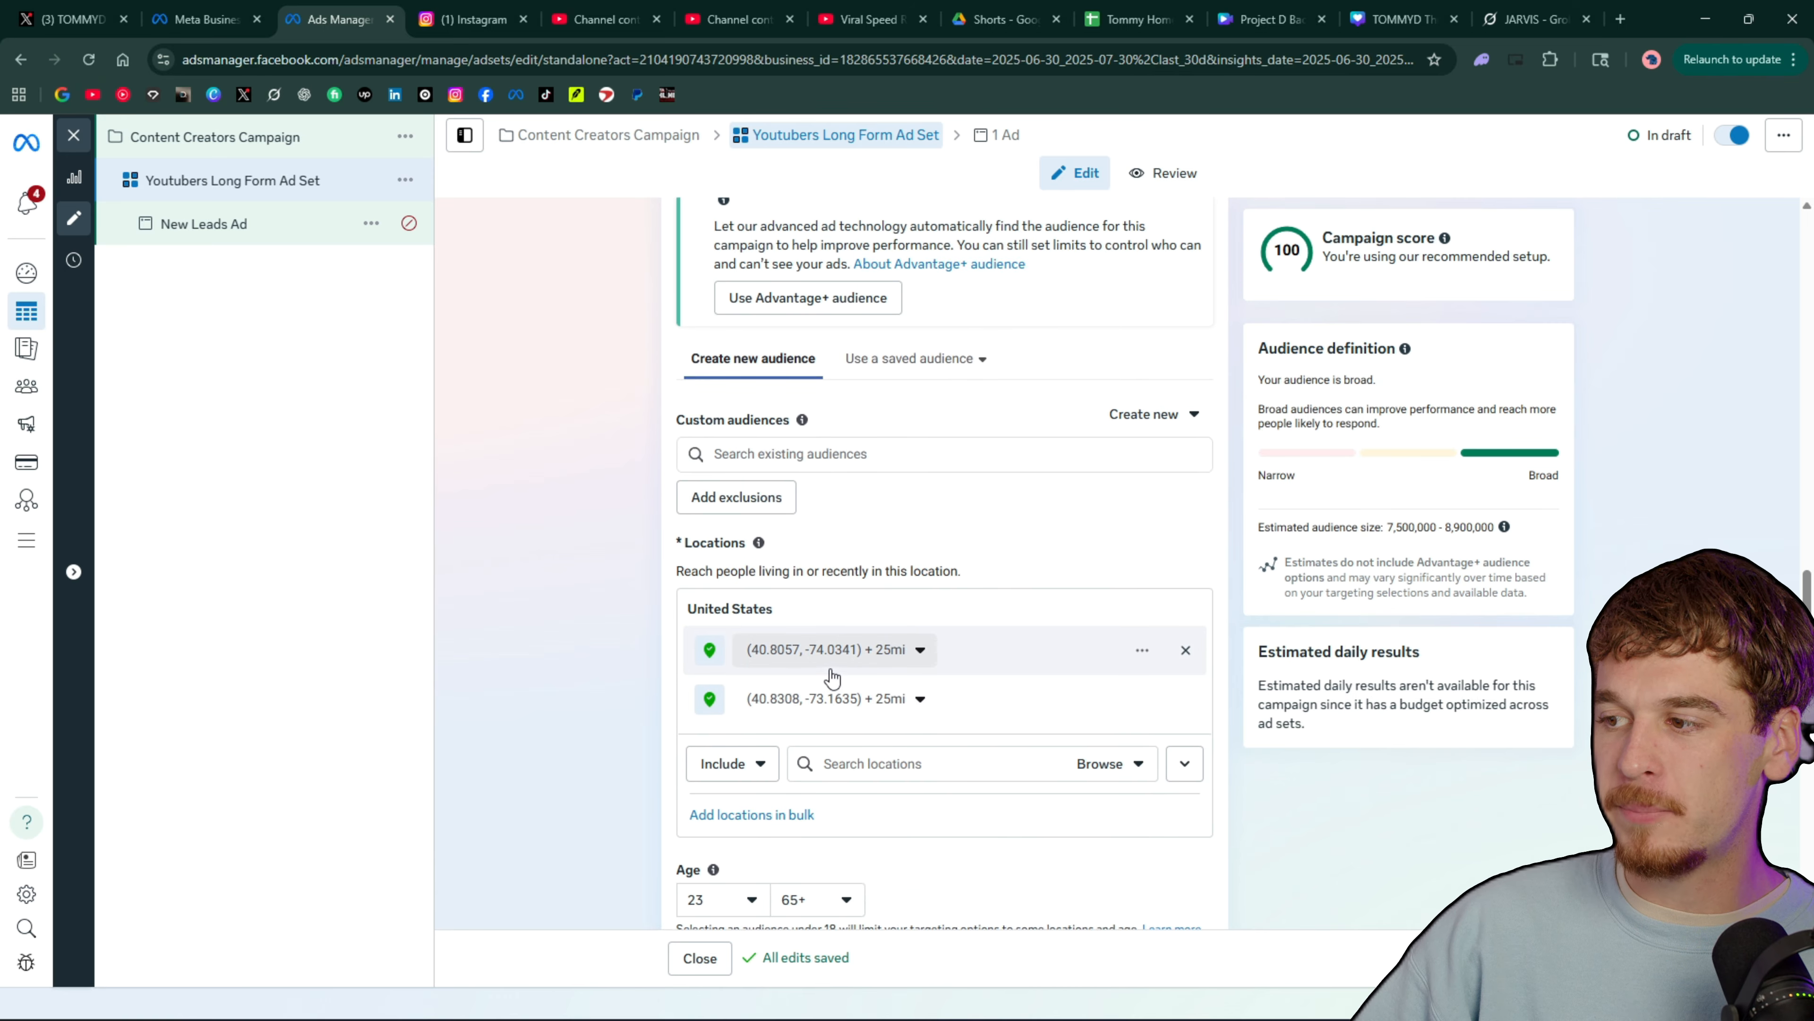
scroll(832, 675, "down", 2)
scroll(820, 529, "down", 2)
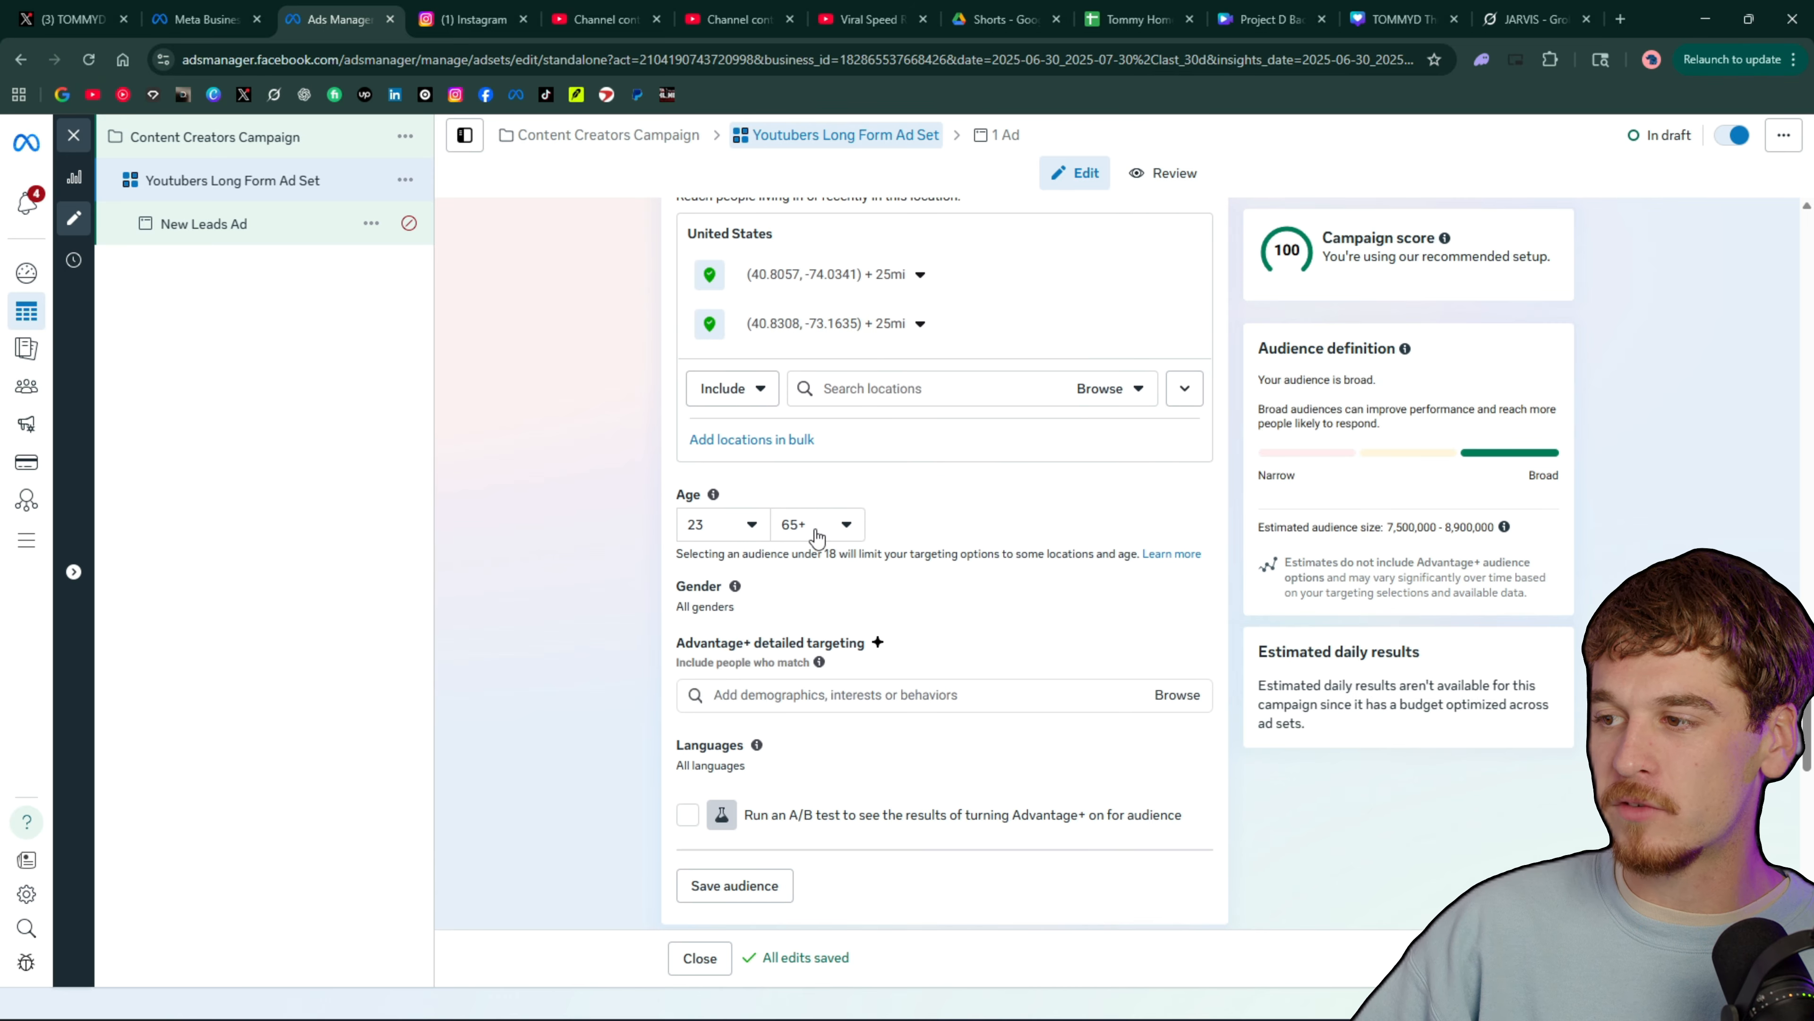
Set the audience's maximum age to 57, keeping the selected minimum age
left_click(732, 531)
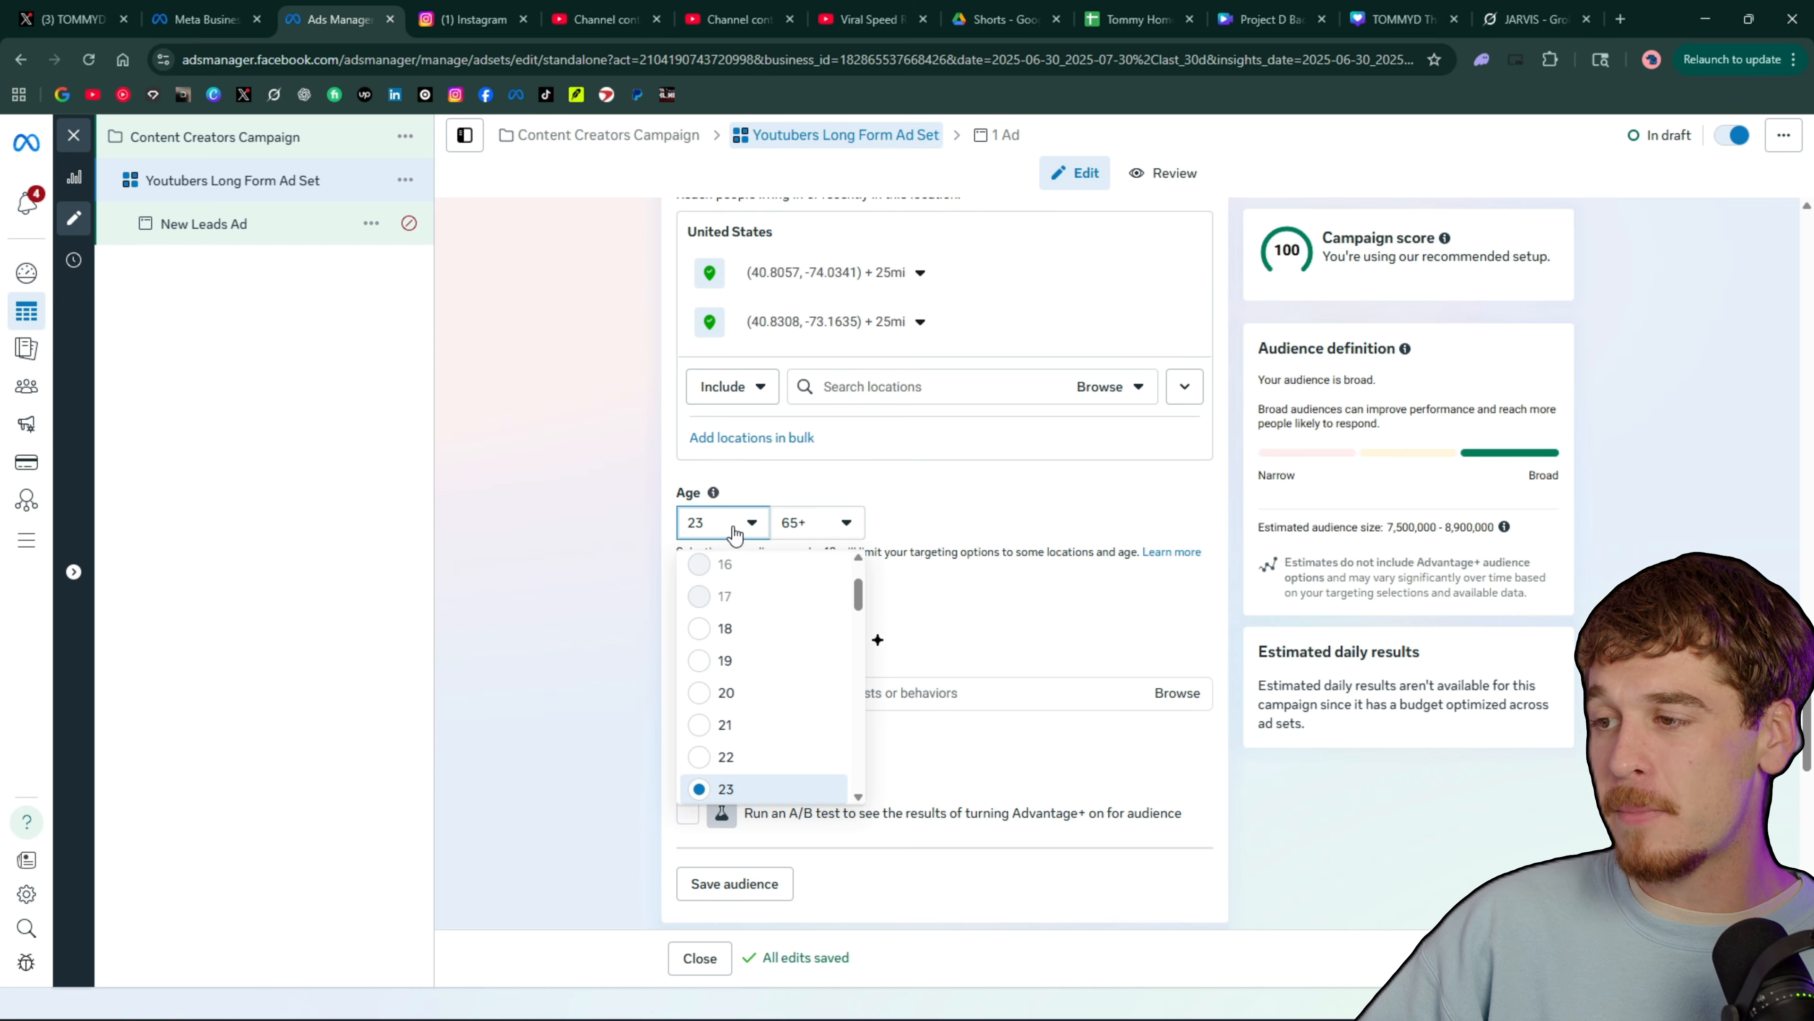
left_click(725, 532)
left_click(814, 522)
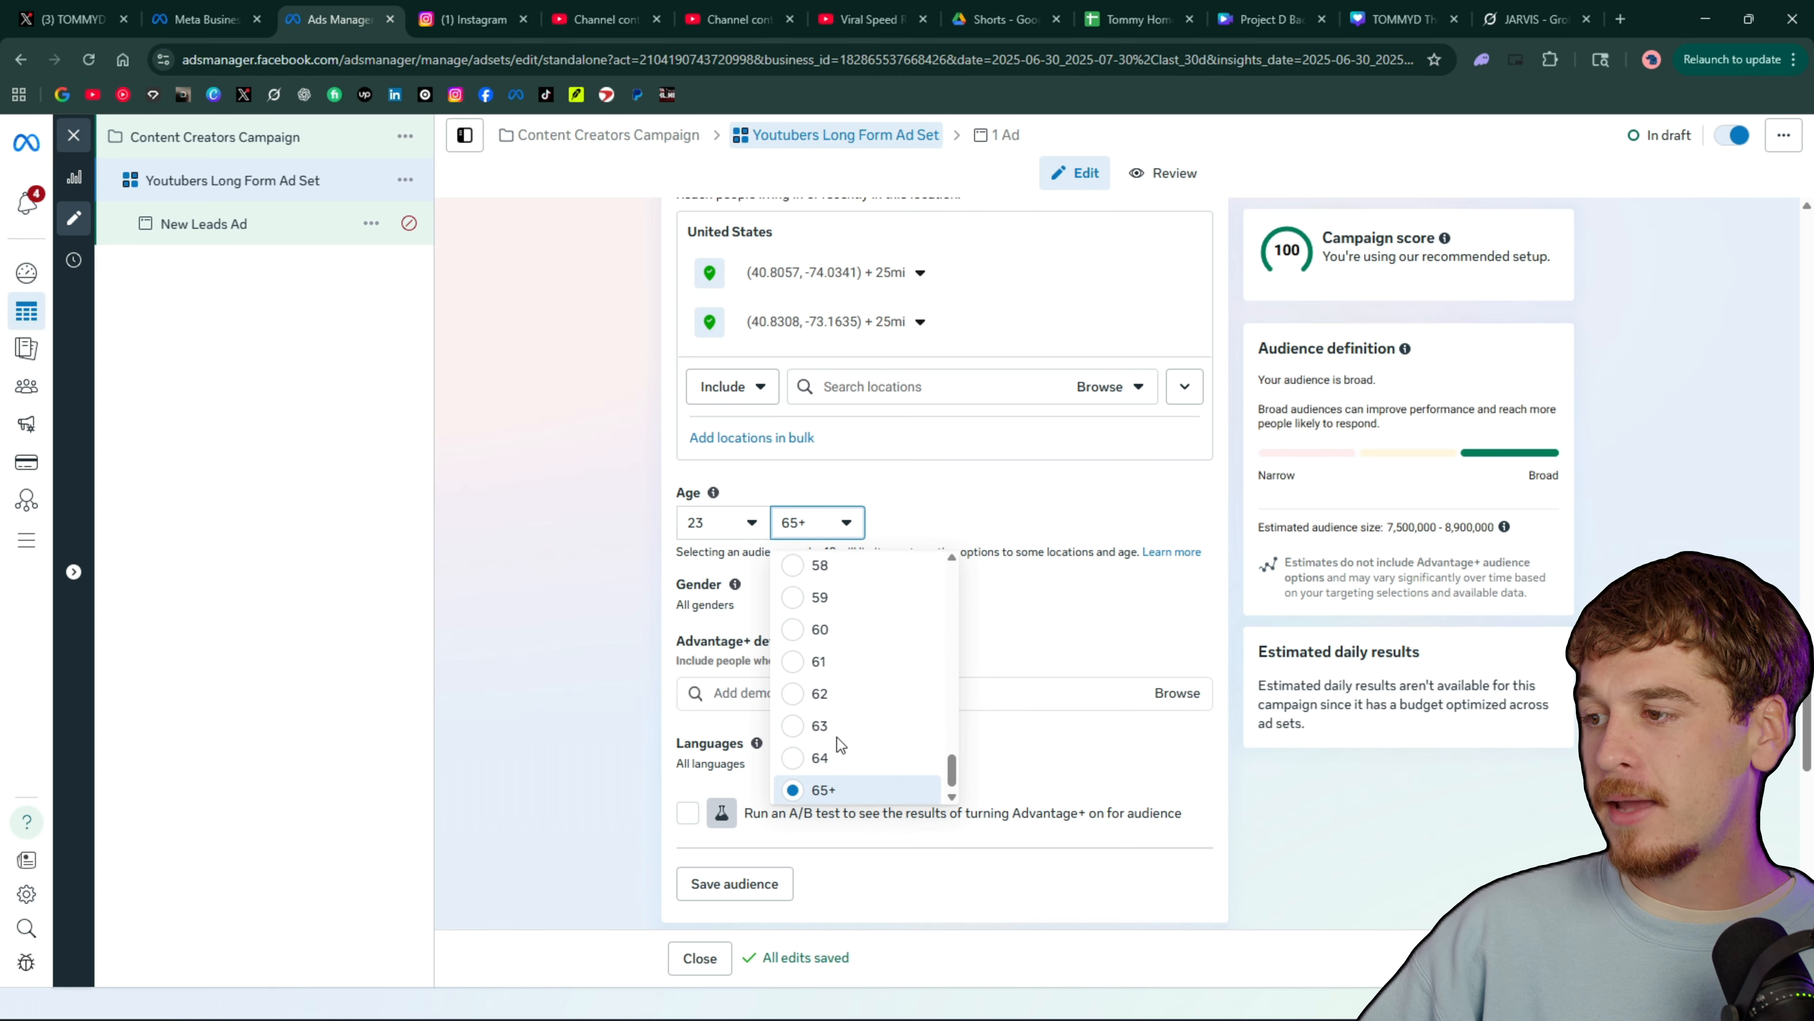
scroll(836, 729, "up", 4)
left_click(847, 622)
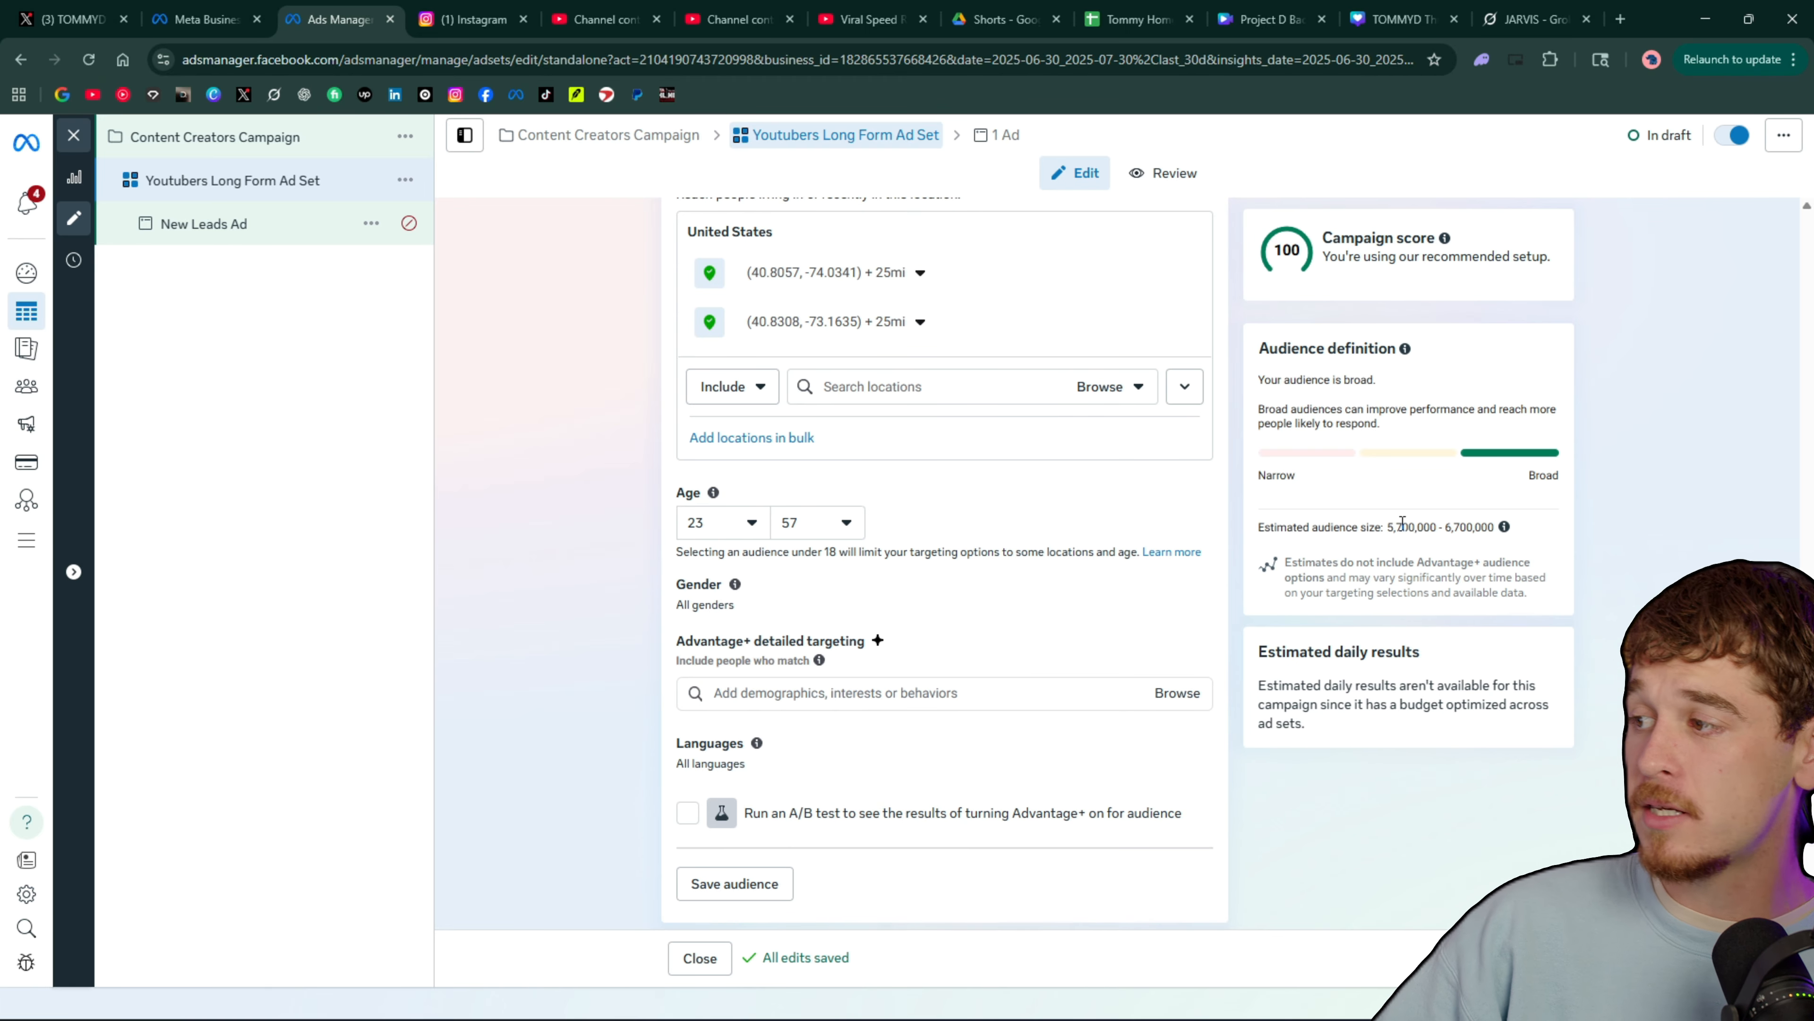
Check the estimated audience size and look over the gender, detailed targeting and language settings
left_click_drag(1407, 521, 1488, 522)
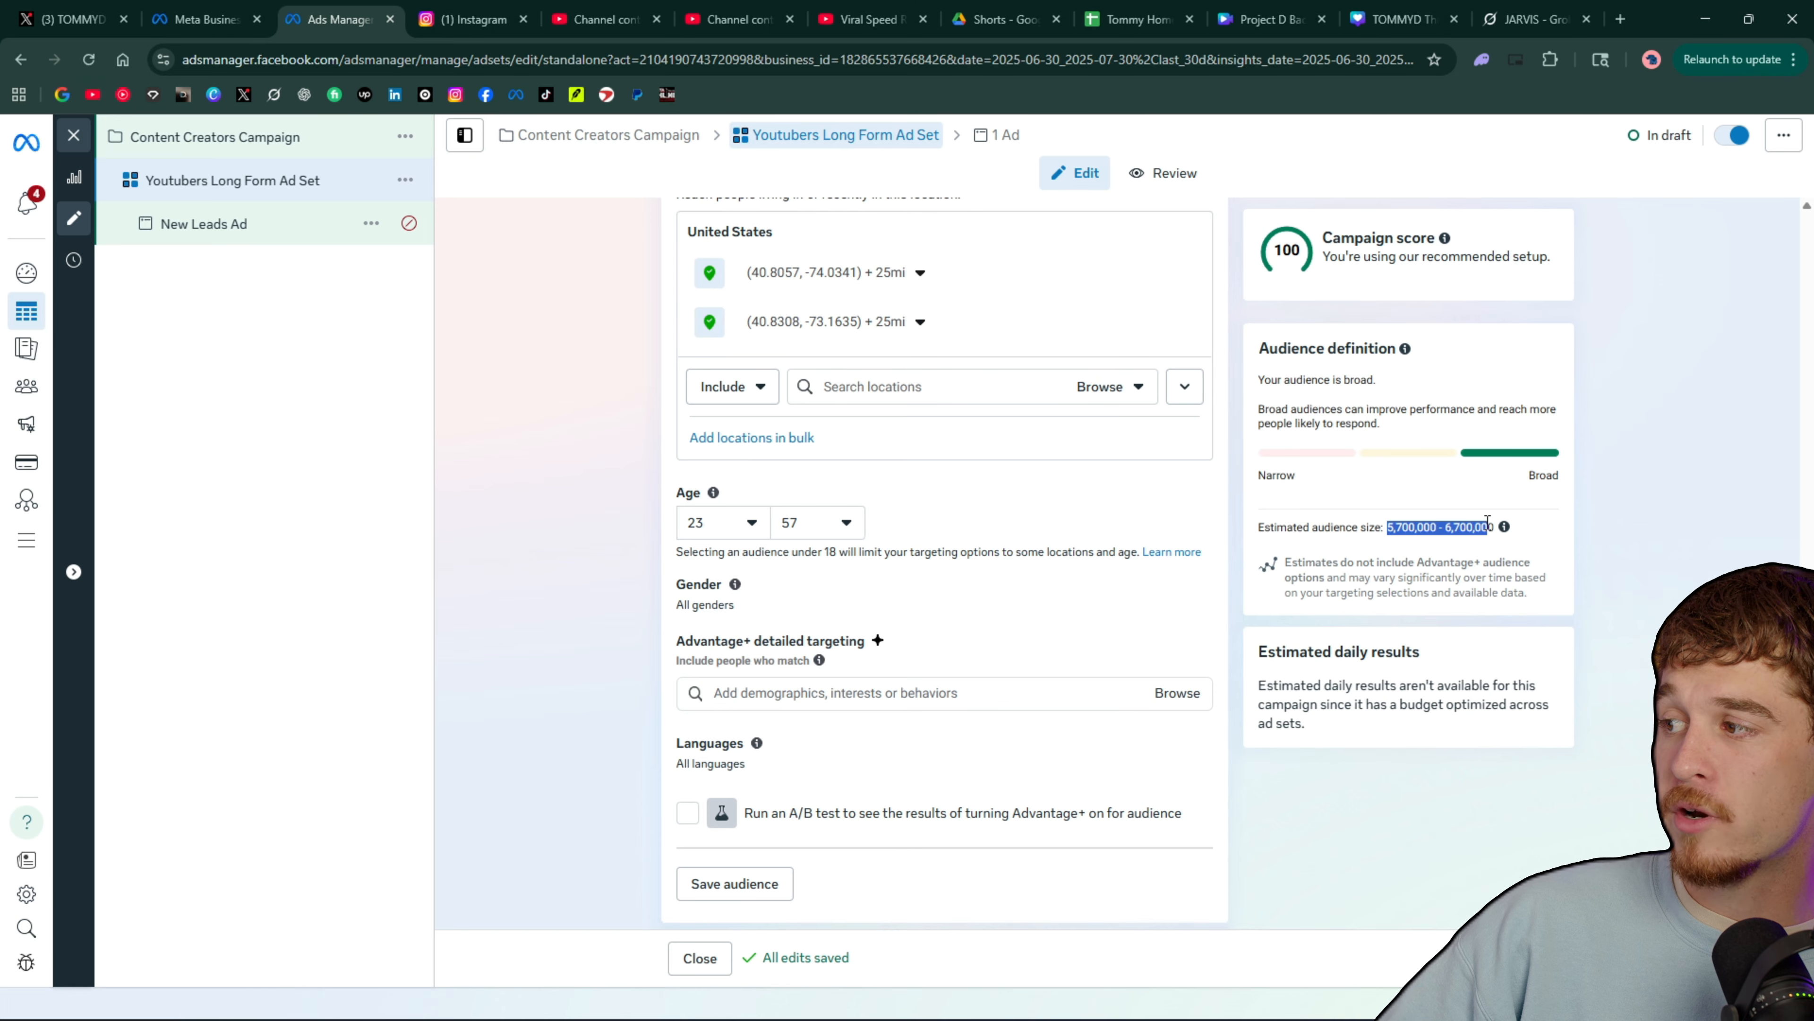
left_click(950, 586)
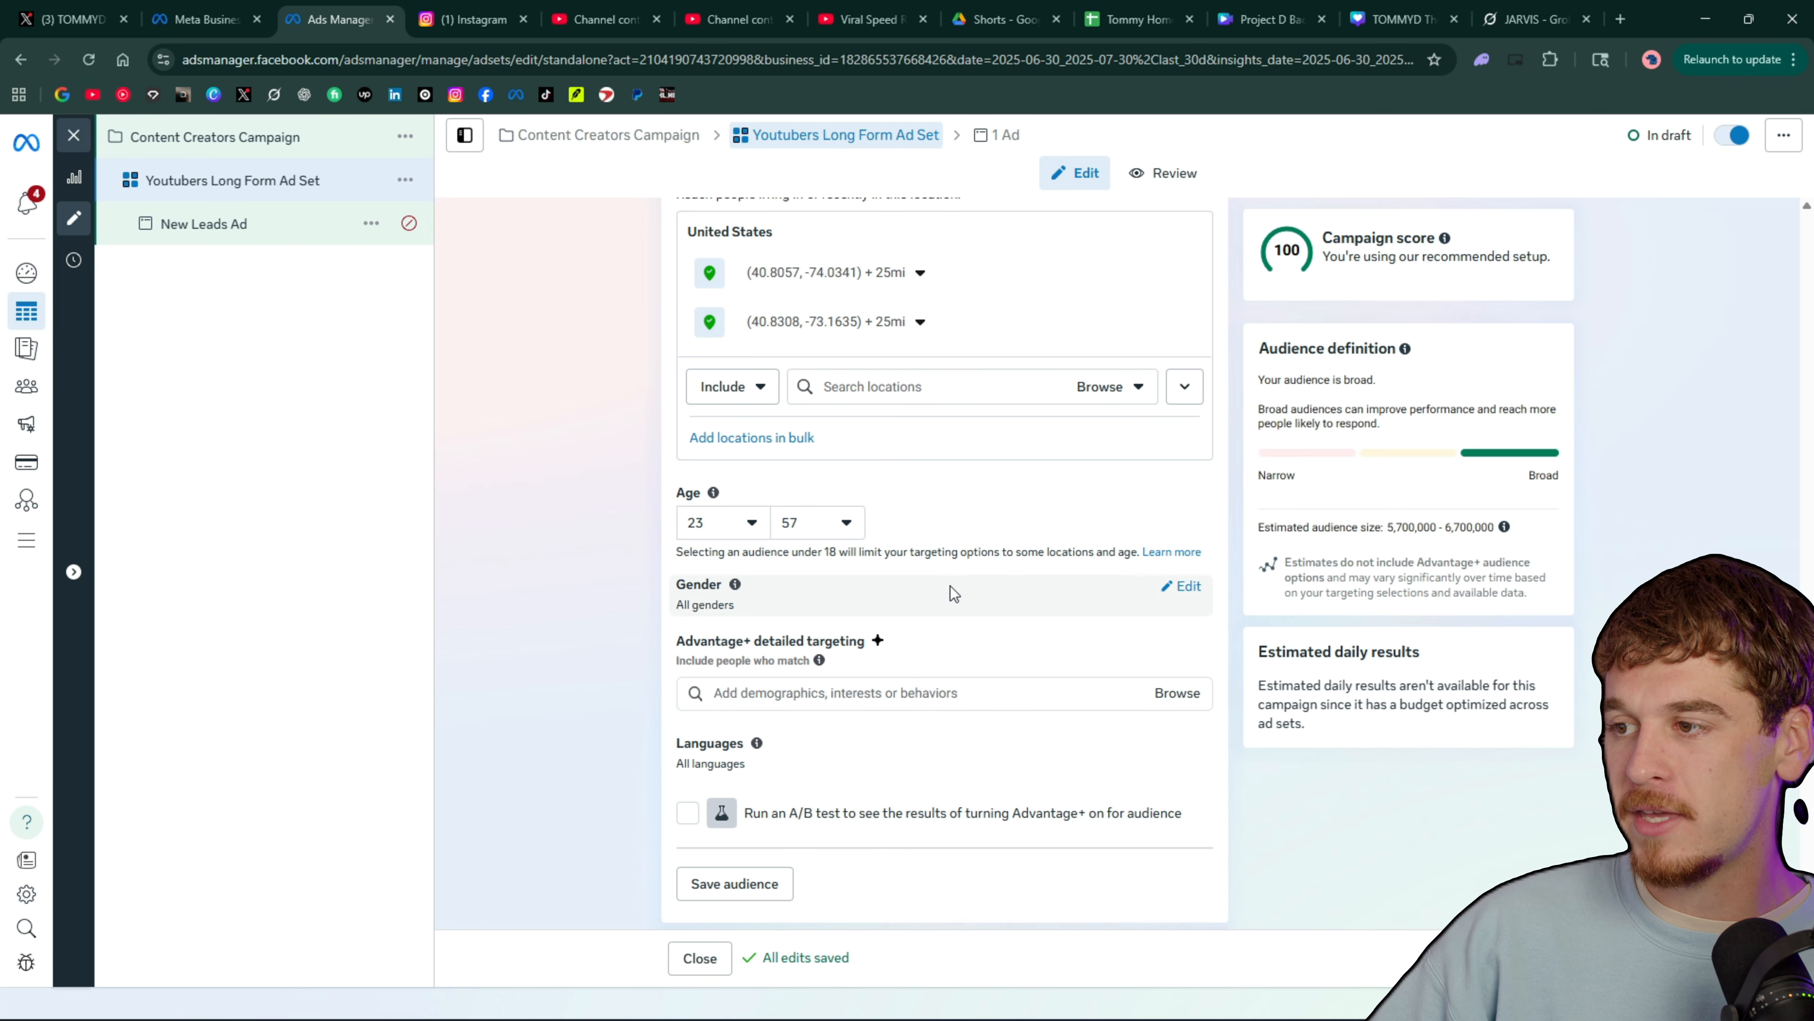
scroll(1046, 607, "down", 1)
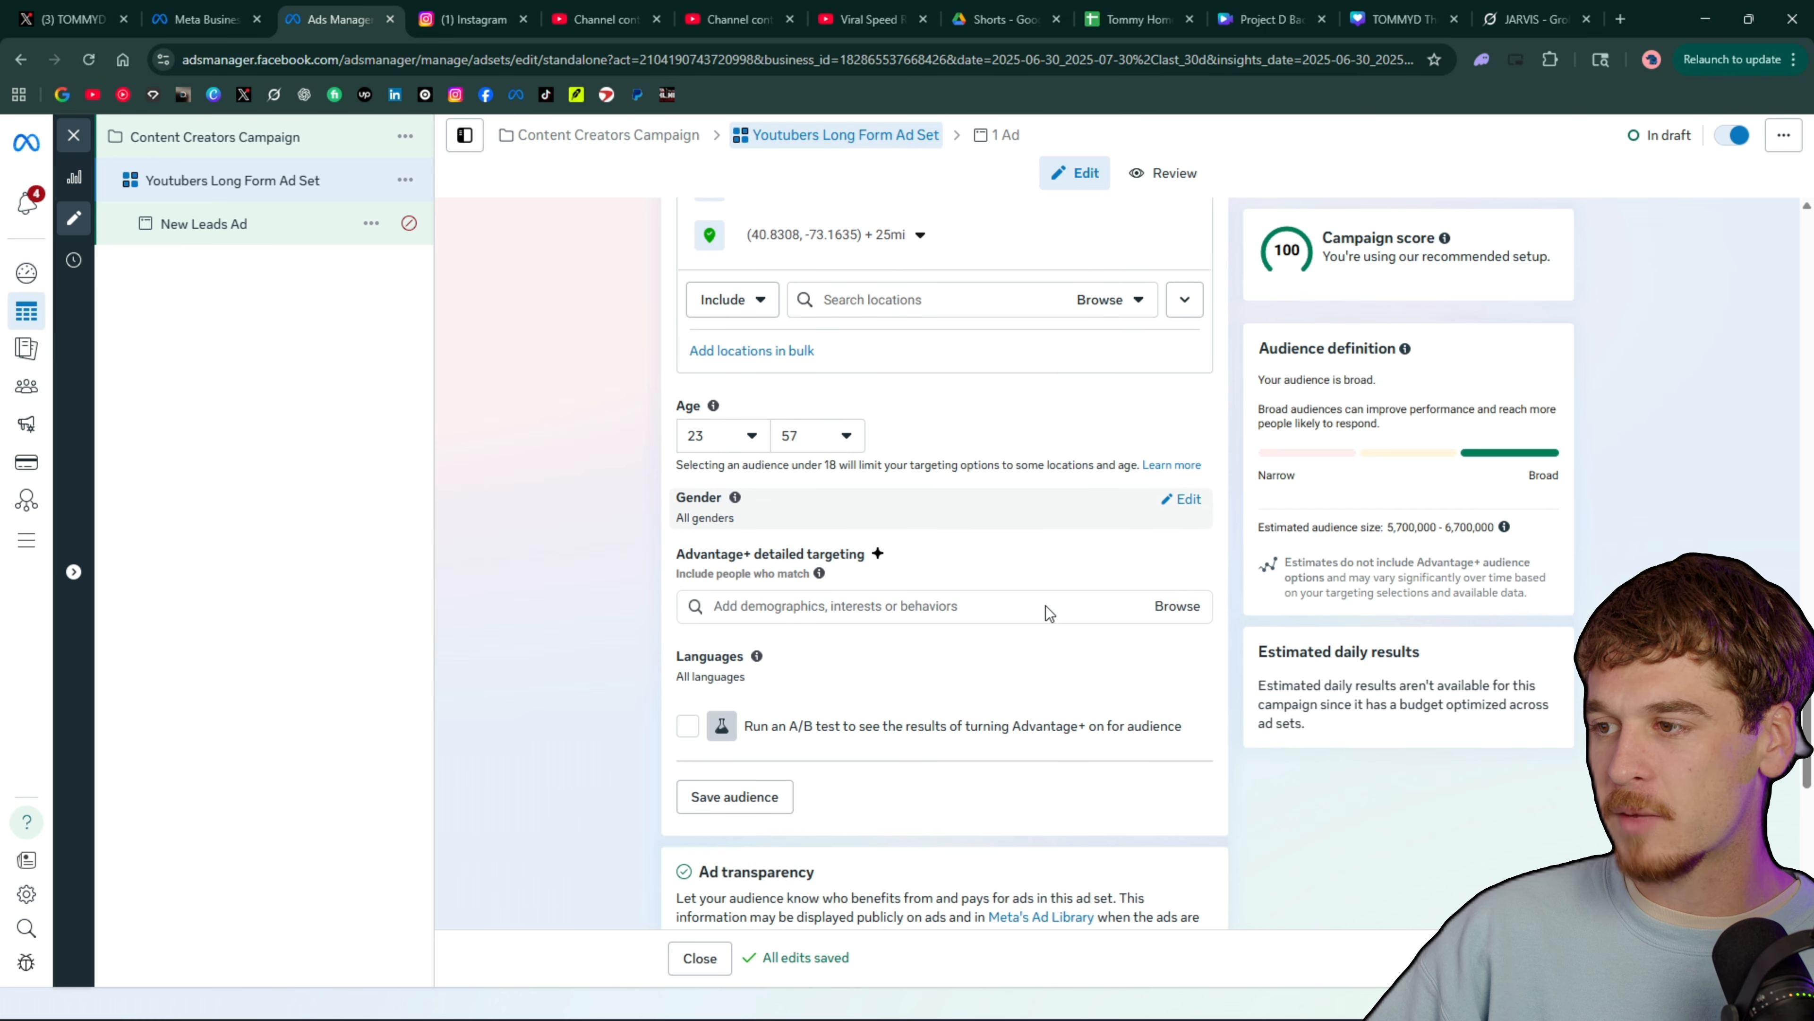
left_click(934, 605)
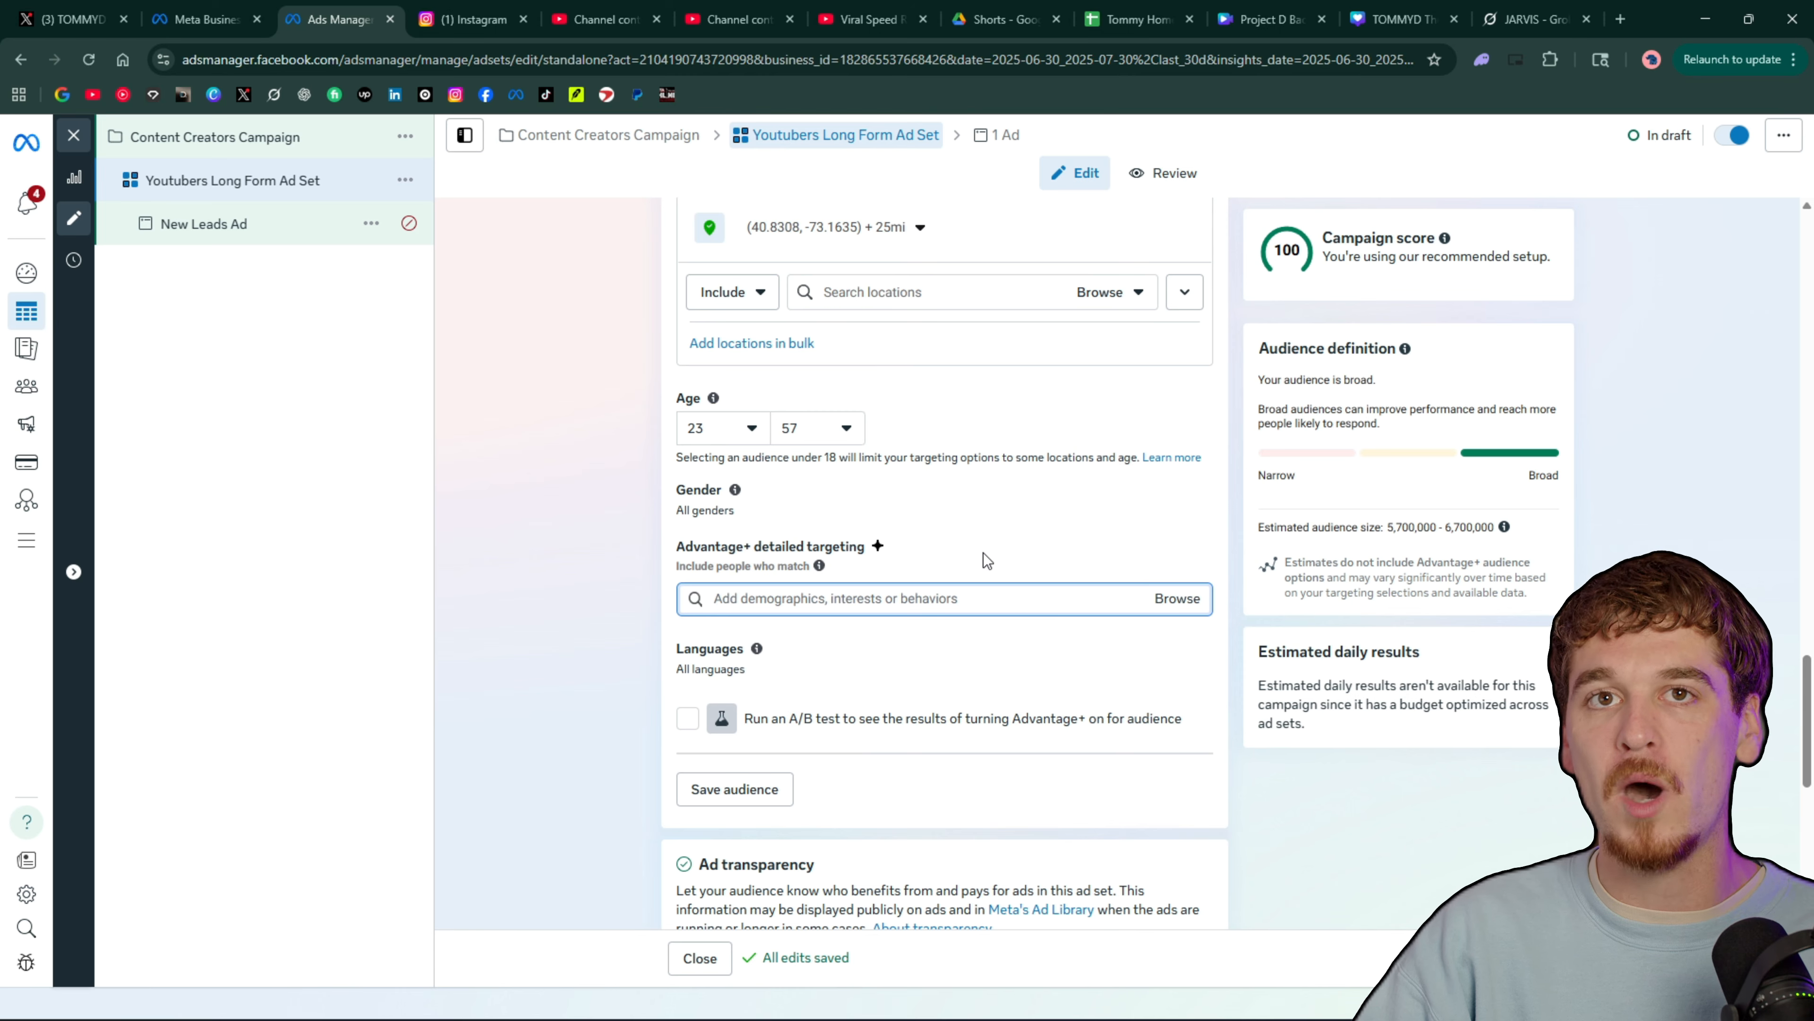
scroll(978, 561, "up", 10)
scroll(921, 593, "down", 8)
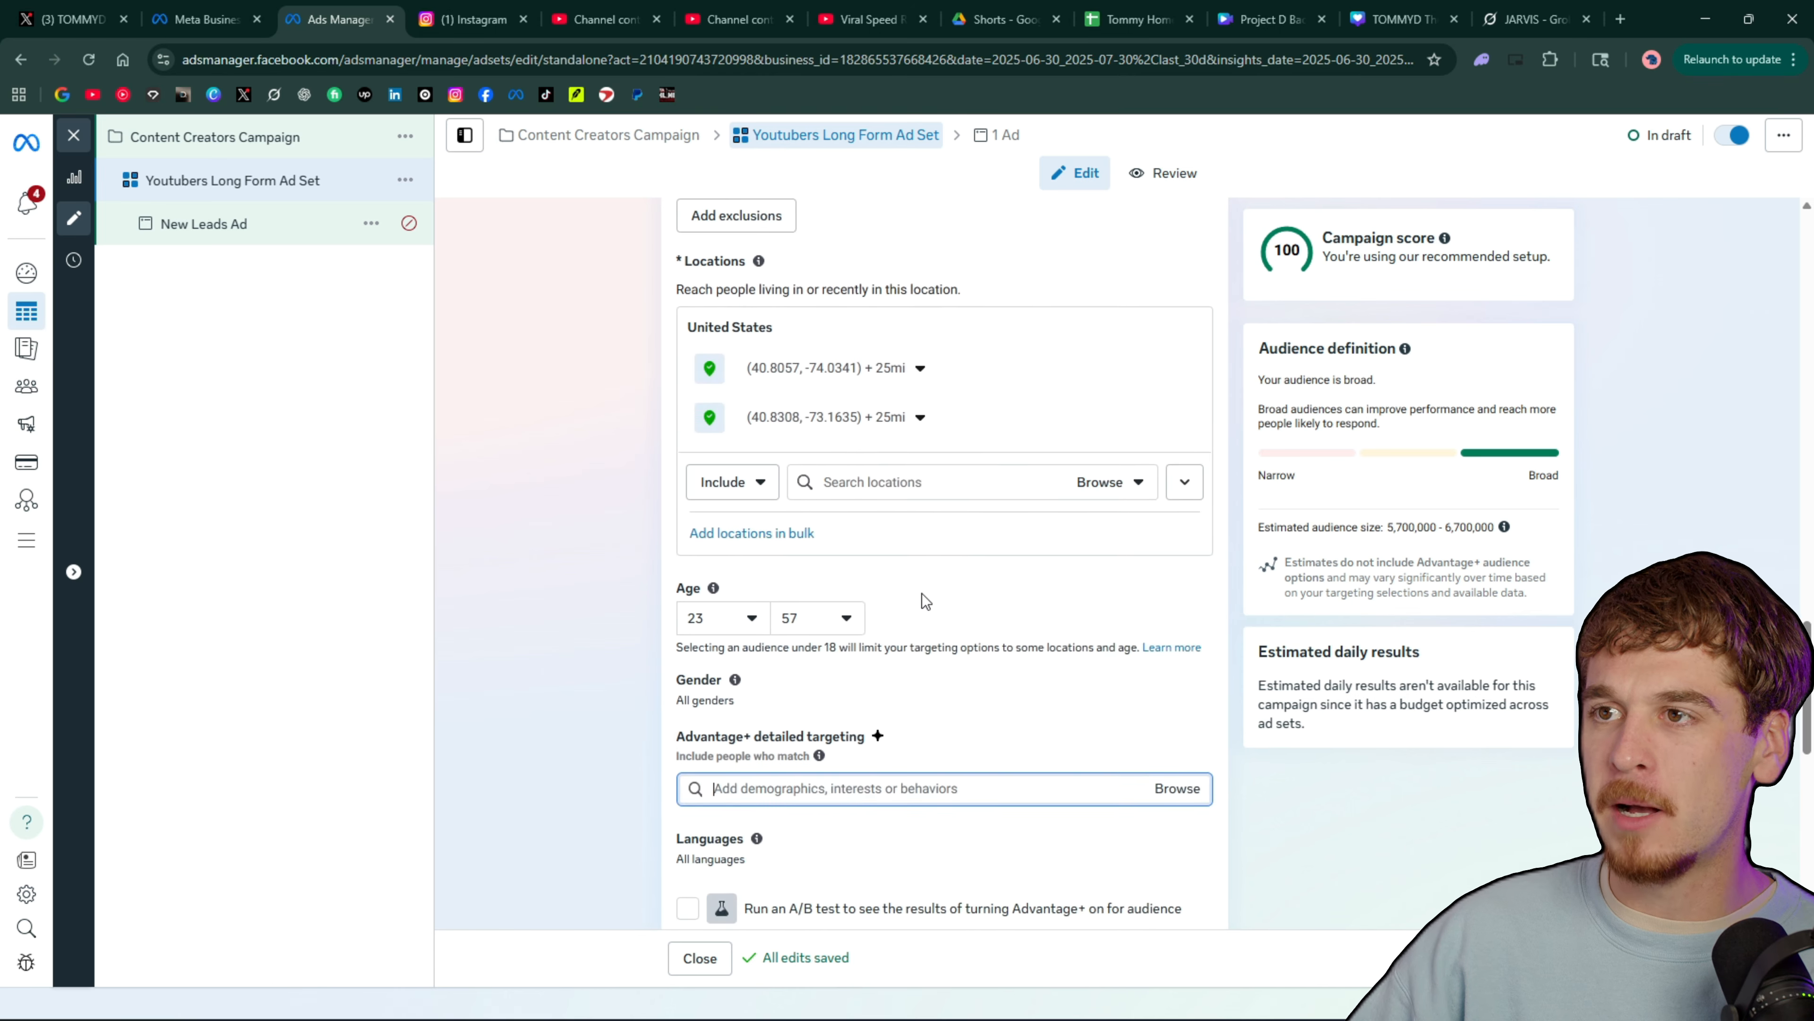
scroll(921, 593, "down", 6)
scroll(921, 592, "up", 1)
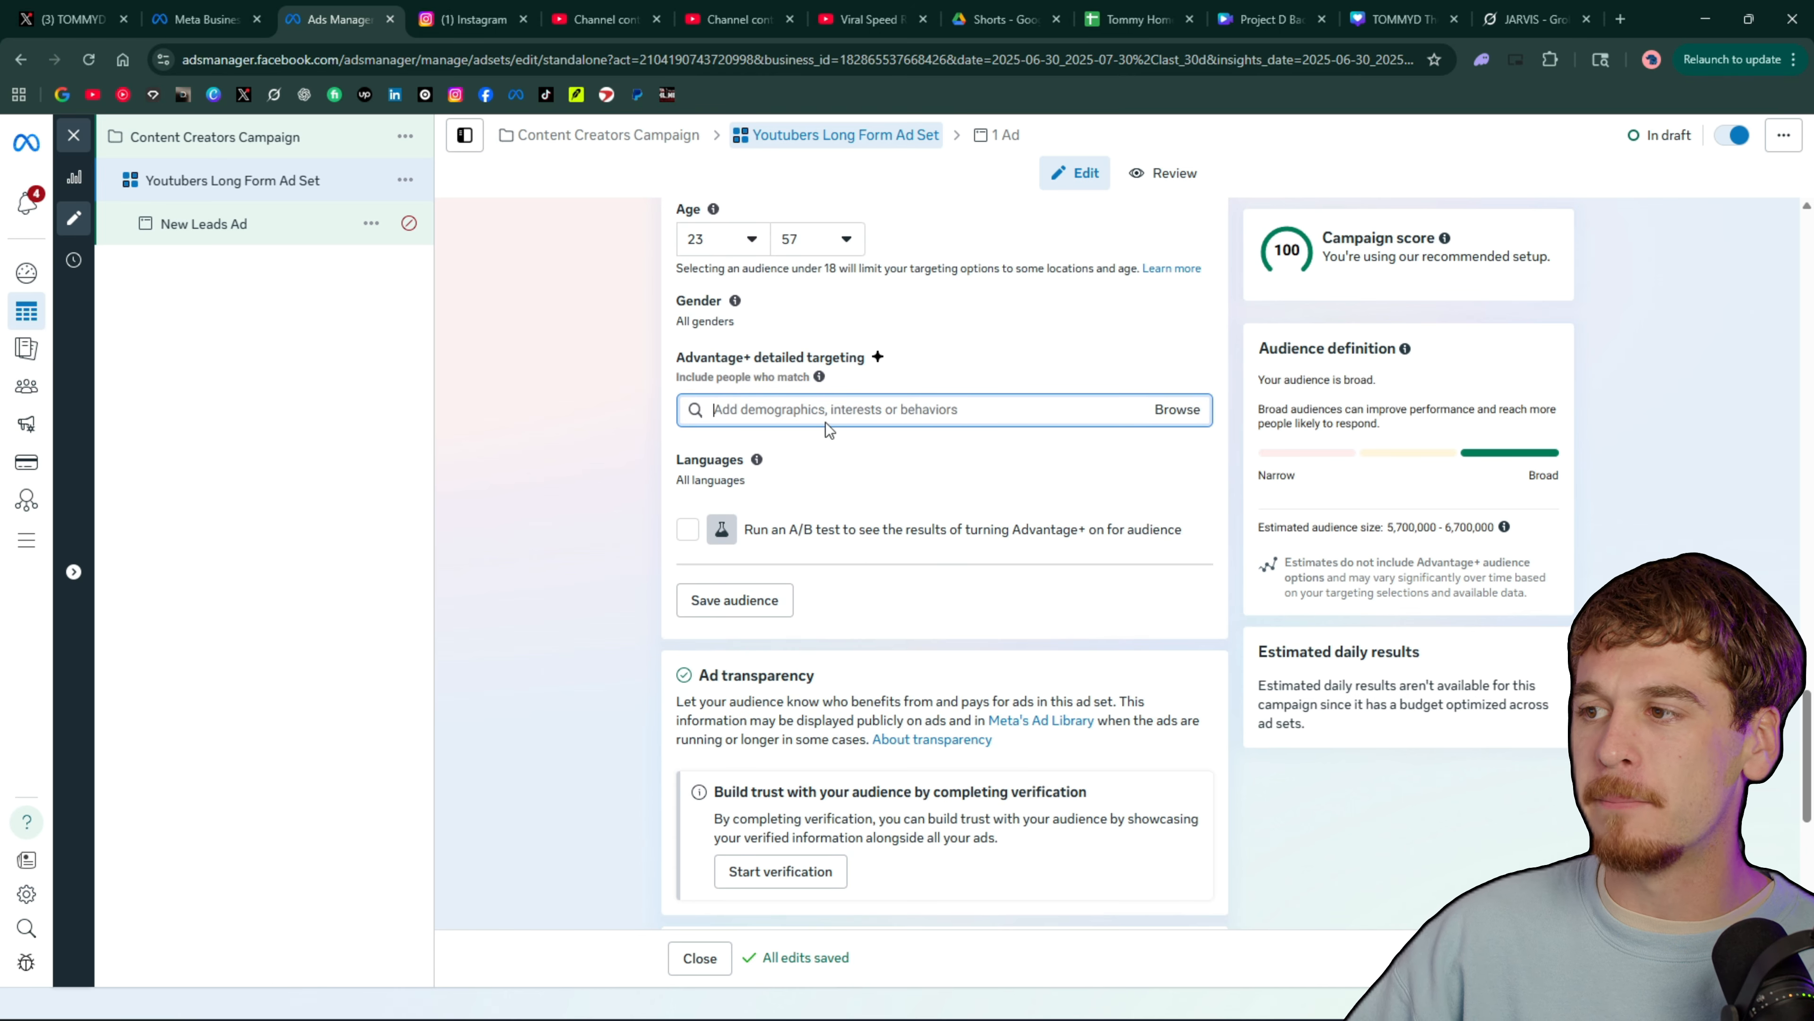
Set the audience's age range to 20 through 45
scroll(825, 422, "up", 3)
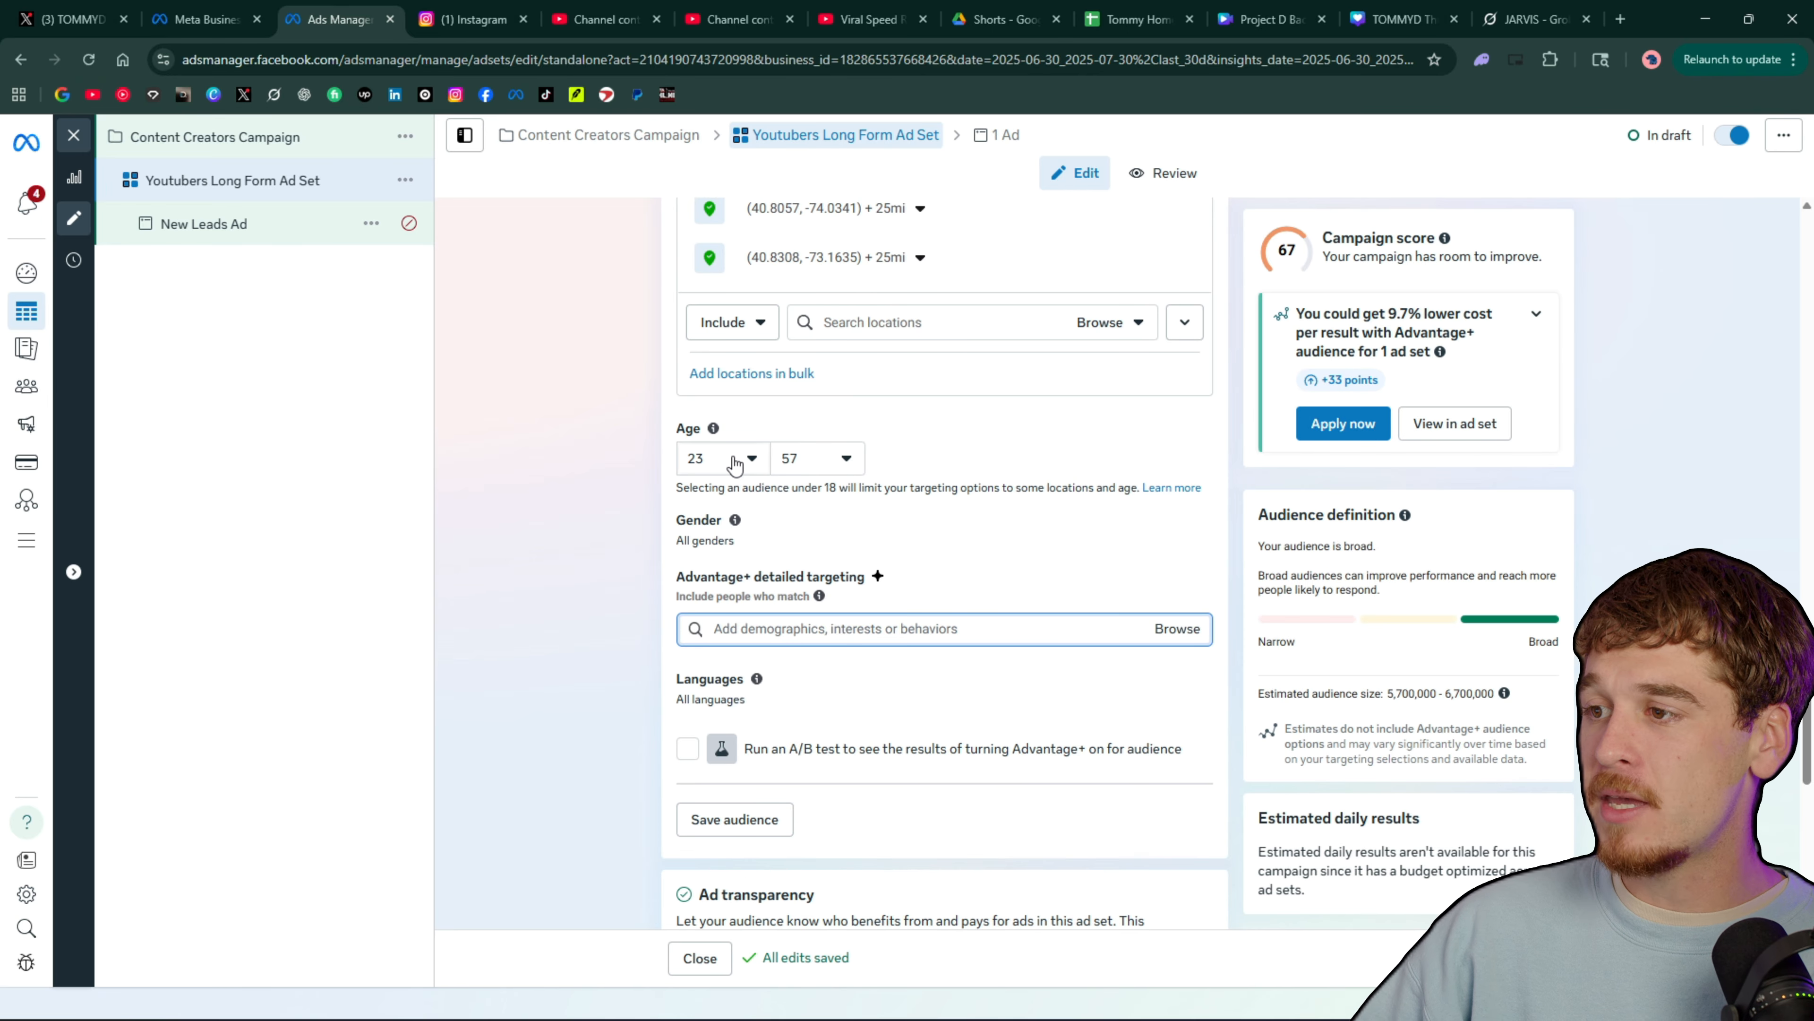
left_click(843, 461)
scroll(843, 607, "up", 3)
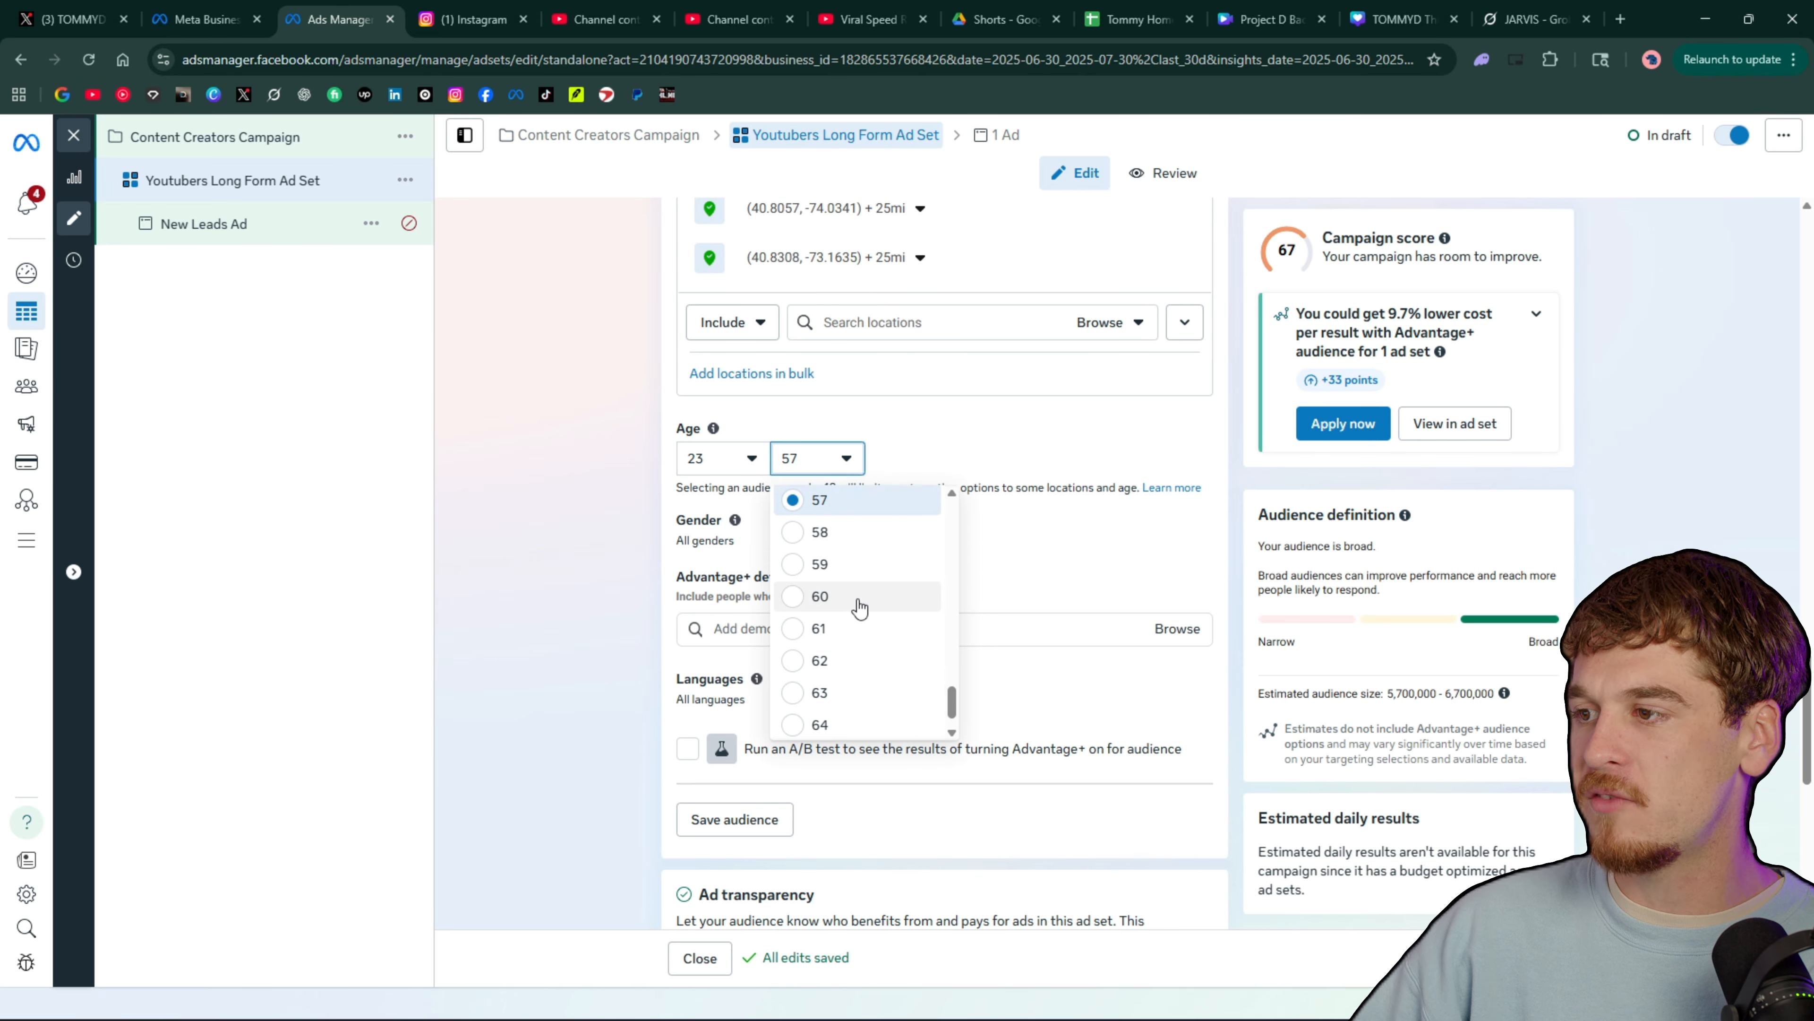
scroll(863, 616, "up", 4)
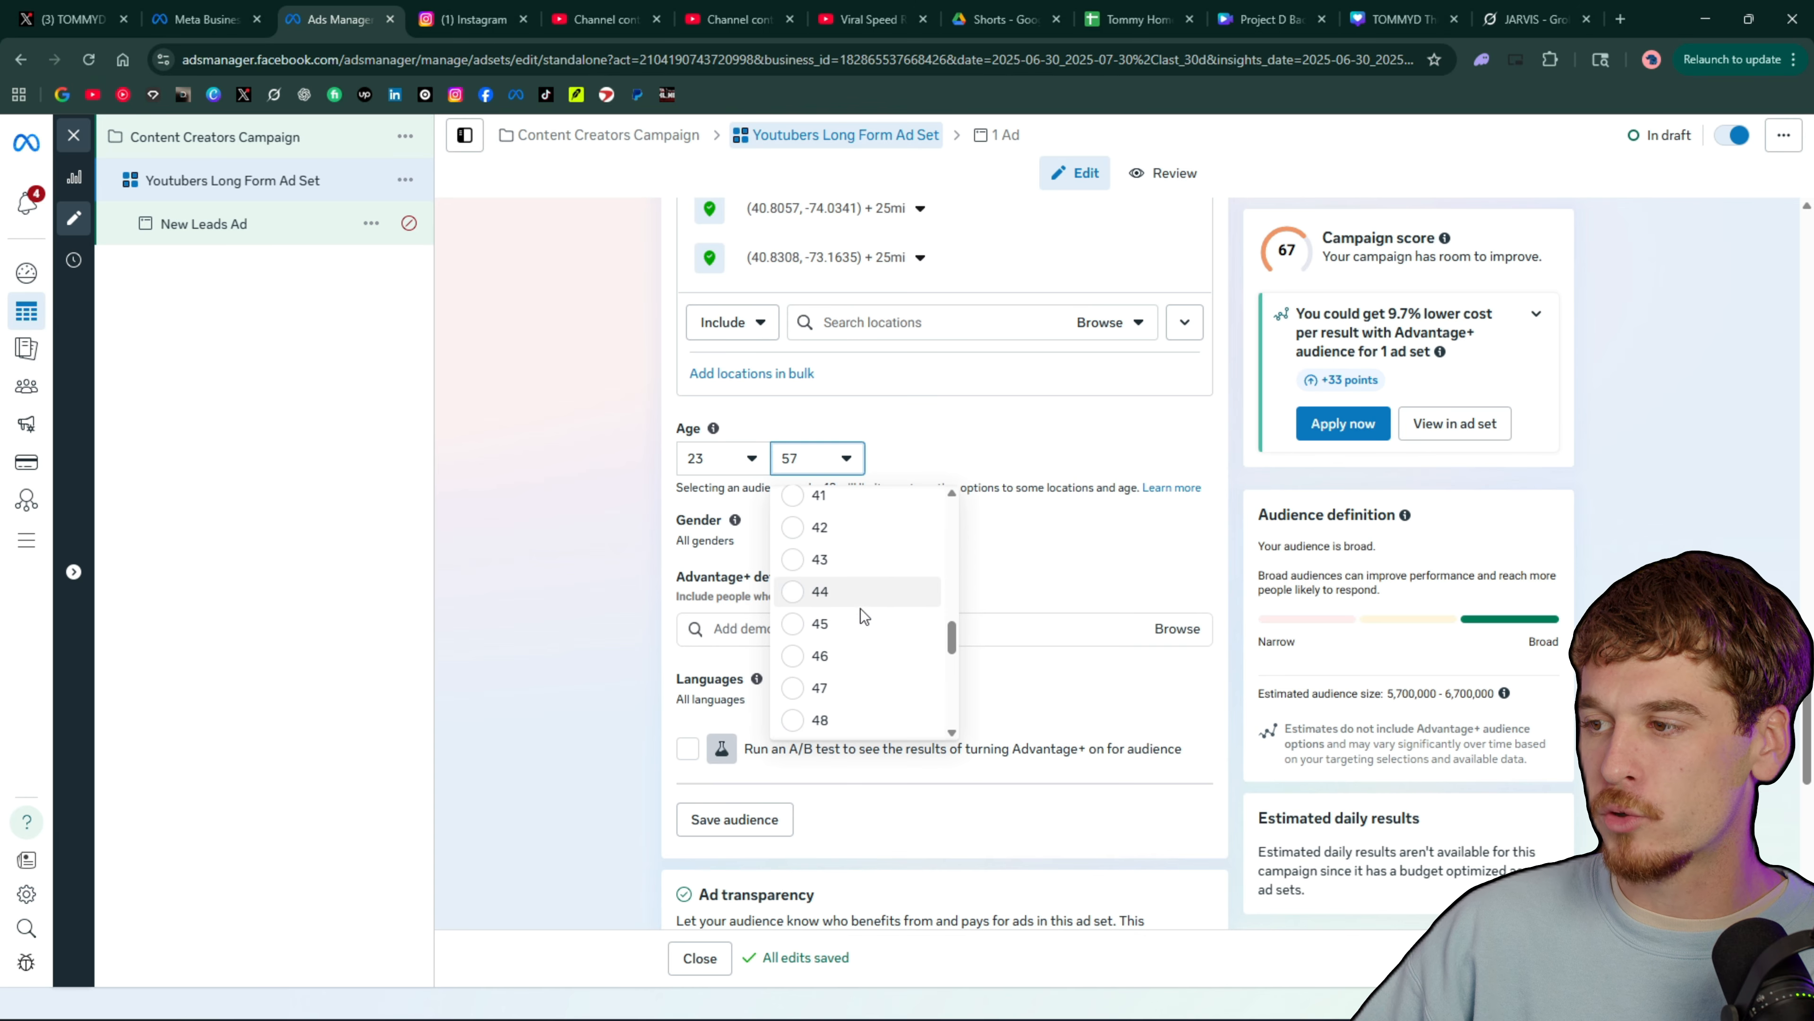
scroll(862, 616, "down", 3)
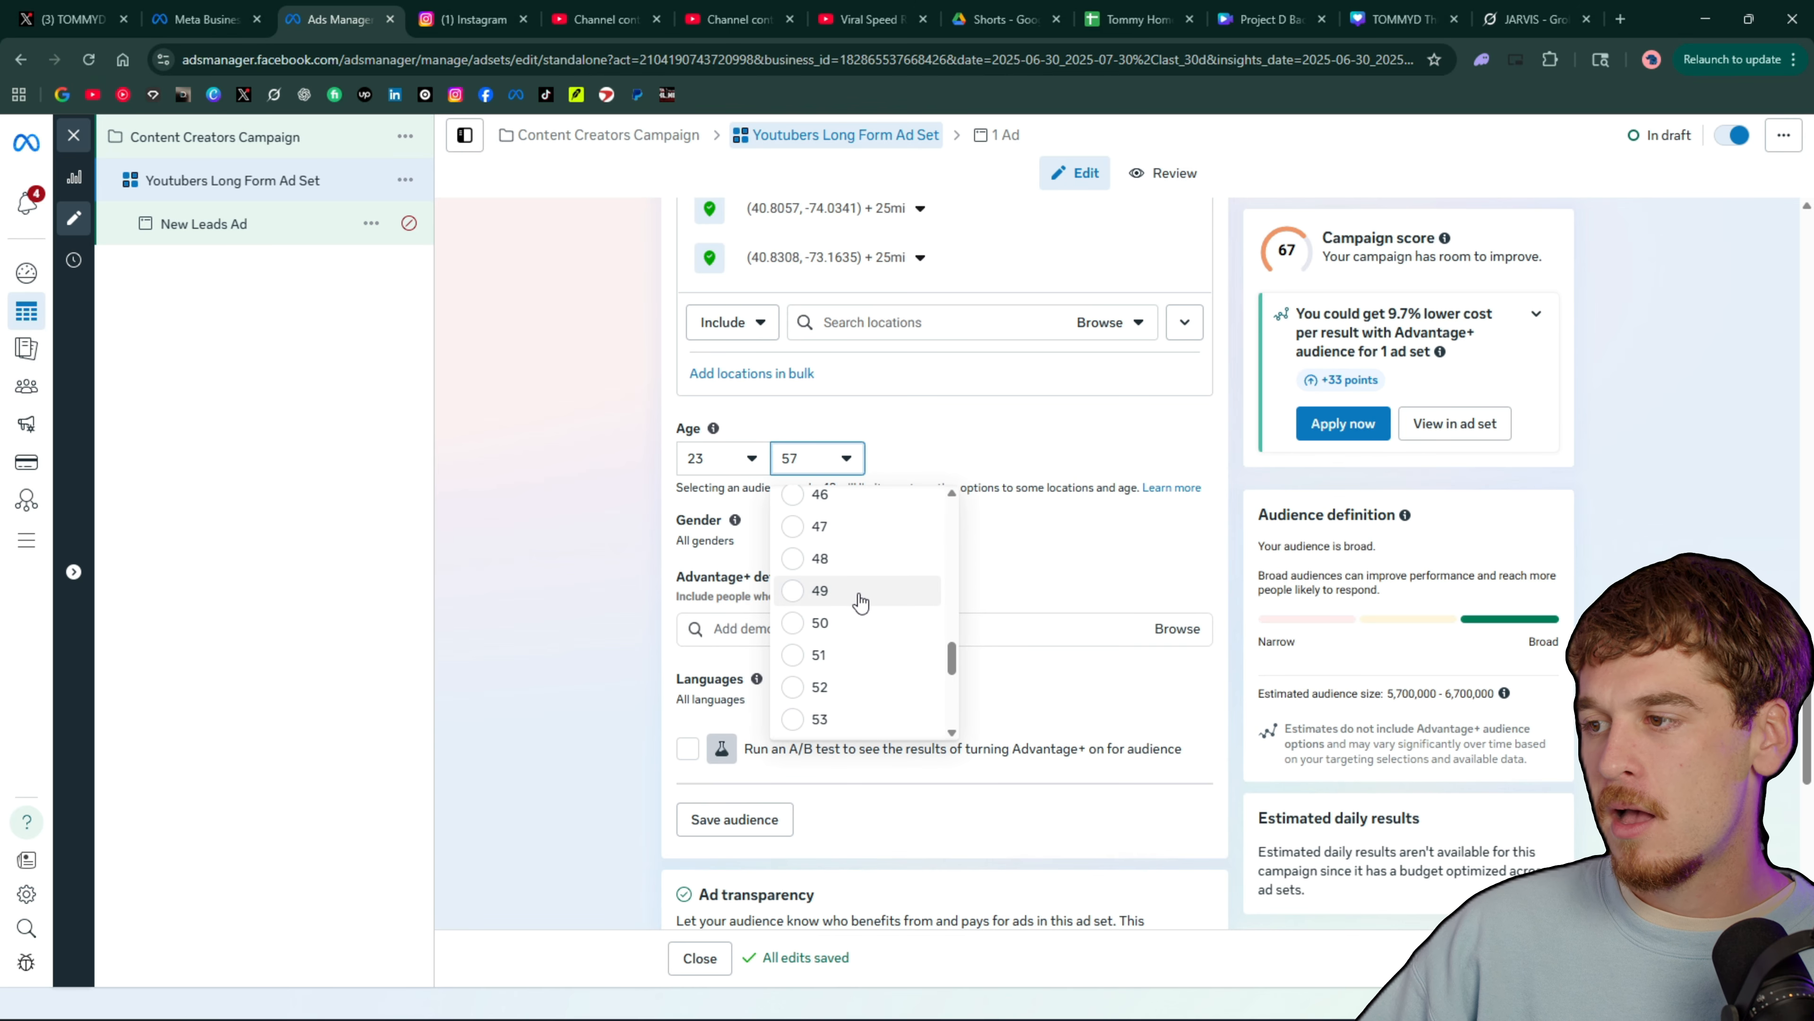
scroll(857, 580, "up", 2)
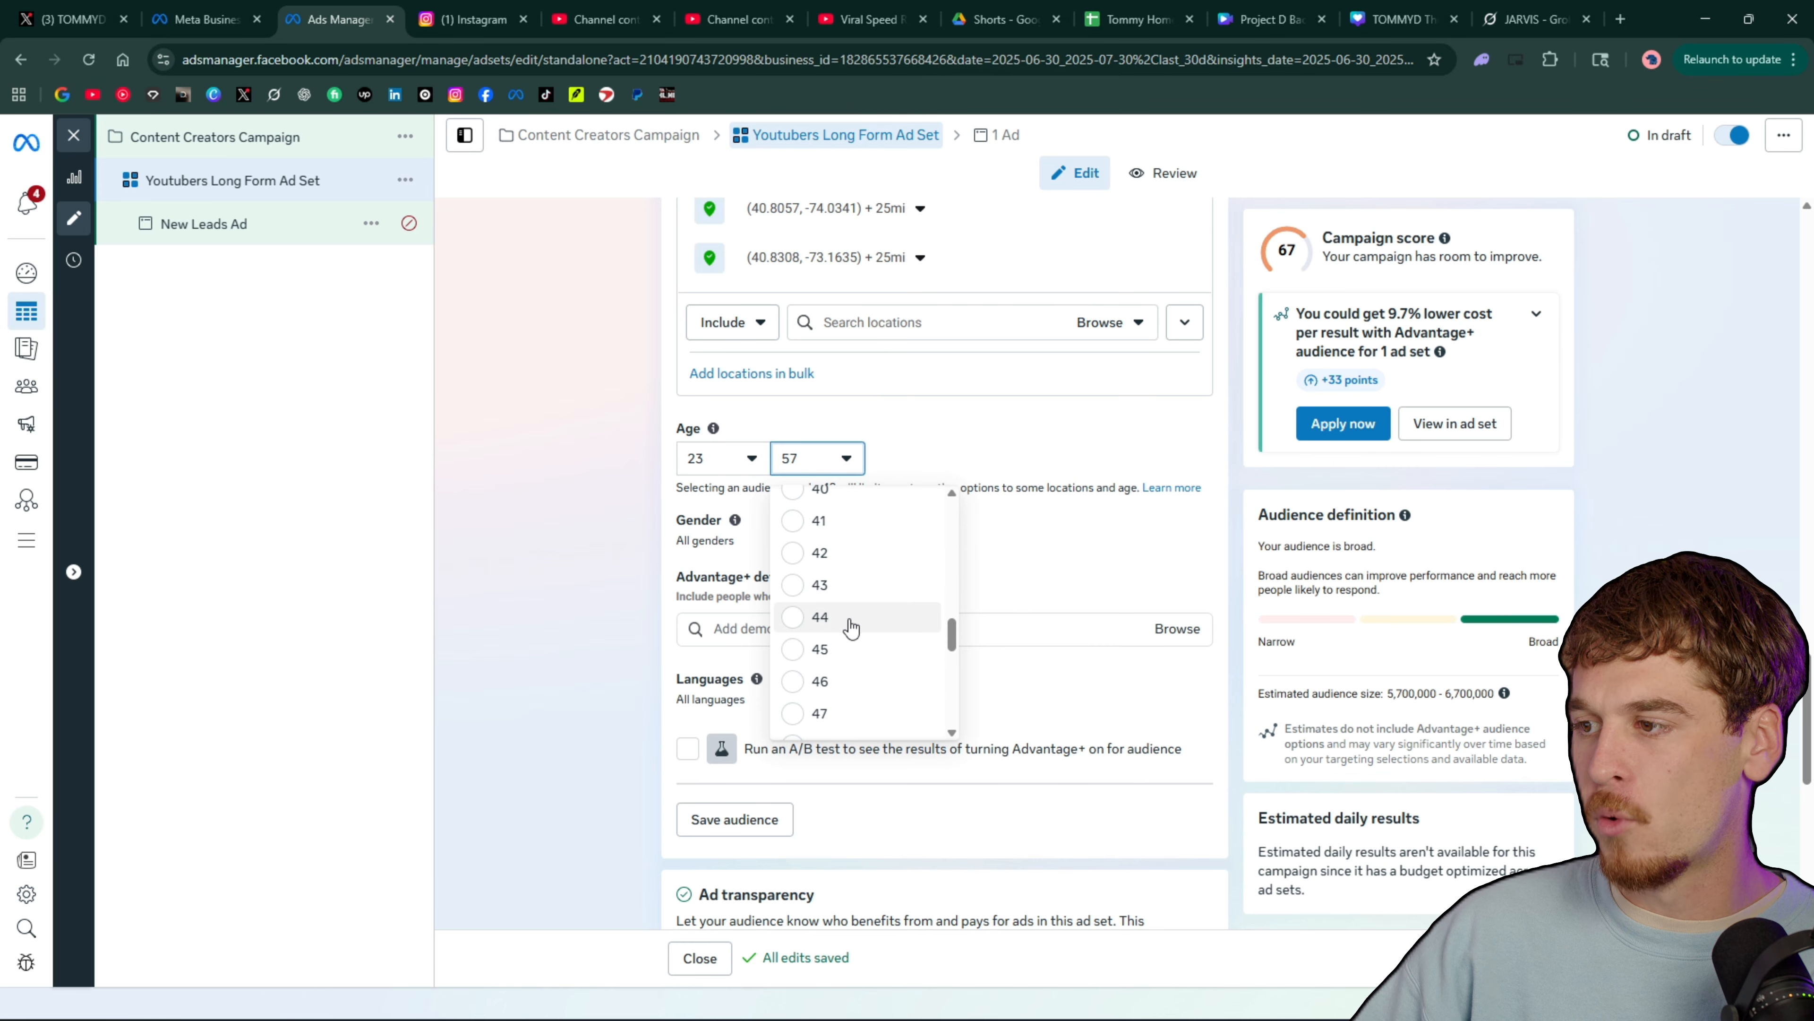
left_click(846, 561)
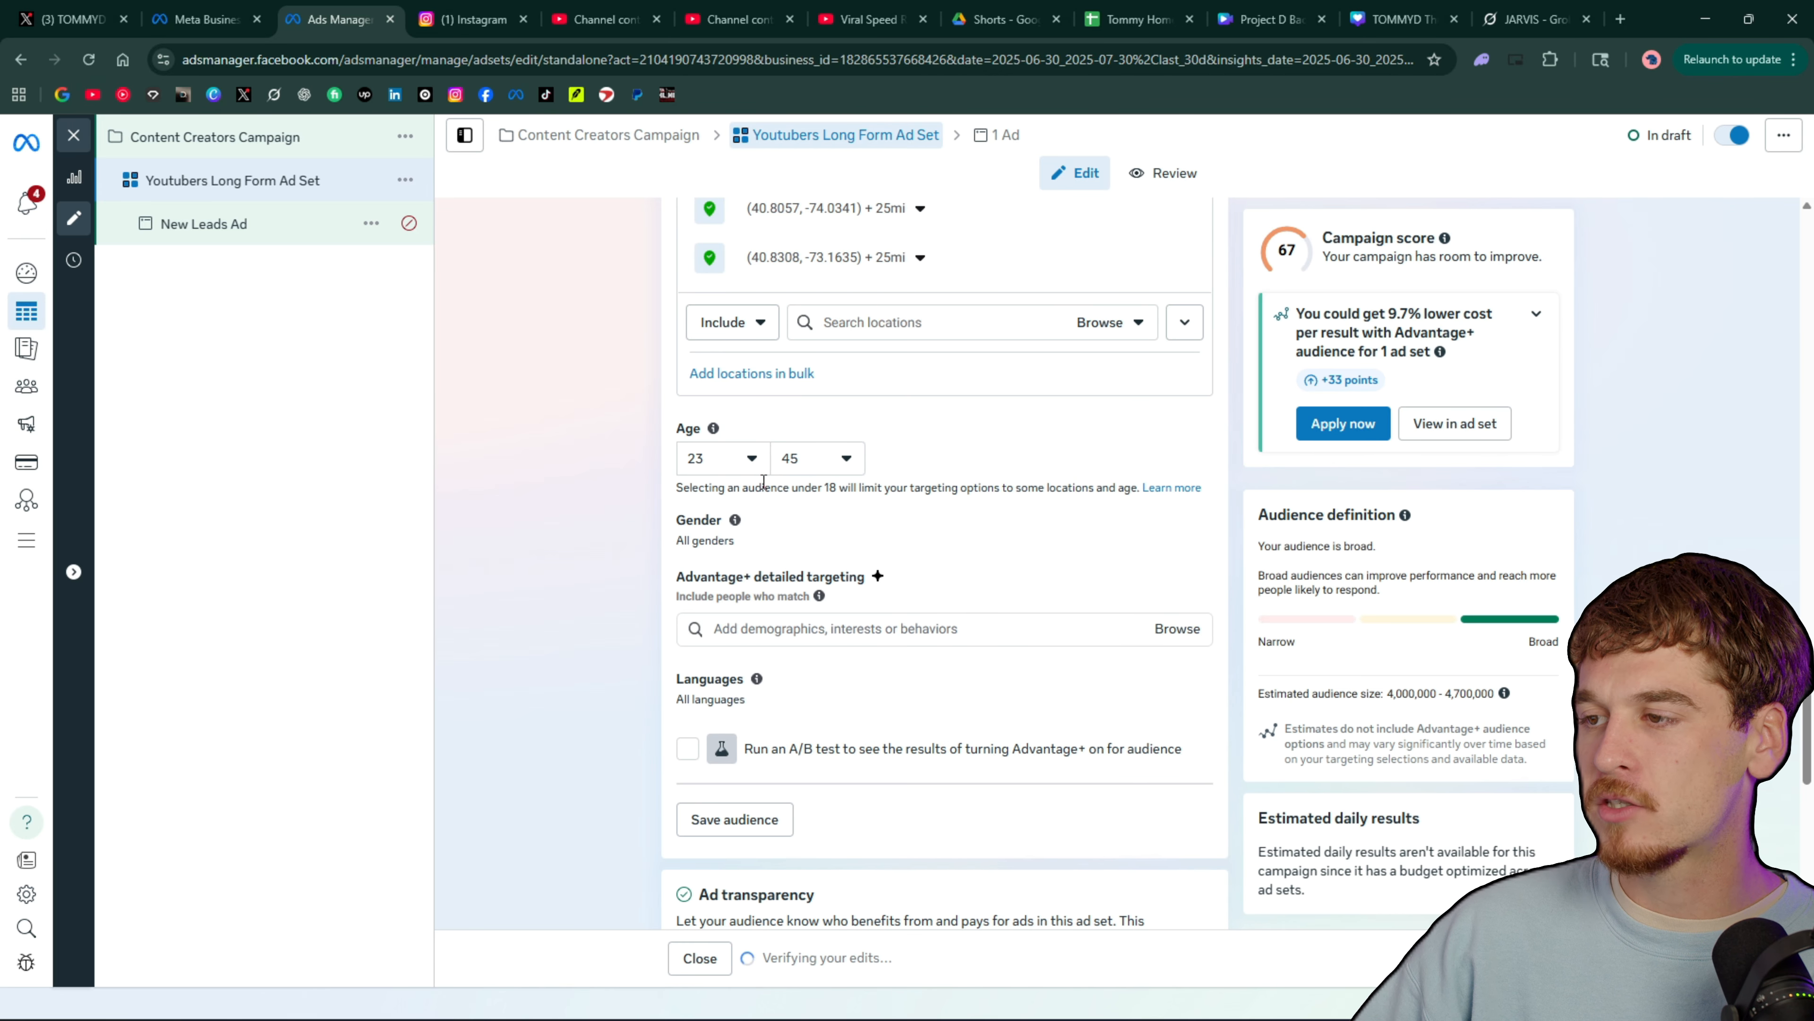
left_click(740, 463)
left_click(749, 629)
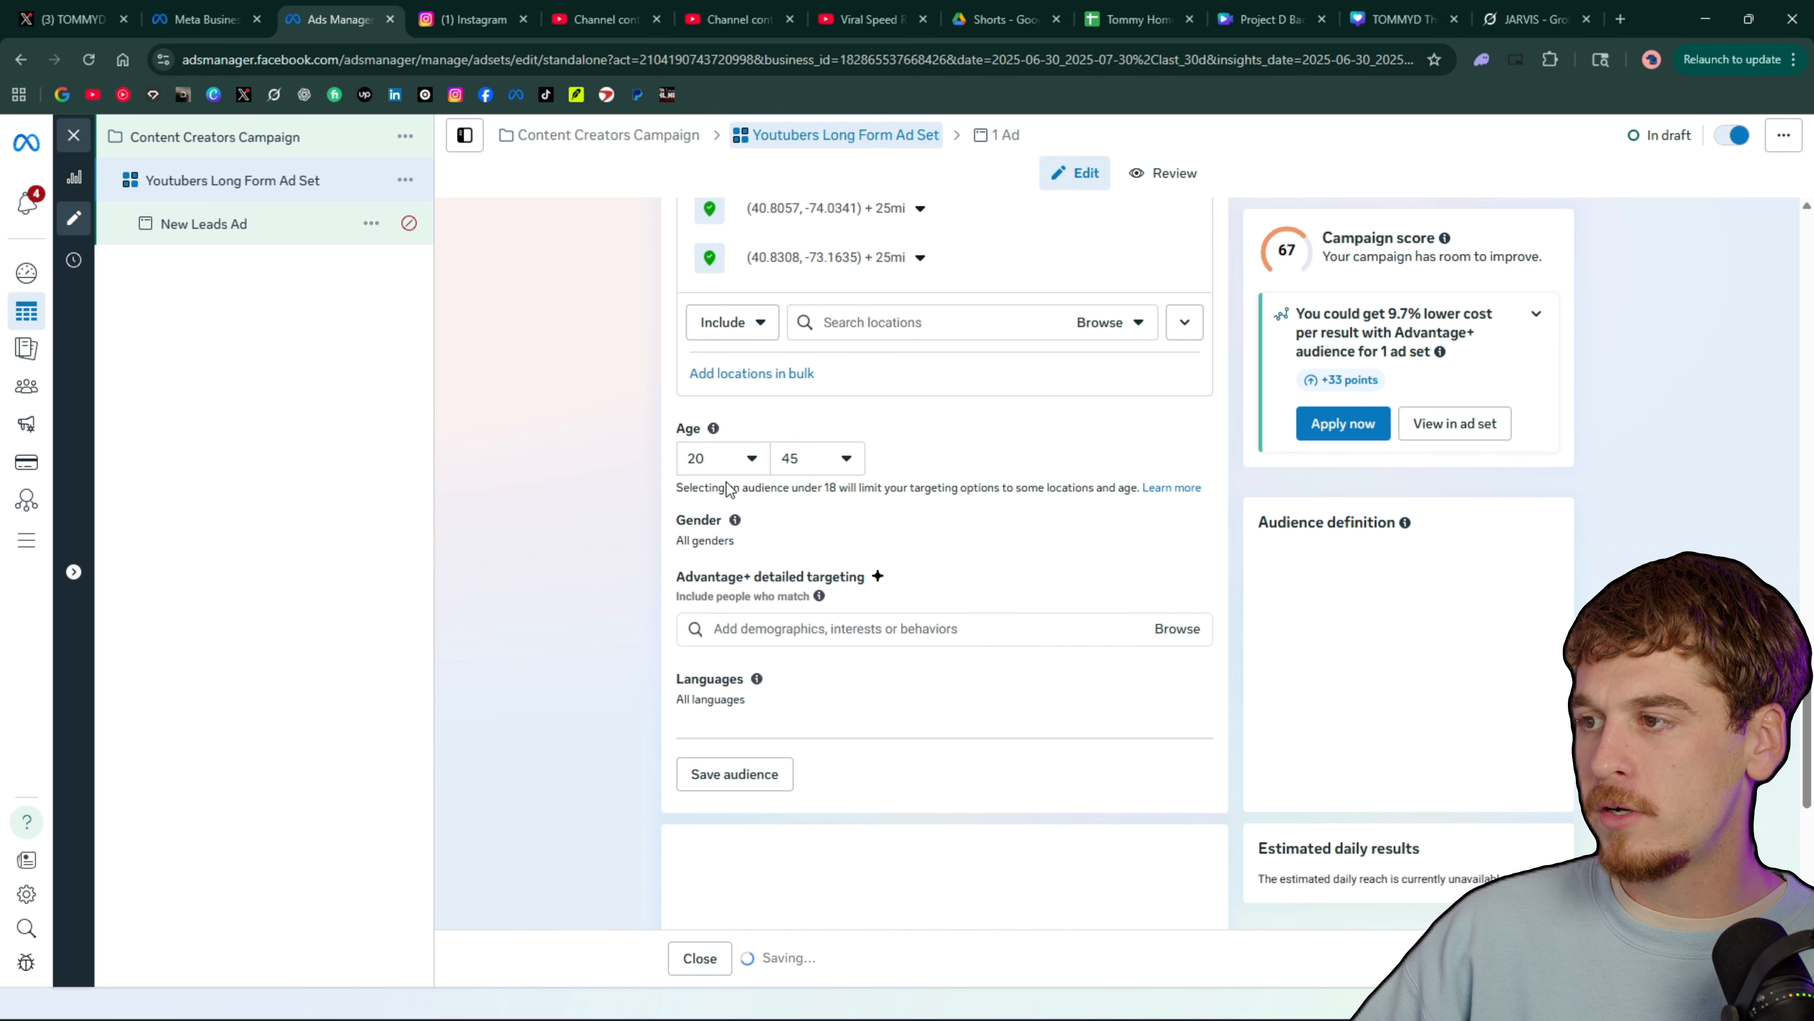
scroll(898, 615, "up", 3)
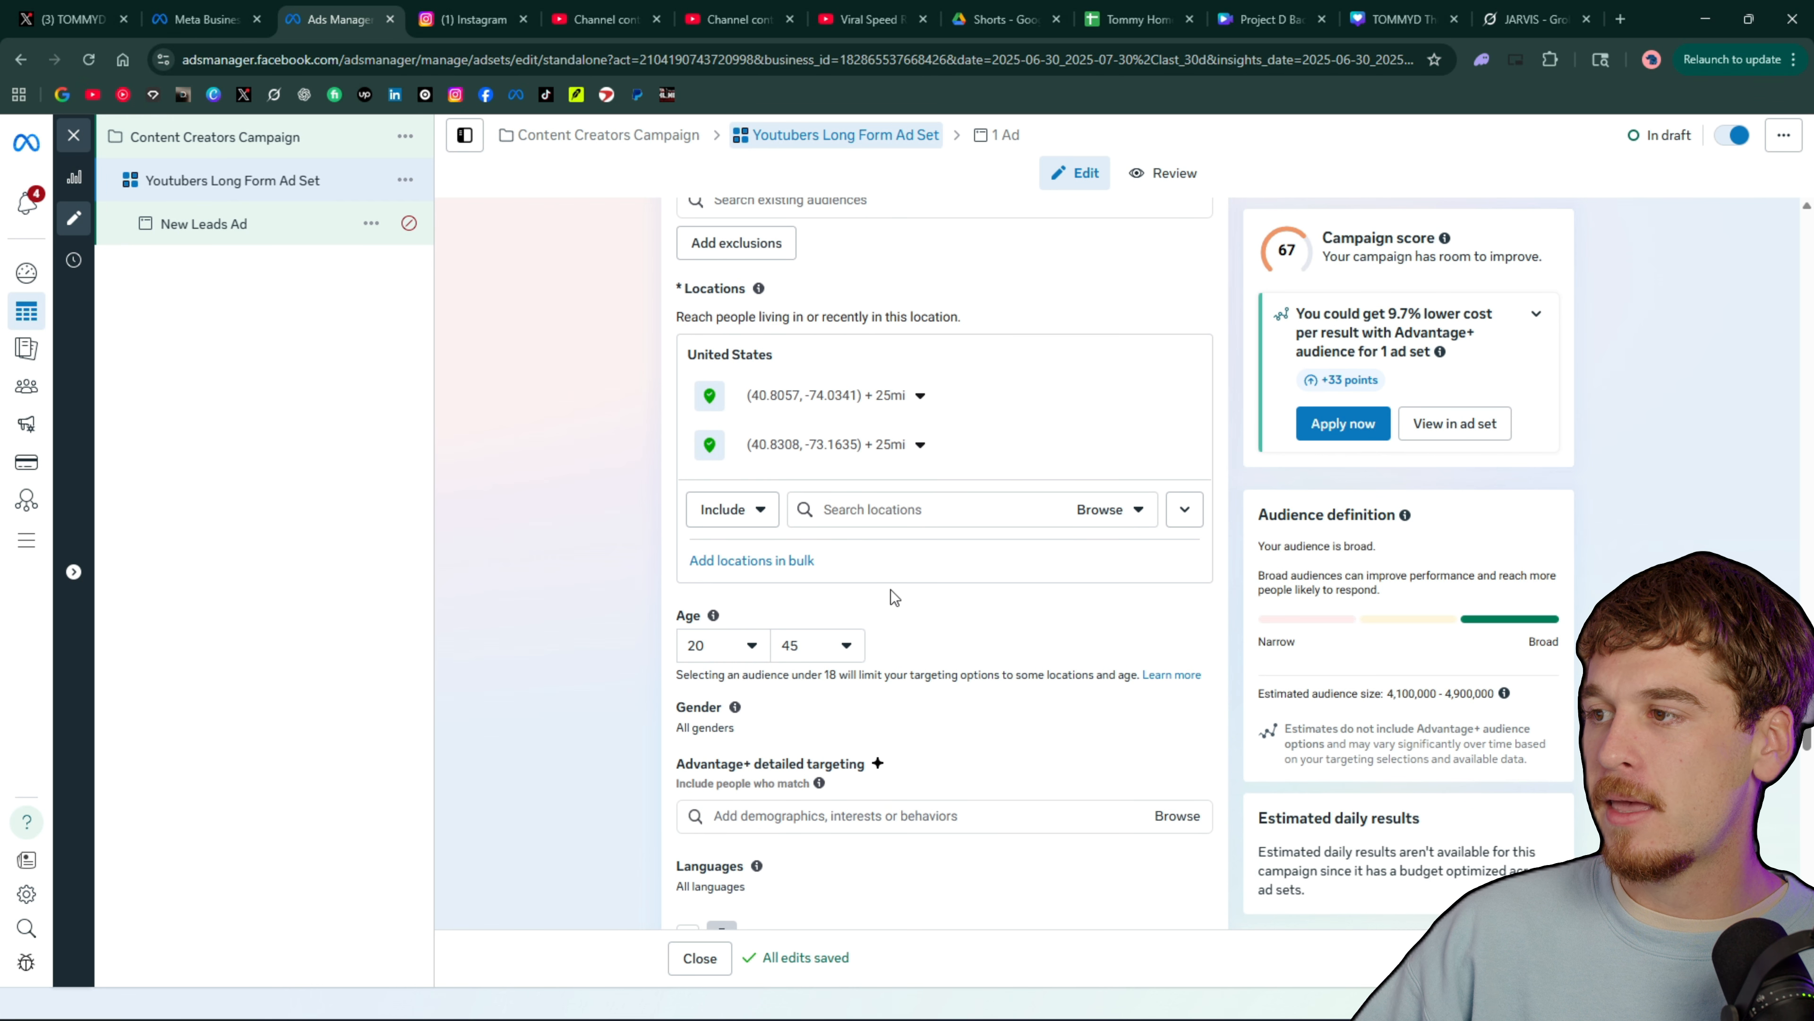
Search detailed targeting for "Youtuber" and add the "∞ Youtubers ∞ (website)" interest to the audience
scroll(947, 658, "down", 3)
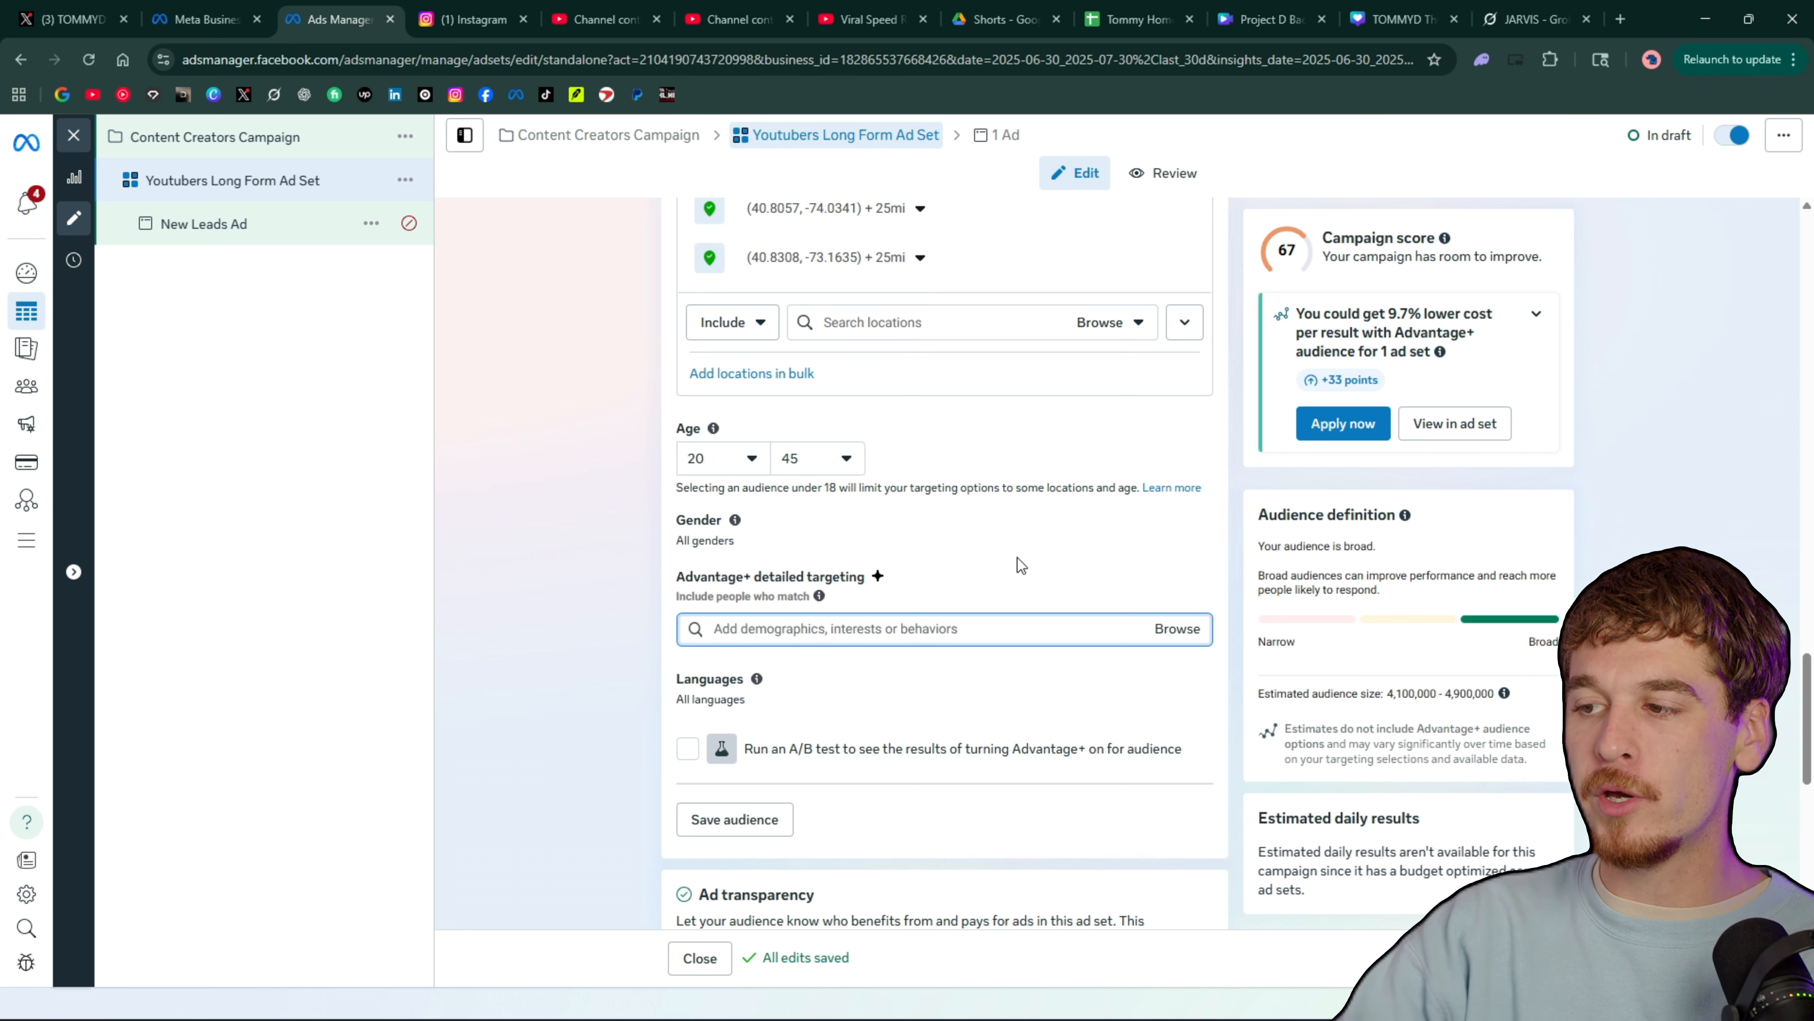
type("Y")
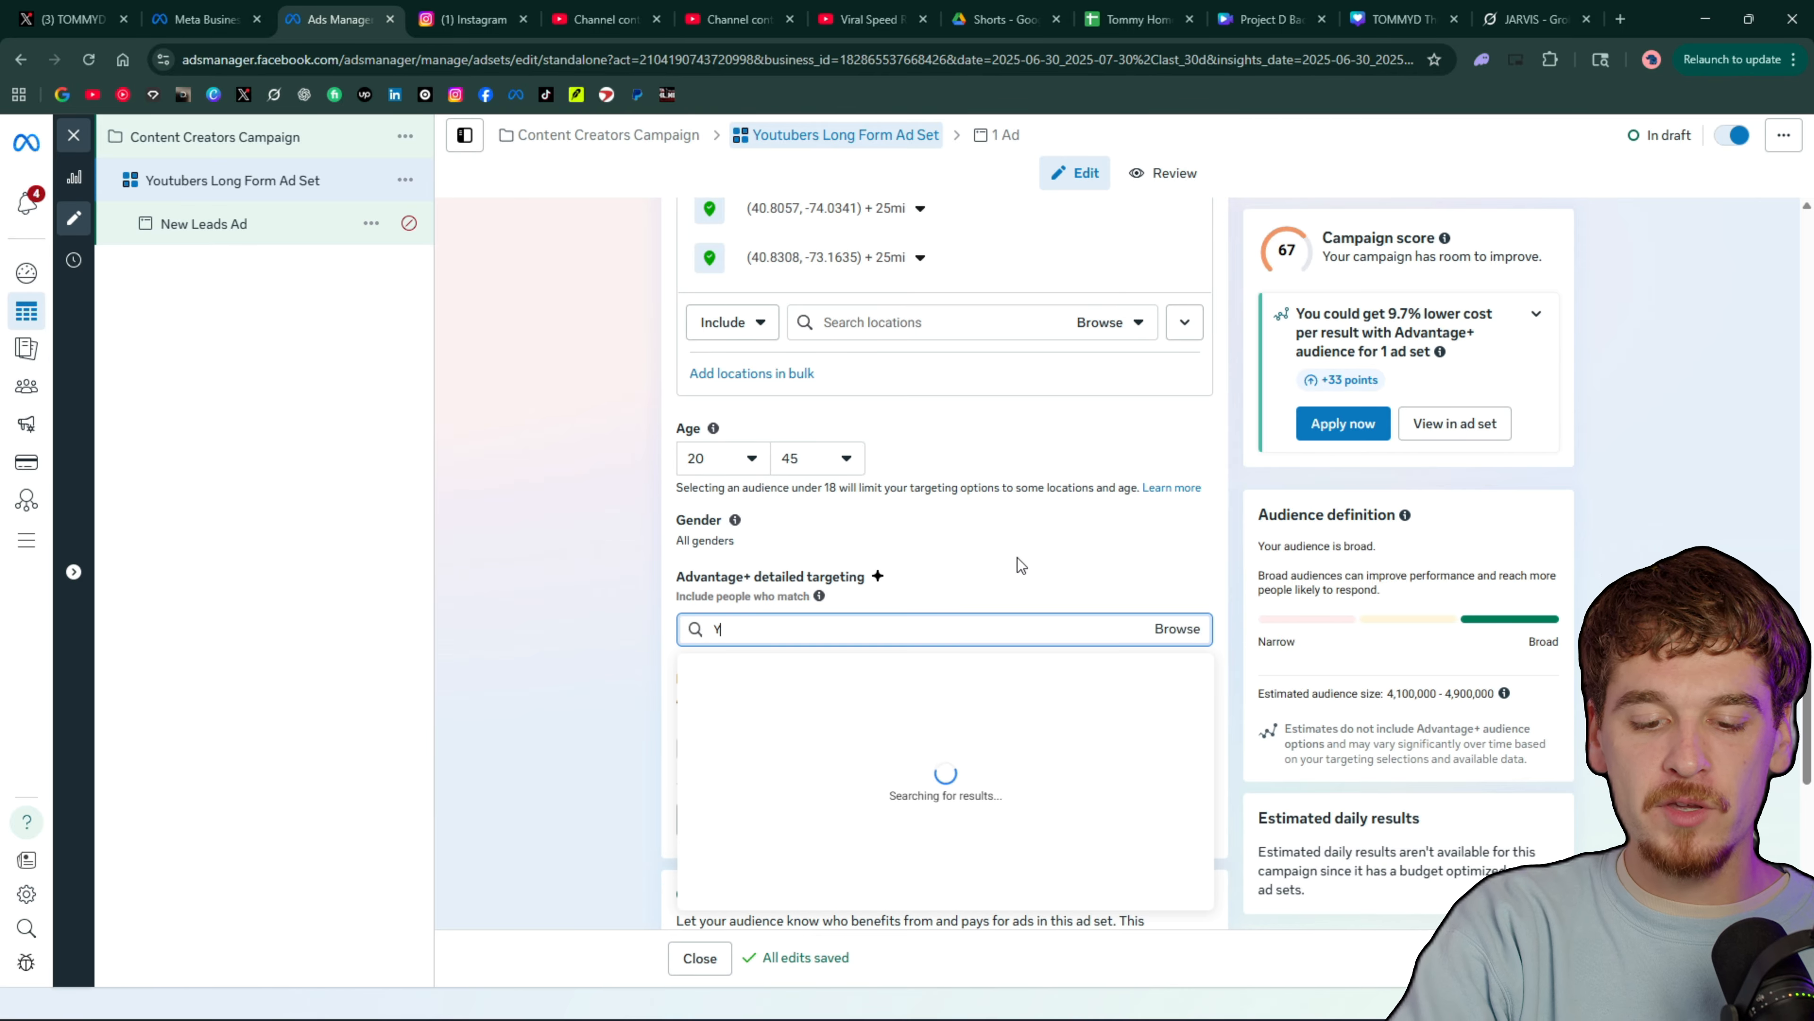
type("outuber")
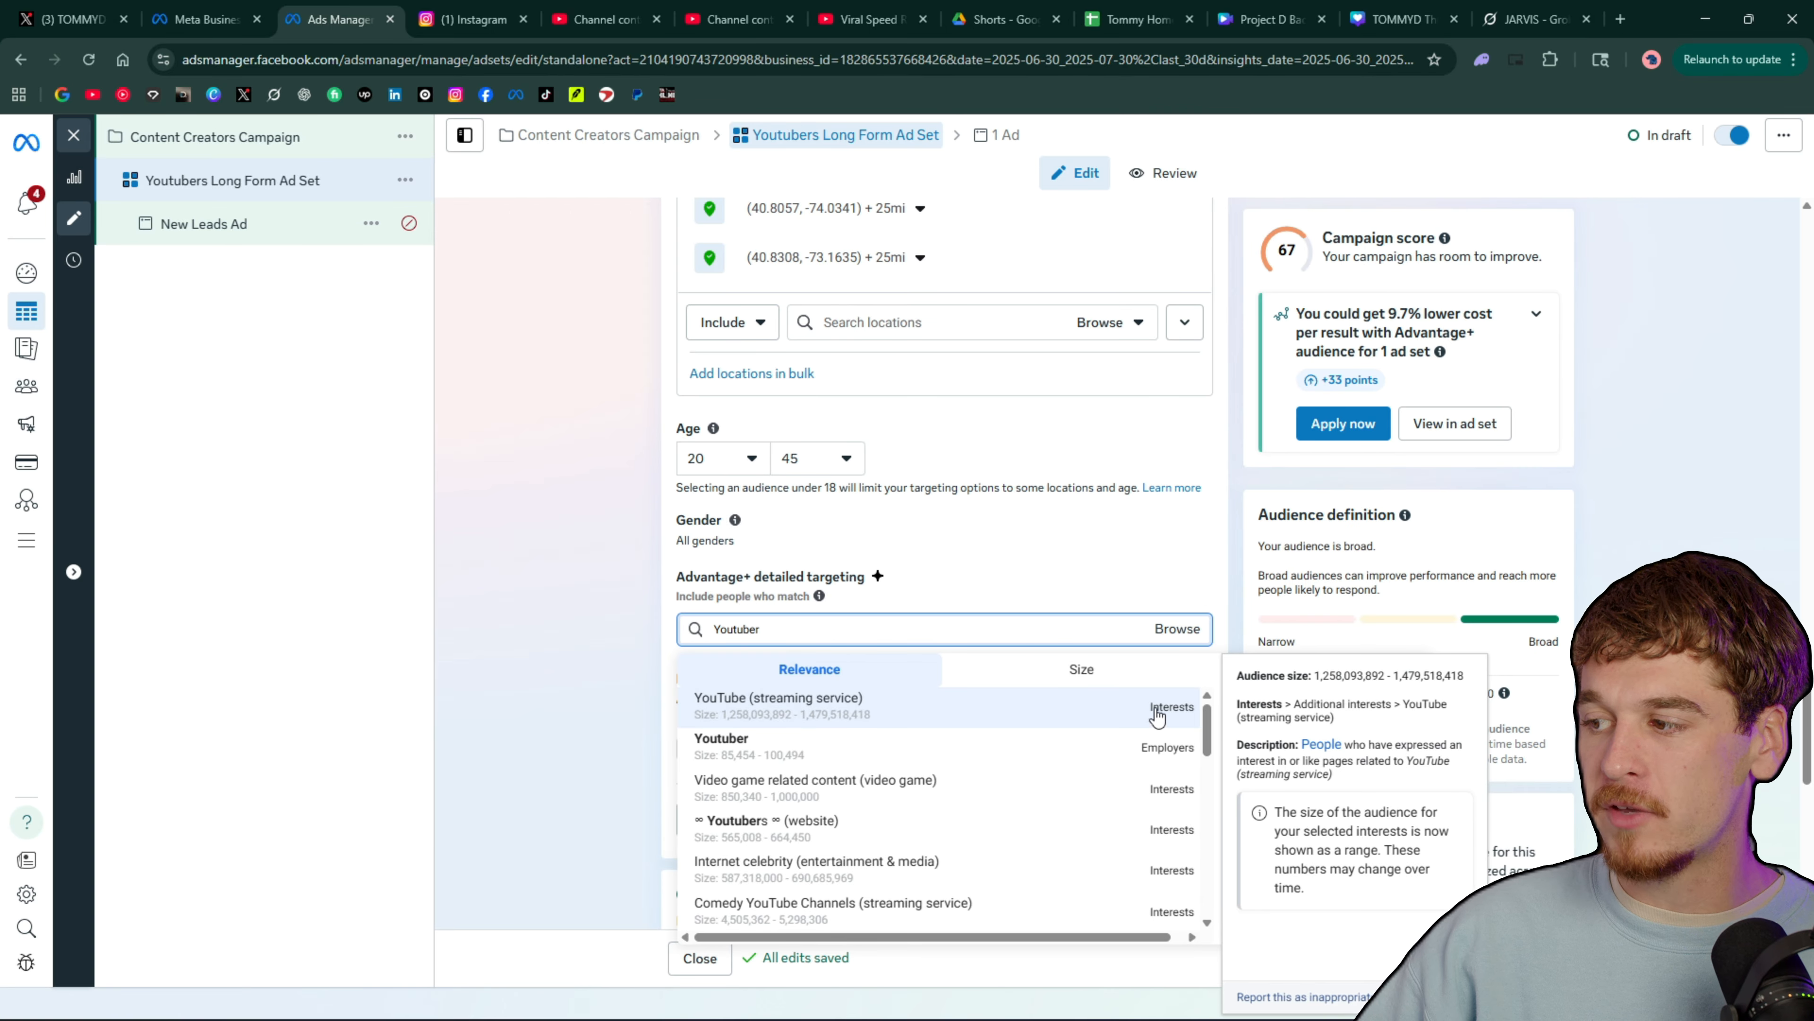
scroll(1146, 761, "down", 5)
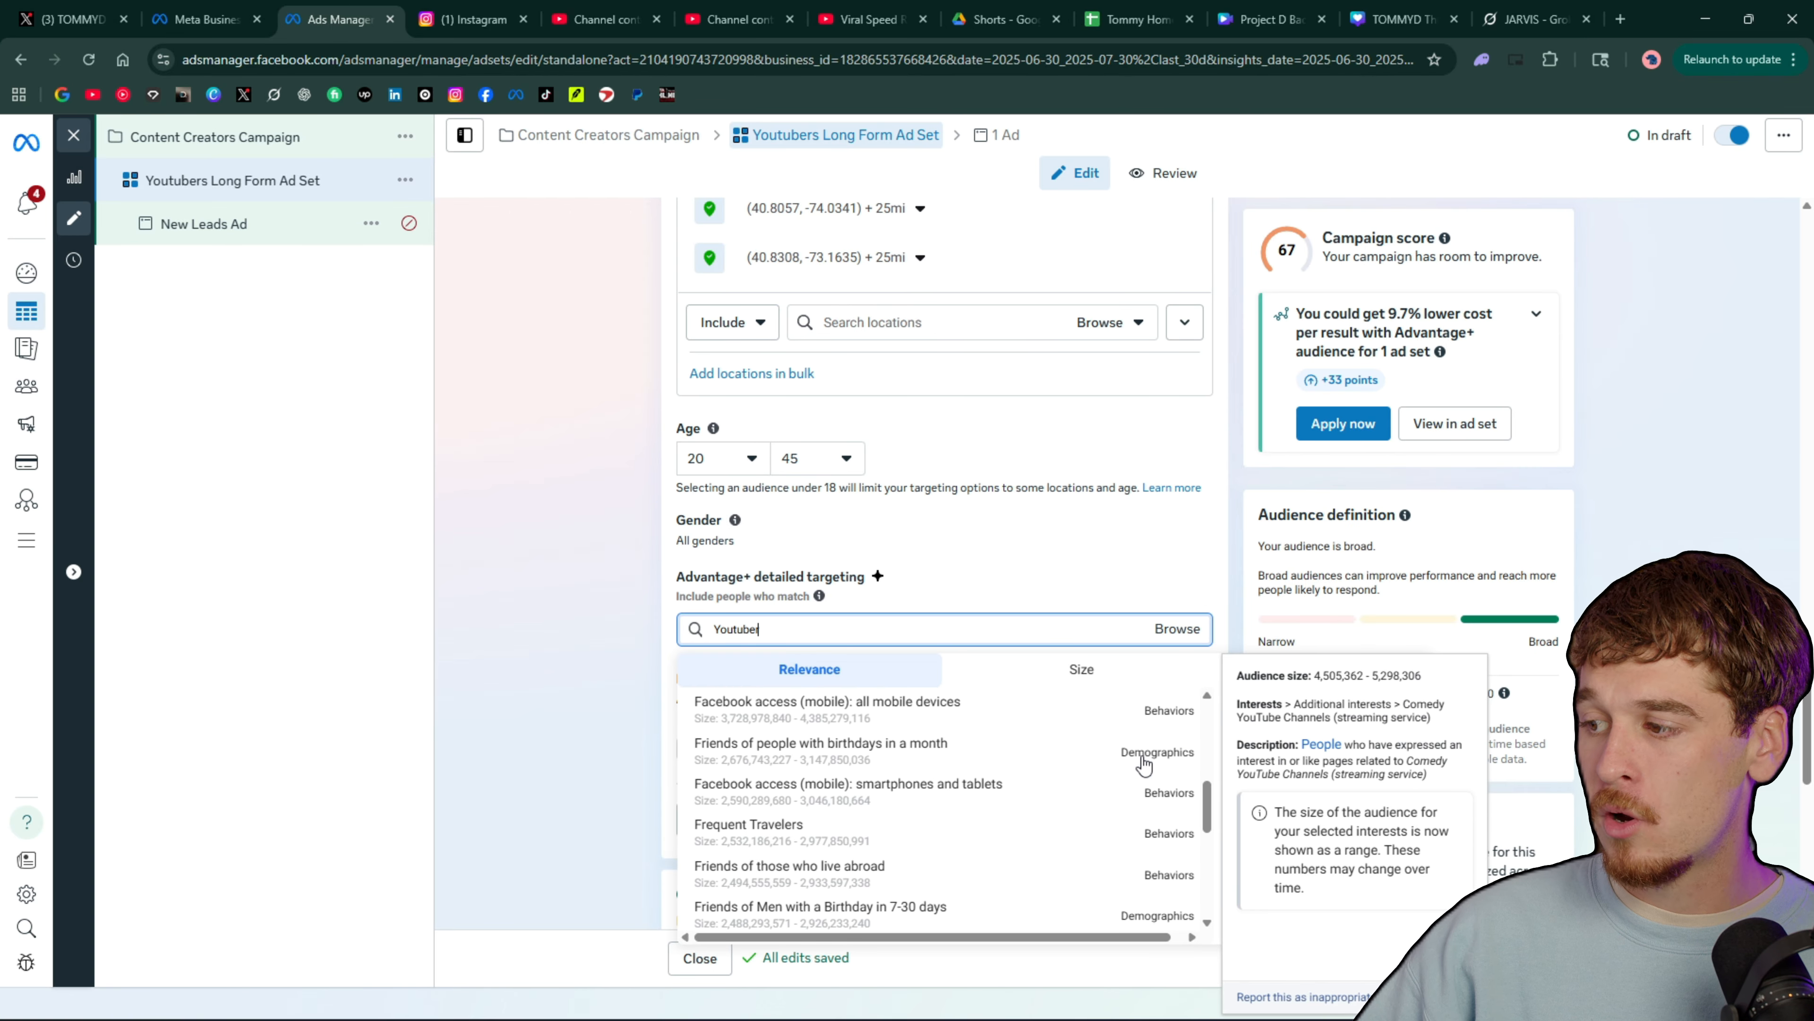
scroll(1145, 765, "down", 4)
scroll(1143, 766, "up", 4)
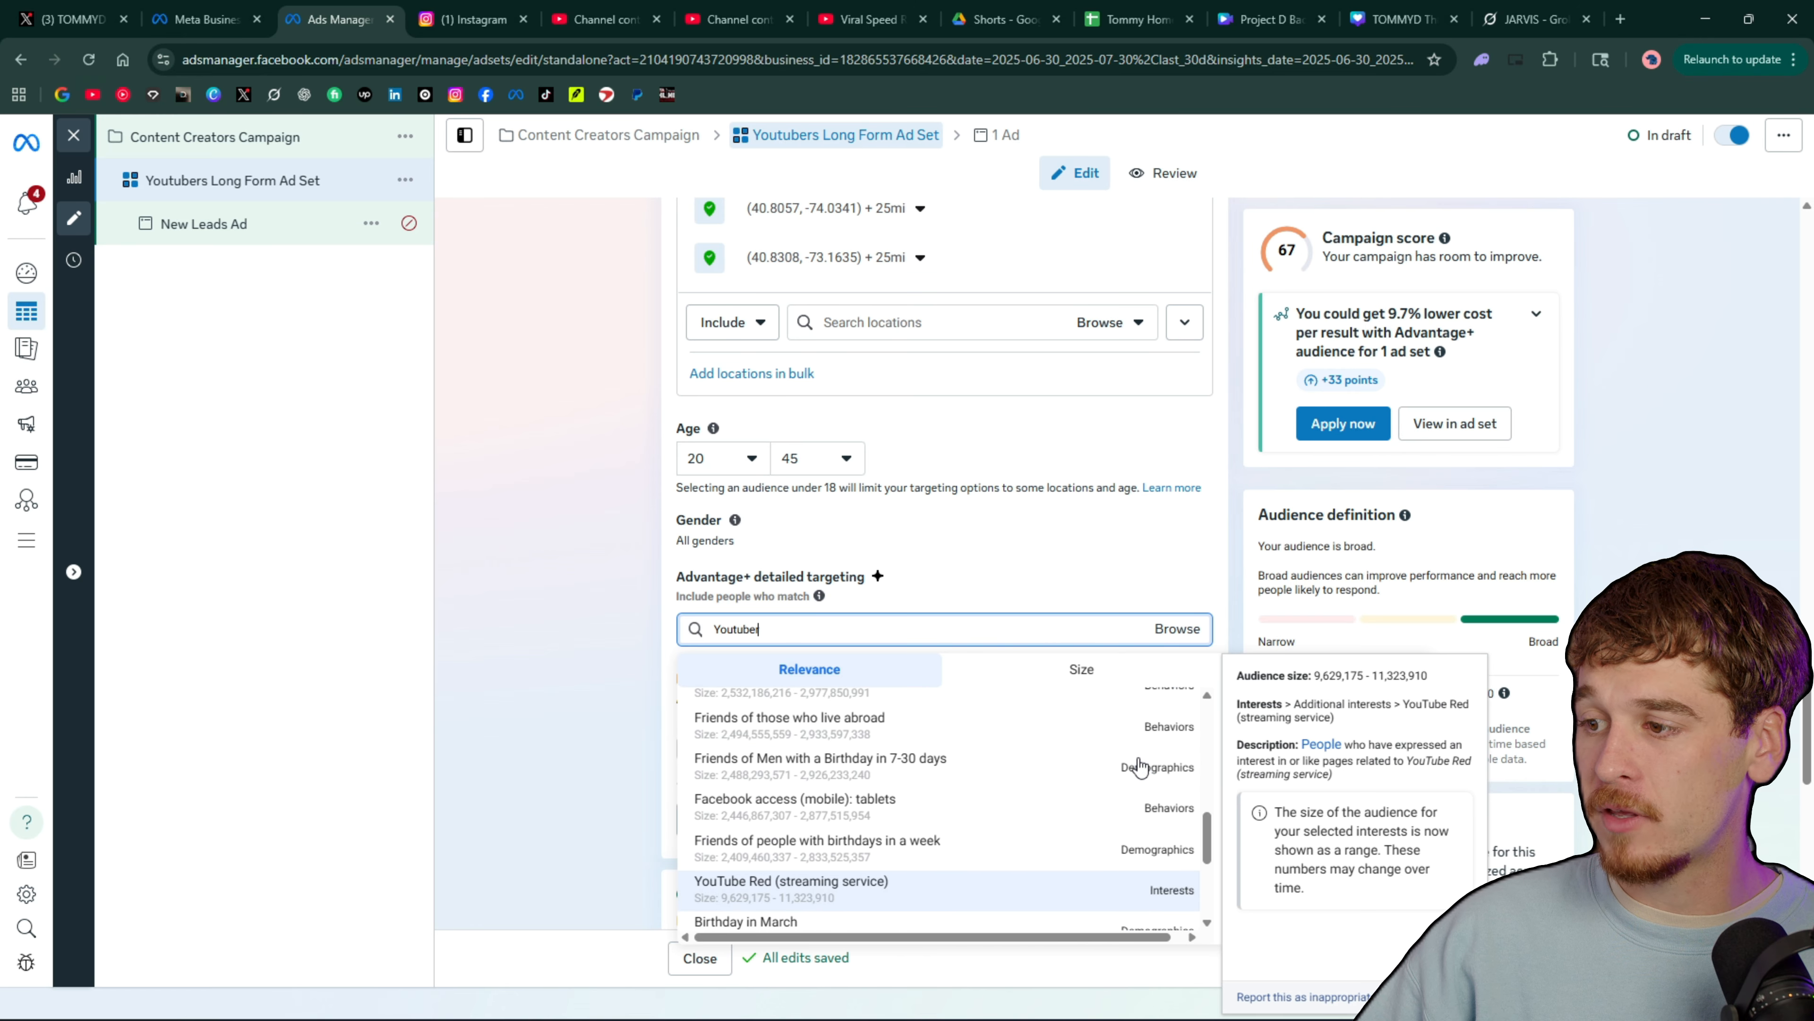
scroll(1140, 767, "up", 3)
scroll(1140, 766, "down", 6)
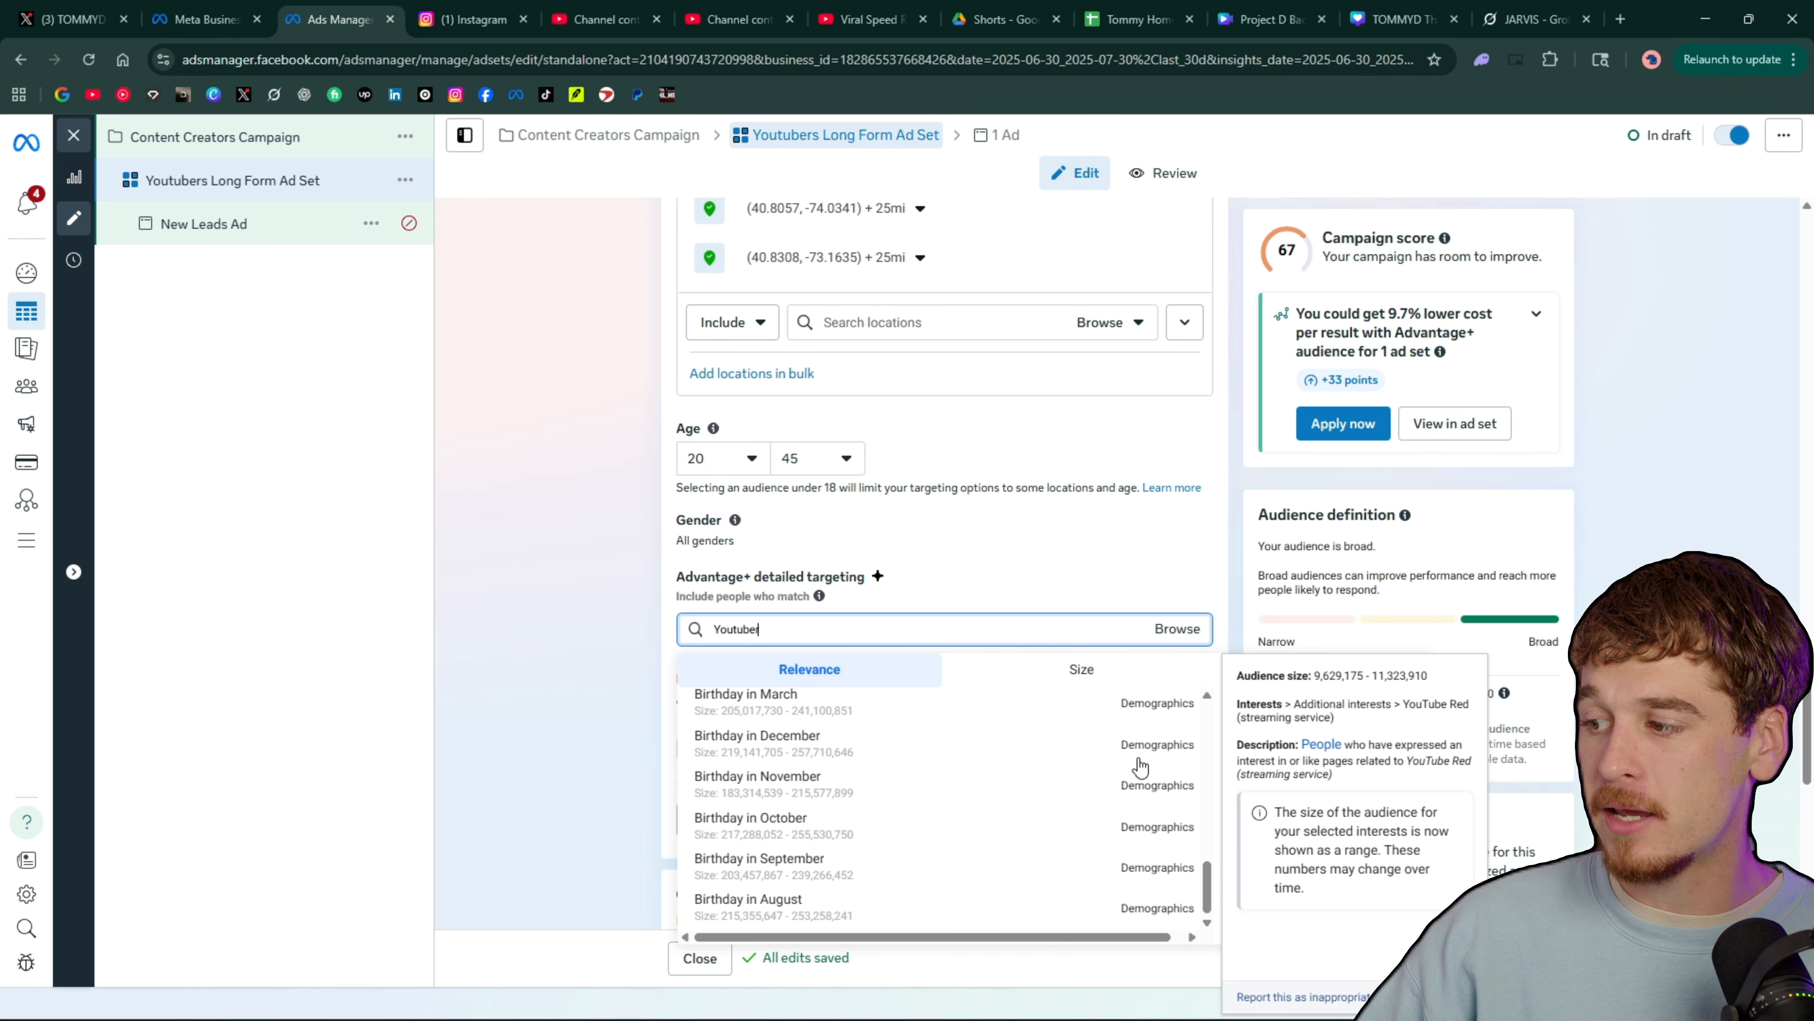
scroll(1140, 766, "up", 8)
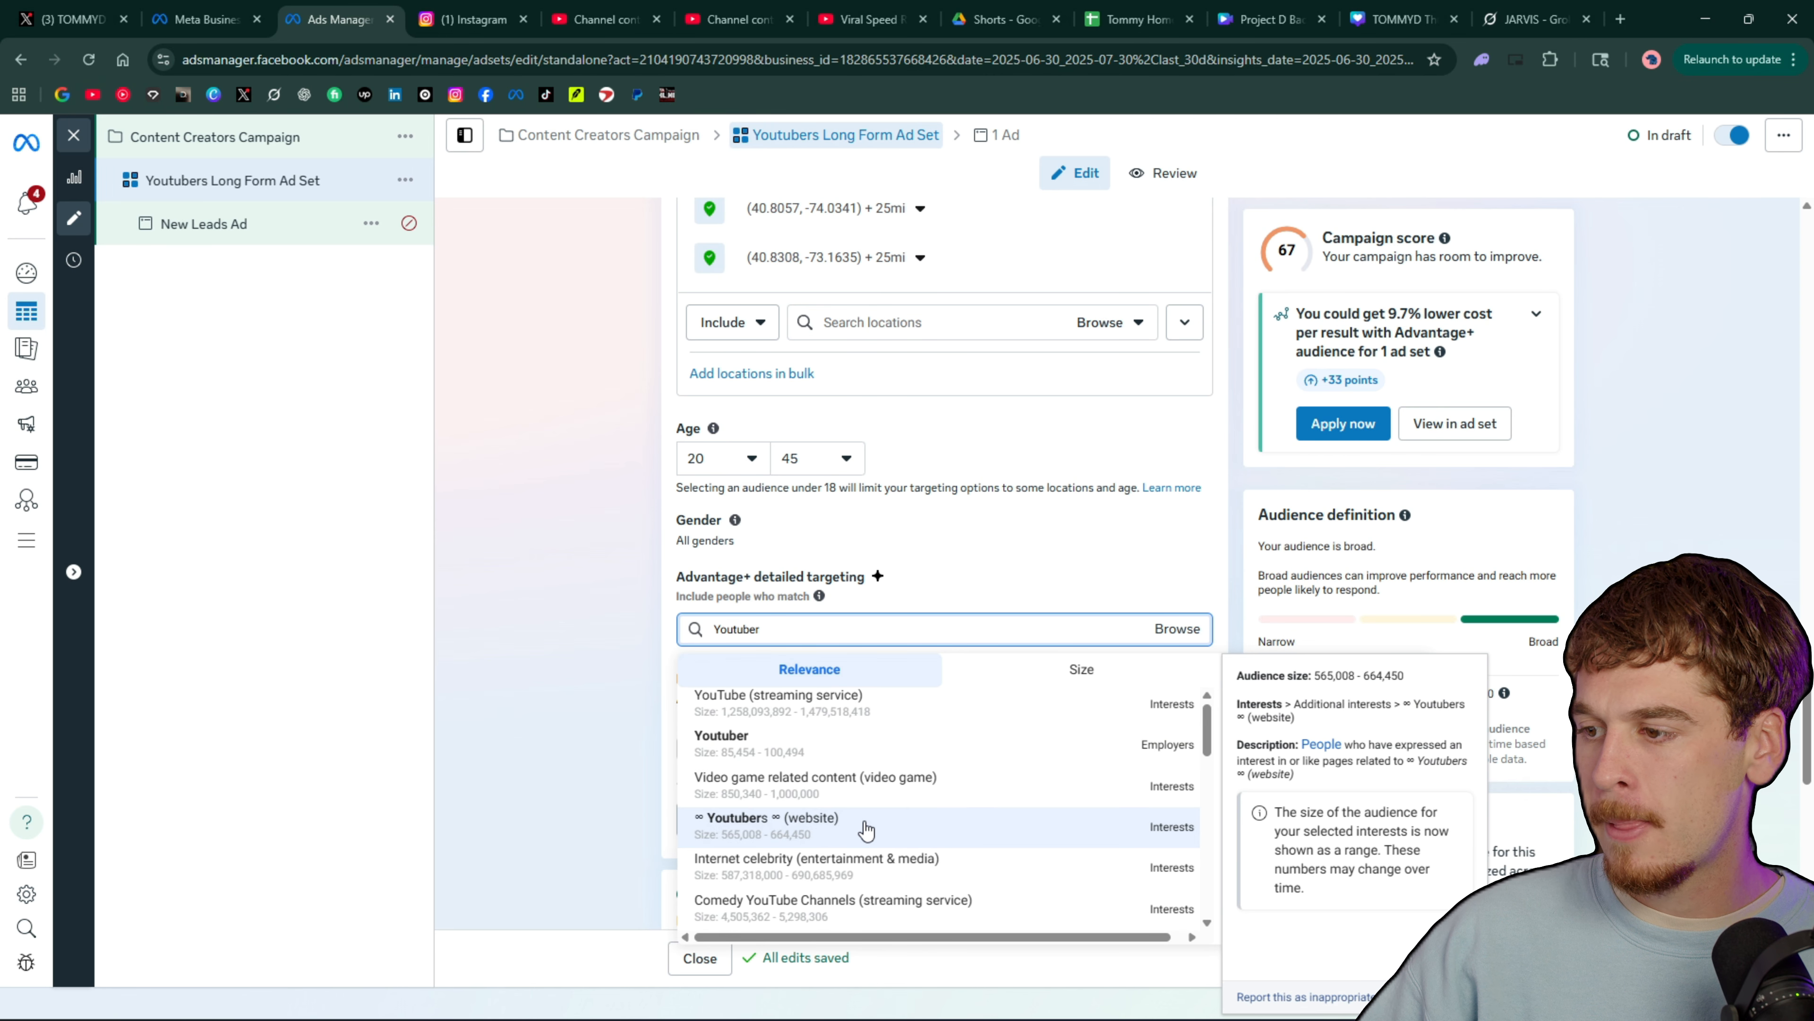
scroll(843, 786, "down", 1)
left_click(818, 741)
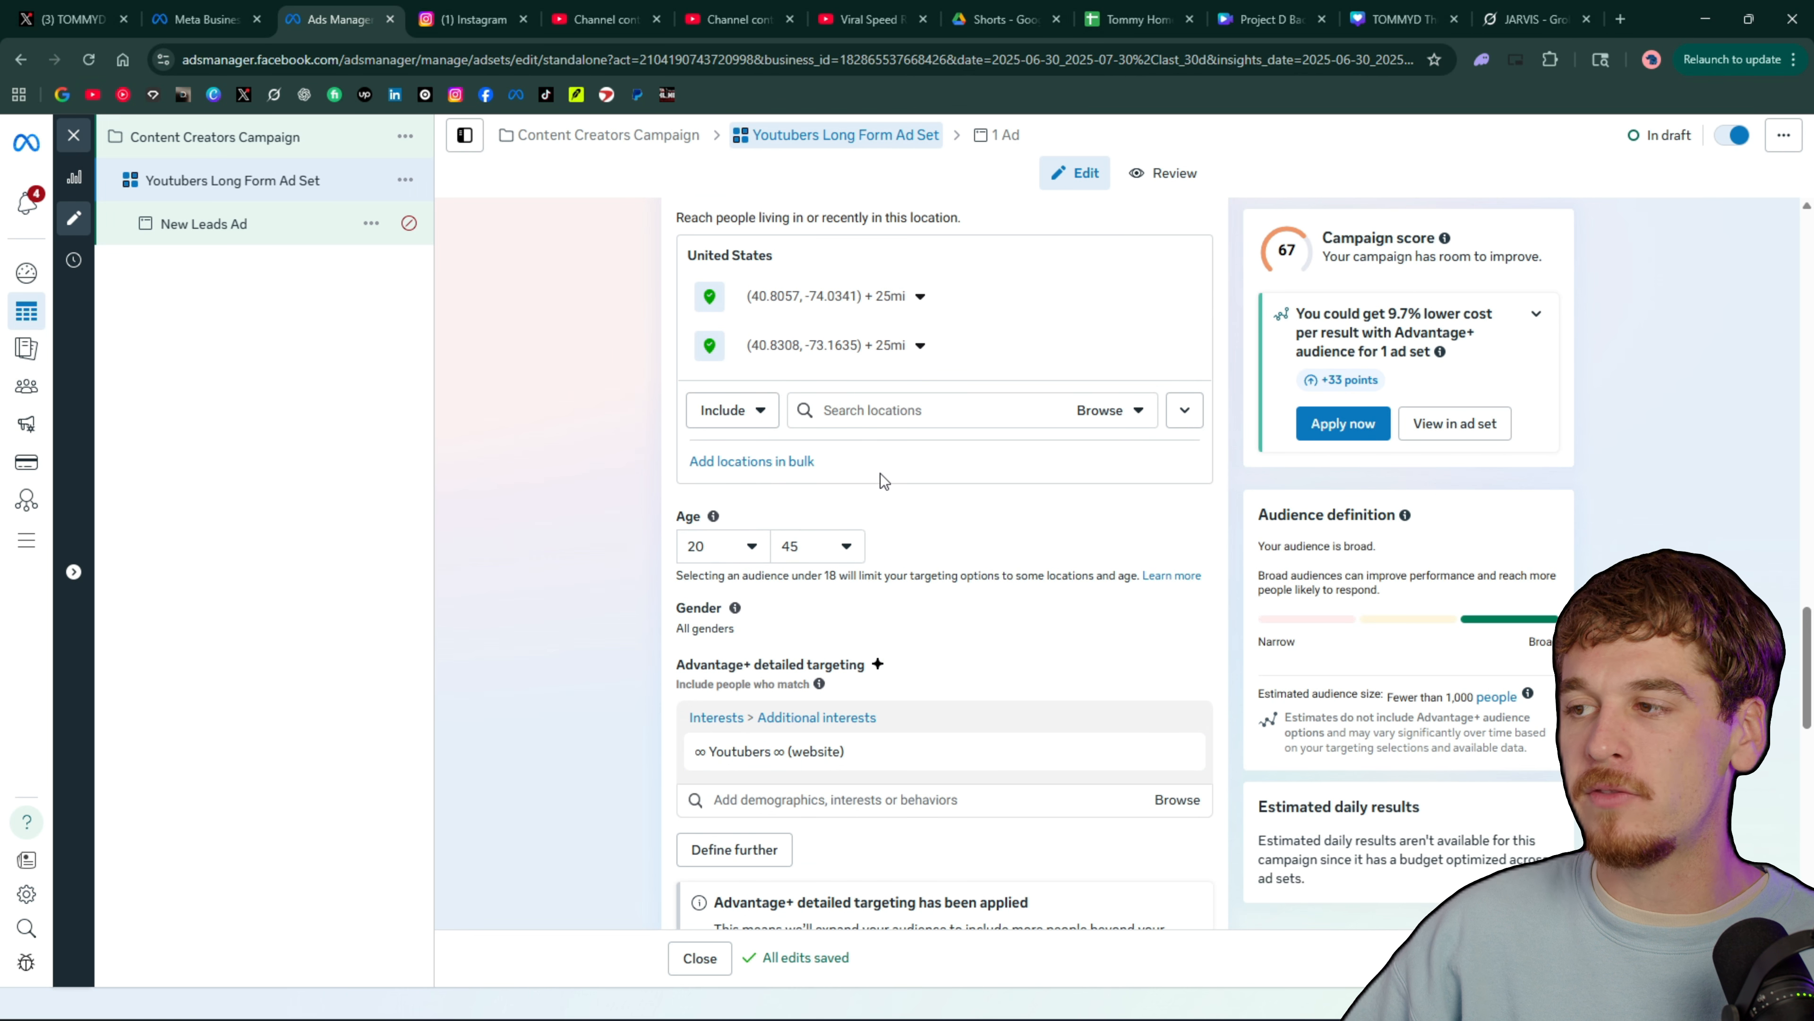
Add the suggested Content Creator job title to the audience's detailed targeting
scroll(828, 485, "up", 2)
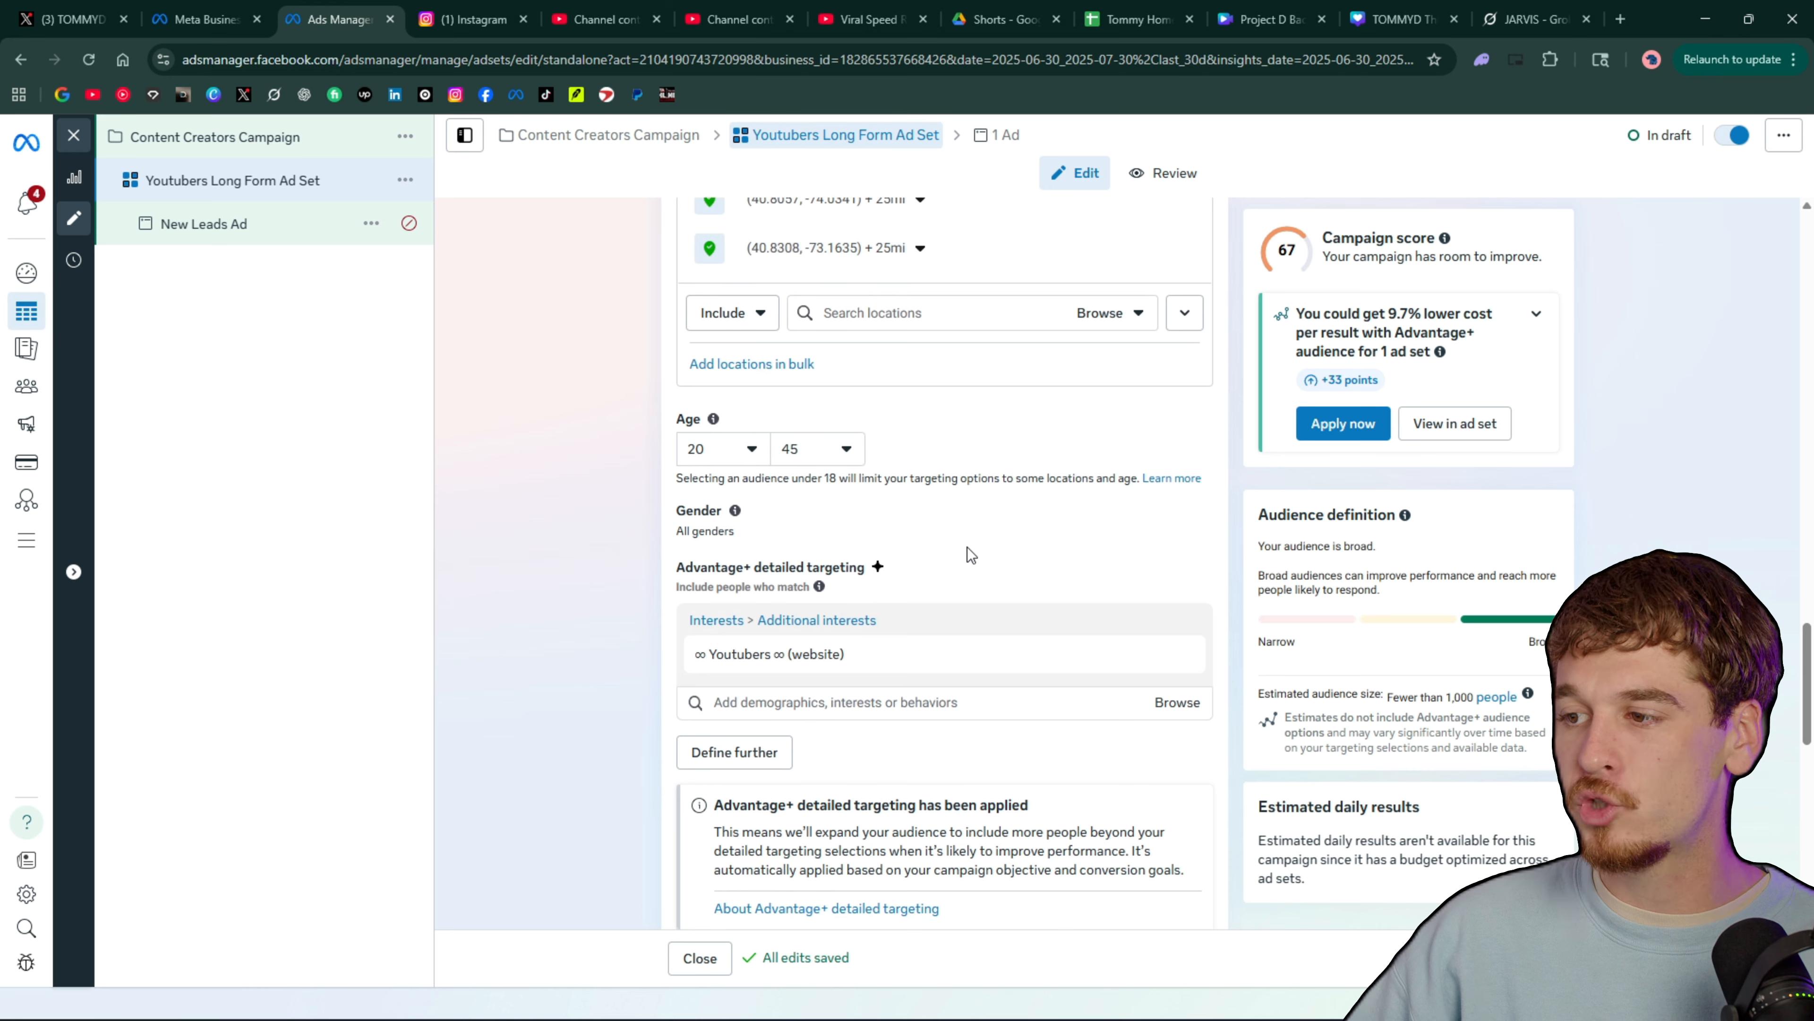
scroll(966, 548, "down", 1)
mouse_move(834, 572)
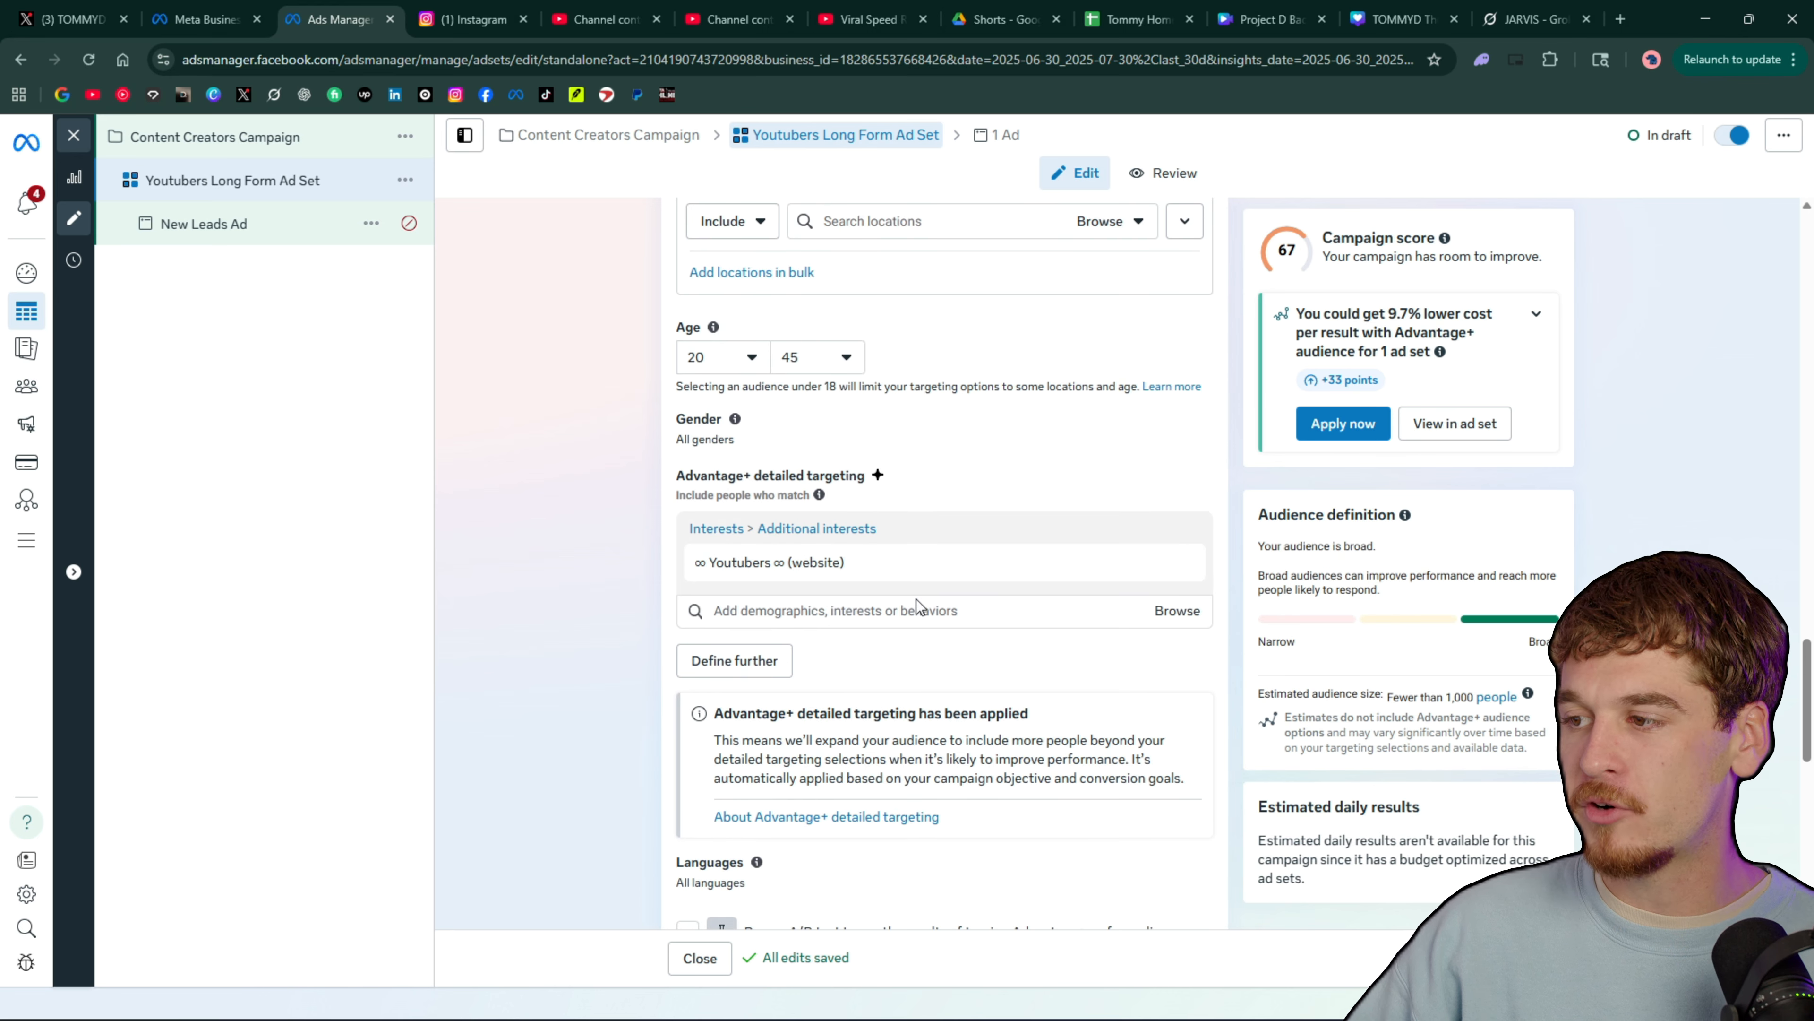
left_click(922, 612)
scroll(964, 733, "down", 5)
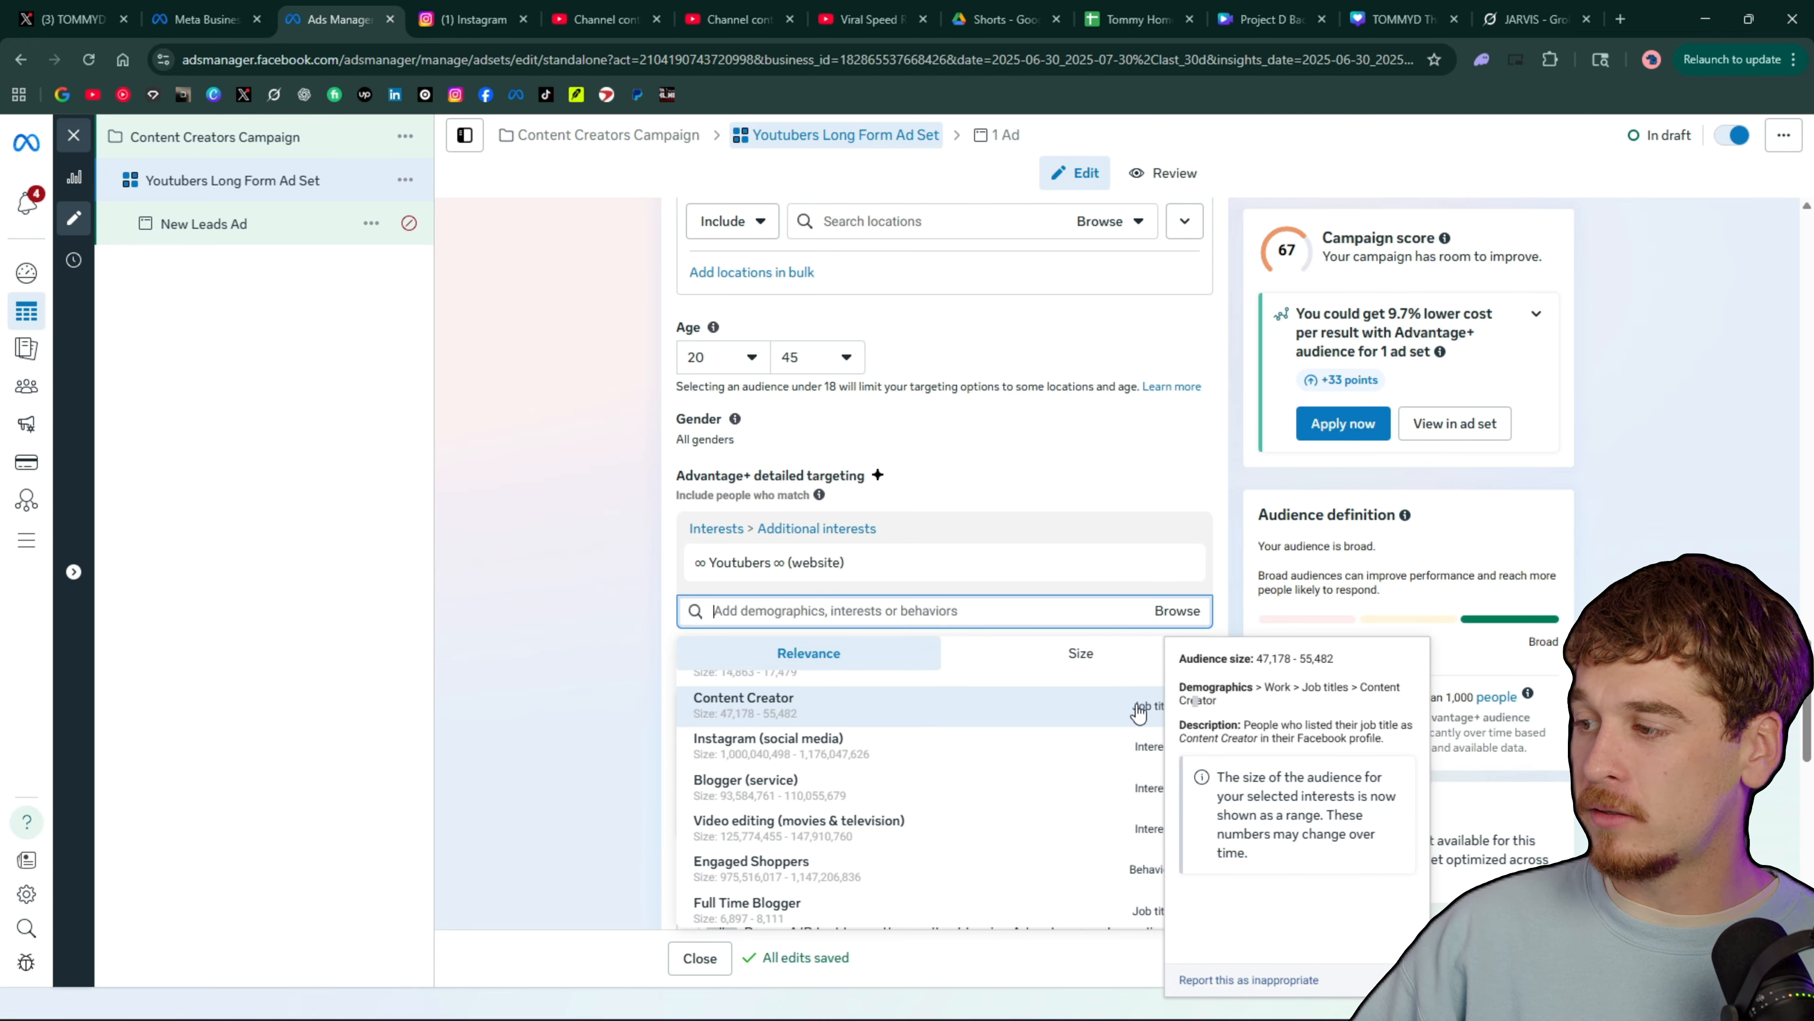
left_click(777, 704)
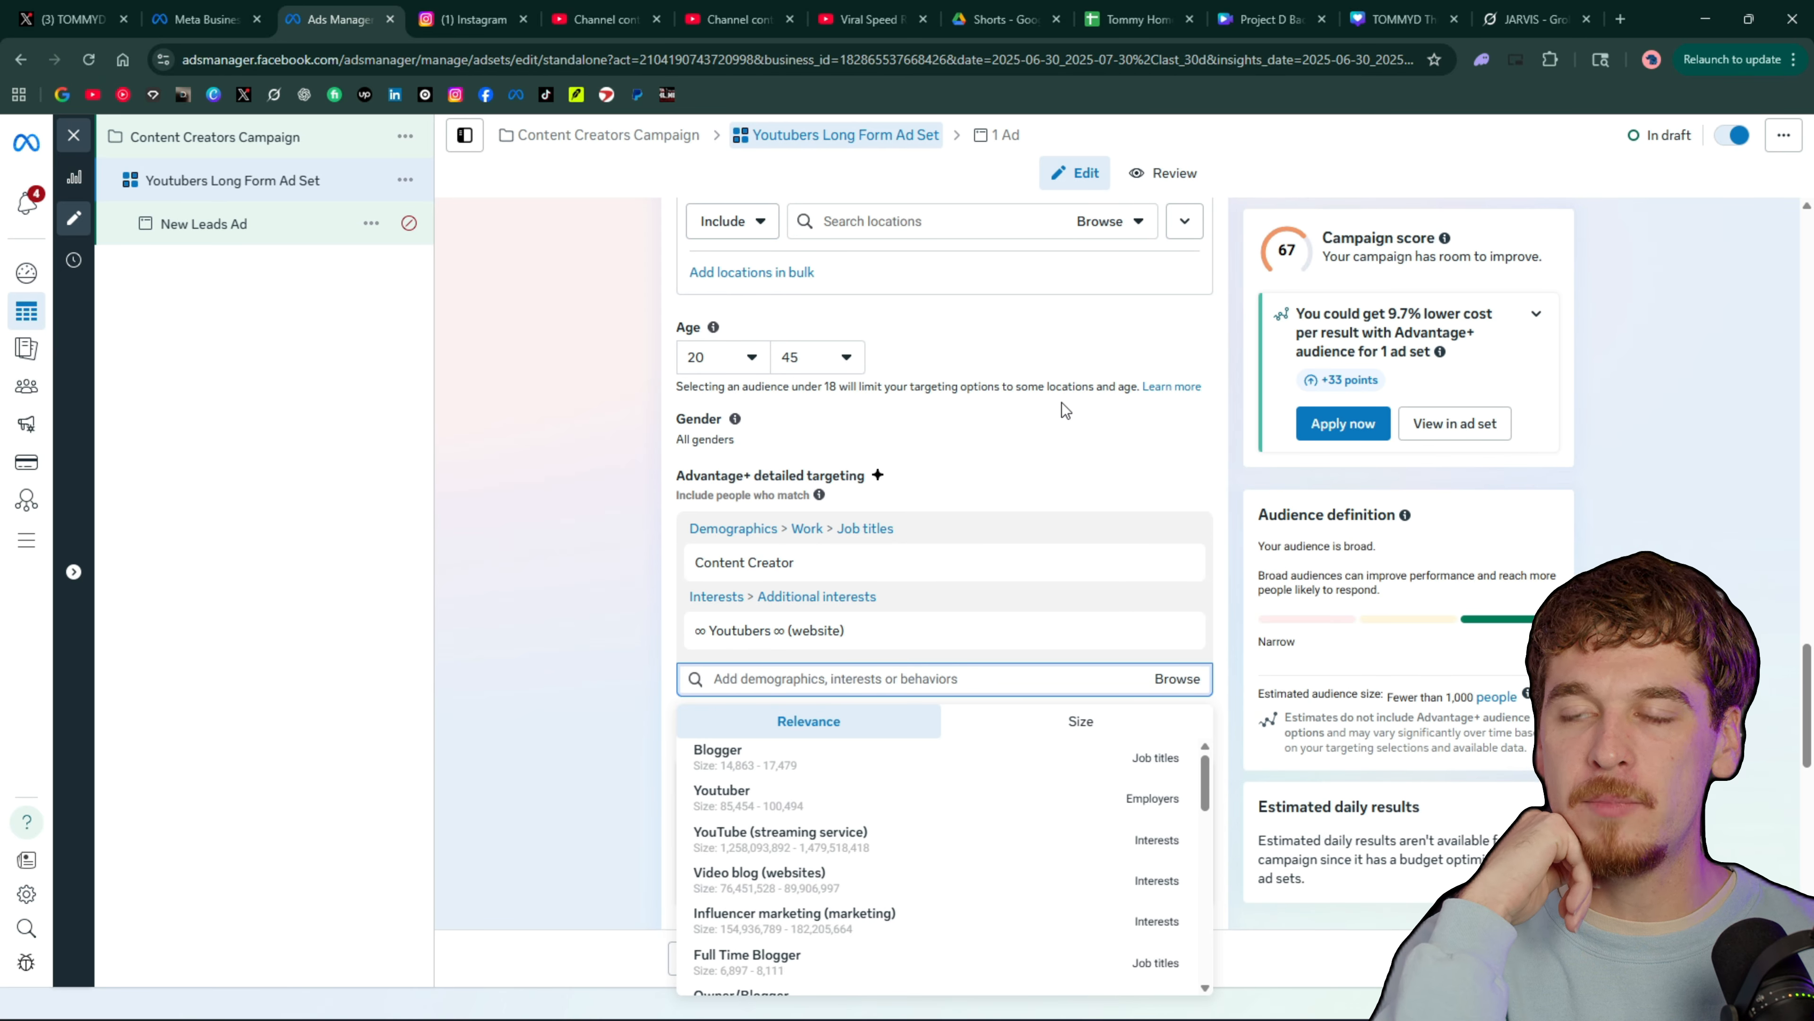
Search the detailed targeting options for "Long form" and look through the suggestions
type("y")
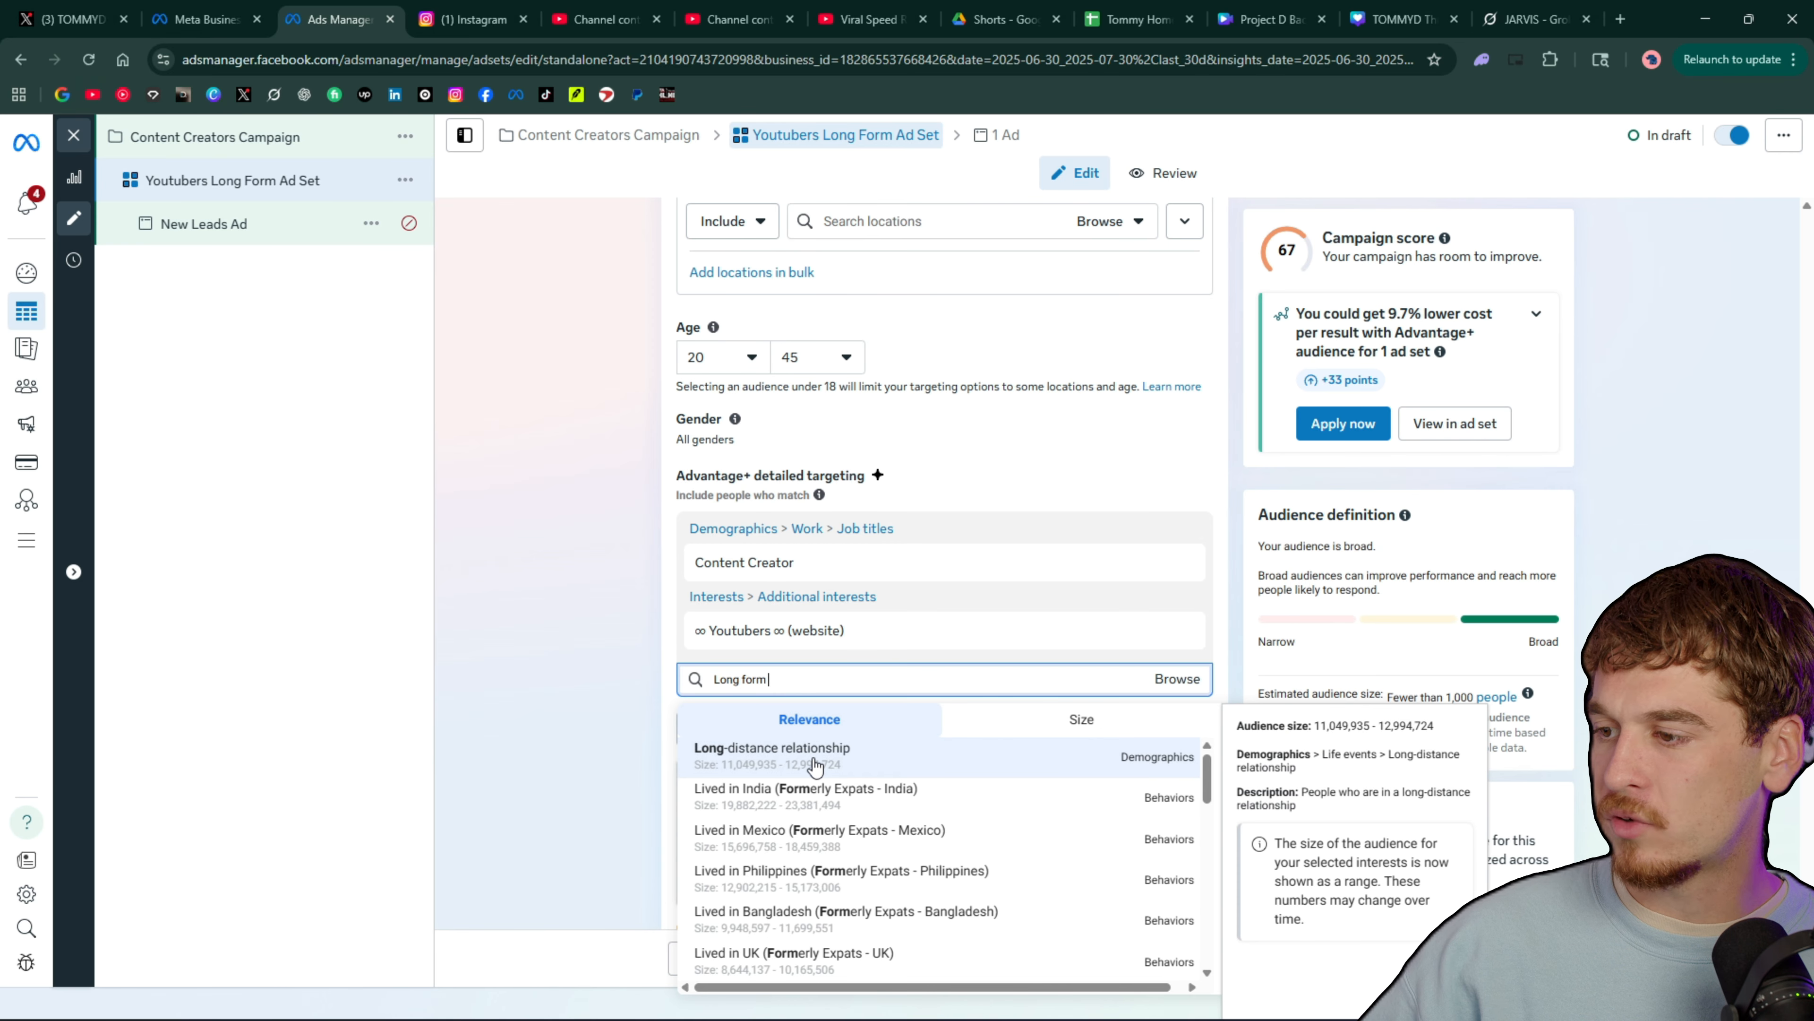
scroll(843, 765, "down", 2)
scroll(845, 767, "up", 2)
Search detailed targeting for "cameras" and add the Video camera (consumer electronics) interest
left_click(839, 686)
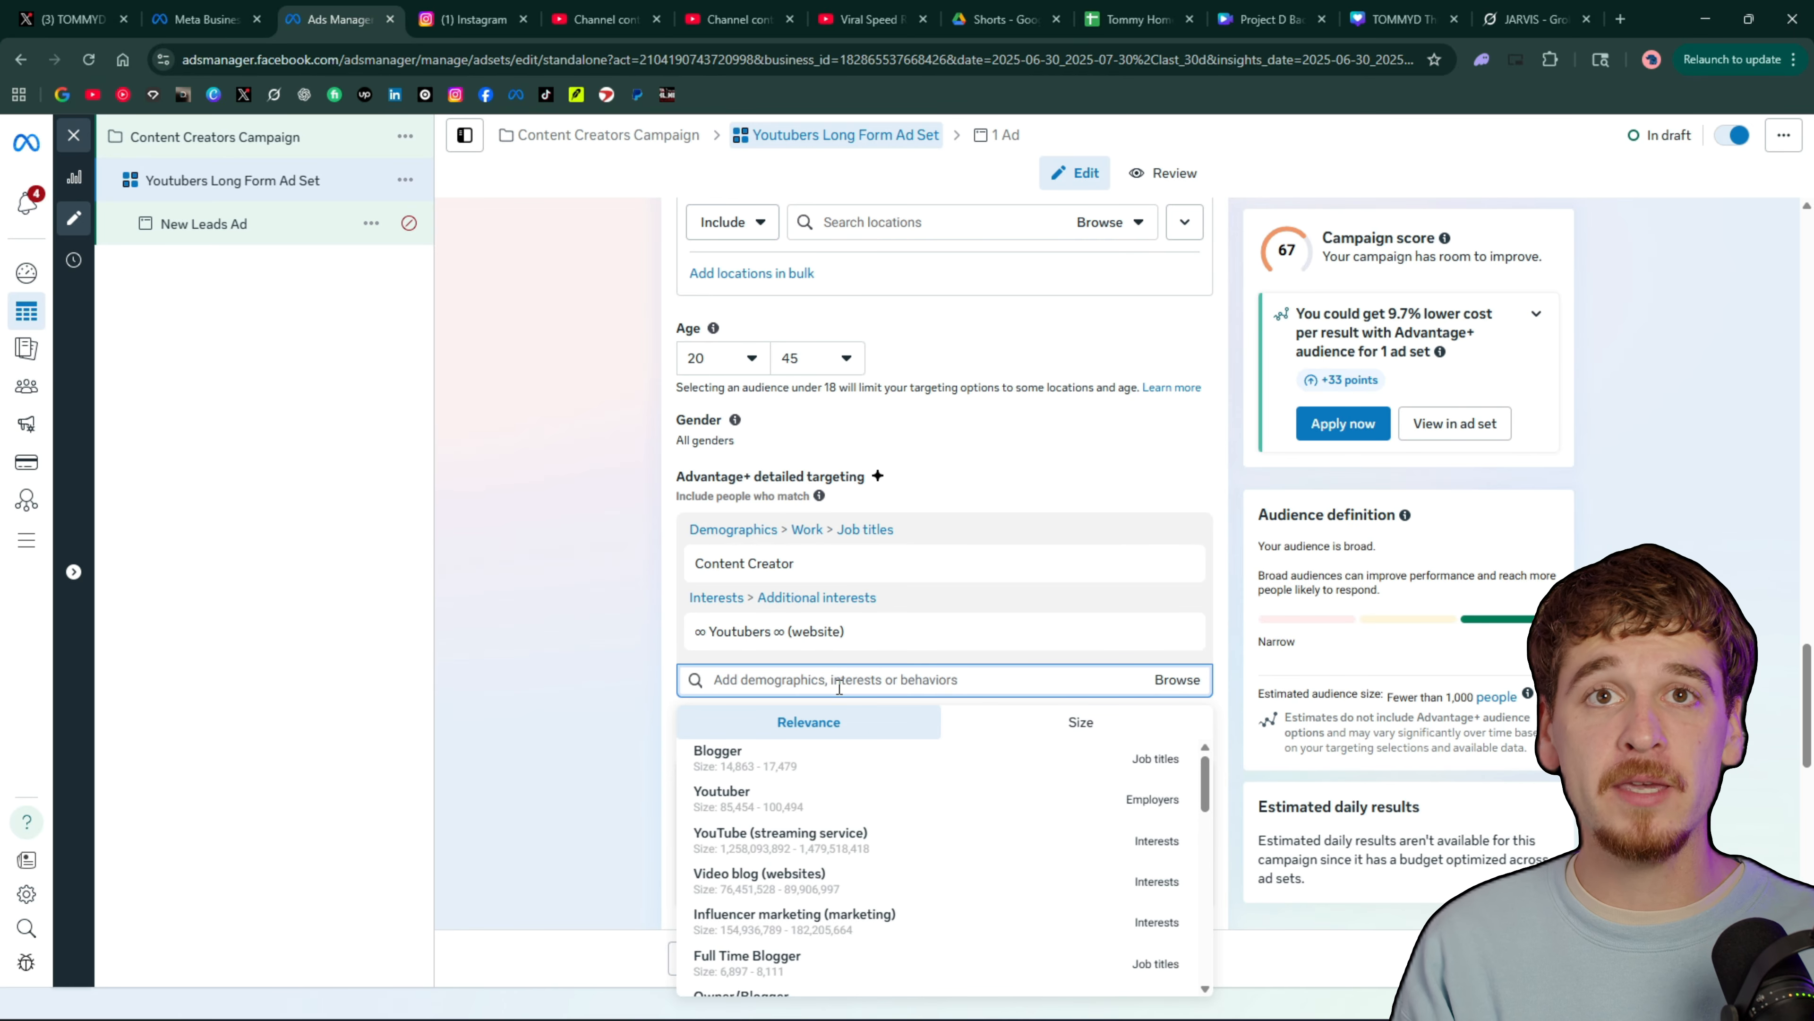
type("cameras")
scroll(927, 826, "down", 1)
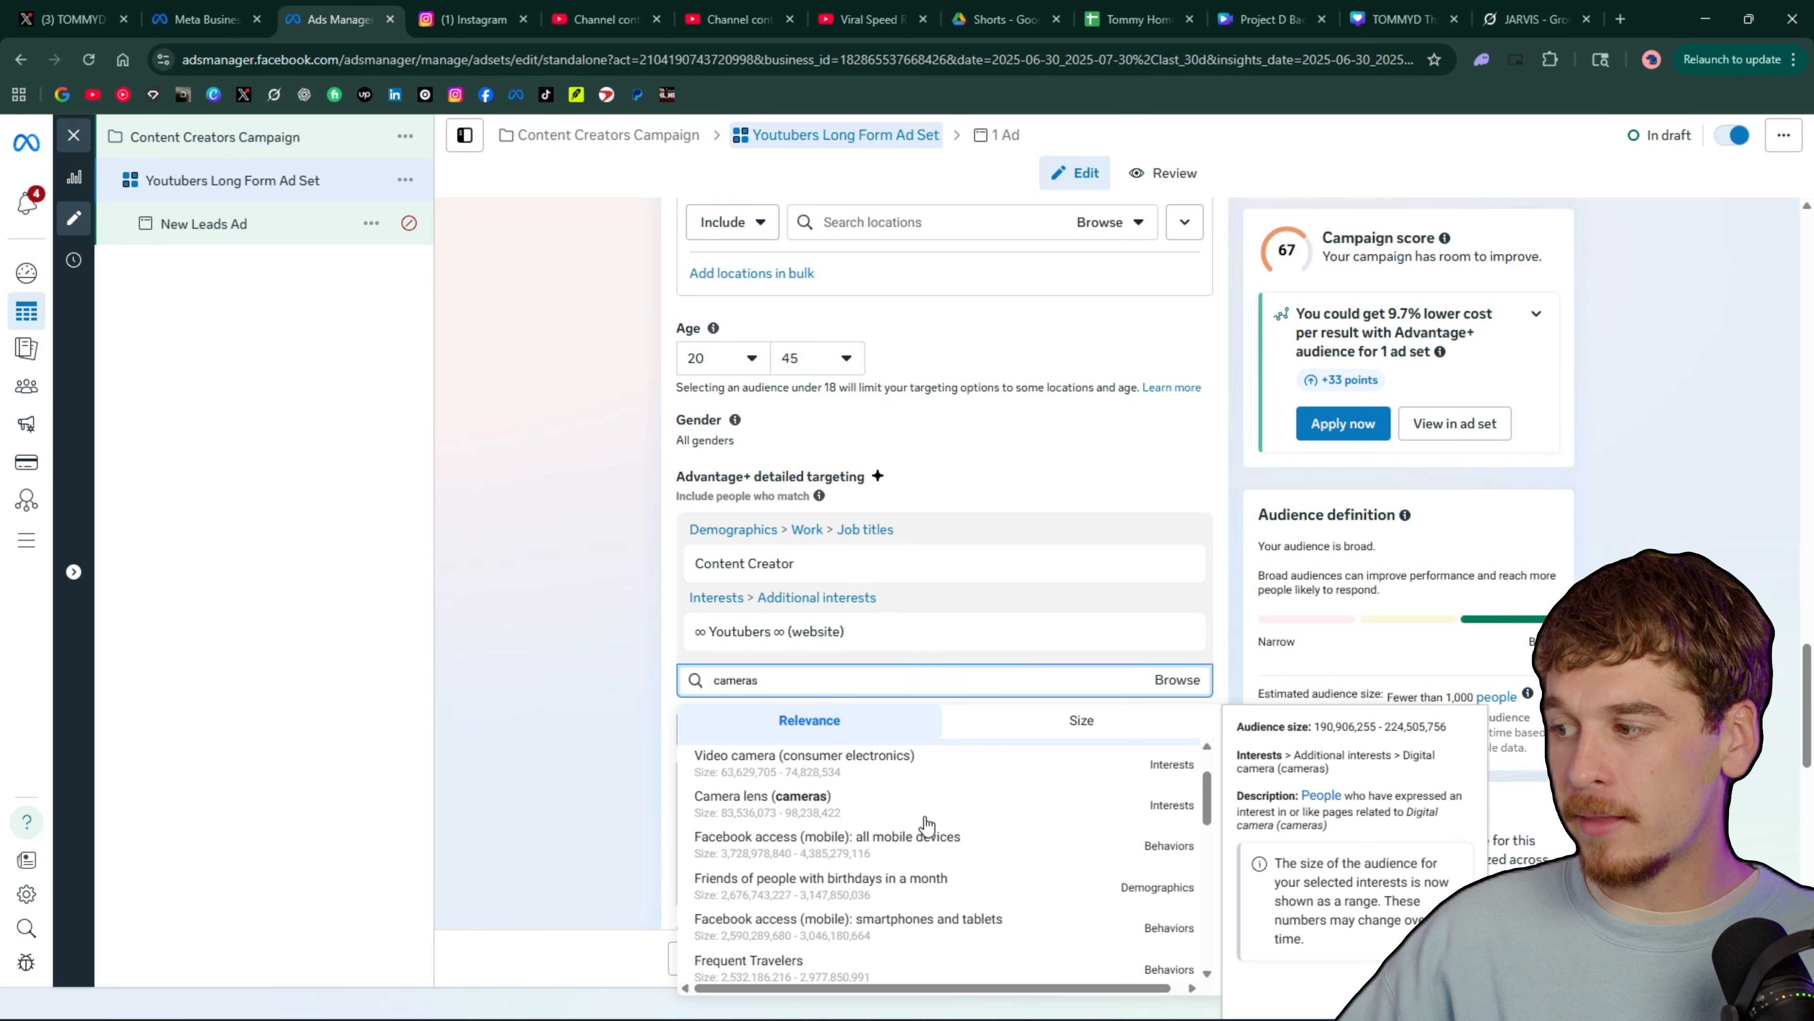
scroll(927, 825, "up", 1)
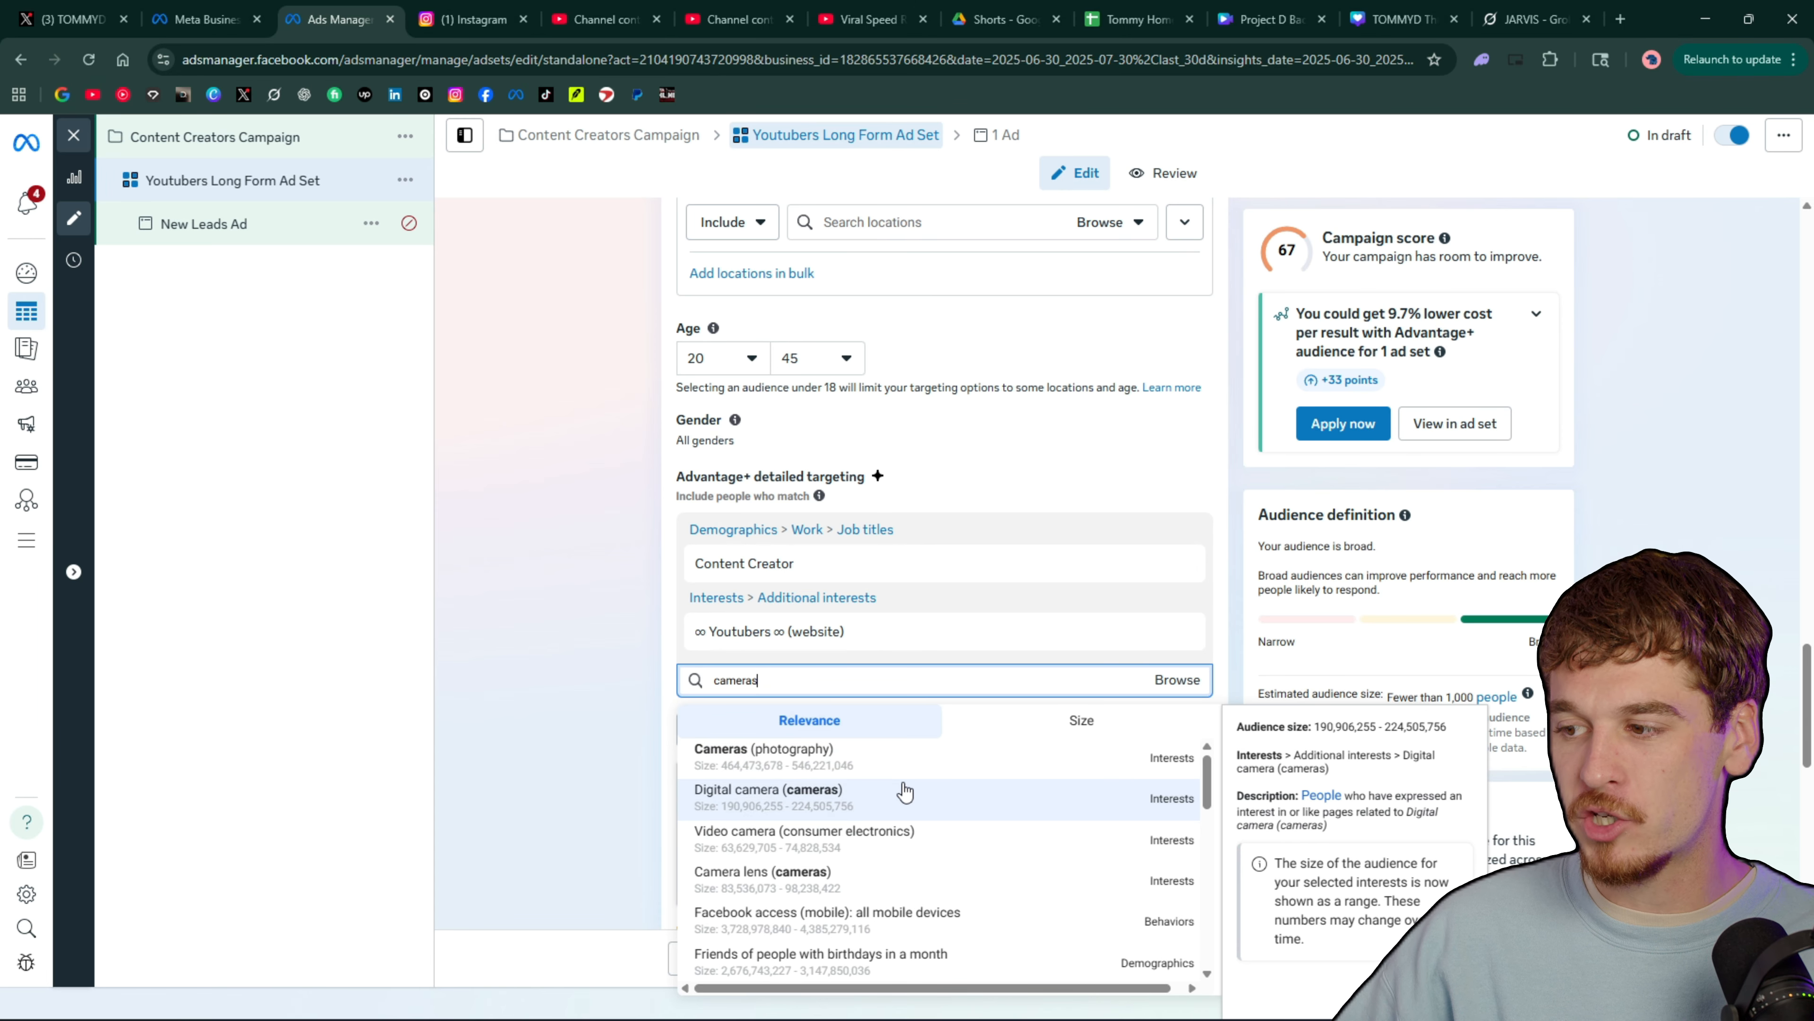
scroll(906, 792, "down", 1)
scroll(906, 792, "up", 1)
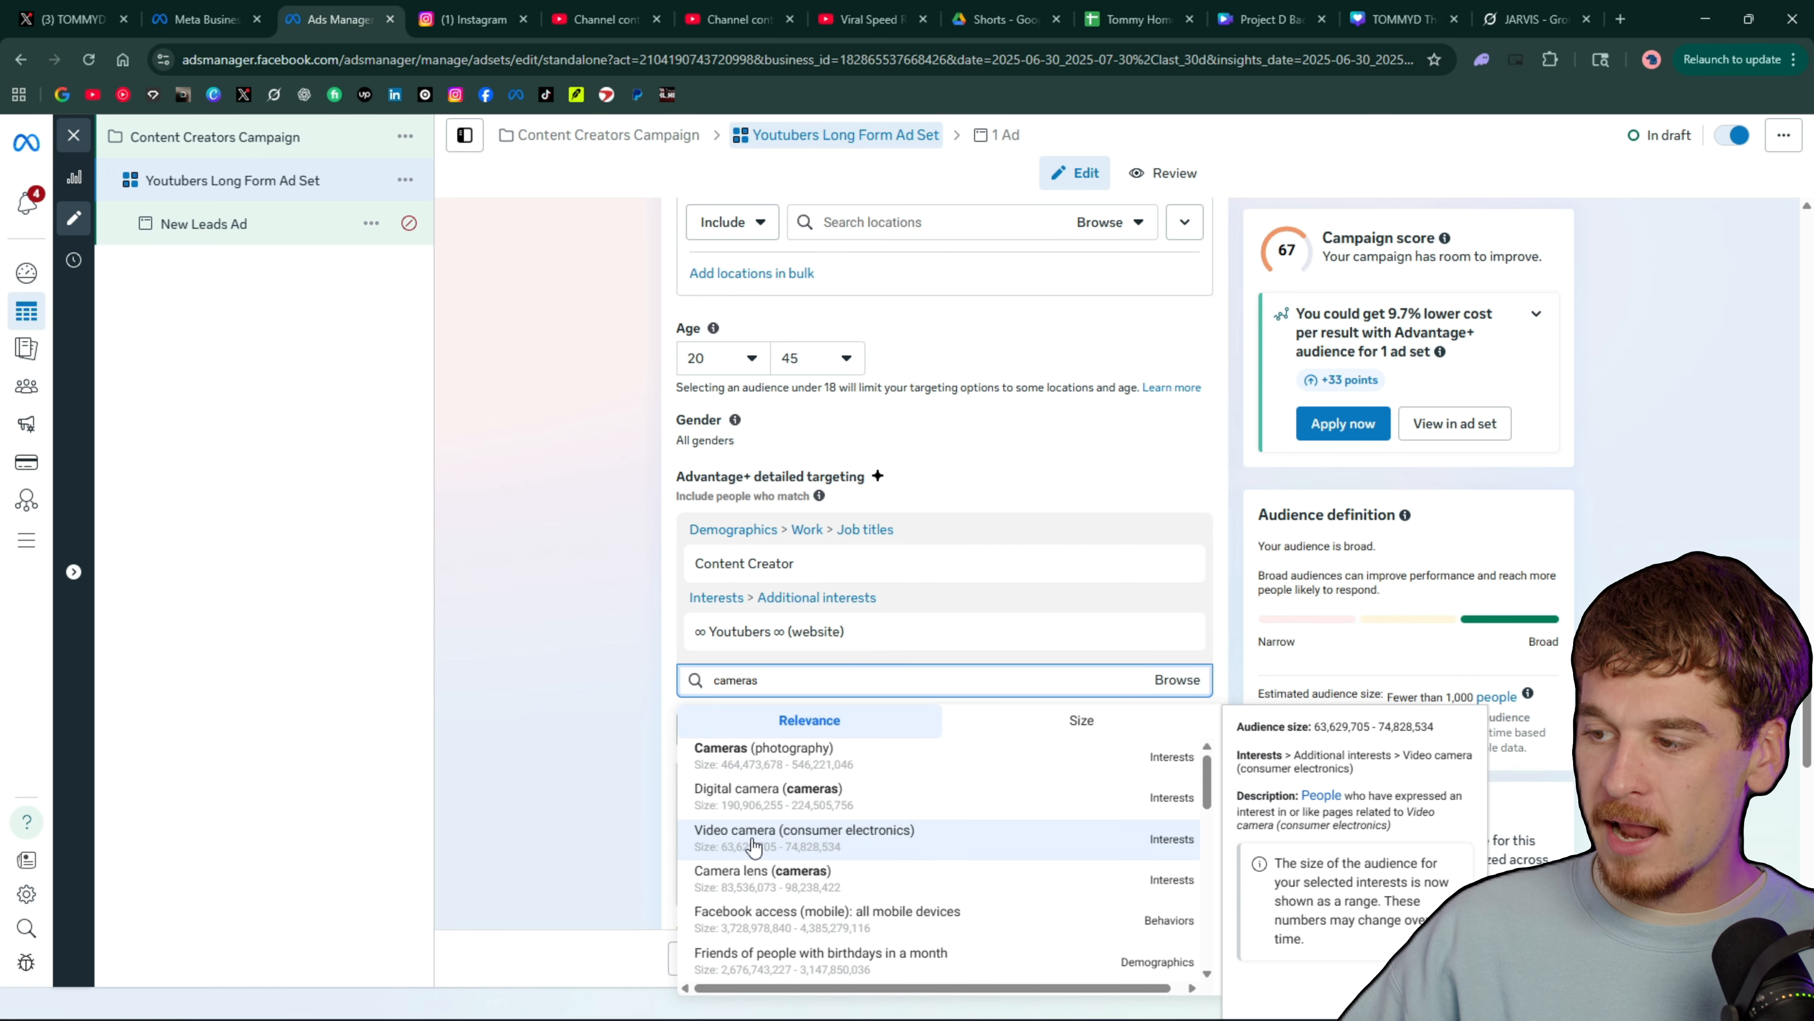
left_click(736, 846)
scroll(851, 786, "down", 8)
scroll(851, 786, "up", 7)
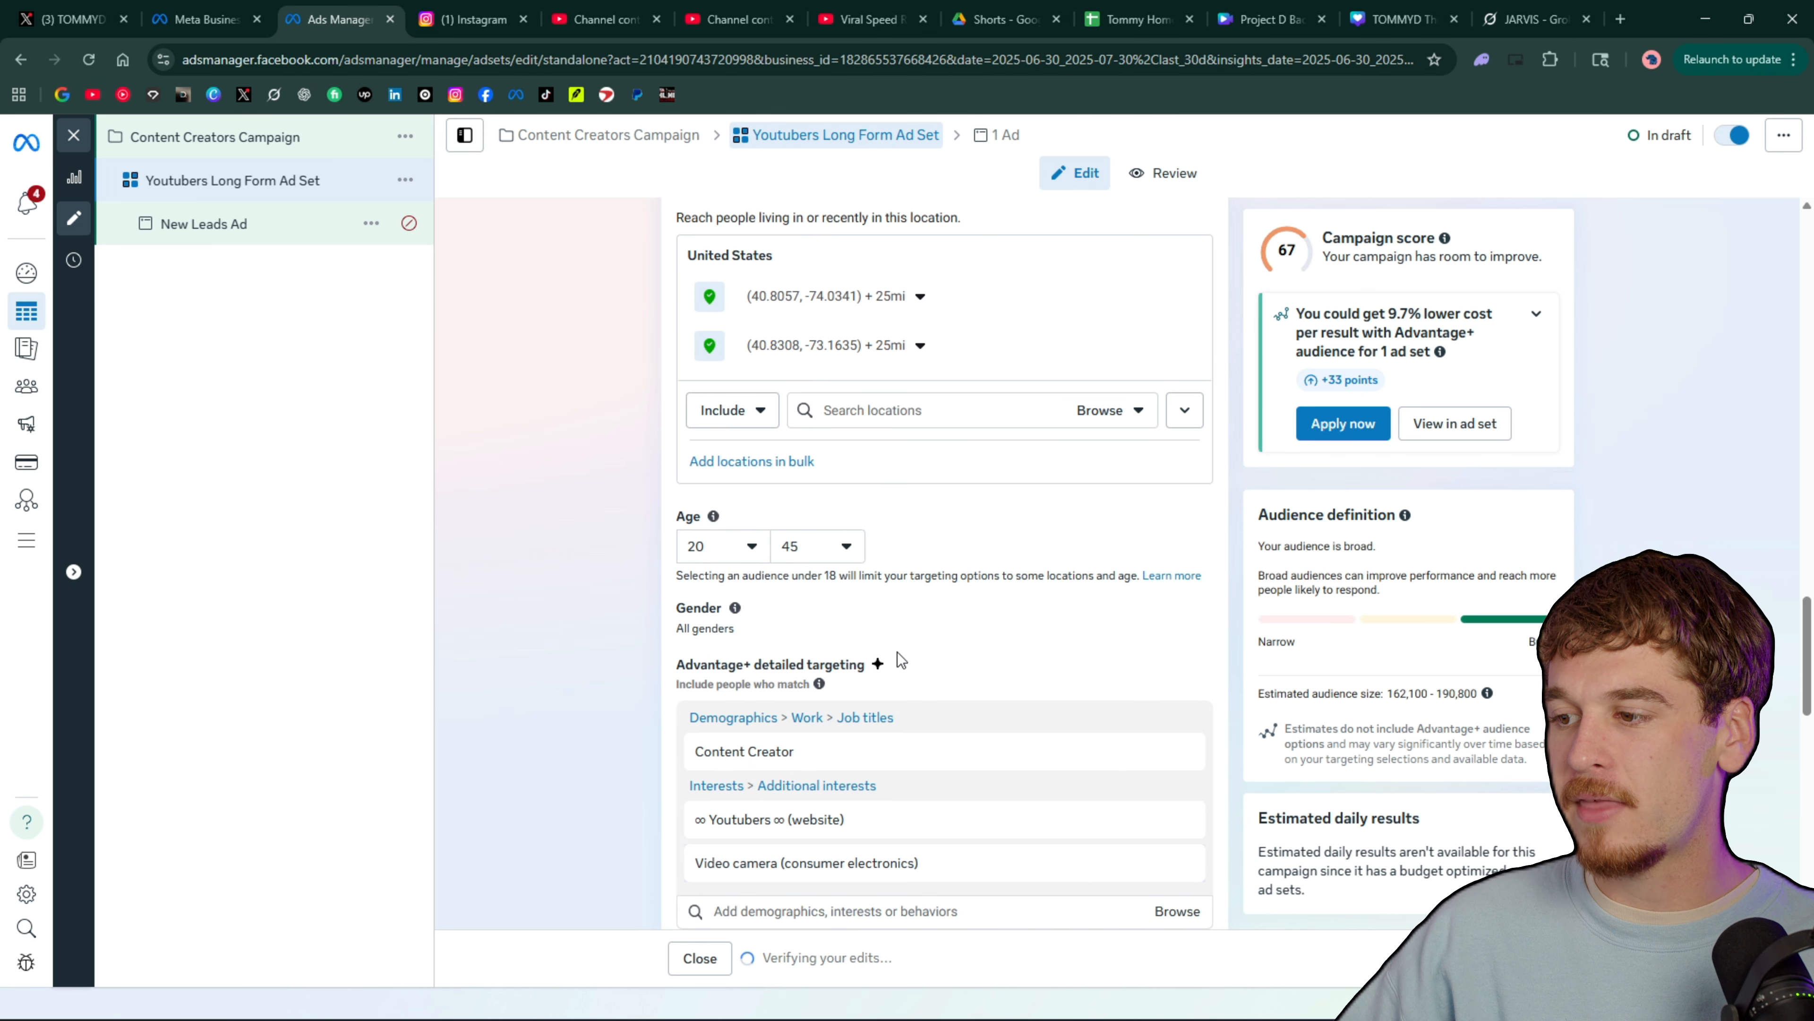
Search detailed targeting for "viral video" and add the Viral video (social media) interest
scroll(879, 715, "down", 1)
left_click(852, 817)
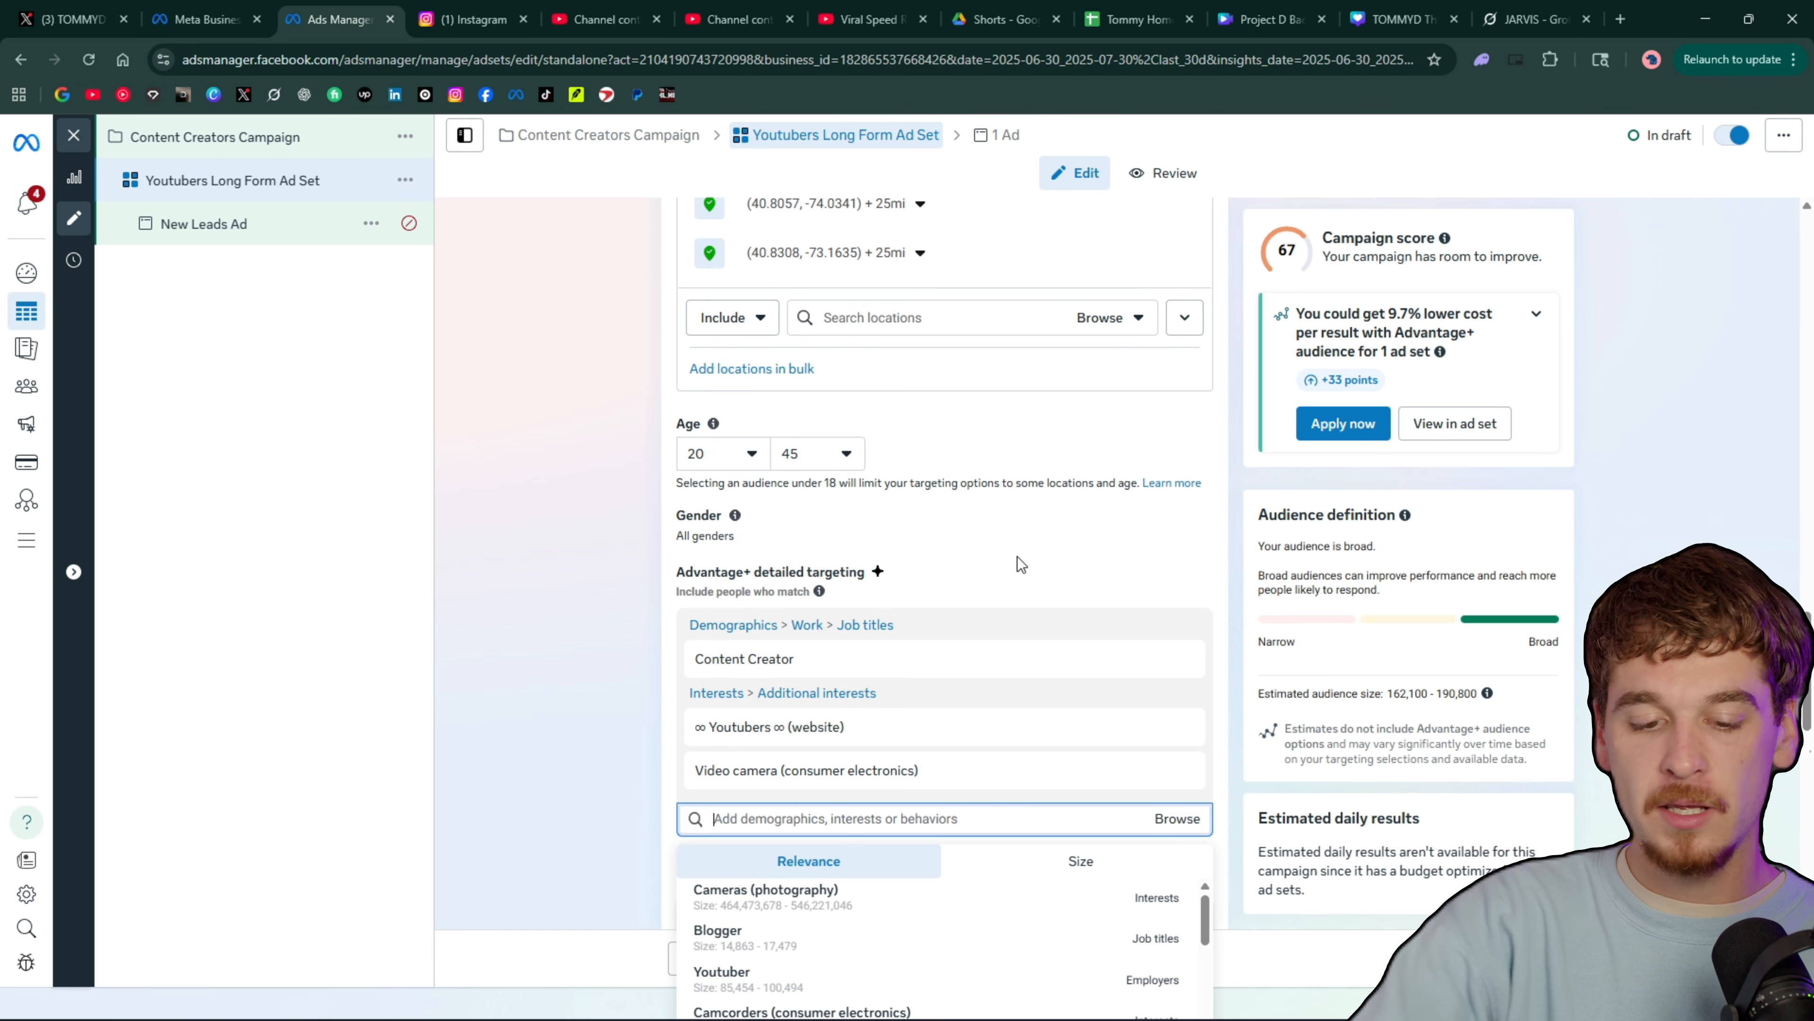
type("viral video")
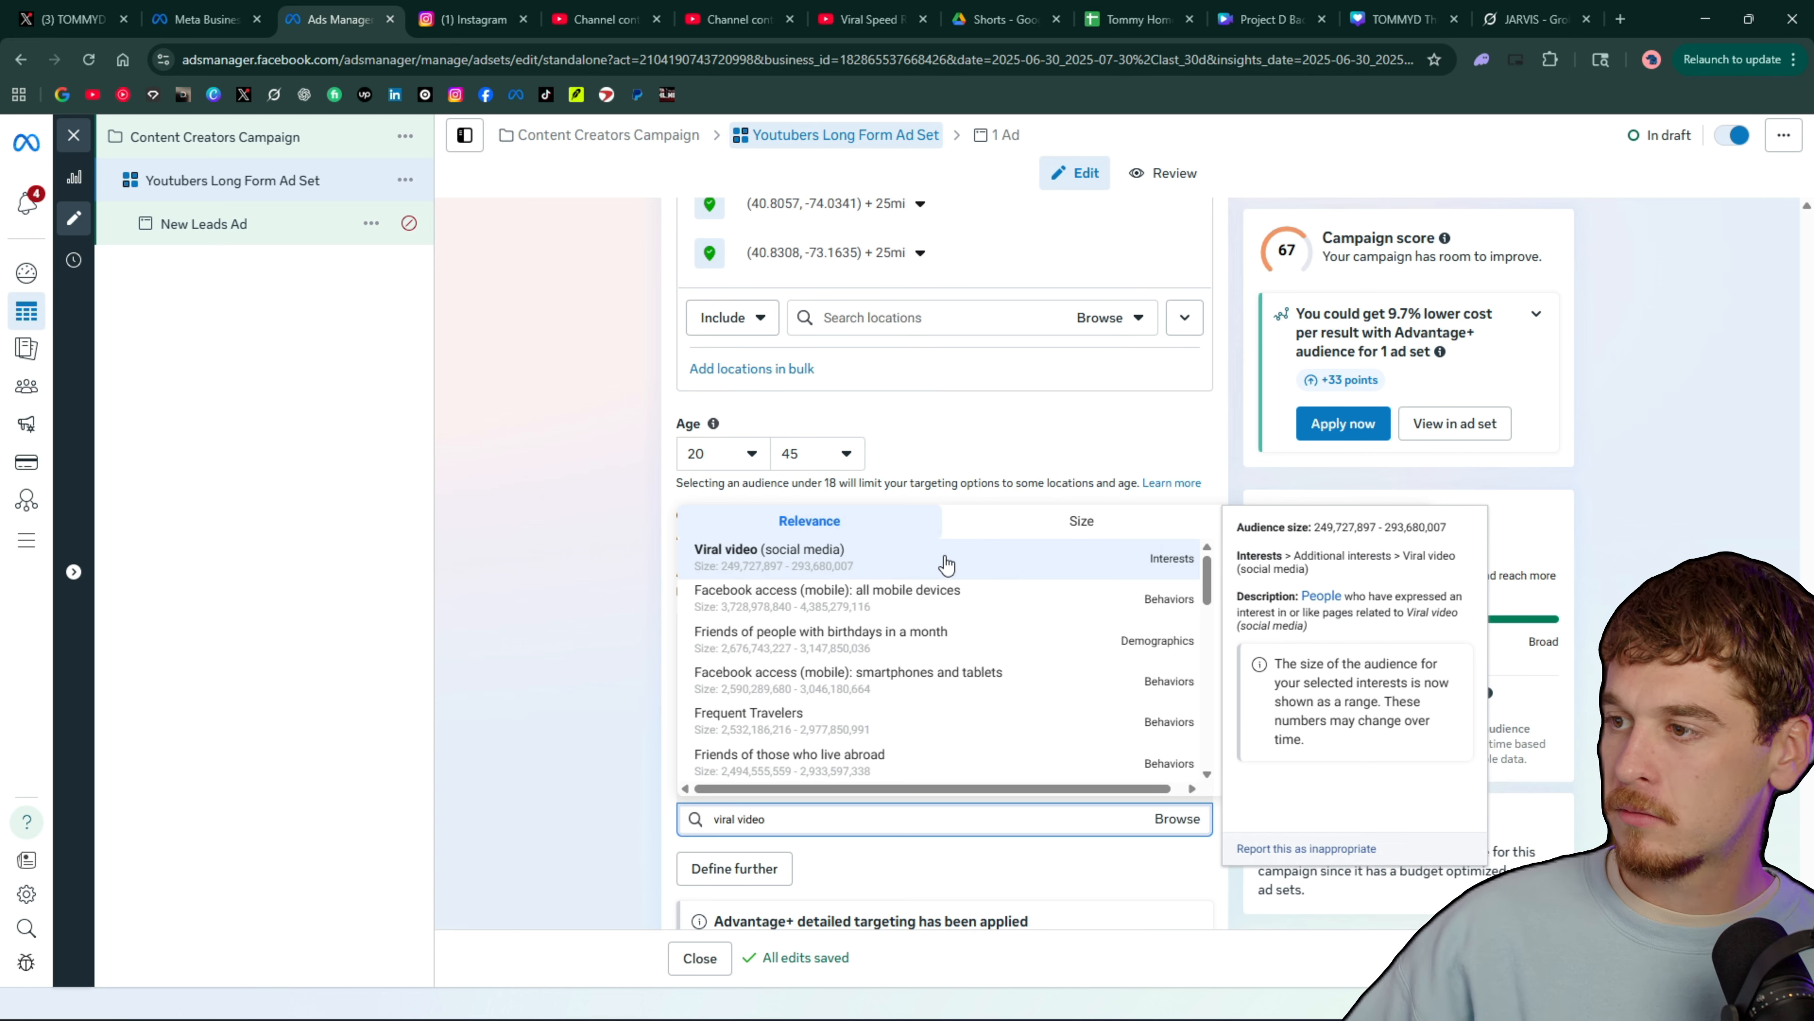
left_click(766, 557)
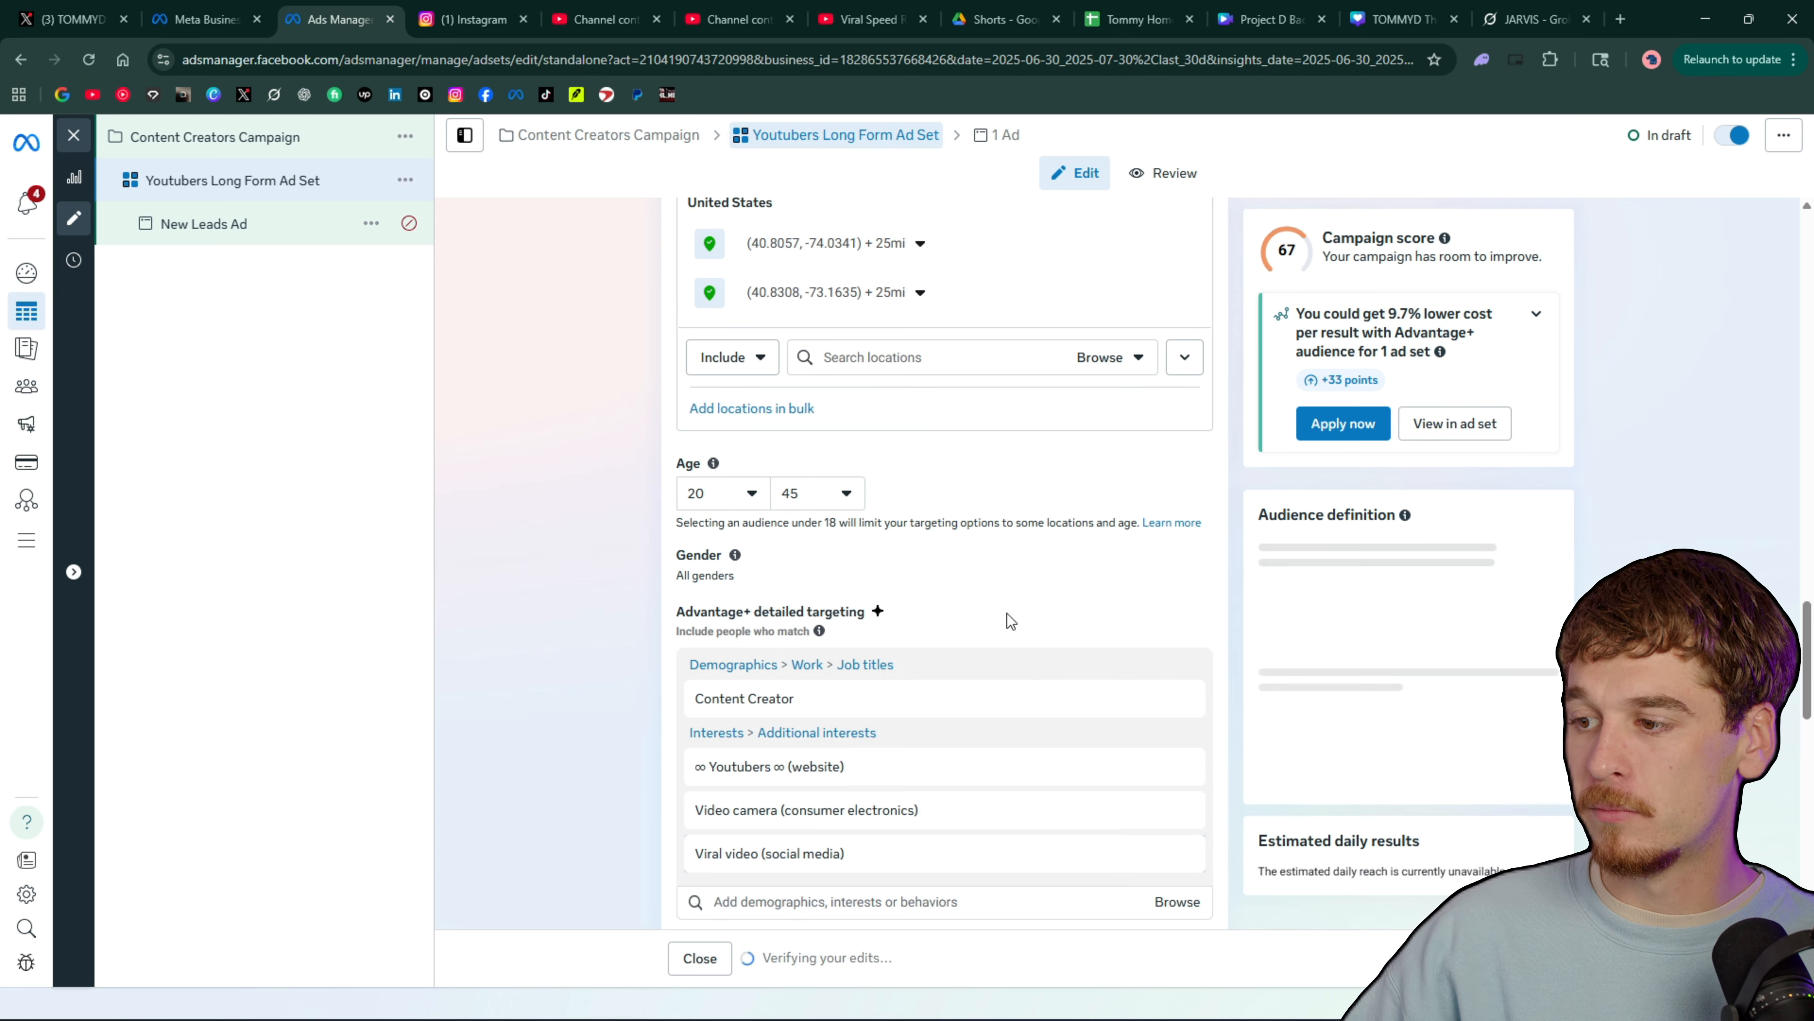
Search detailed targeting for "Vlog" and add the Video blog (websites) interest
type("viog")
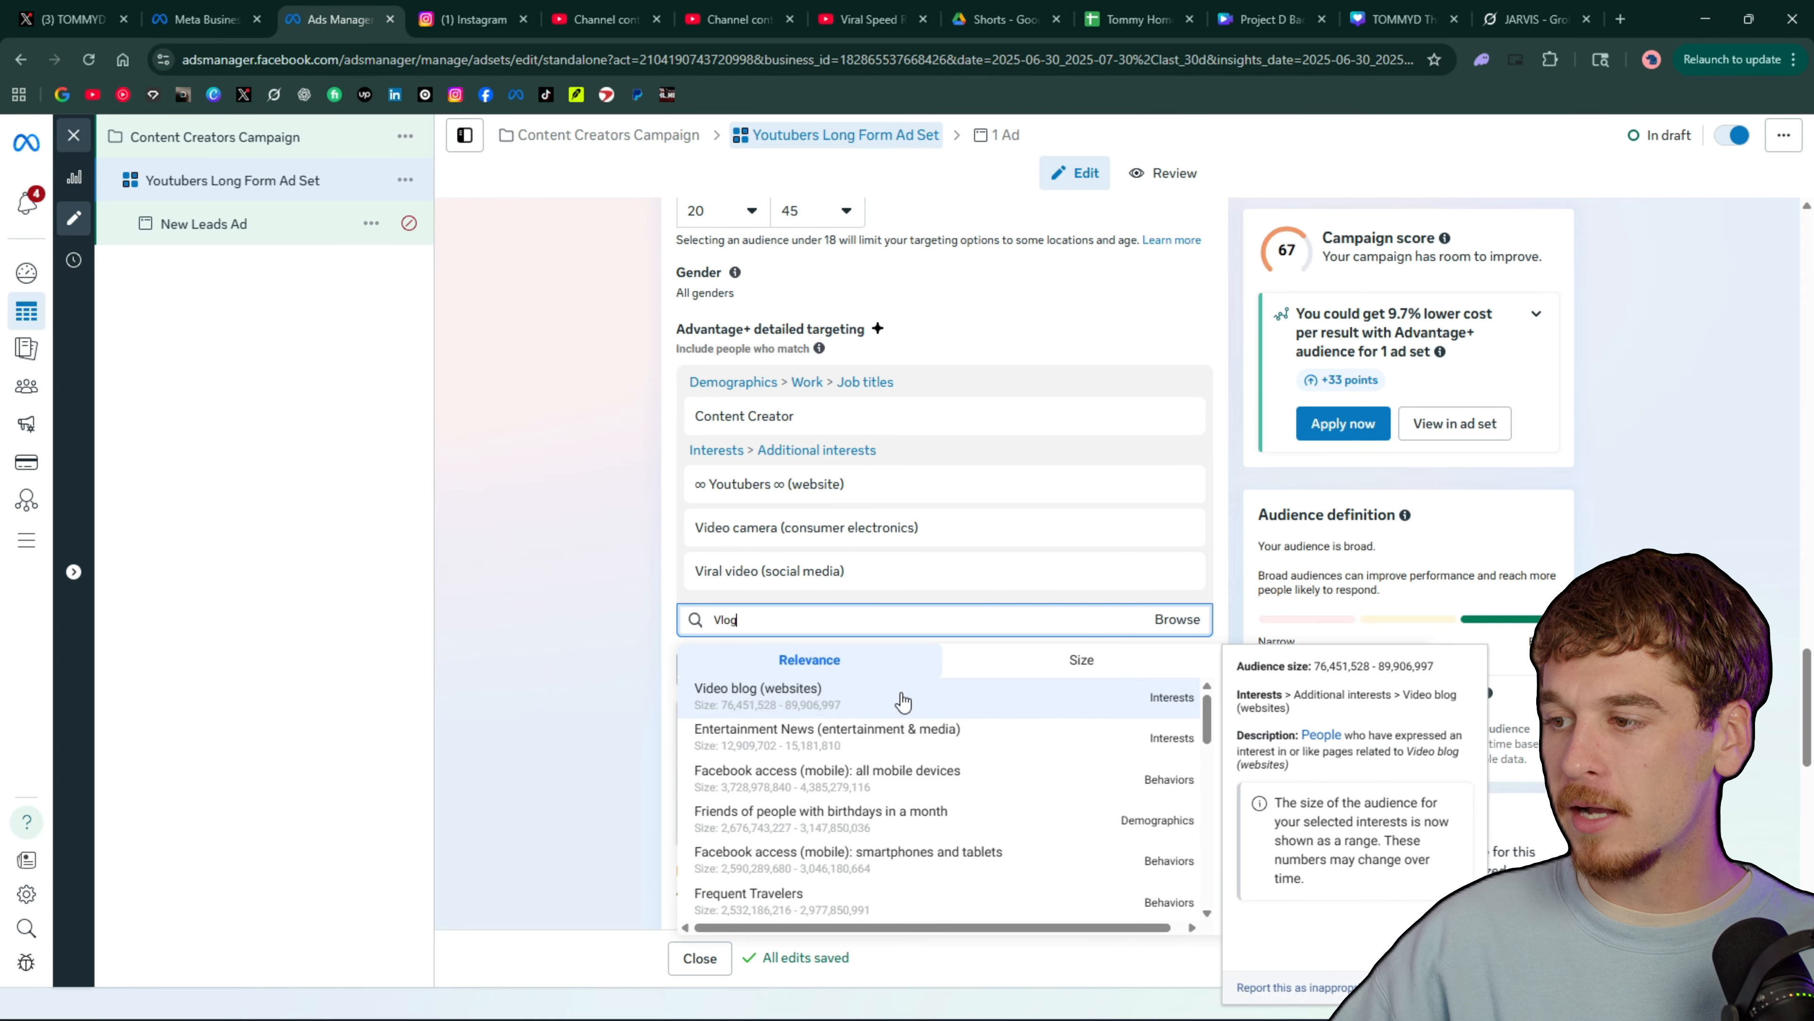
key("Return")
scroll(1012, 648, "up", 5)
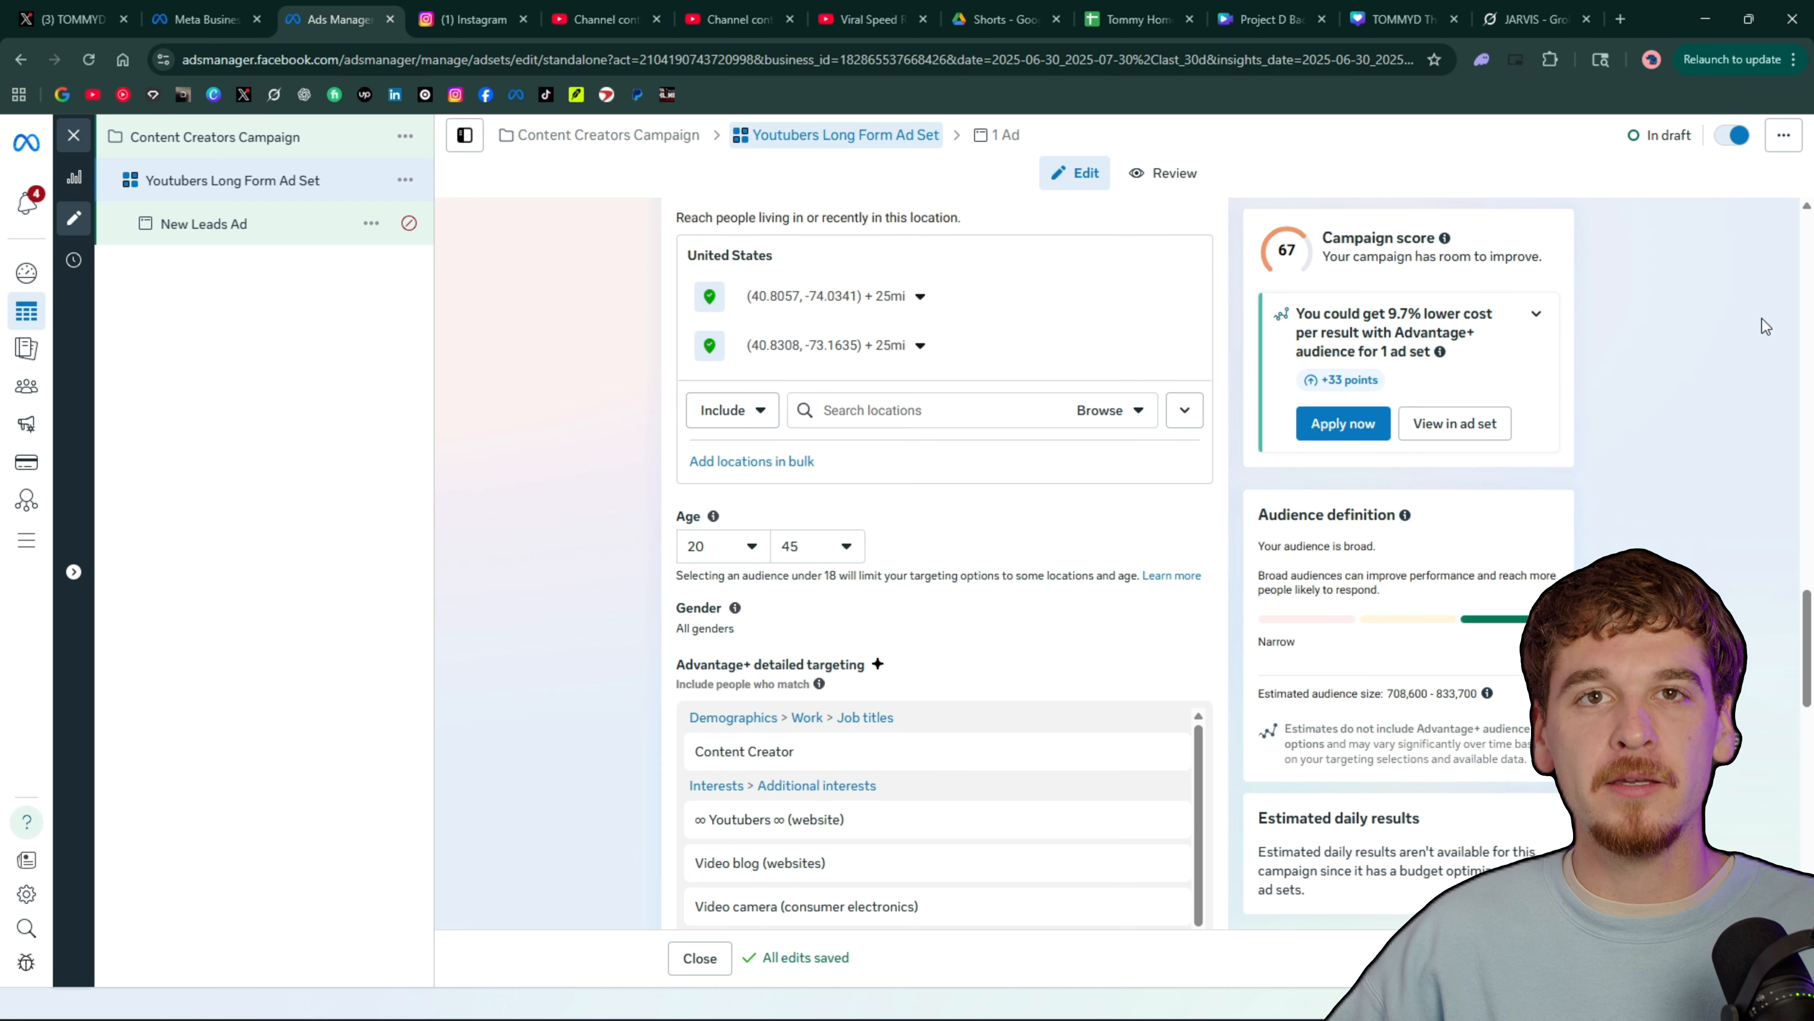
Check the estimated audience size and how broad or narrow the audience definition is
scroll(1013, 493, "down", 7)
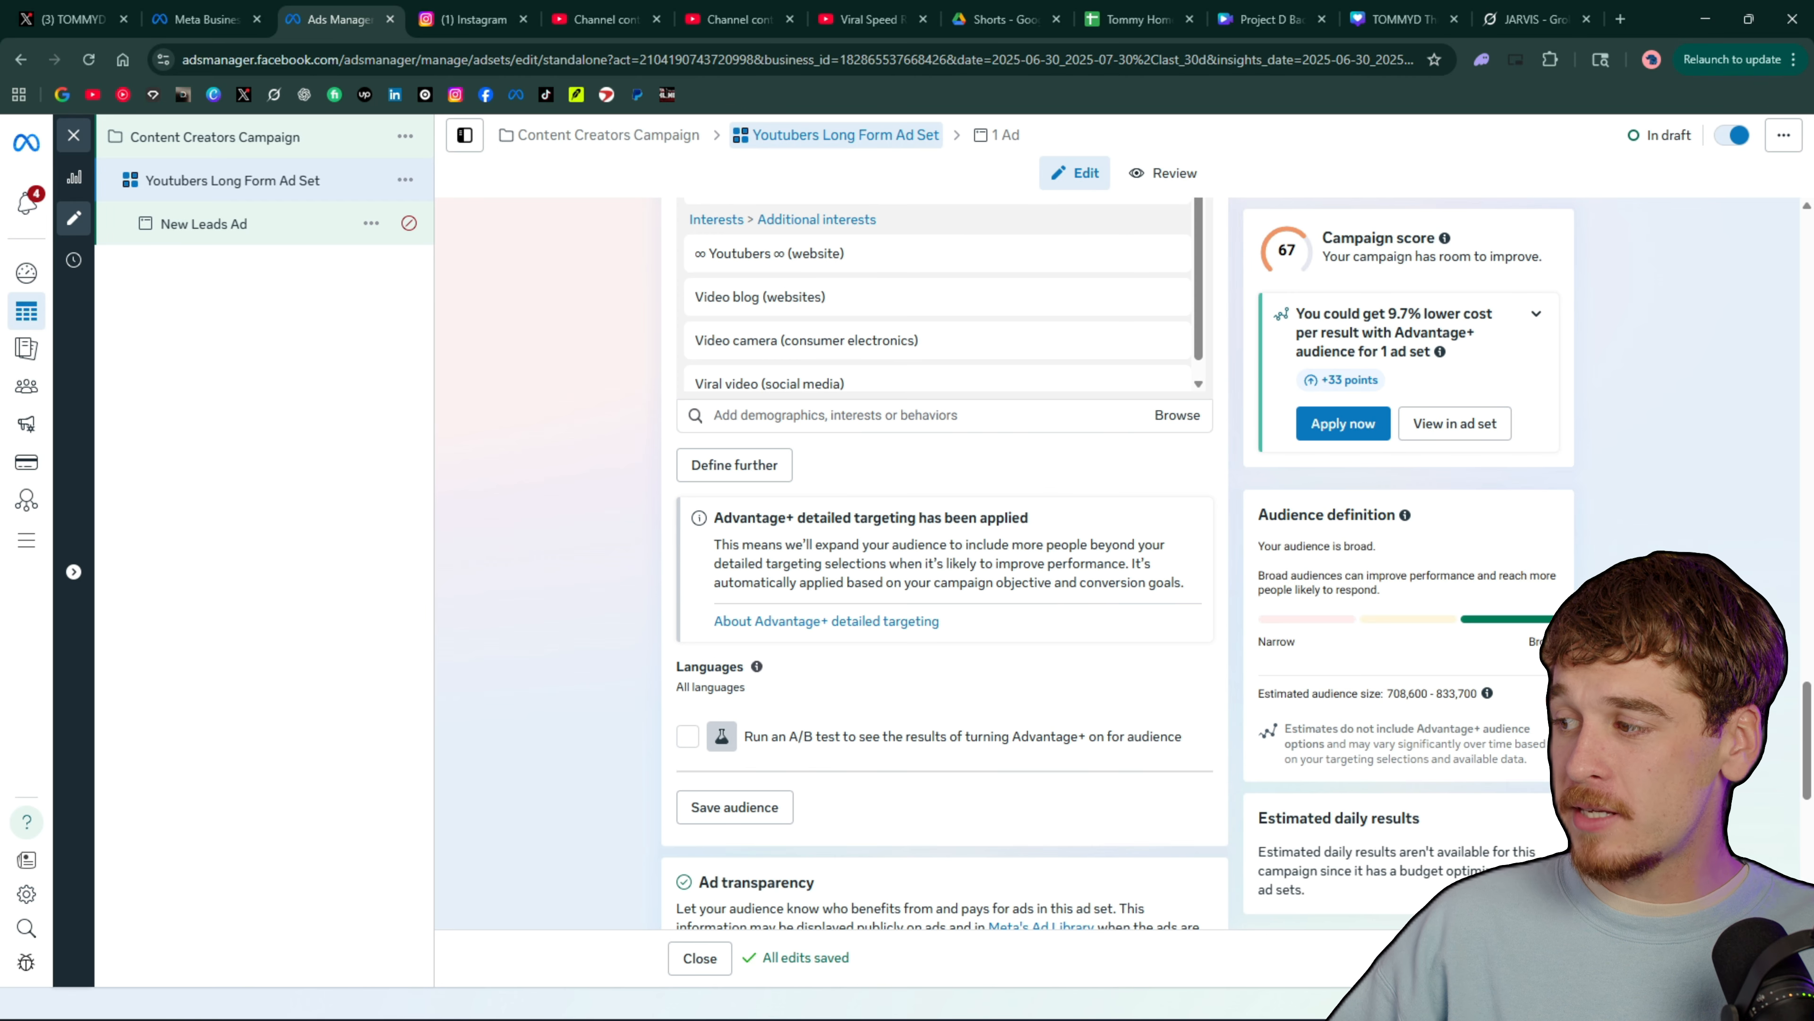
left_click_drag(1477, 695, 1389, 697)
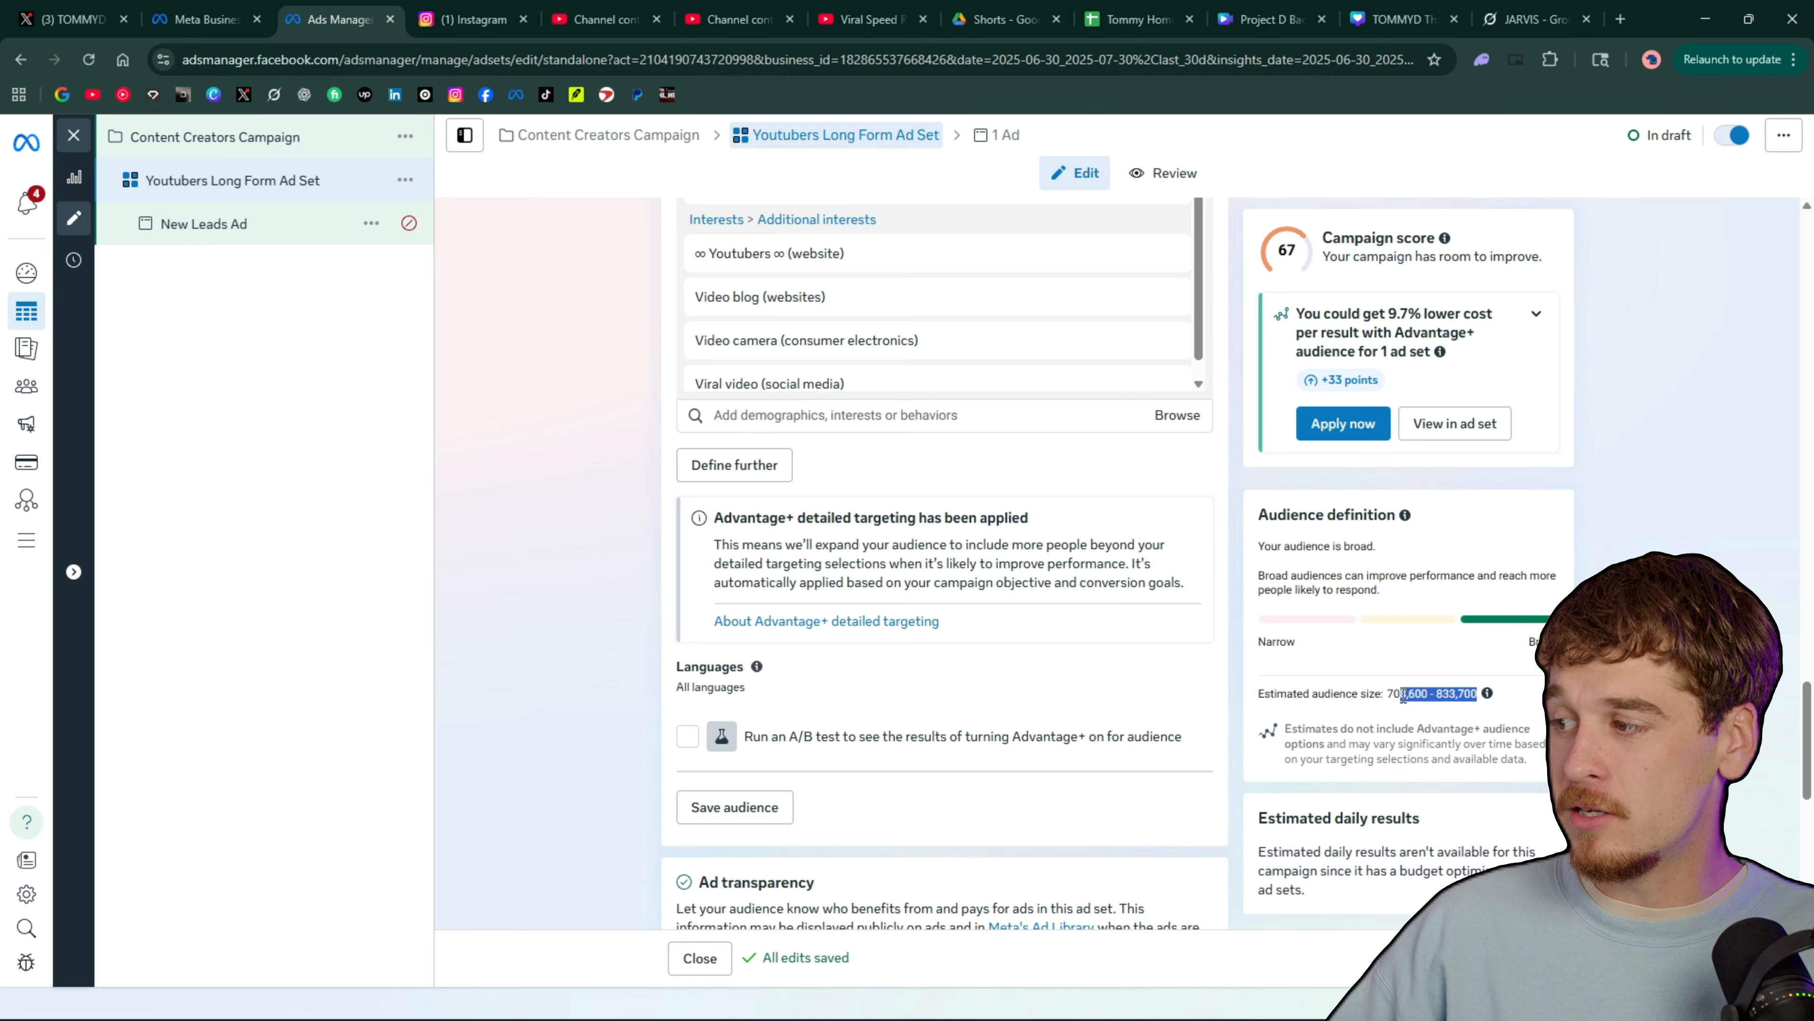
left_click(1474, 694)
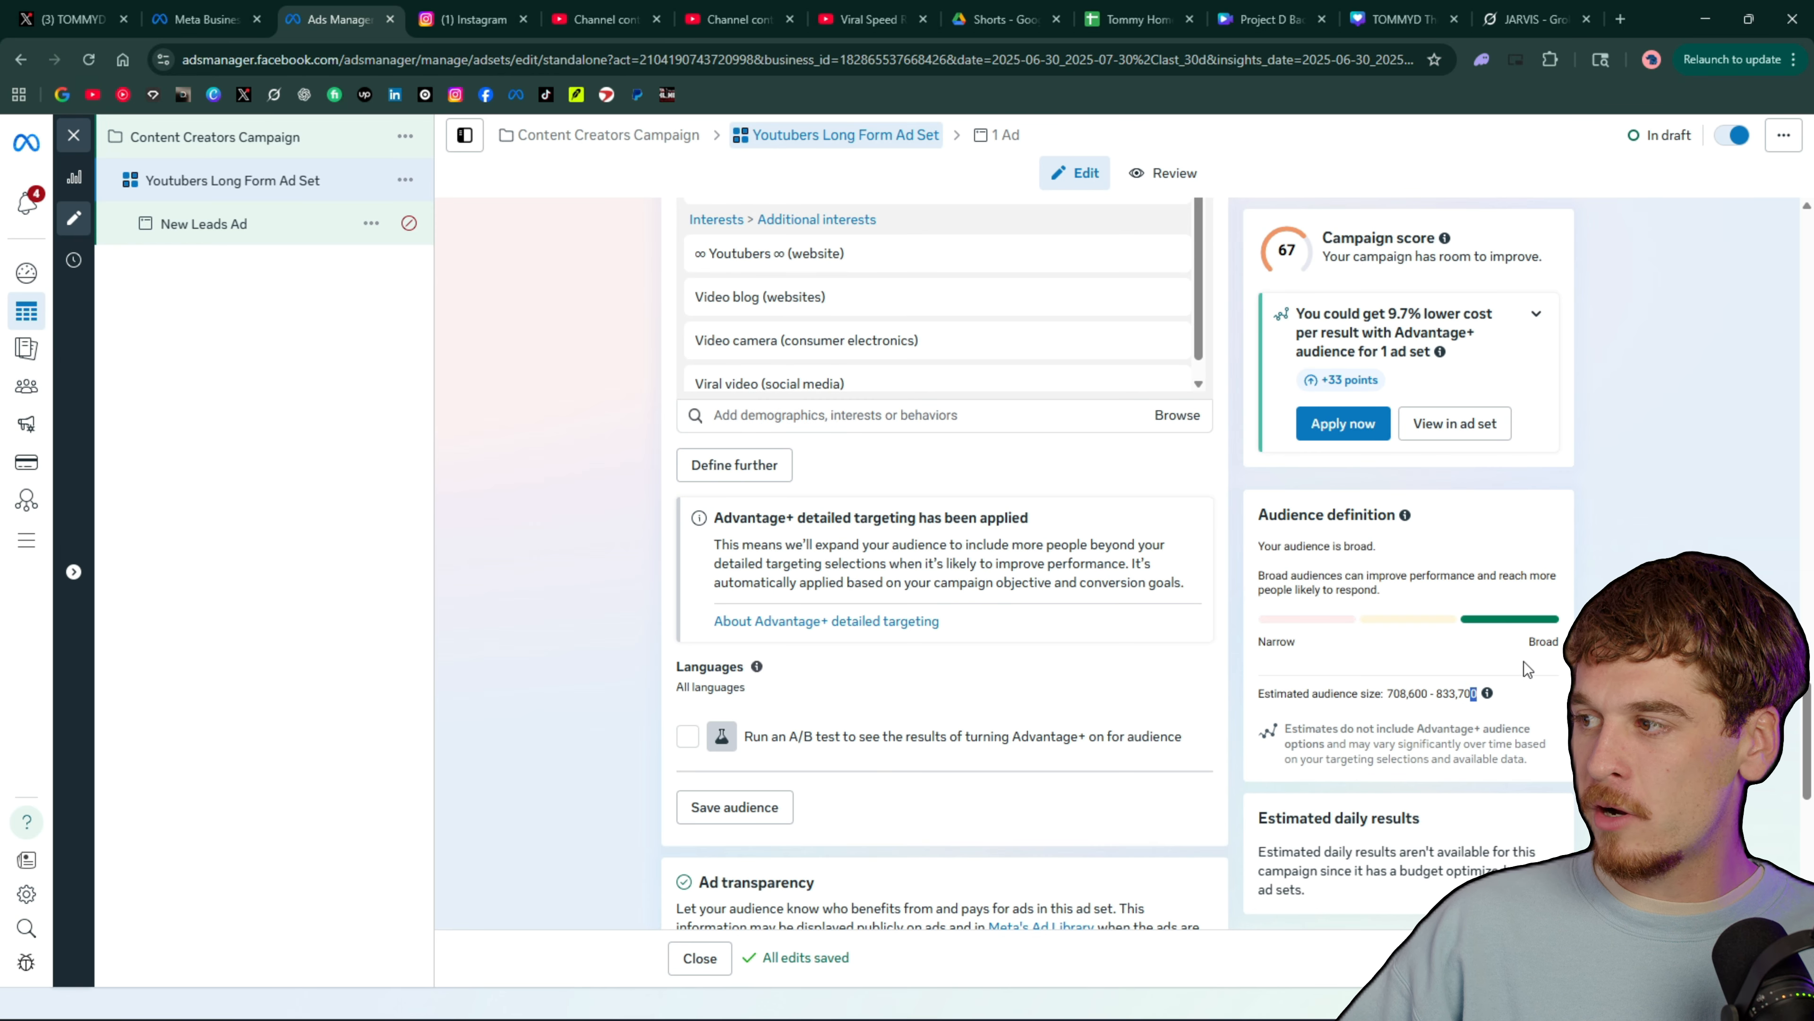
left_click_drag(1354, 547, 1385, 551)
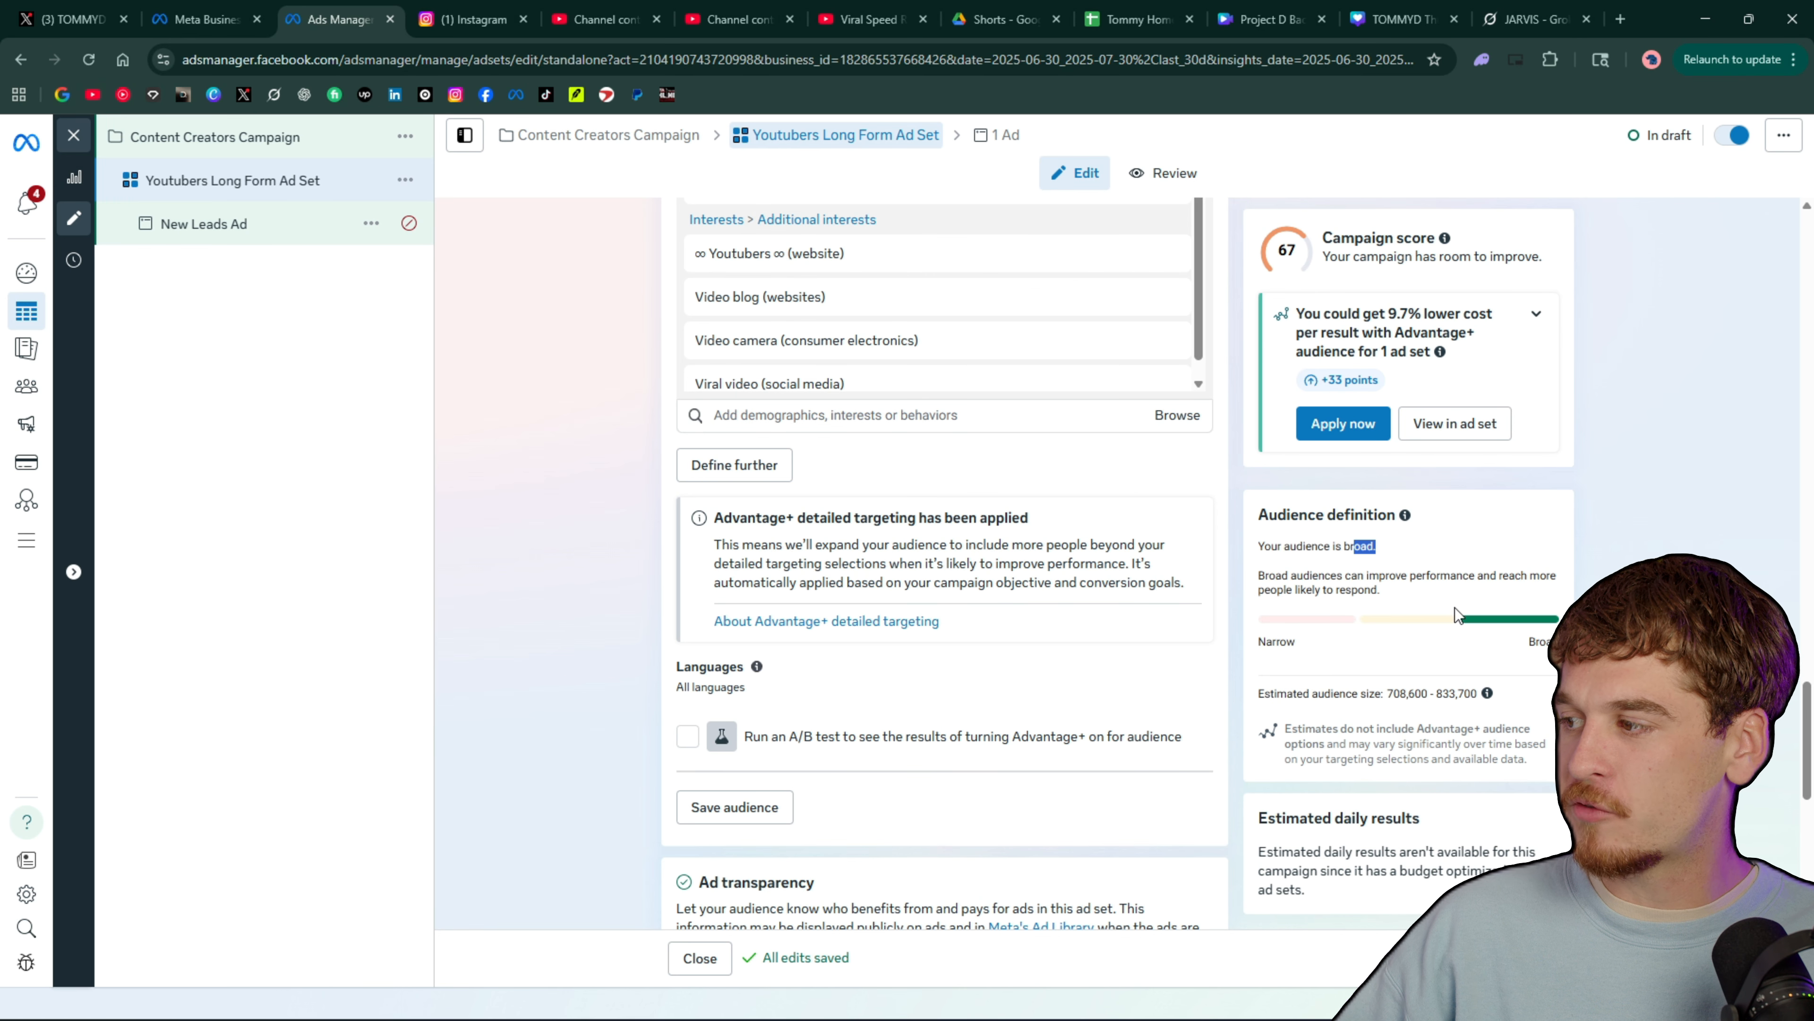
scroll(1475, 590, "down", 4)
scroll(1474, 590, "up", 5)
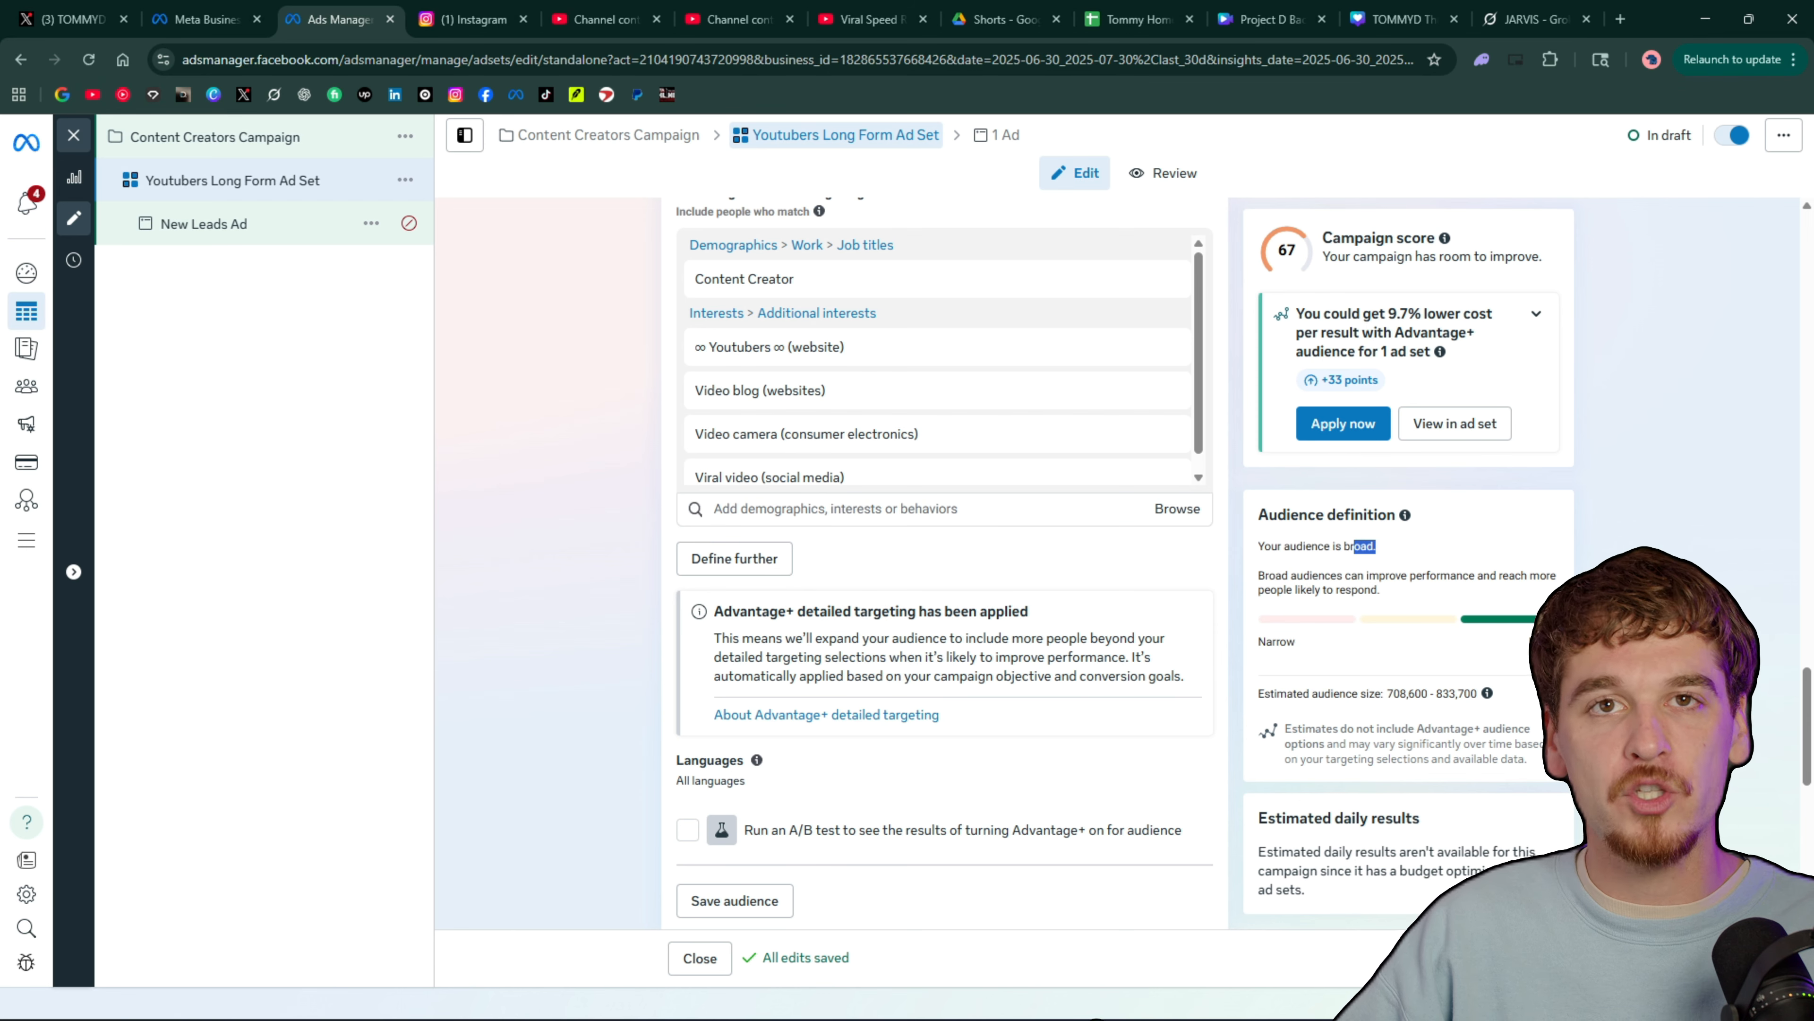
Review the finished audience settings, from custom audiences and locations to detailed targeting, plus the ad transparency and placements sections
scroll(1244, 580, "up", 3)
scroll(1244, 580, "down", 1)
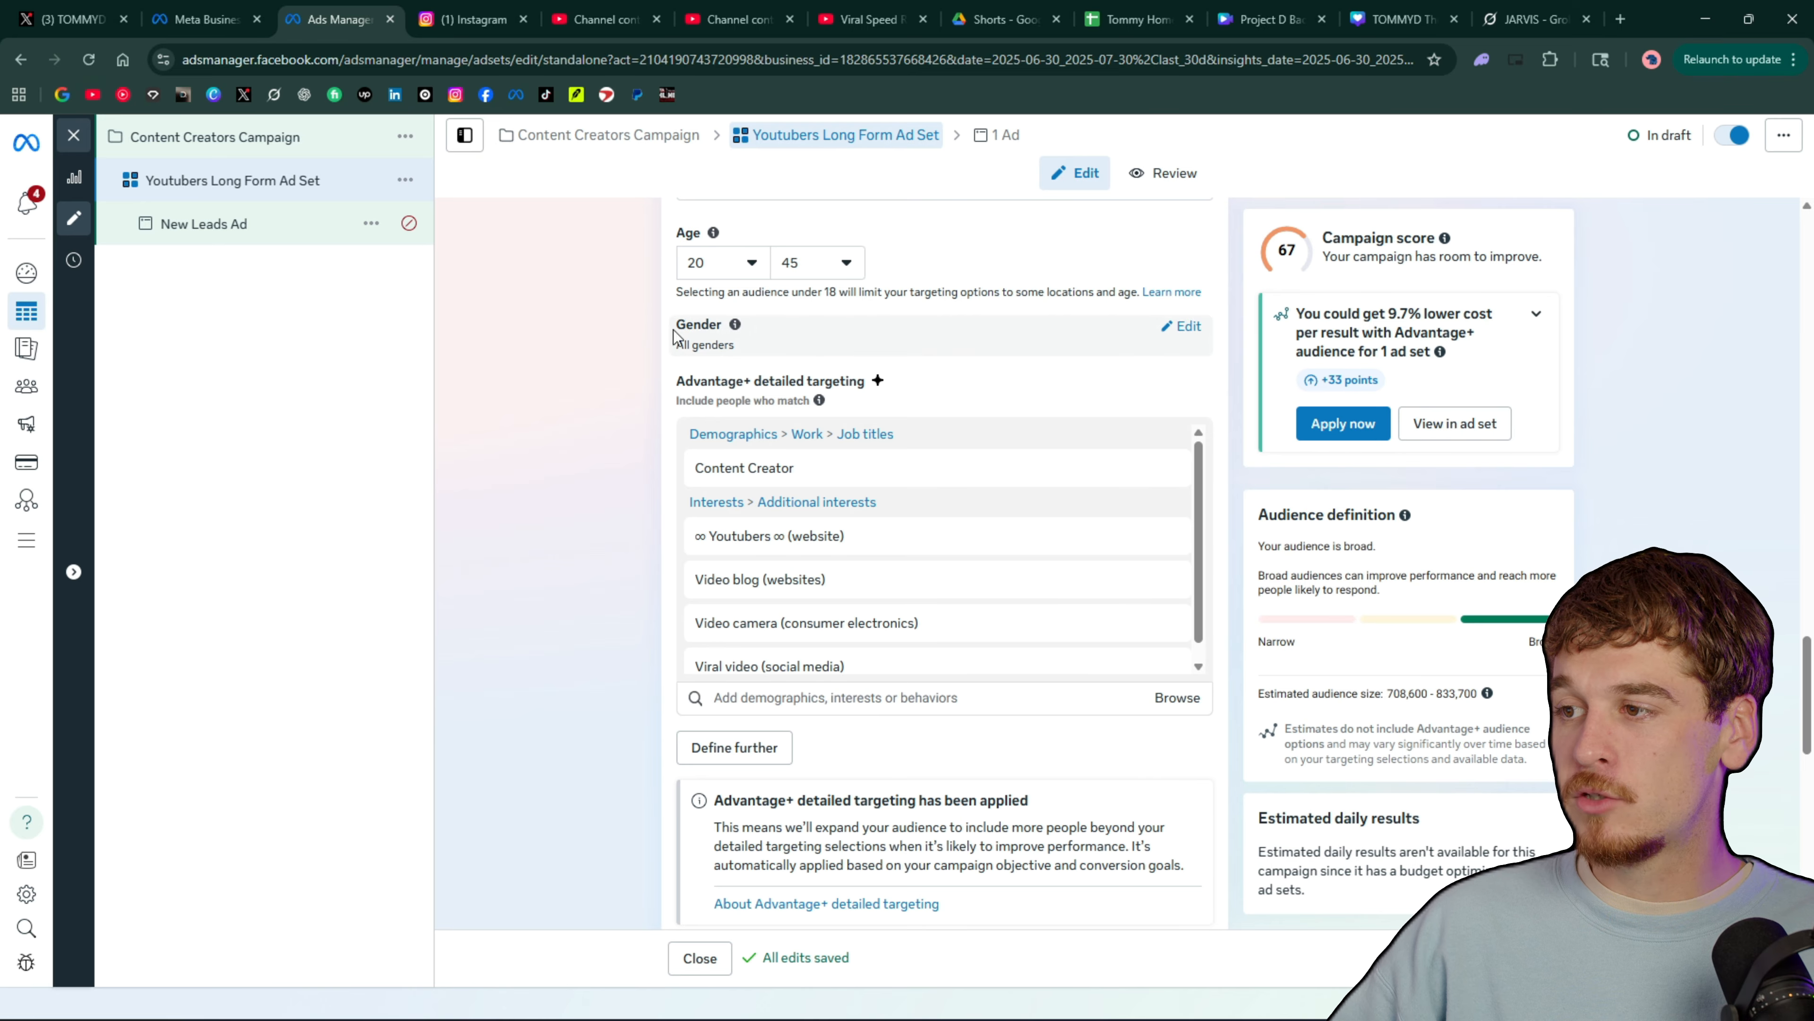
scroll(579, 450, "down", 7)
scroll(579, 449, "down", 2)
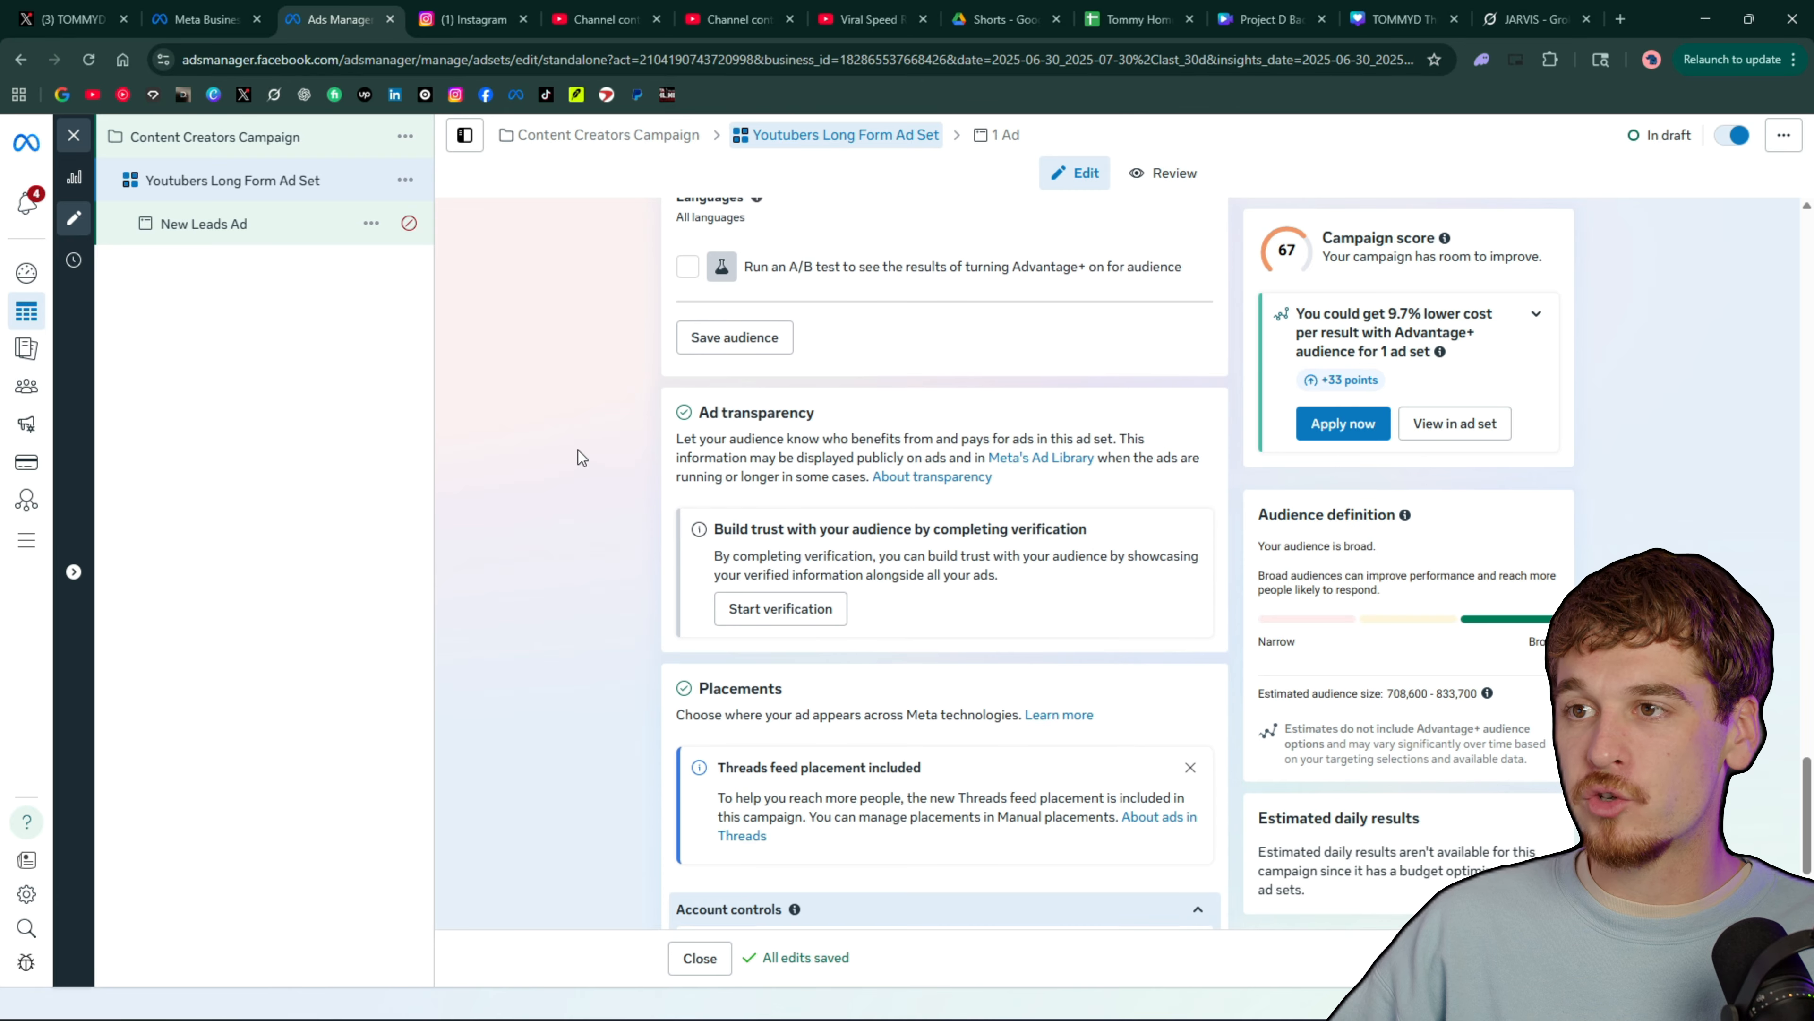
scroll(687, 411, "up", 12)
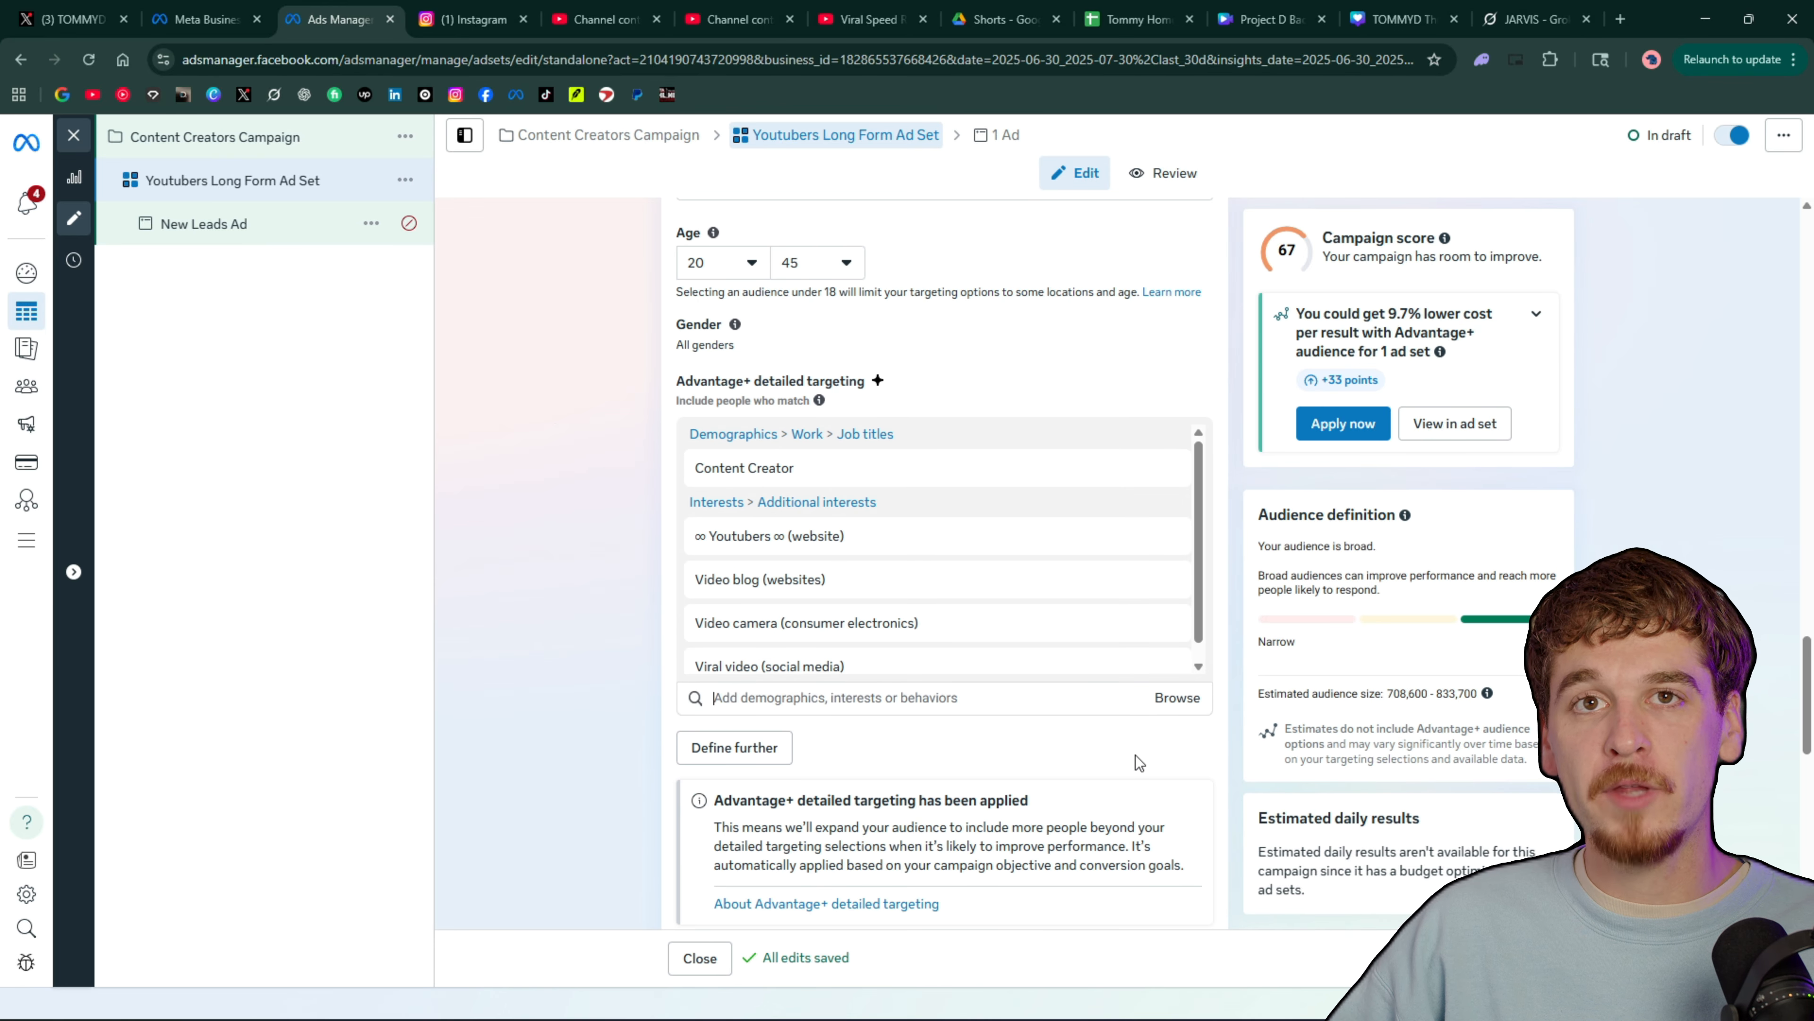
scroll(813, 353, "up", 1)
scroll(814, 353, "up", 6)
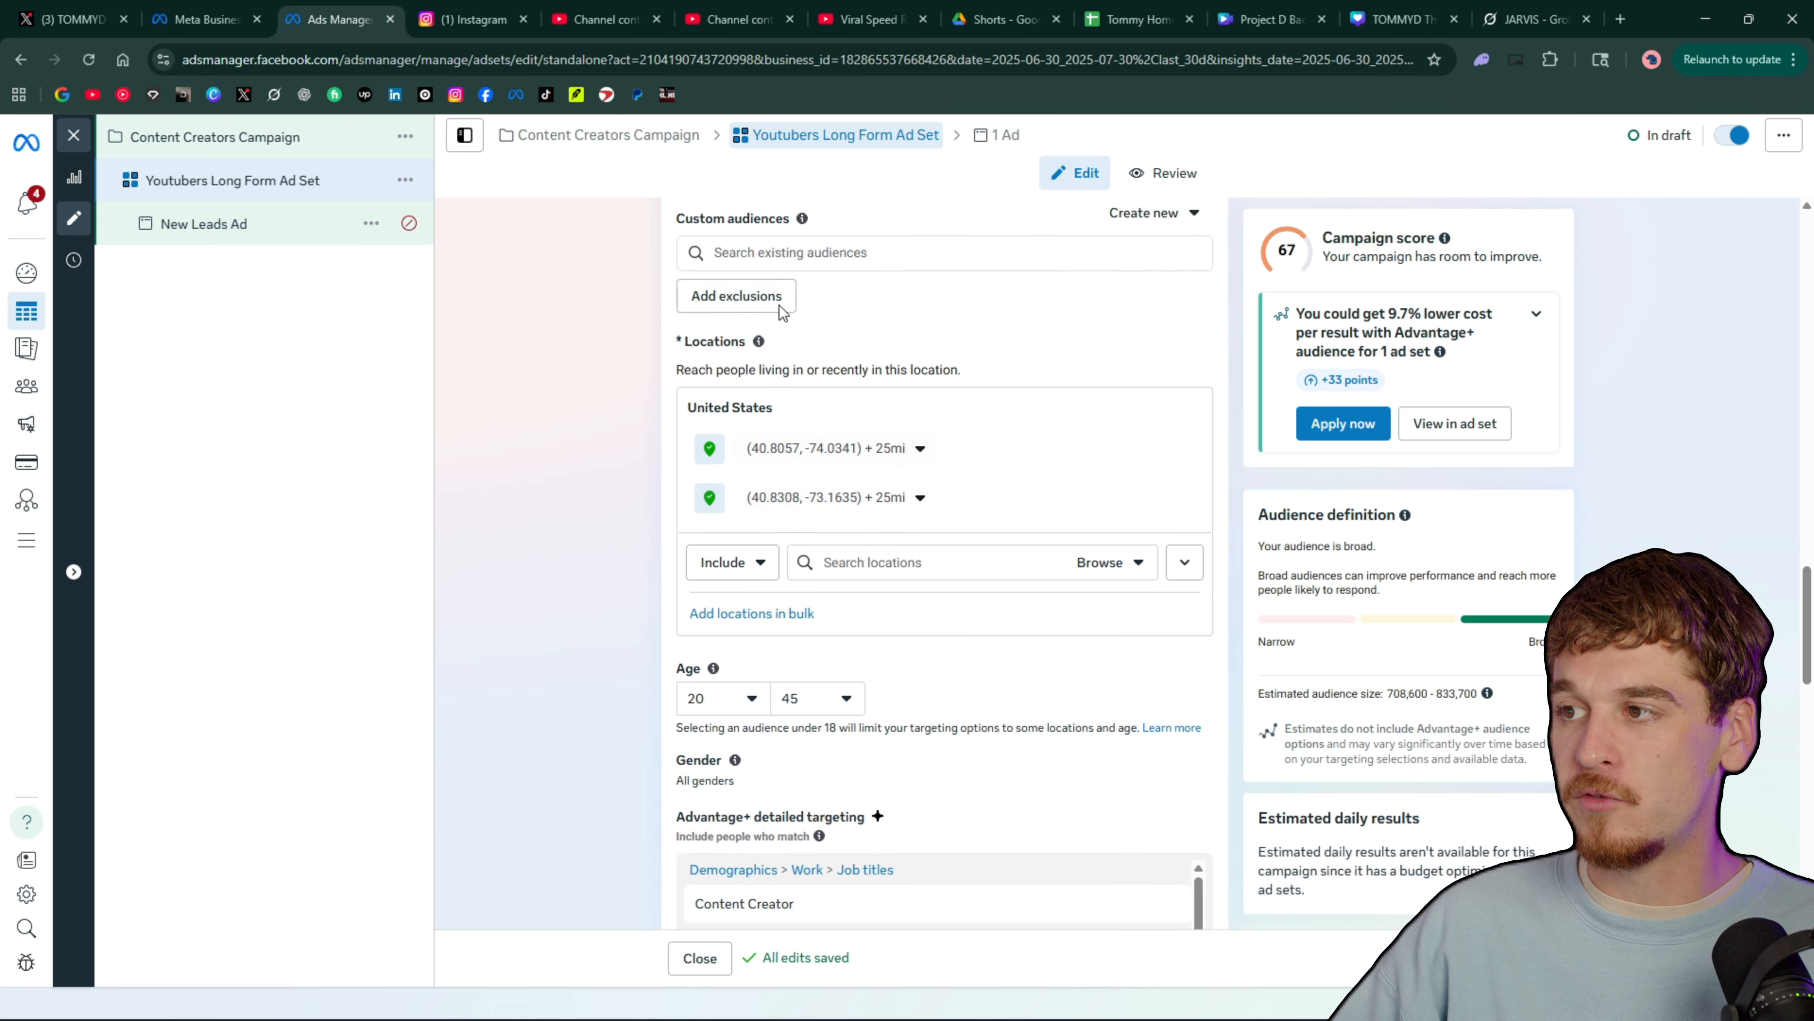
scroll(785, 500, "down", 7)
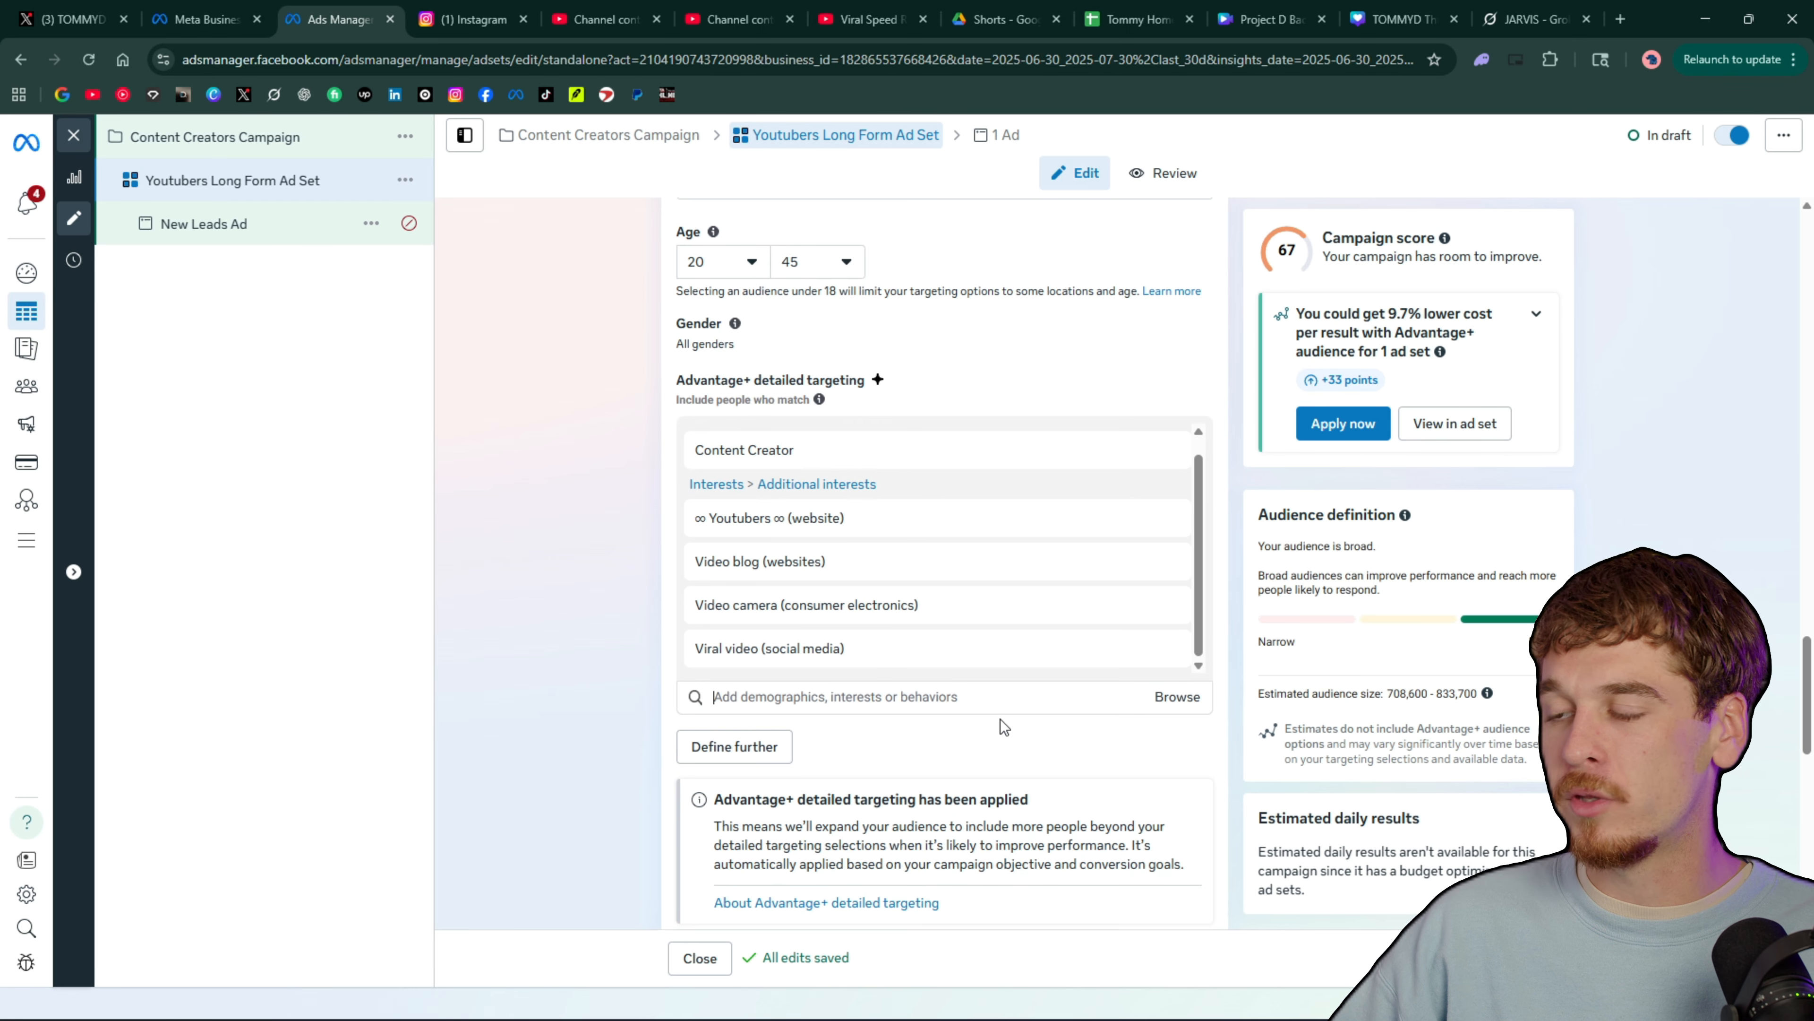
scroll(942, 737, "up", 1)
scroll(942, 736, "down", 13)
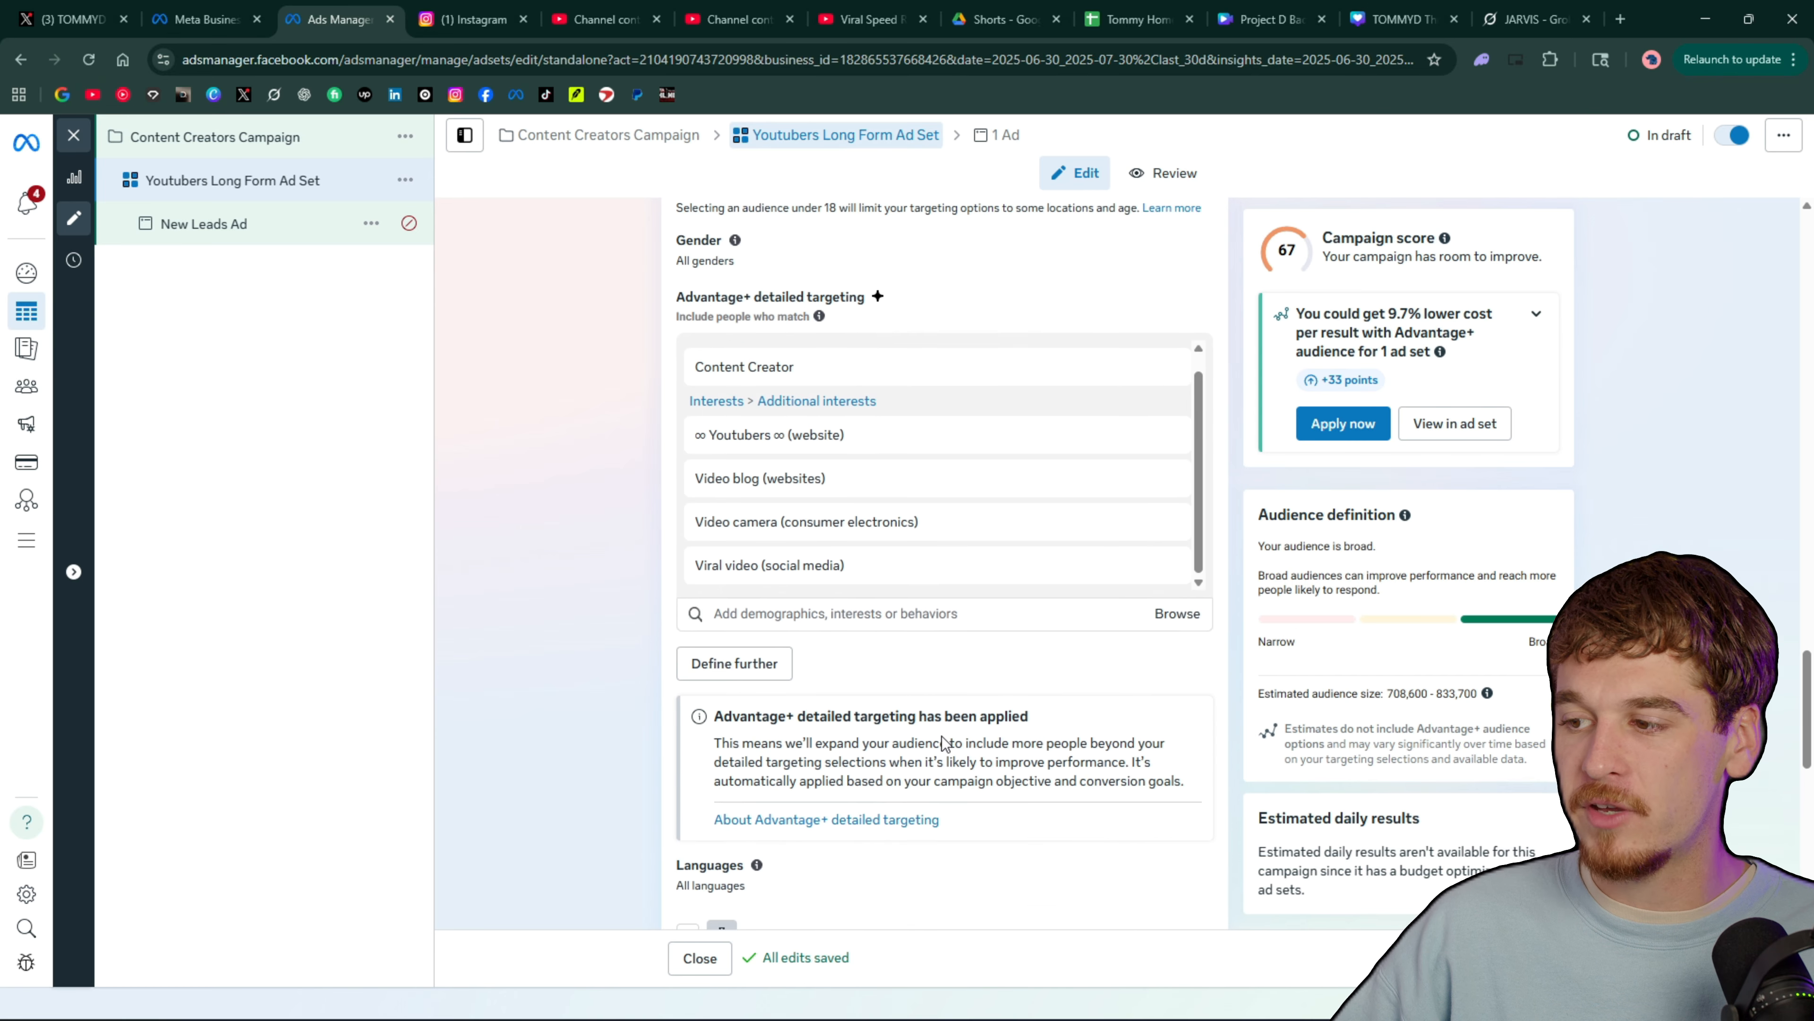
scroll(957, 571, "down", 2)
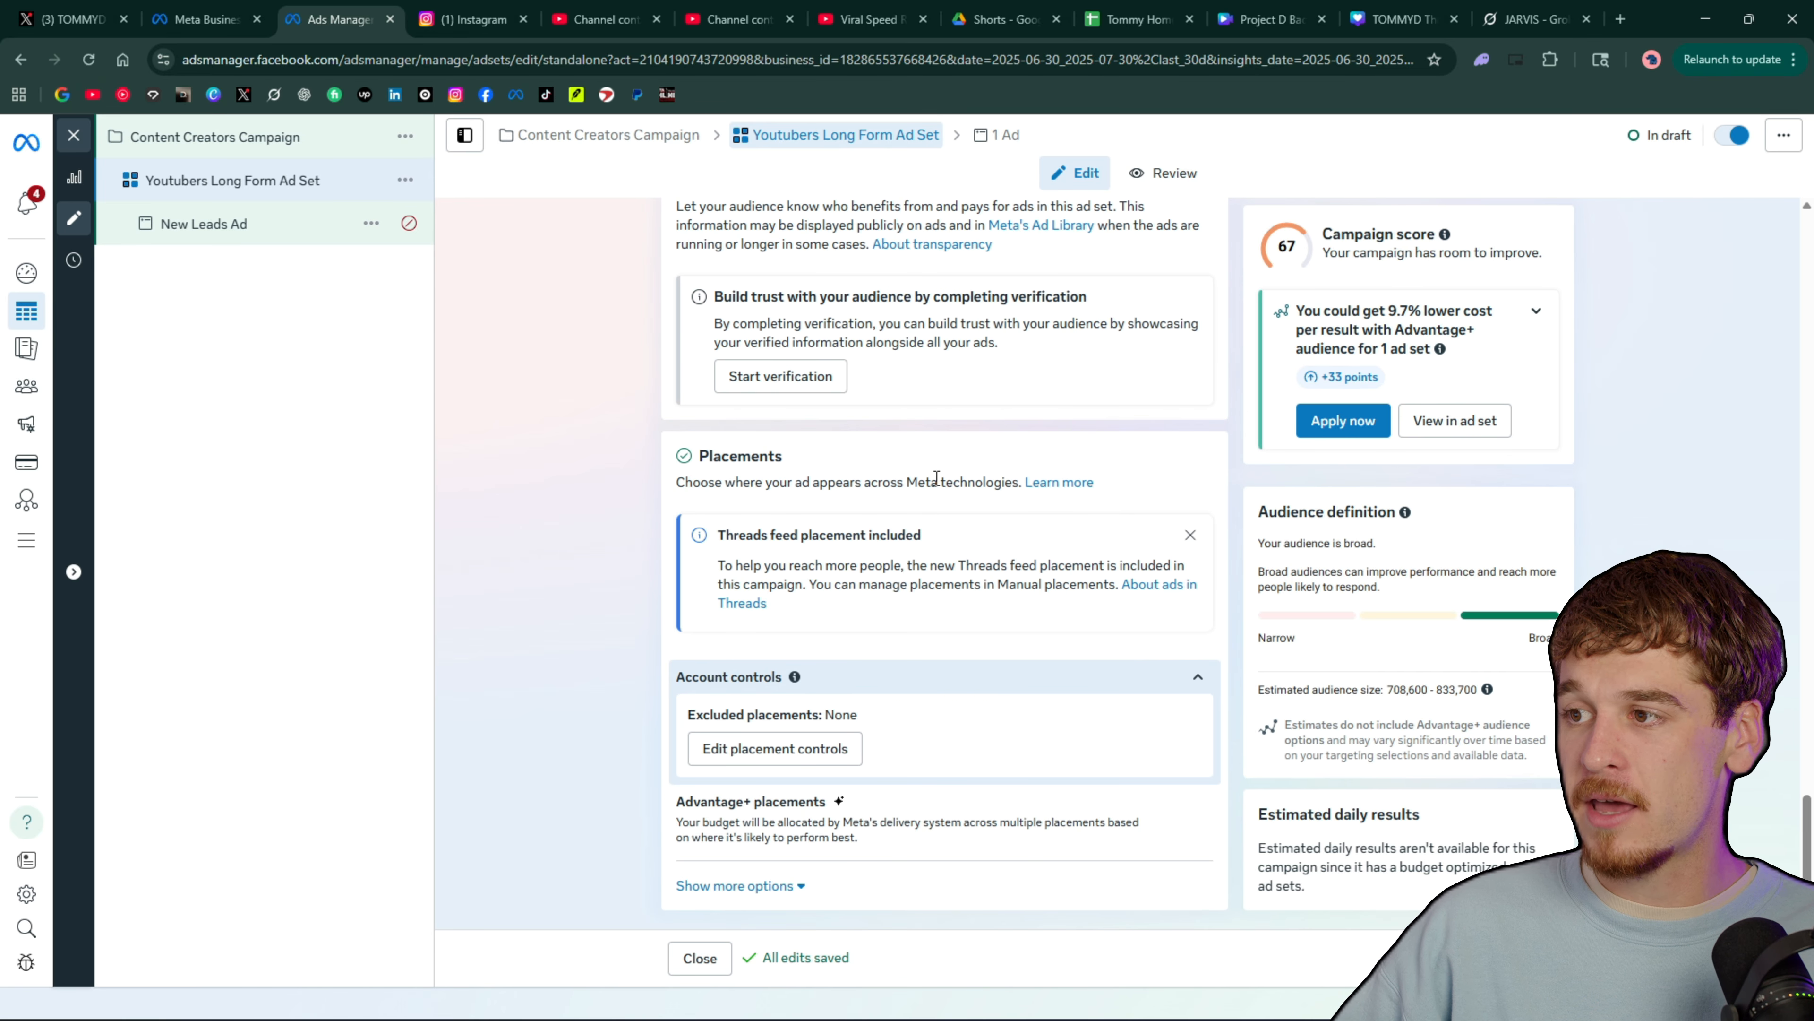
Dismiss the Threads feed placement notice and rename the ad in the Youtubers Long Form Ad Set as "YT LF Video 1"
left_click(1190, 534)
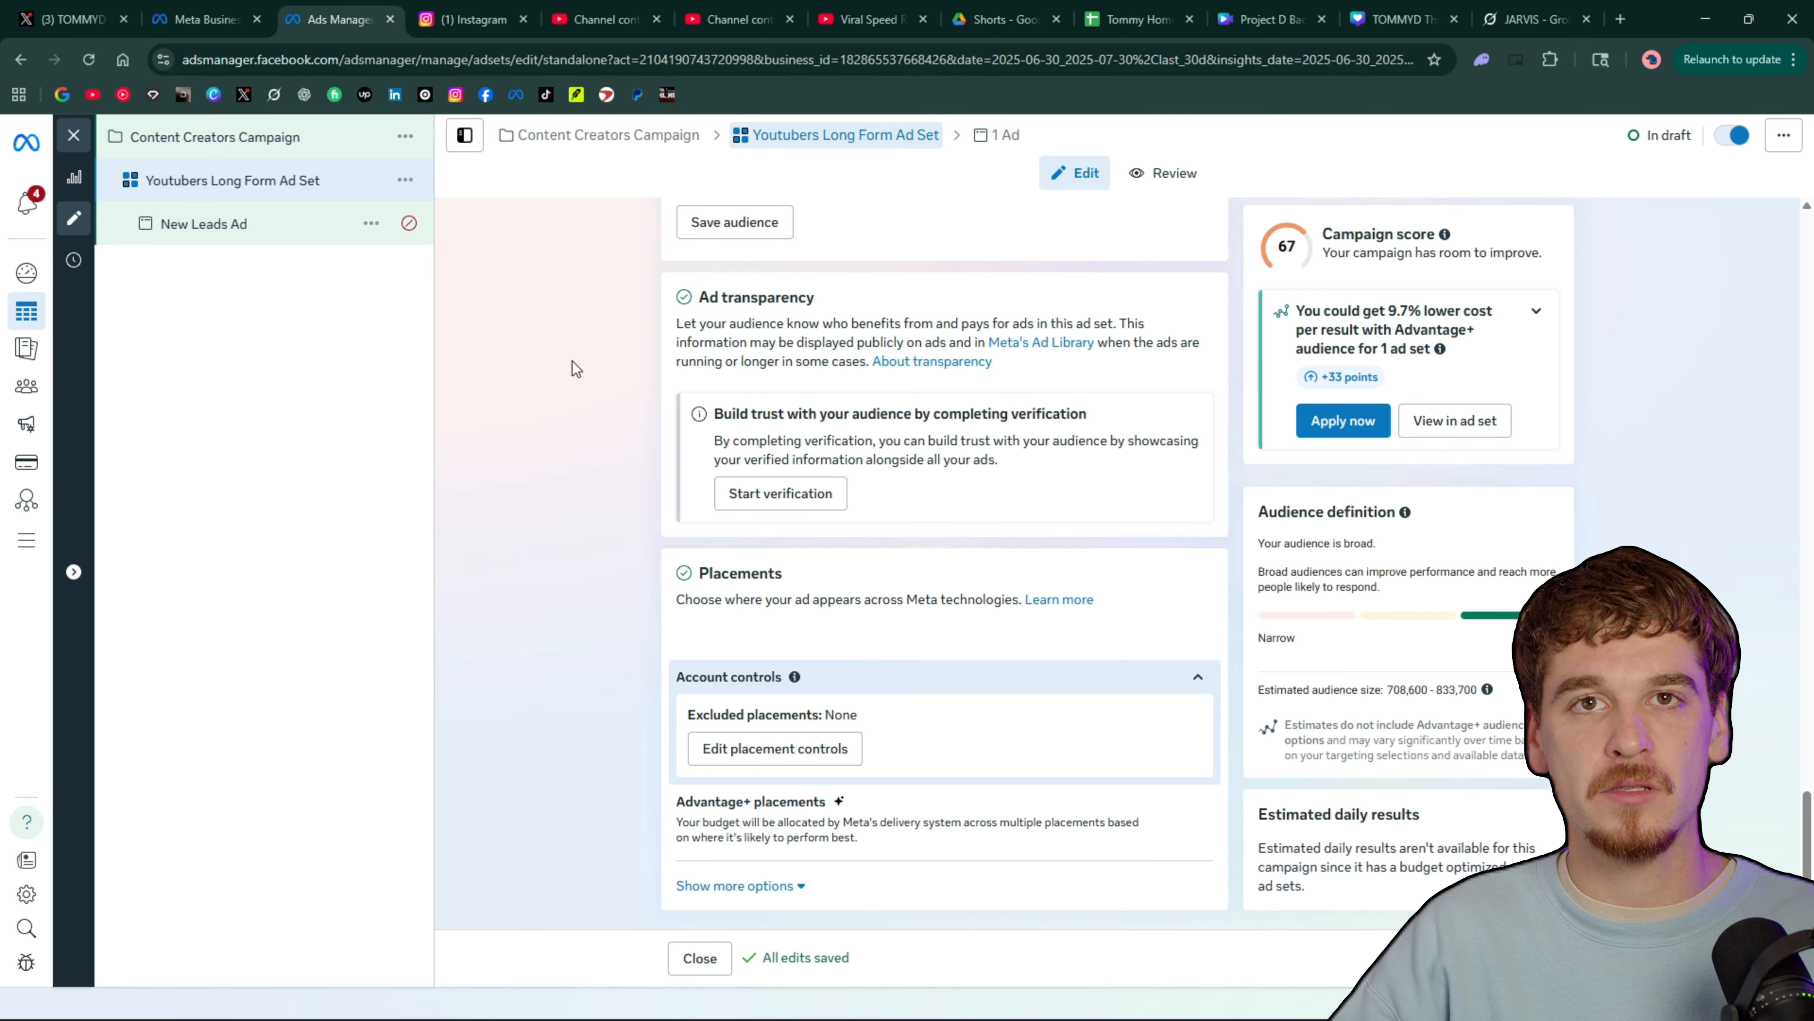
left_click(215, 224)
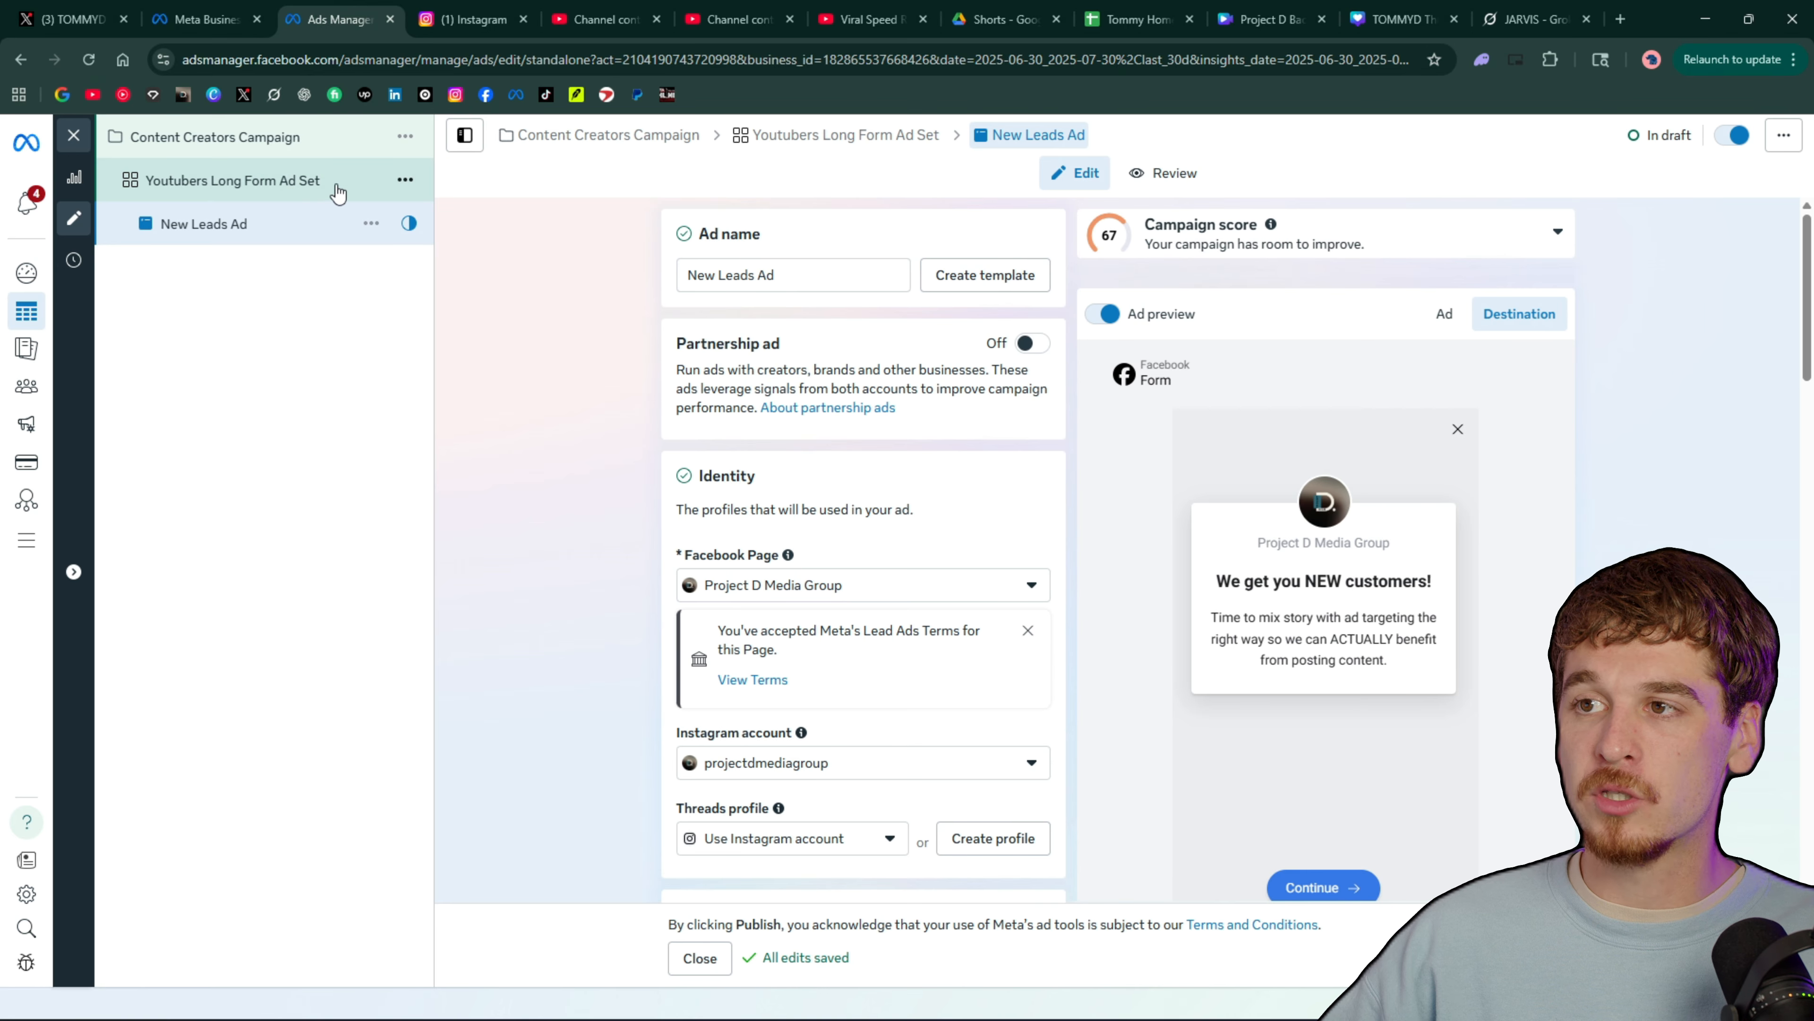
left_click_drag(754, 276, 687, 277)
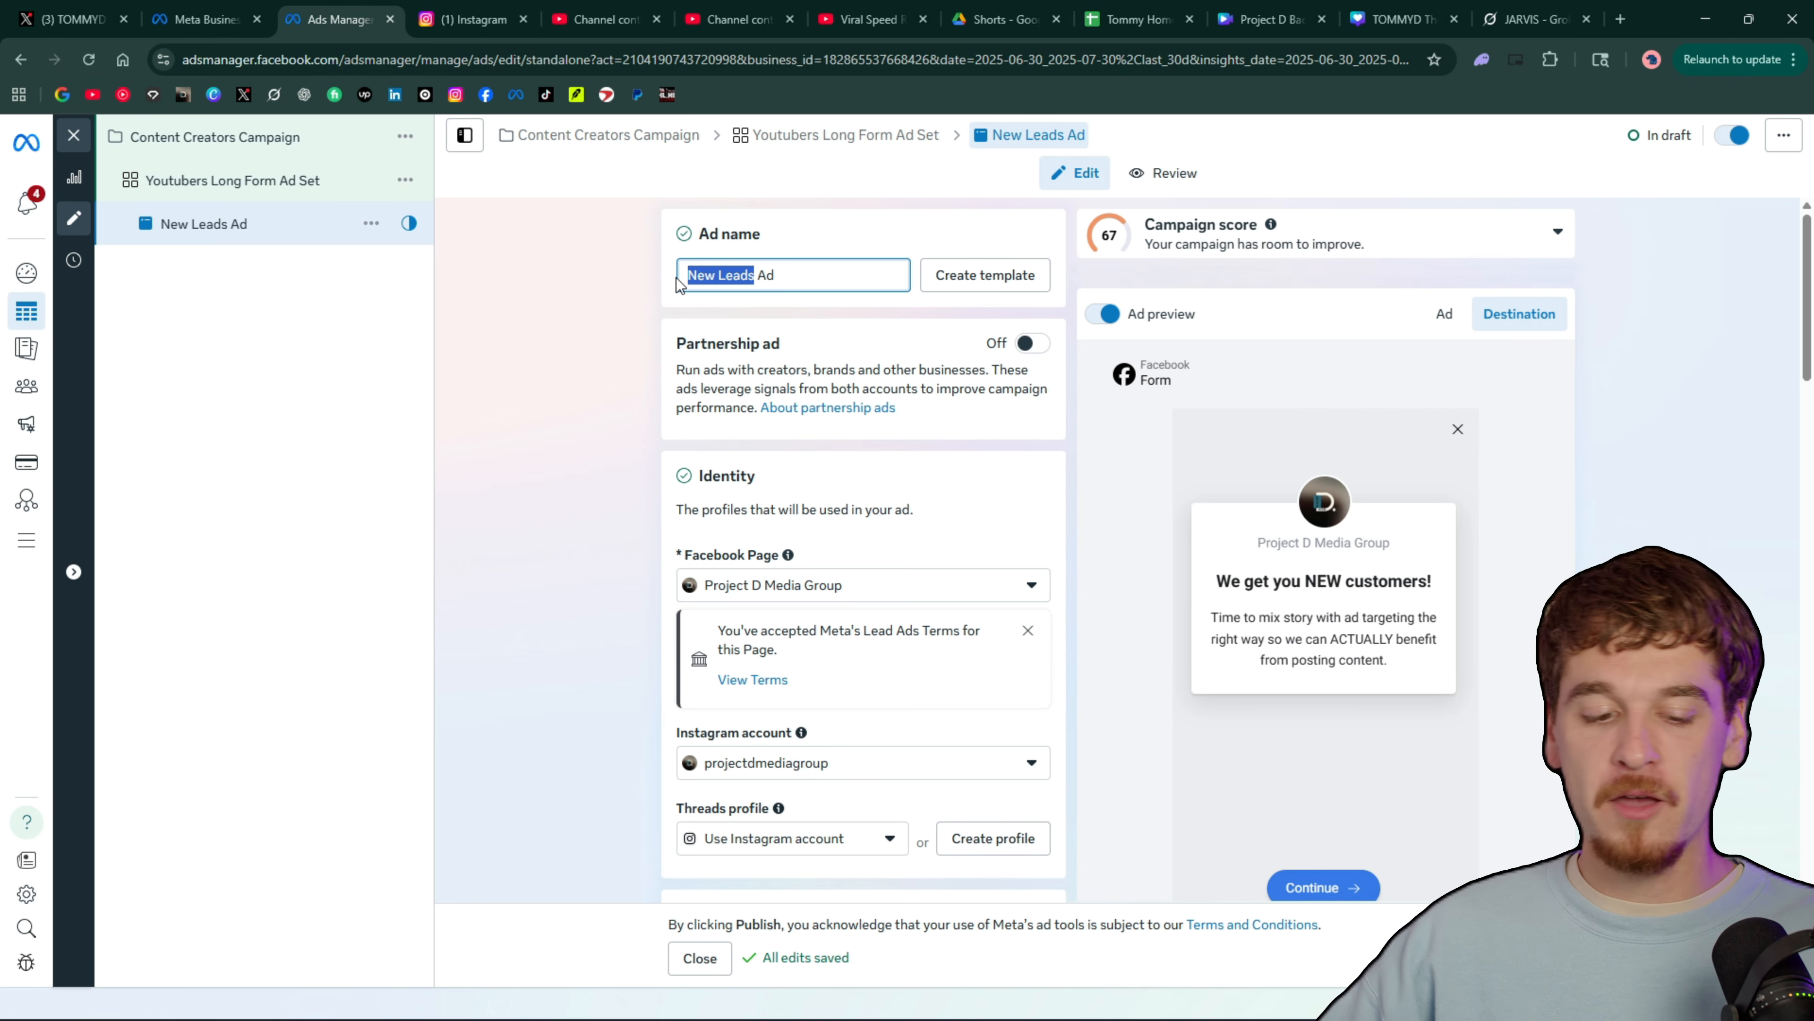
type("YT")
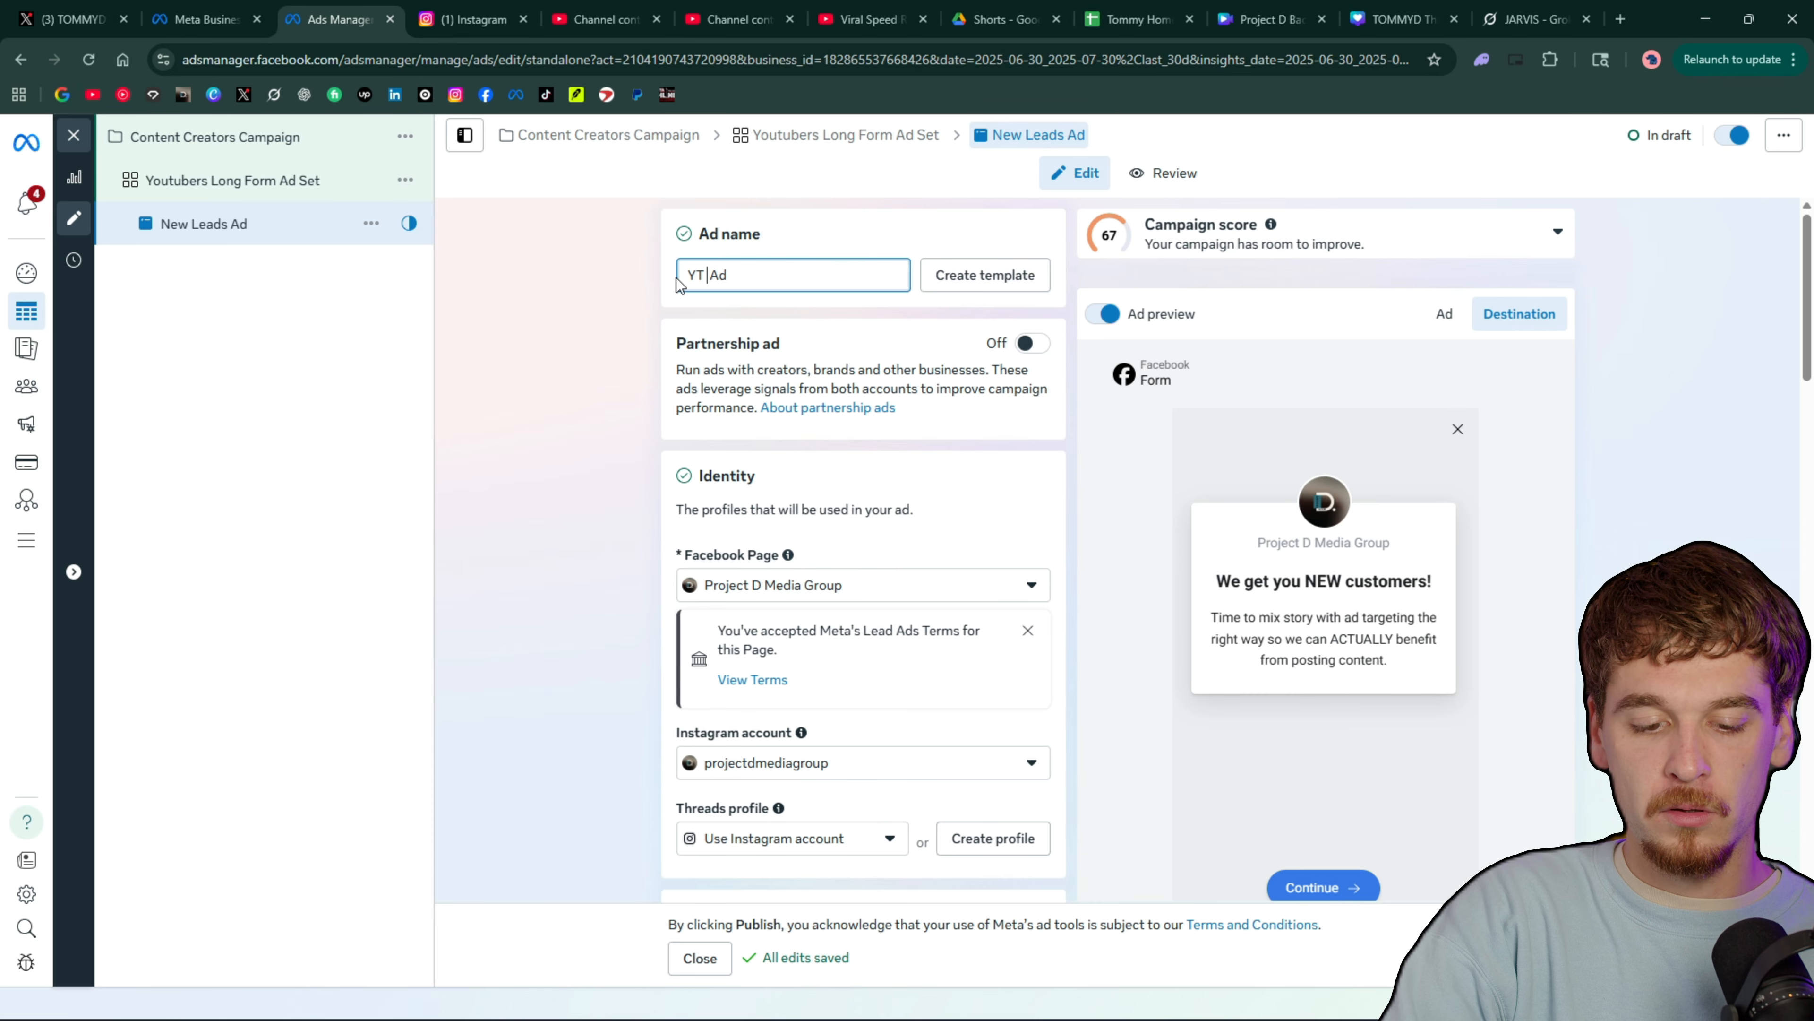
type(" LF Vide")
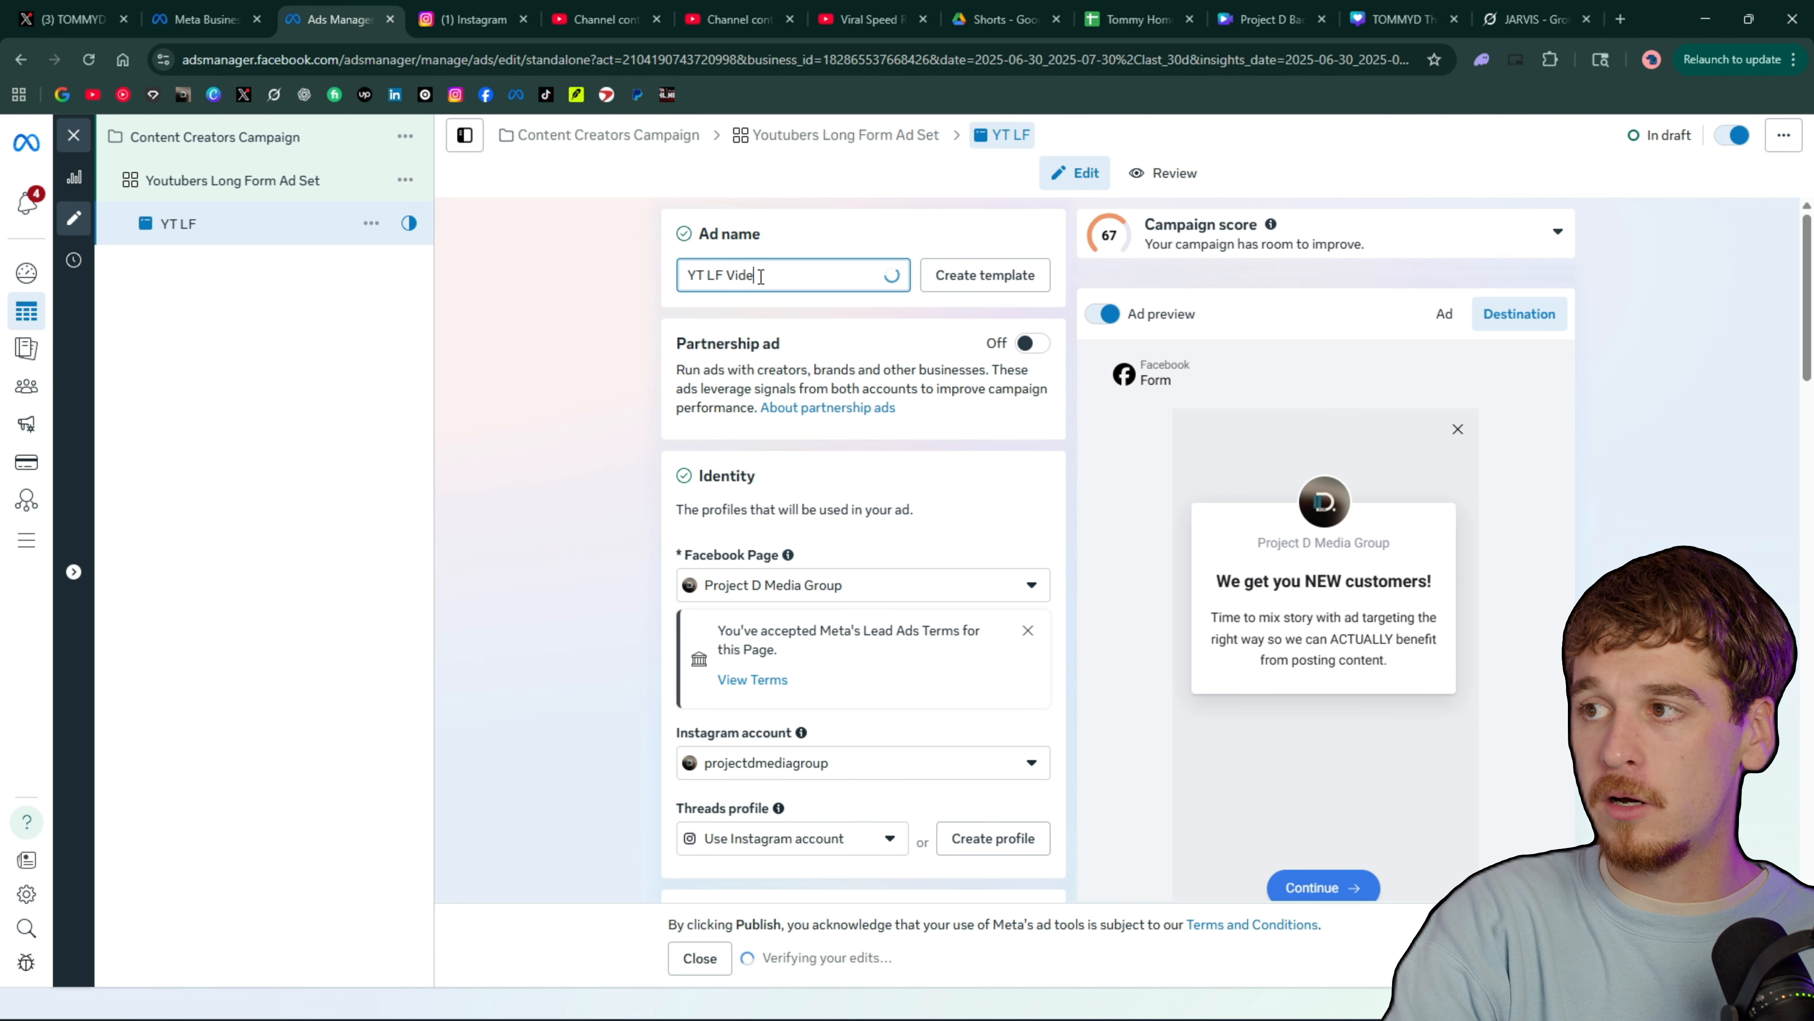
type("o 1")
Check which Facebook Page and Instagram account are selected in the ad's identity settings
scroll(793, 336, "down", 3)
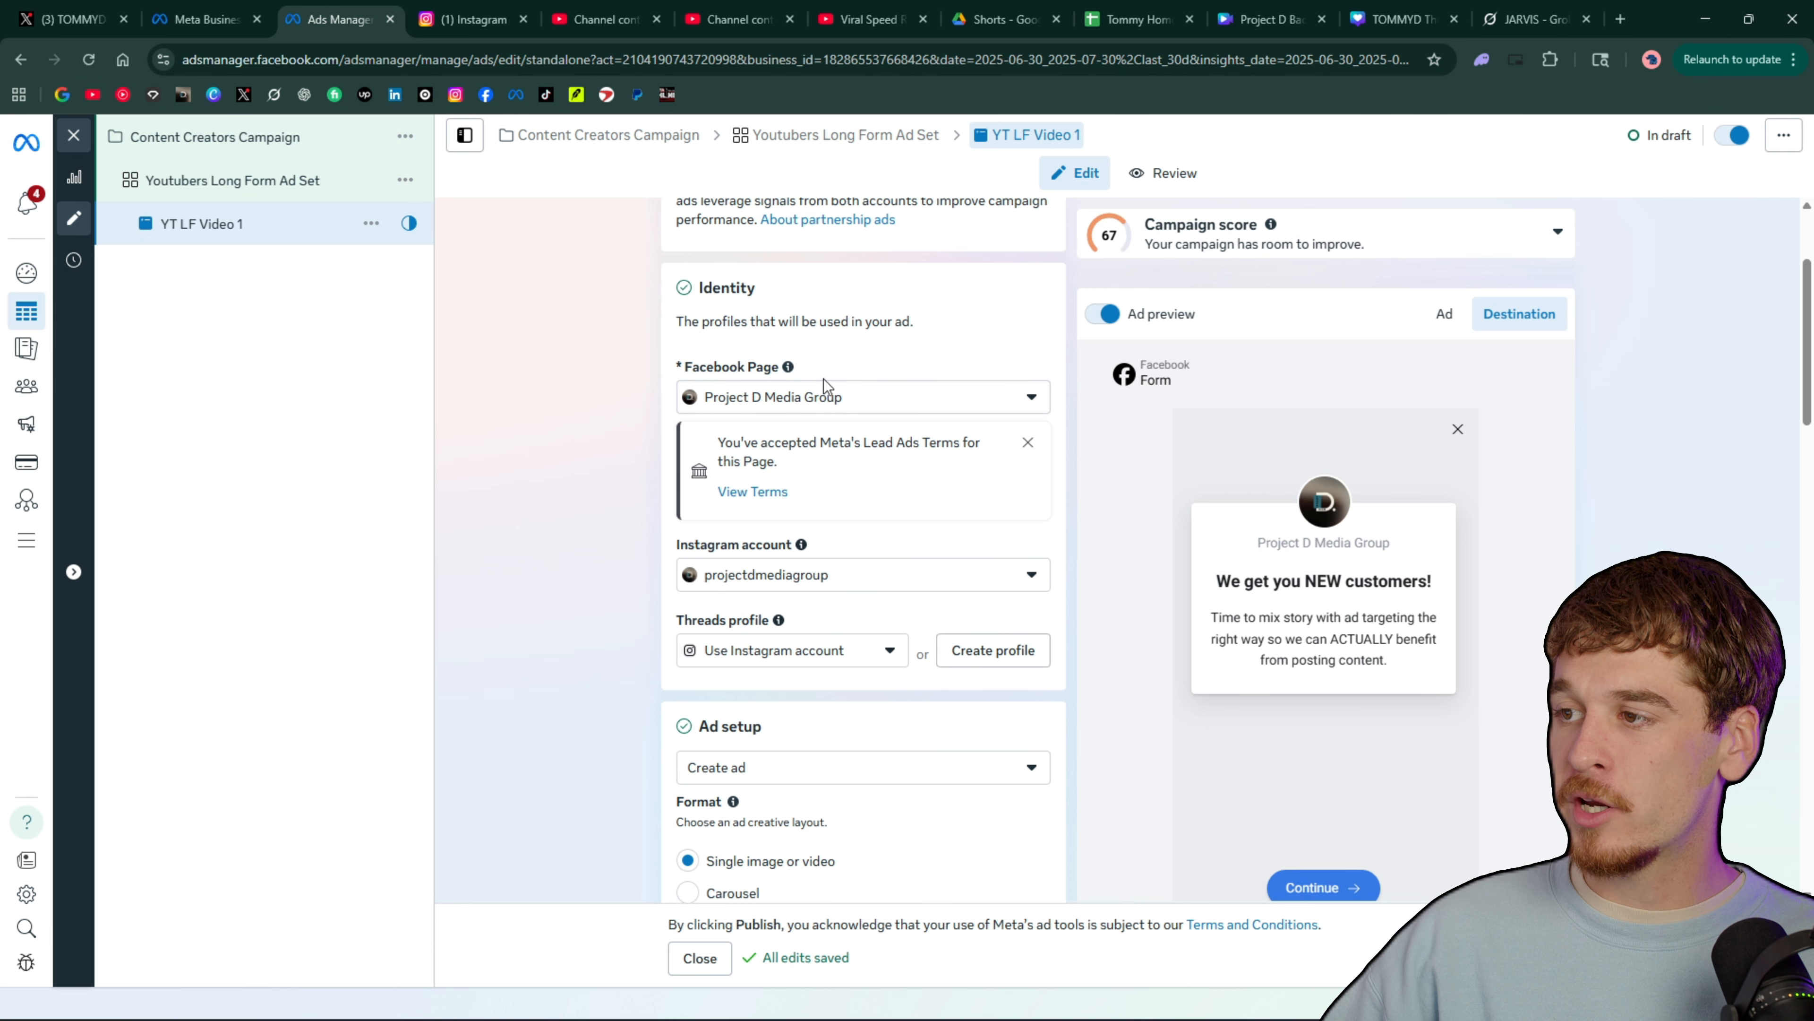
left_click(829, 396)
left_click(829, 399)
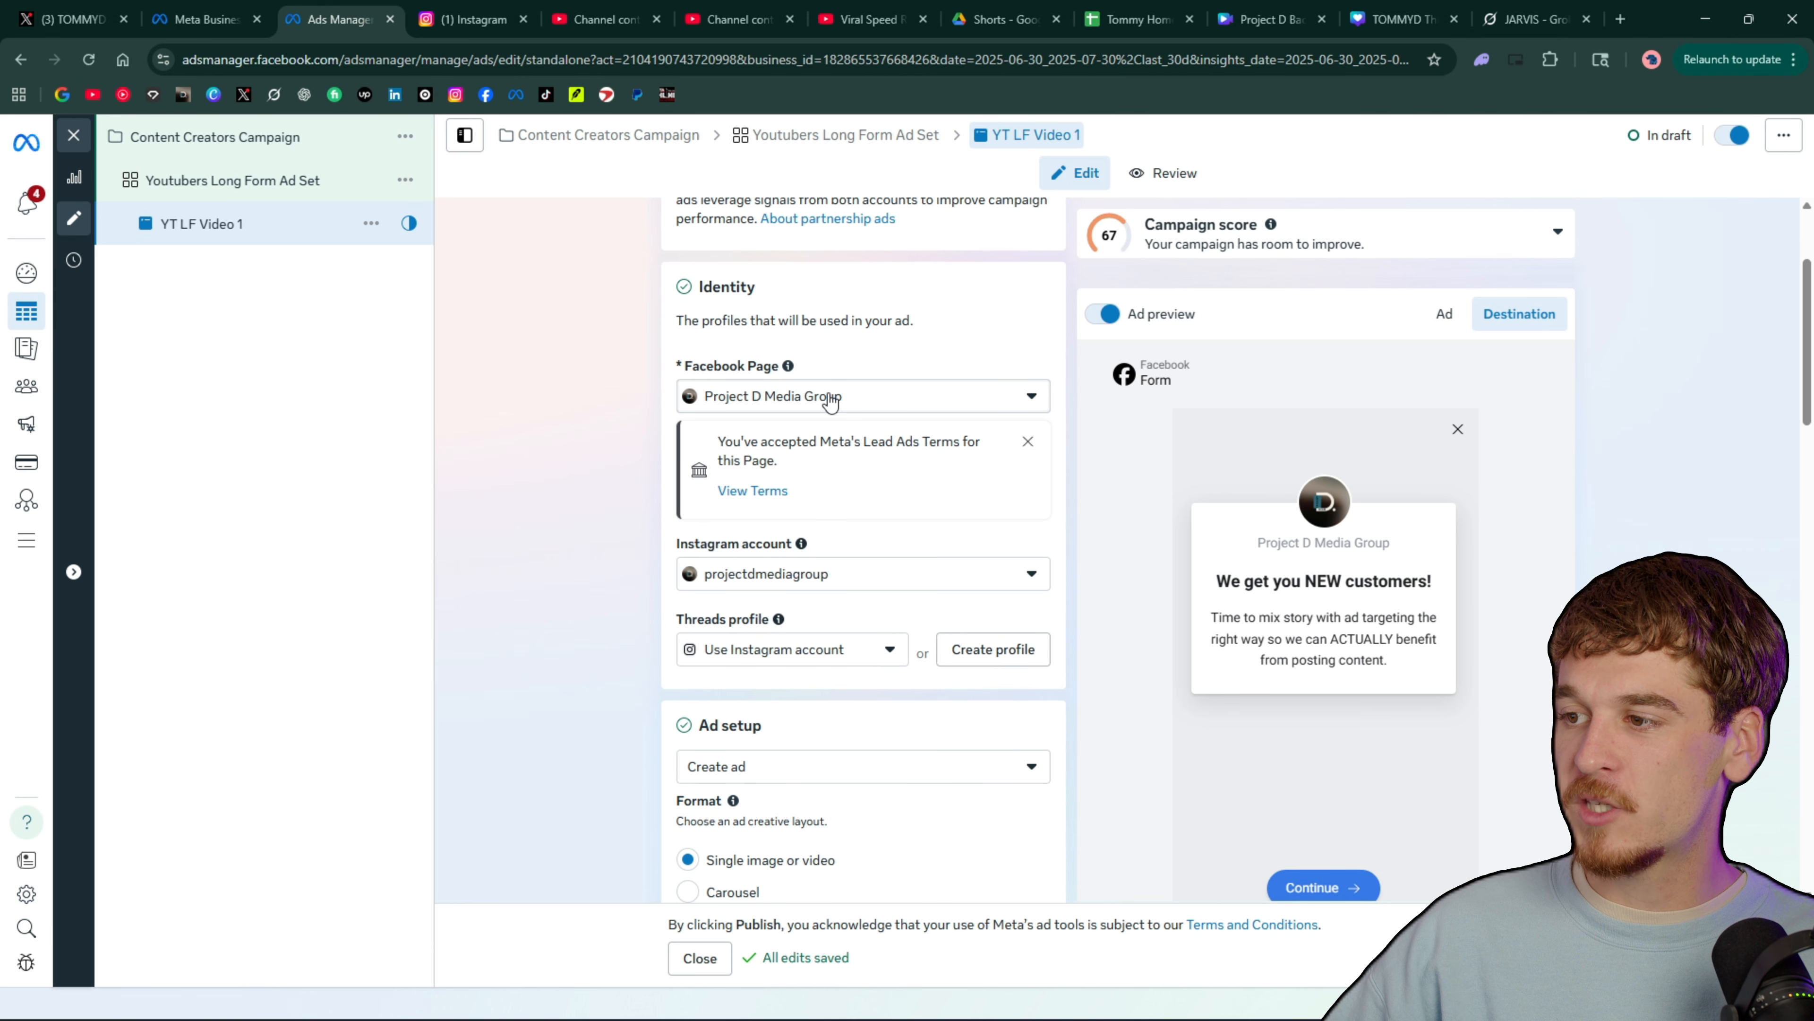
left_click(852, 574)
left_click(857, 574)
scroll(879, 525, "down", 3)
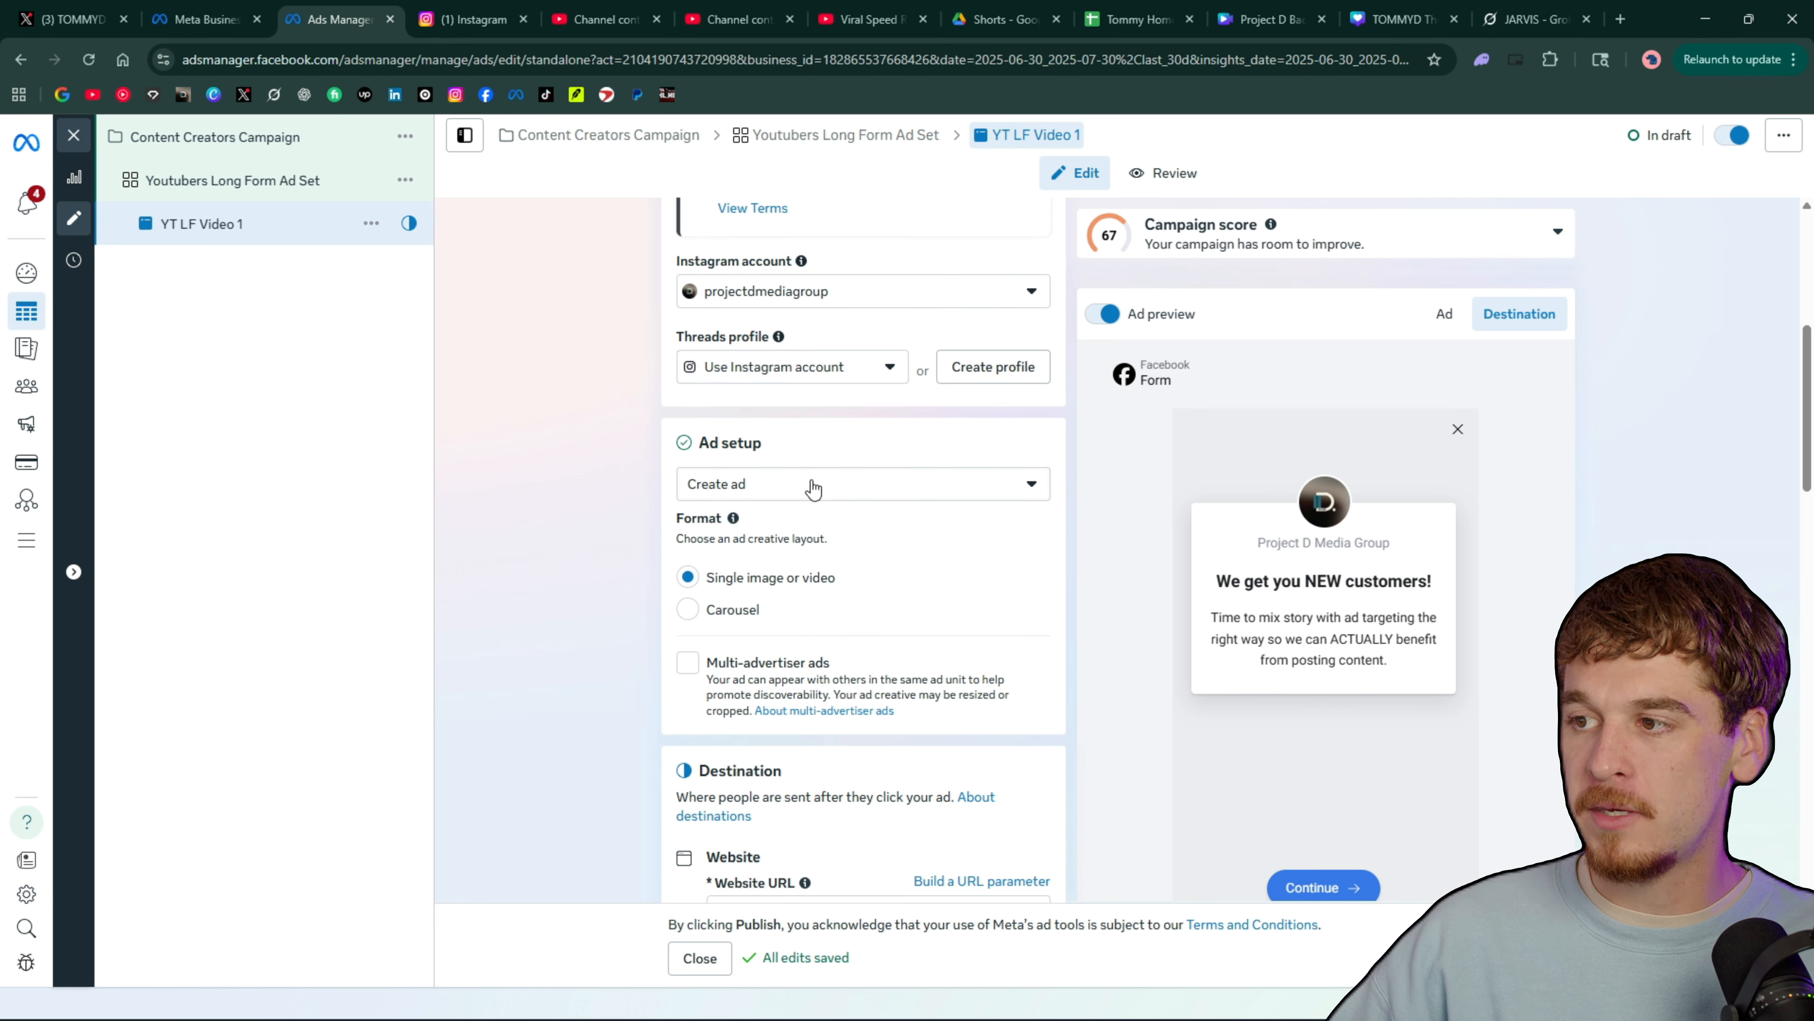
Try the Carousel format in the ad setup and return to Single image or video
scroll(832, 533, "down", 3)
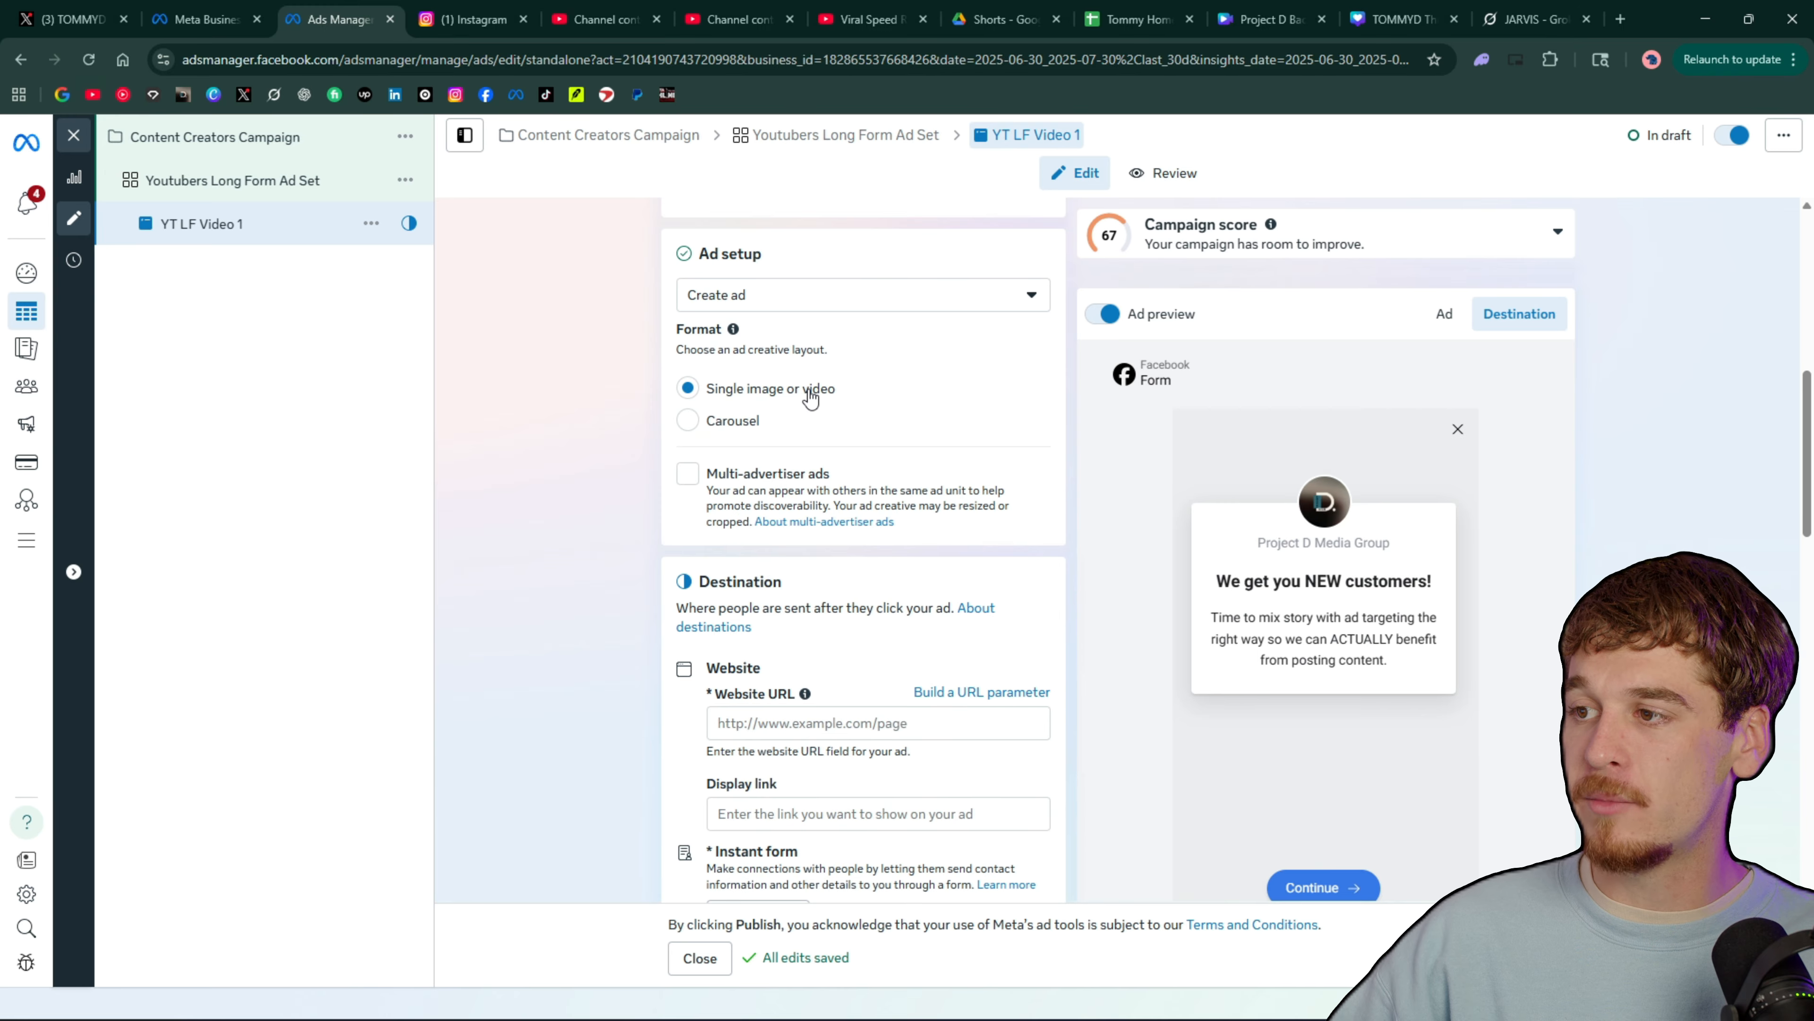
left_click(730, 421)
scroll(750, 411, "down", 5)
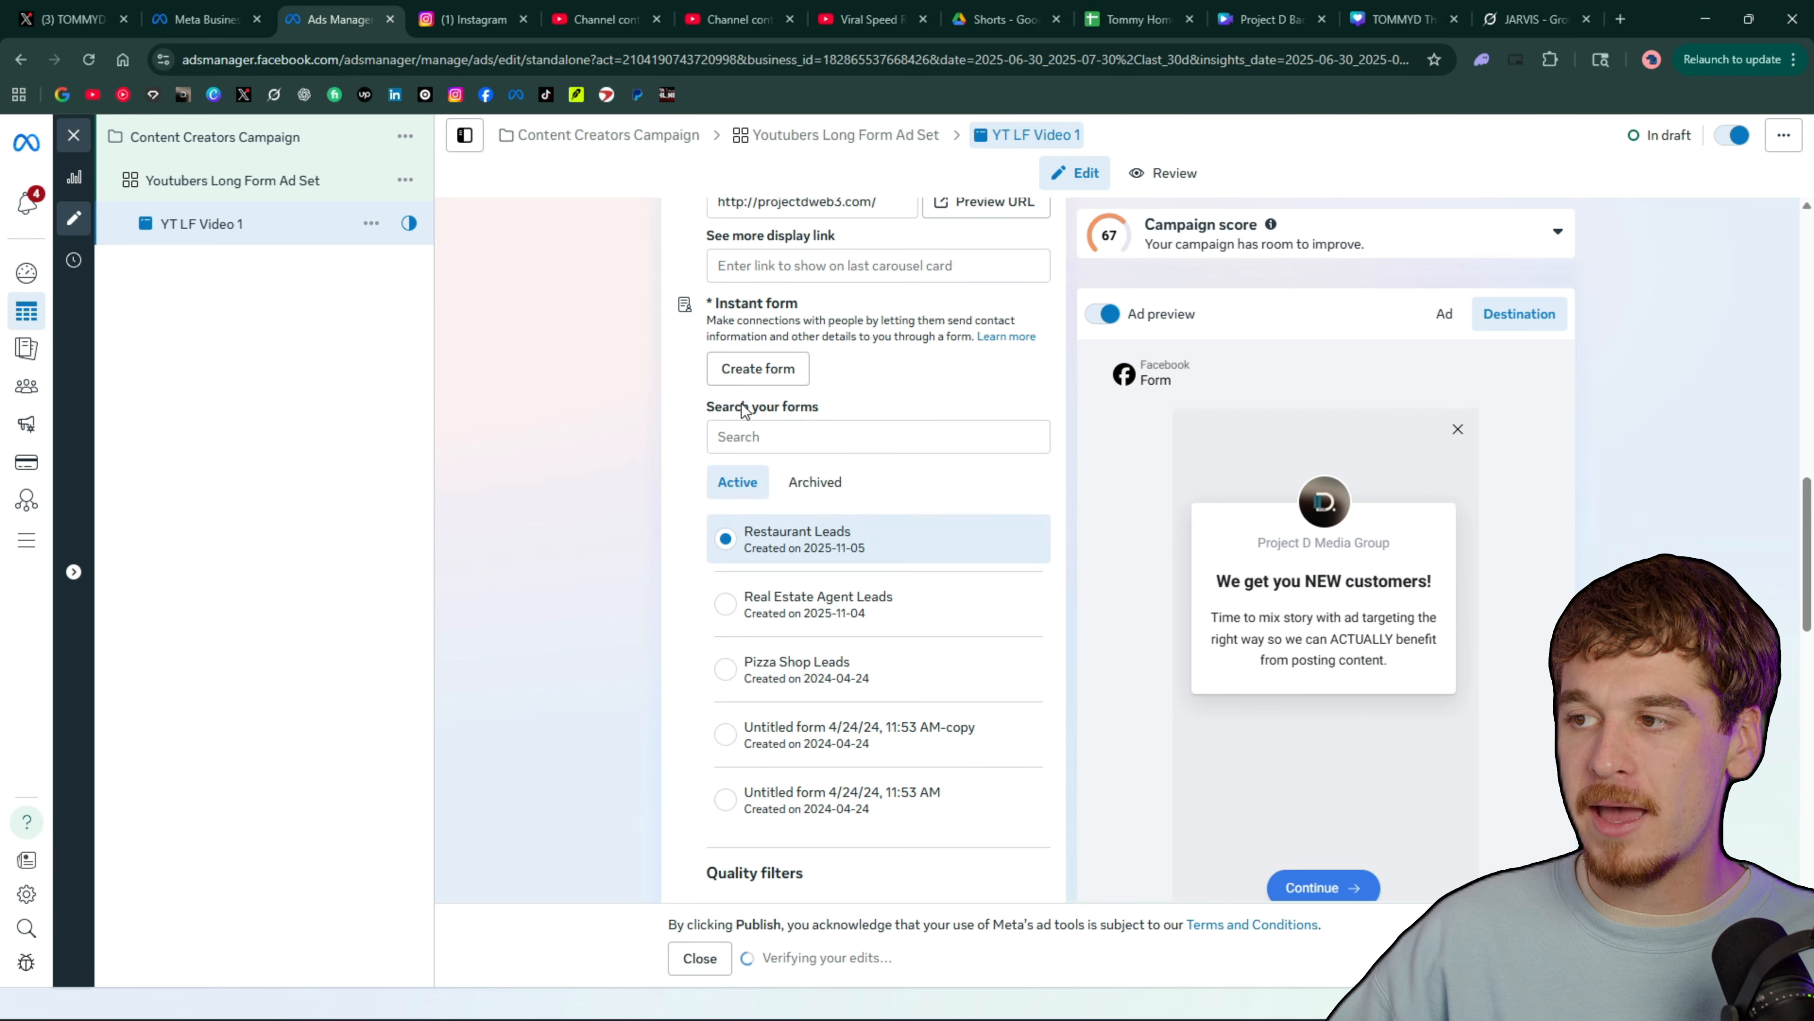
scroll(770, 423, "up", 7)
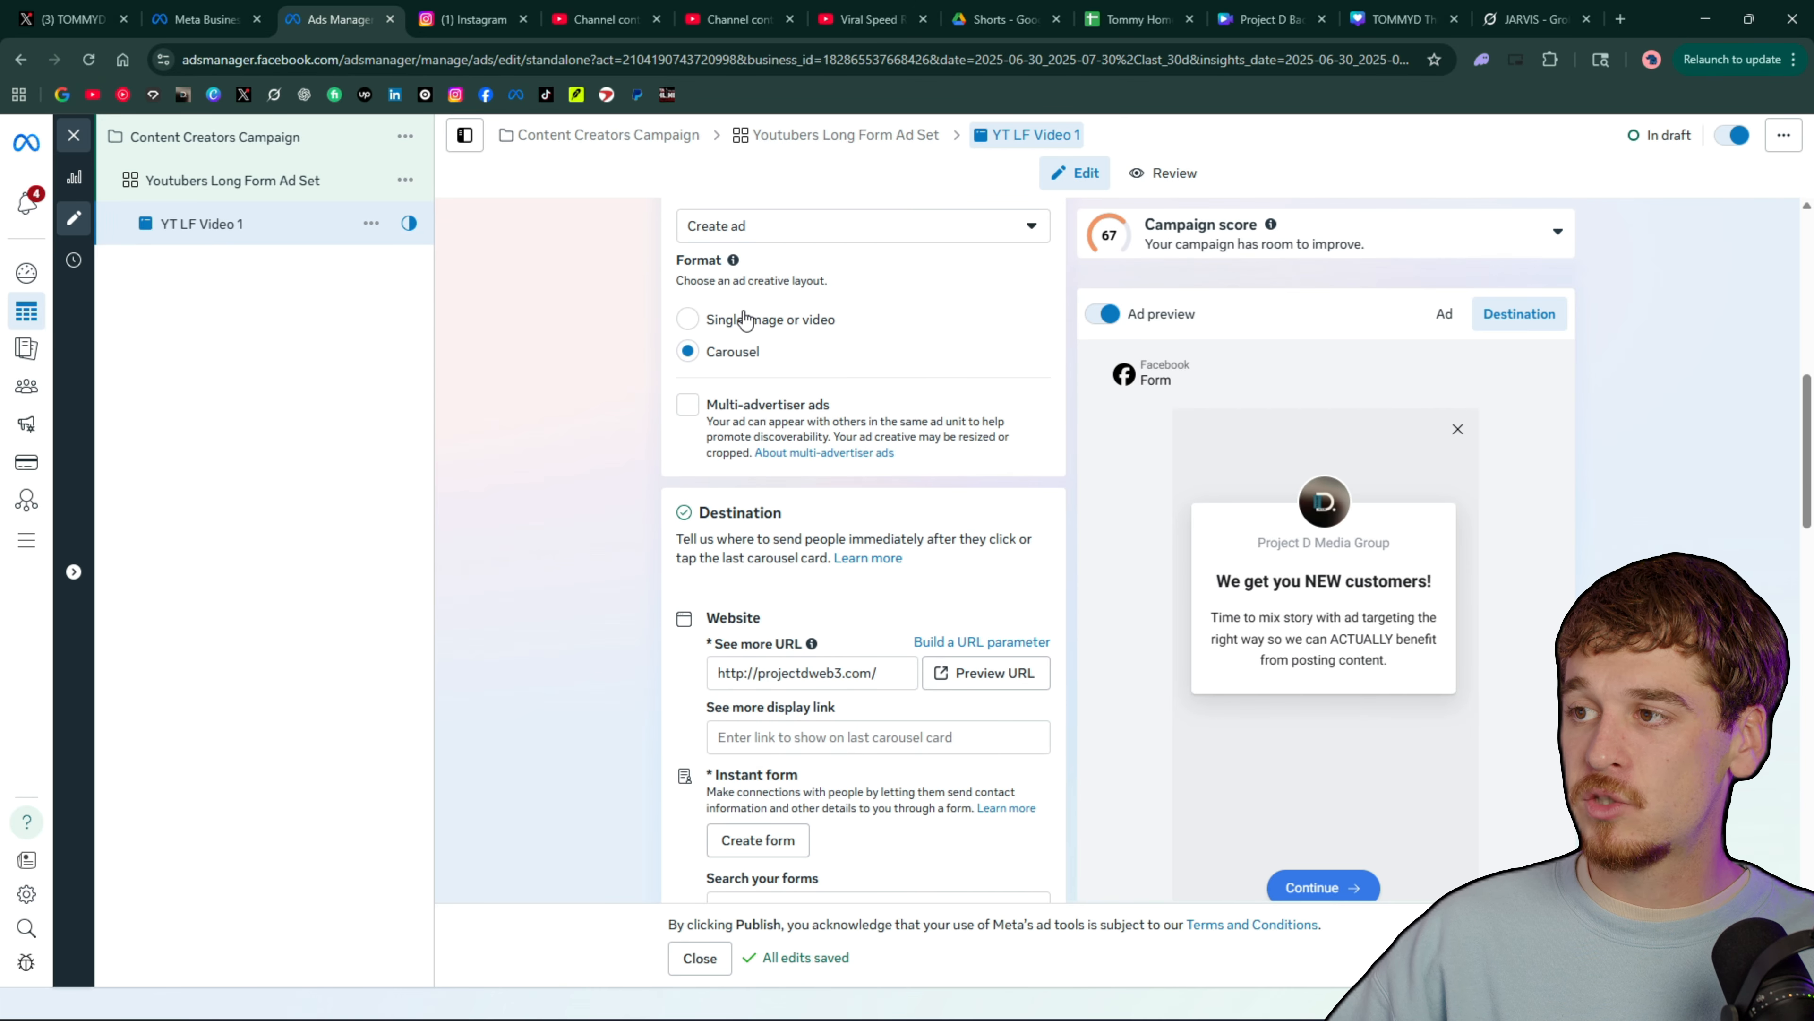
left_click(745, 319)
scroll(750, 400, "up", 7)
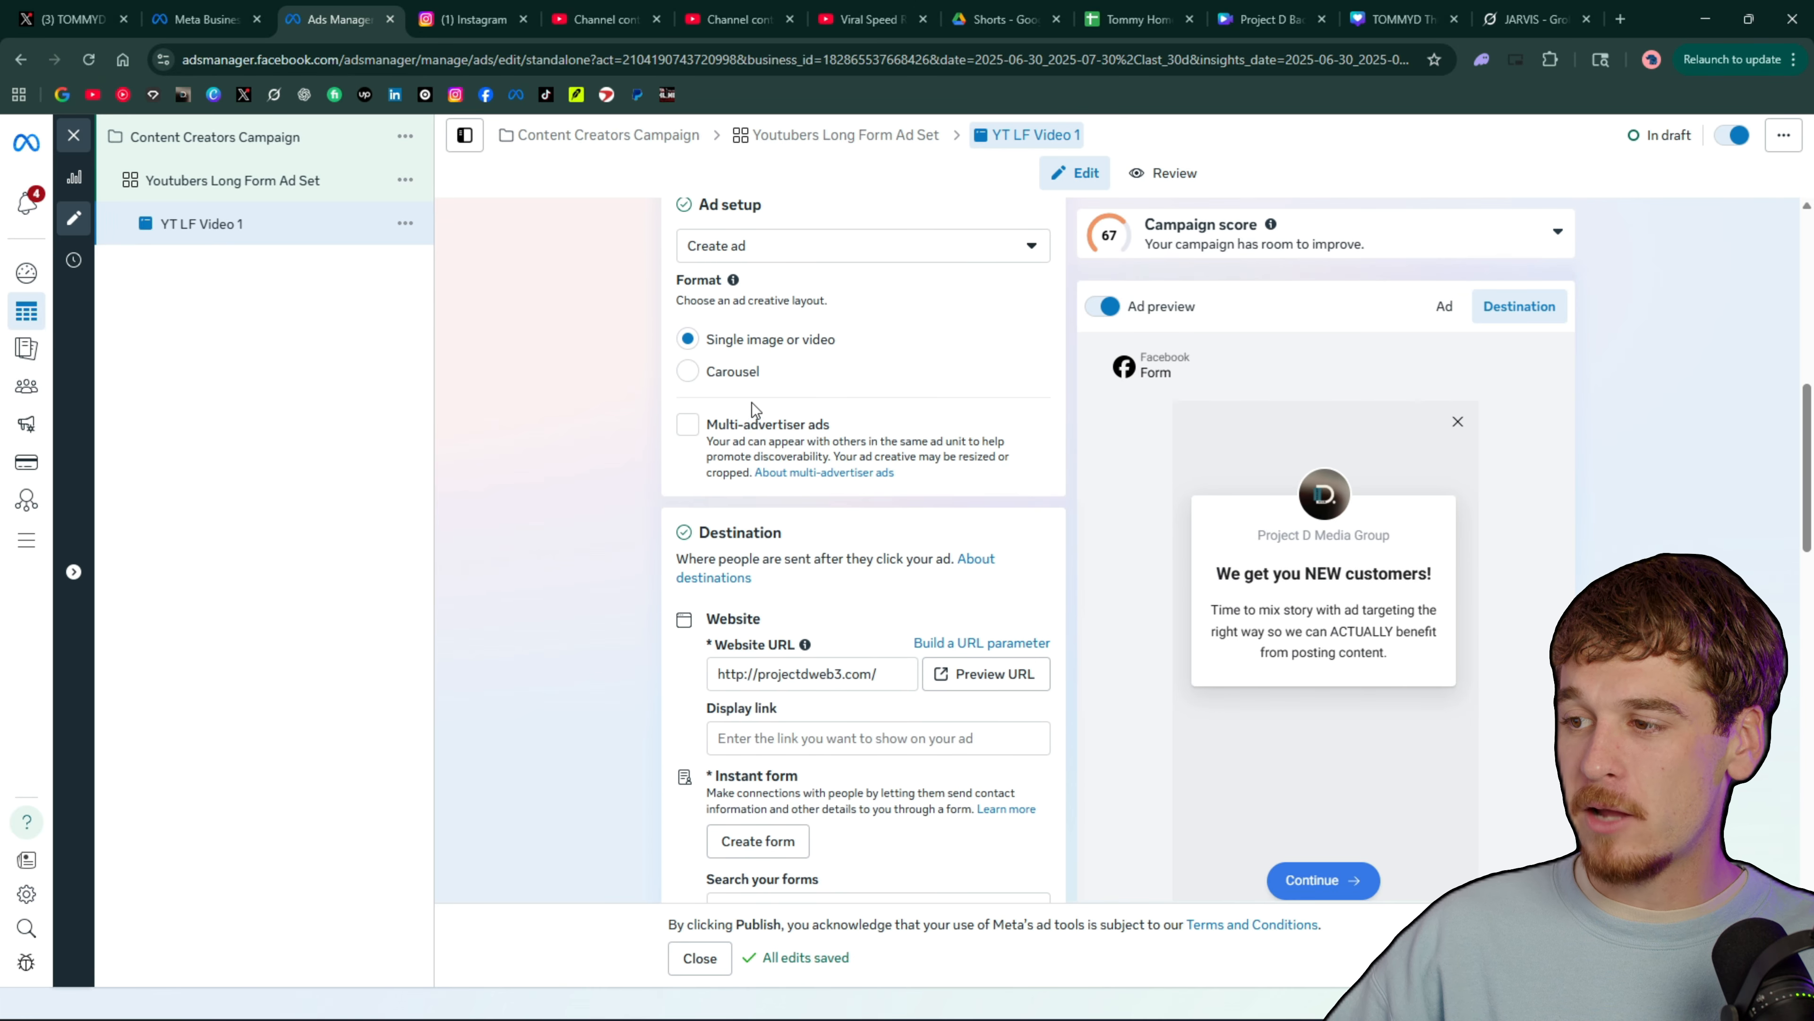
Review the ad's destination website URL and go through every page of the Restaurant Leads form preview
scroll(752, 410, "down", 3)
left_click(891, 501)
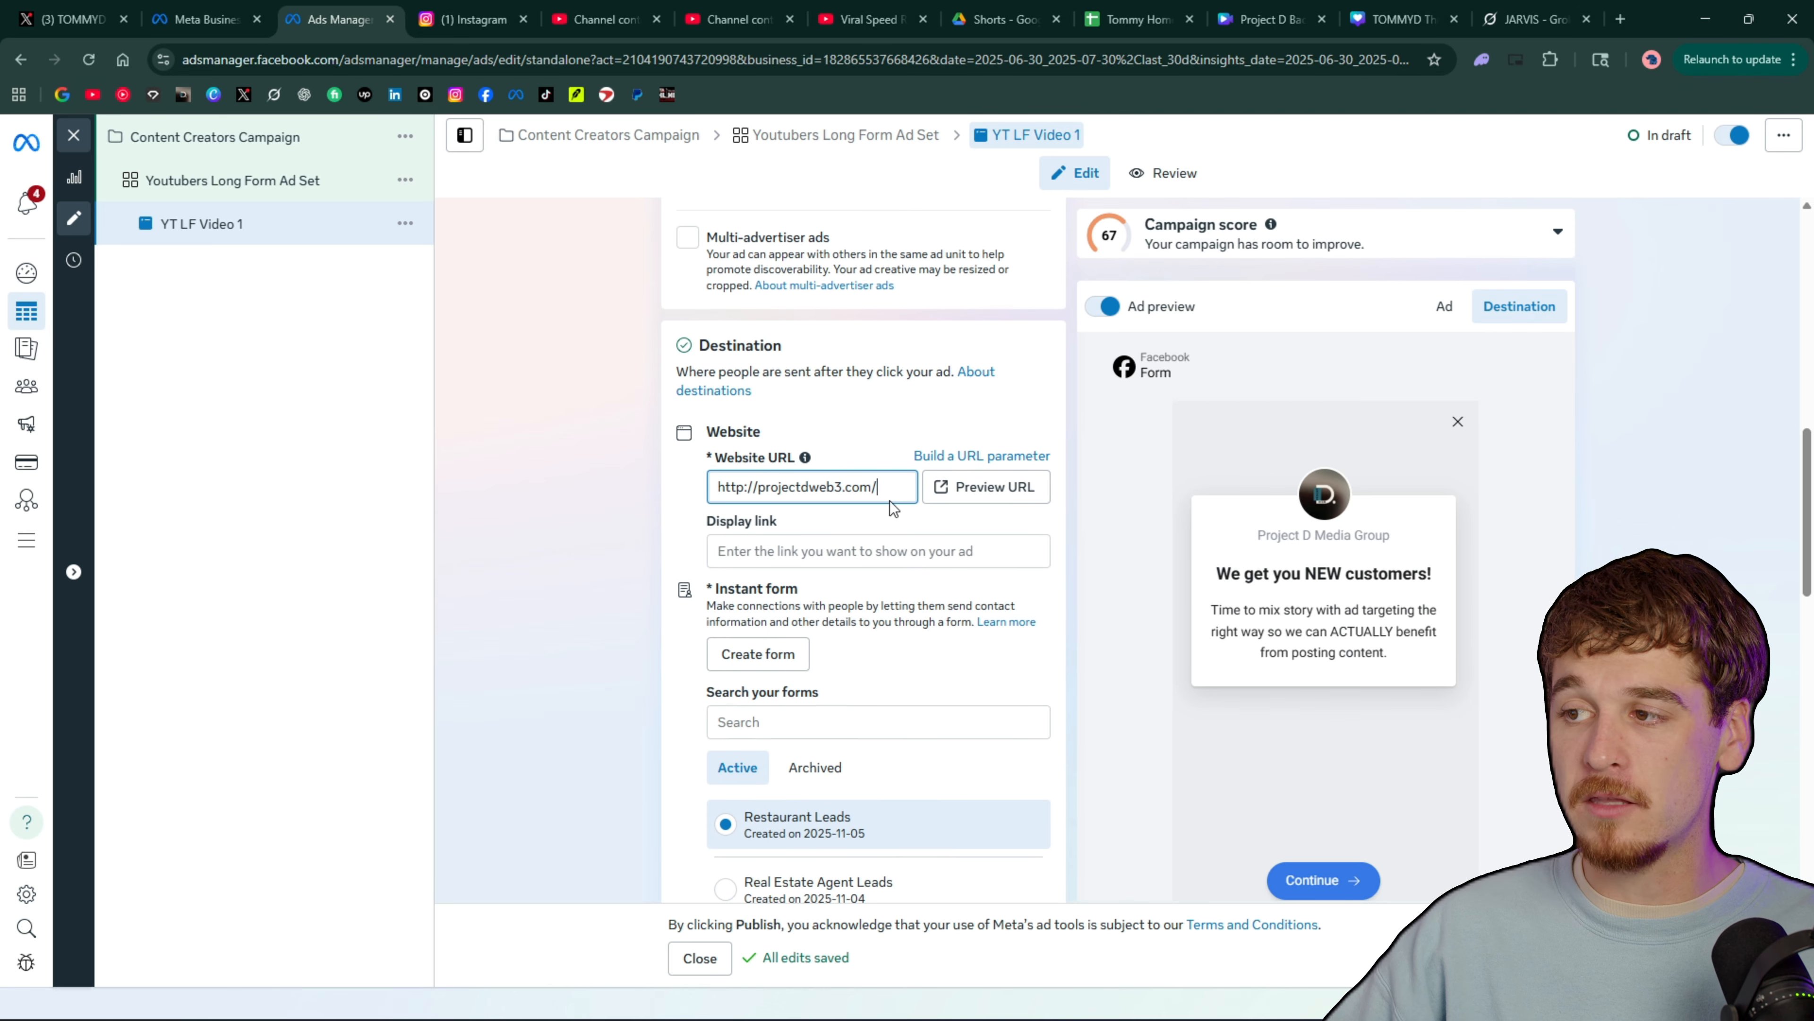
scroll(879, 557, "down", 3)
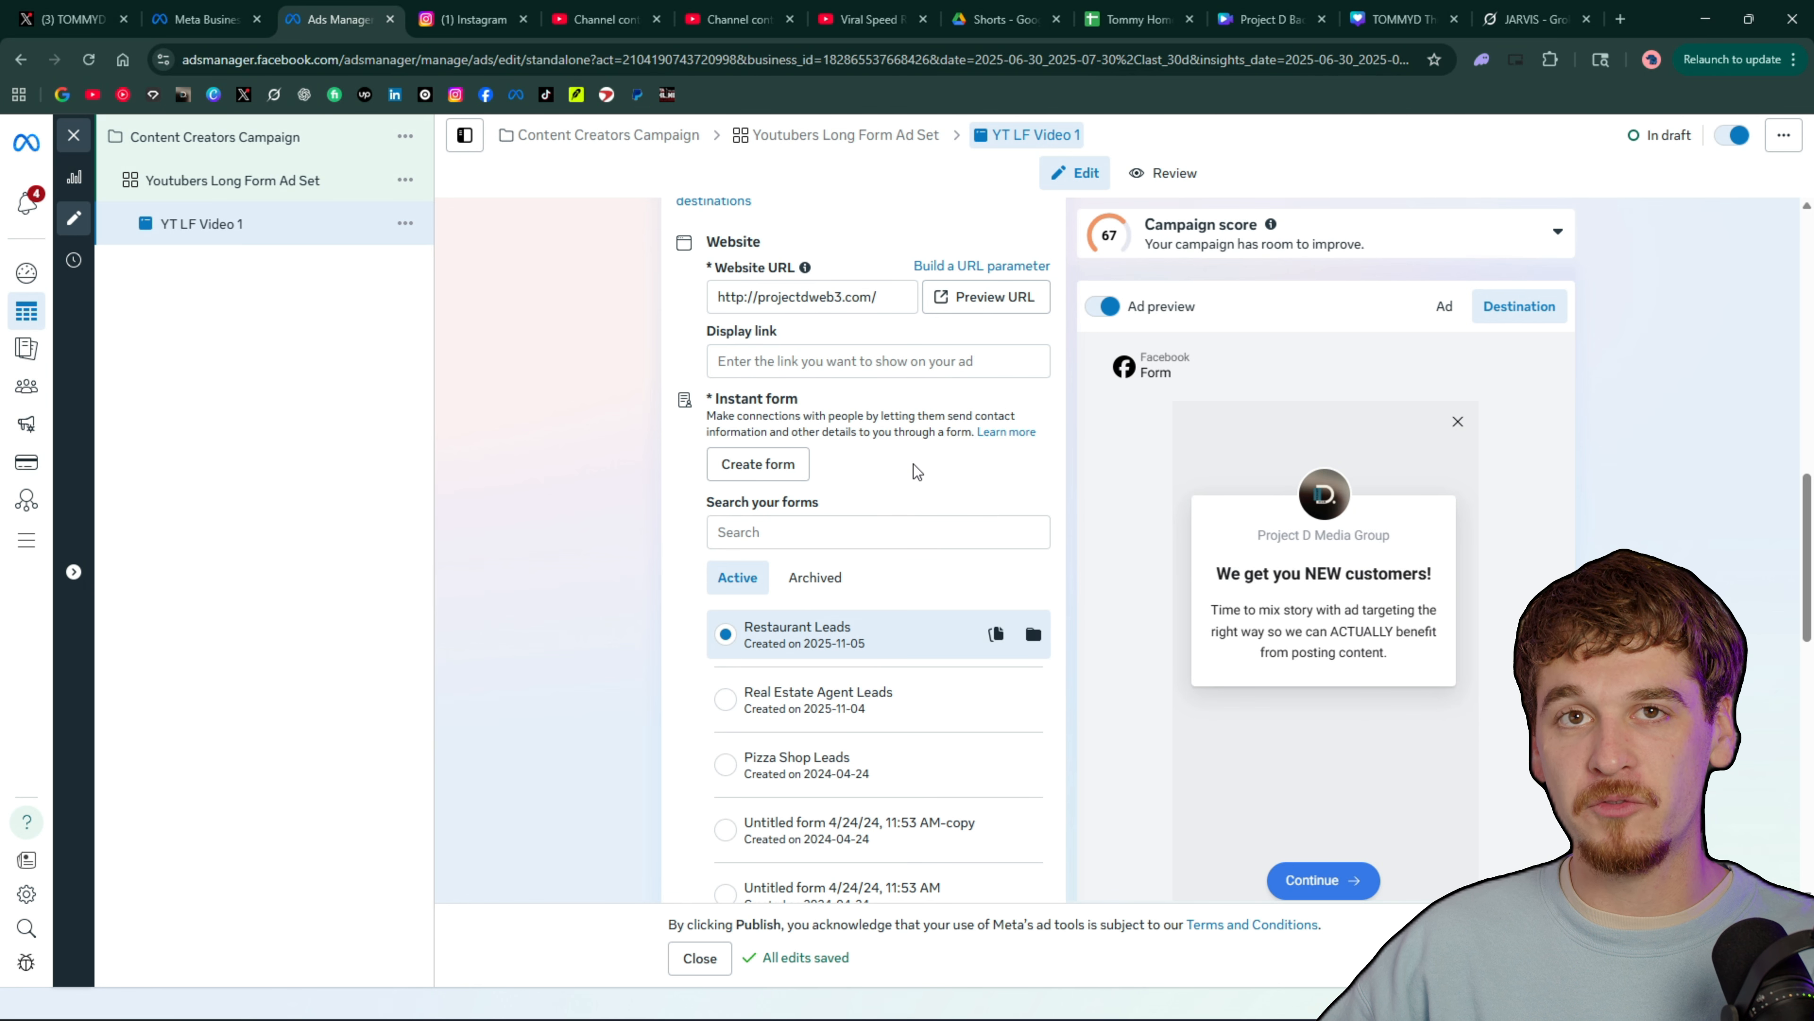
scroll(913, 468, "down", 2)
scroll(1215, 500, "down", 1)
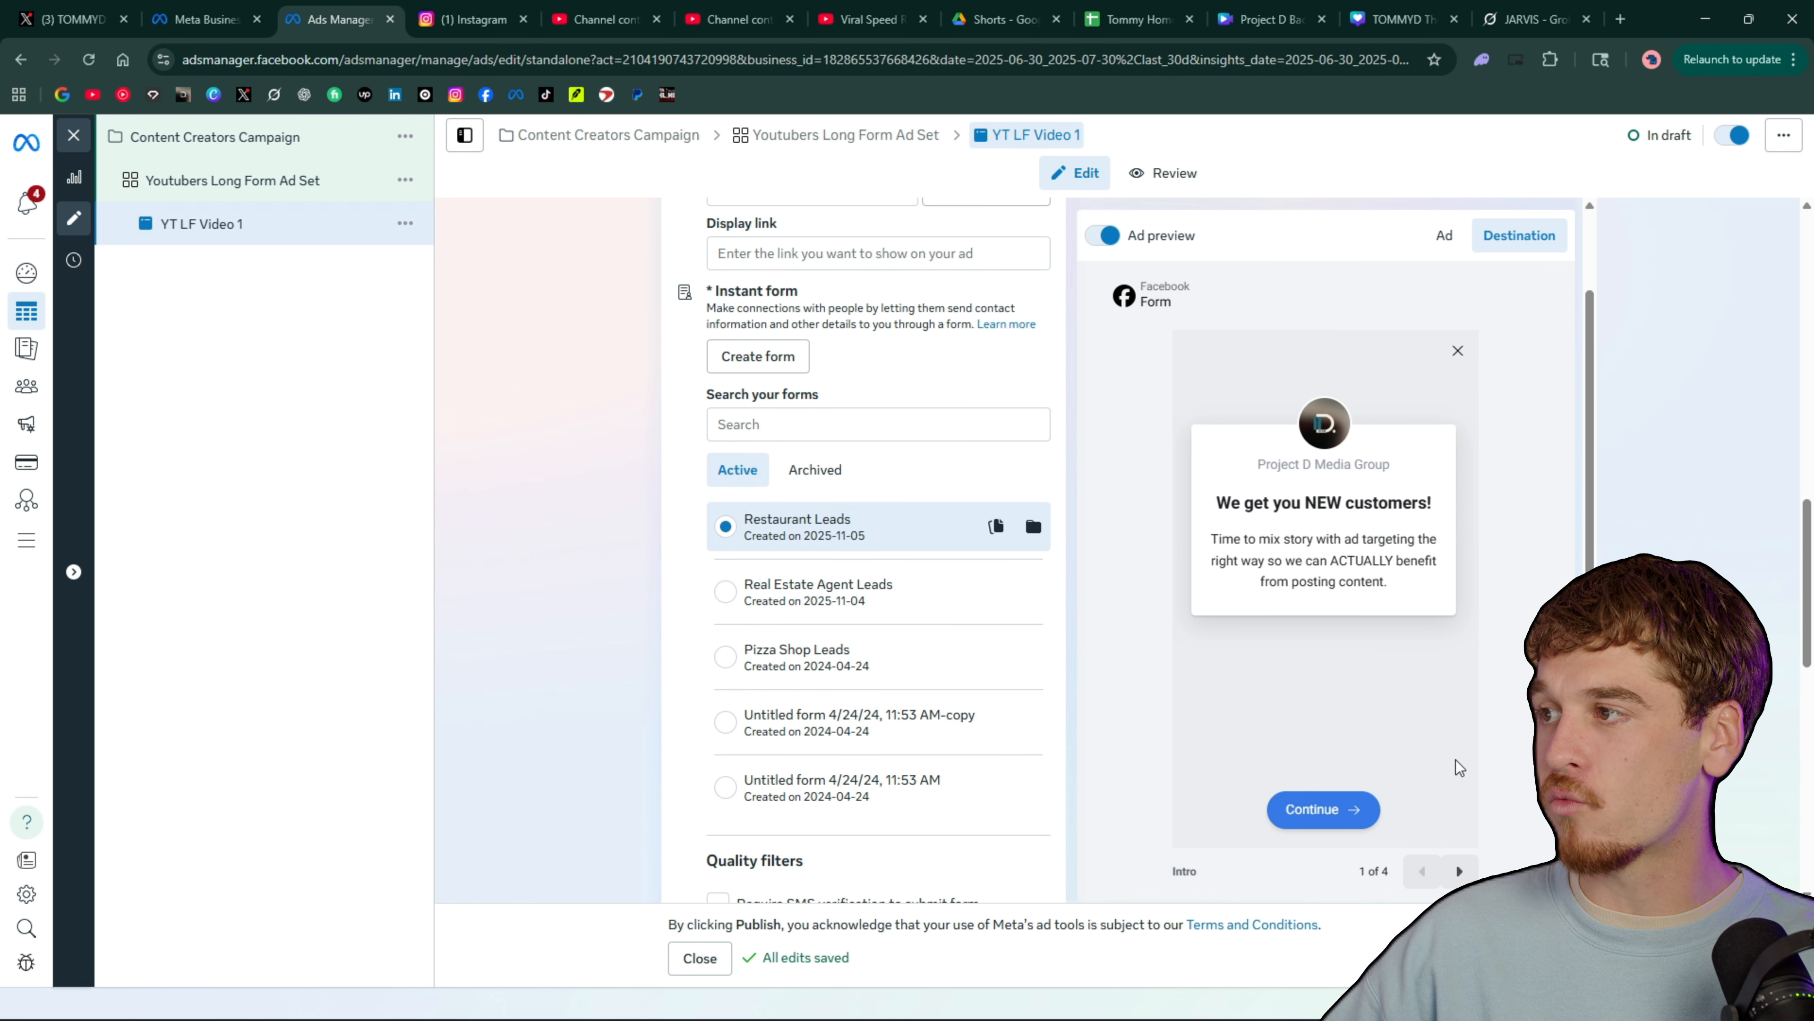
left_click(1460, 871)
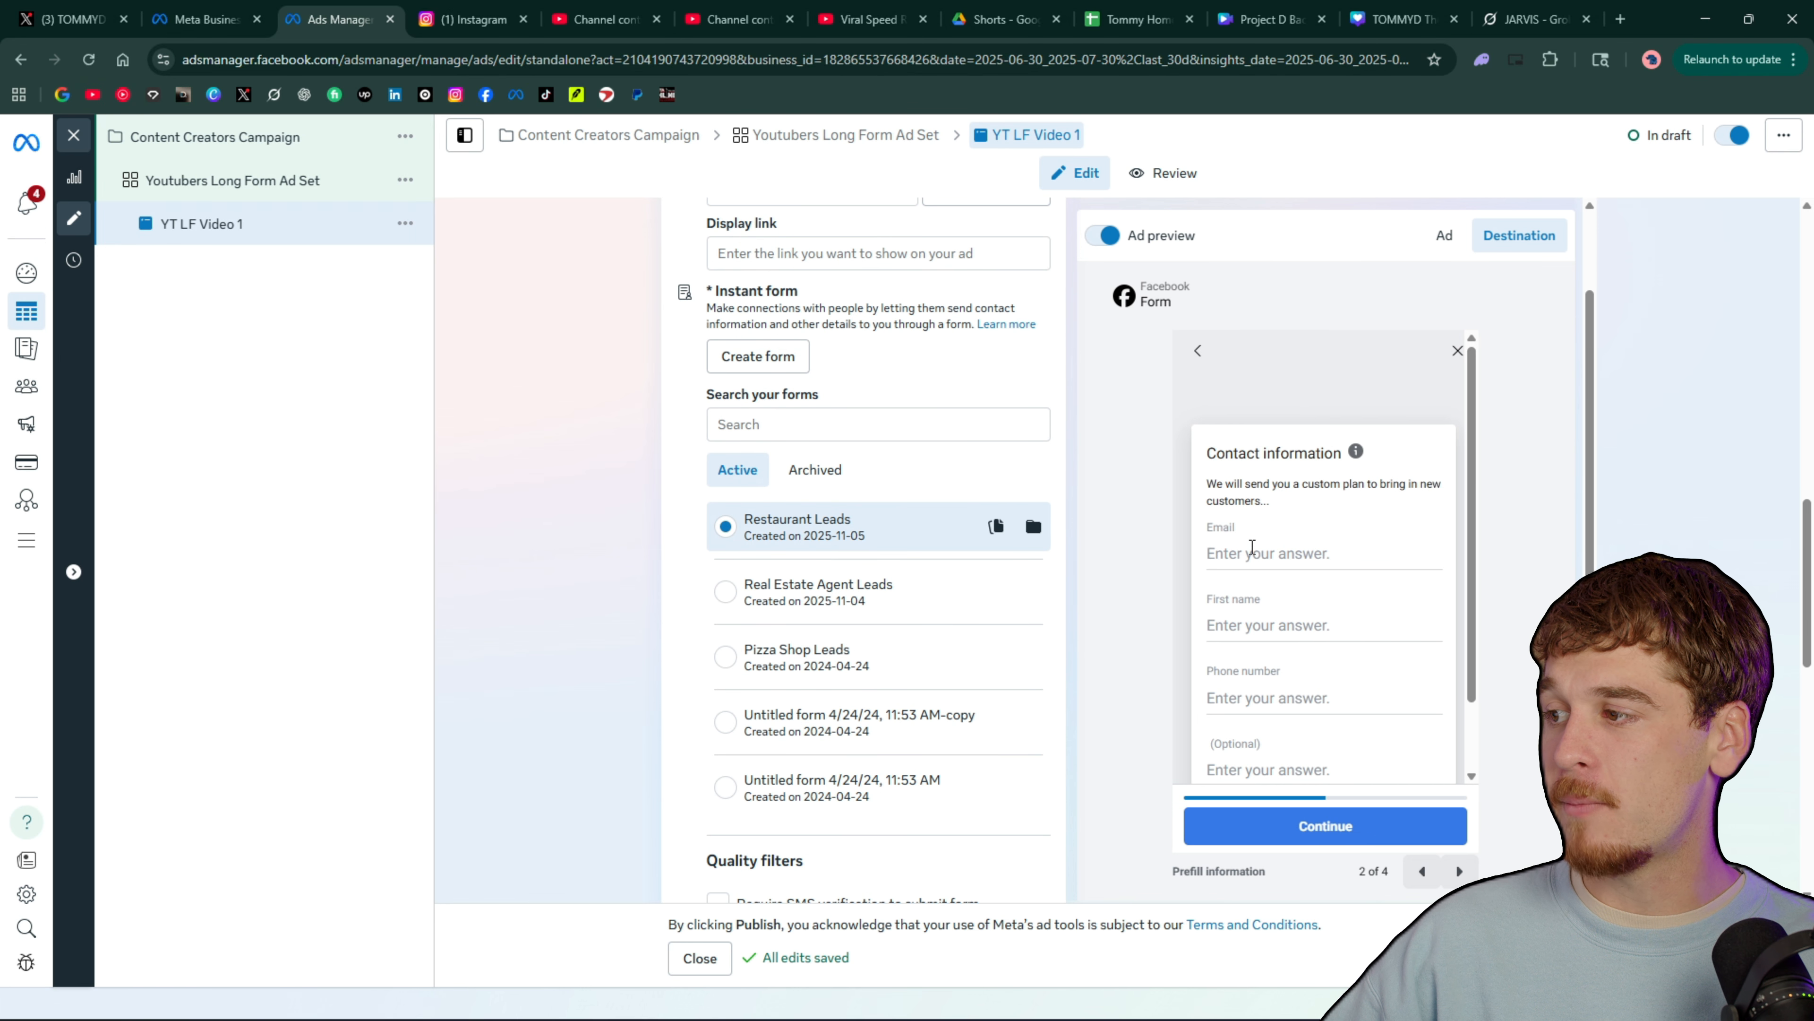
scroll(1379, 707, "down", 2)
left_click(1459, 872)
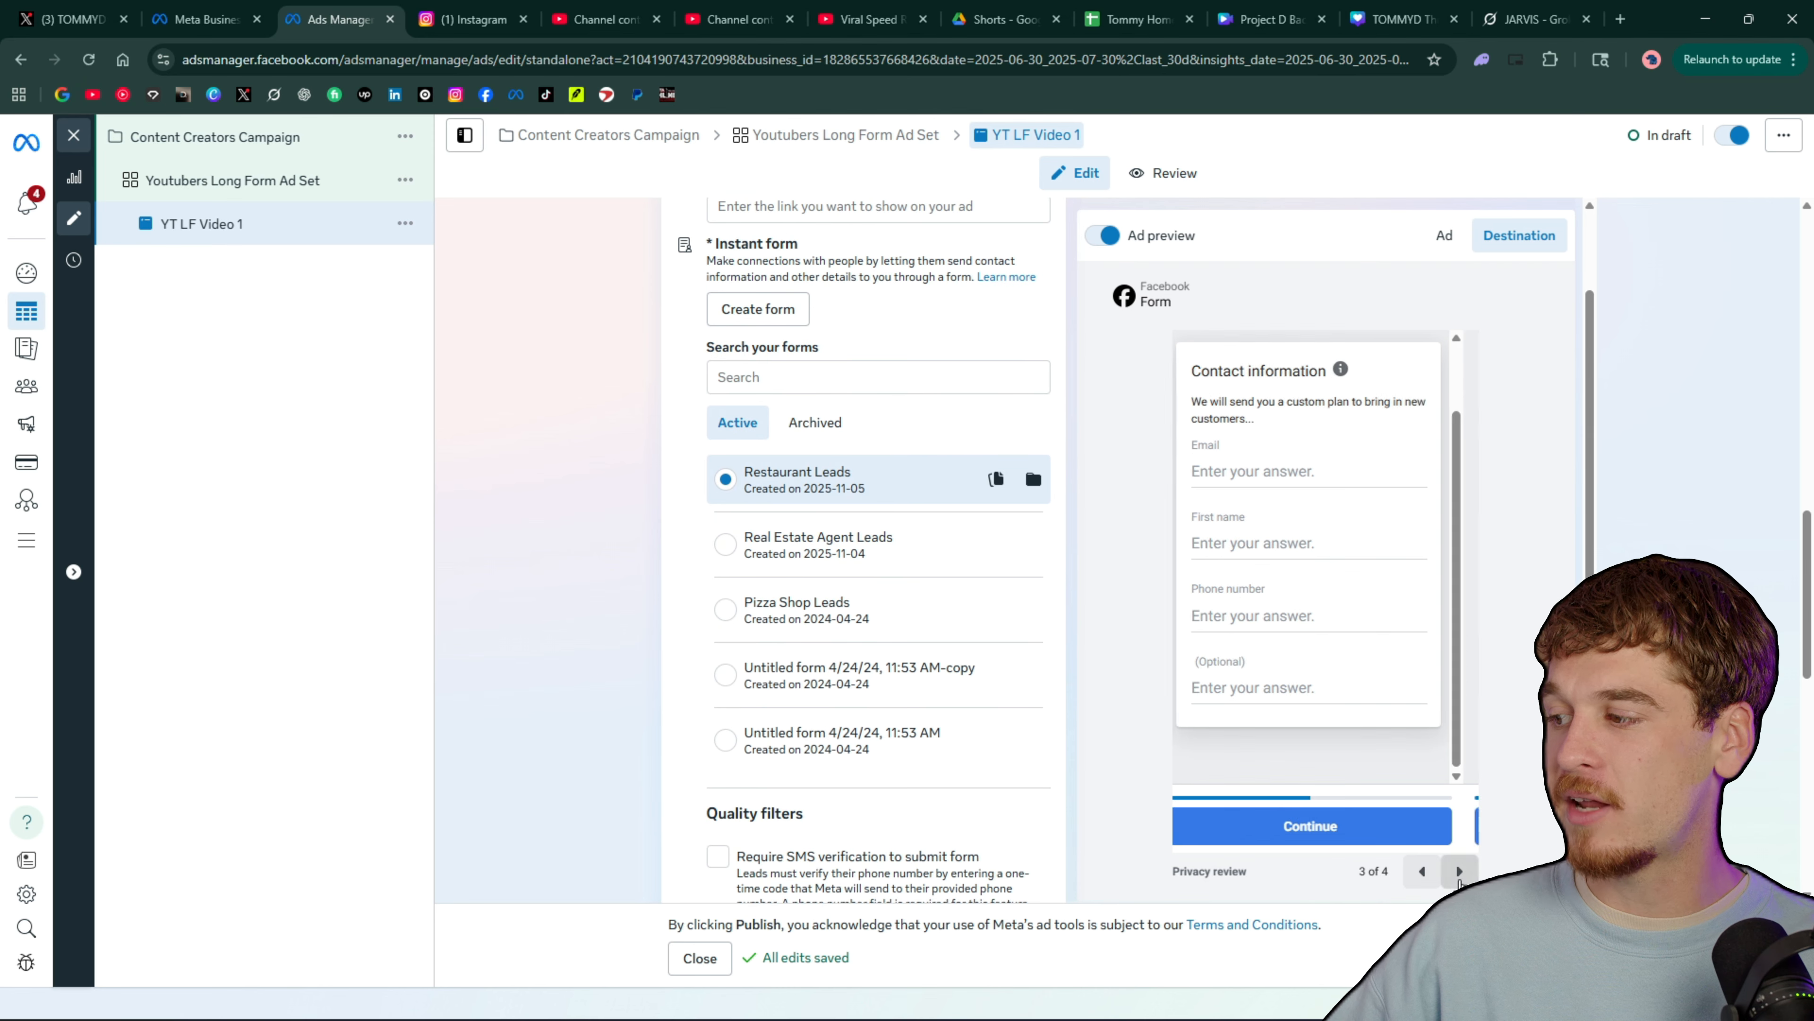
left_click(1457, 871)
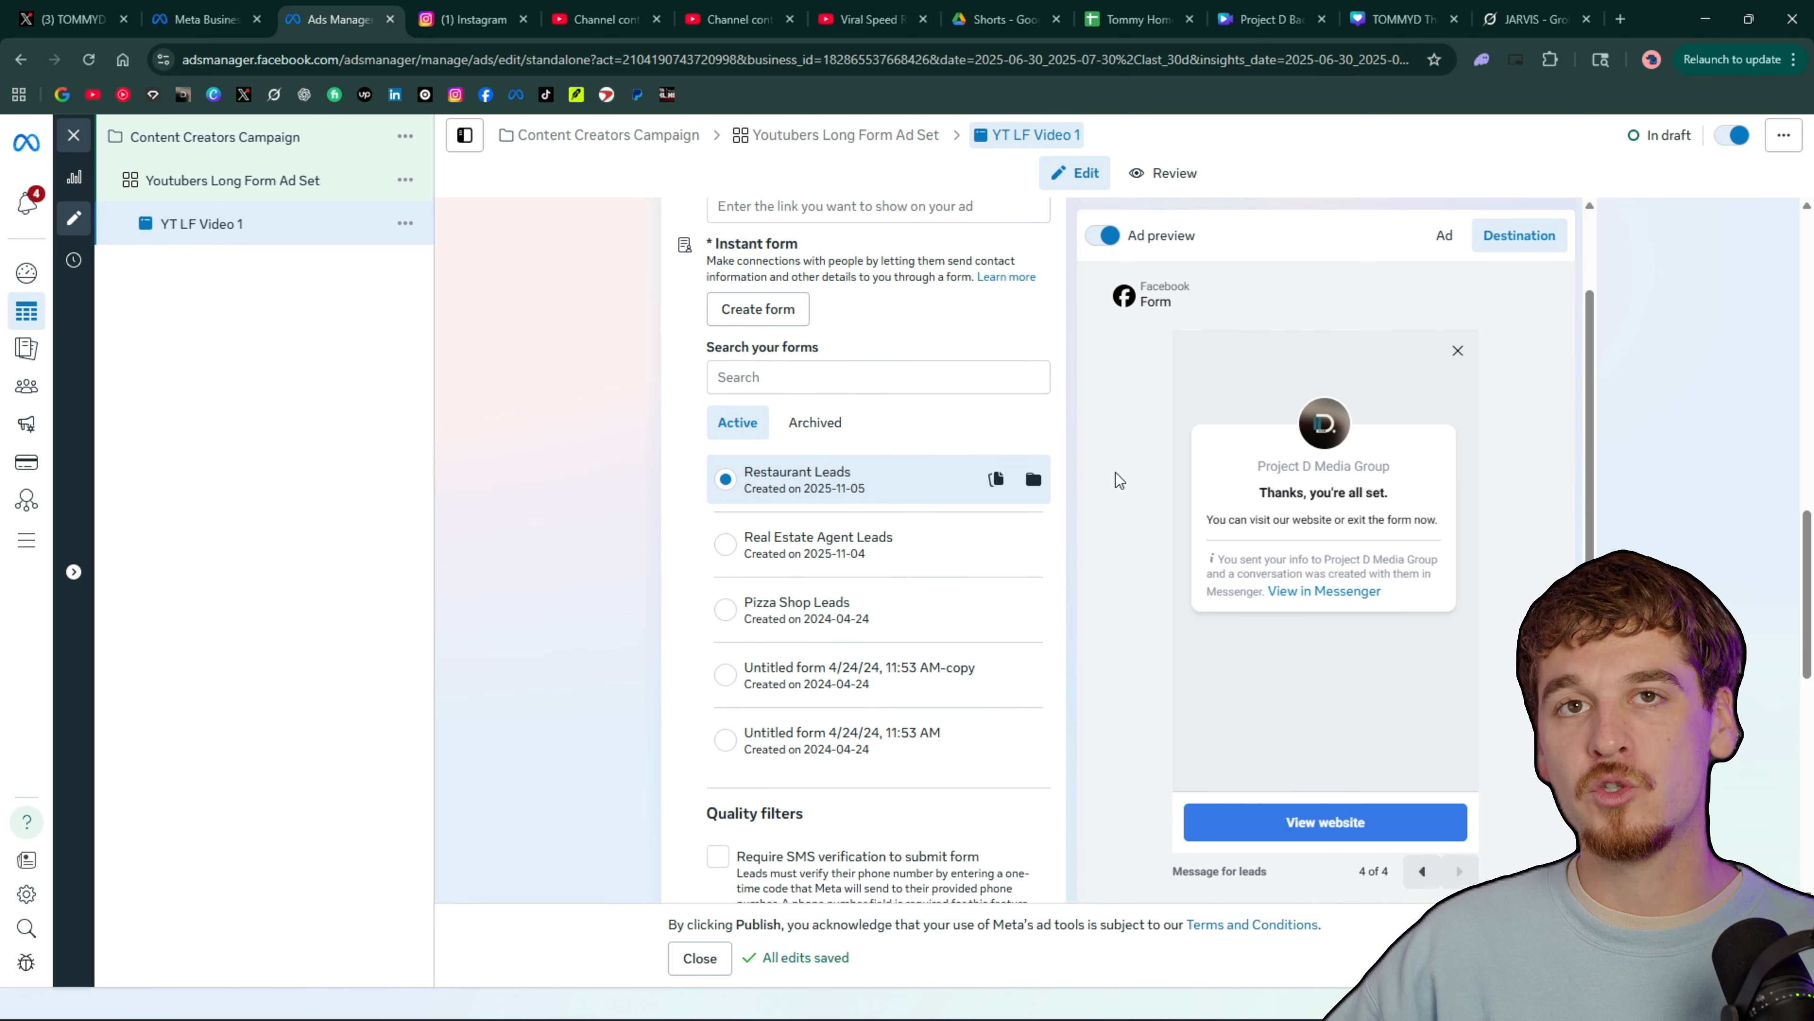
left_click(758, 309)
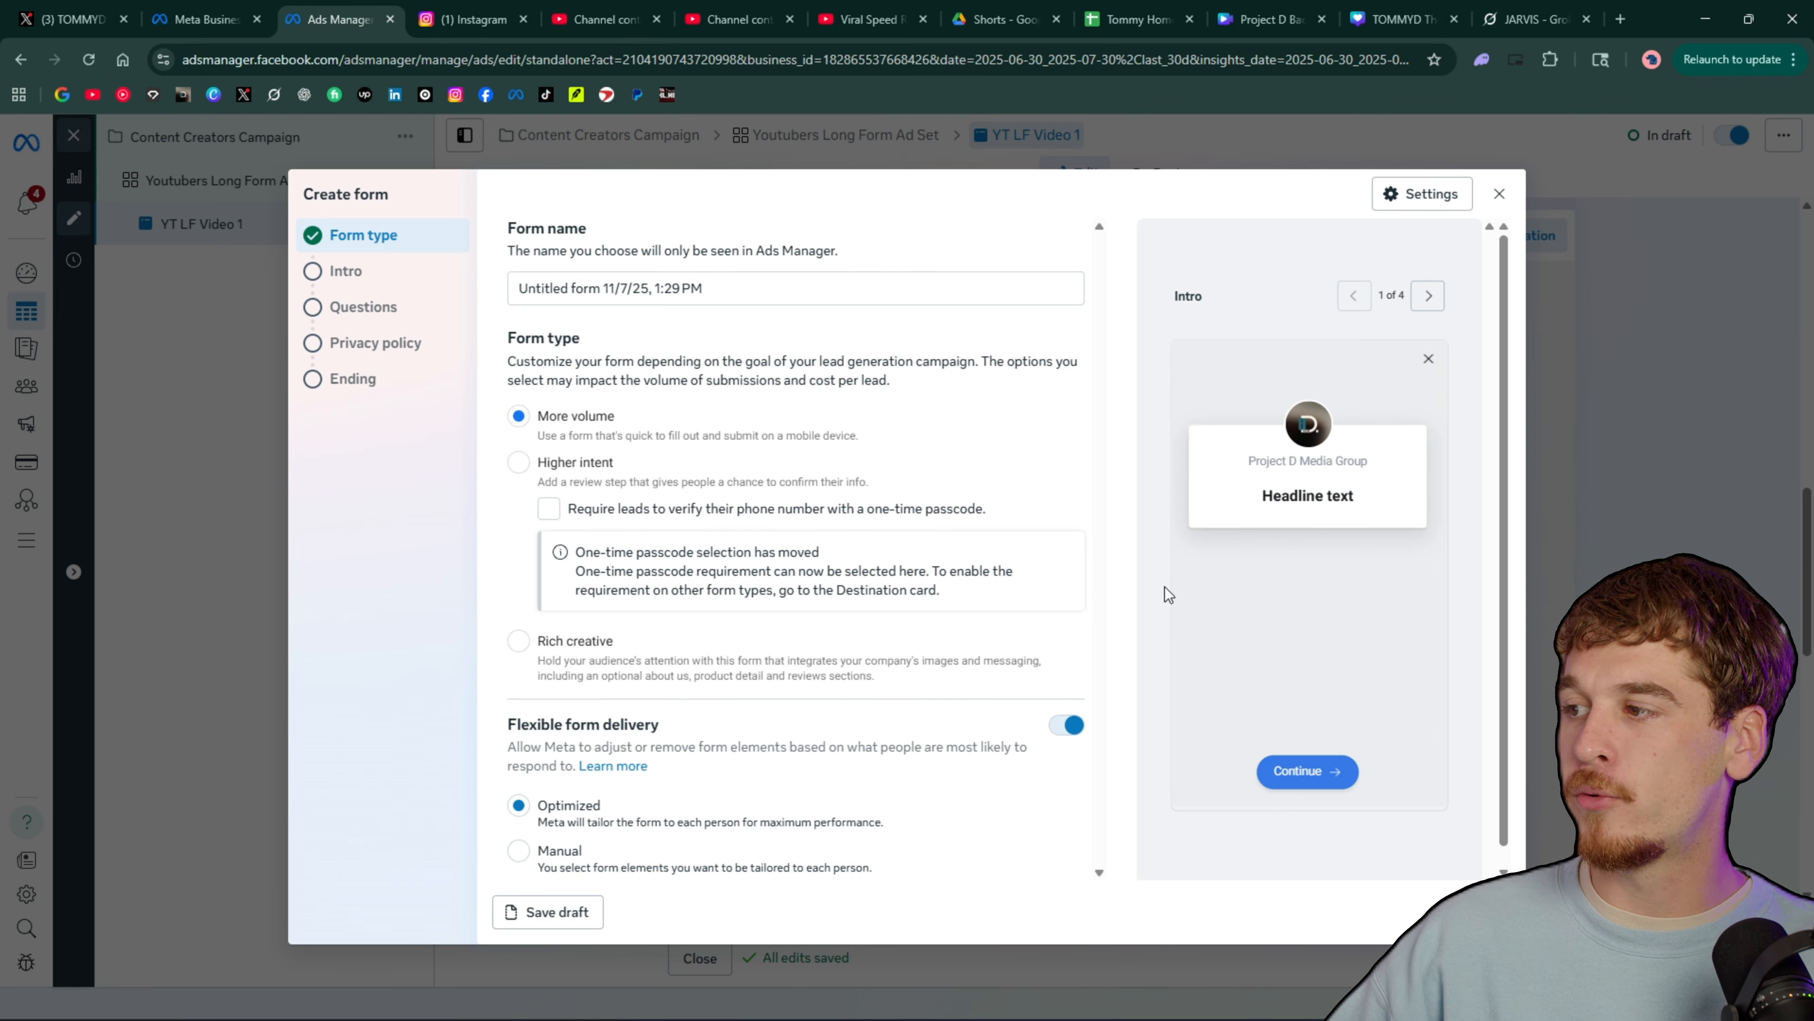
left_click(1489, 197)
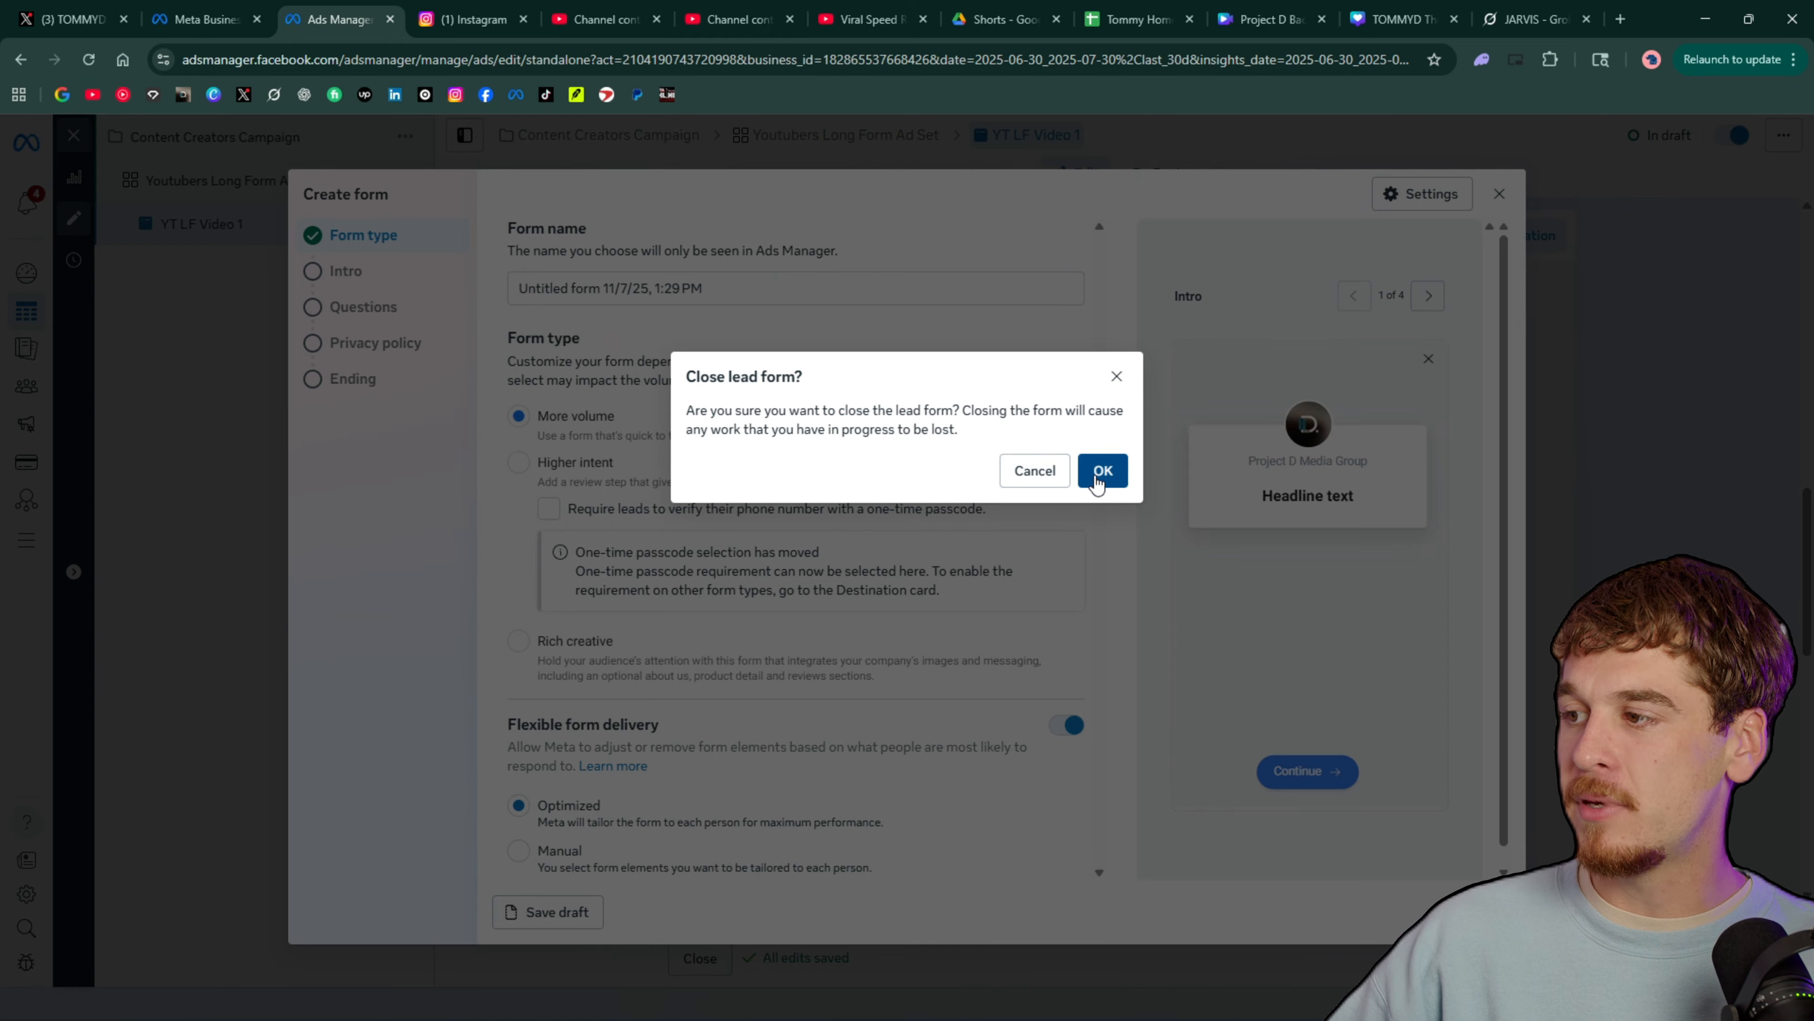
left_click(1094, 471)
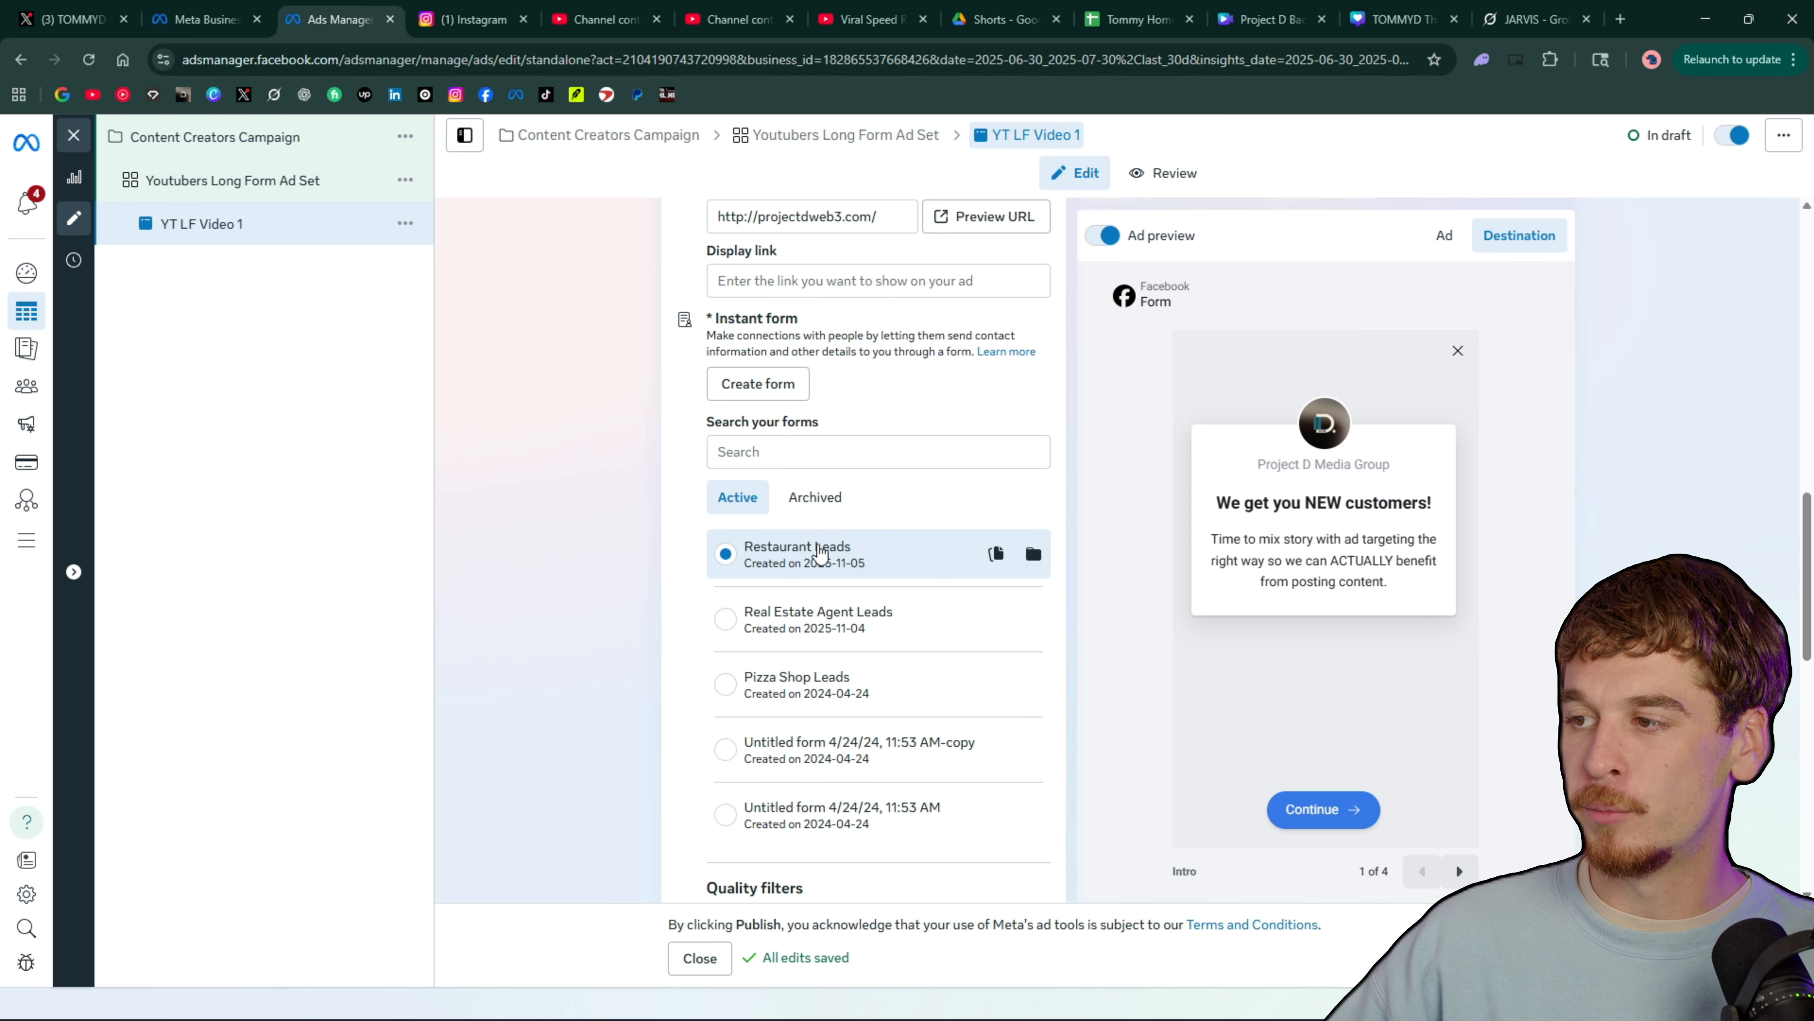
Start setting up the ad creative as a video ad
scroll(810, 564, "down", 8)
left_click(778, 580)
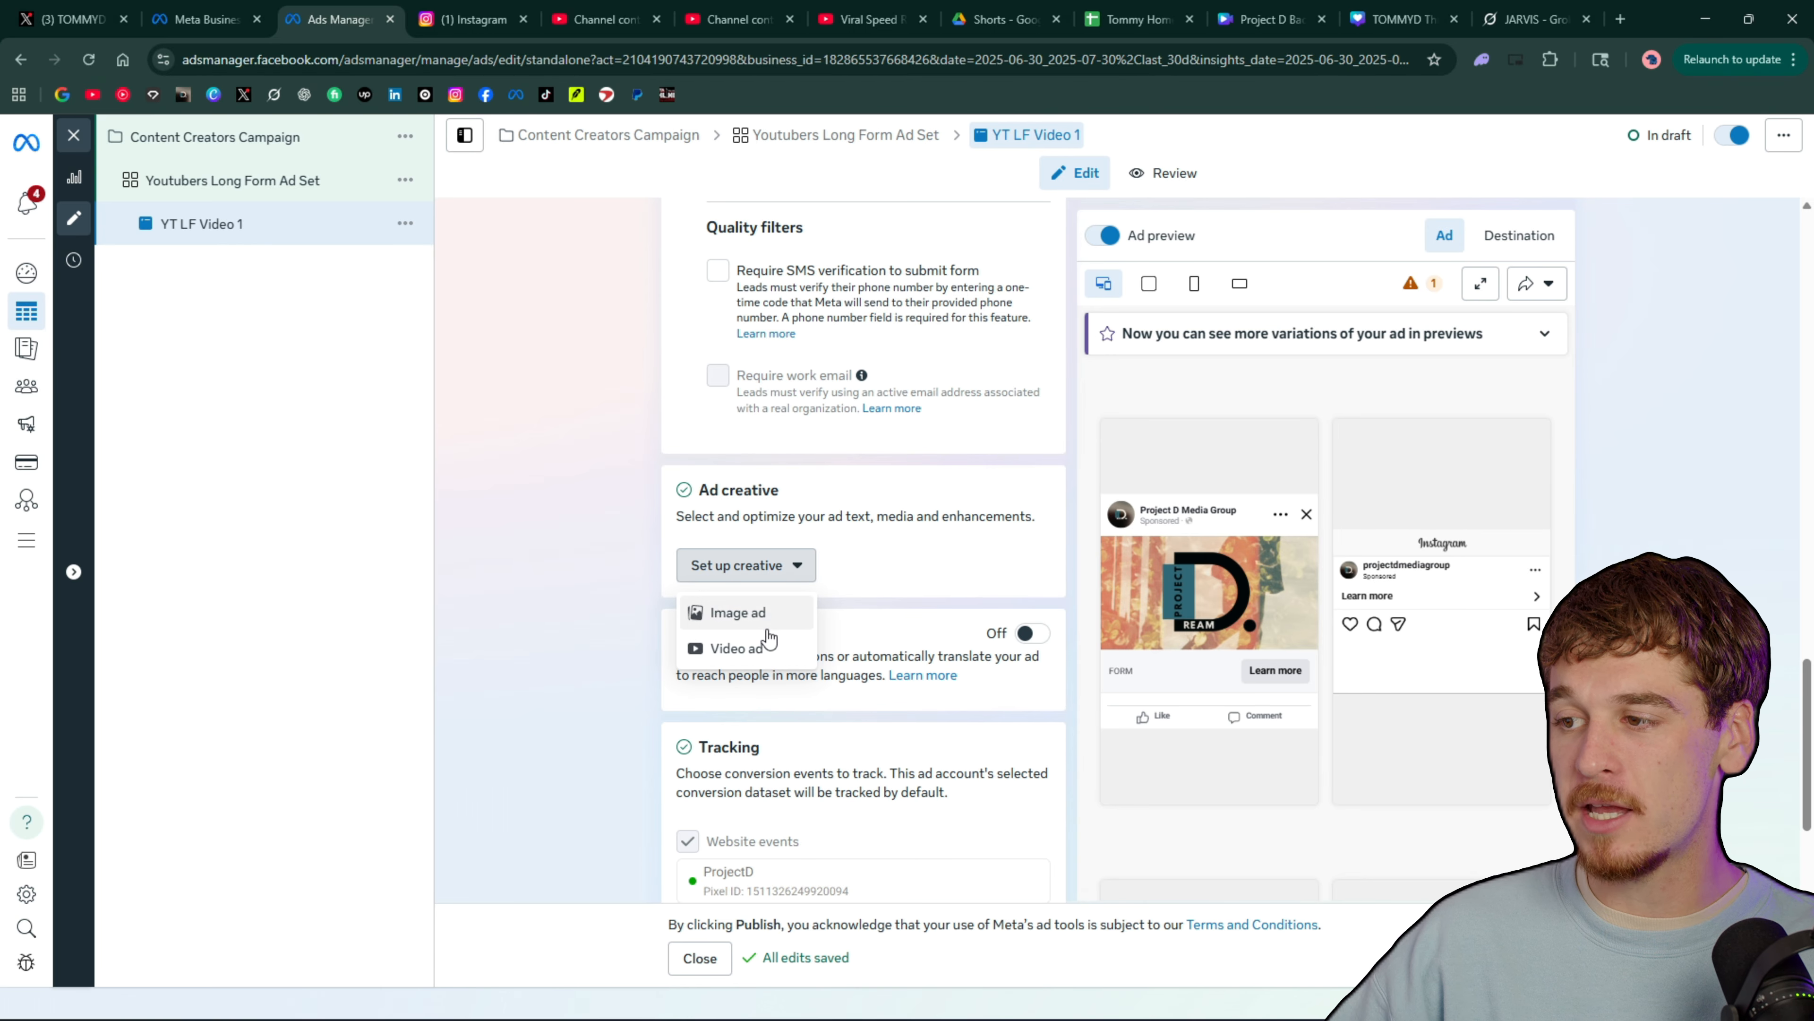
left_click(757, 649)
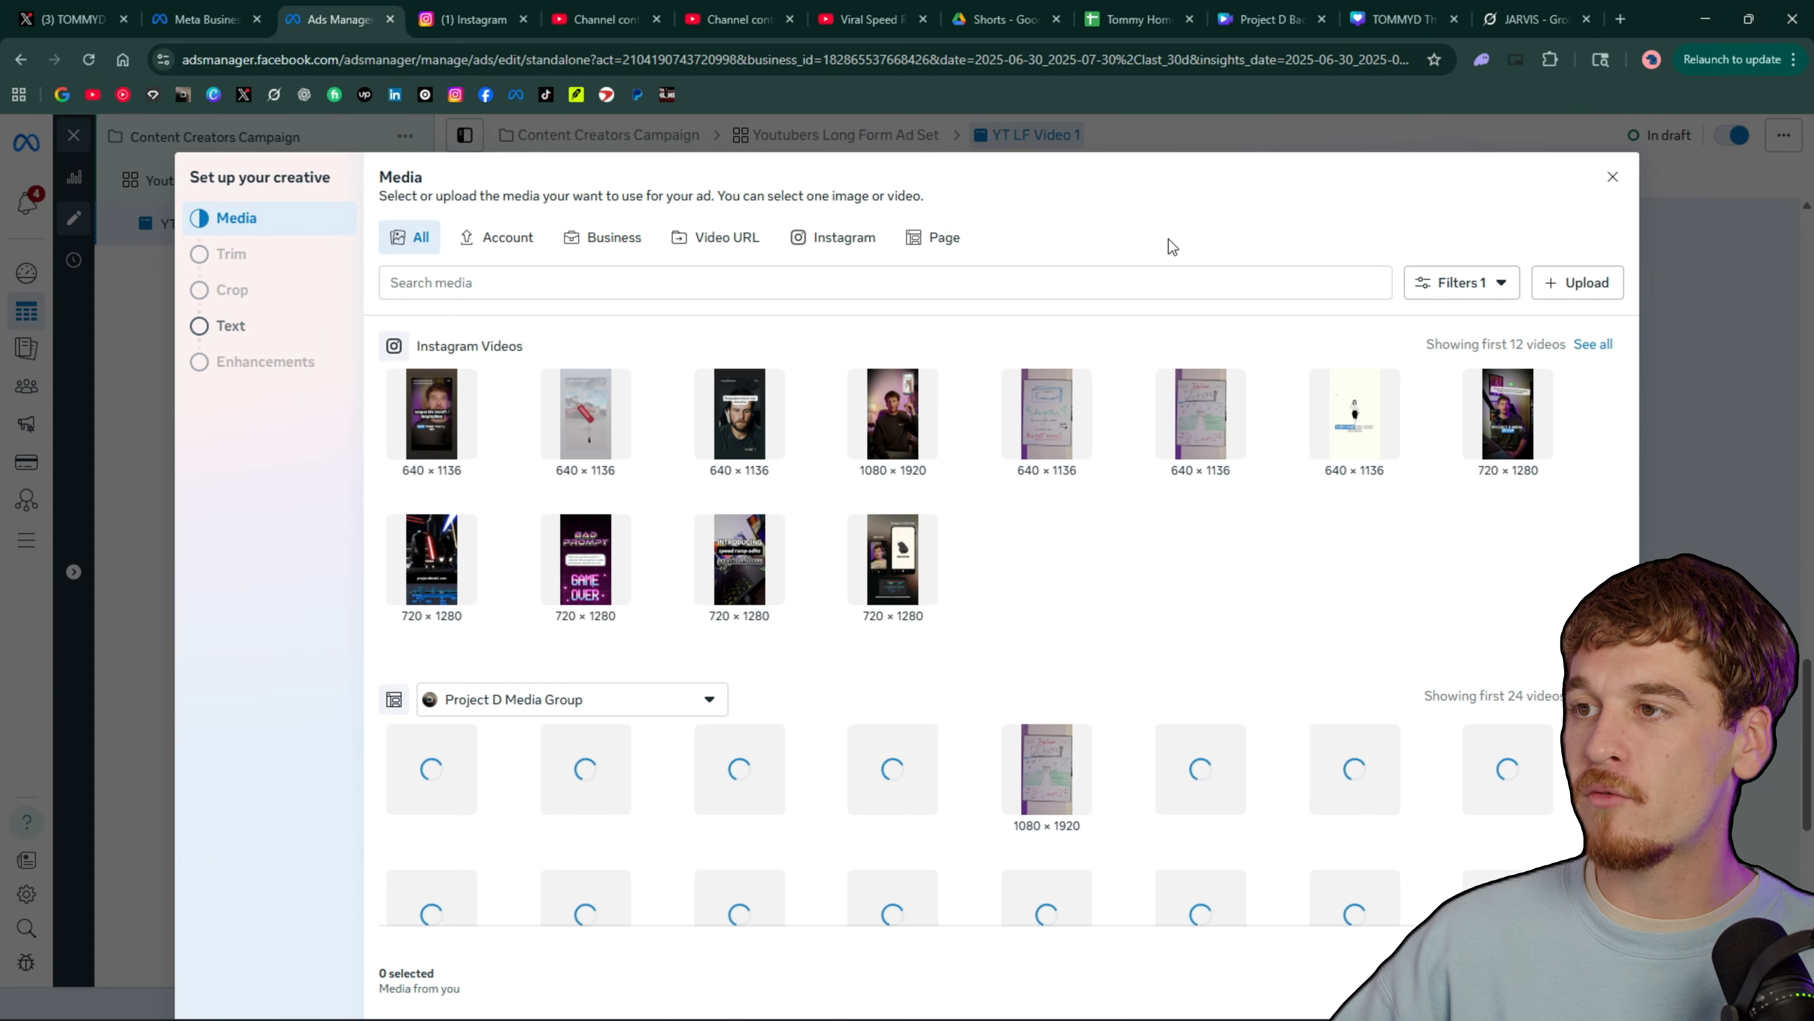
Browse the account, Instagram and Page media and choose the 1080 × 1920 video from the Project D Media Group Page
left_click(493, 237)
left_click(803, 250)
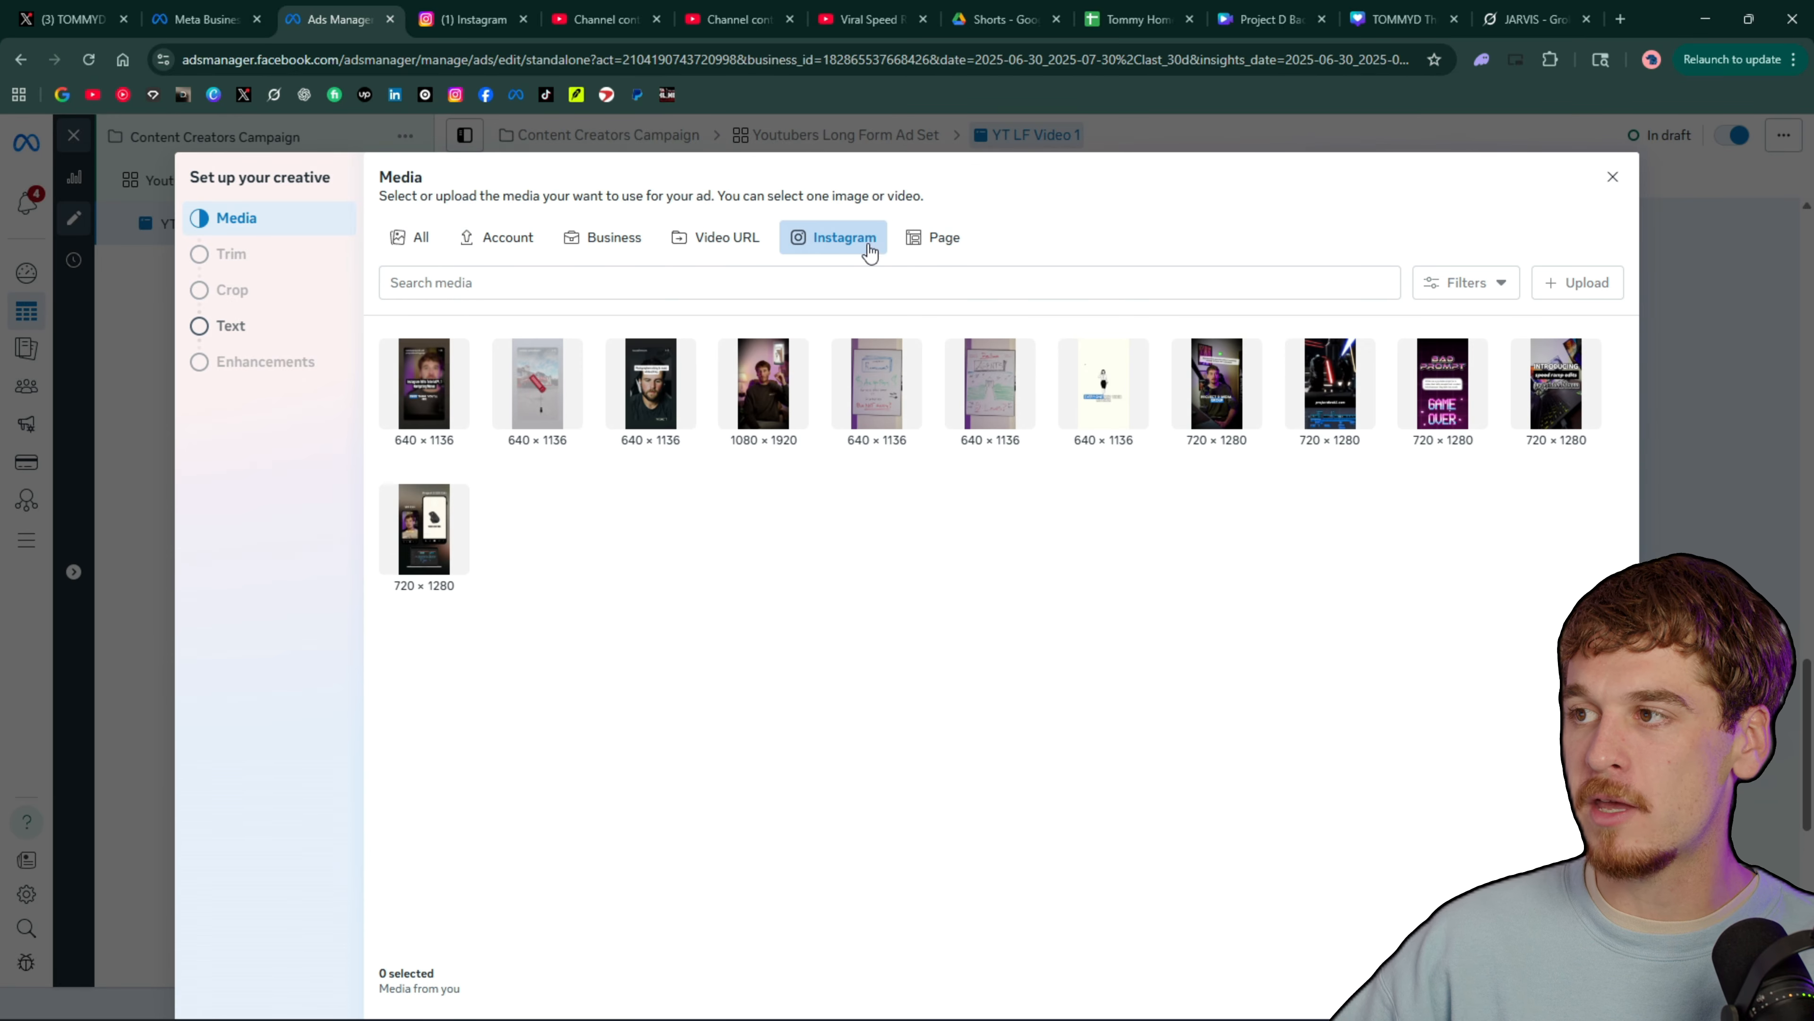
left_click(962, 244)
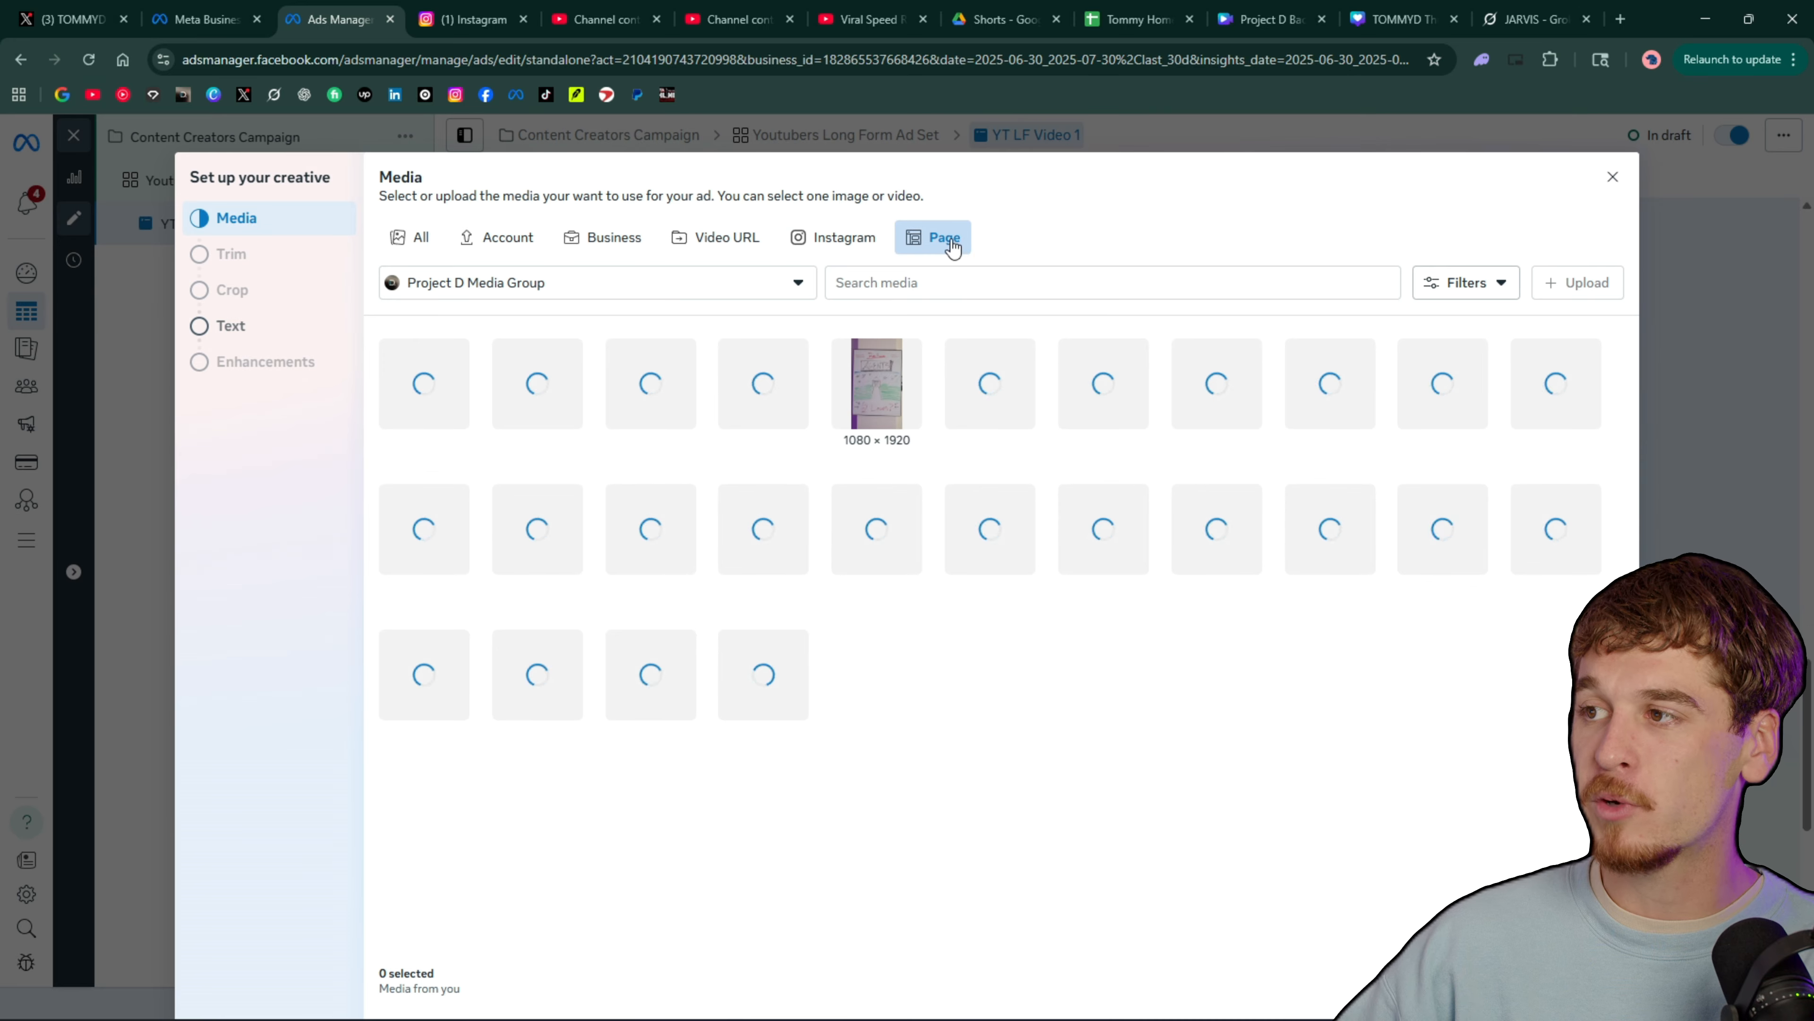
left_click(839, 243)
left_click(944, 246)
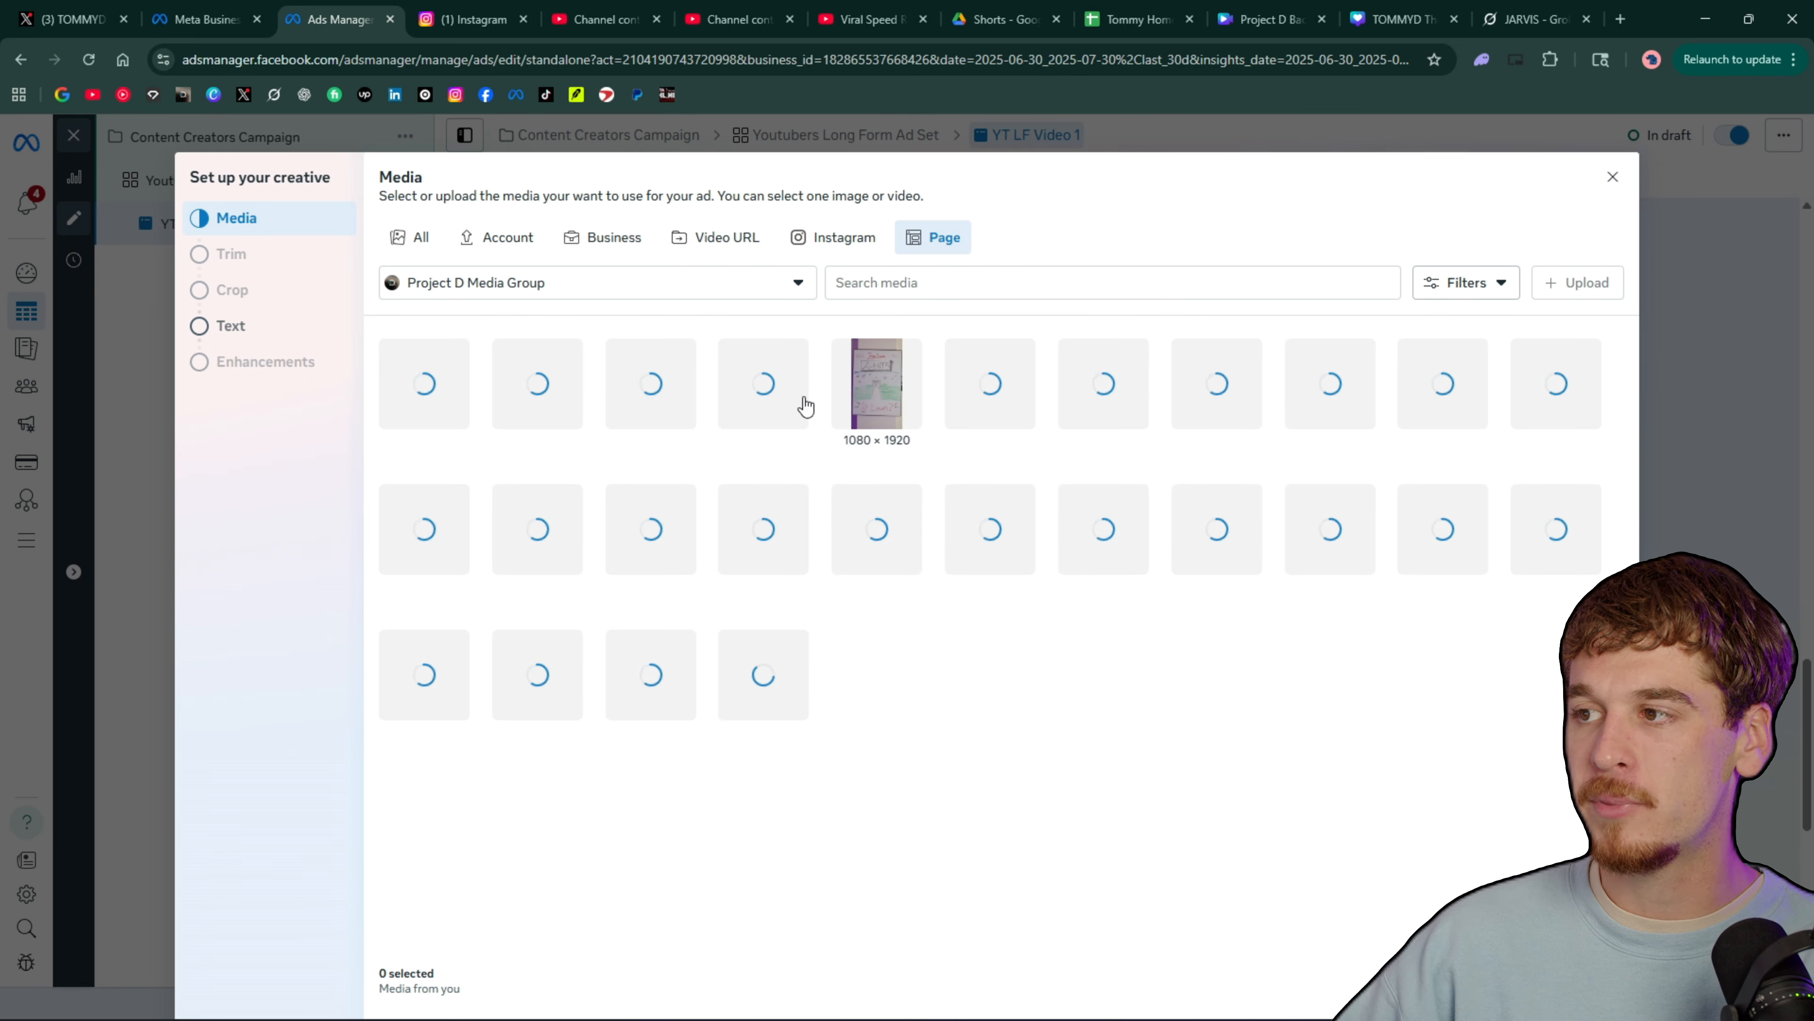
left_click(891, 372)
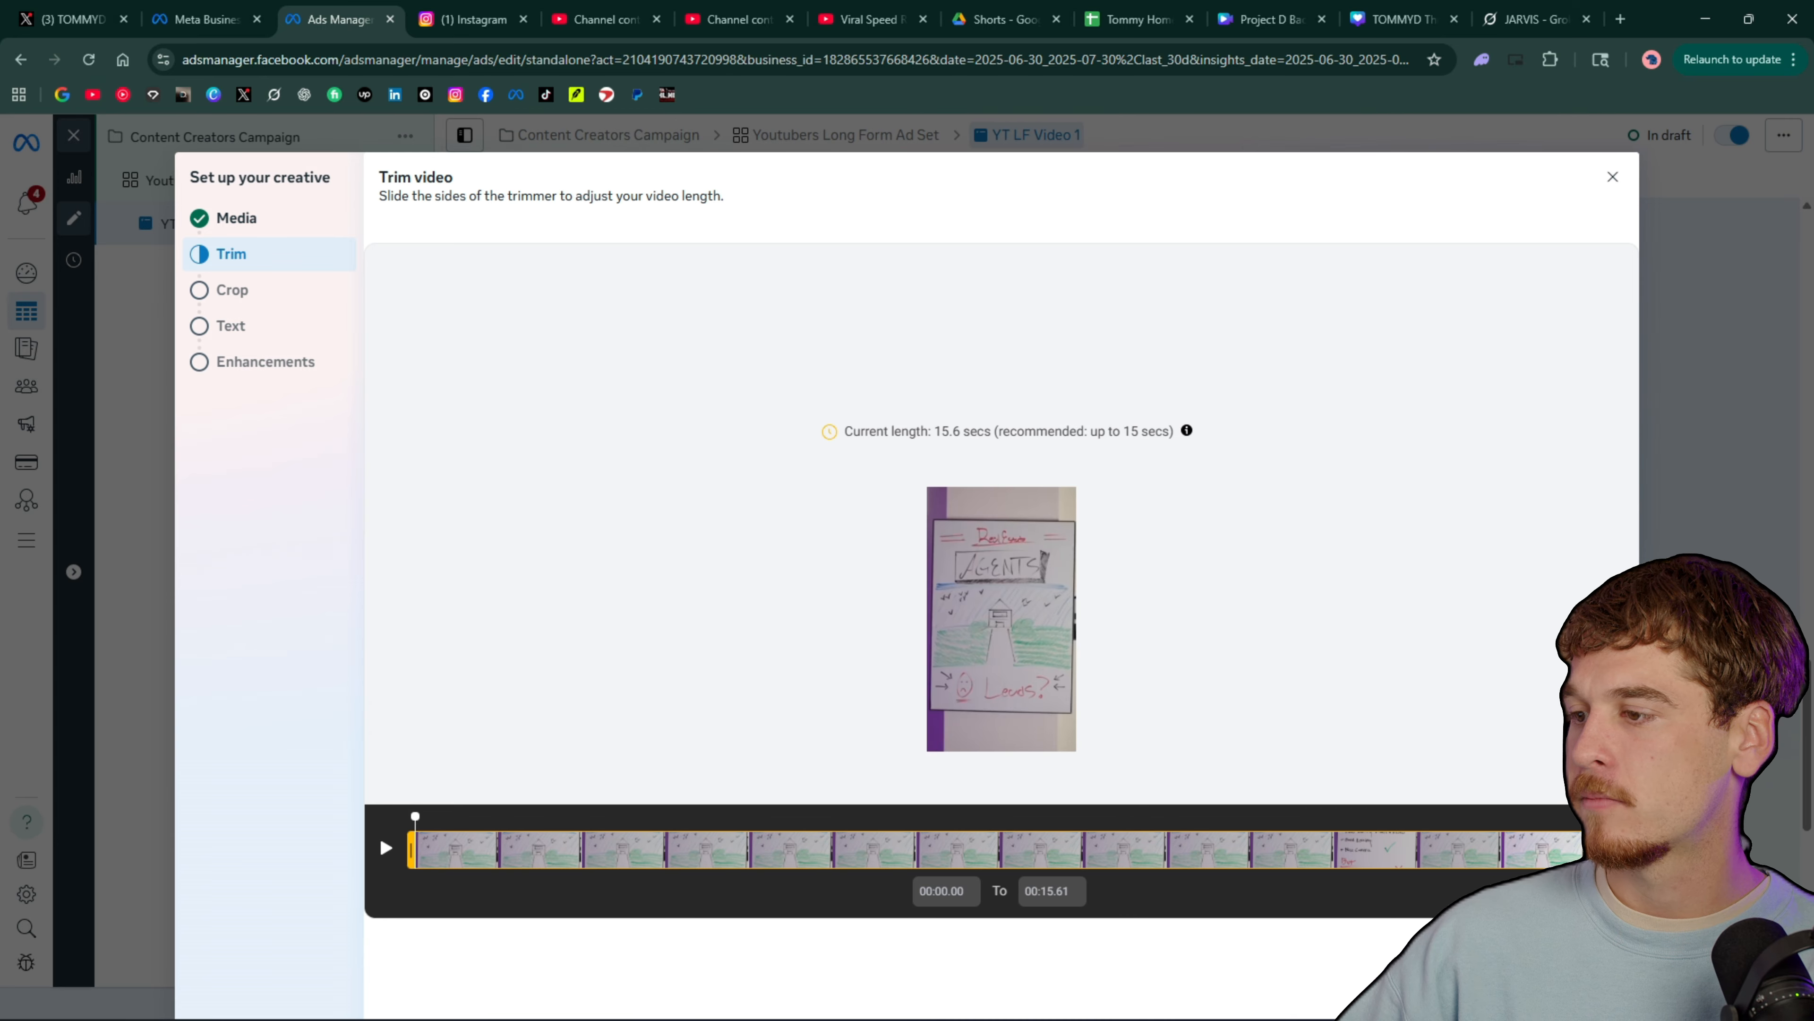
Leave the video untrimmed, try the 1:1 crop for square placements, and set that crop back to Original
left_click(1600, 989)
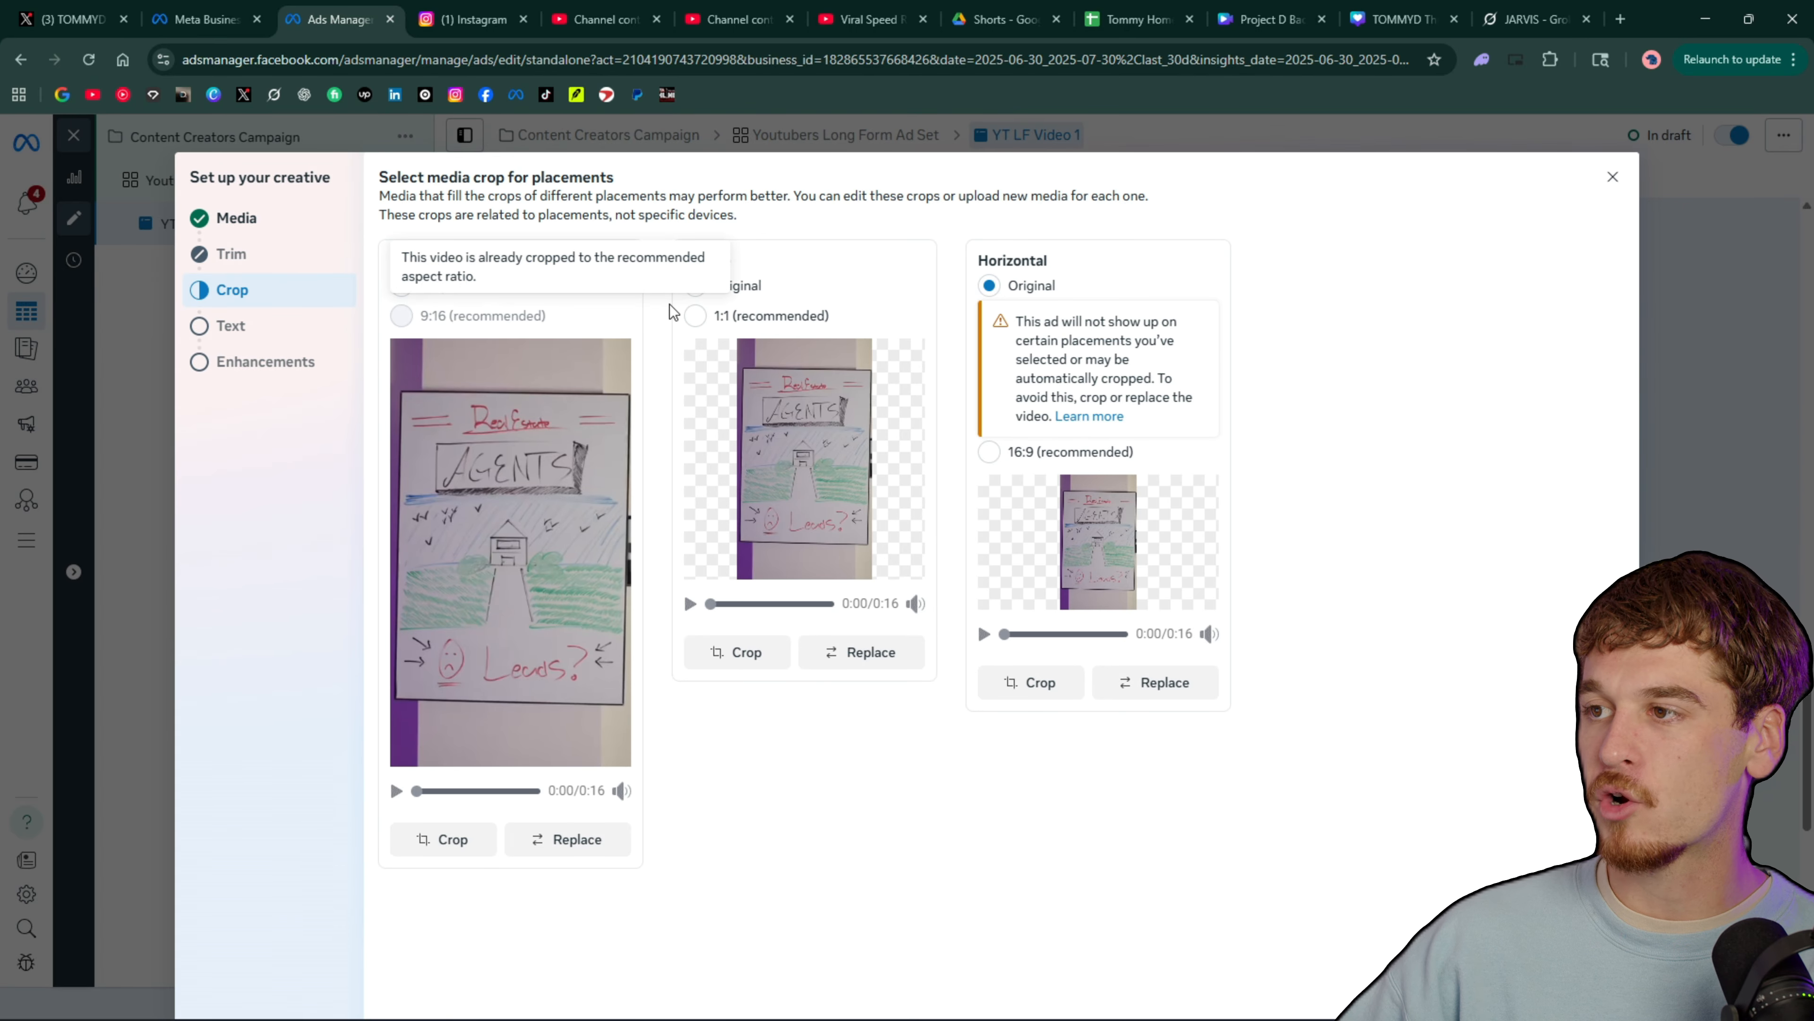
left_click(697, 318)
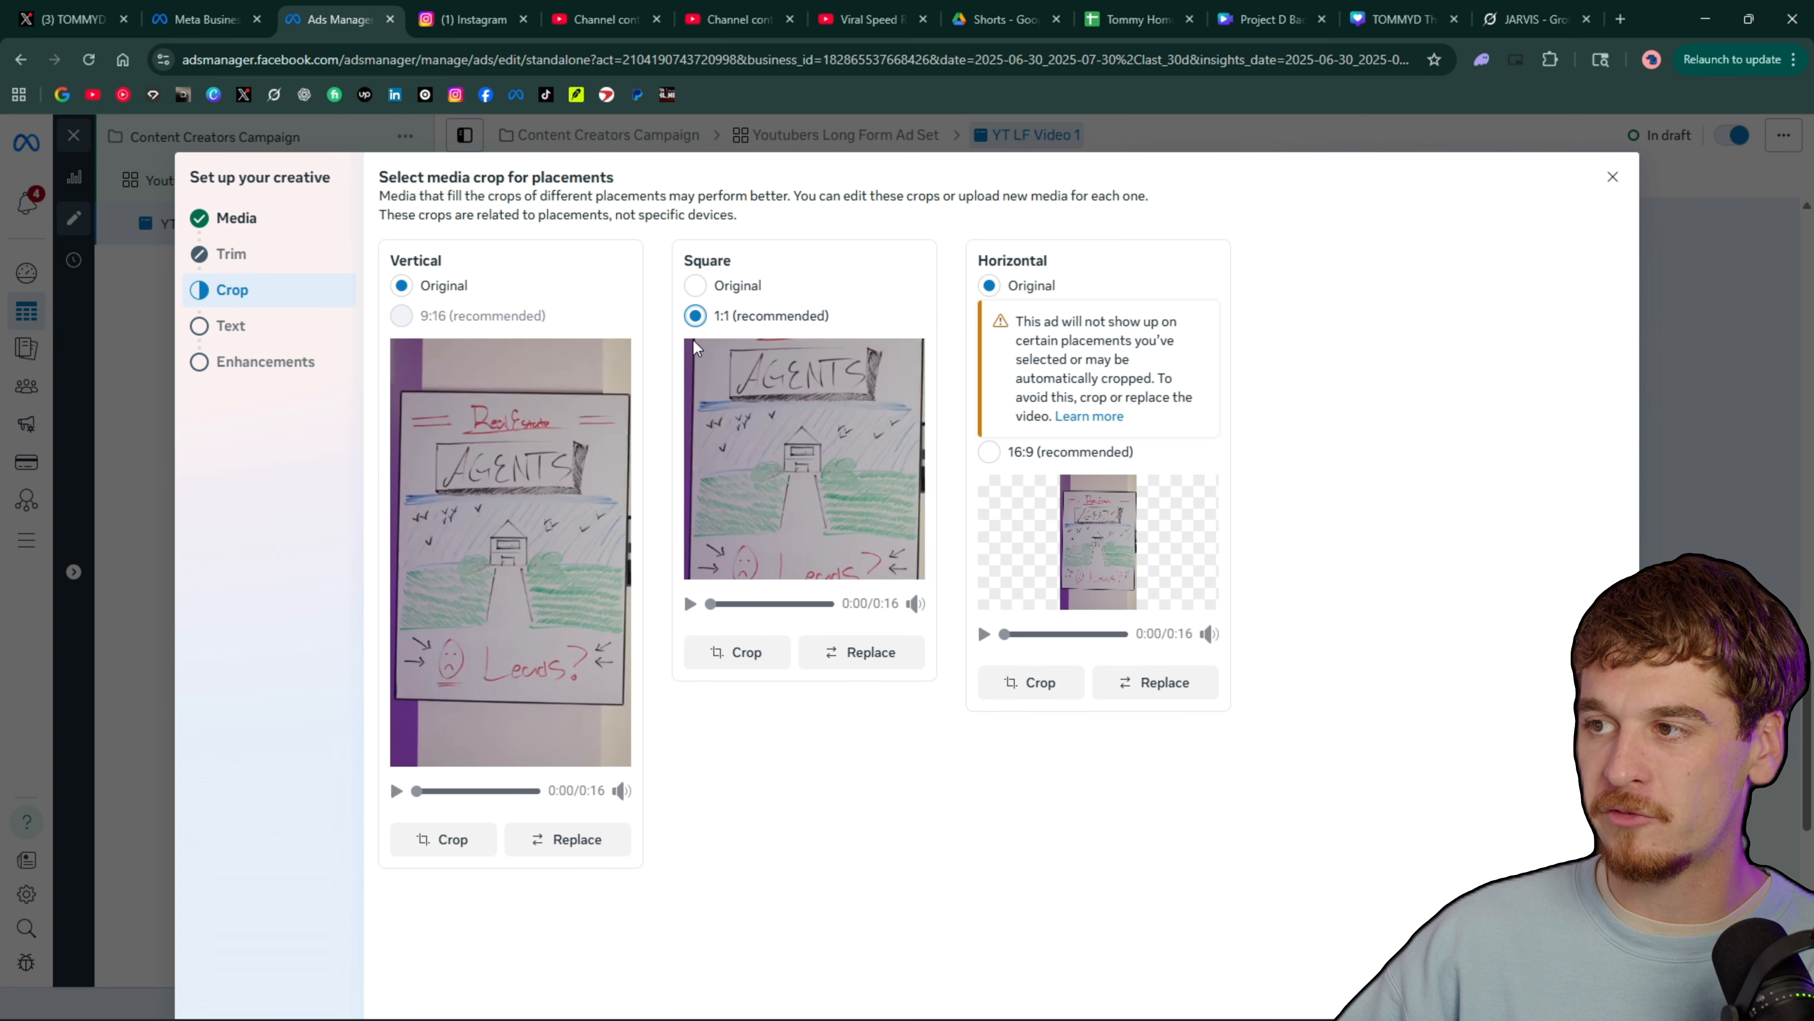
left_click(697, 286)
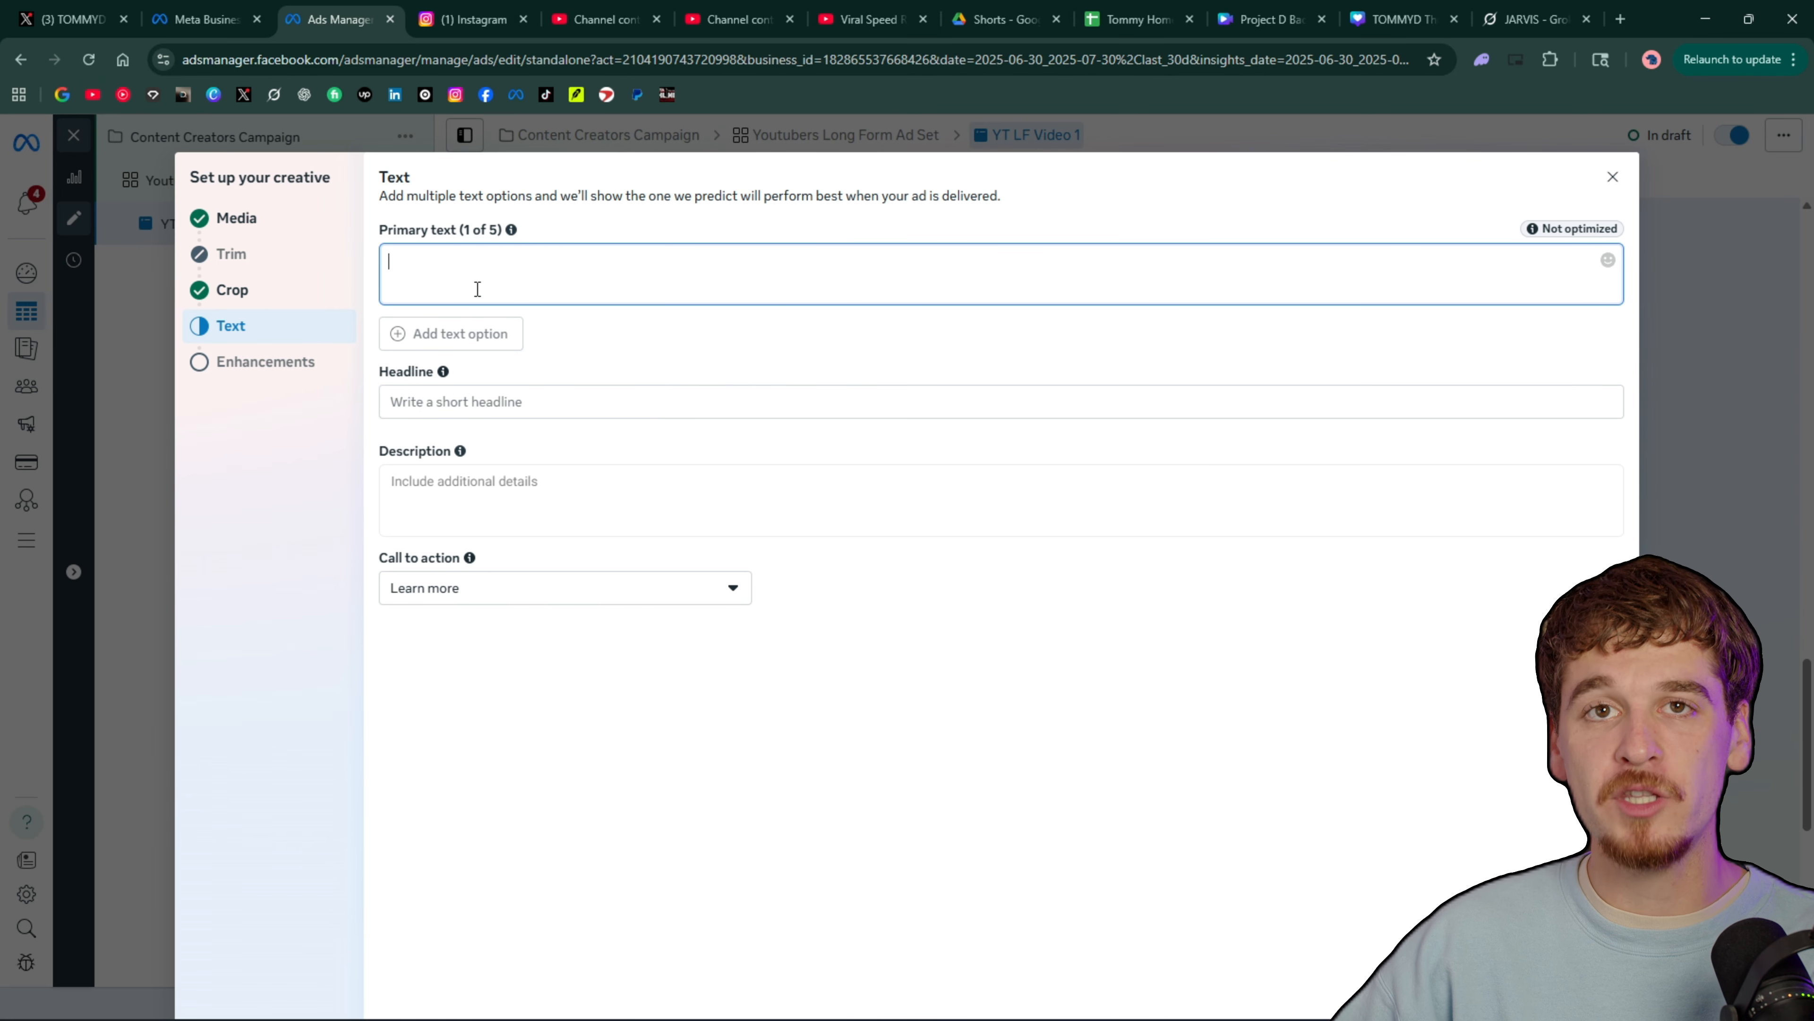
Enter placeholder ad text: primary text "vhukhjkhjk", description "hjkhjkhjkhjk" and headline "sedfwefwefwefwefwewewew"
type("vhukhjkhjk")
left_click(516, 485)
type("hjkhjkhjkhjk")
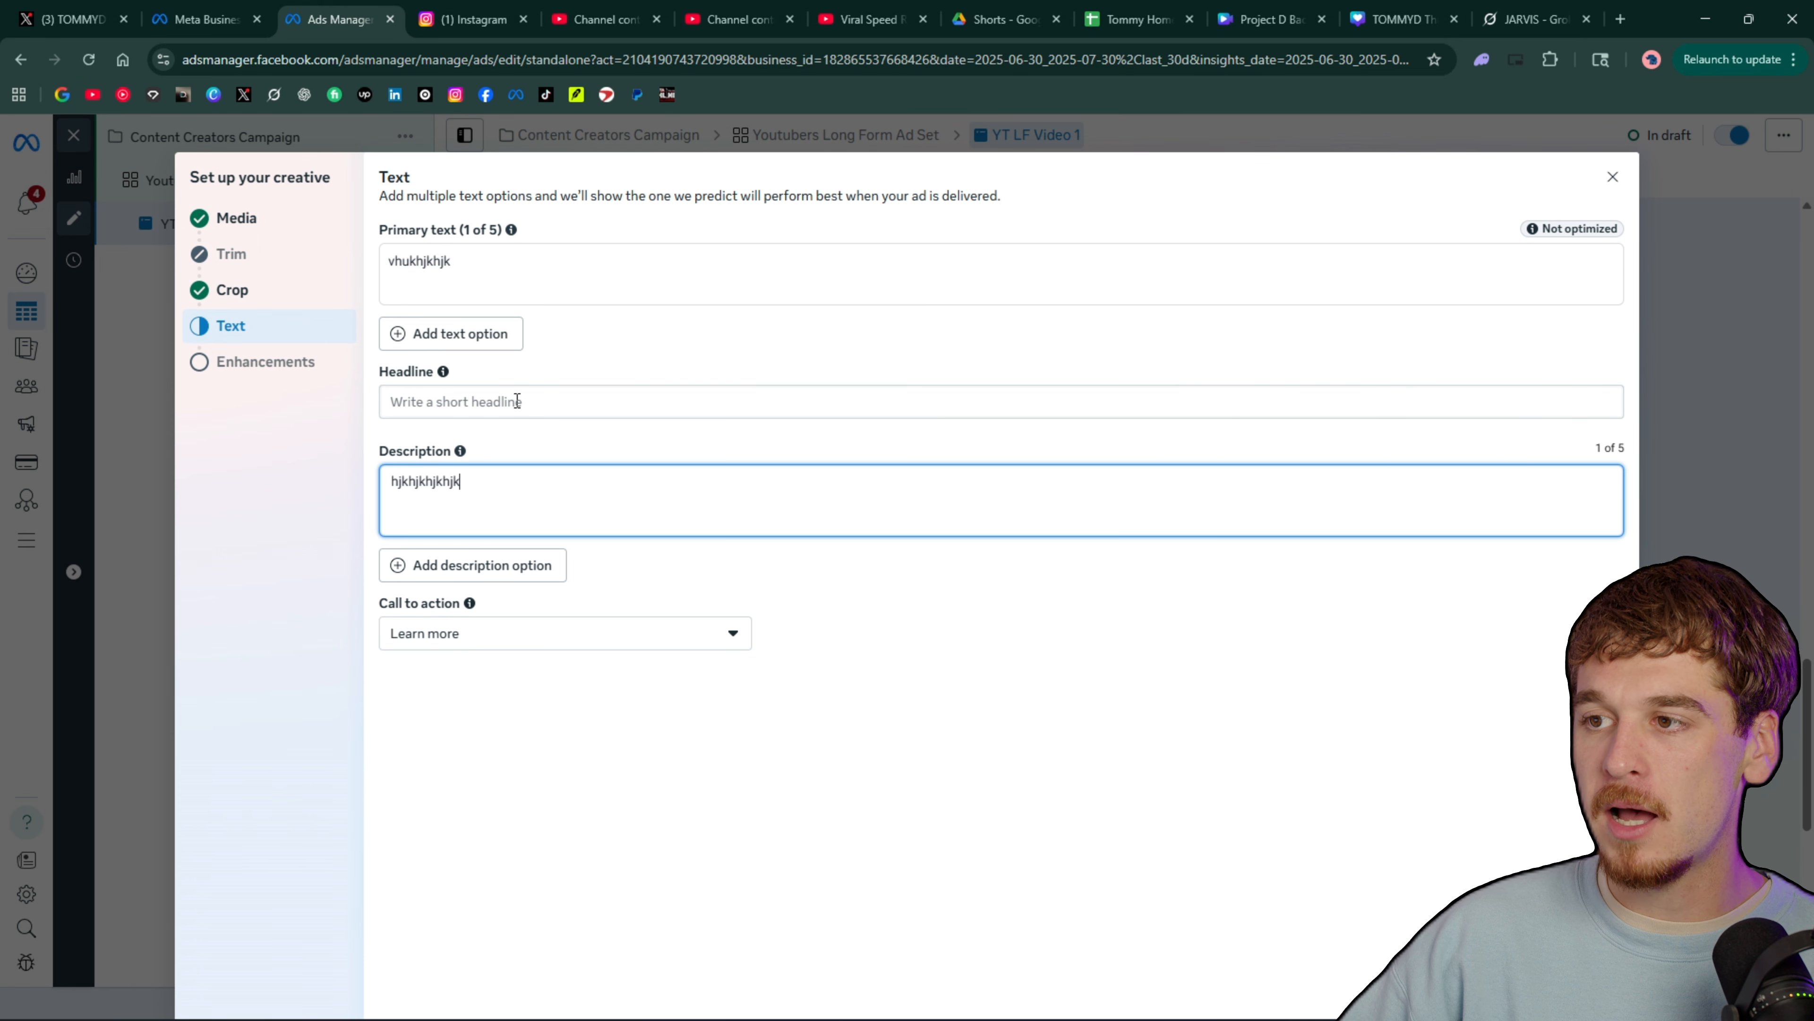
left_click(517, 401)
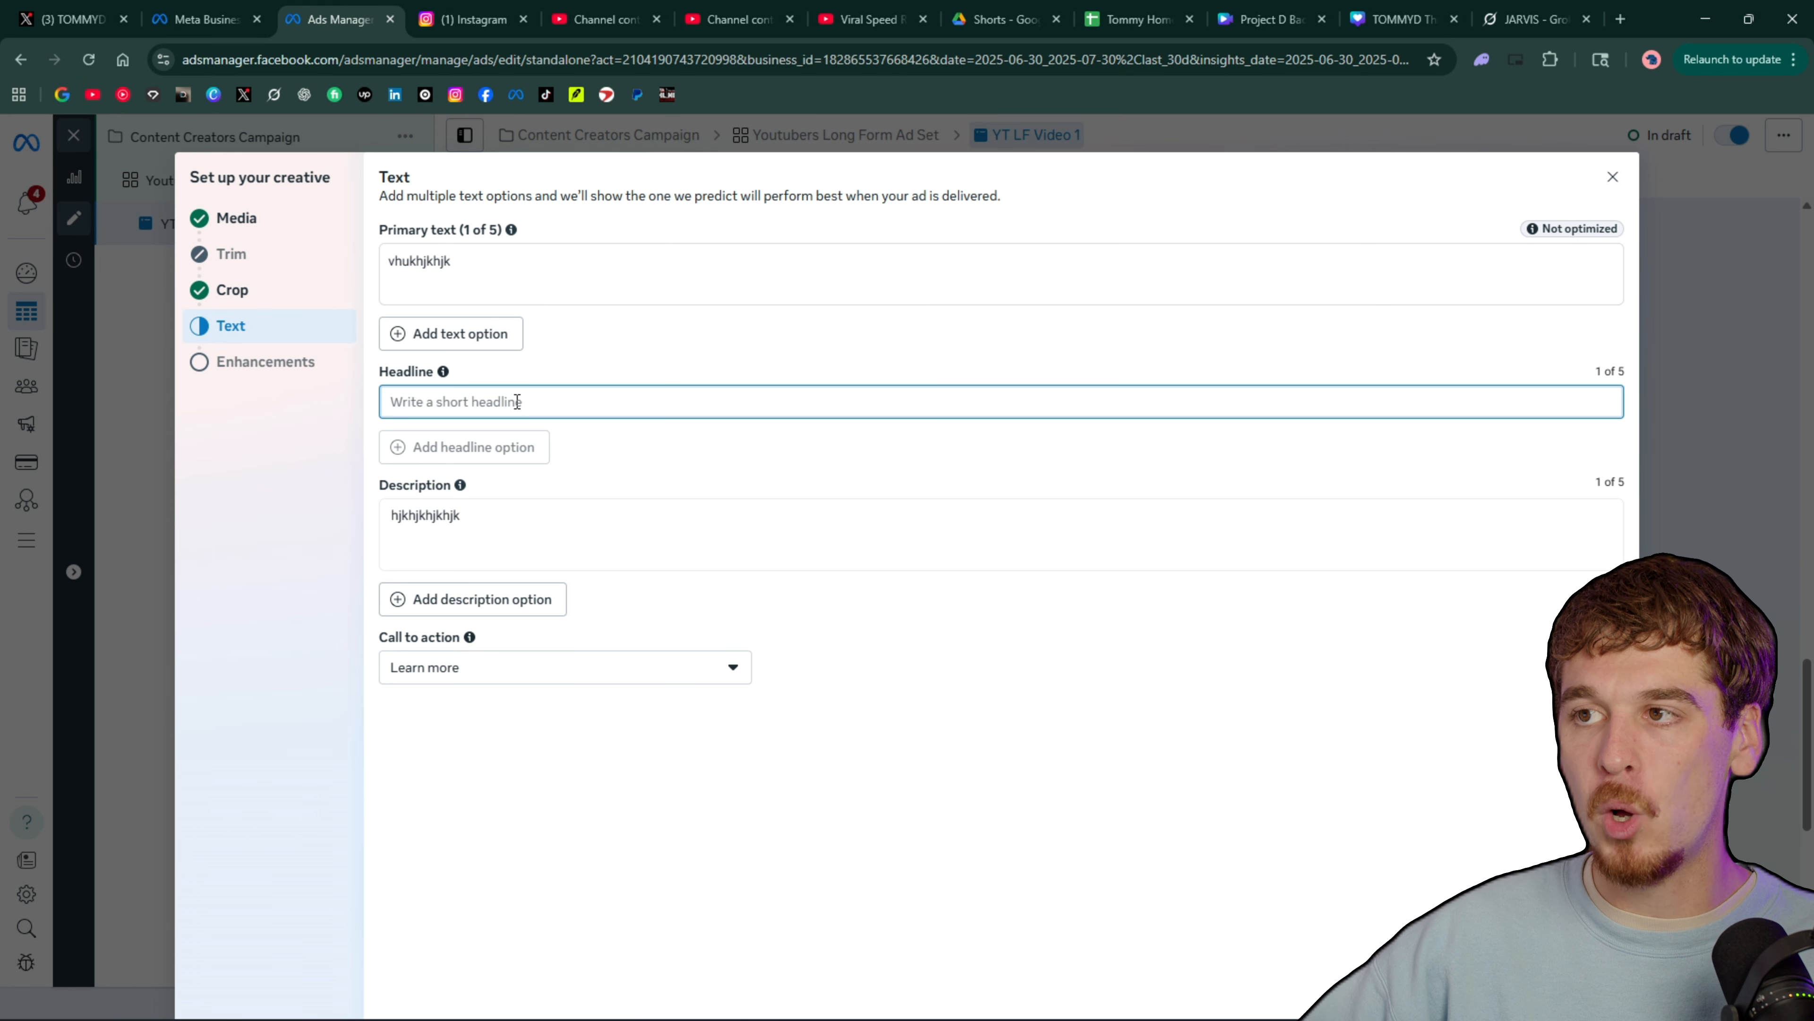
type("sedfwefwefwefwefwewe")
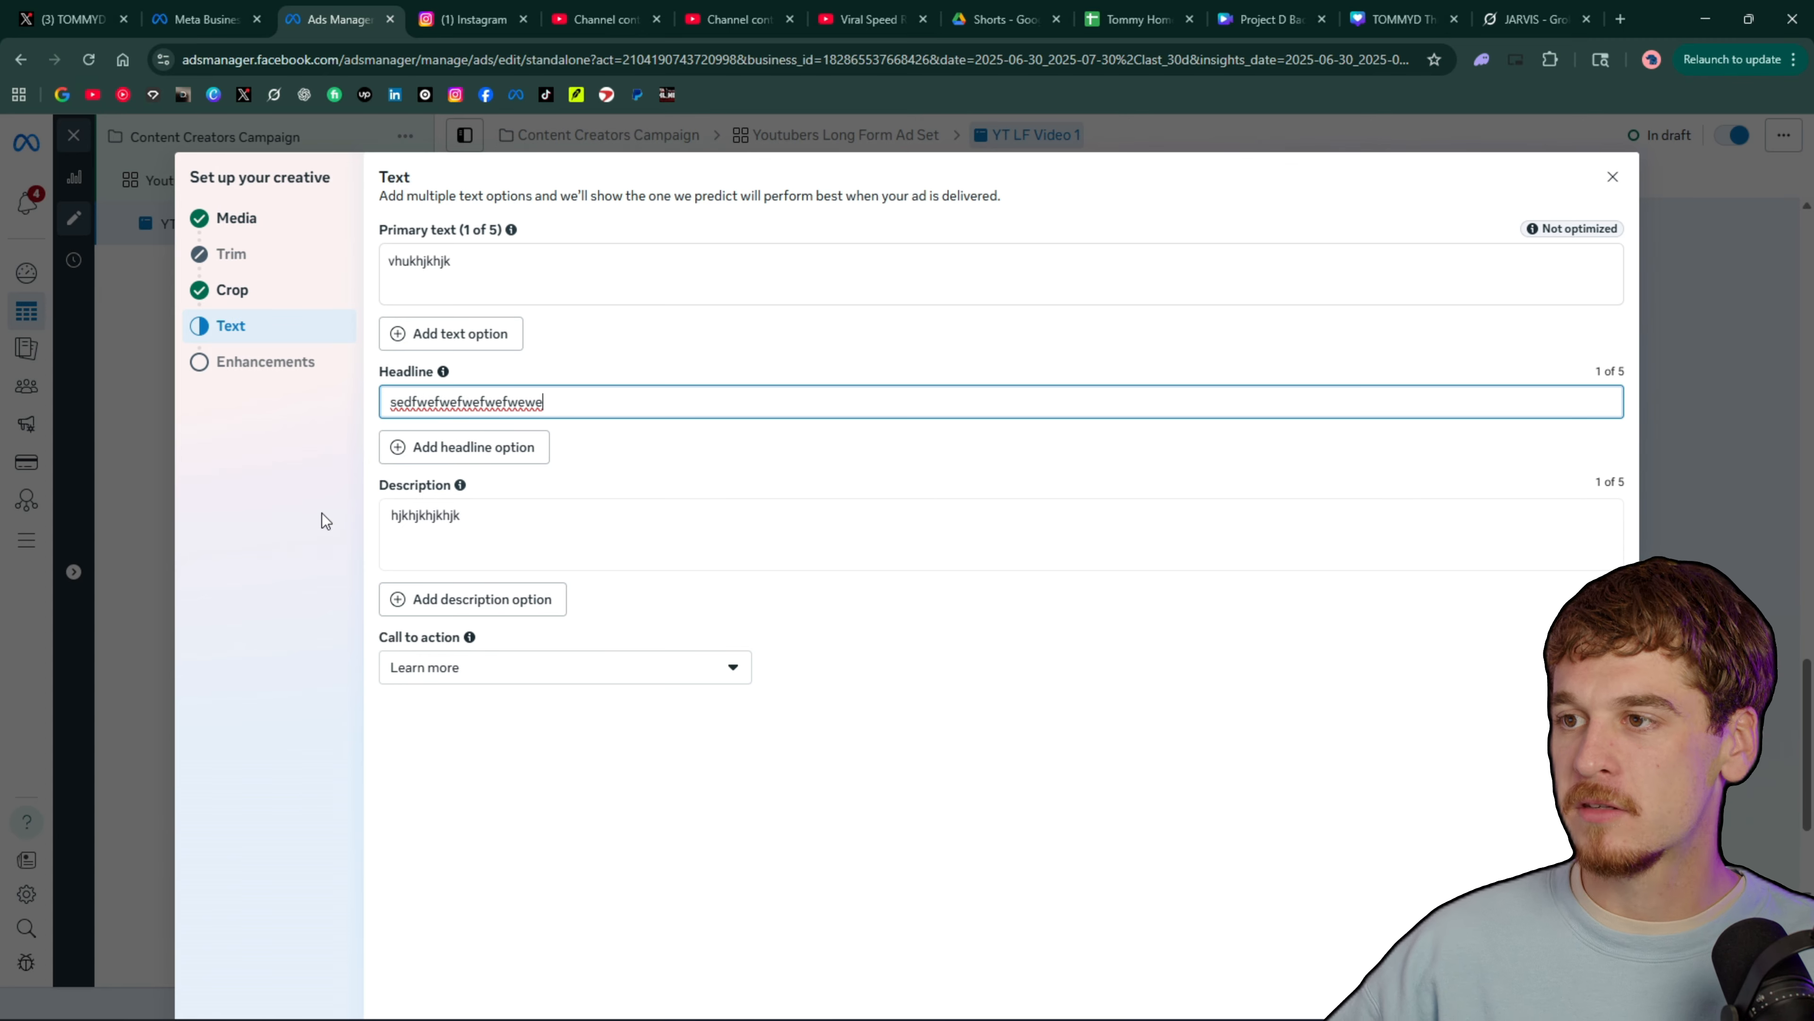
type("wew")
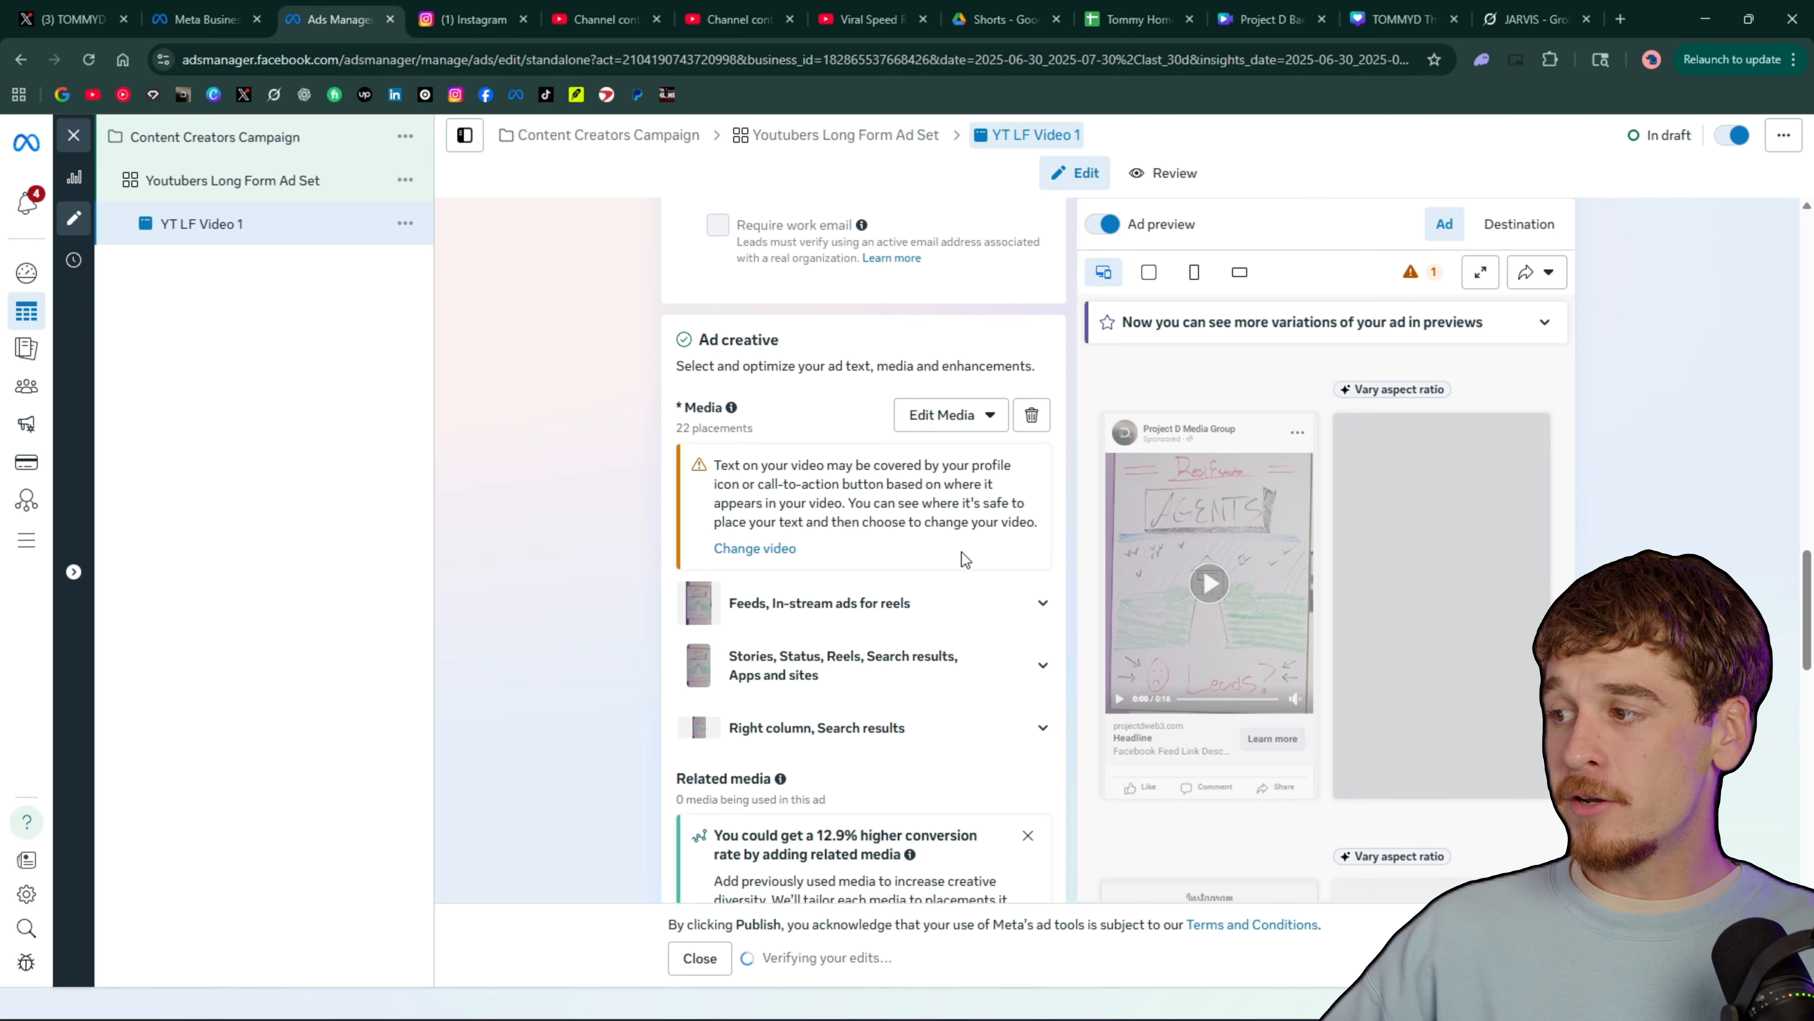
scroll(963, 561, "down", 3)
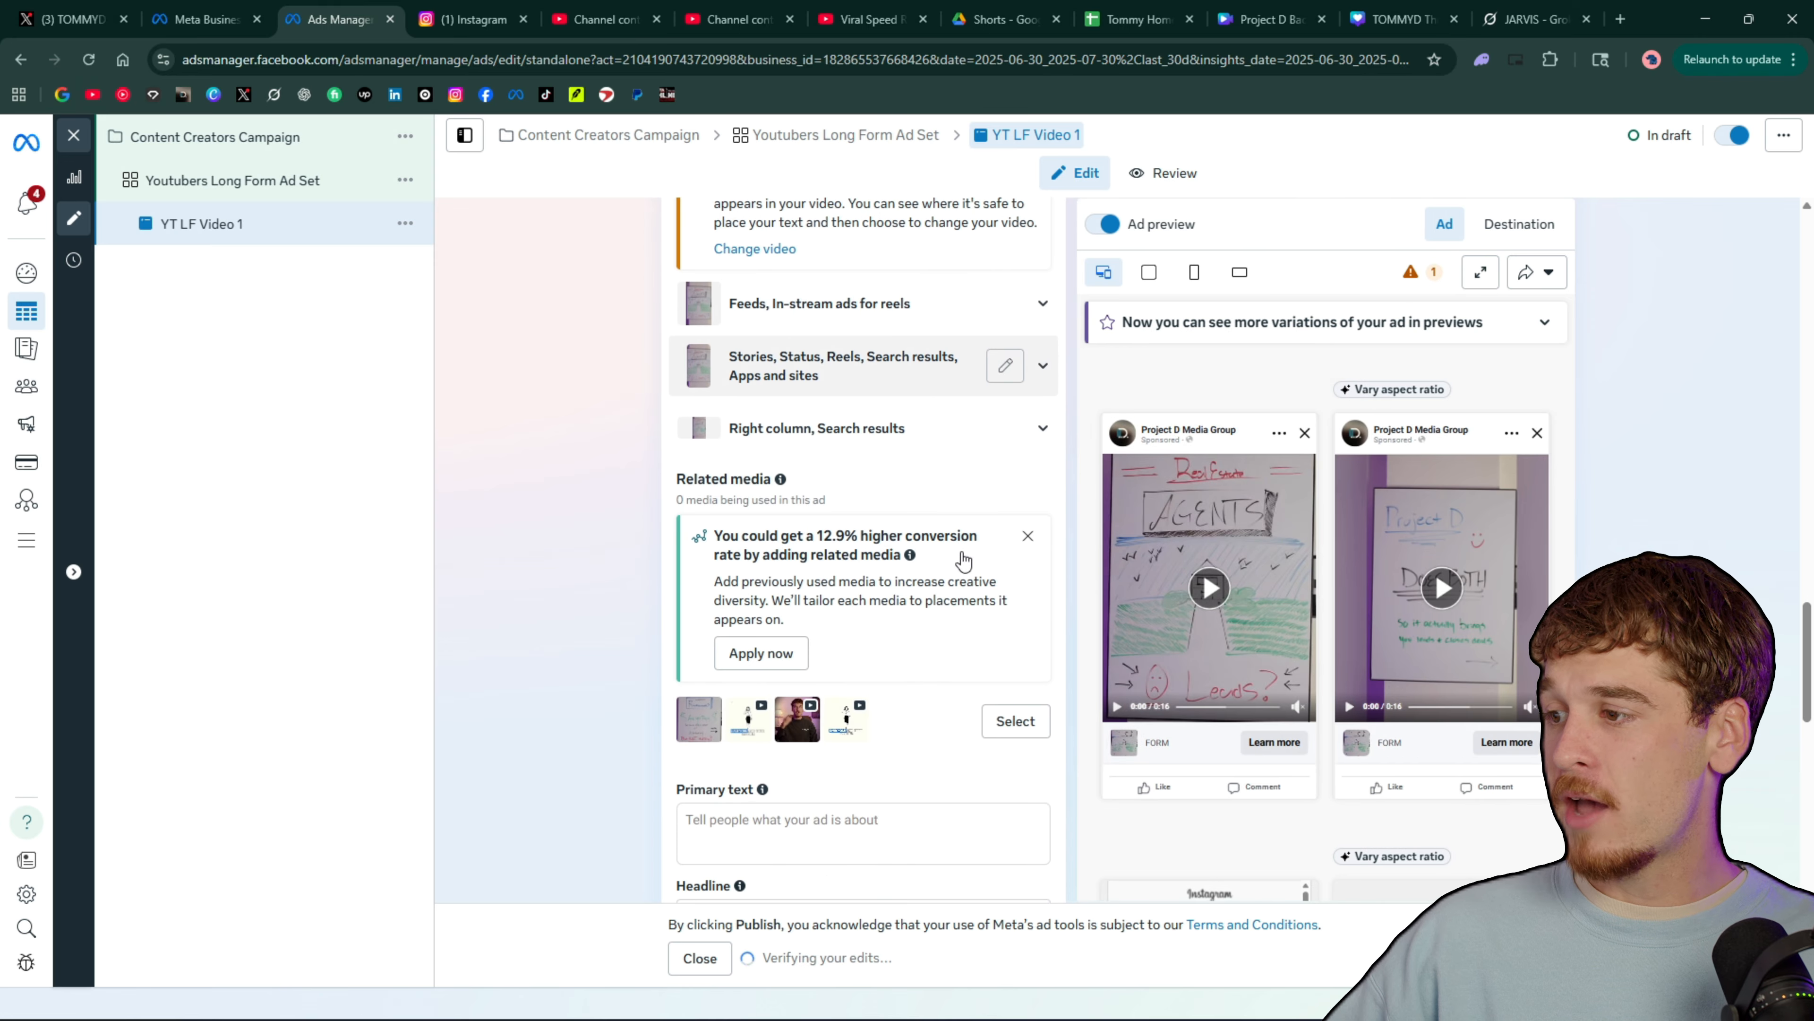
Review the ad creative's placement groups, related media suggestions and ad text fields
scroll(940, 555, "up", 5)
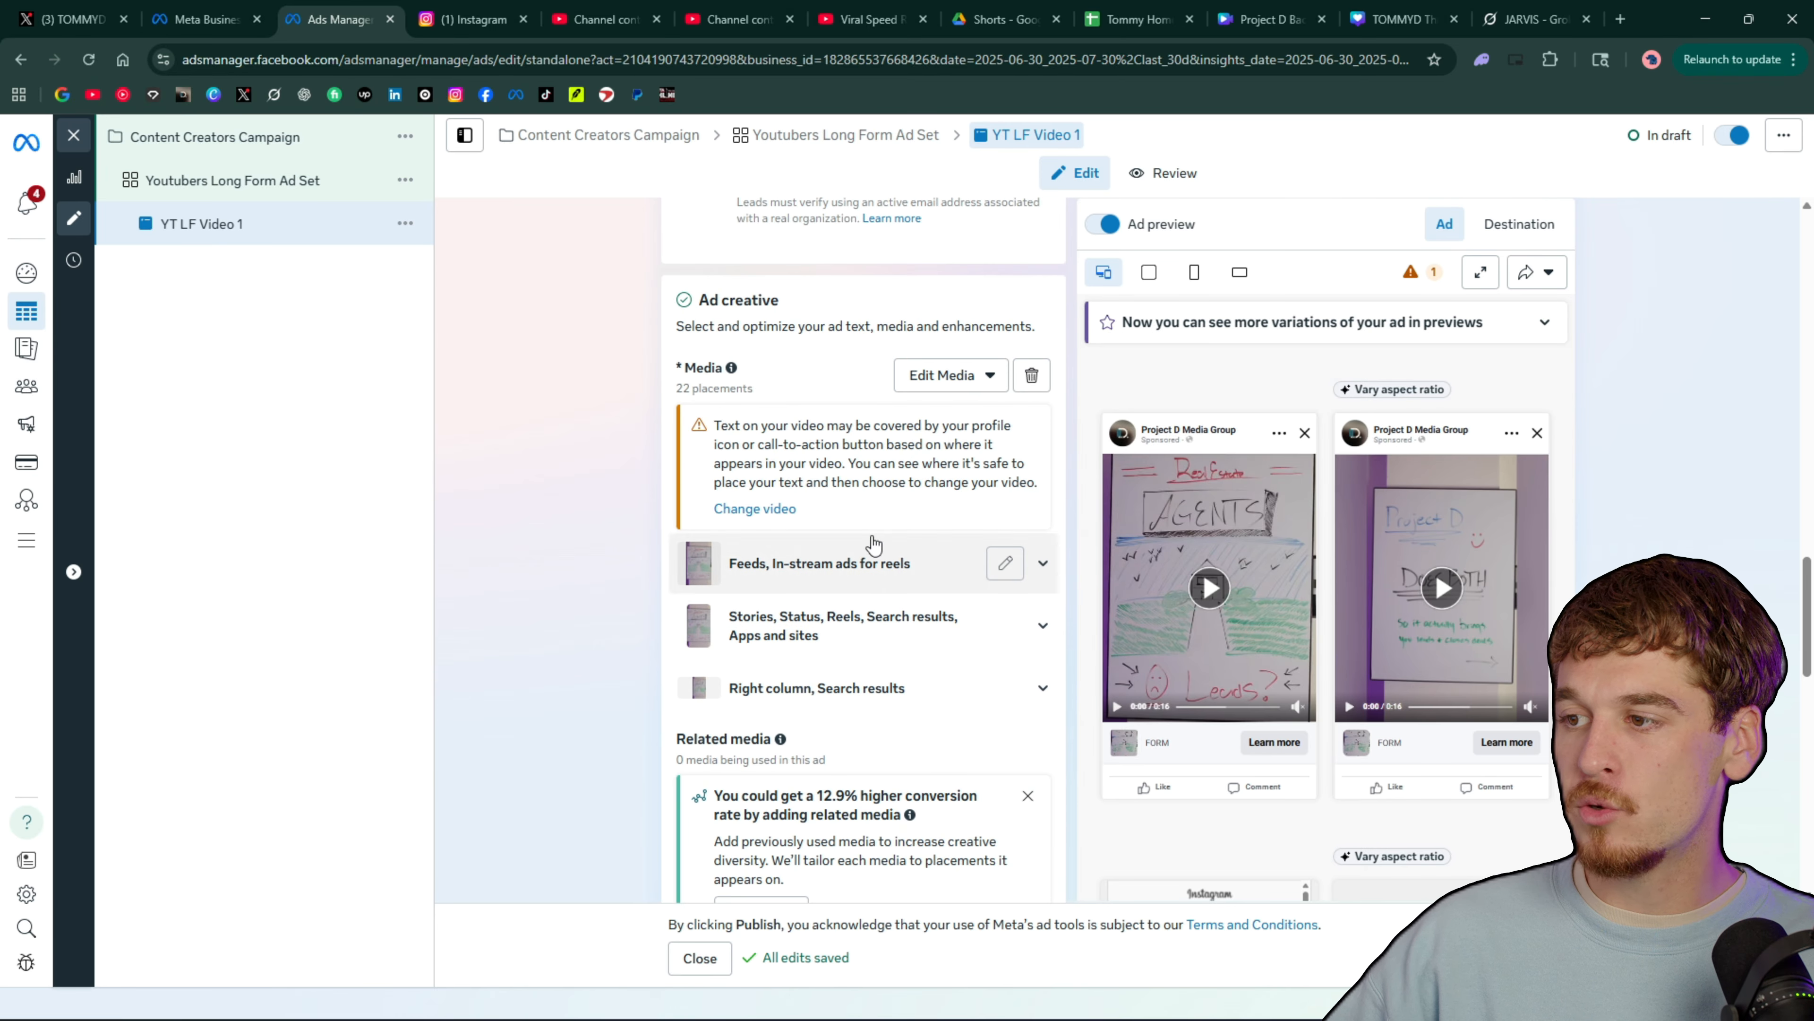
scroll(927, 477, "down", 5)
scroll(923, 478, "up", 3)
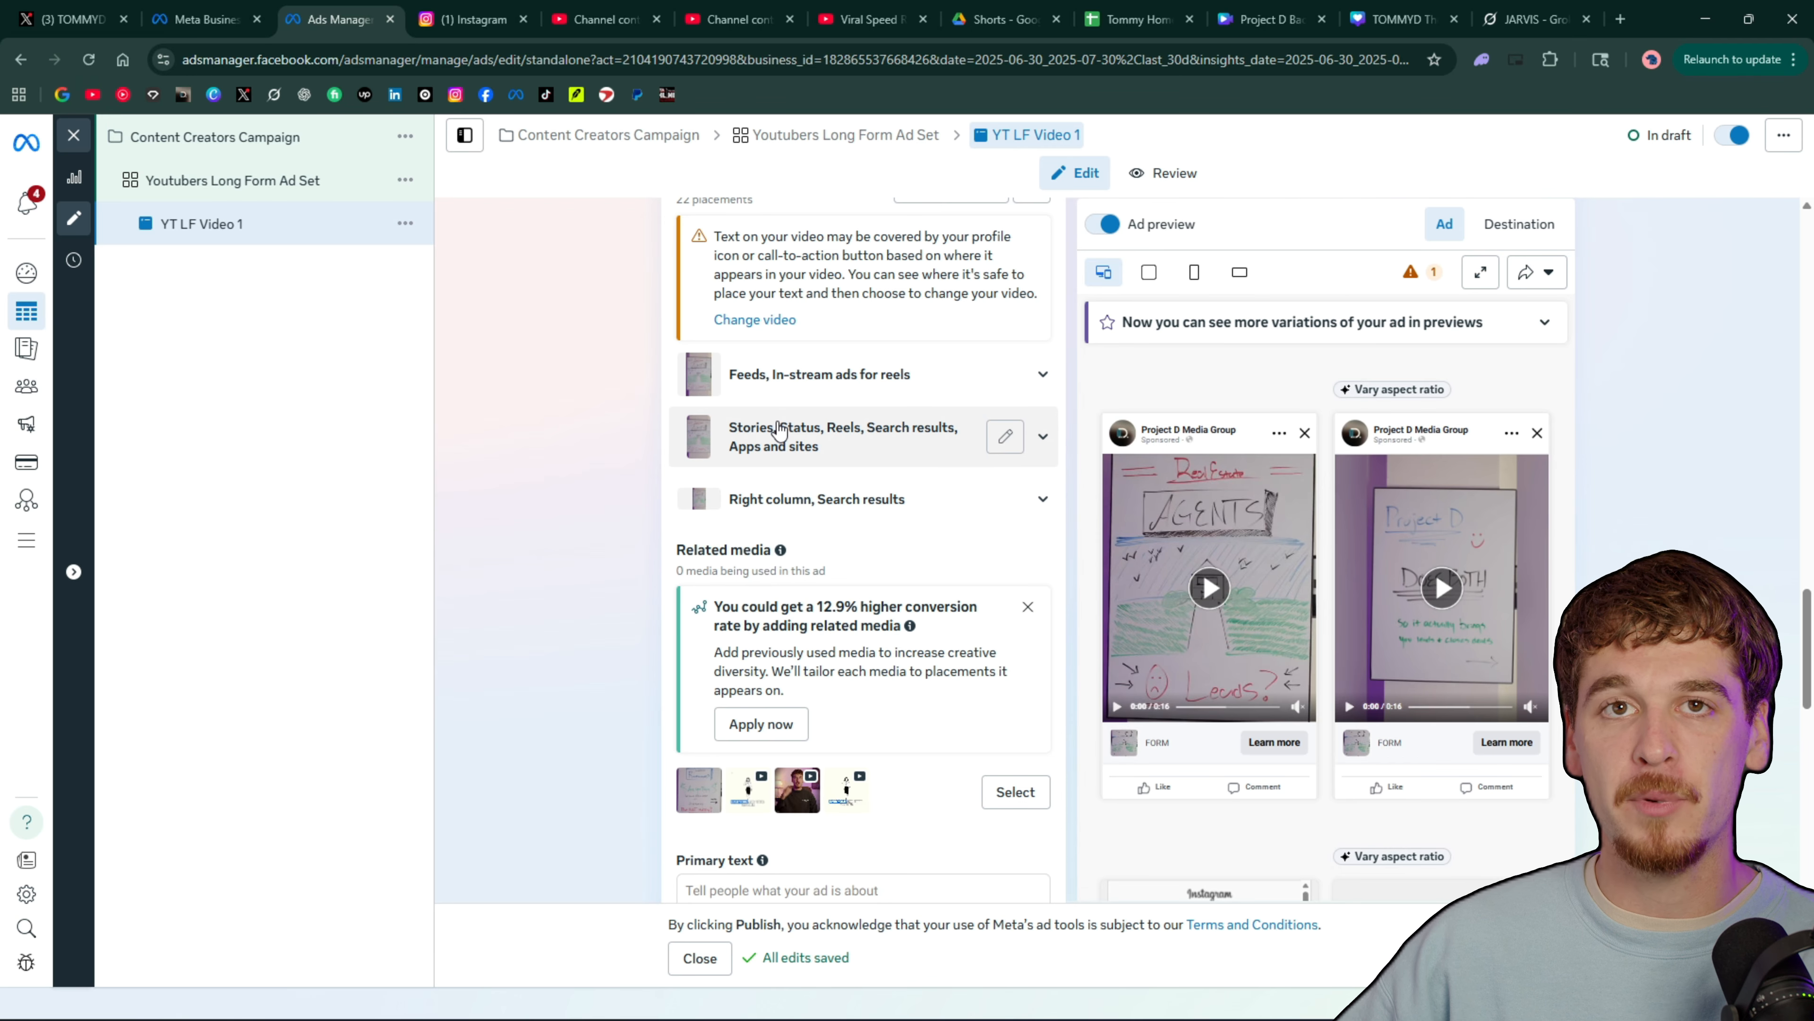
scroll(779, 429, "down", 3)
mouse_move(762, 671)
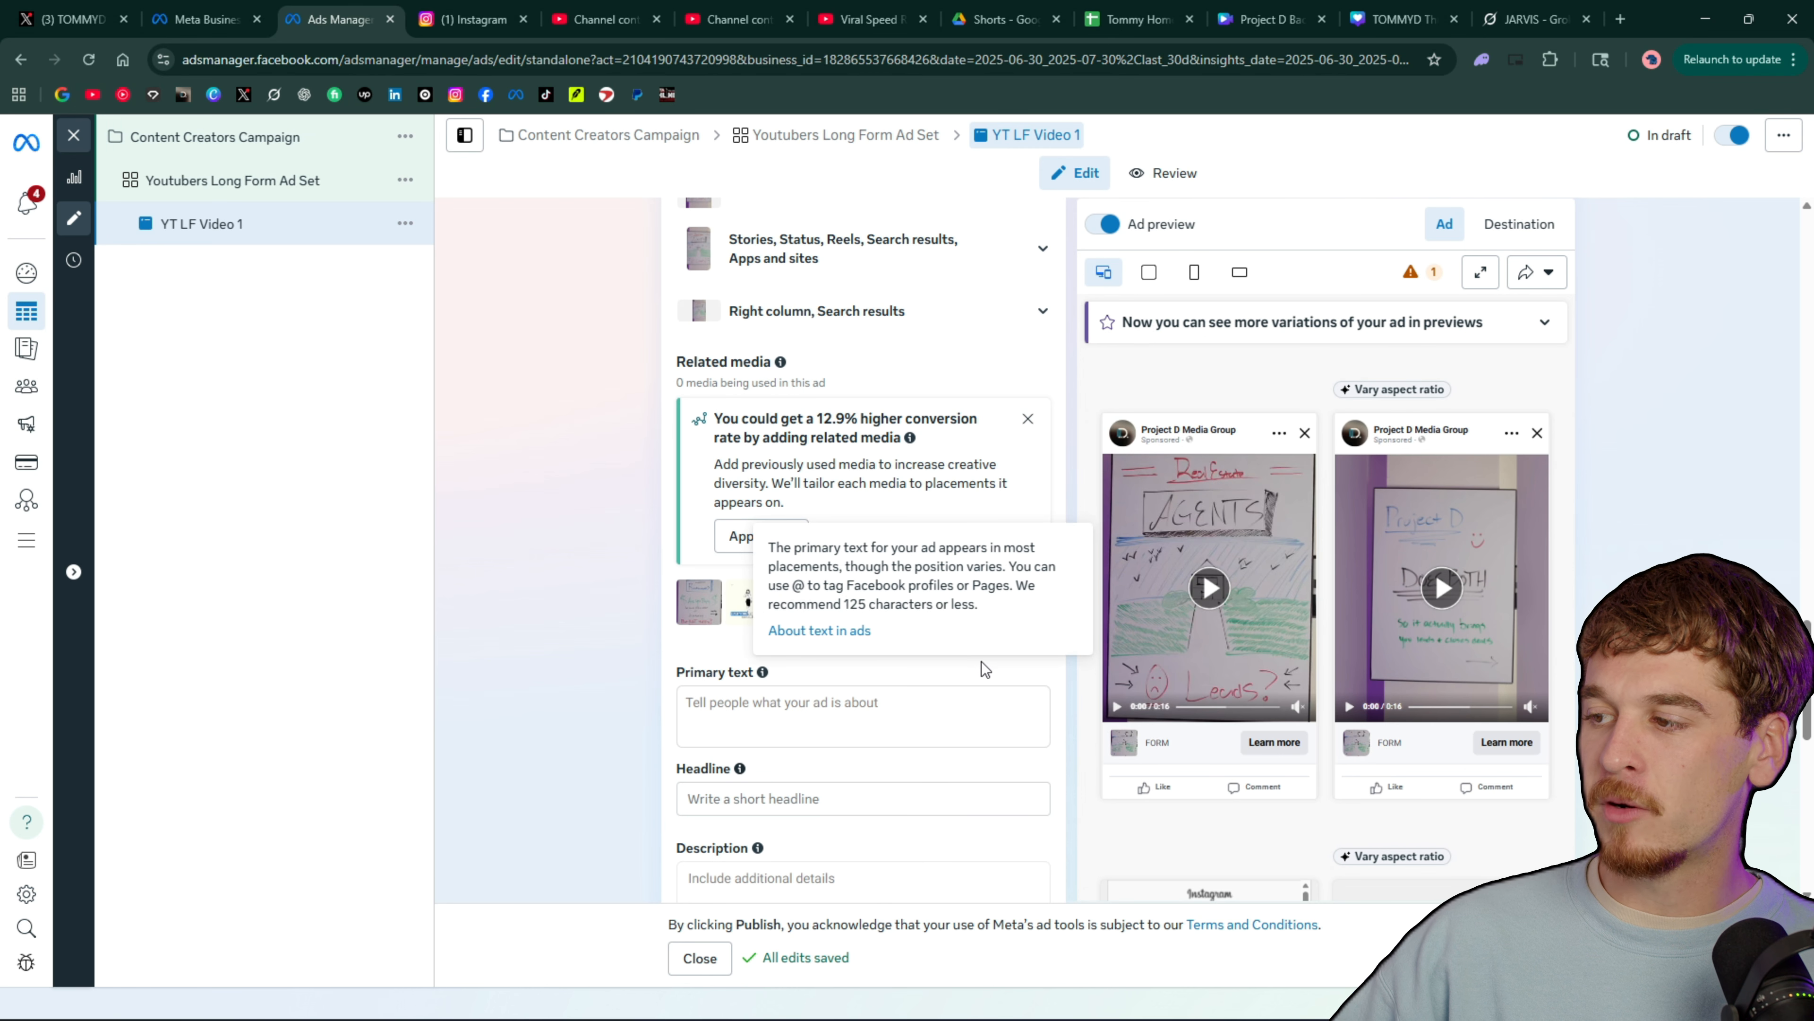
scroll(579, 300, "down", 4)
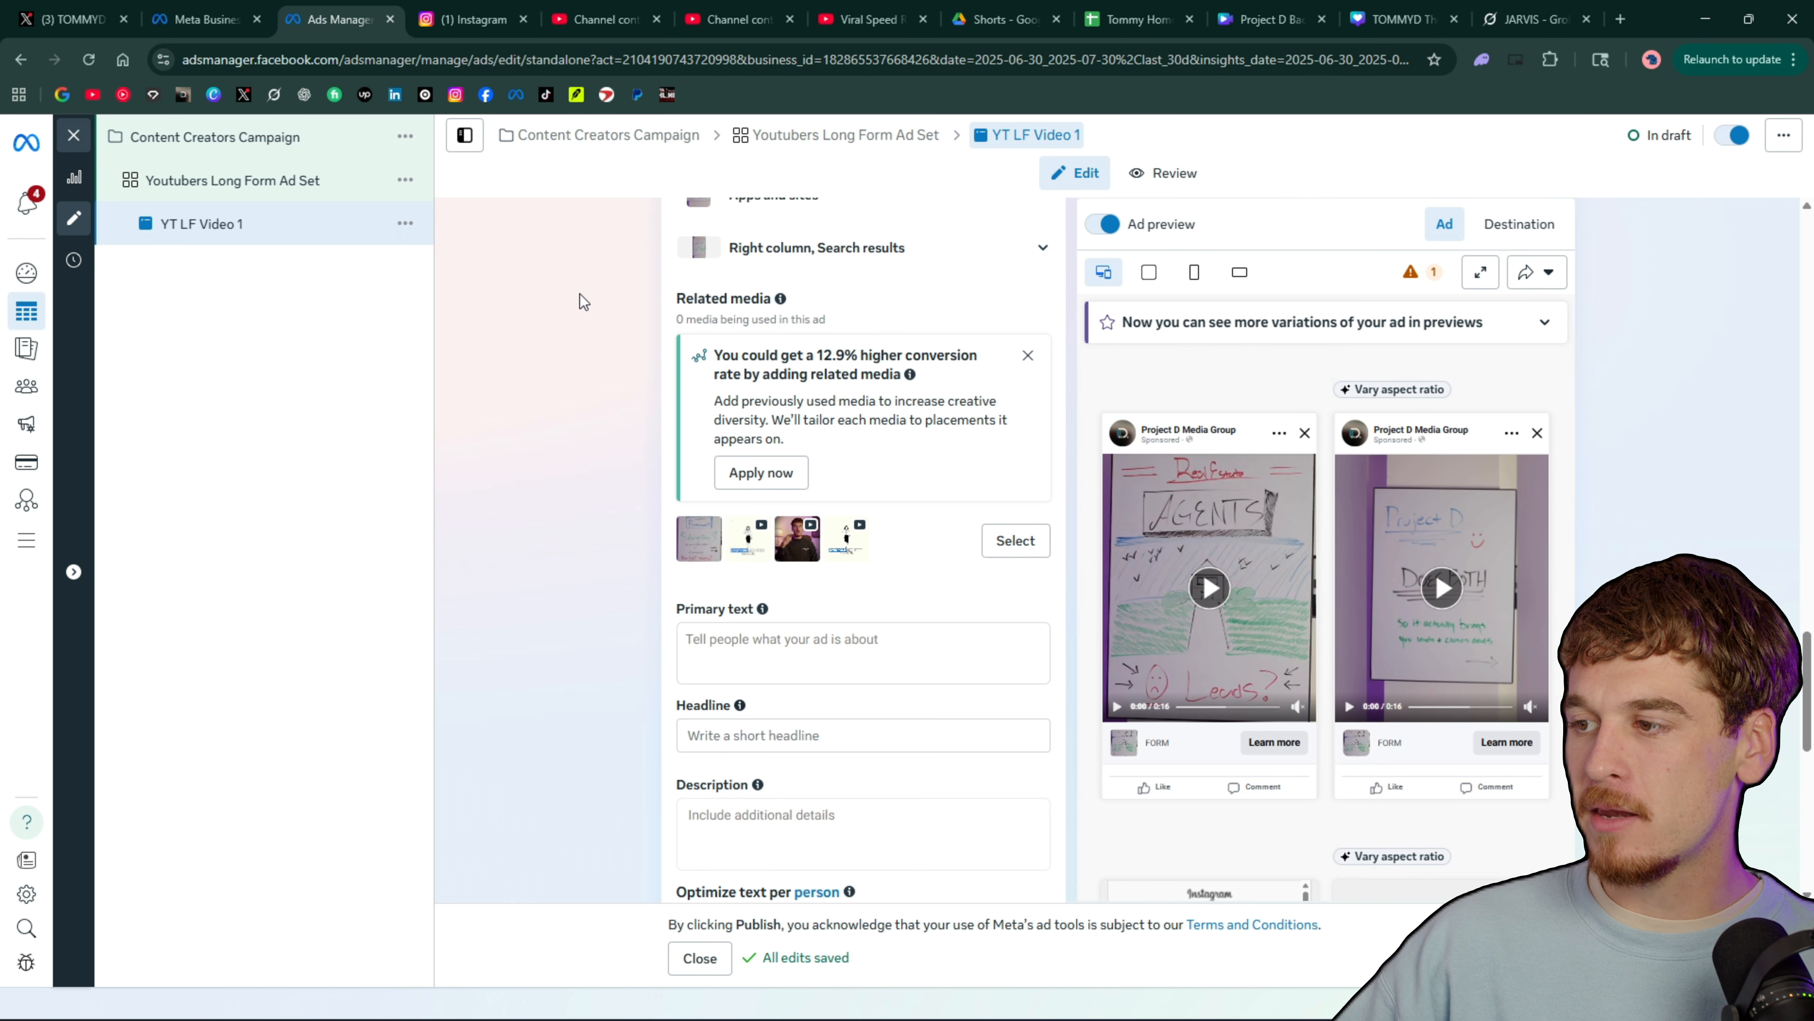
scroll(884, 431, "down", 4)
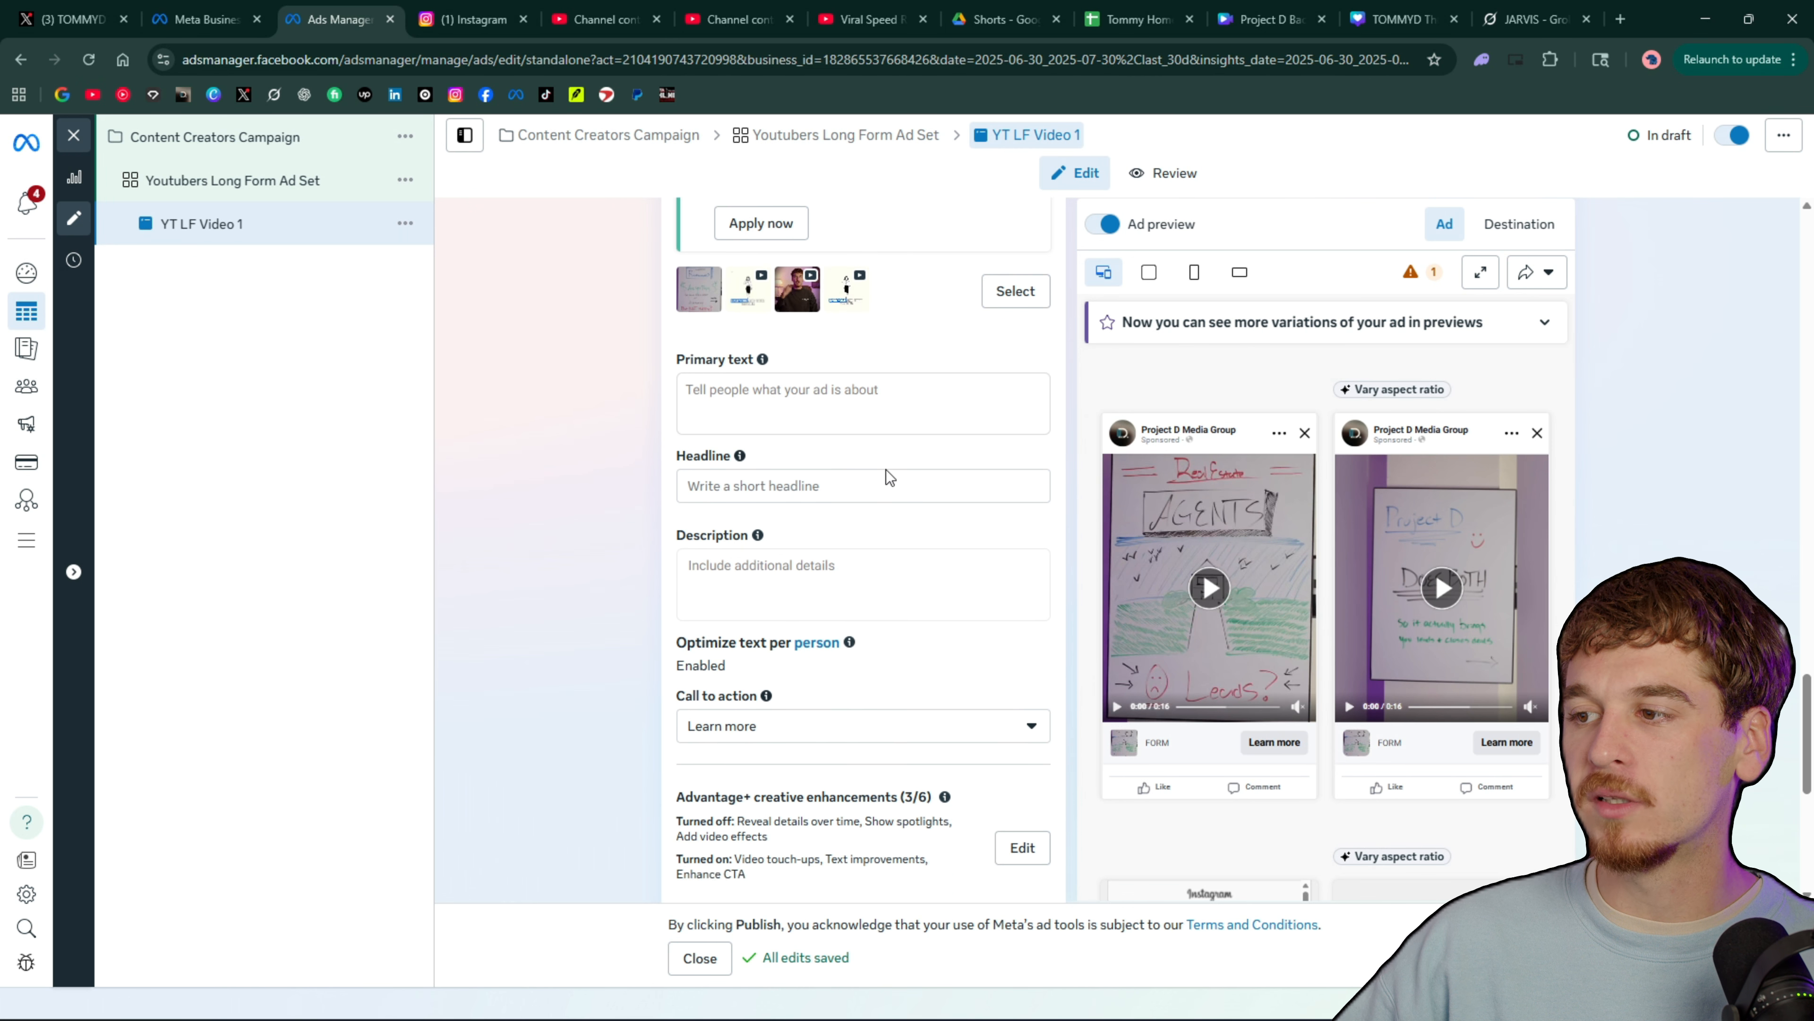
Look through the empty primary text, headline and description fields, then the creative enhancements, languages and tracking settings, without entering anything
scroll(883, 472, "up", 6)
left_click(928, 531)
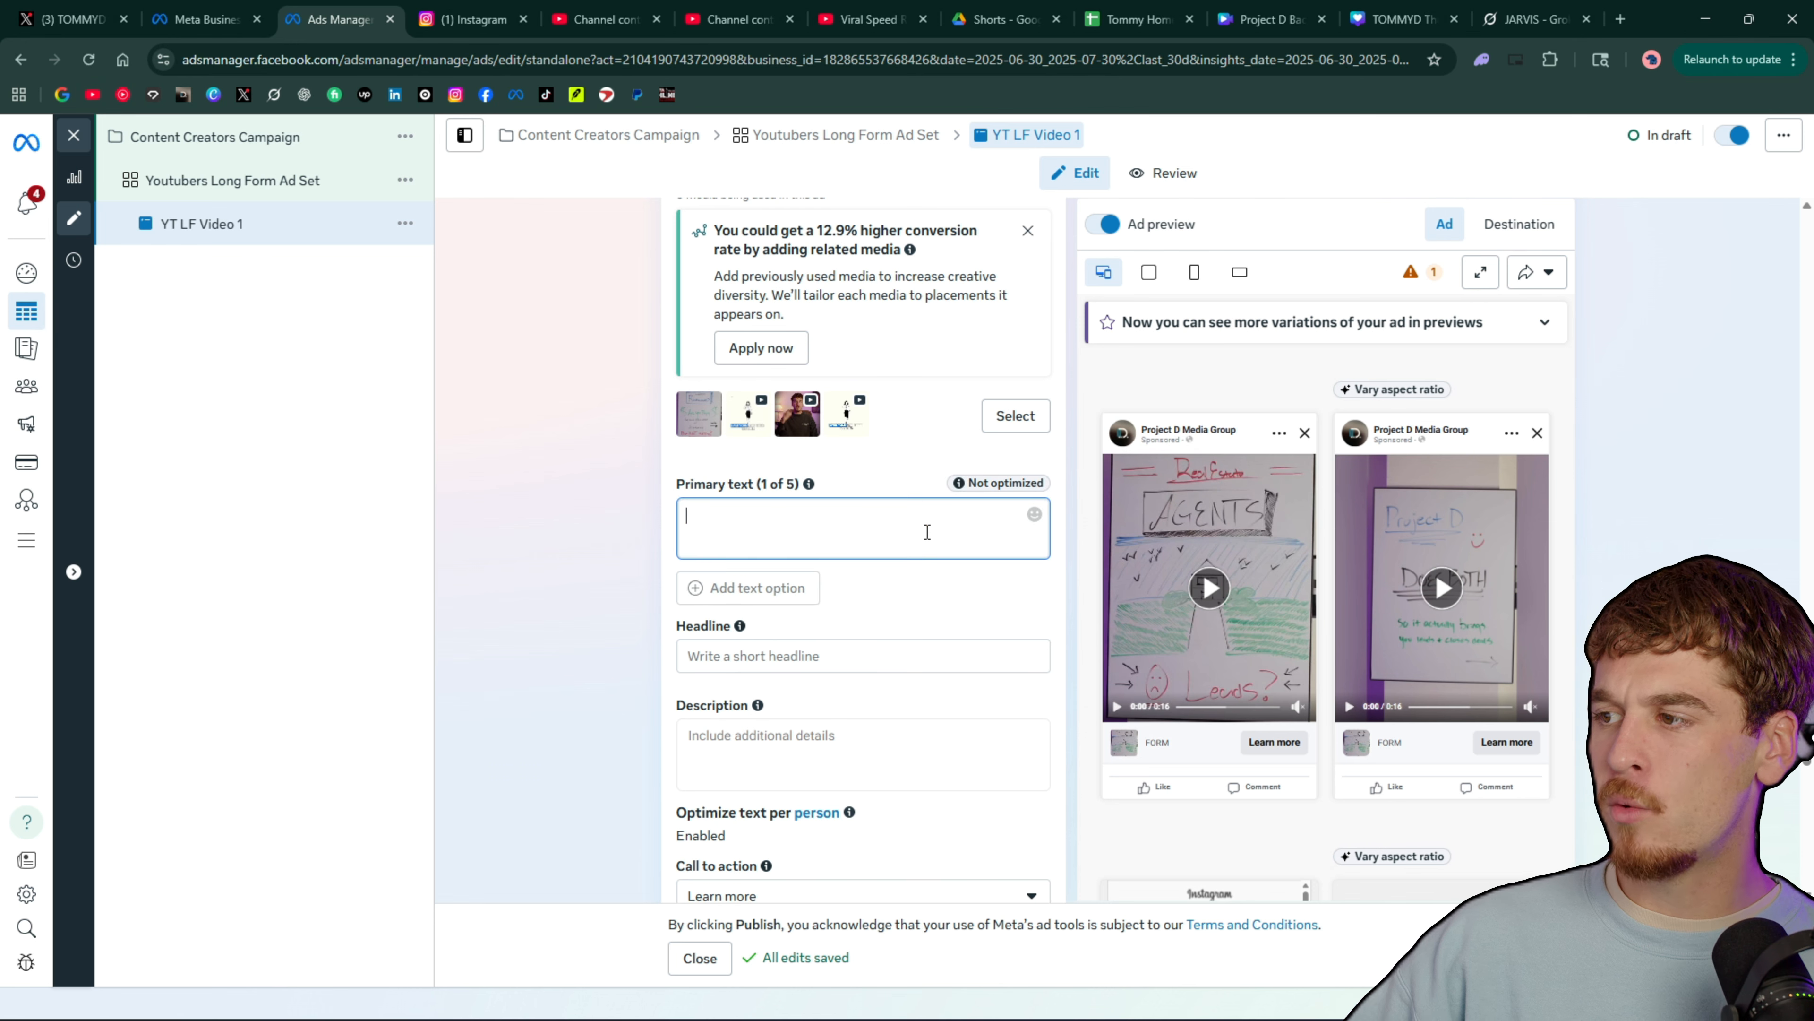
scroll(866, 583, "down", 2)
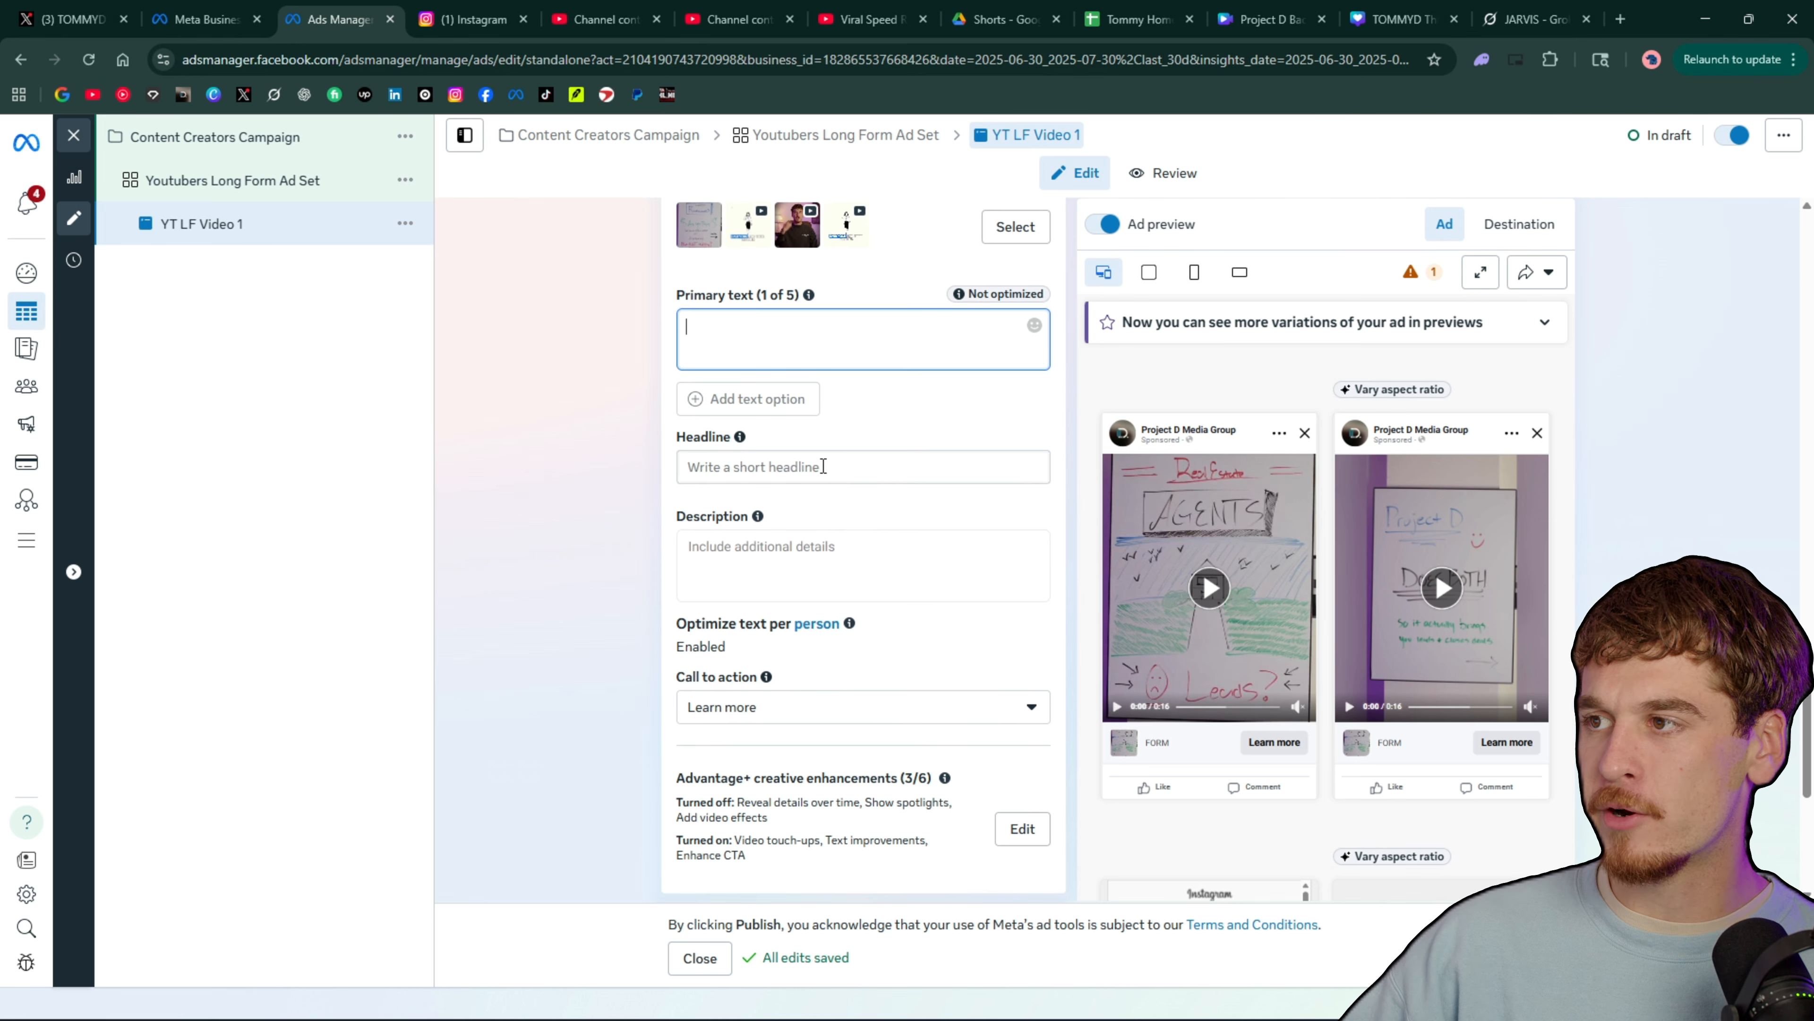
left_click(823, 466)
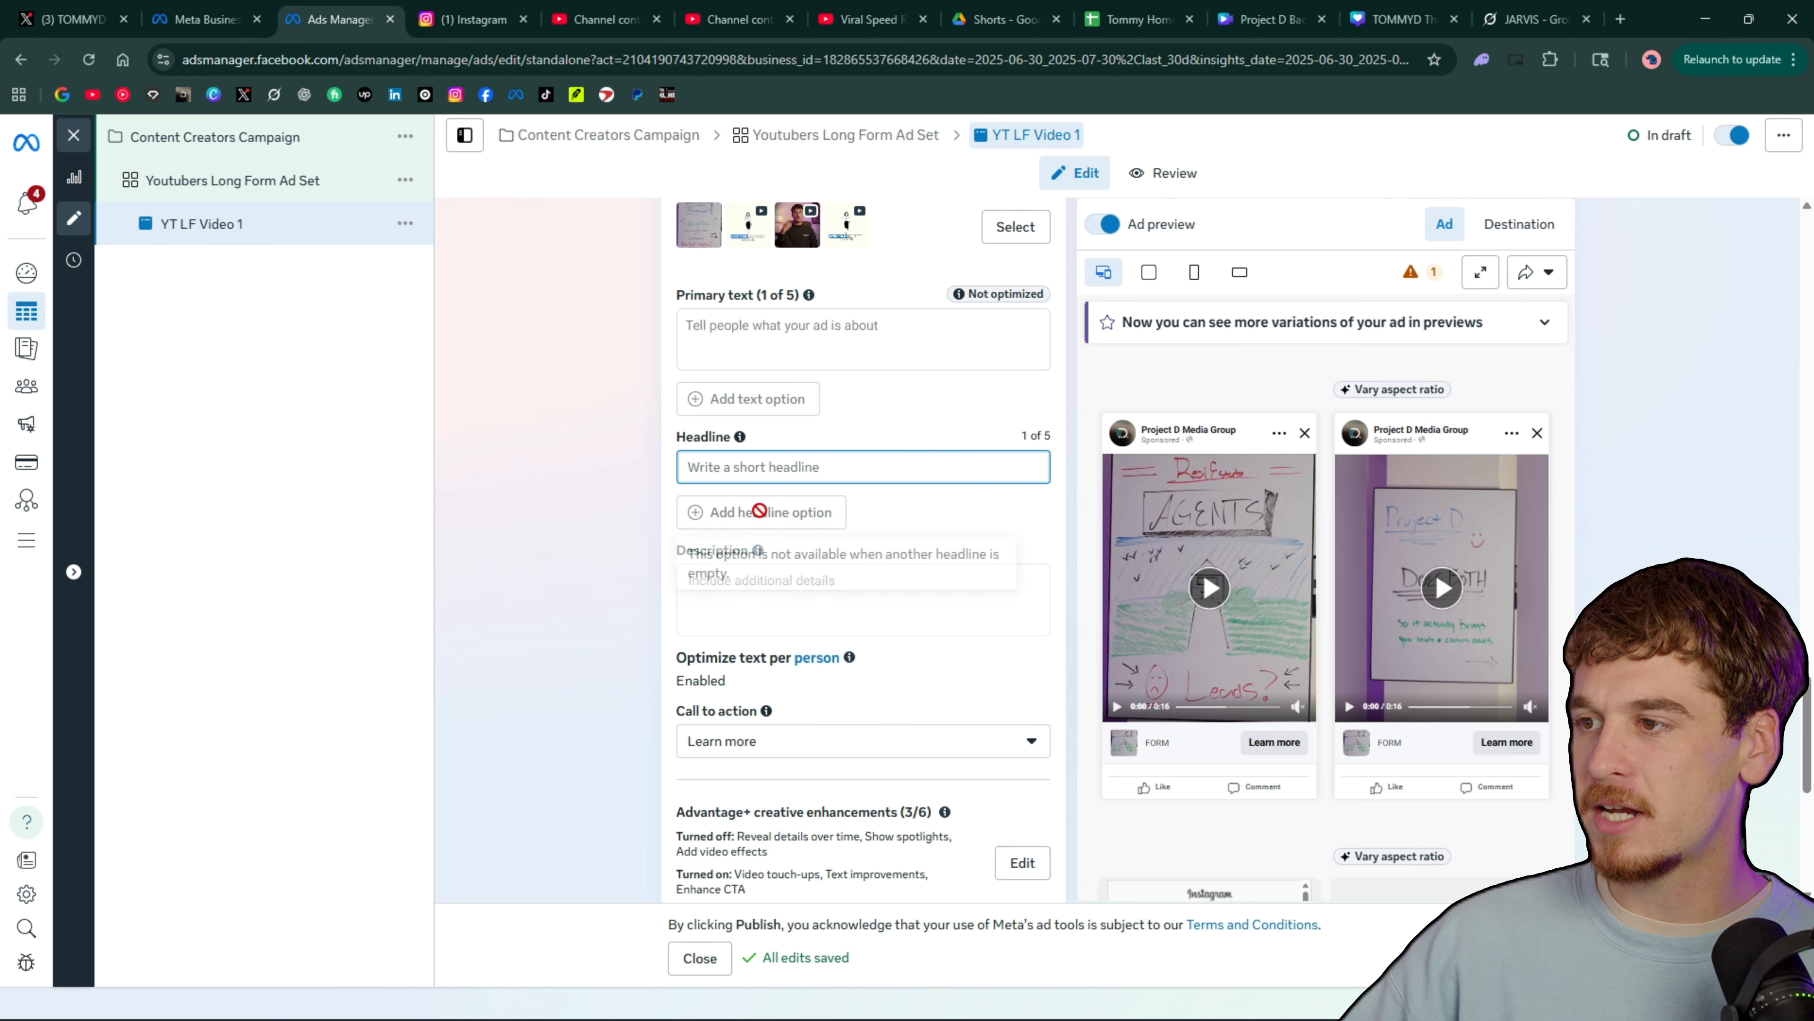
left_click(746, 572)
scroll(745, 534, "down", 1)
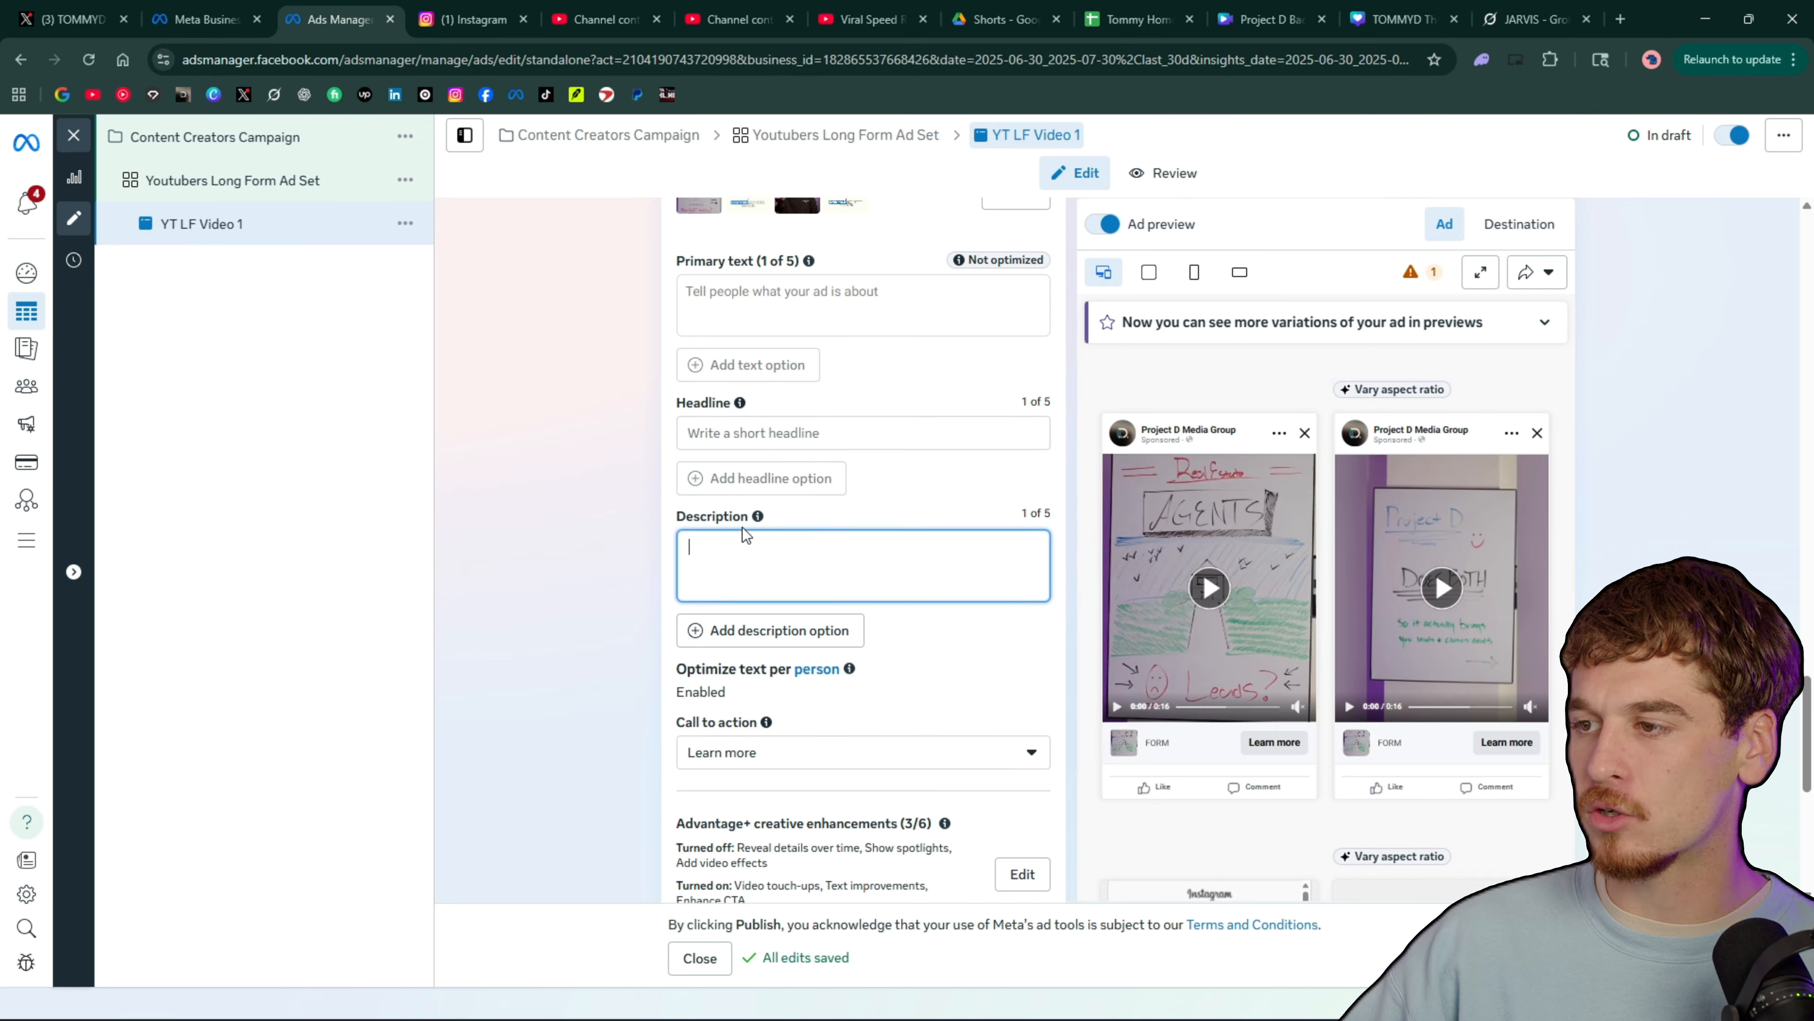
scroll(746, 534, "down", 7)
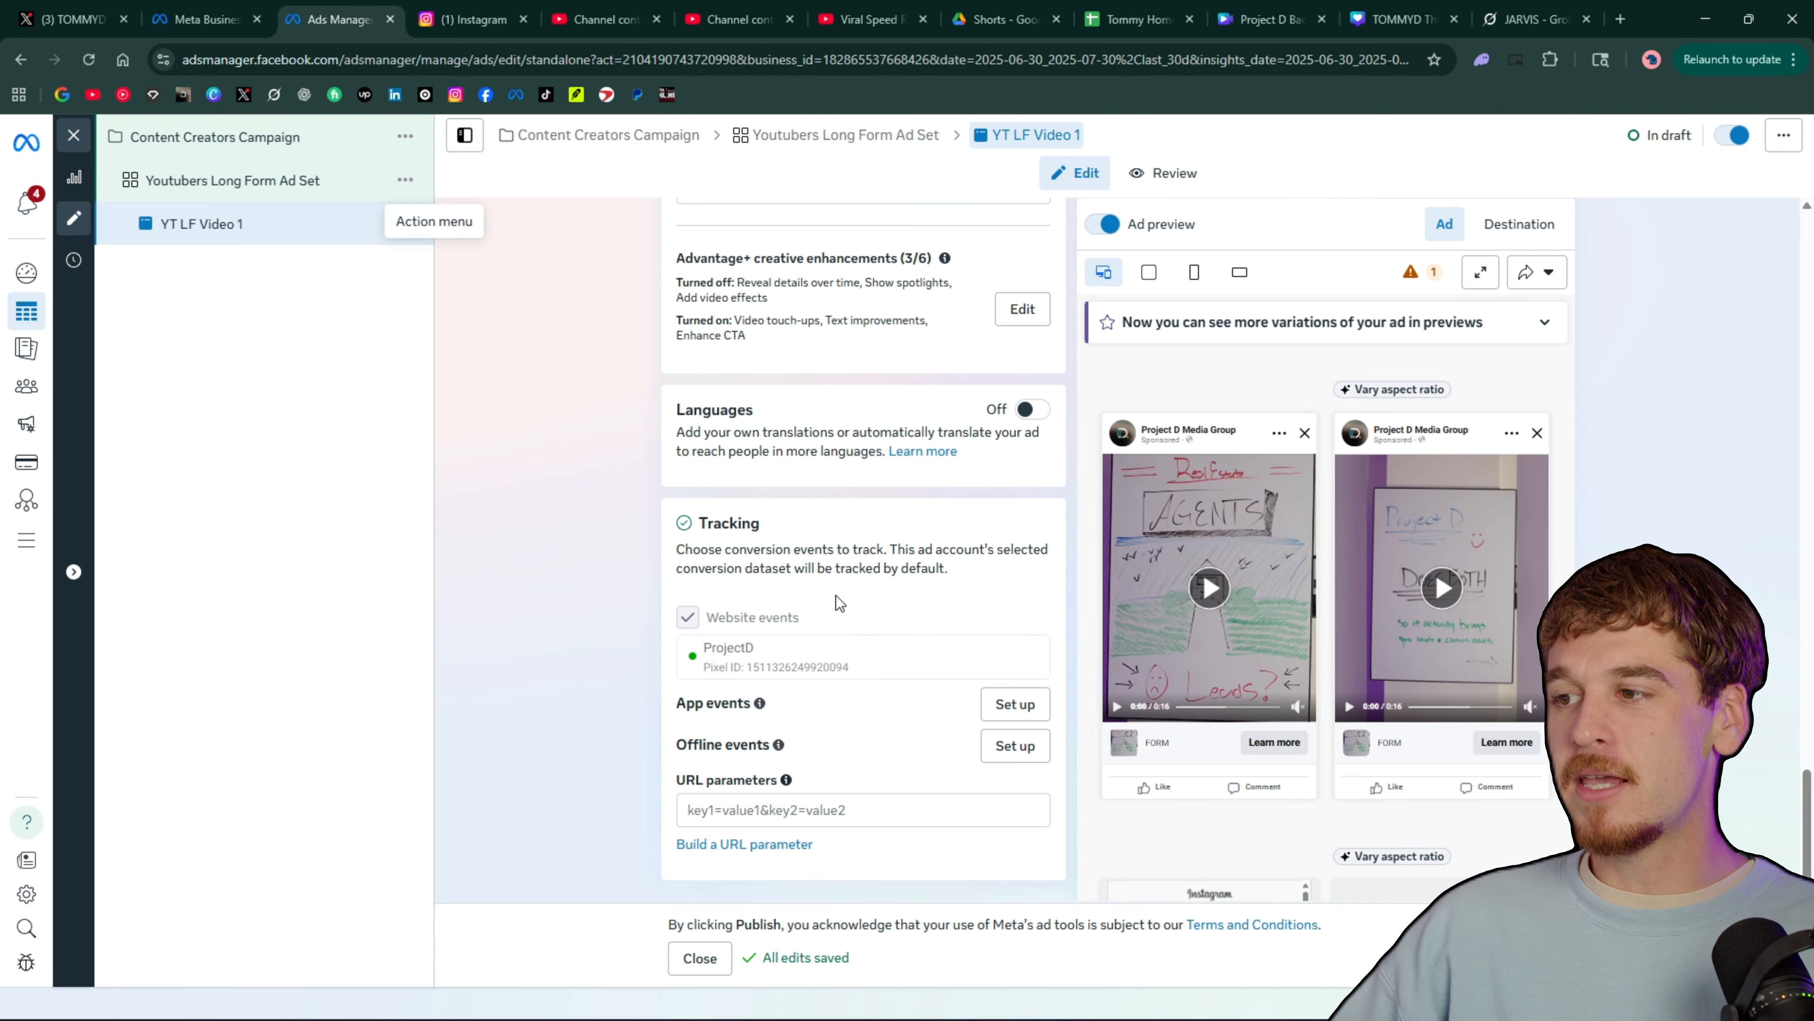
scroll(841, 600, "up", 20)
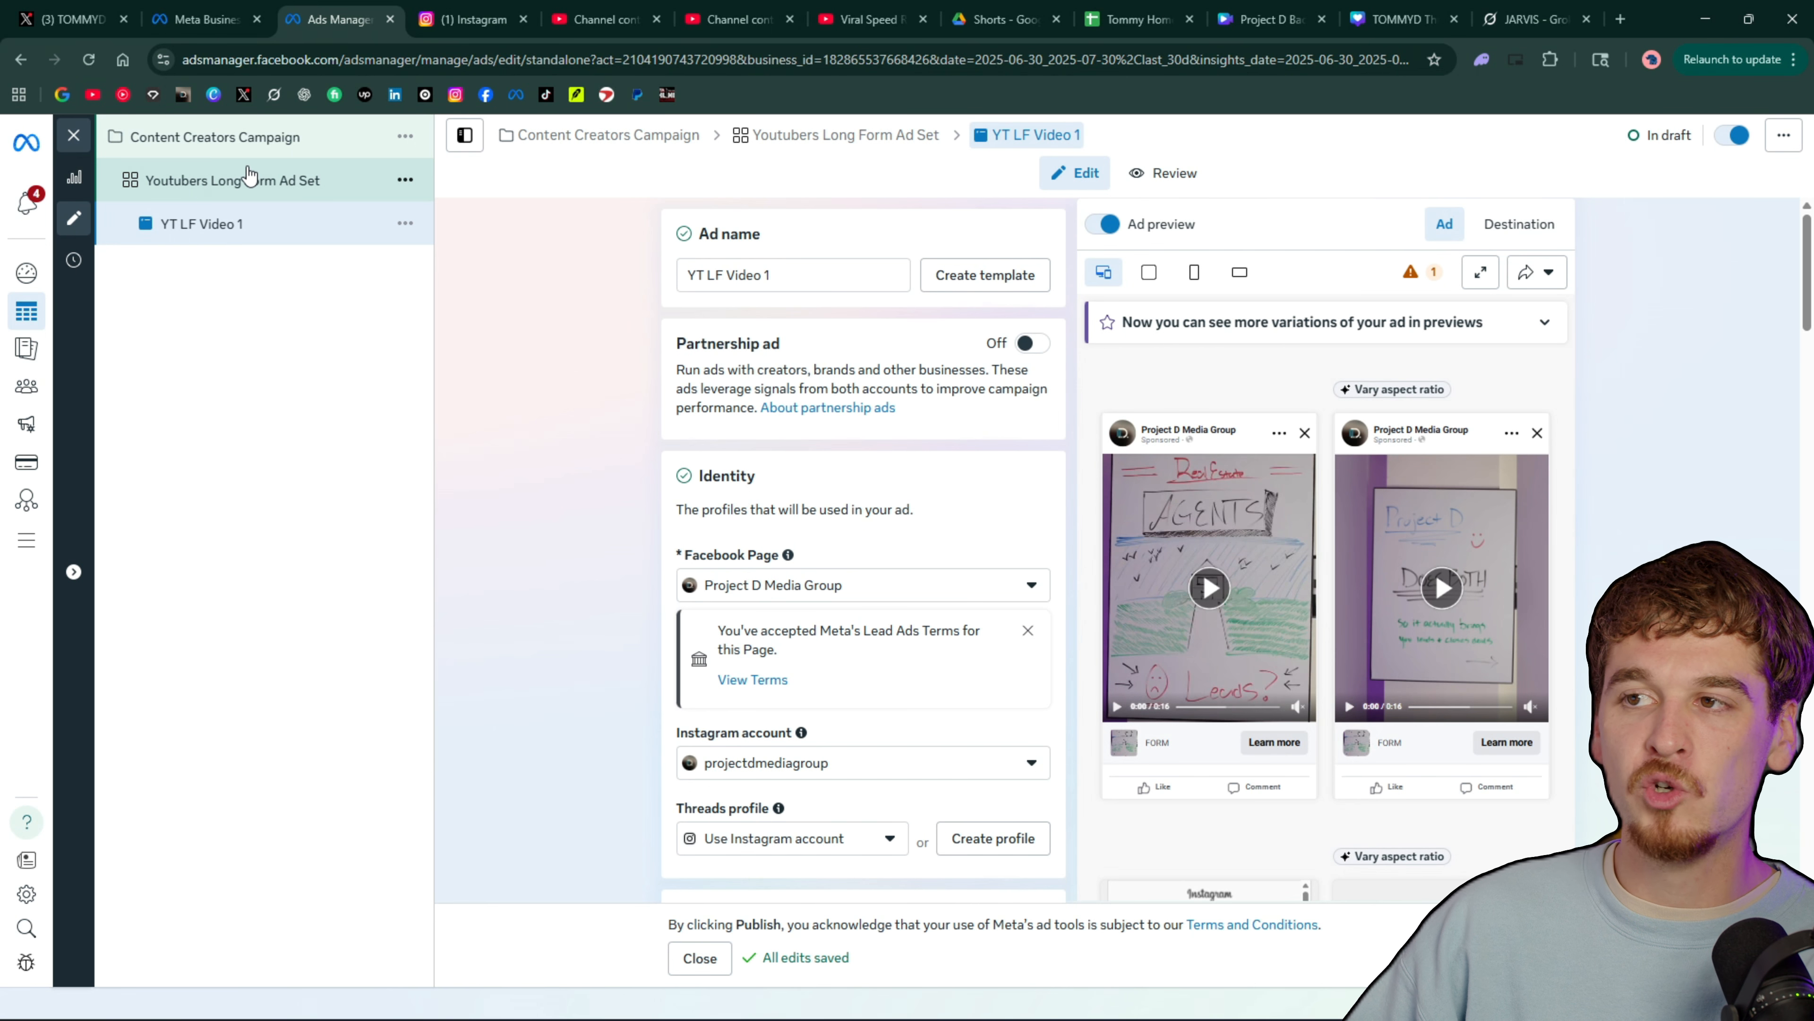
Duplicate the Youtubers Long Form Ad Set together with its YT LF Video 1 ad
left_click(404, 183)
left_click(448, 287)
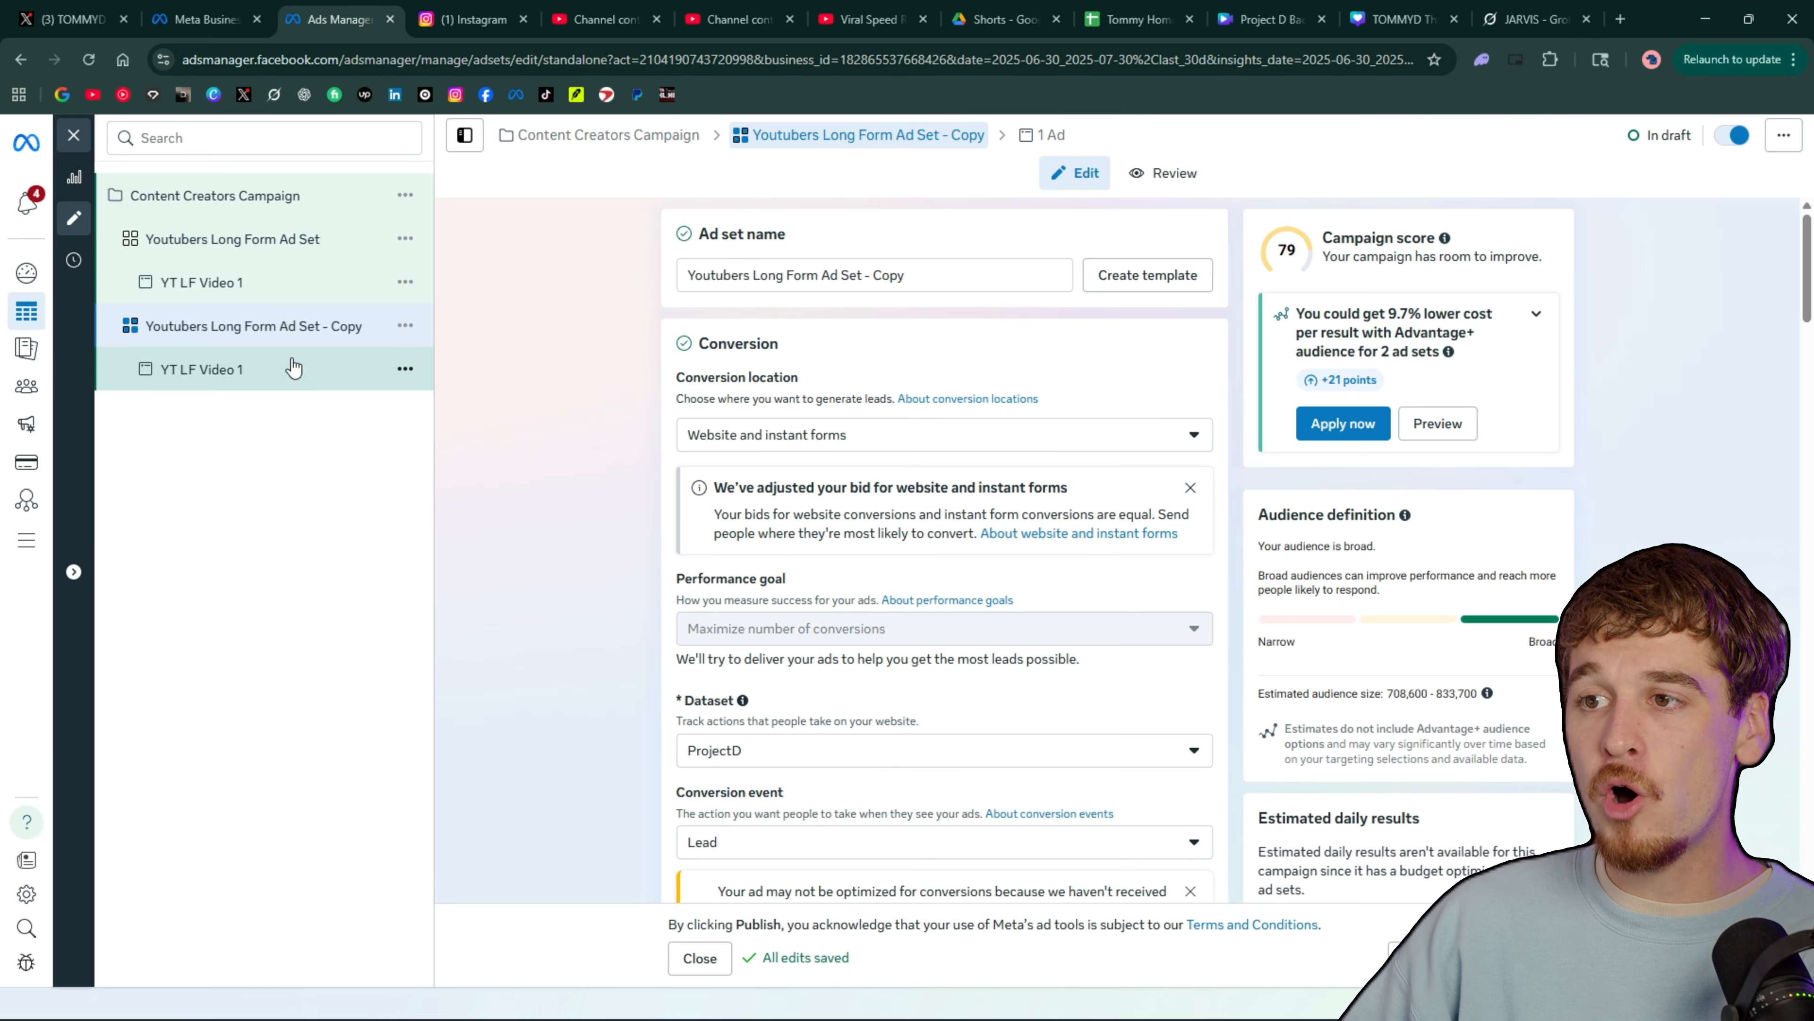
left_click(293, 368)
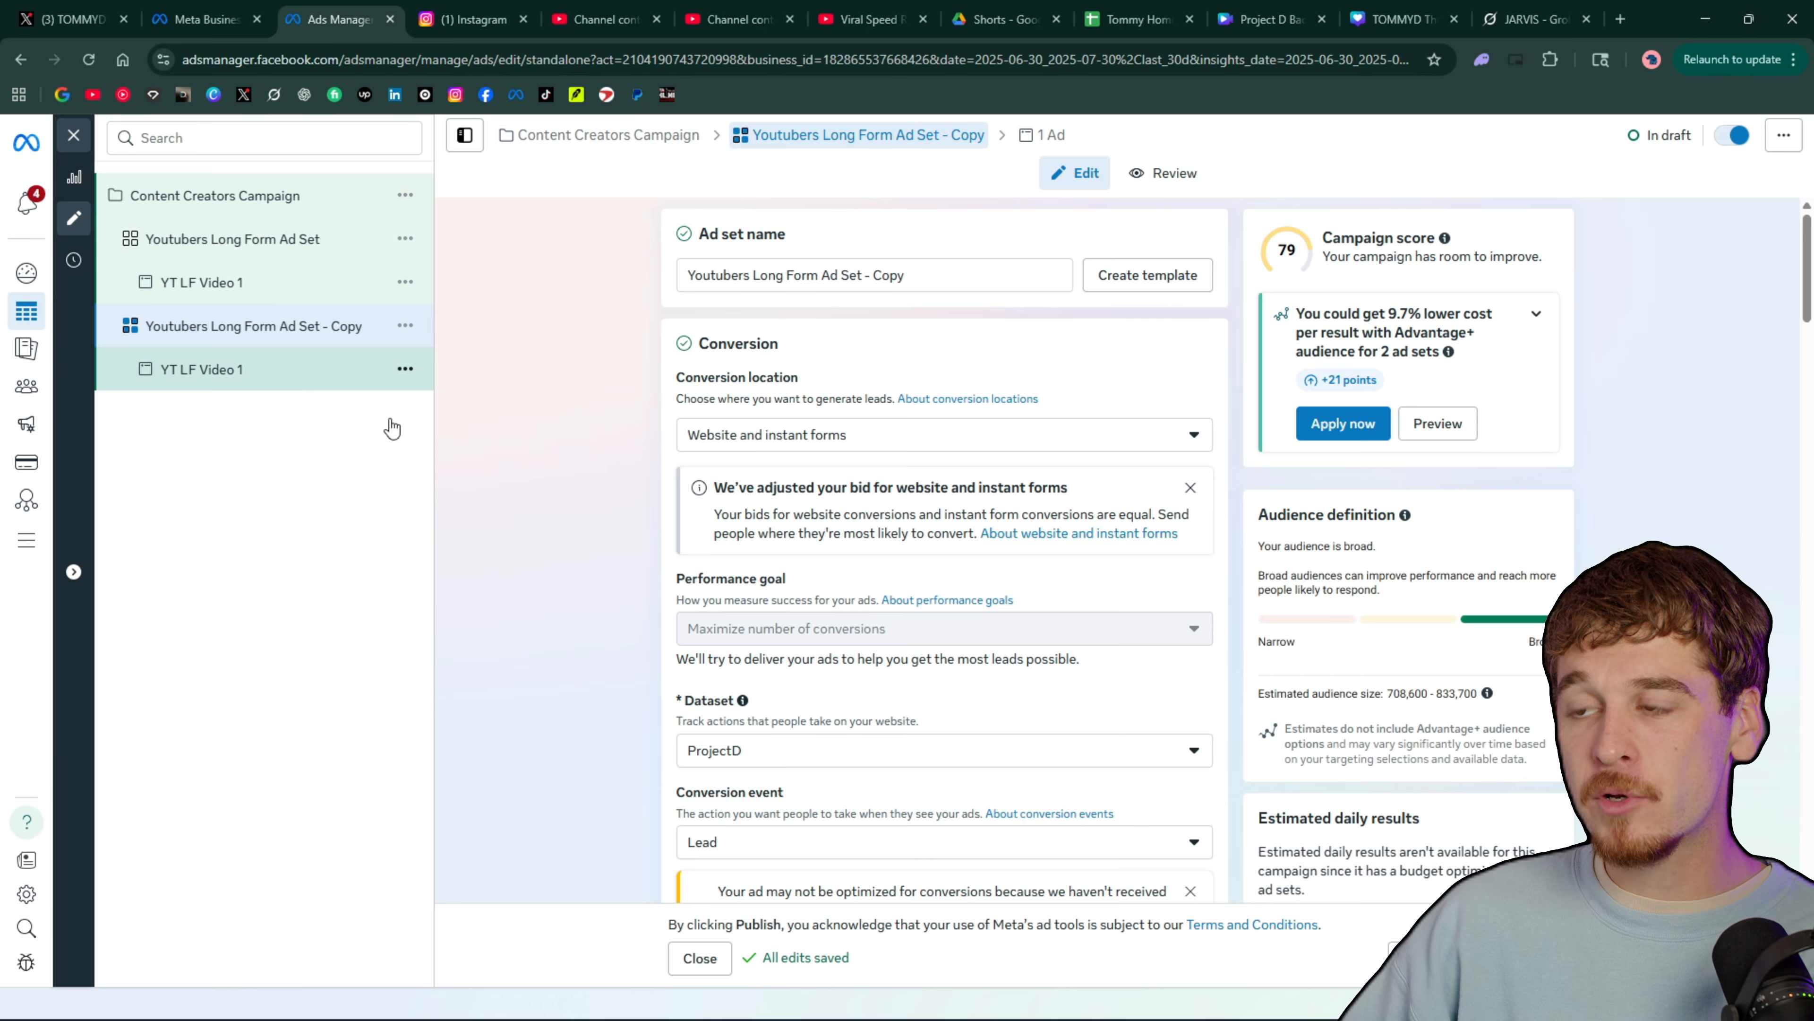
Rename the duplicated ad set as "Twitch streamers Ad Set", removing the Copy suffix
left_click(315, 331)
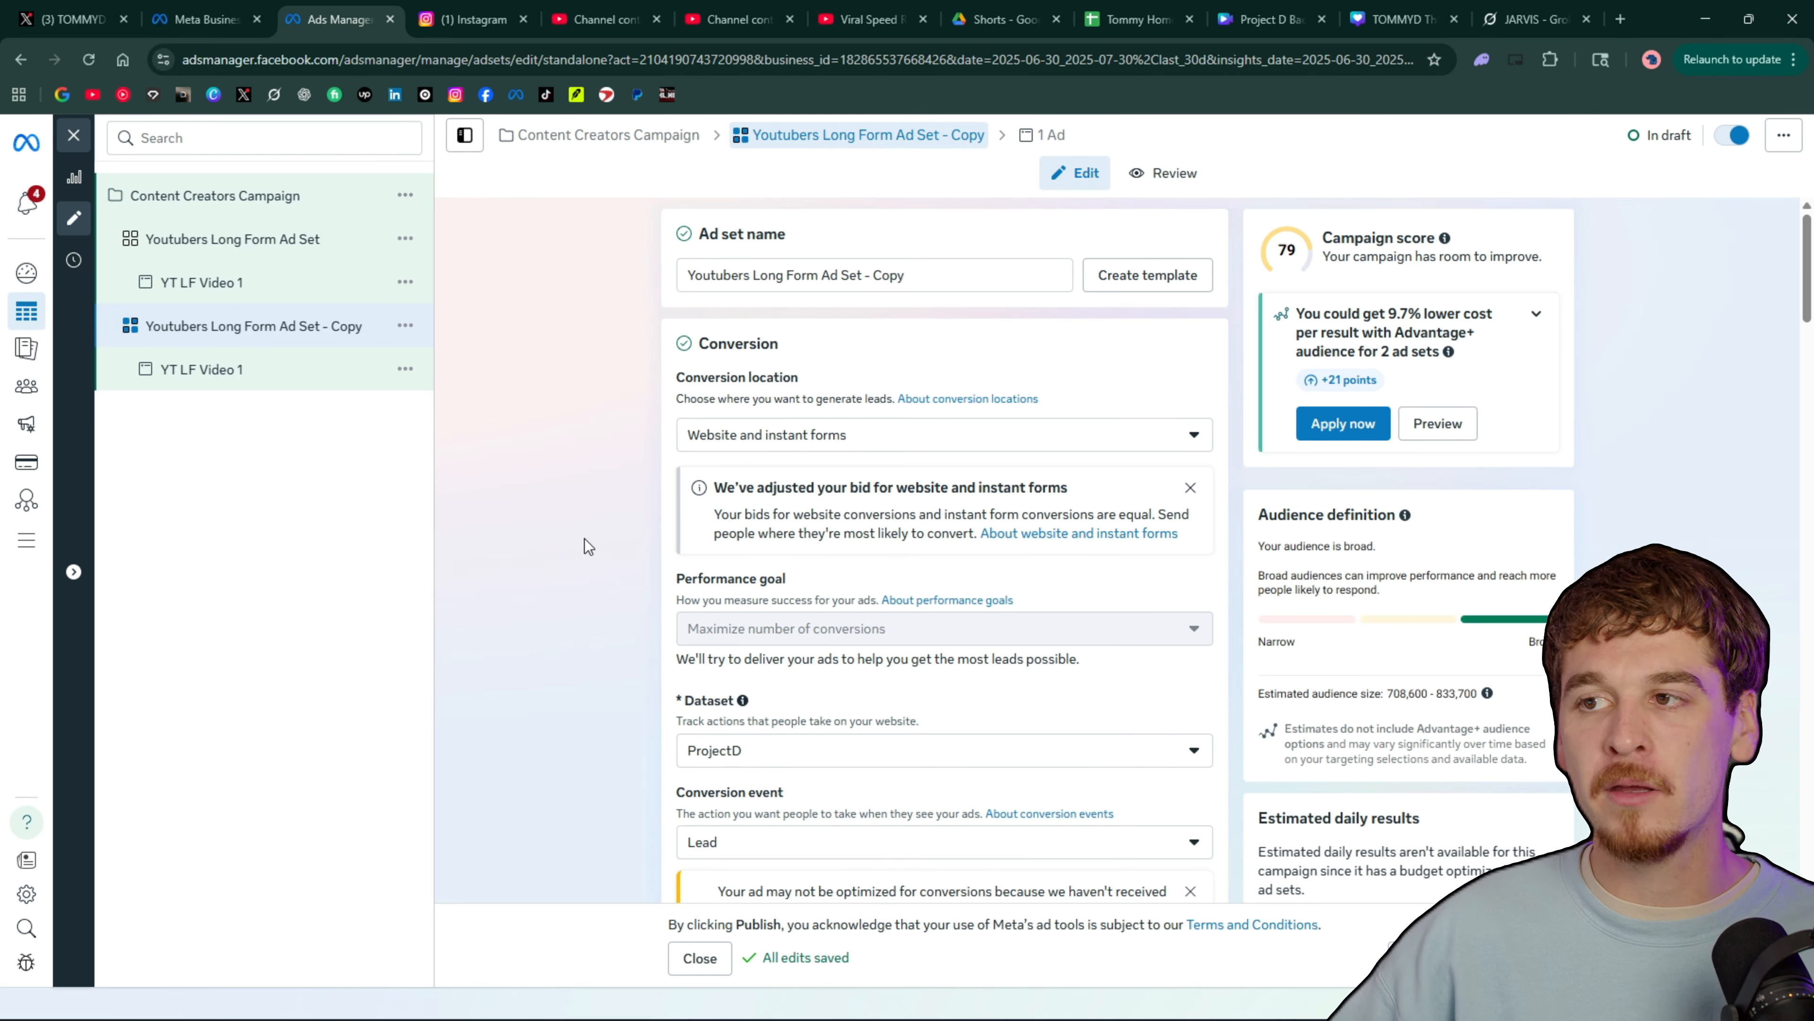
left_click(693, 277)
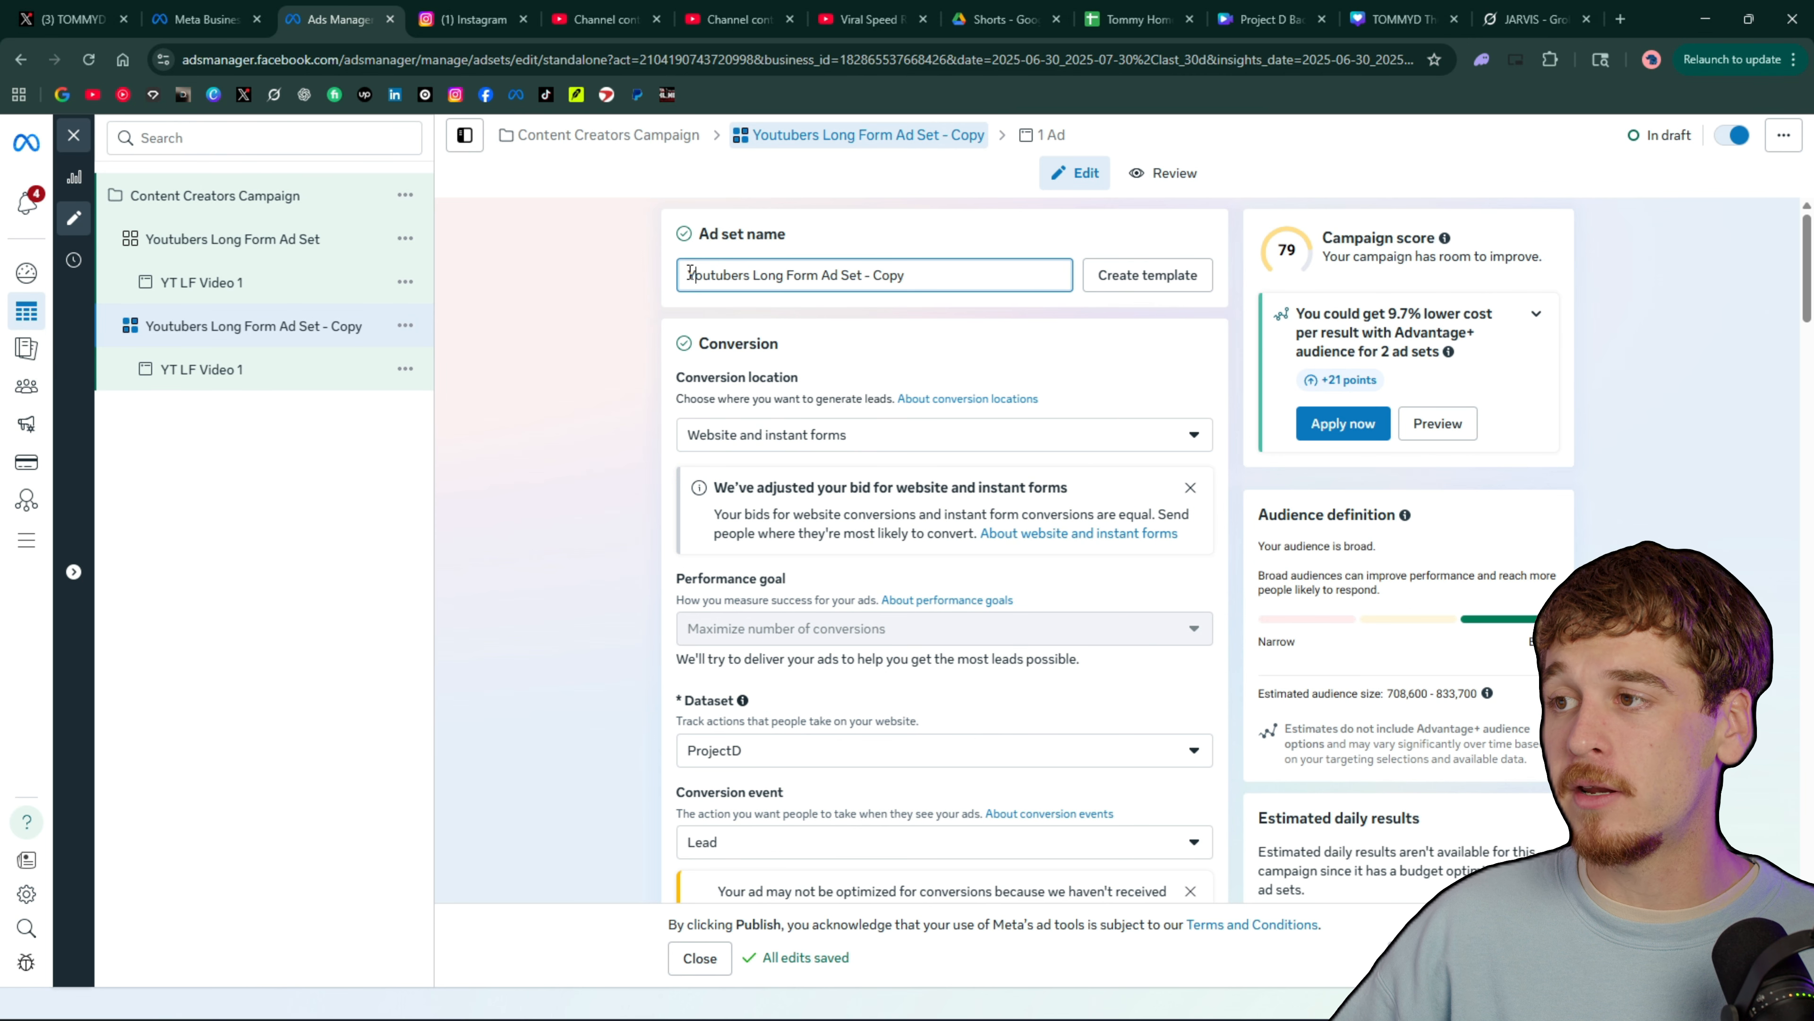
left_click_drag(692, 278, 814, 277)
type("Twit")
type("ch streamers")
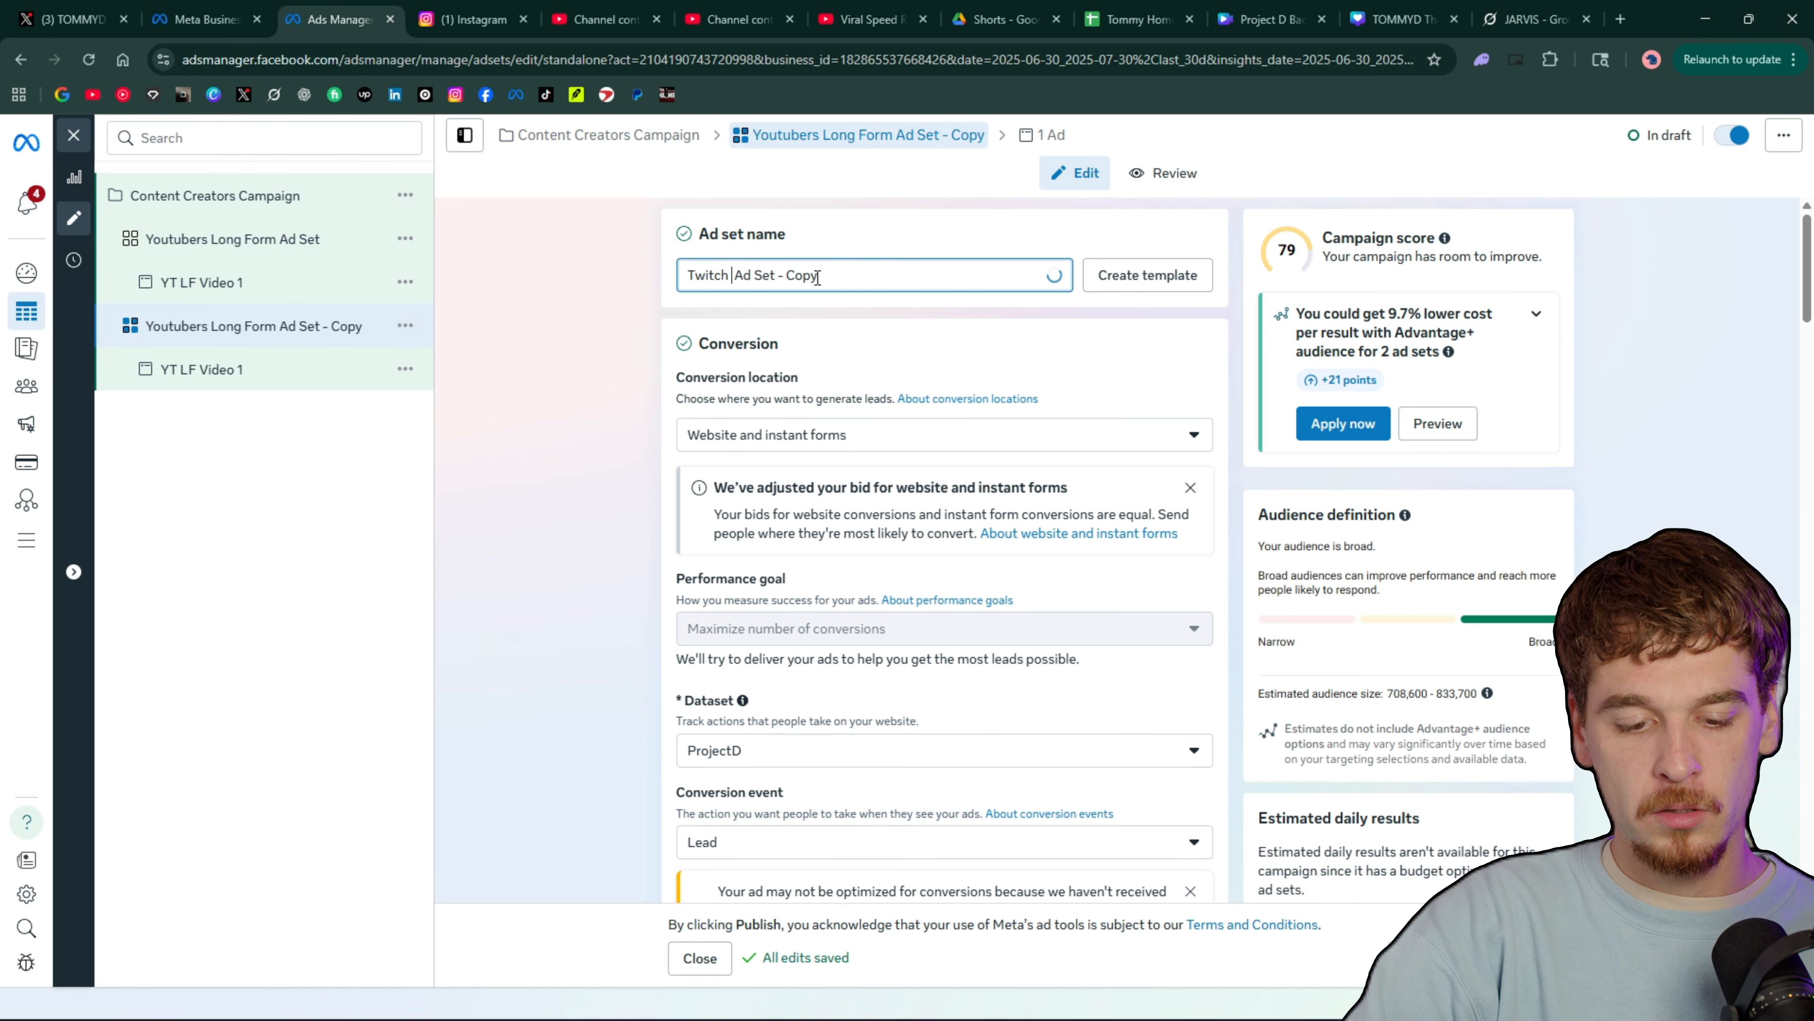
key("BackSpace")
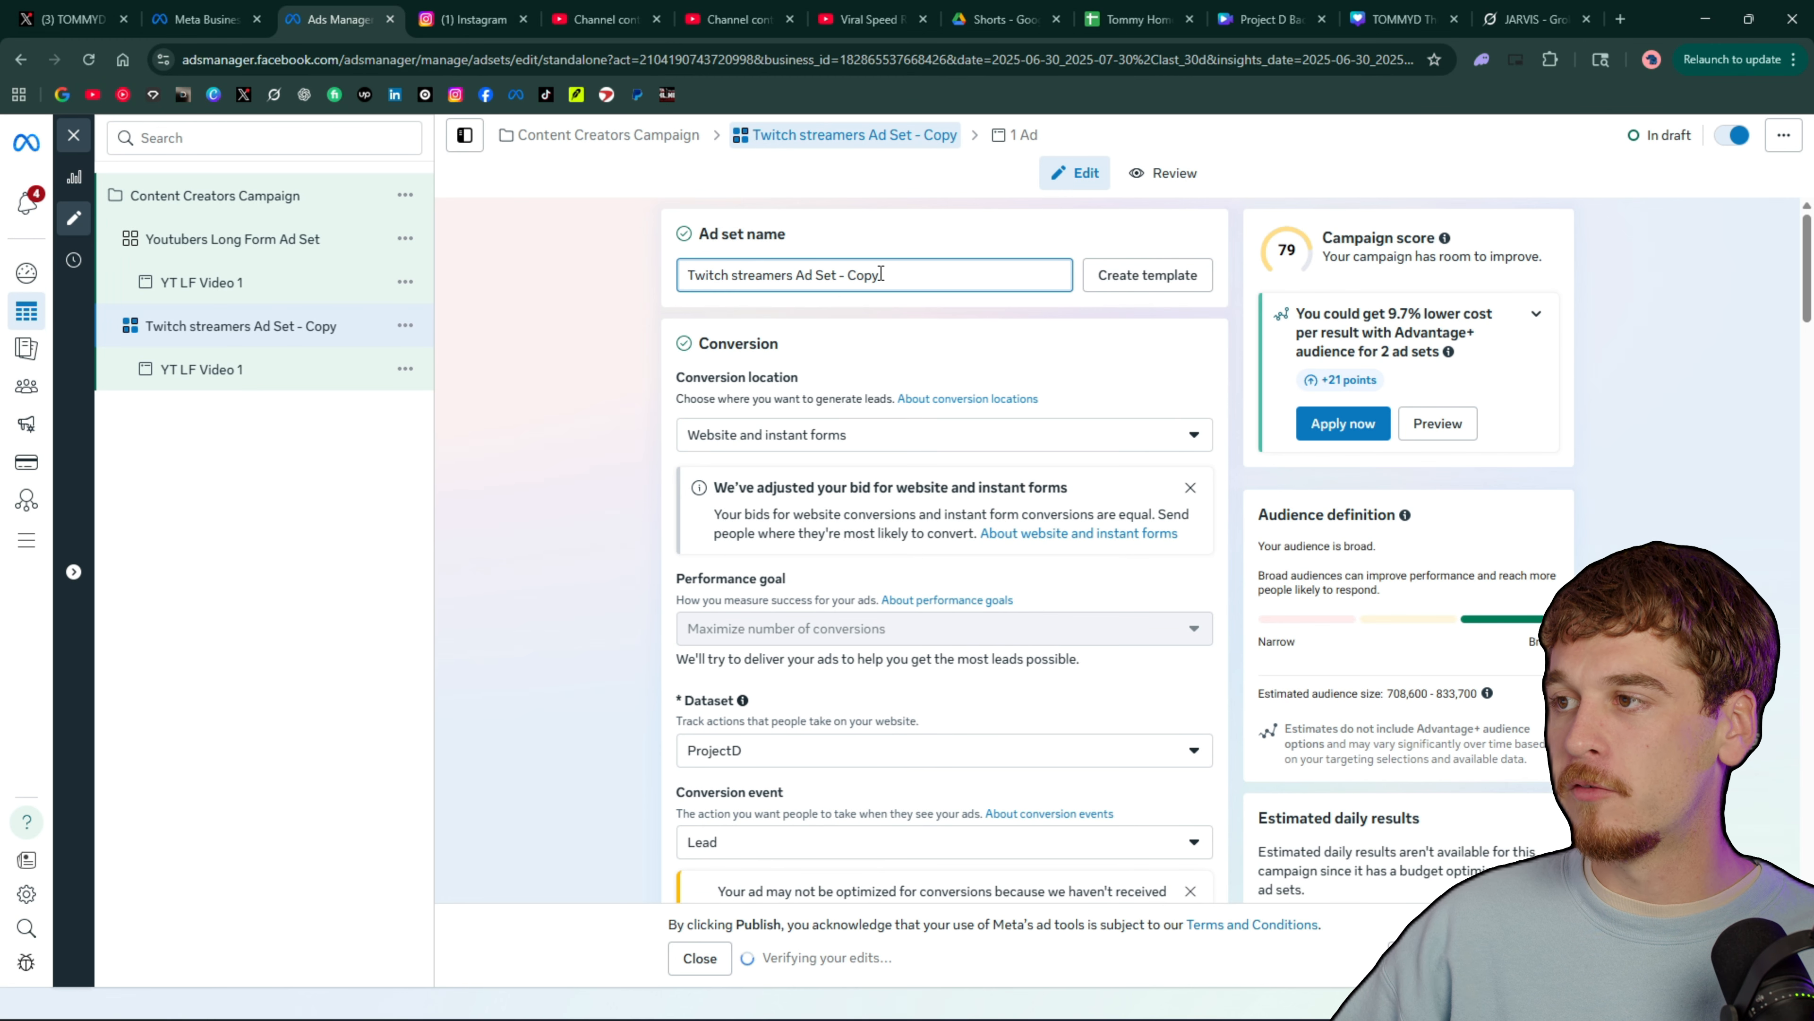
left_click_drag(881, 273, 845, 270)
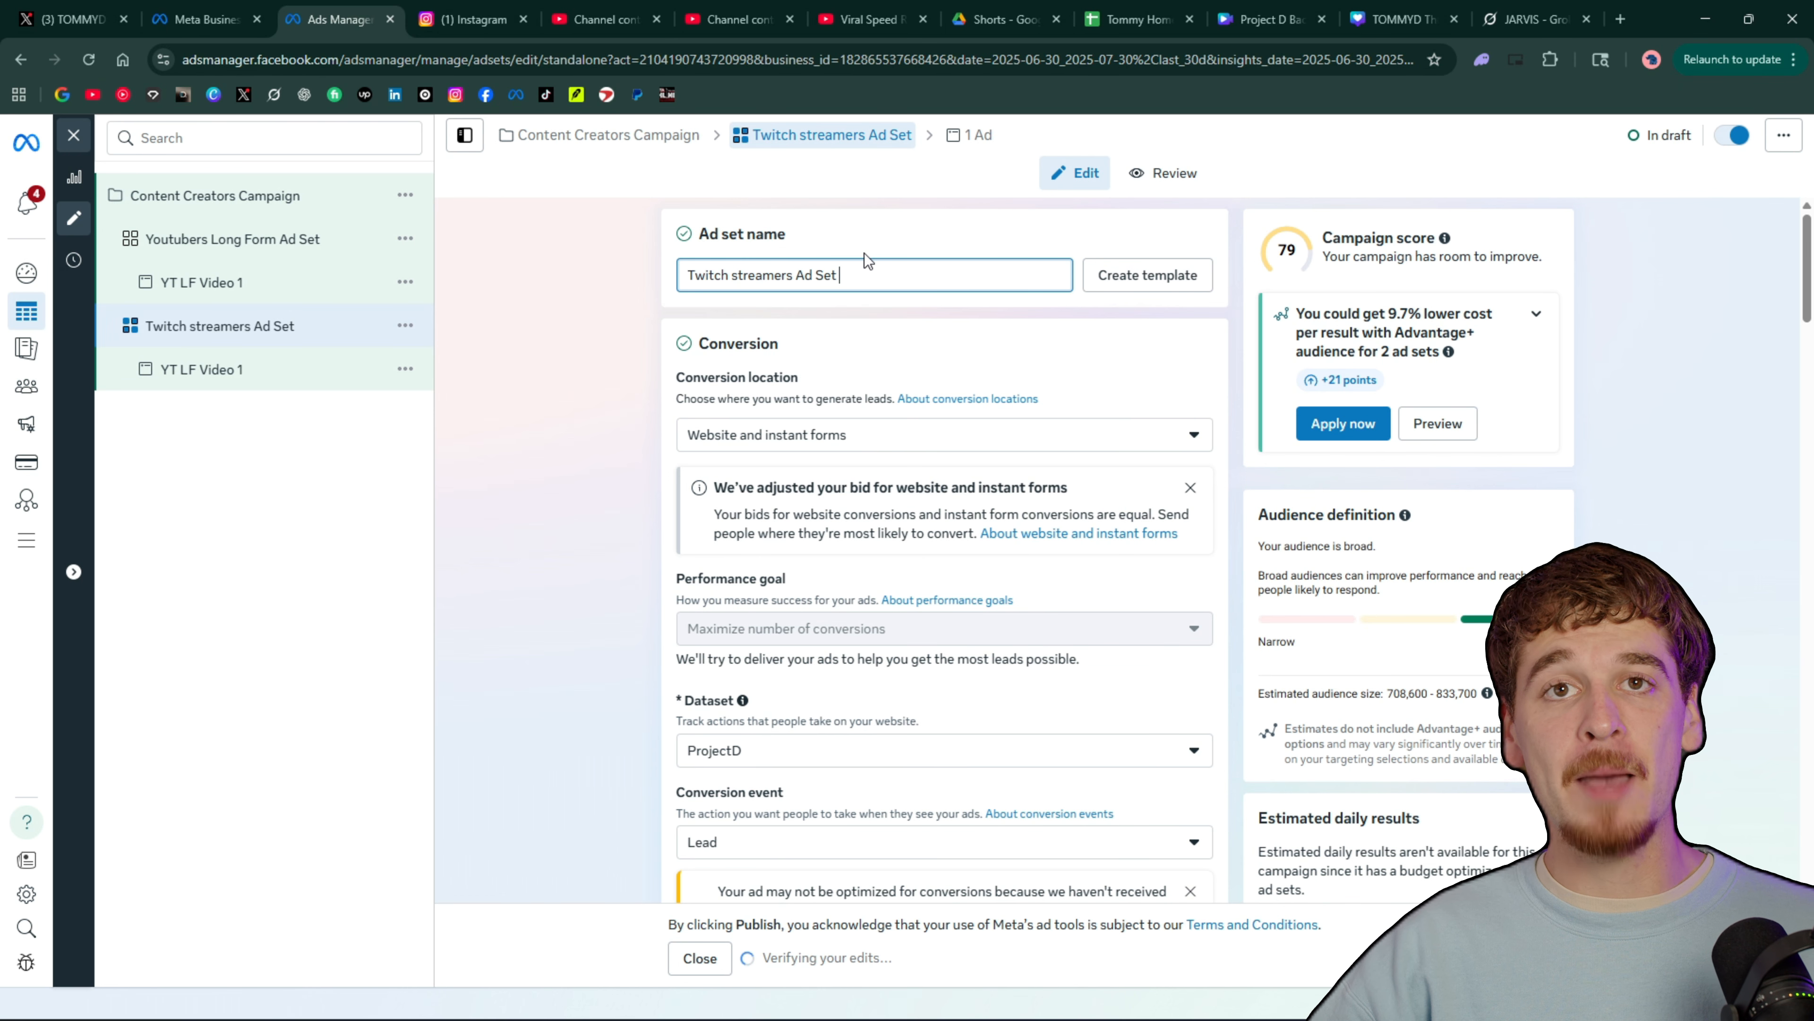
scroll(980, 479, "down", 15)
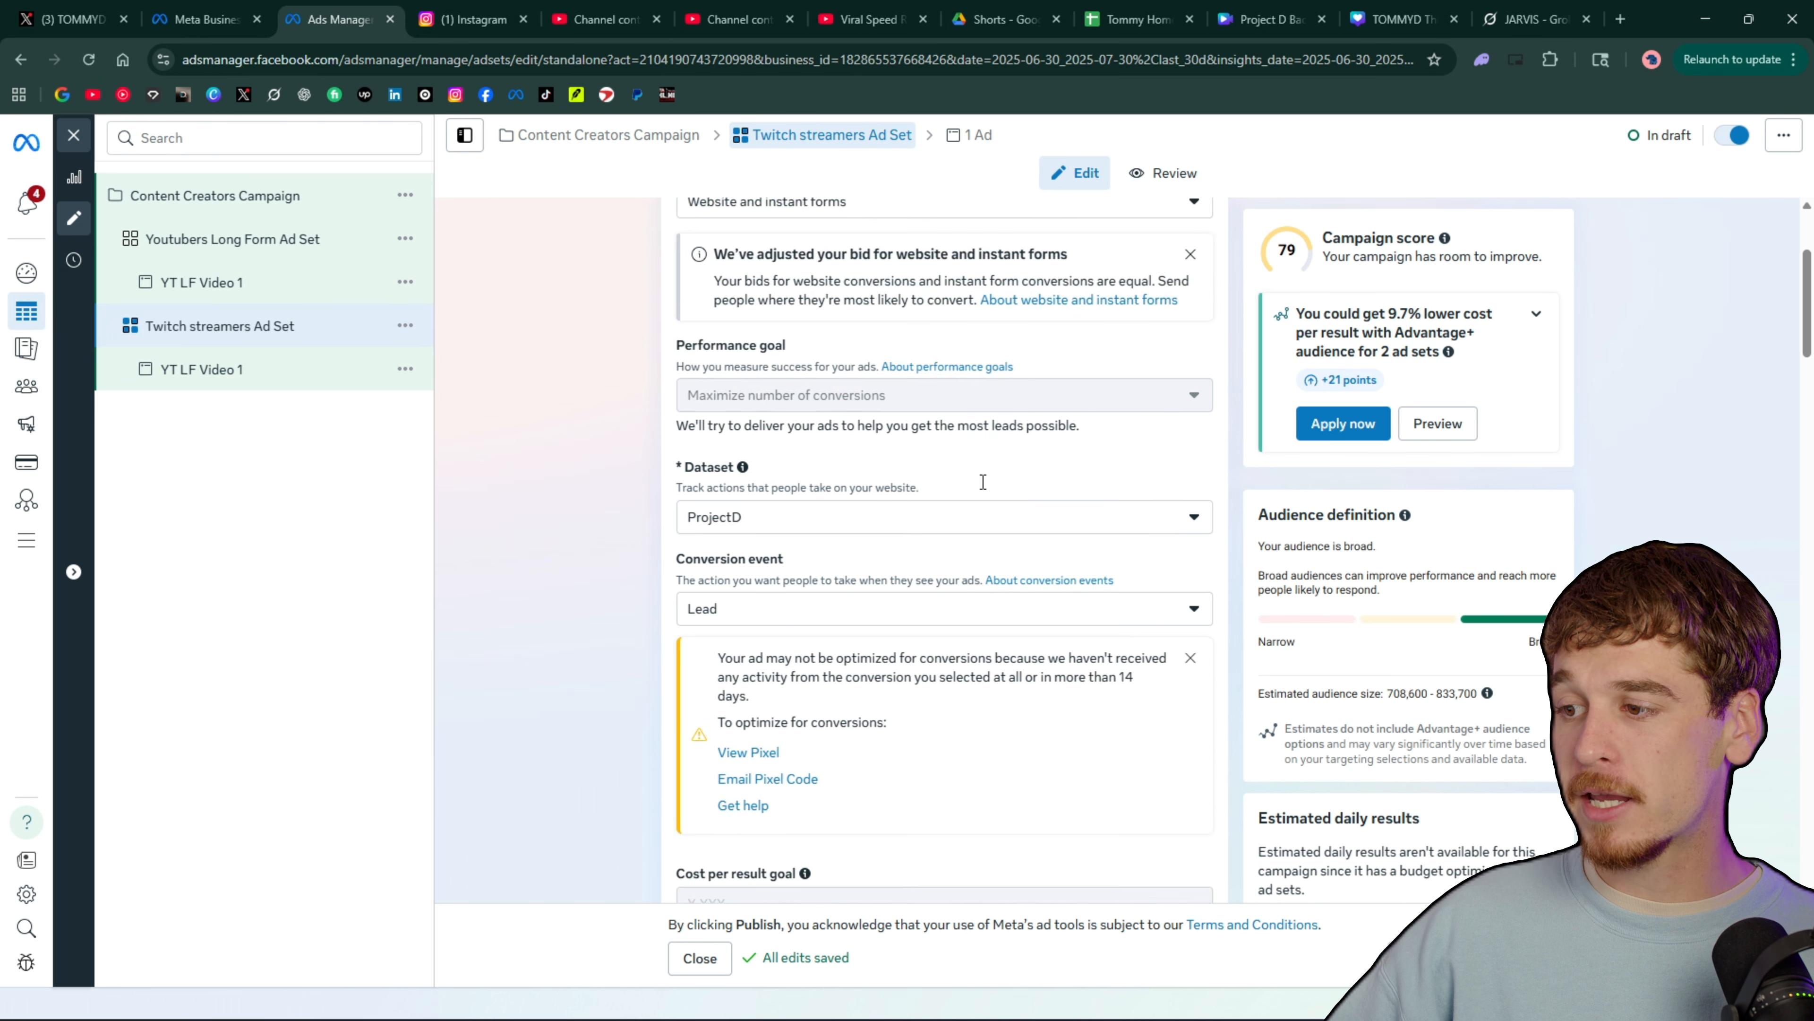
scroll(980, 479, "down", 8)
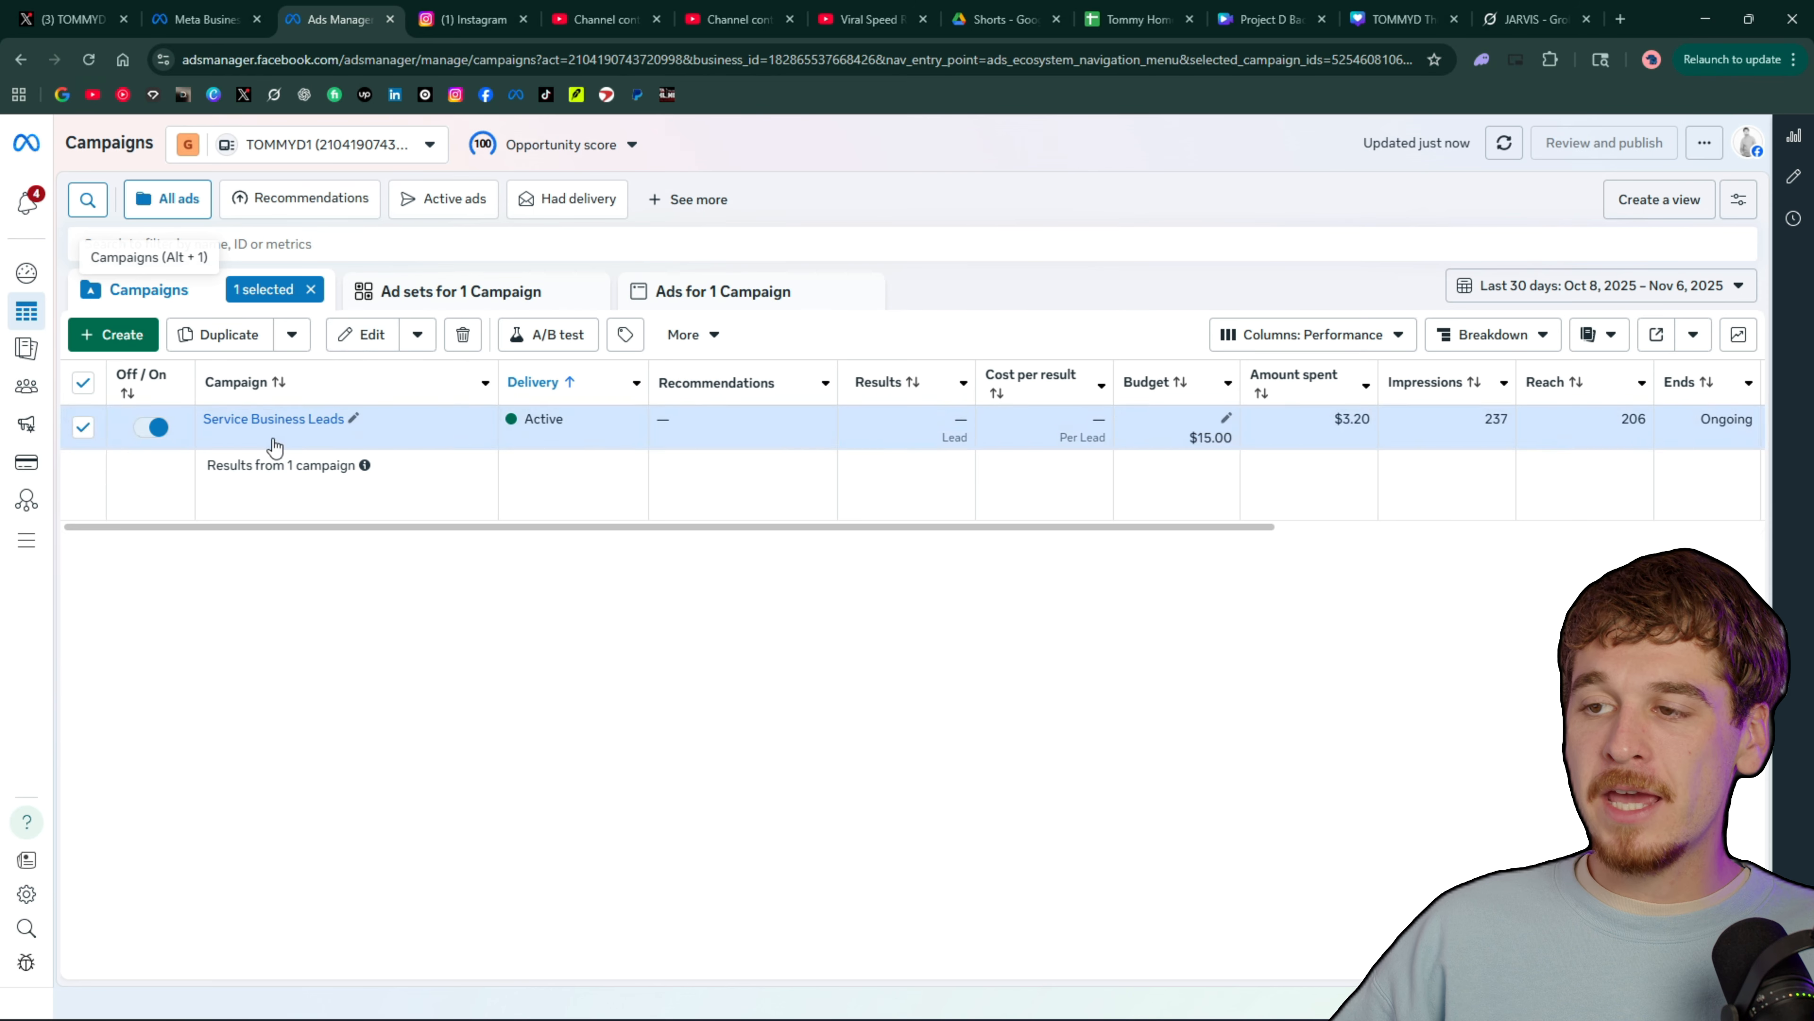
Examine the Service Business Leads campaign's ad sets and ads, comparing their delivery status, amount spent and impressions
left_click(398, 300)
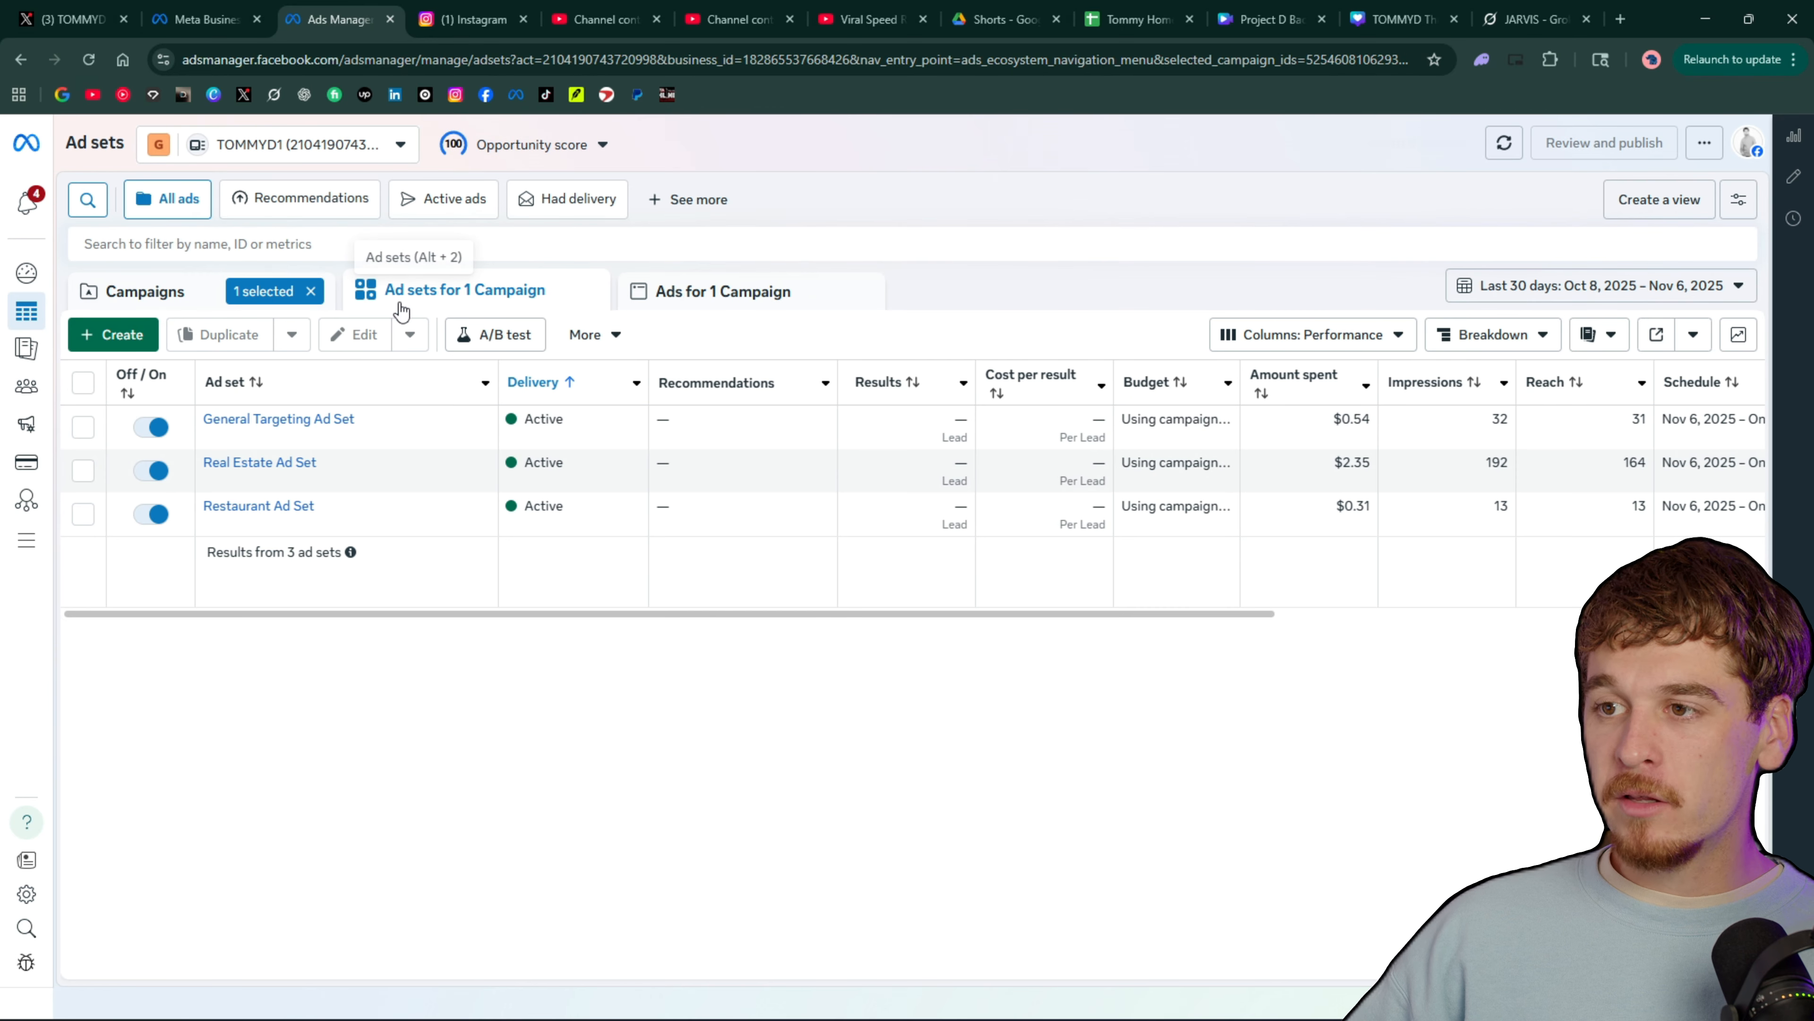
left_click(758, 295)
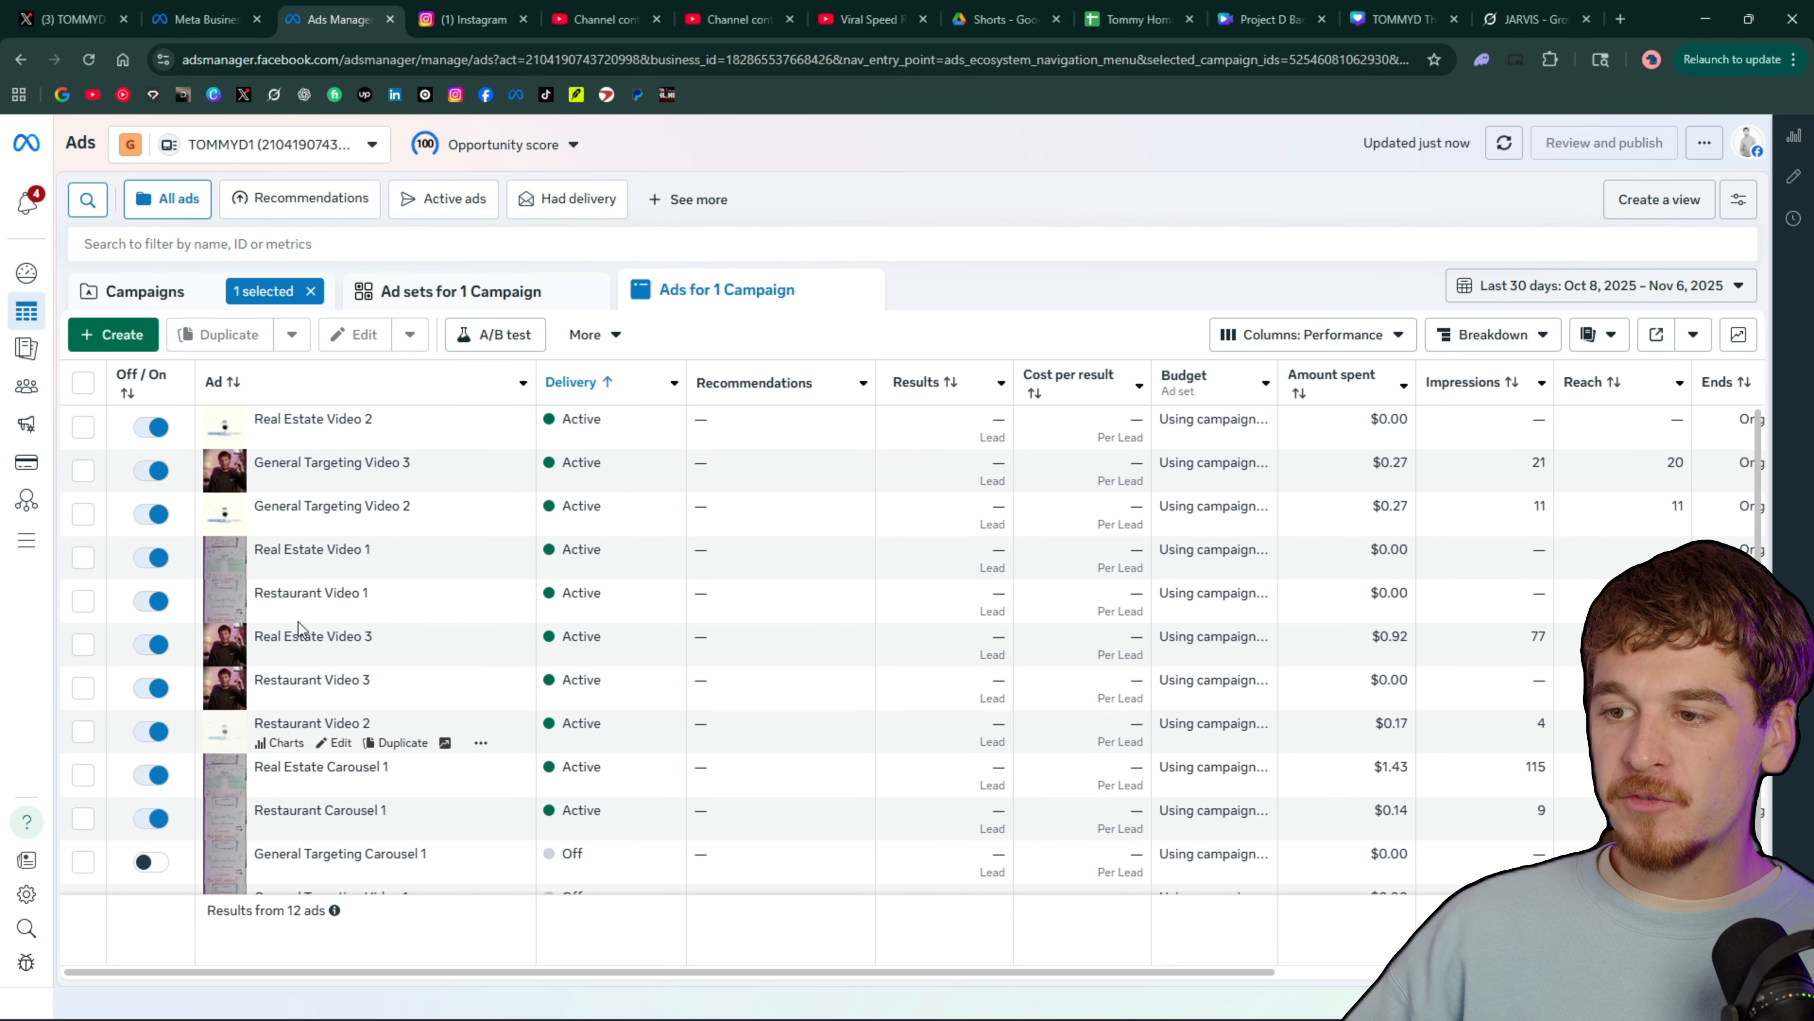
left_click(418, 293)
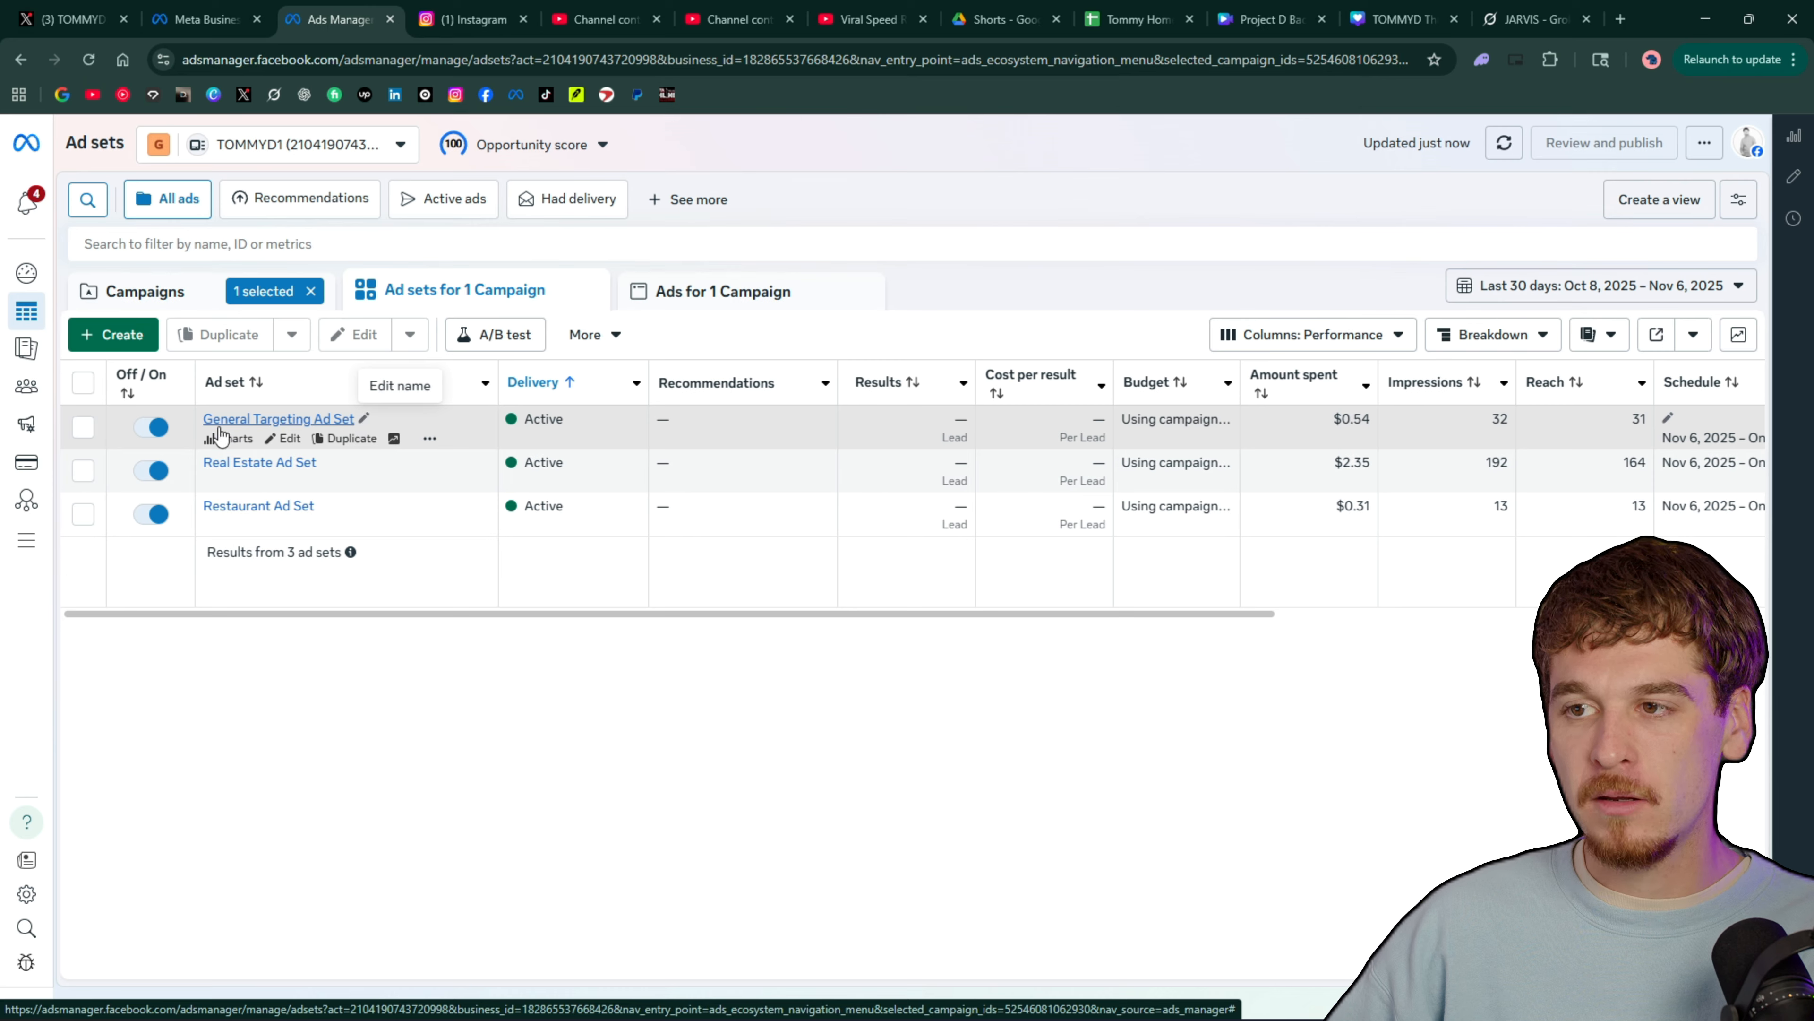
left_click(664, 300)
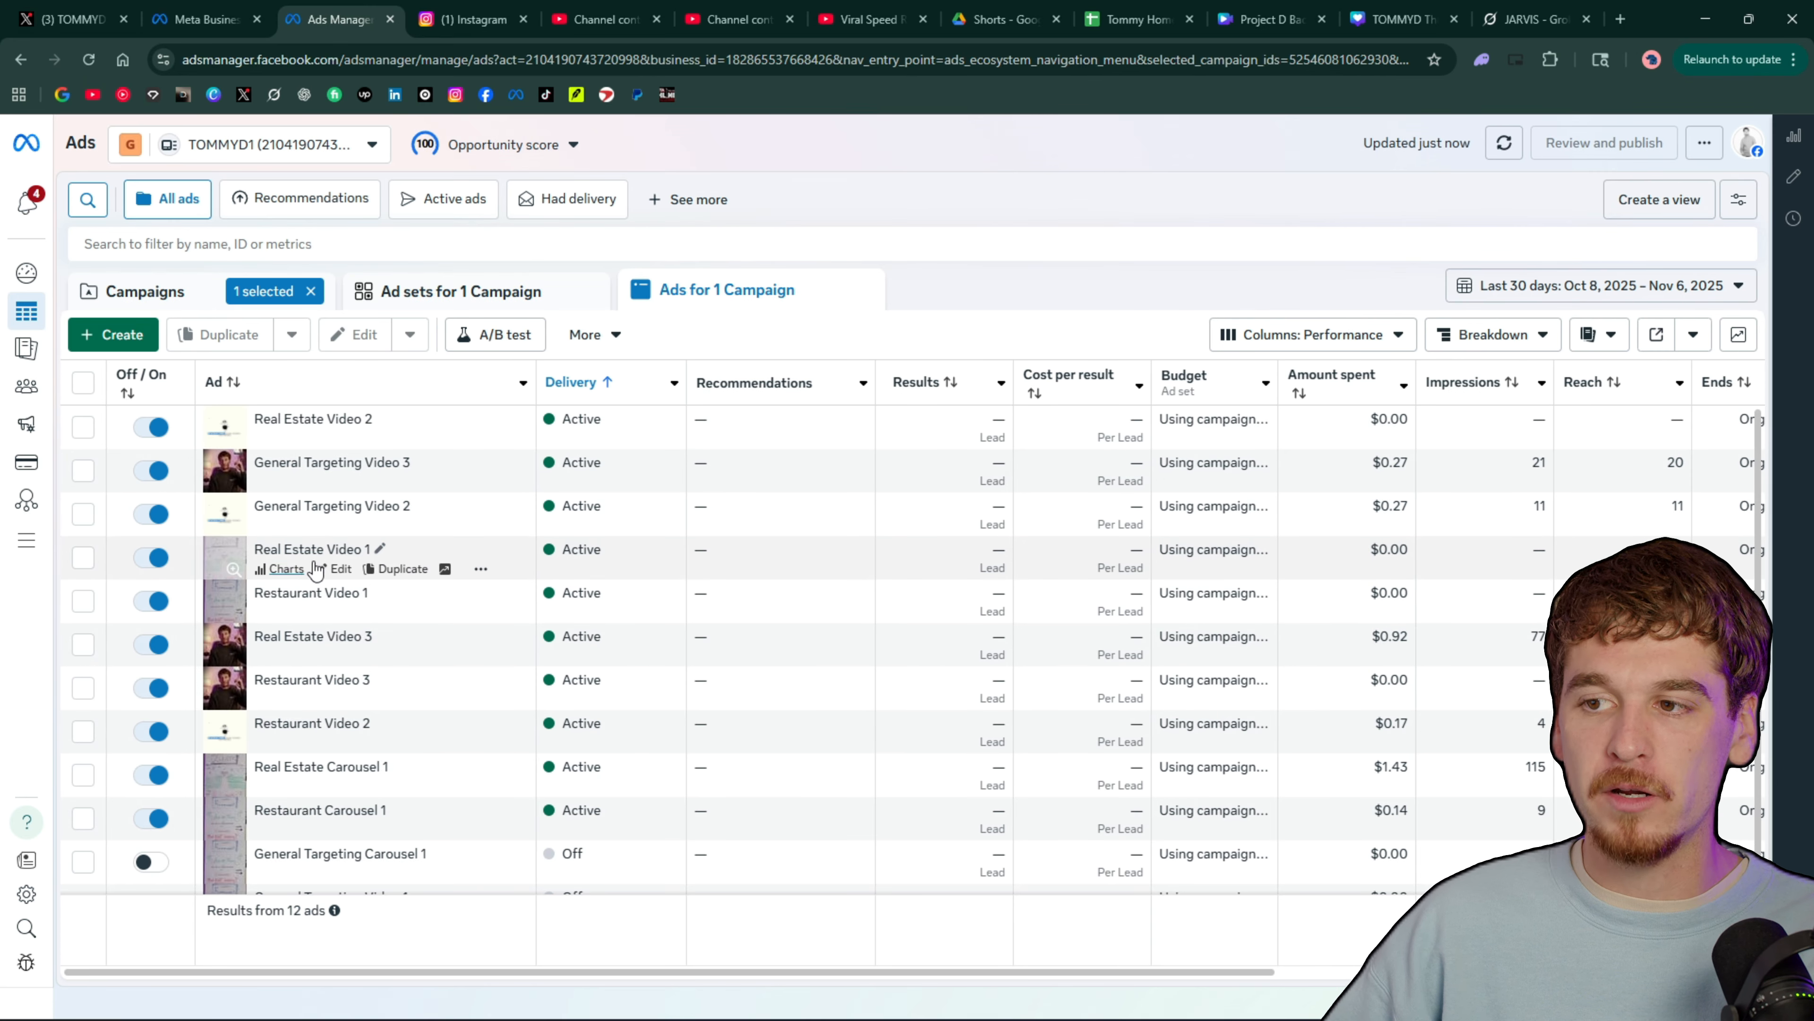
scroll(328, 501, "down", 1)
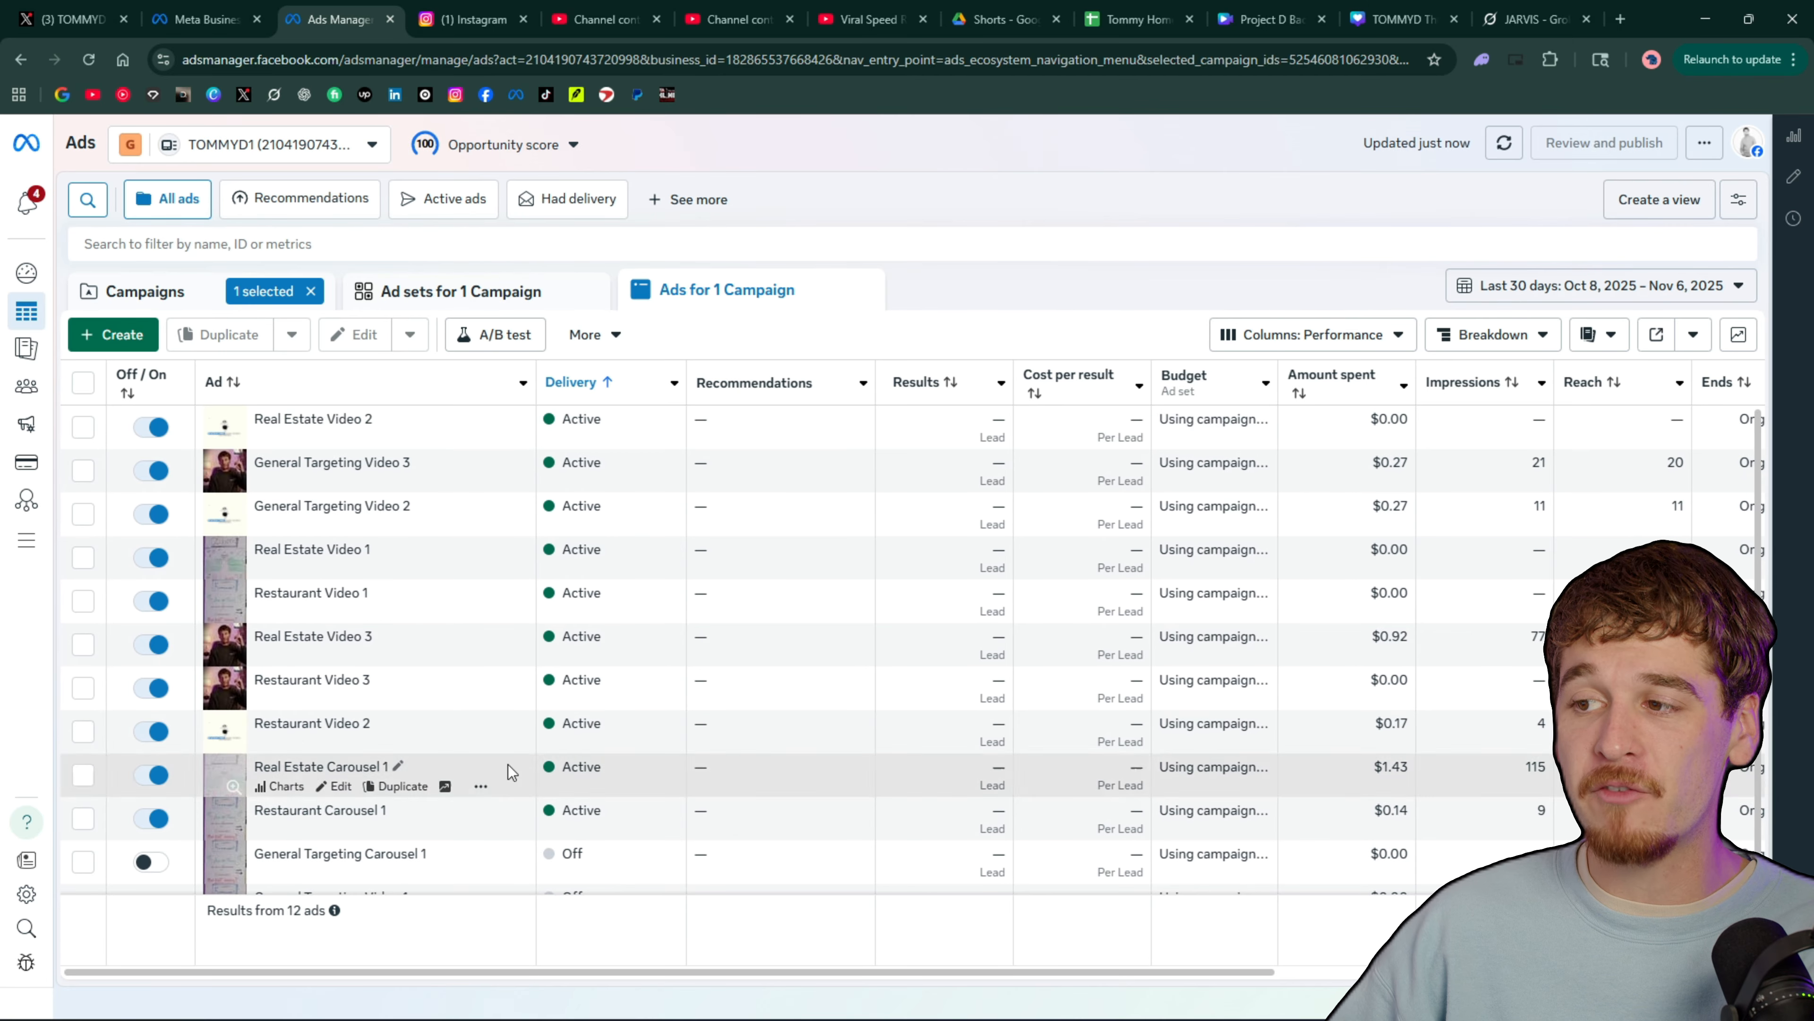
scroll(772, 622, "down", 1)
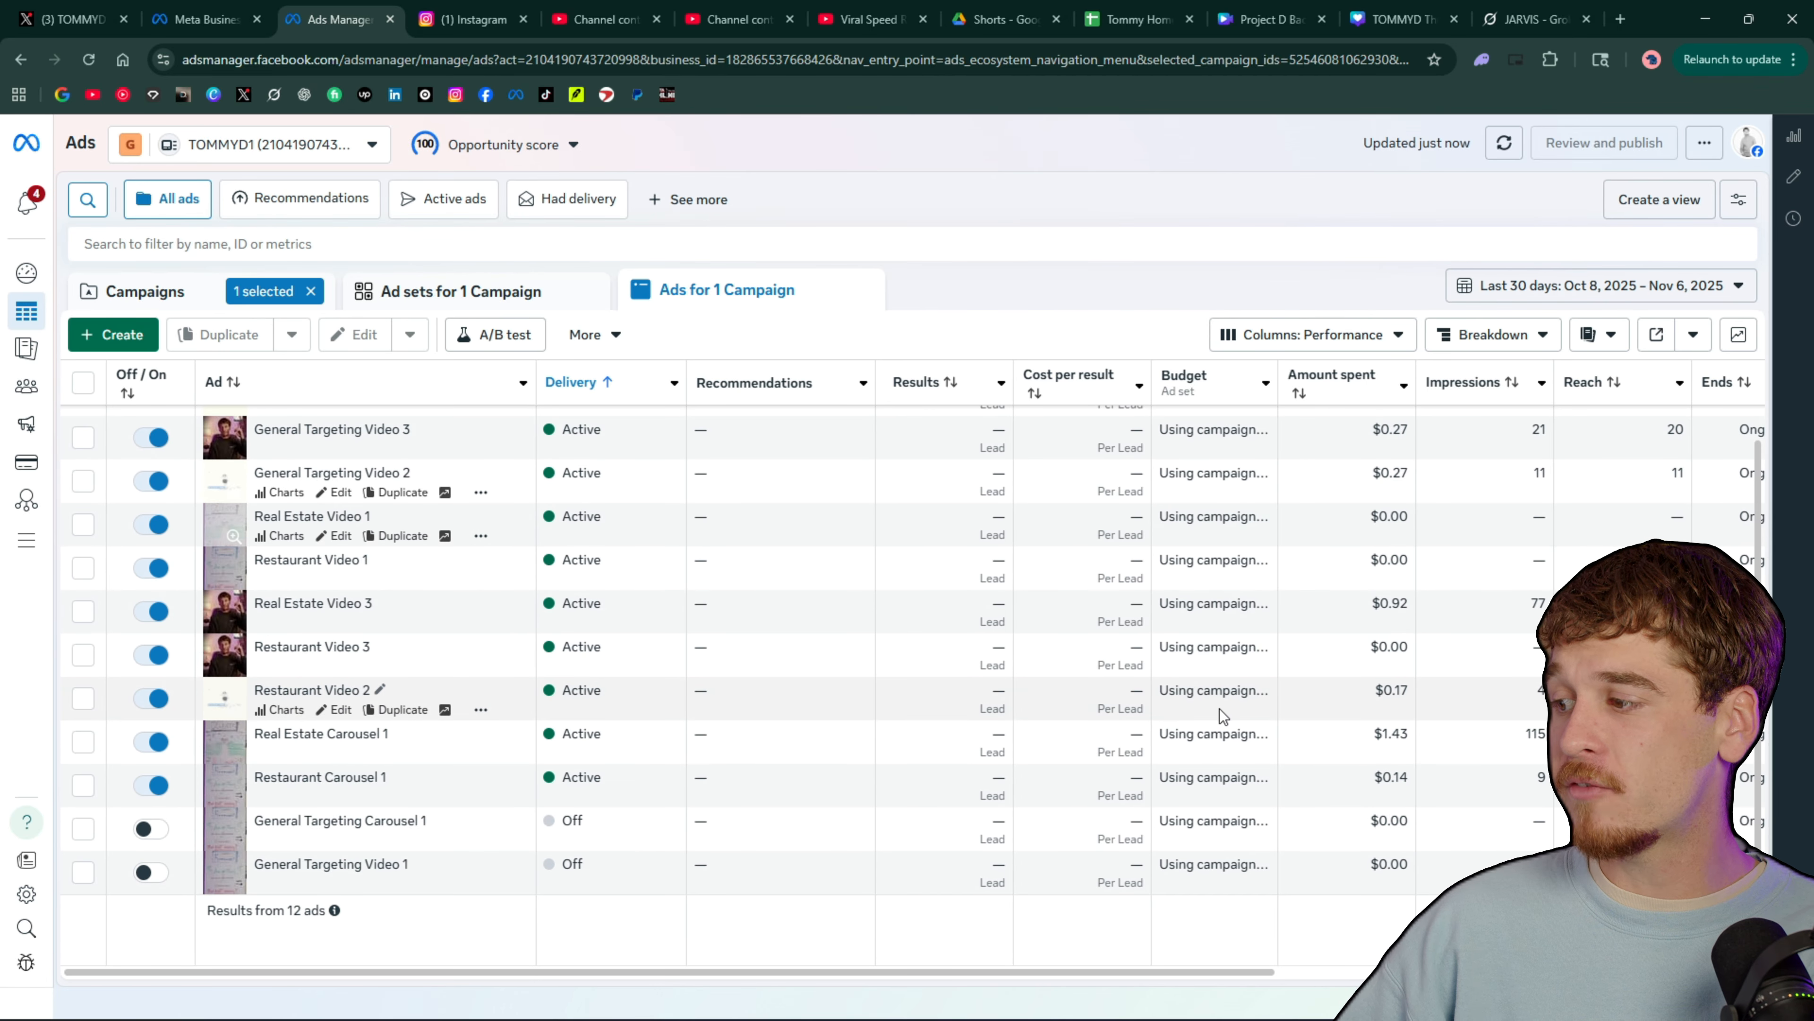
scroll(1143, 679, "up", 1)
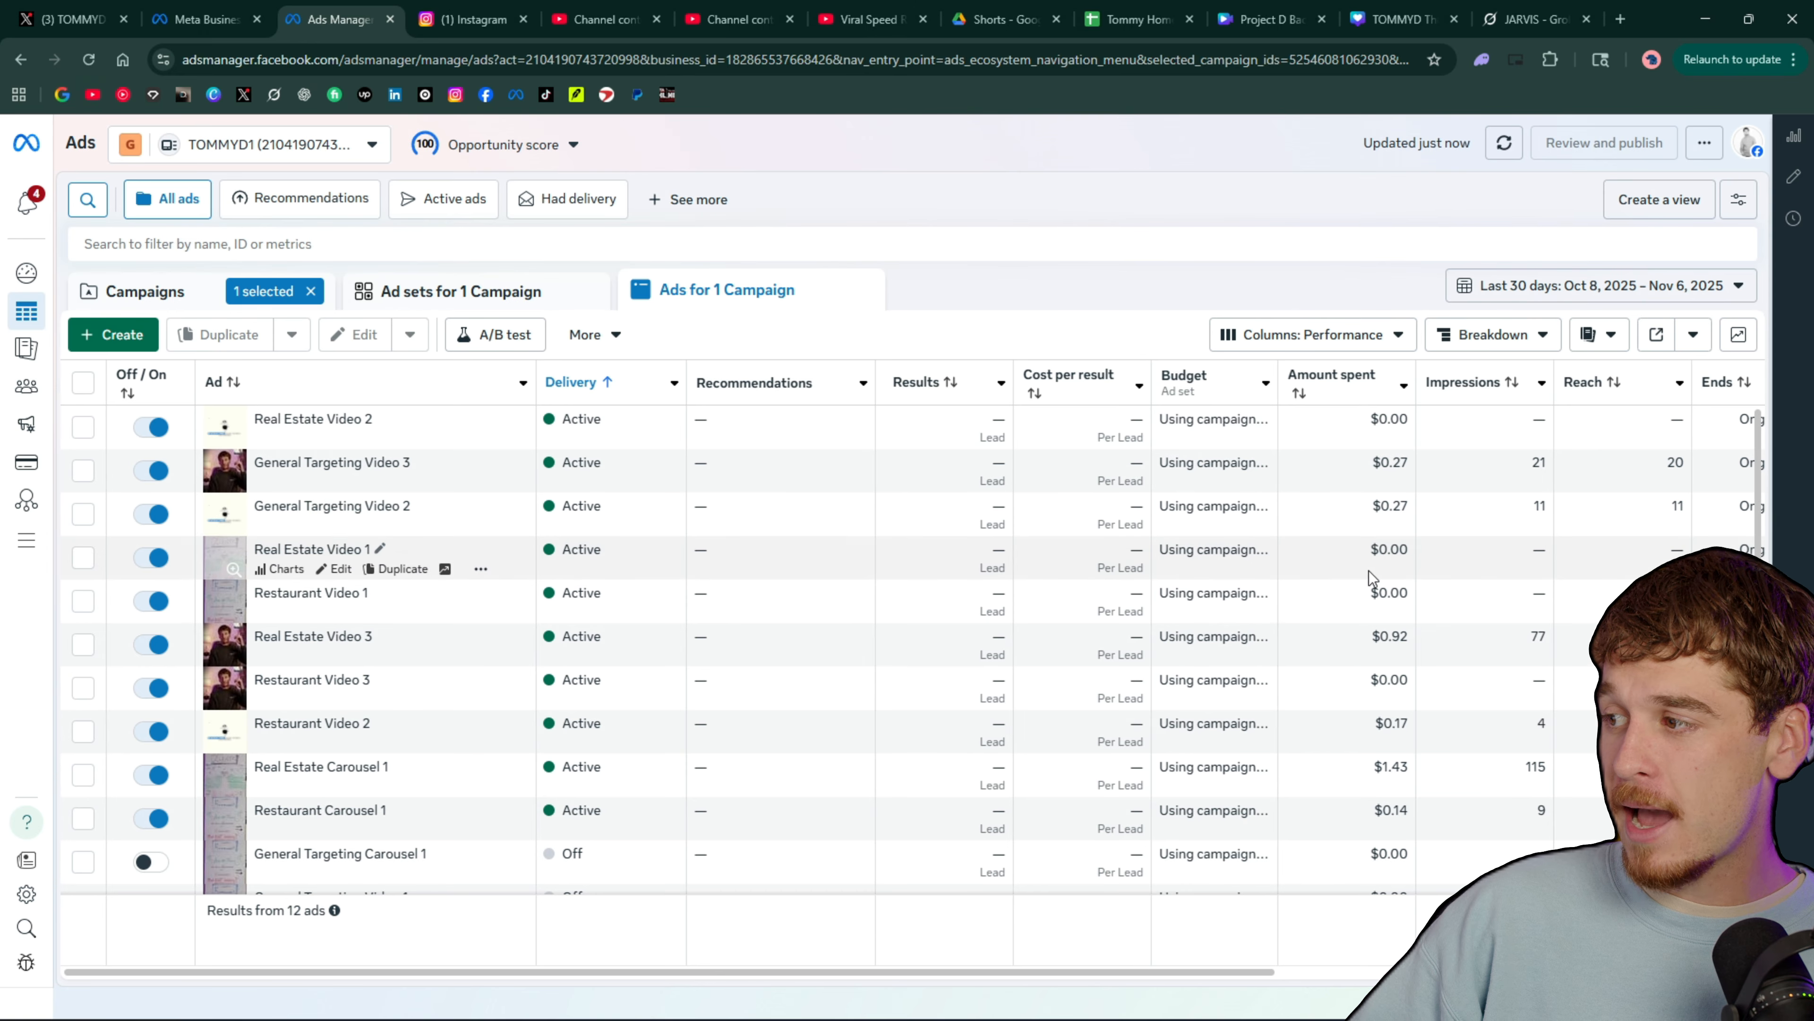
scroll(1357, 814, "down", 1)
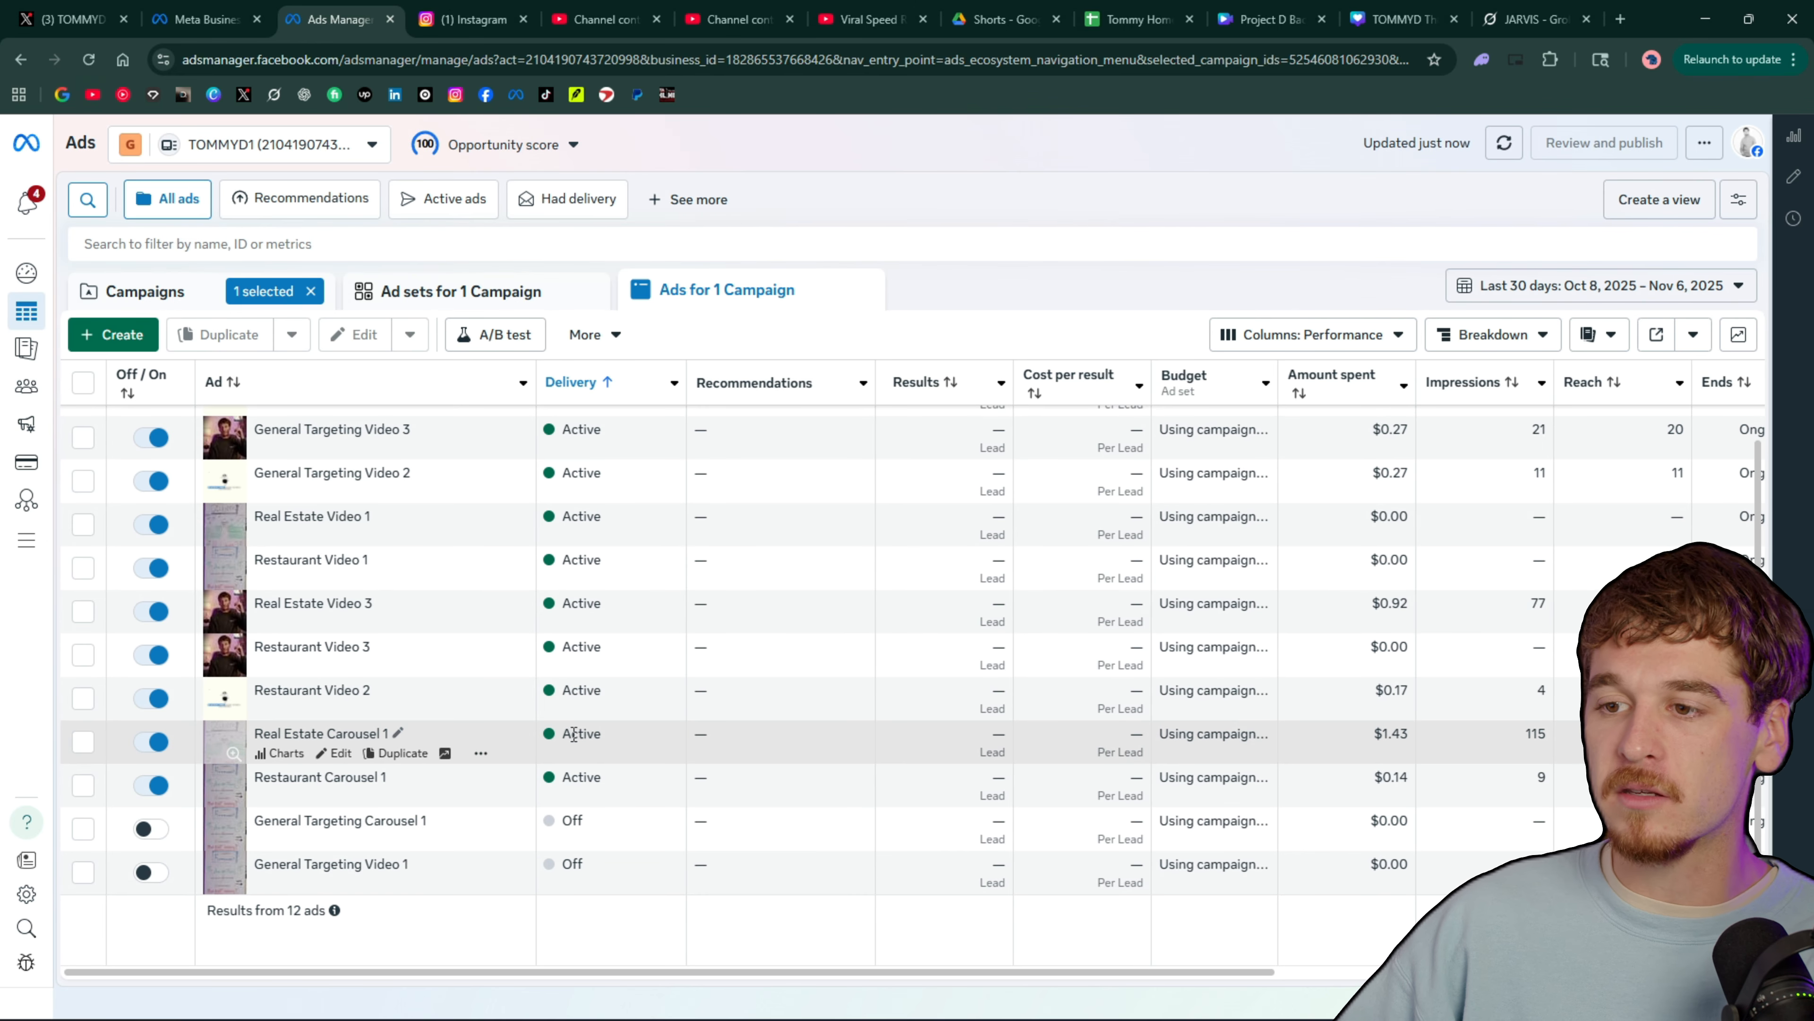
scroll(428, 608, "up", 1)
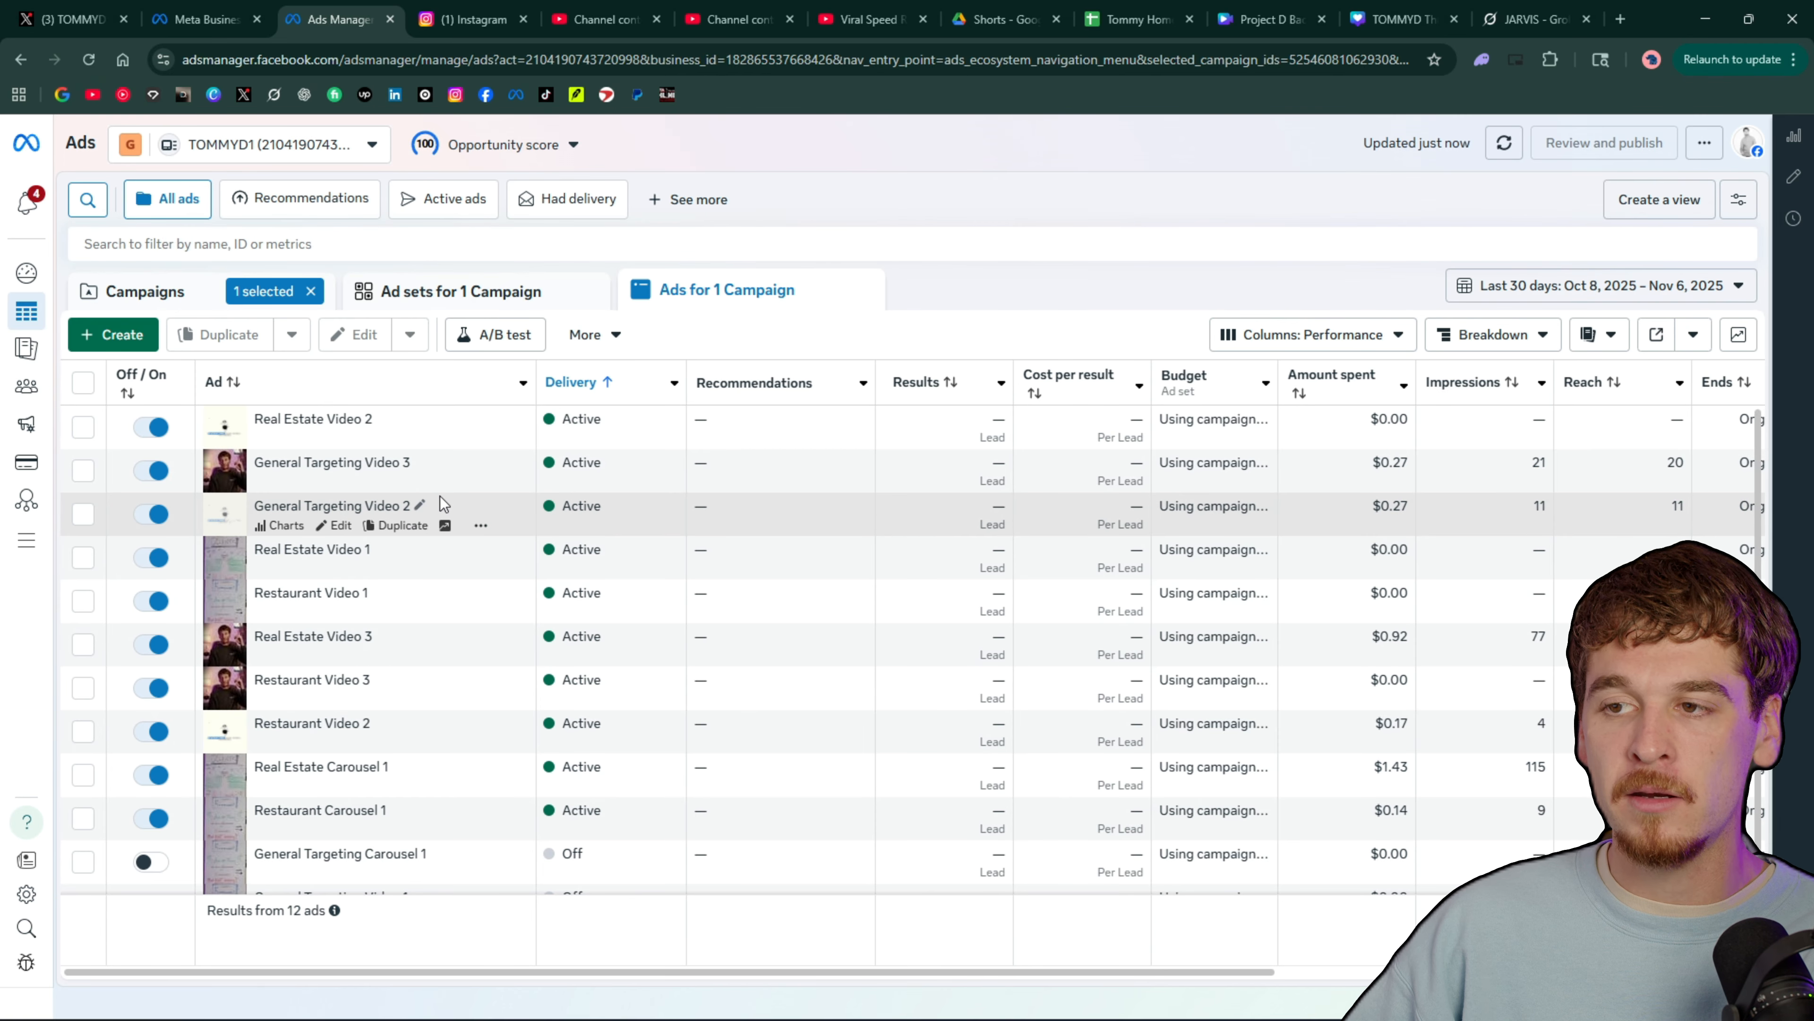